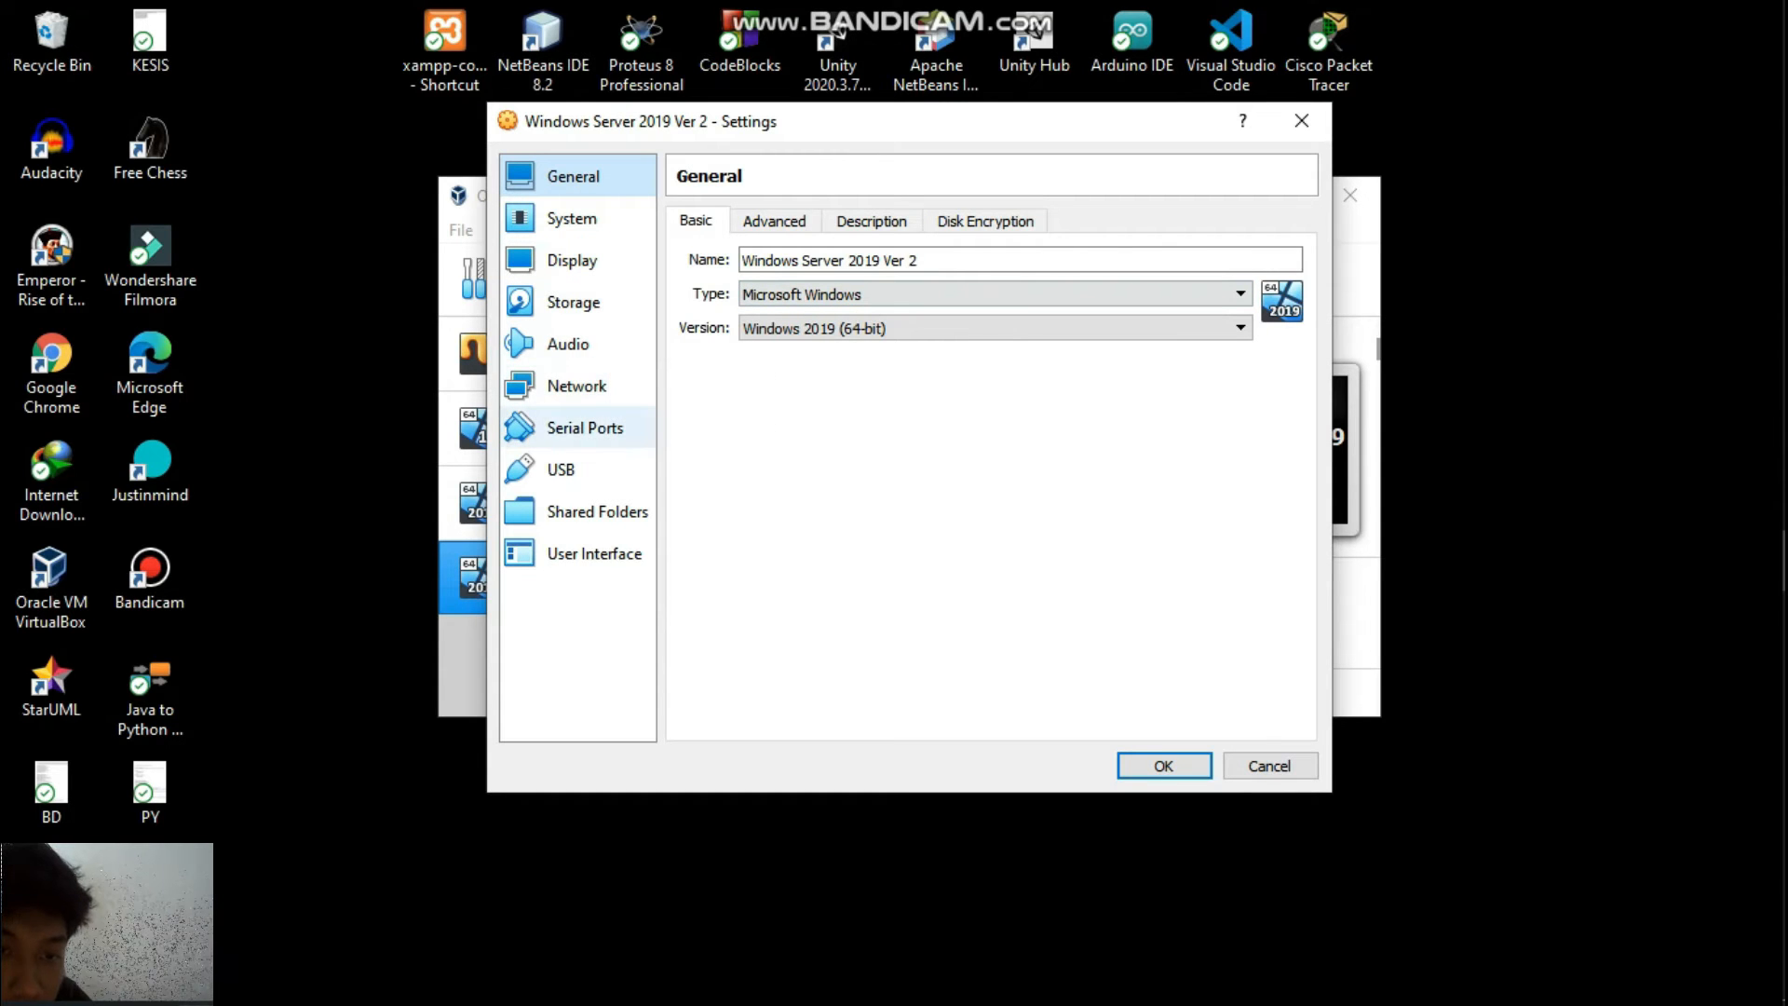
Attach network Adapter 1 to Host-only Adapter using VirtualBox Host-Only Ethernet Adapter, with promiscuous mode set to Allow All.
{"action": "left_click", "coordinate": [576, 386]}
{"action": "left_click", "coordinate": [927, 290]}
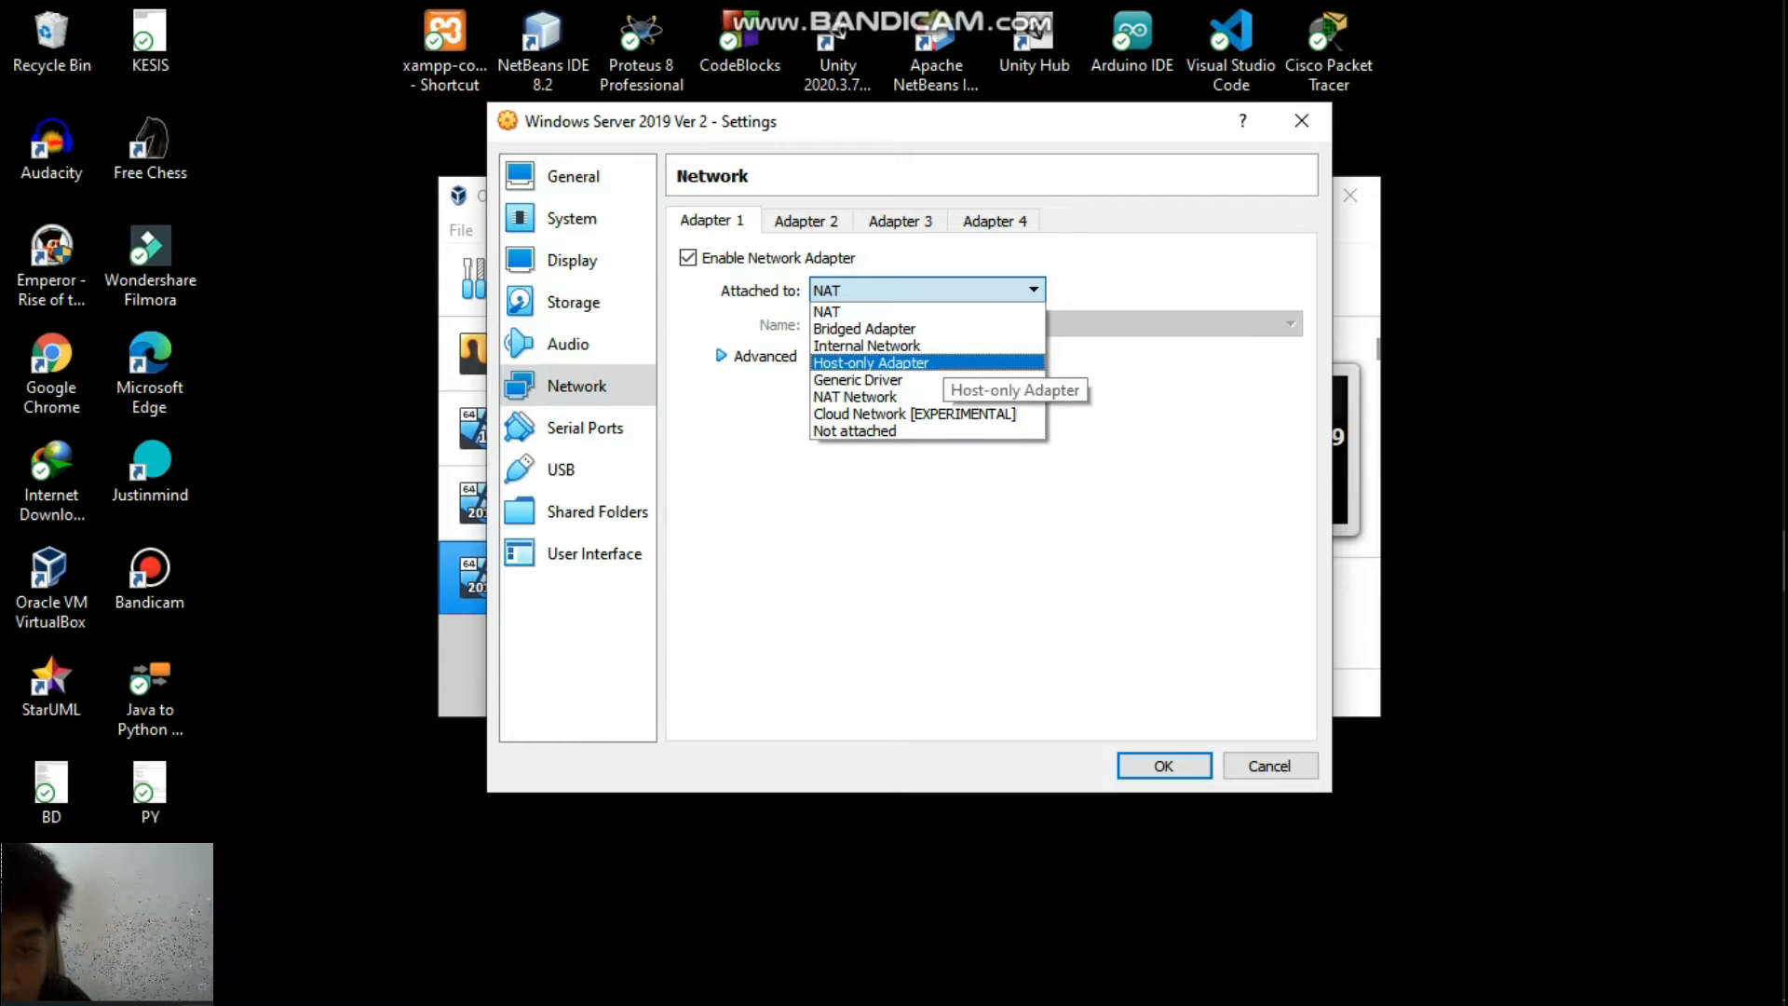
{"action": "left_click", "coordinate": [939, 363]}
{"action": "left_click", "coordinate": [959, 324]}
{"action": "left_click", "coordinate": [935, 339]}
{"action": "left_click", "coordinate": [722, 355]}
{"action": "left_click", "coordinate": [1071, 423]}
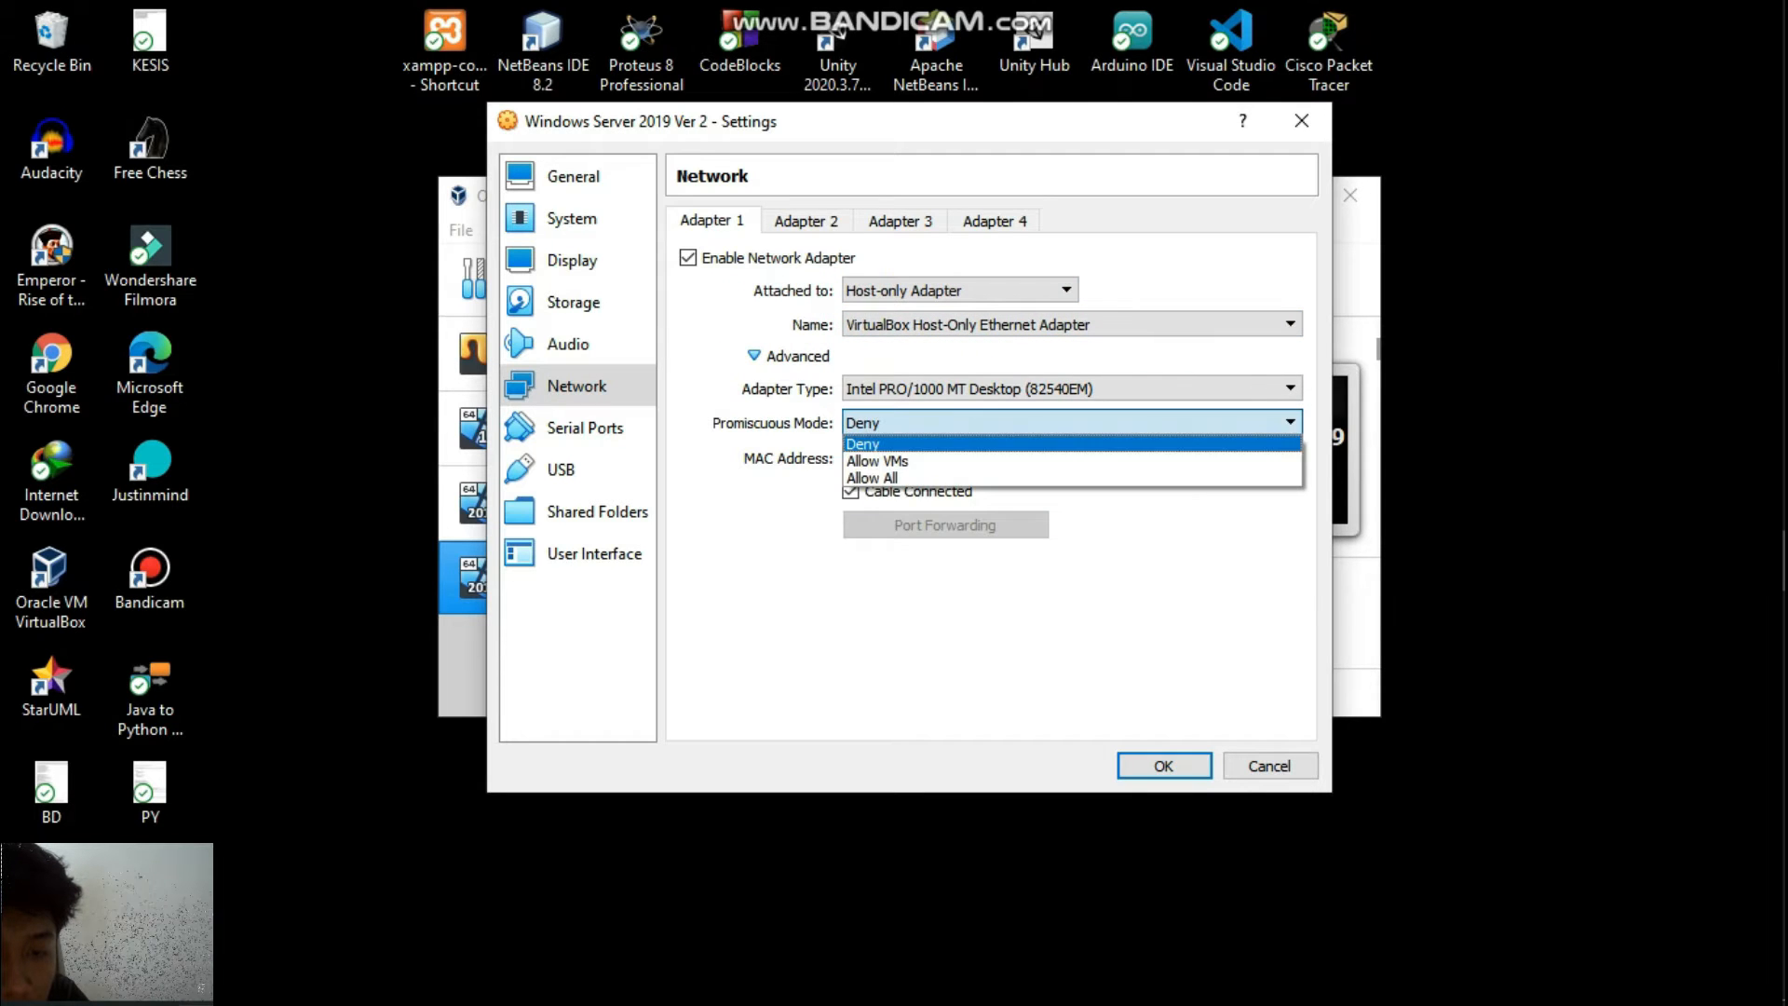
{"action": "left_click", "coordinate": [932, 478]}
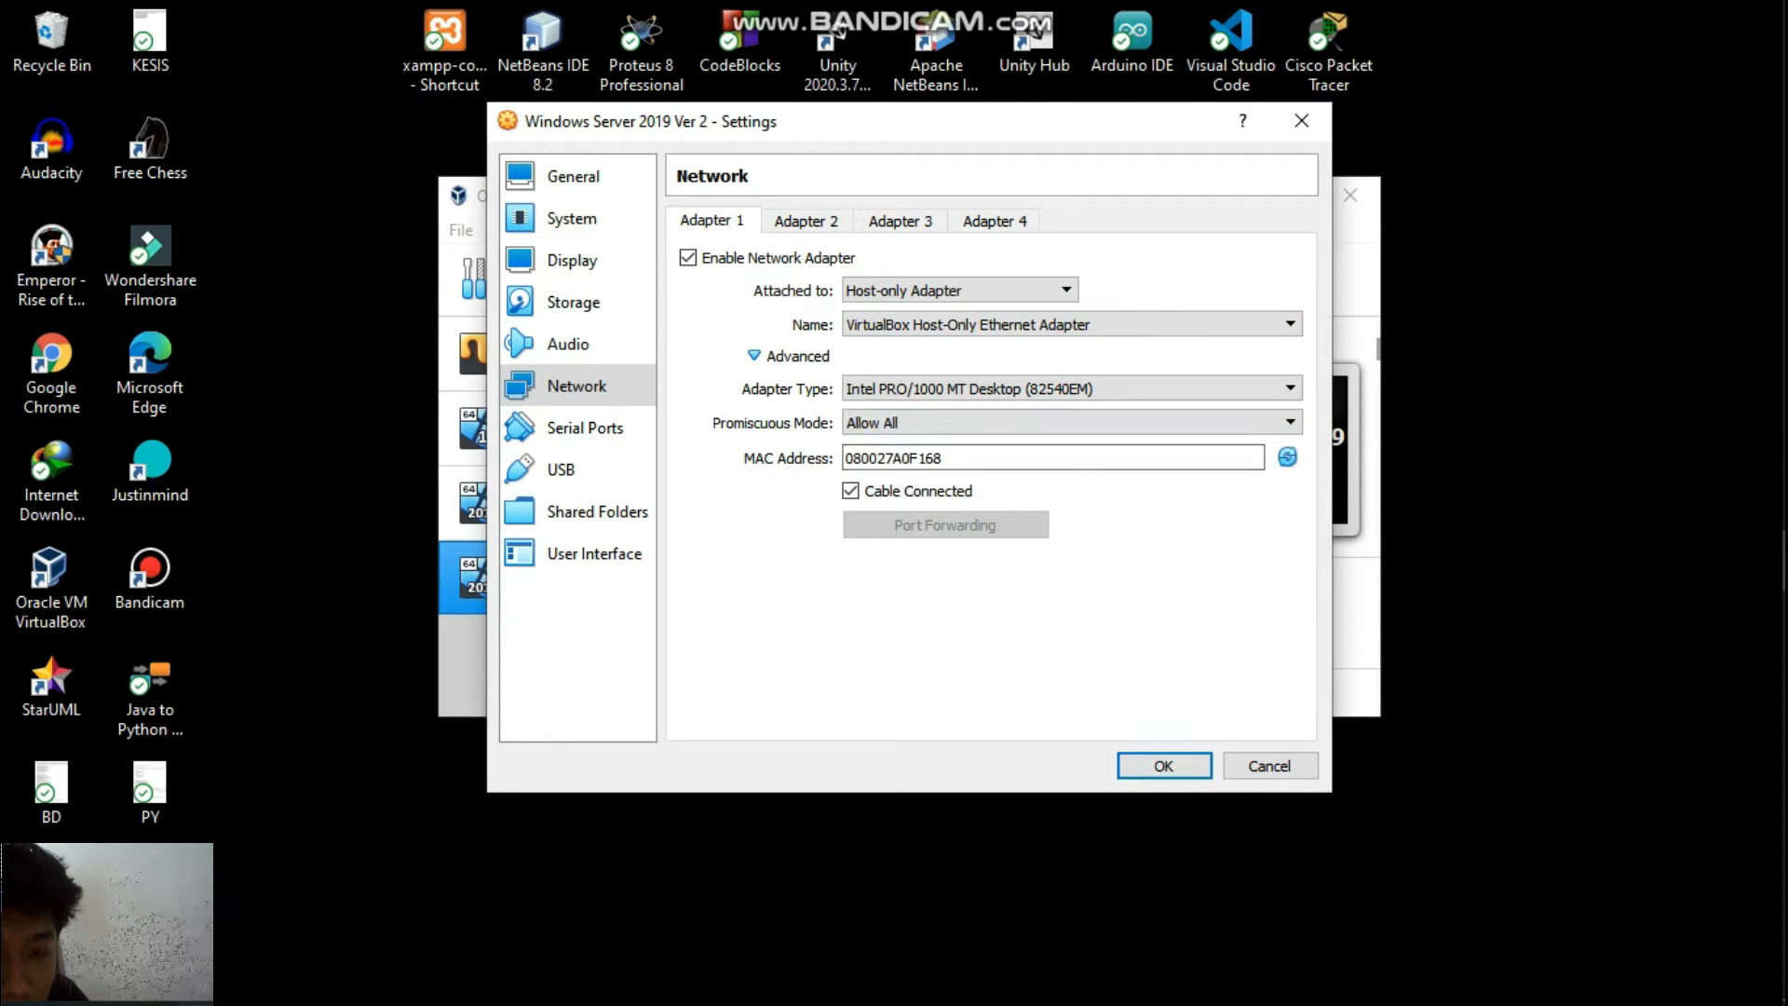
{"action": "left_click", "coordinate": [1164, 766]}
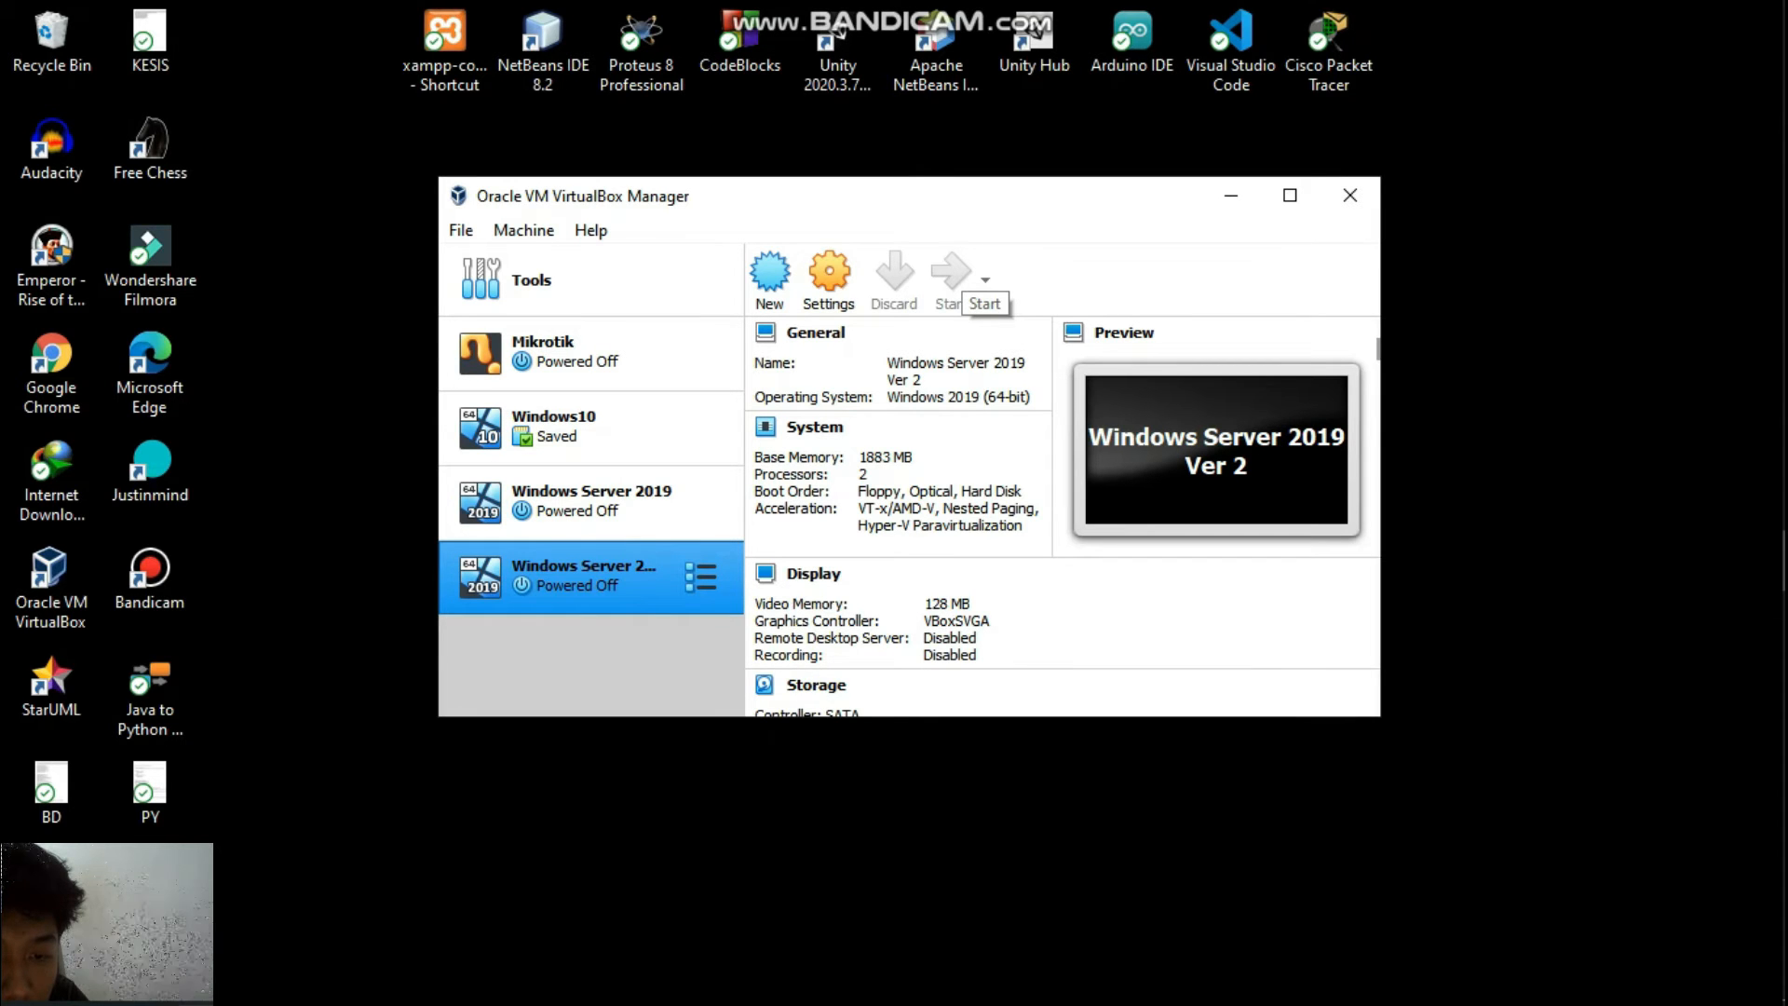
Start the Windows Server 2019 Ver 2 virtual machine and open Control Panel inside it.
{"action": "left_click", "coordinate": [950, 272]}
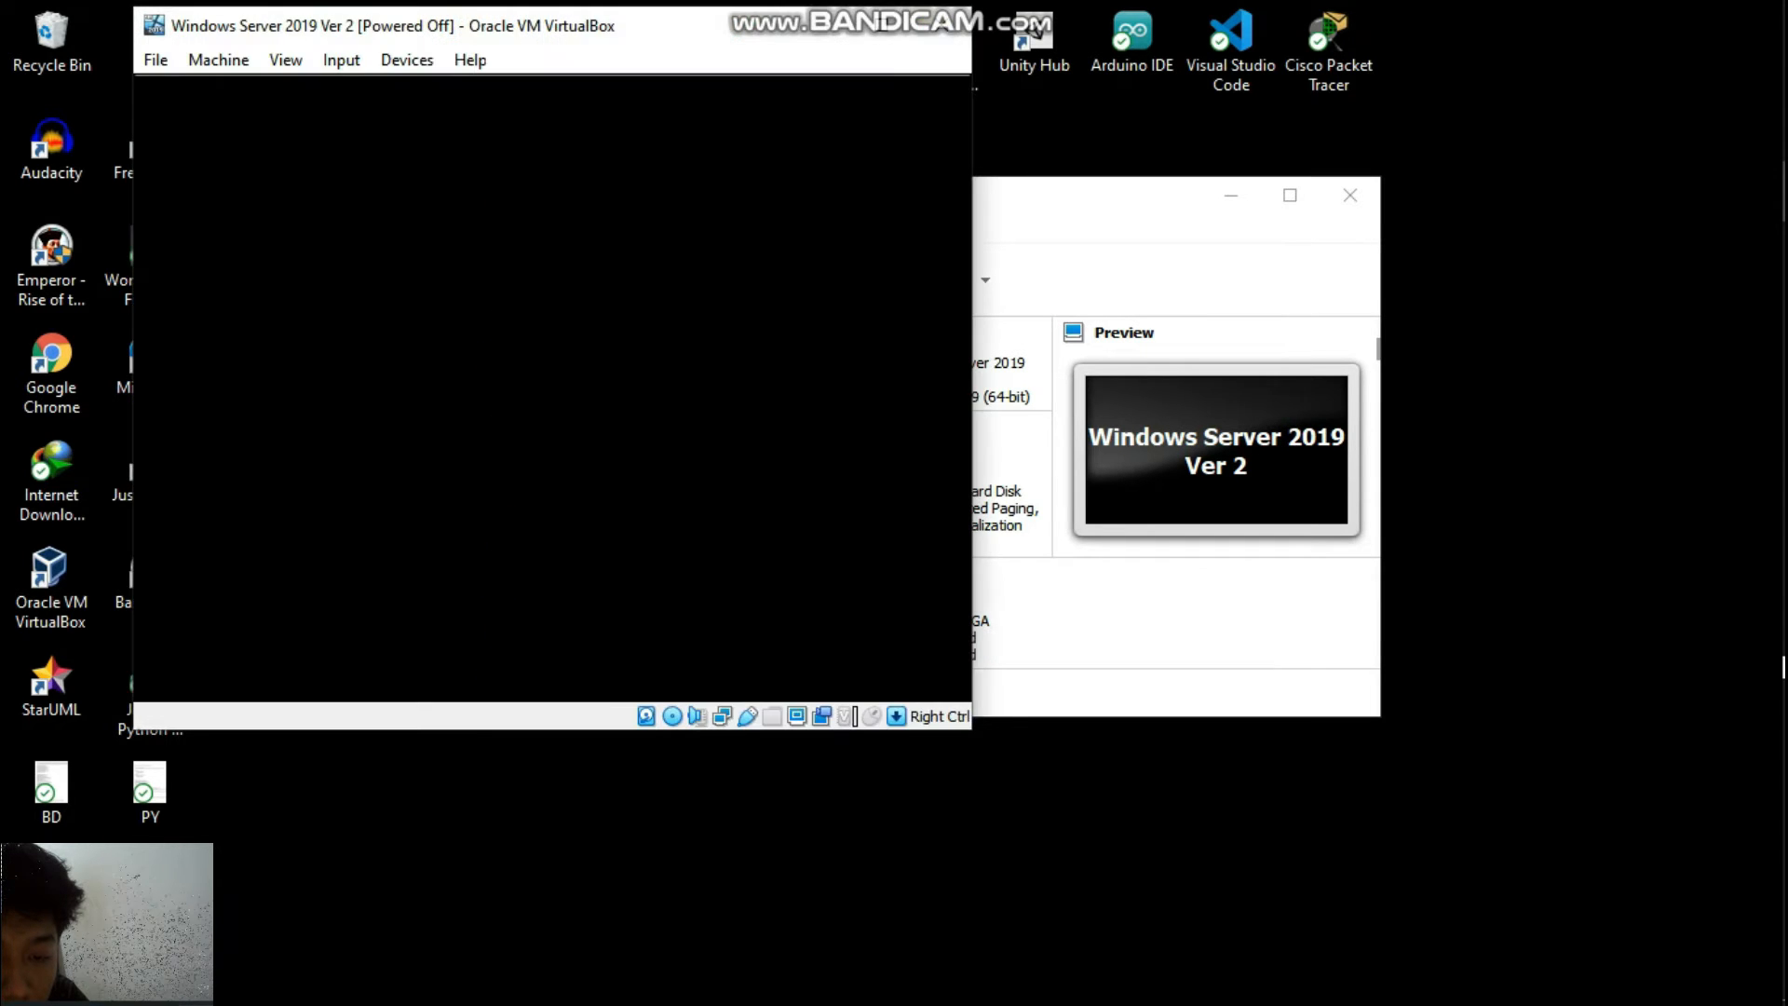
{"action": "left_click_drag", "start_coordinate": [705, 41], "coordinate": [934, 112]}
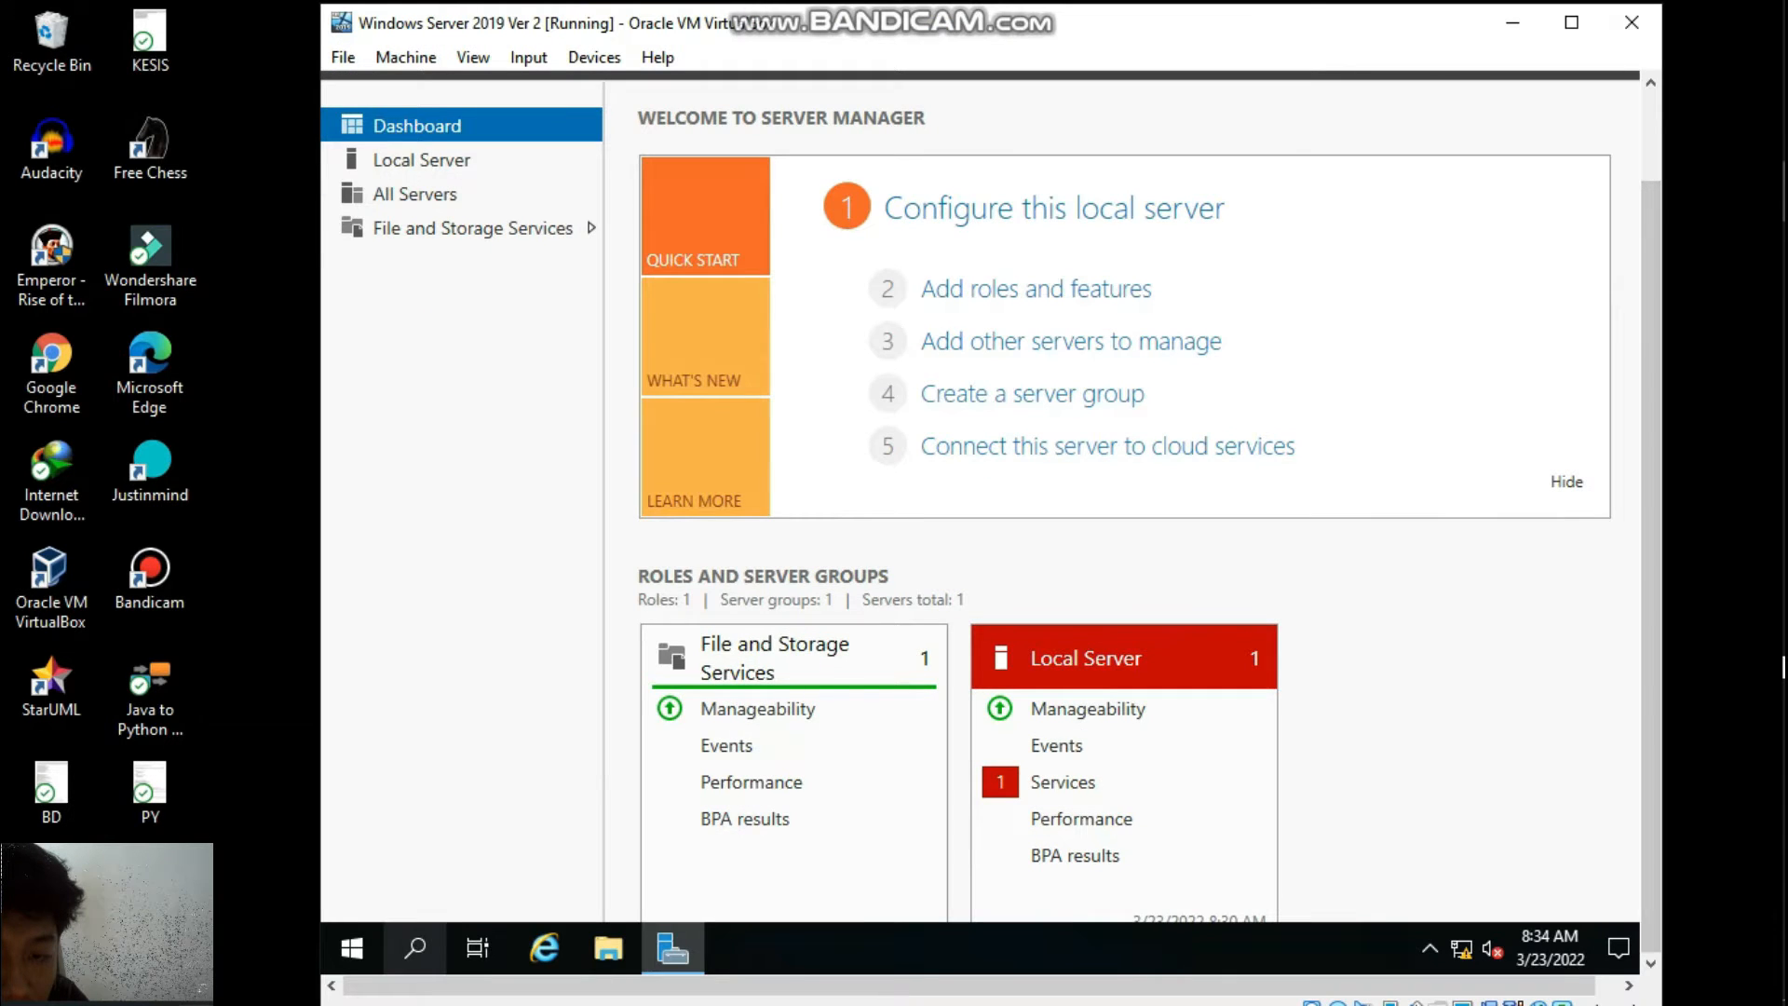
{"action": "left_click", "coordinate": [415, 948]}
{"action": "type", "text": "control"}
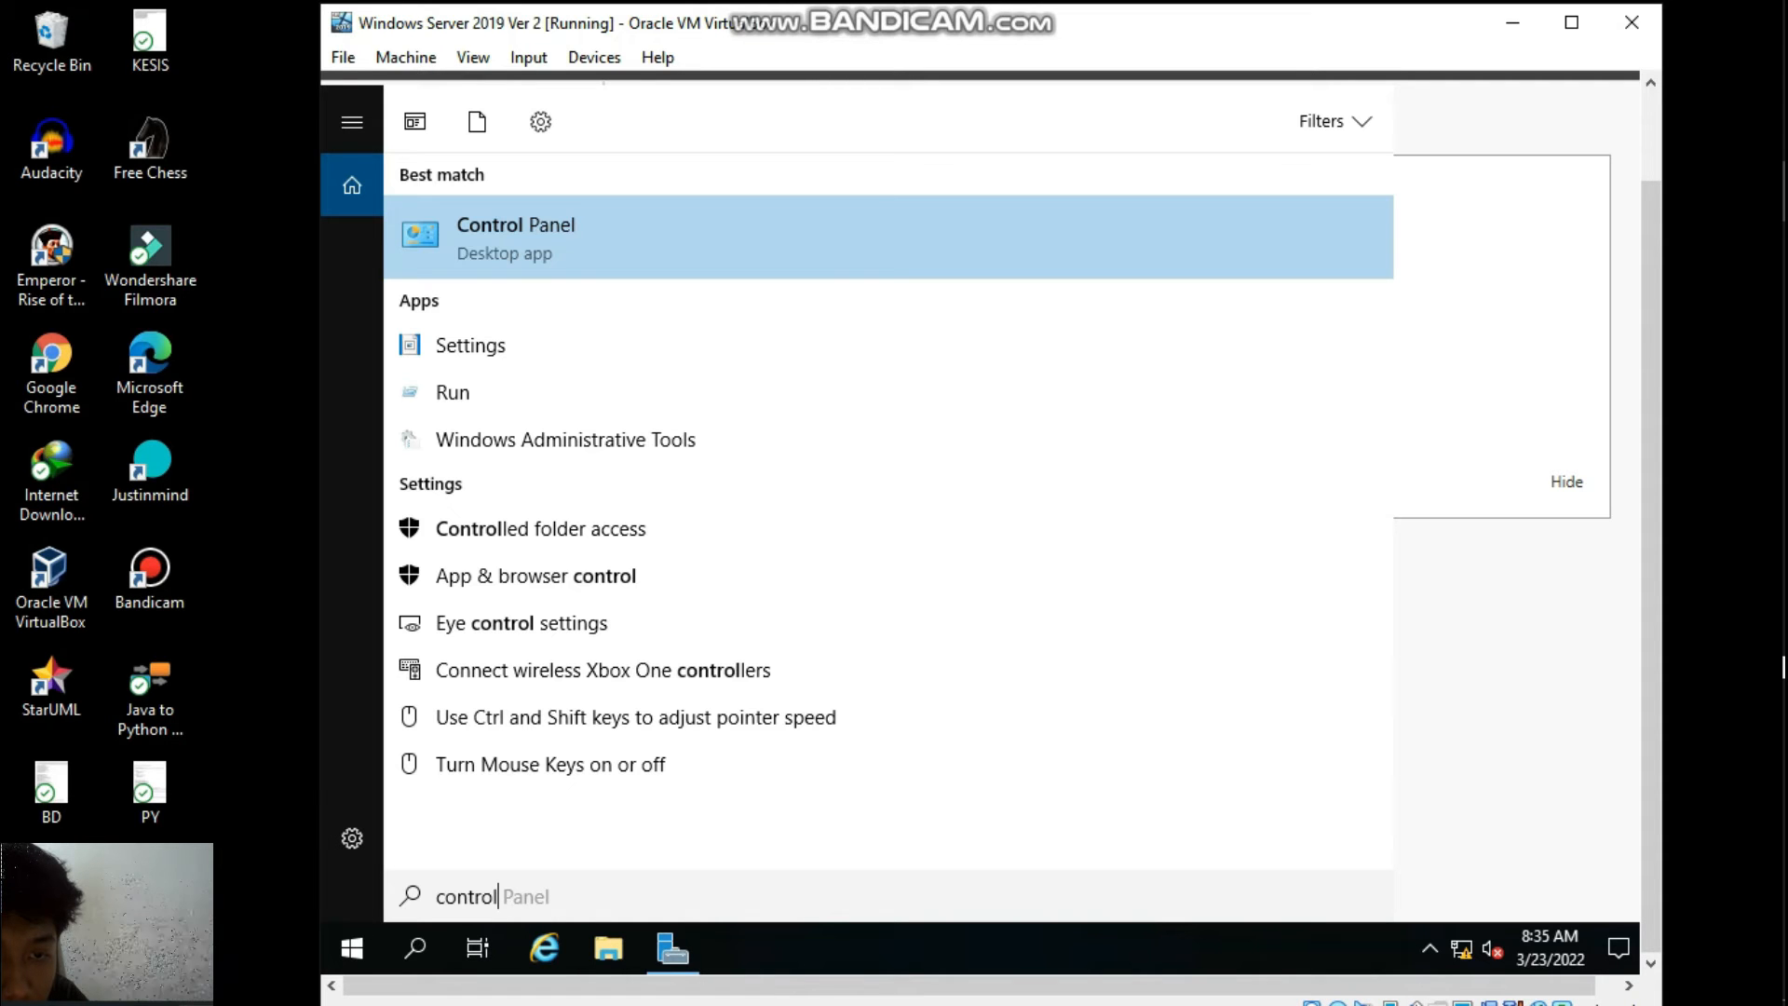
{"action": "key", "text": "Return"}
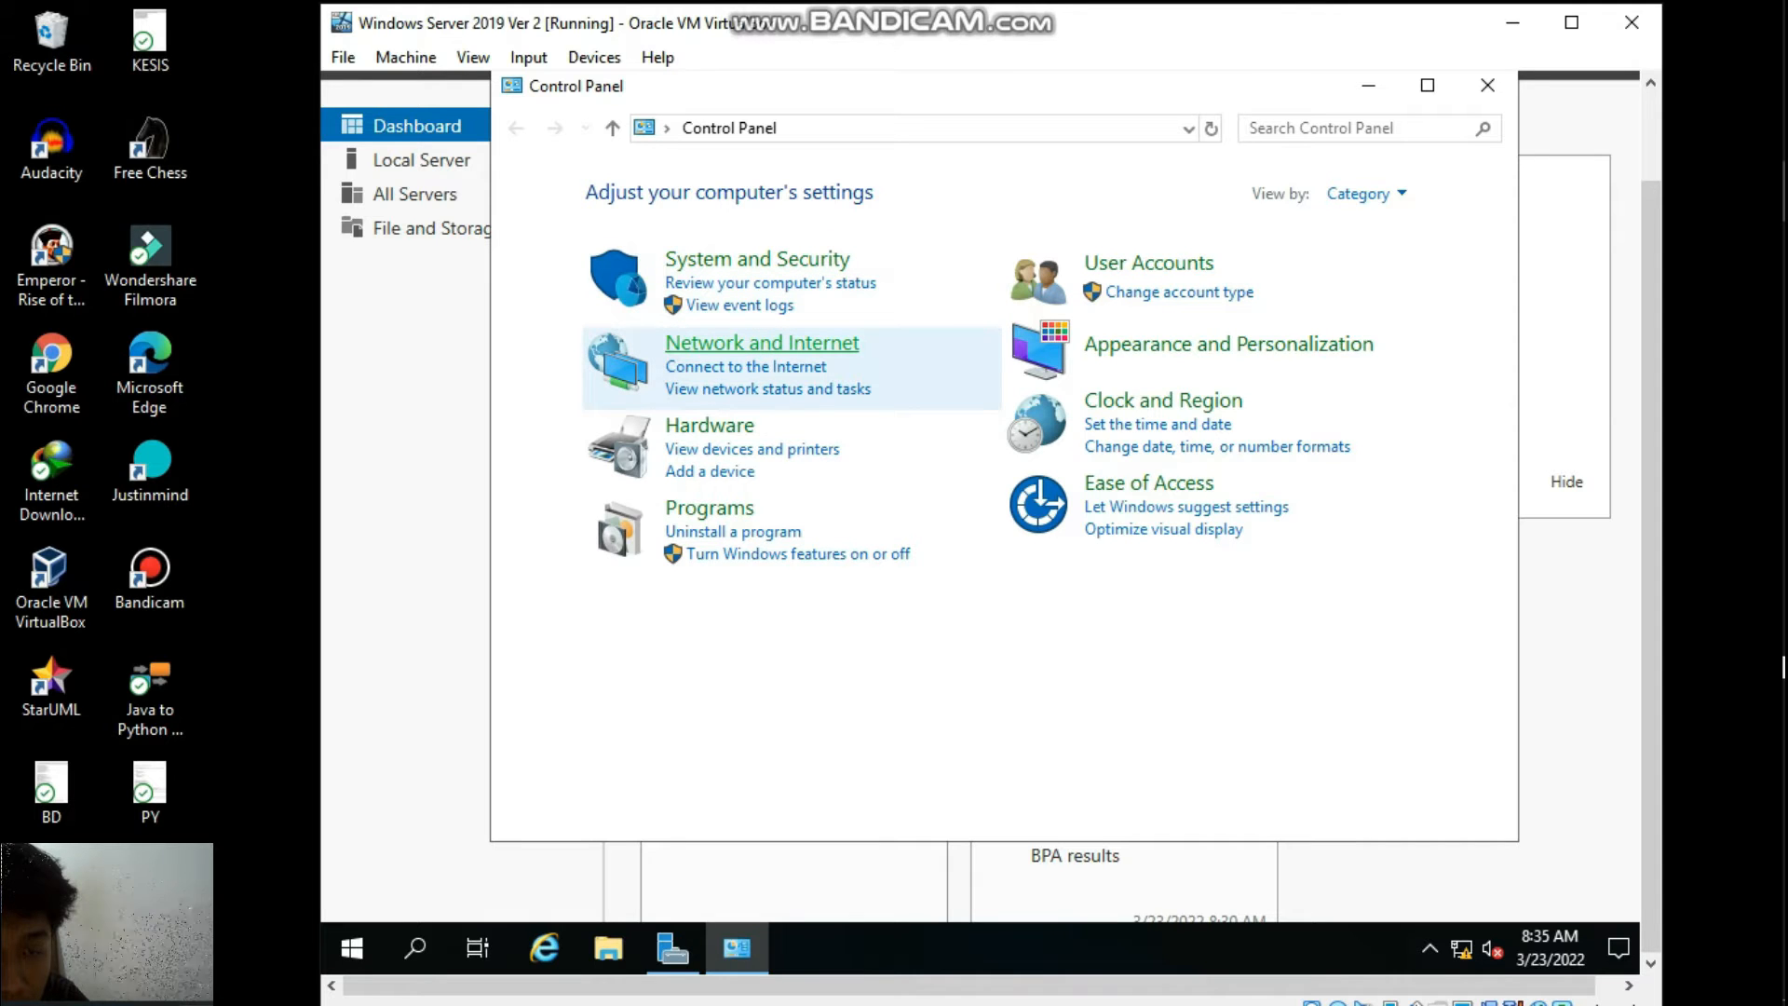
Open the Internet Protocol Version 4 (TCP/IPv4) properties of the server's Ethernet connection.
{"action": "left_click", "coordinate": [762, 343]}
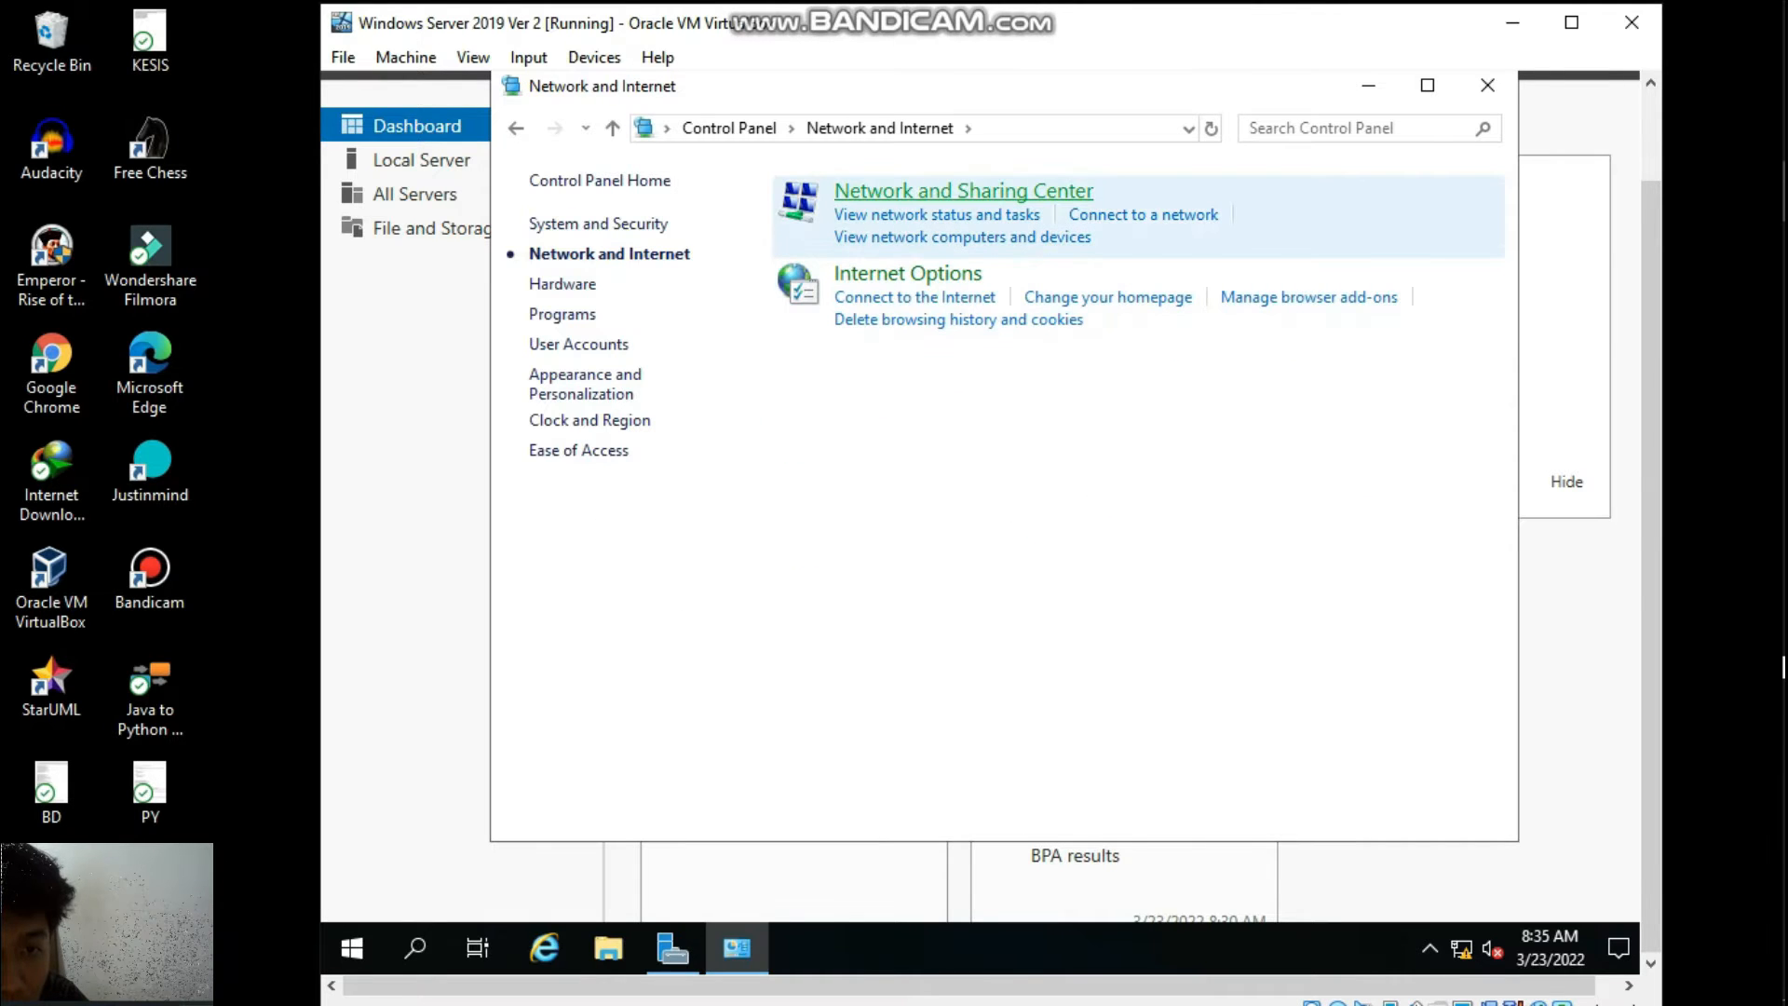
{"action": "left_click", "coordinate": [964, 191]}
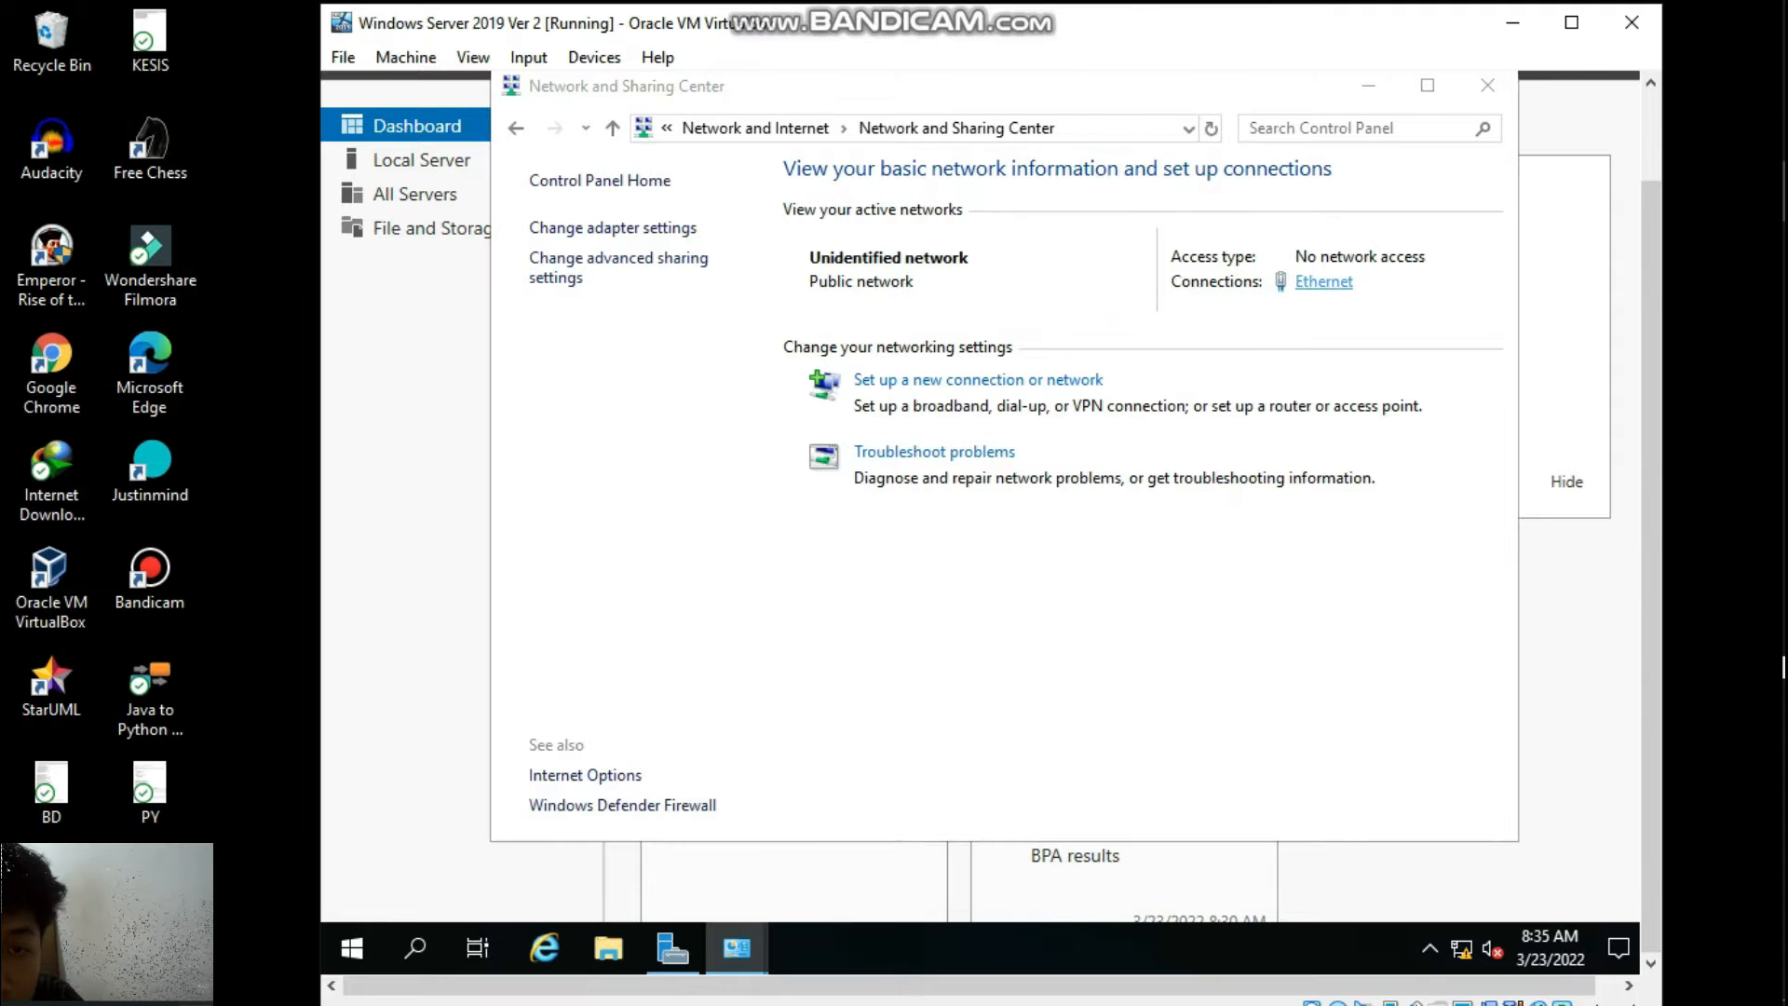
{"action": "left_click", "coordinate": [1323, 281]}
{"action": "left_click", "coordinate": [835, 673]}
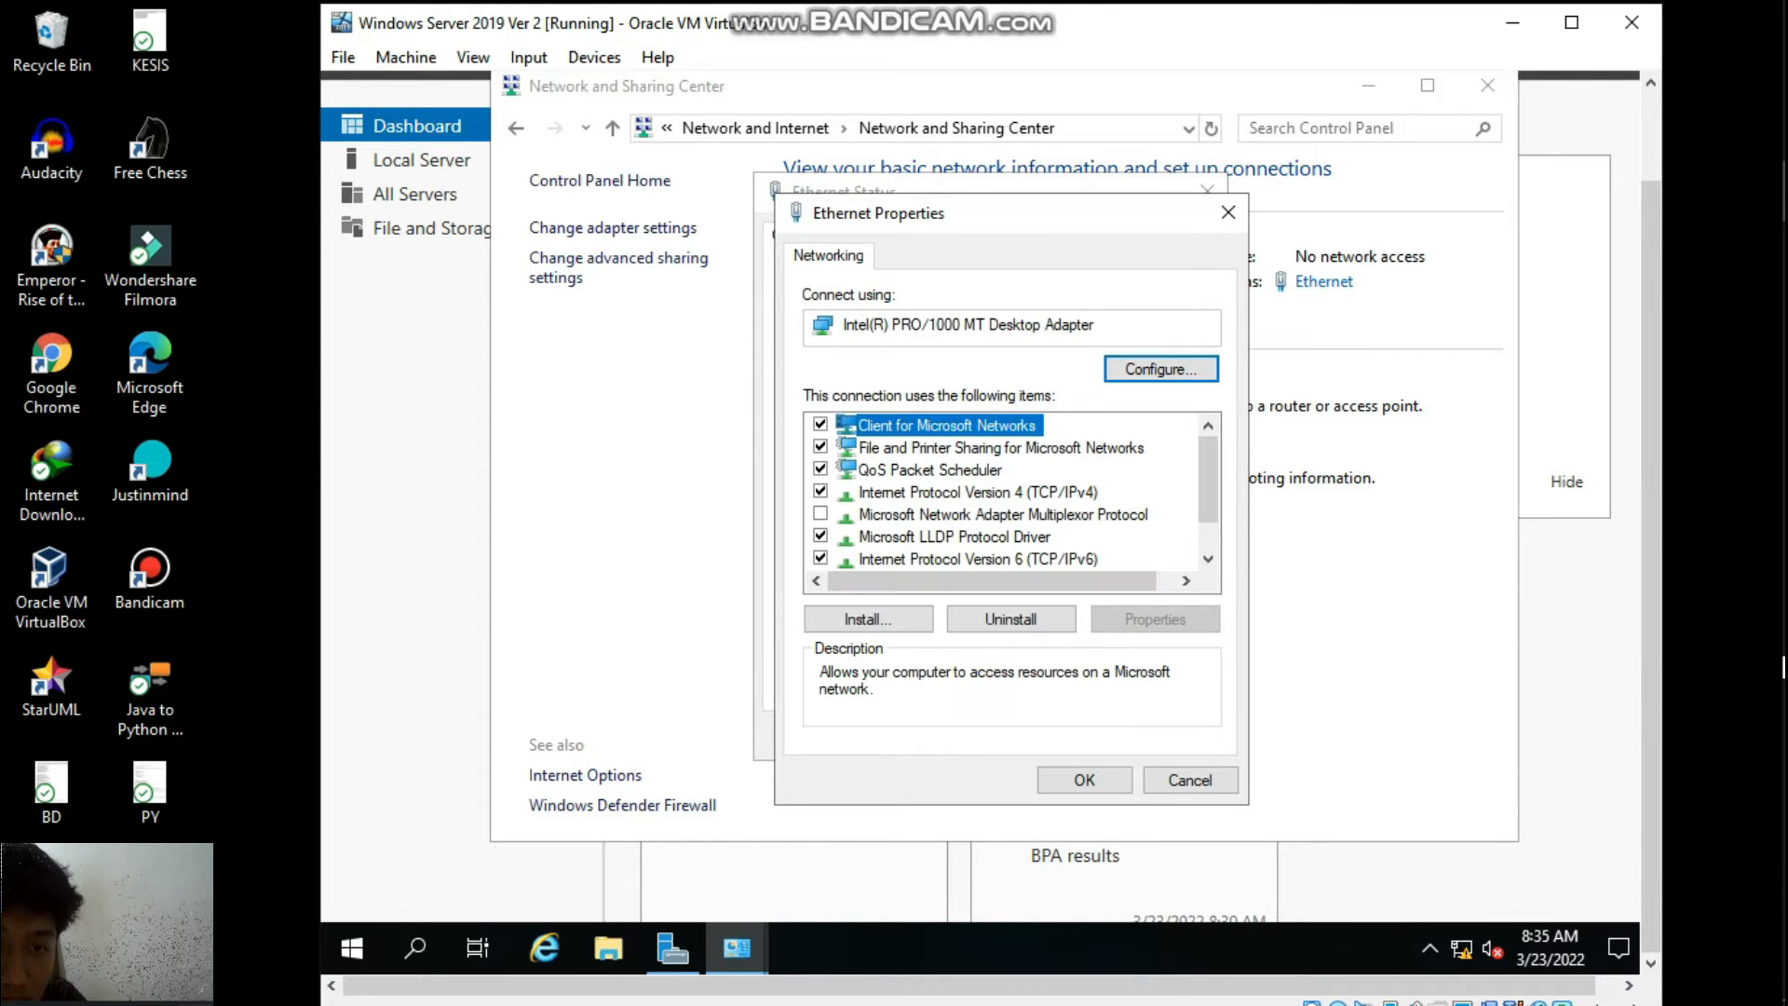
{"action": "left_click", "coordinate": [978, 492]}
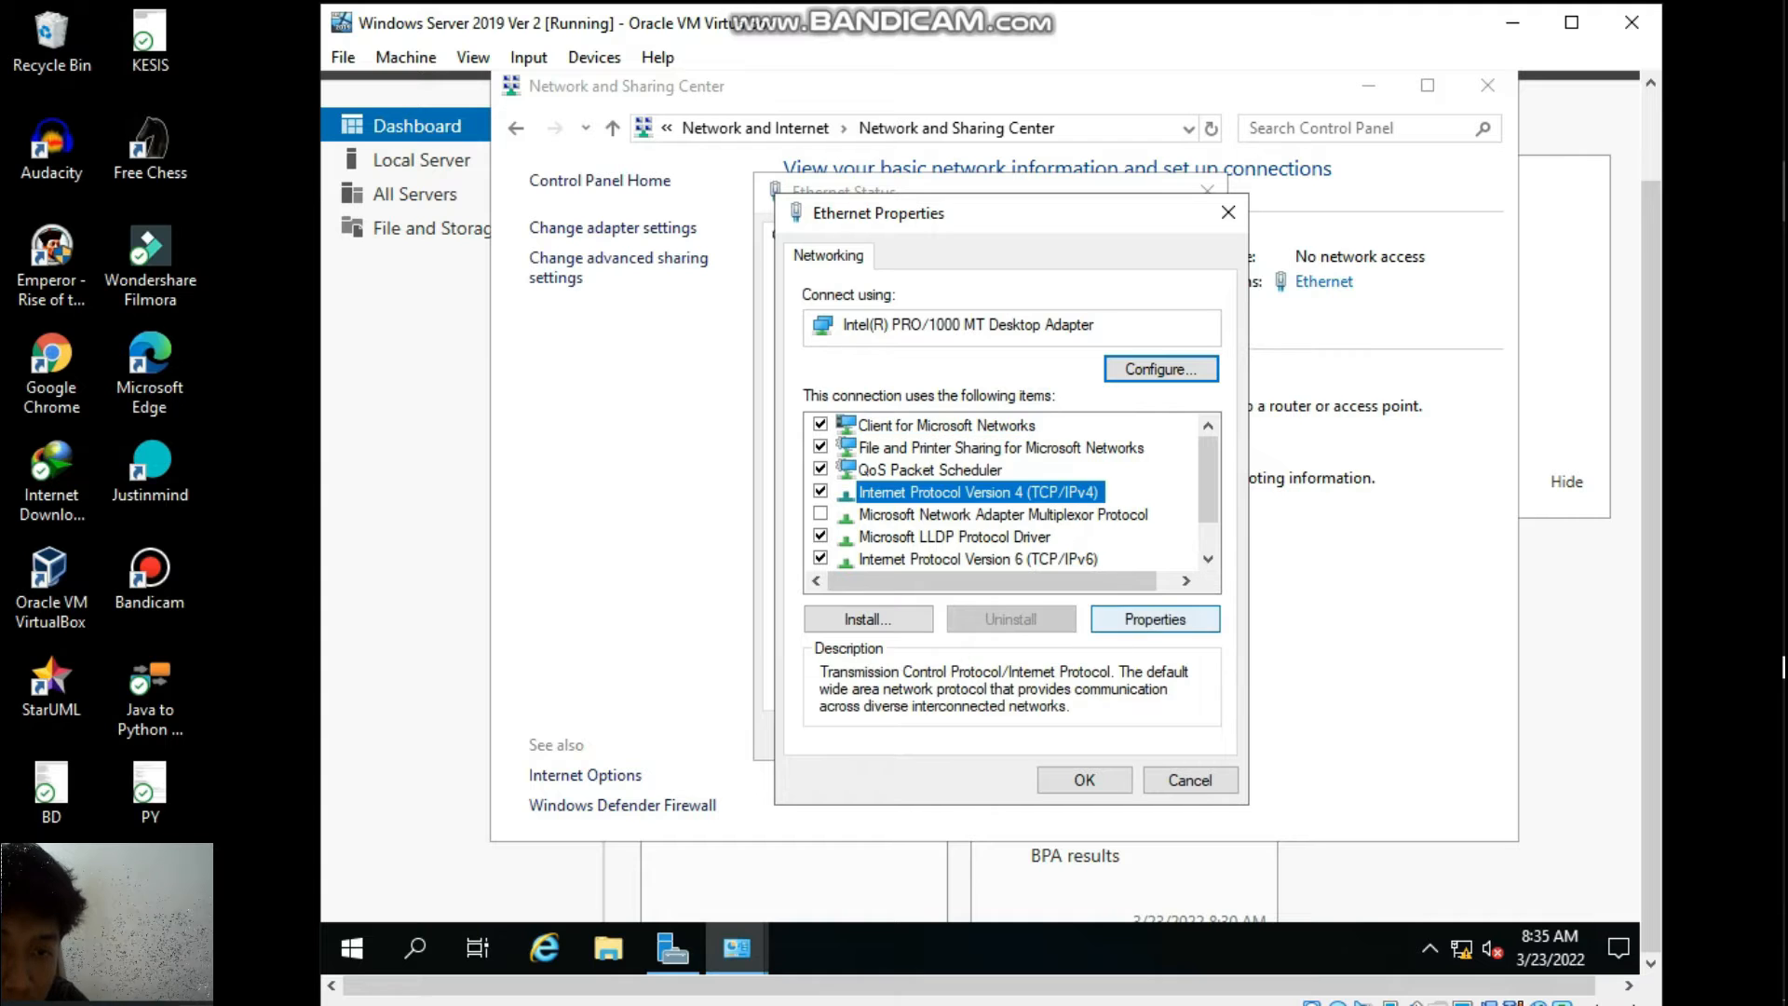
{"action": "left_click", "coordinate": [1155, 619]}
Assign the server static IP 192.168.10.11, subnet mask 255.255.255.0 and preferred DNS server 192.168.10.11, applying the Ethernet settings.
{"action": "left_click", "coordinate": [868, 502]}
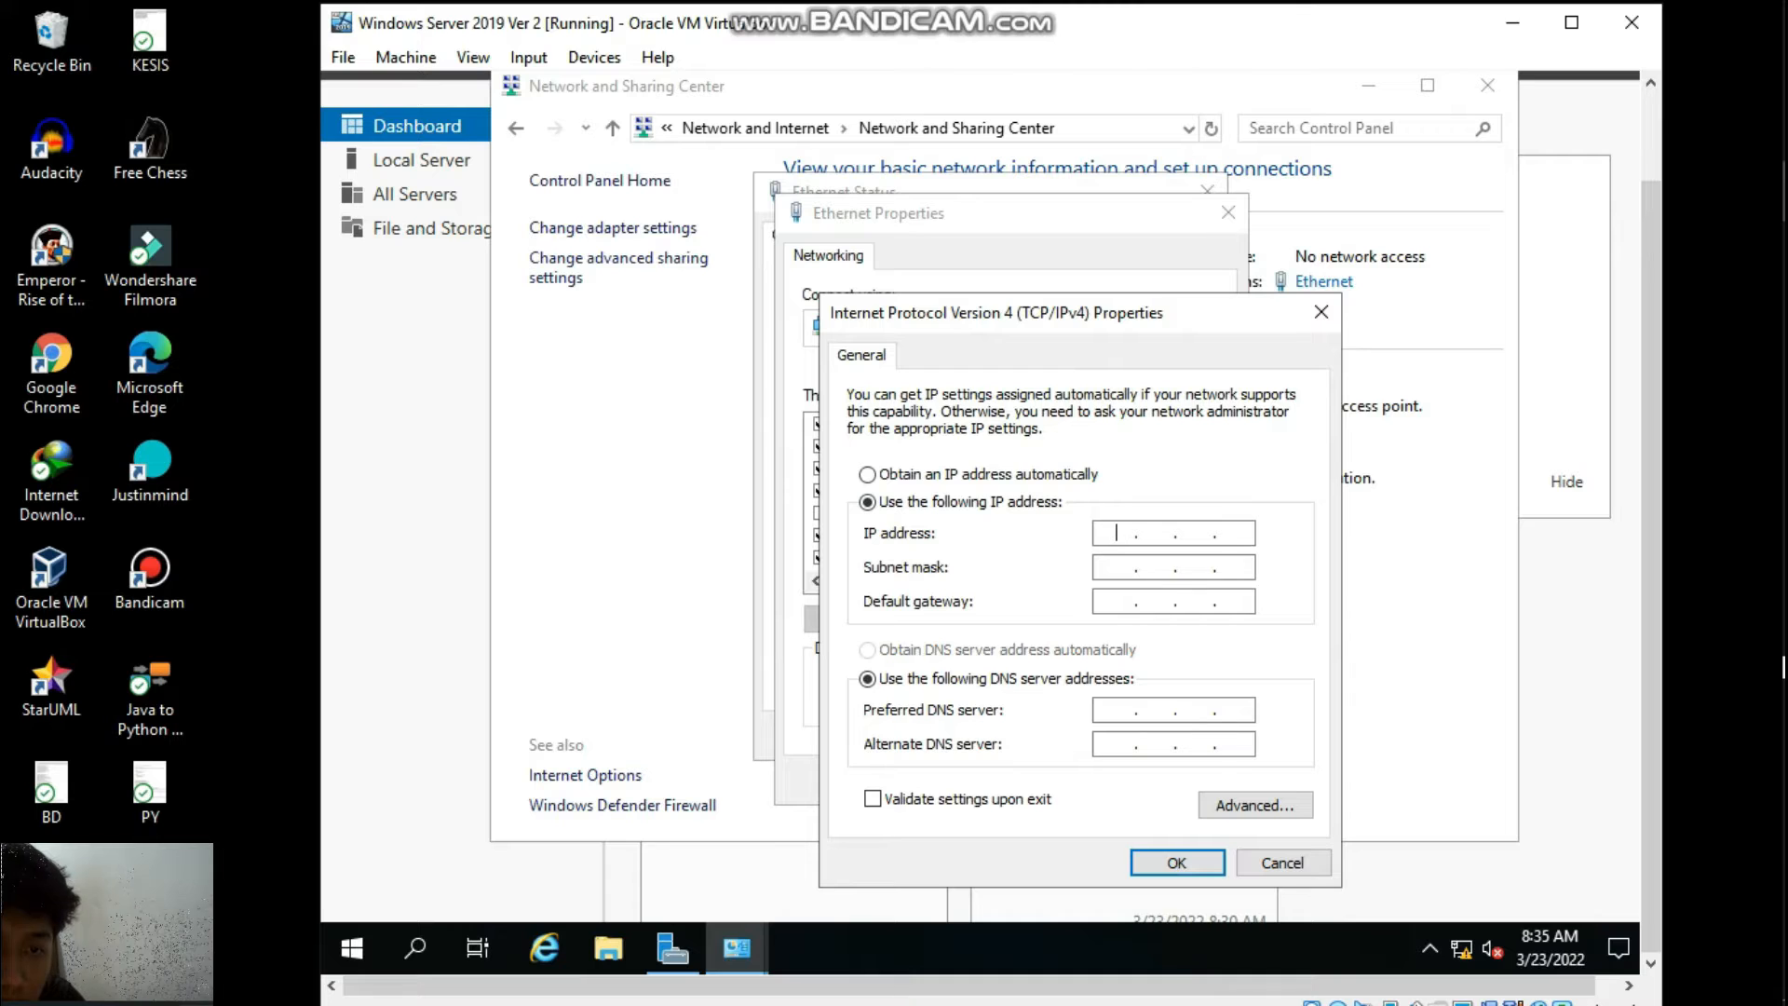
{"action": "left_click", "coordinate": [1117, 533]}
{"action": "type", "text": "192 . 168 . 1"}
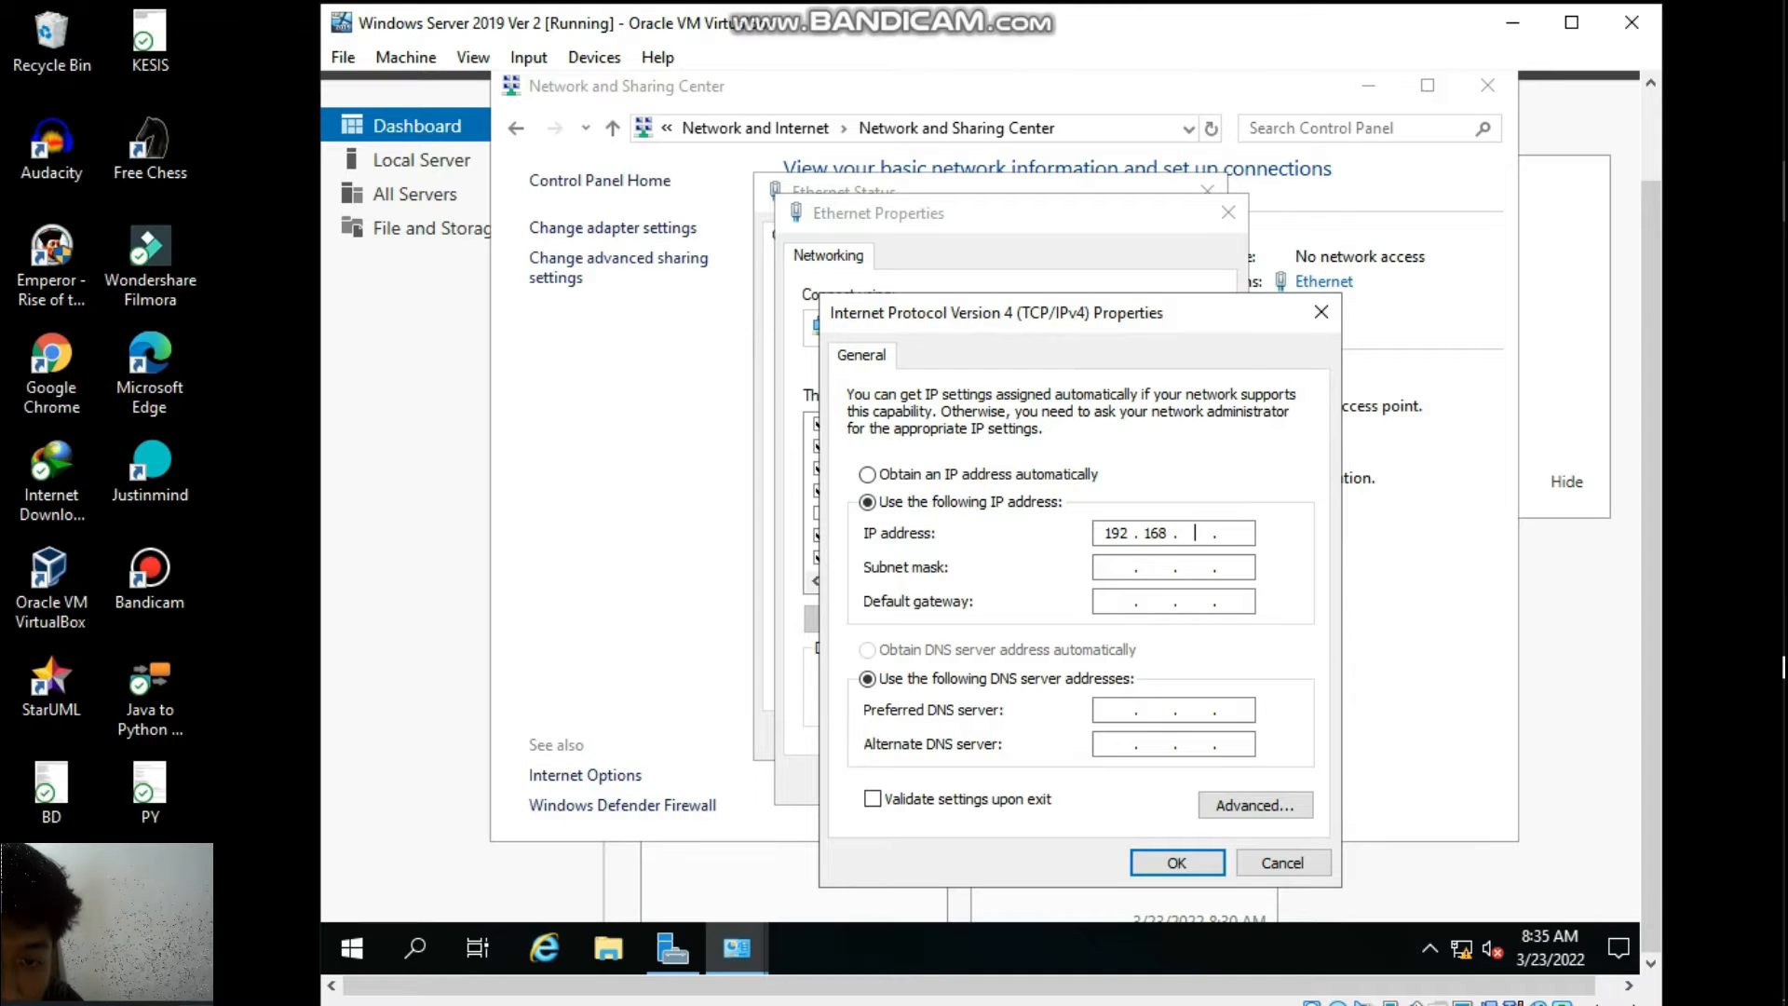
{"action": "type", "text": "0 . "}
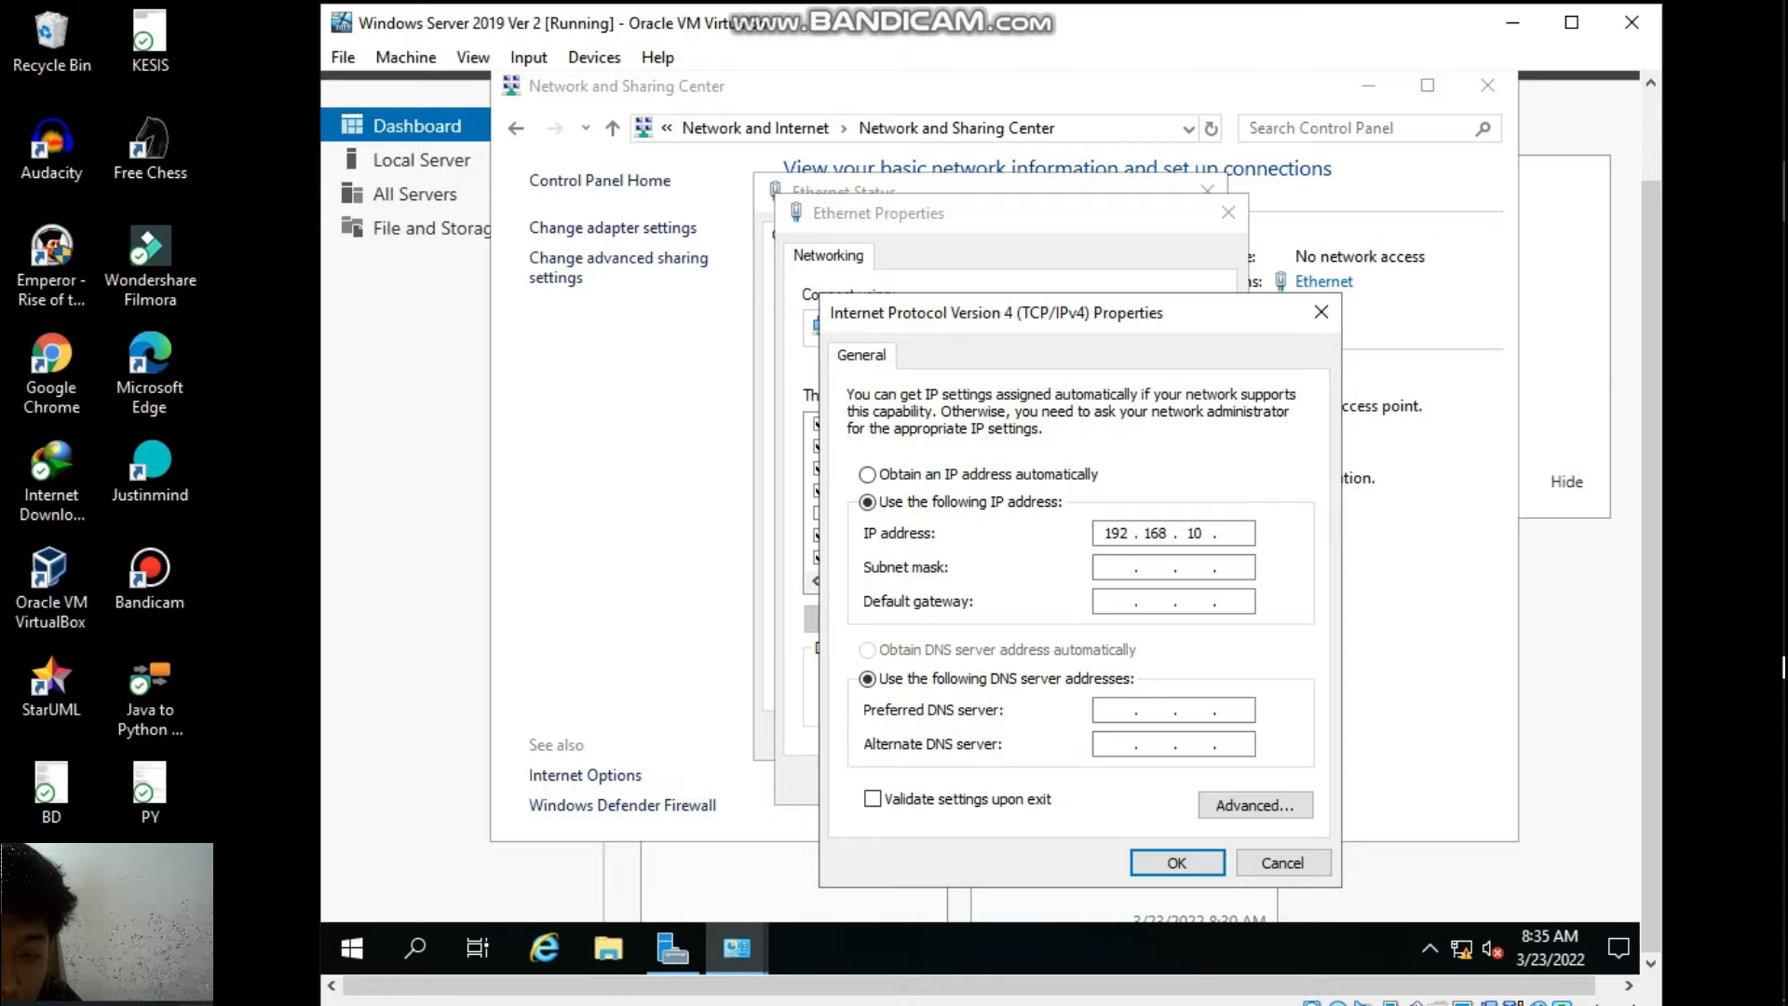
{"action": "type", "text": "11"}
{"action": "key", "text": "Tab"}
{"action": "type", "text": "192 . 168 . 10 . 11"}
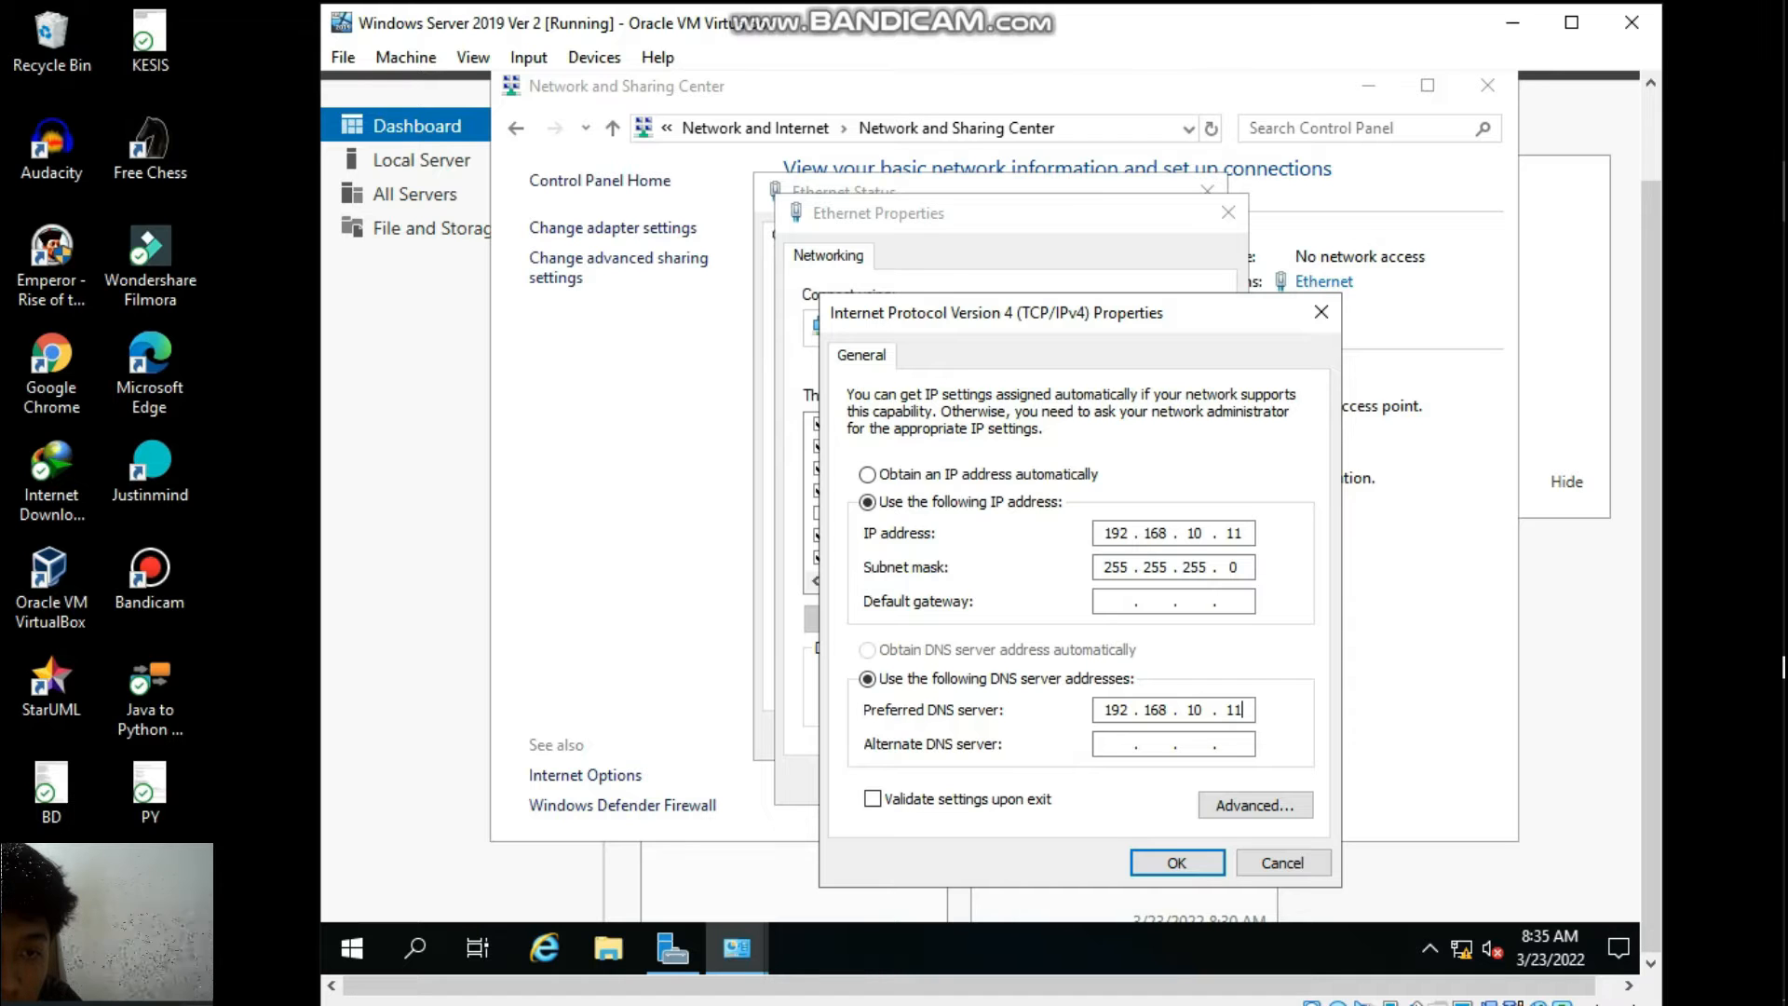
{"action": "left_click", "coordinate": [1177, 862]}
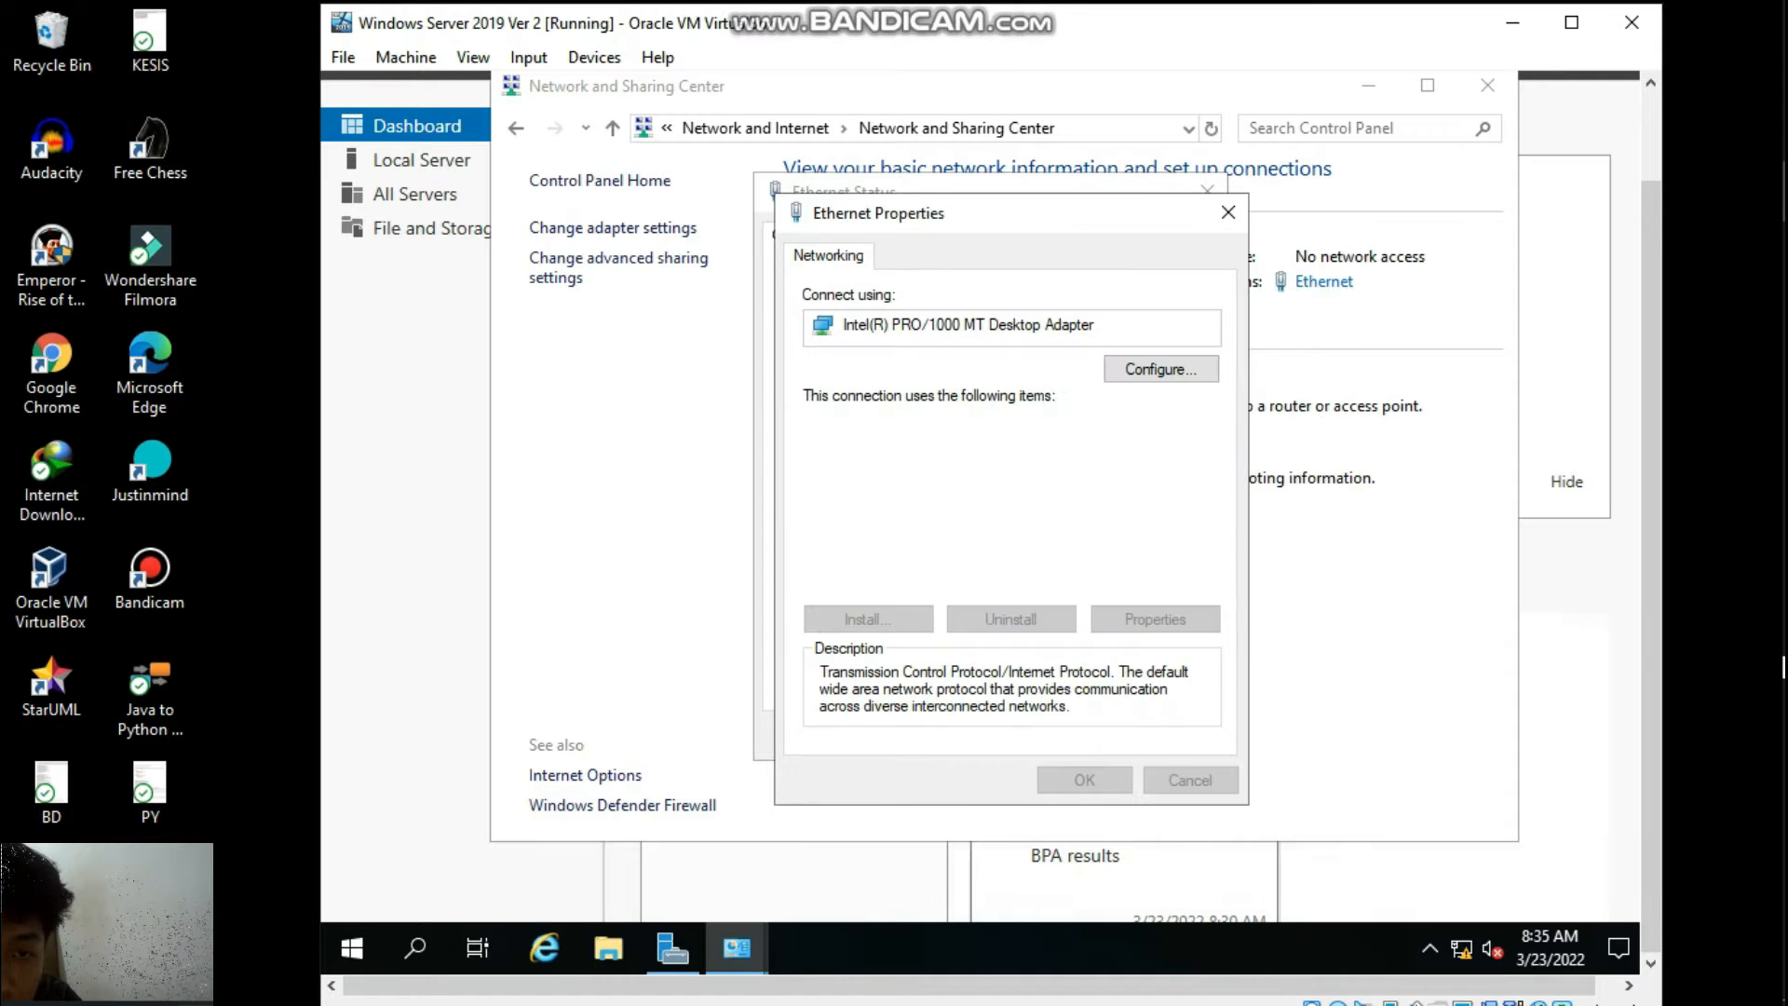
{"action": "left_click", "coordinate": [1085, 780]}
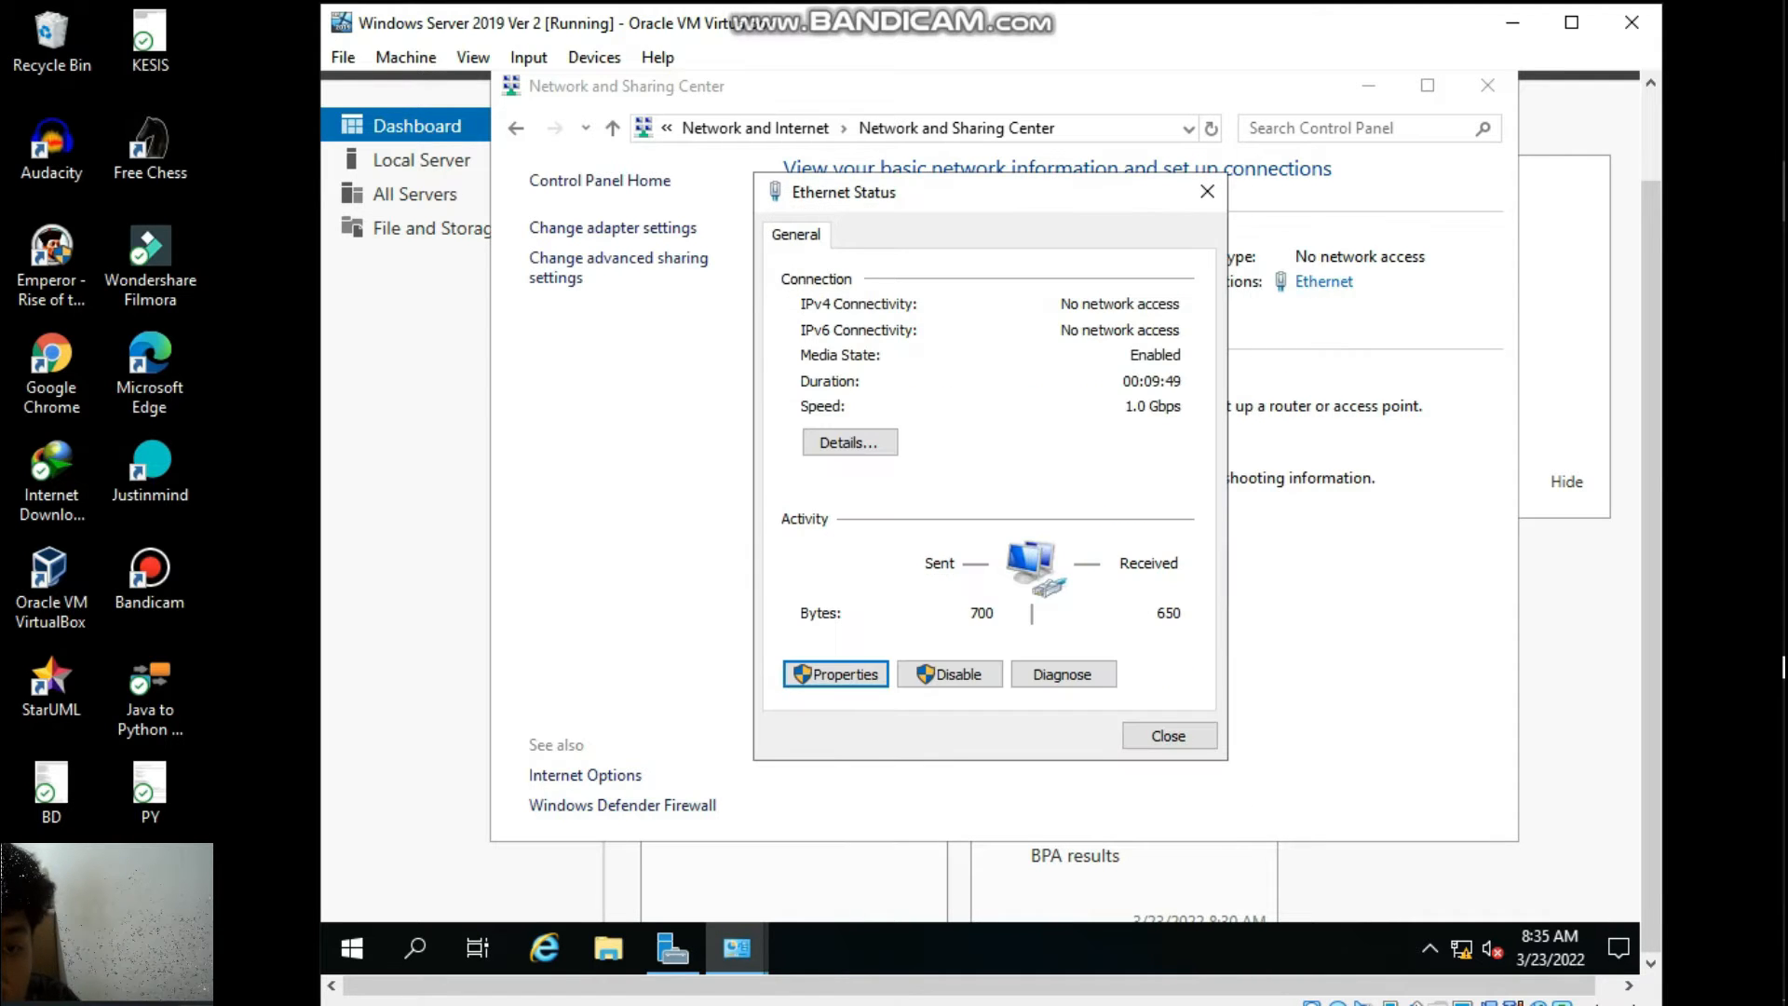
{"action": "left_click", "coordinate": [1169, 736]}
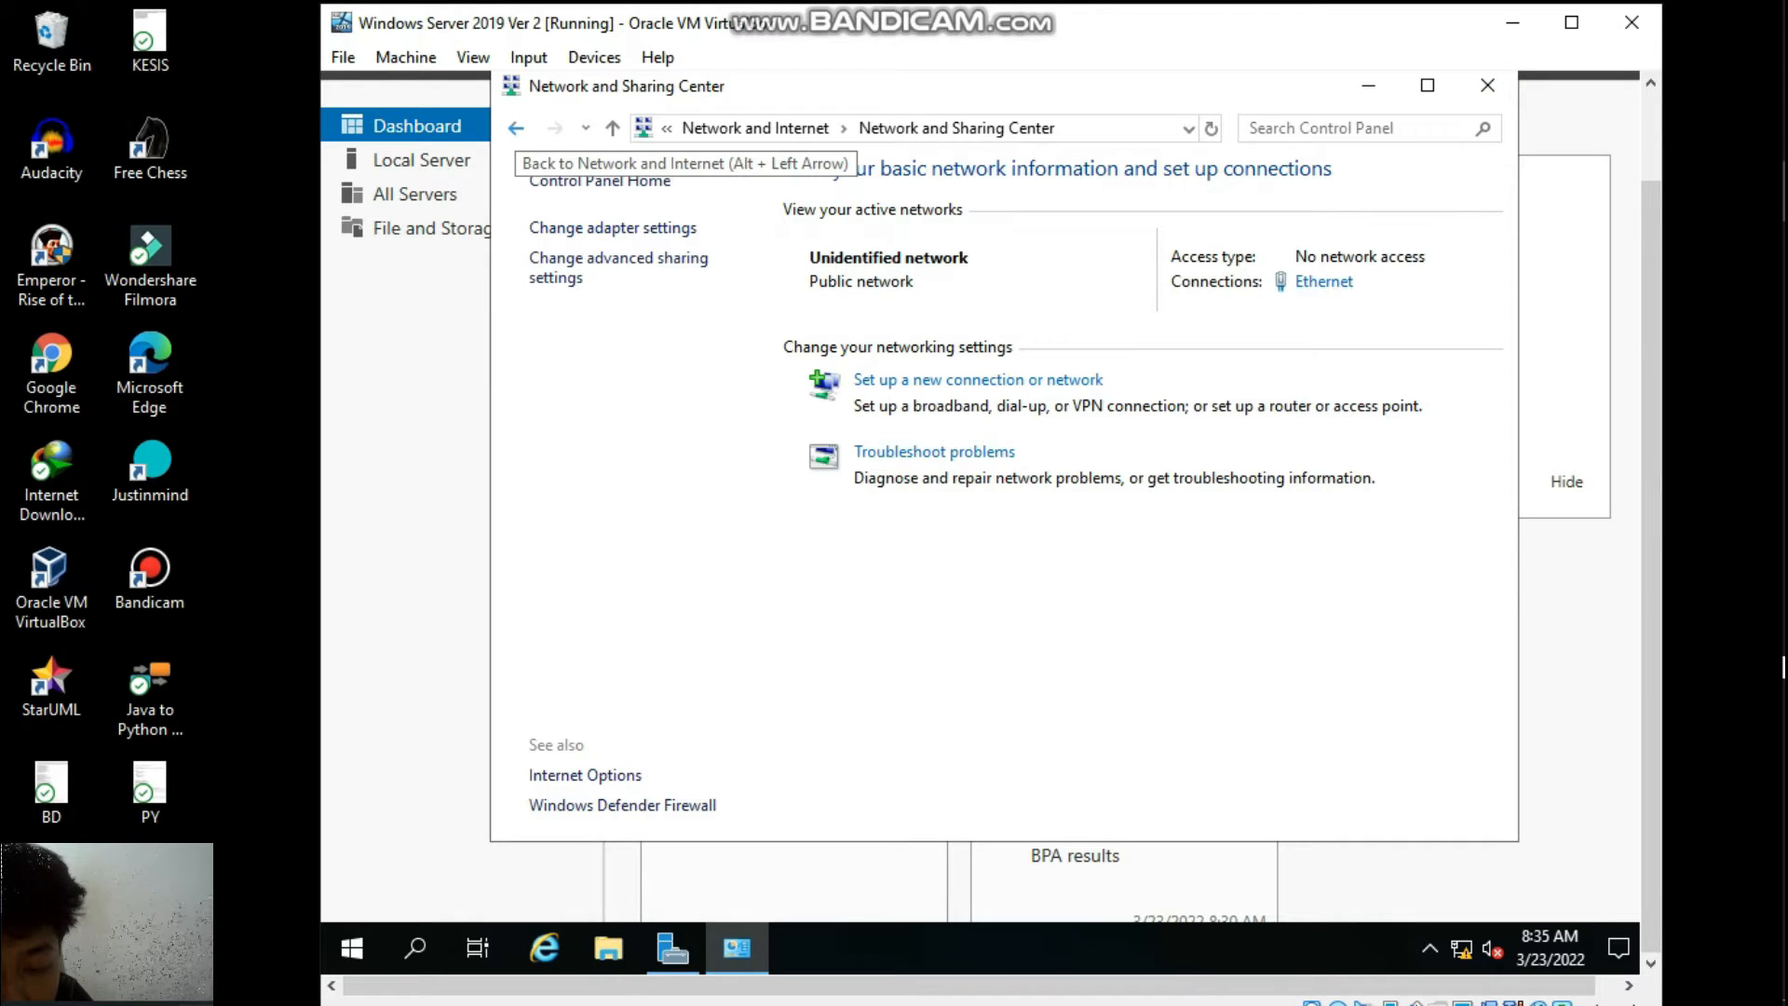
Turn off Windows Defender Firewall on the server for both private and public networks.
{"action": "left_click", "coordinate": [516, 127]}
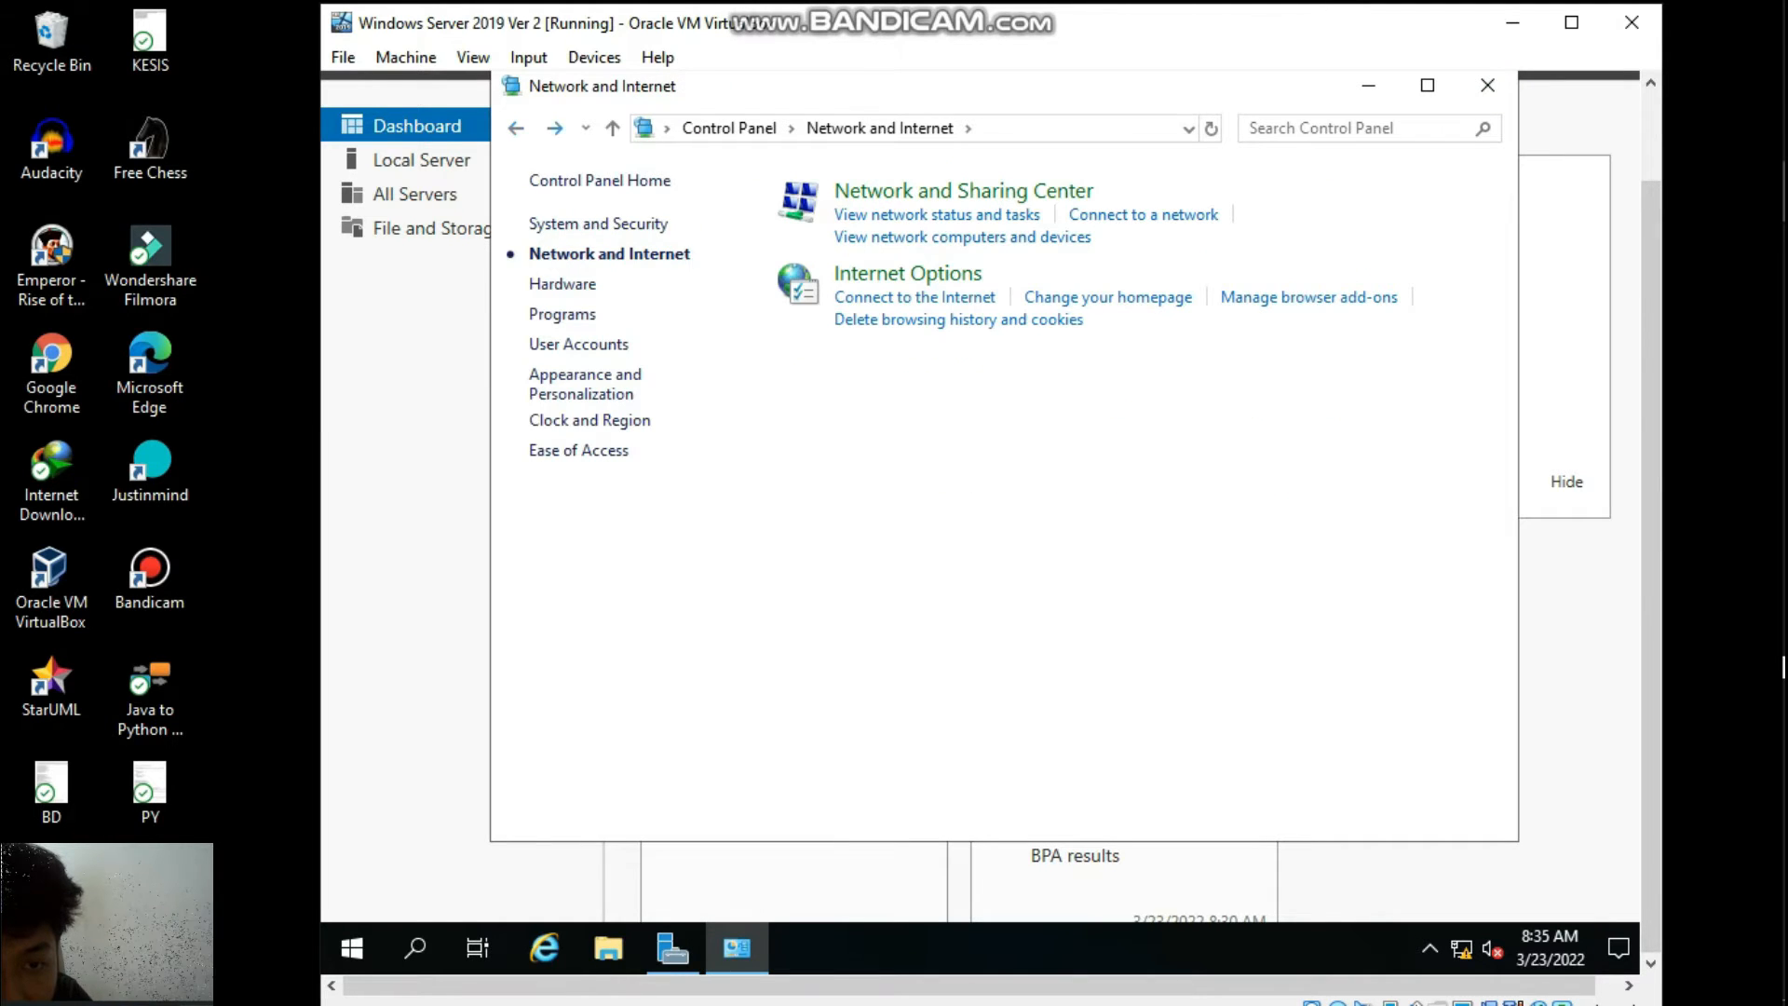
{"action": "left_click", "coordinate": [516, 127]}
{"action": "left_click", "coordinate": [782, 252]}
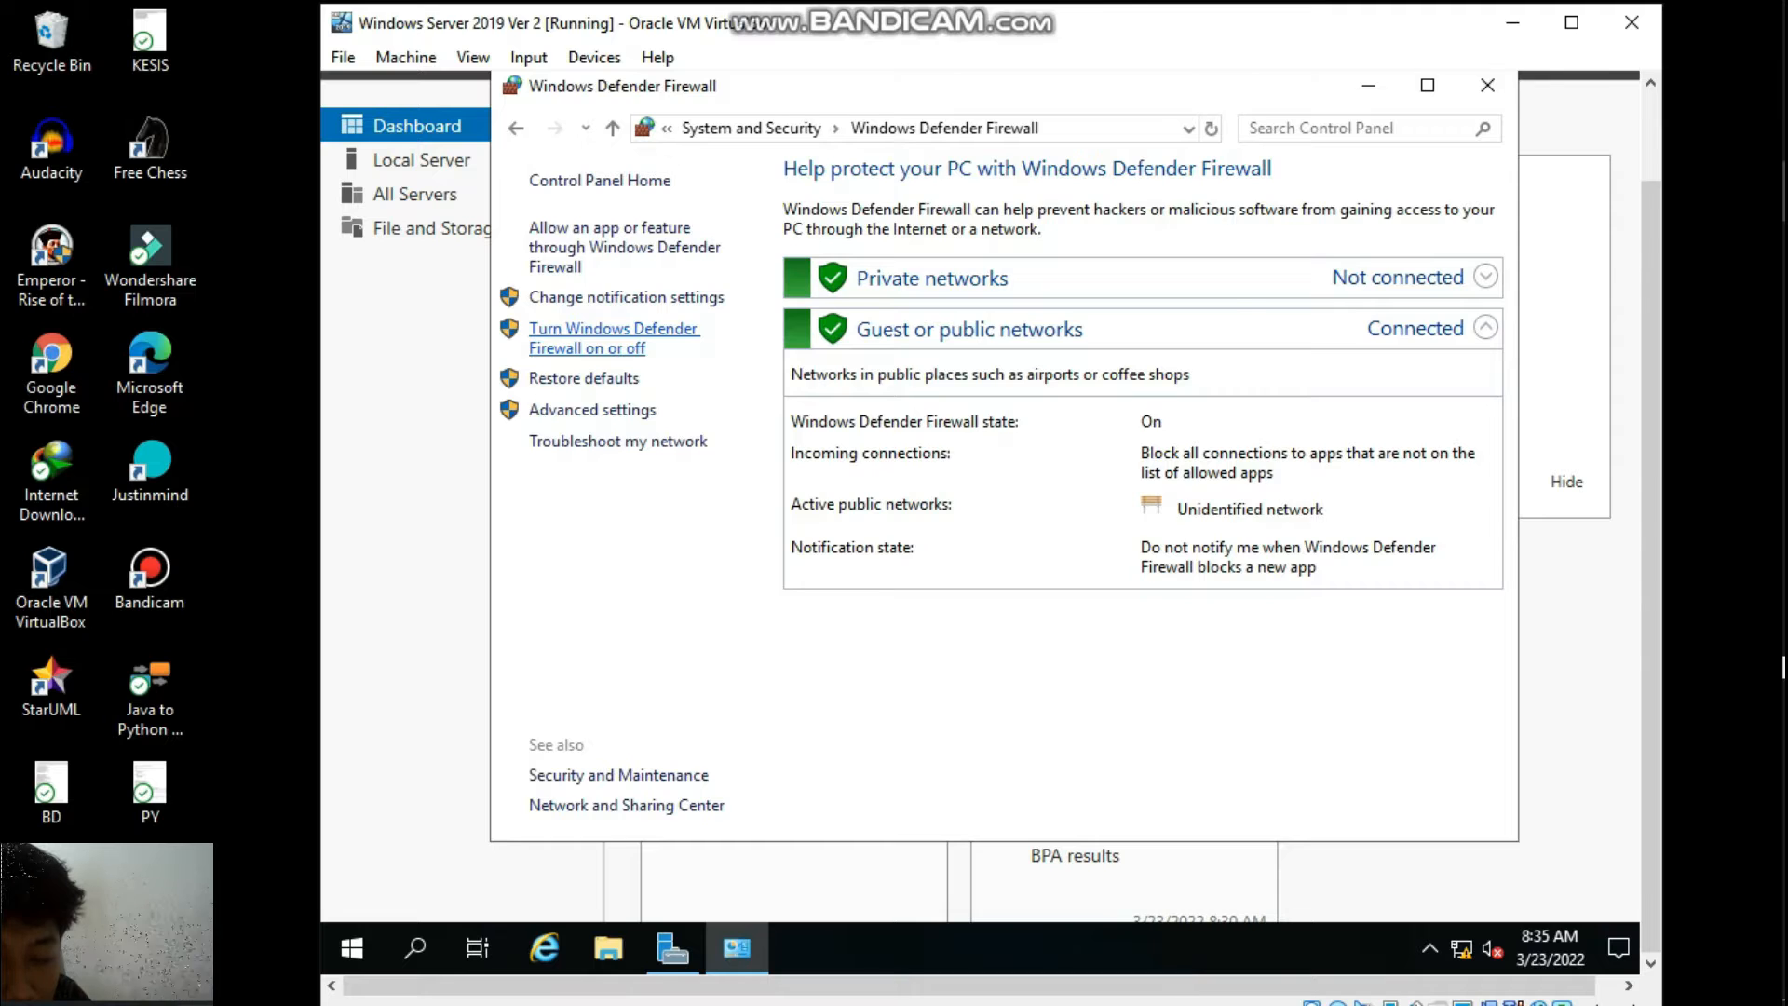
{"action": "left_click", "coordinate": [586, 337]}
{"action": "left_click", "coordinate": [704, 369]}
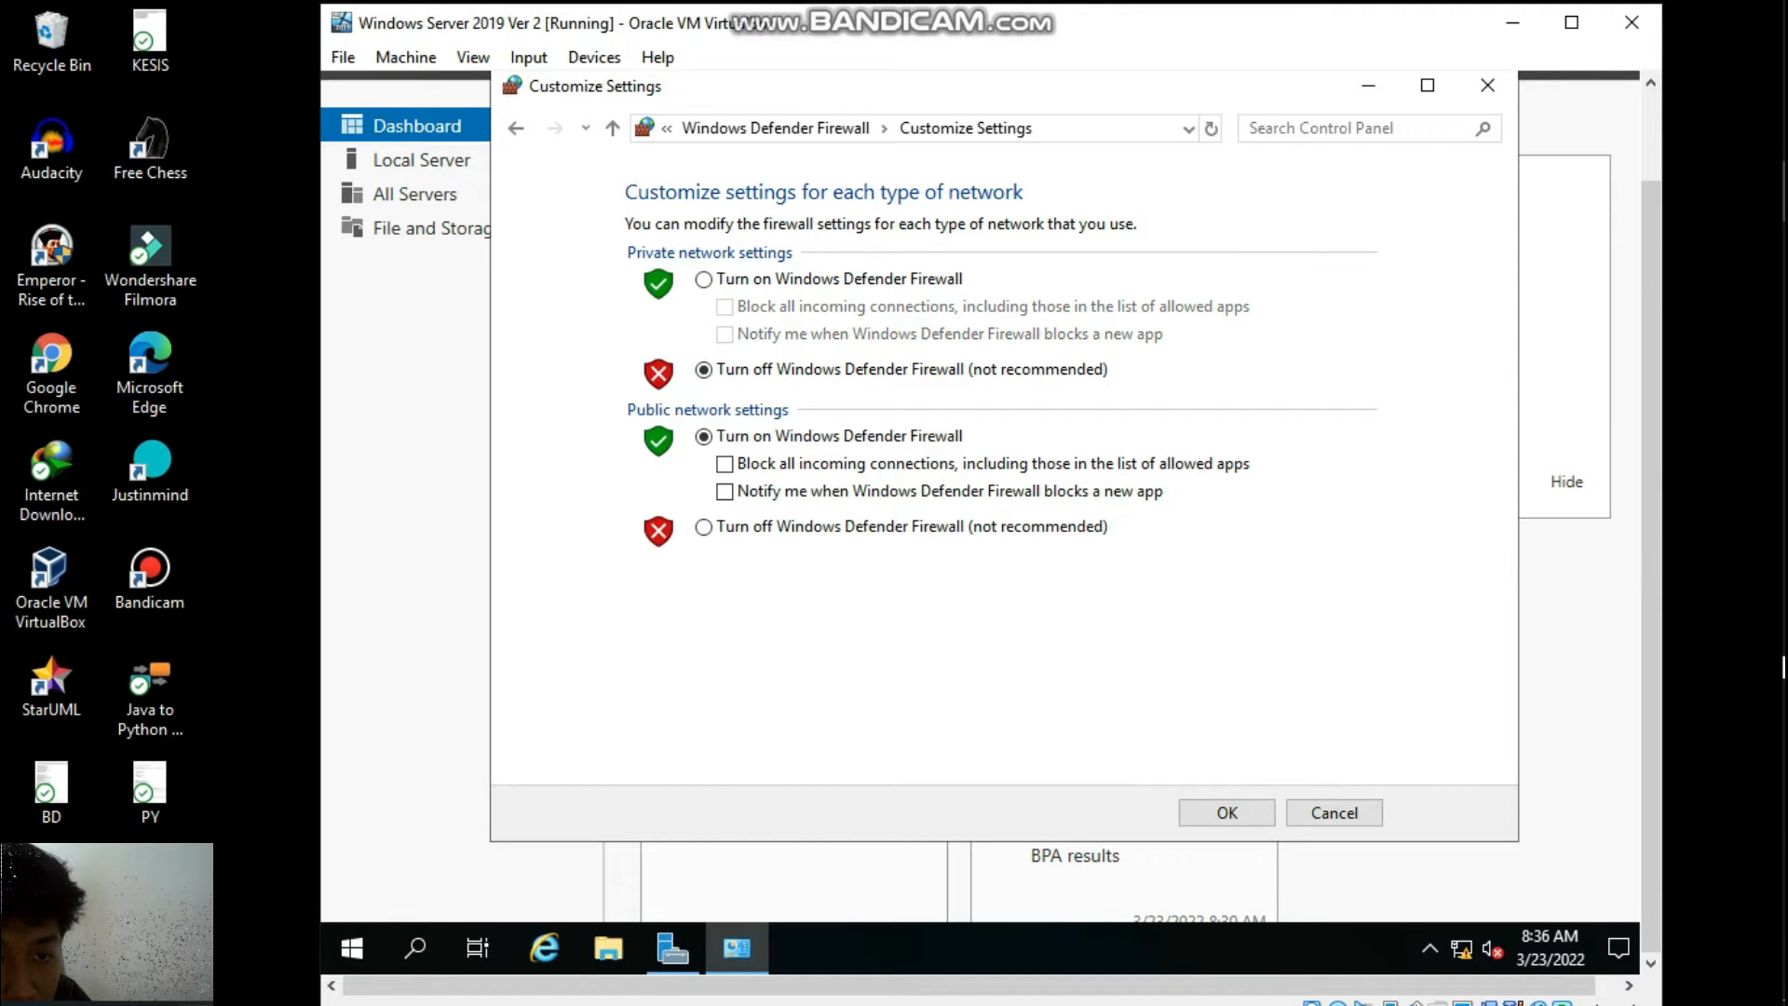
{"action": "left_click", "coordinate": [704, 527]}
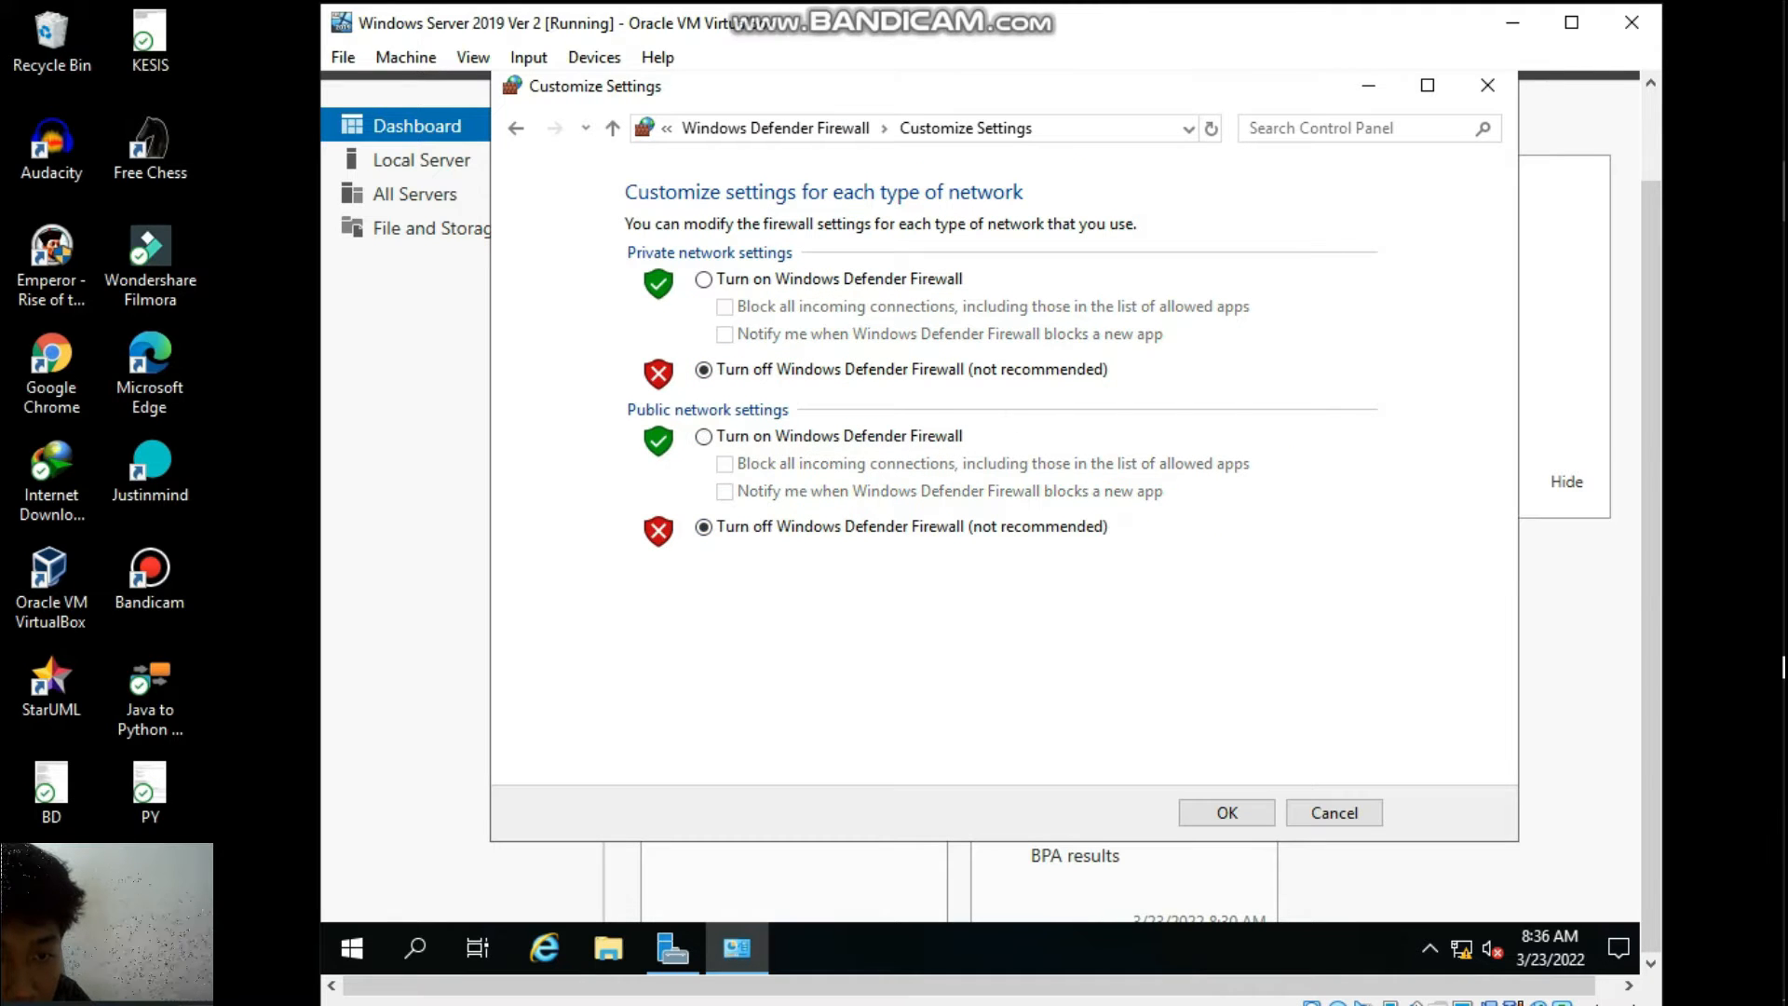
{"action": "left_click", "coordinate": [1227, 813]}
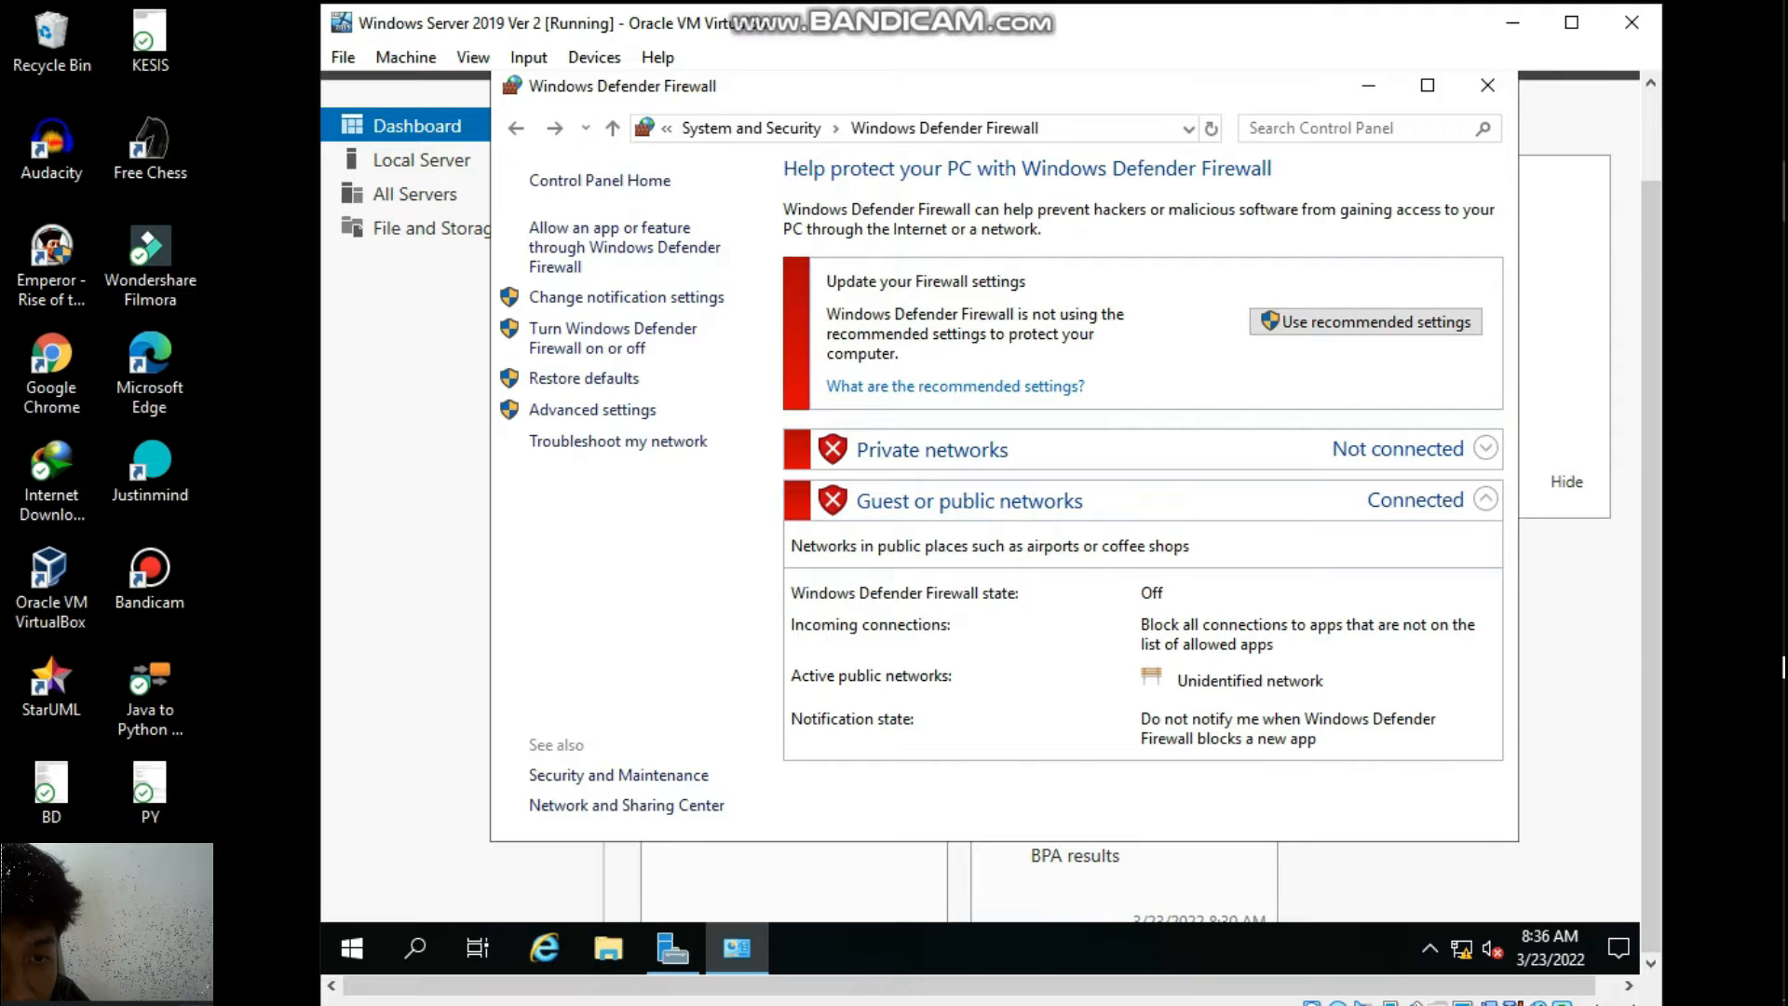
{"action": "left_click", "coordinate": [1488, 85]}
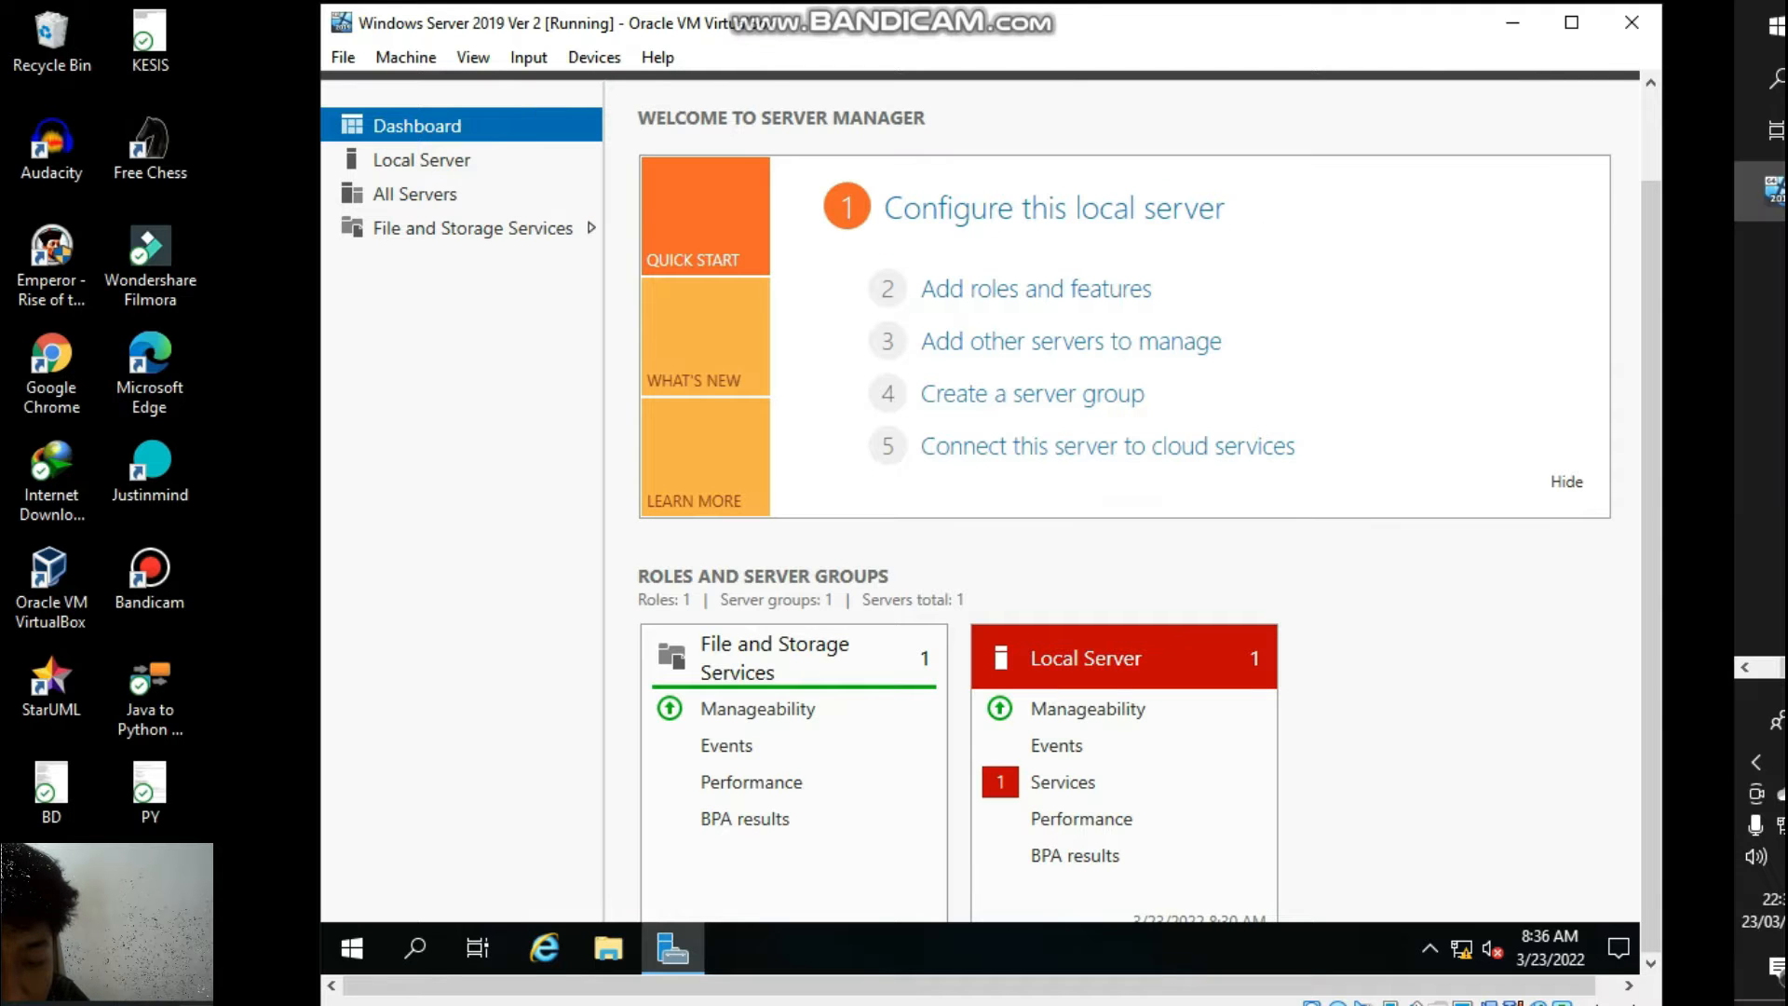
Switch to the host's Network Connections and open the TCP/IPv4 properties of the Ethernet 4 adapter.
{"action": "left_click", "coordinate": [1703, 666]}
{"action": "left_click", "coordinate": [1737, 500]}
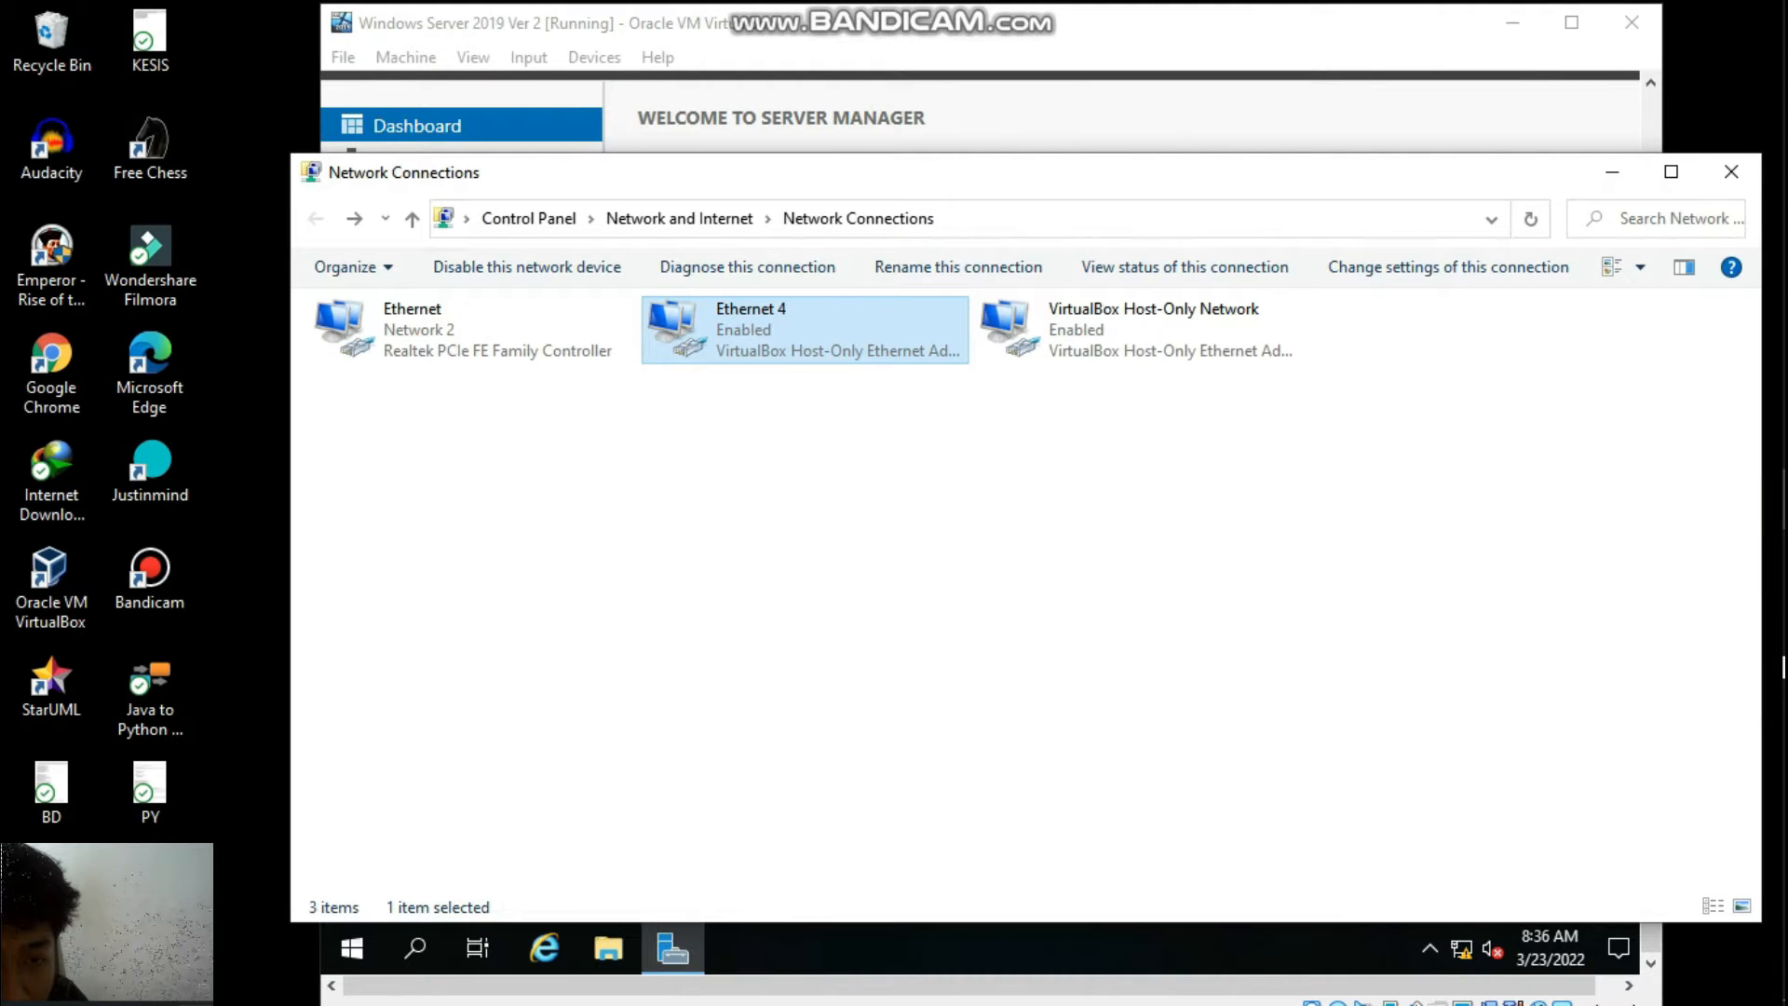
{"action": "left_click_drag", "start_coordinate": [833, 166], "coordinate": [710, 146]}
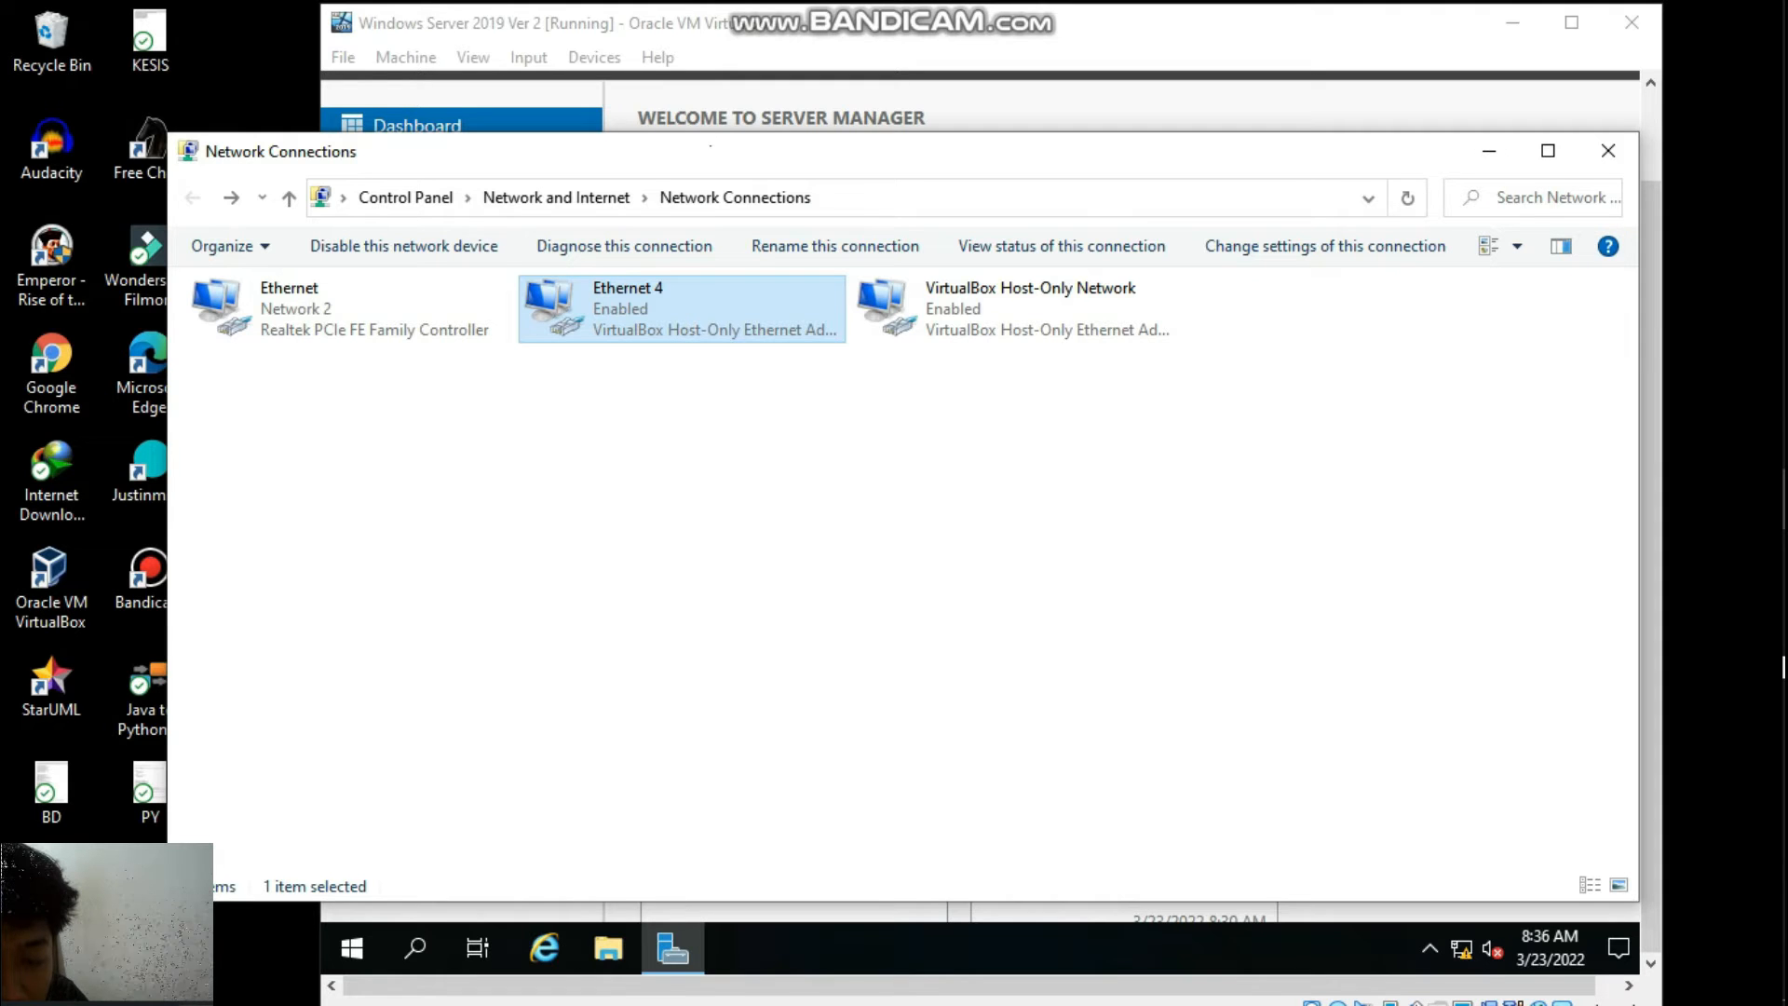
{"action": "double_click", "coordinate": [681, 308]}
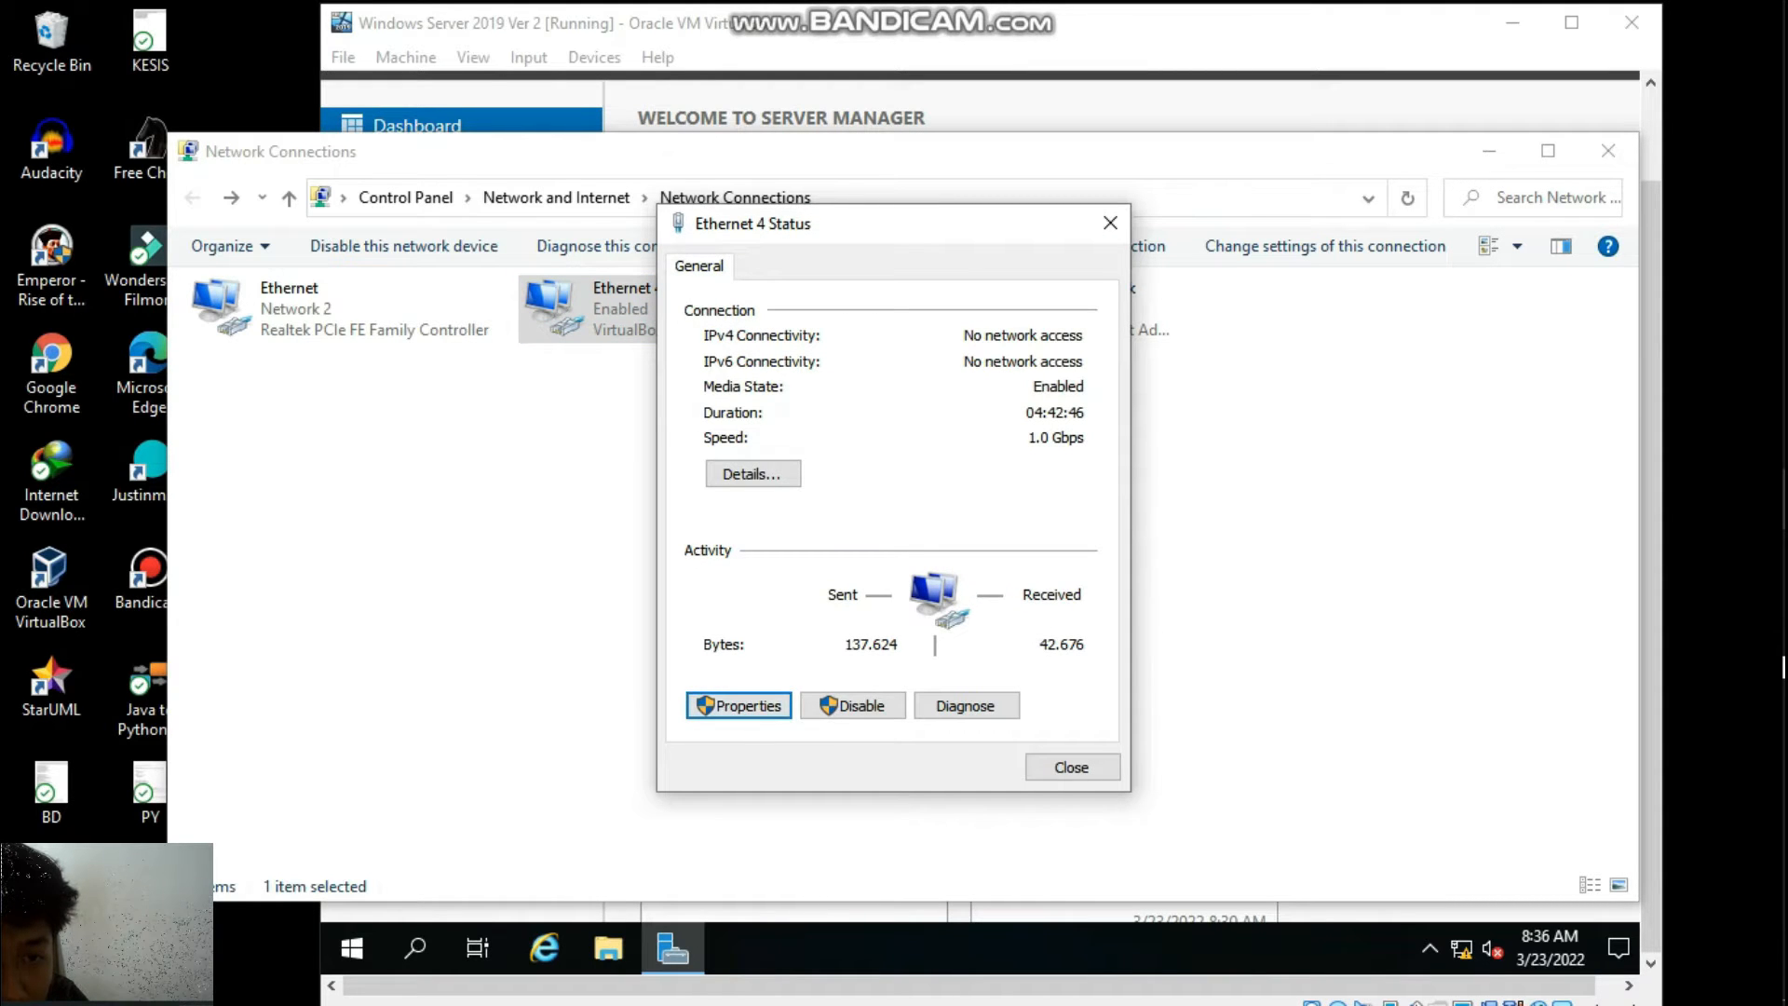
{"action": "left_click", "coordinate": [740, 706]}
{"action": "left_click", "coordinate": [881, 524]}
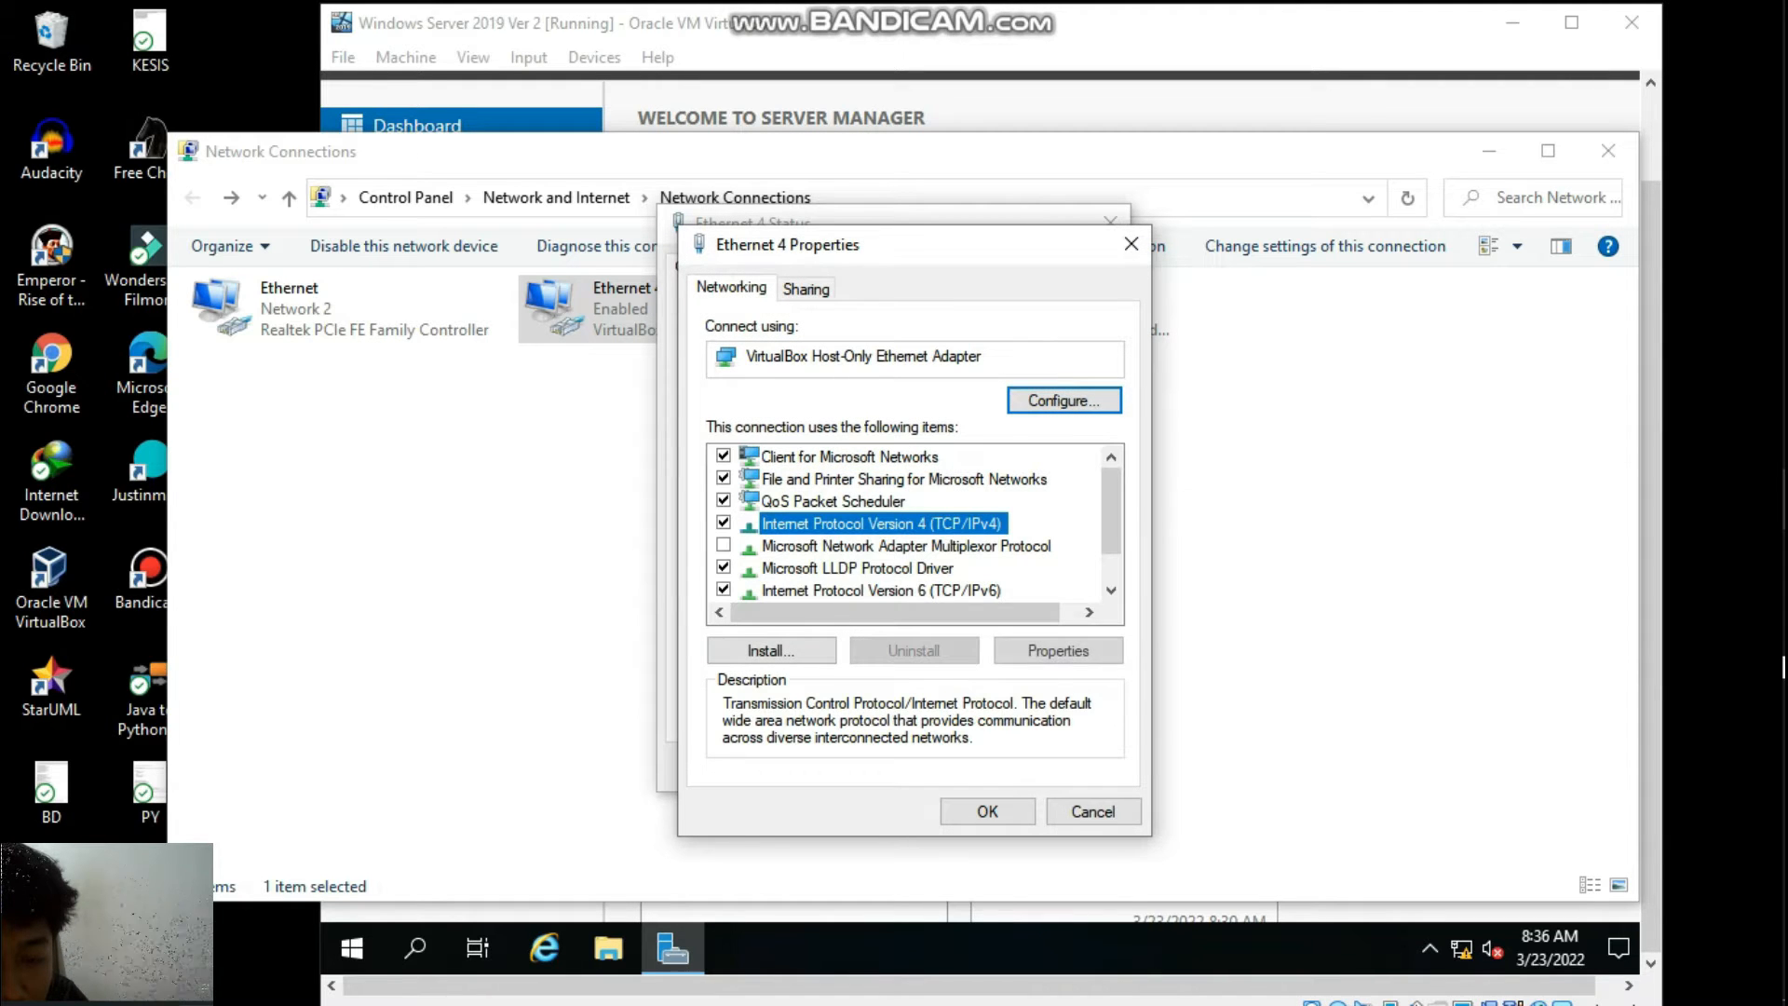
{"action": "left_click", "coordinate": [1058, 651]}
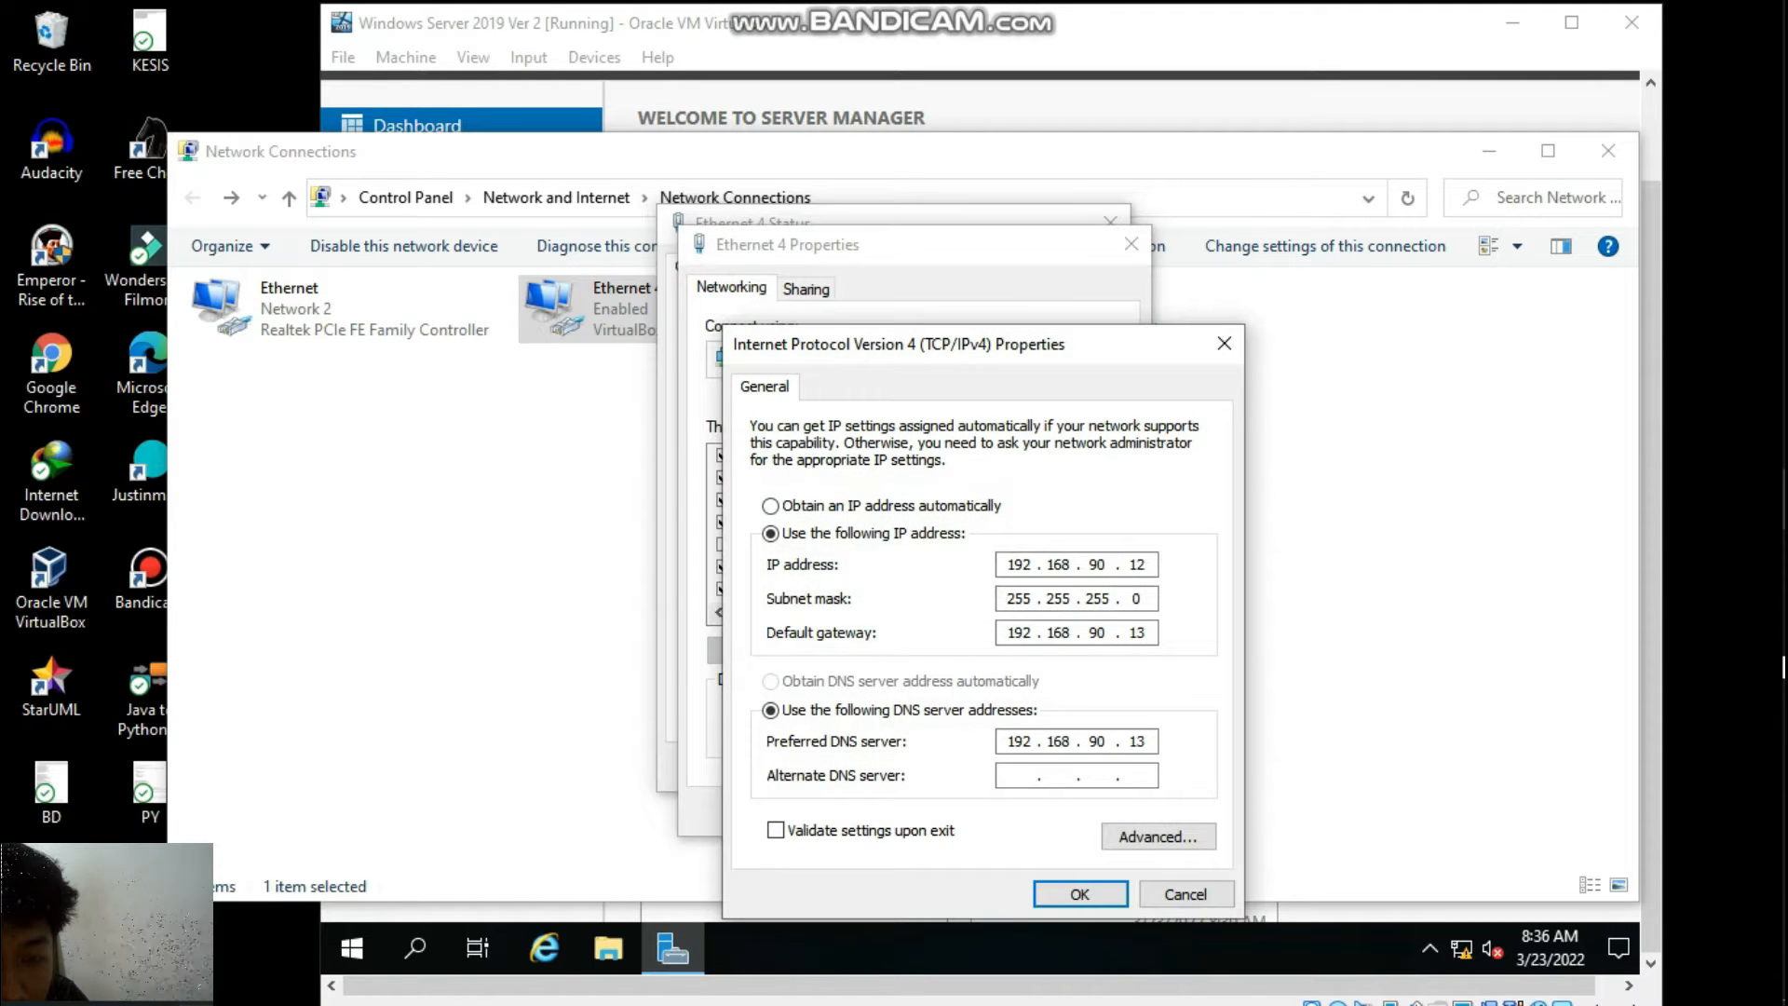
Set the host adapter's IP address to 192.168.10.12 and its default gateway to 192.168.10.11.
{"action": "left_click", "coordinate": [1097, 565]}
{"action": "key", "text": "BackSpace"}
{"action": "type", "text": "1"}
{"action": "left_click", "coordinate": [1106, 633]}
{"action": "key", "text": "BackSpace"}
{"action": "key", "text": "BackSpace"}
{"action": "type", "text": "10"}
{"action": "left_click", "coordinate": [1145, 634]}
{"action": "key", "text": "BackSpace"}
{"action": "key", "text": "BackSpace"}
{"action": "type", "text": "11"}
Set the host adapter's preferred DNS server to 192.168.10.11, apply the settings and minimize the host's Network Connections window.
{"action": "left_click", "coordinate": [1097, 742]}
{"action": "type", "text": "1"}
{"action": "key", "text": "Right"}
{"action": "key", "text": "Right"}
{"action": "key", "text": "Right"}
{"action": "key", "text": "Right"}
{"action": "key", "text": "BackSpace"}
{"action": "type", "text": "1"}
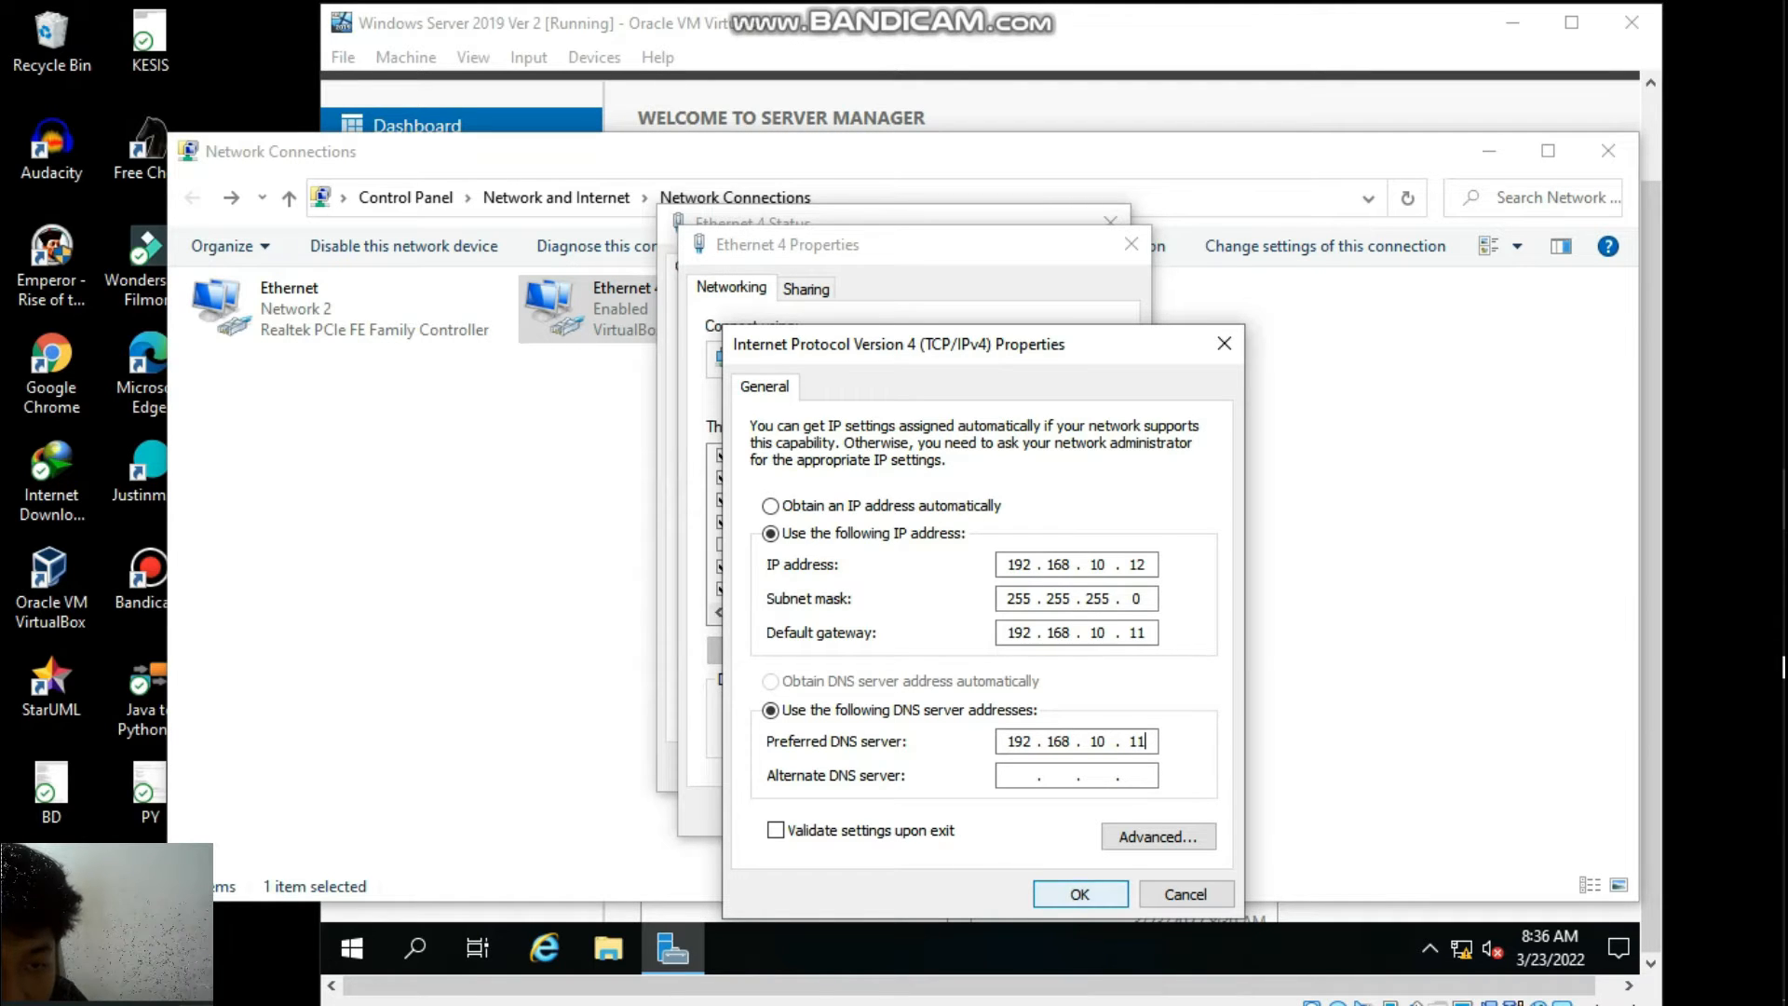
{"action": "left_click", "coordinate": [1079, 894]}
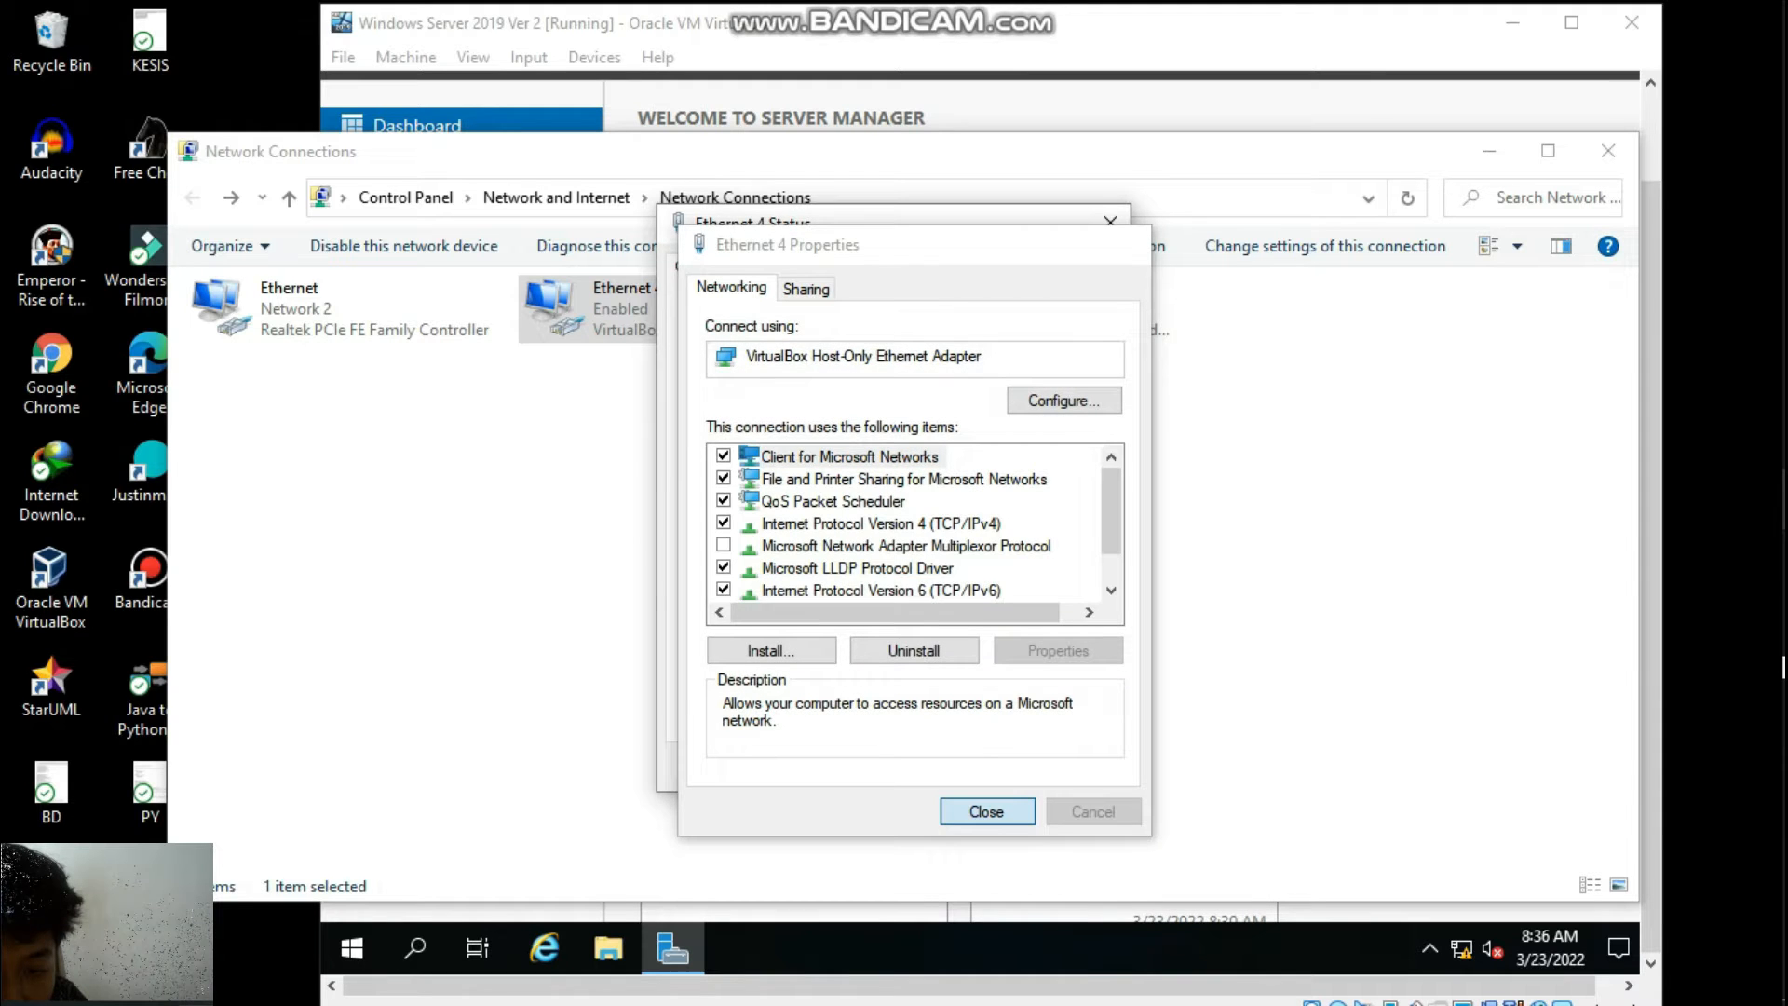
{"action": "left_click", "coordinate": [986, 811]}
{"action": "left_click", "coordinate": [1074, 766]}
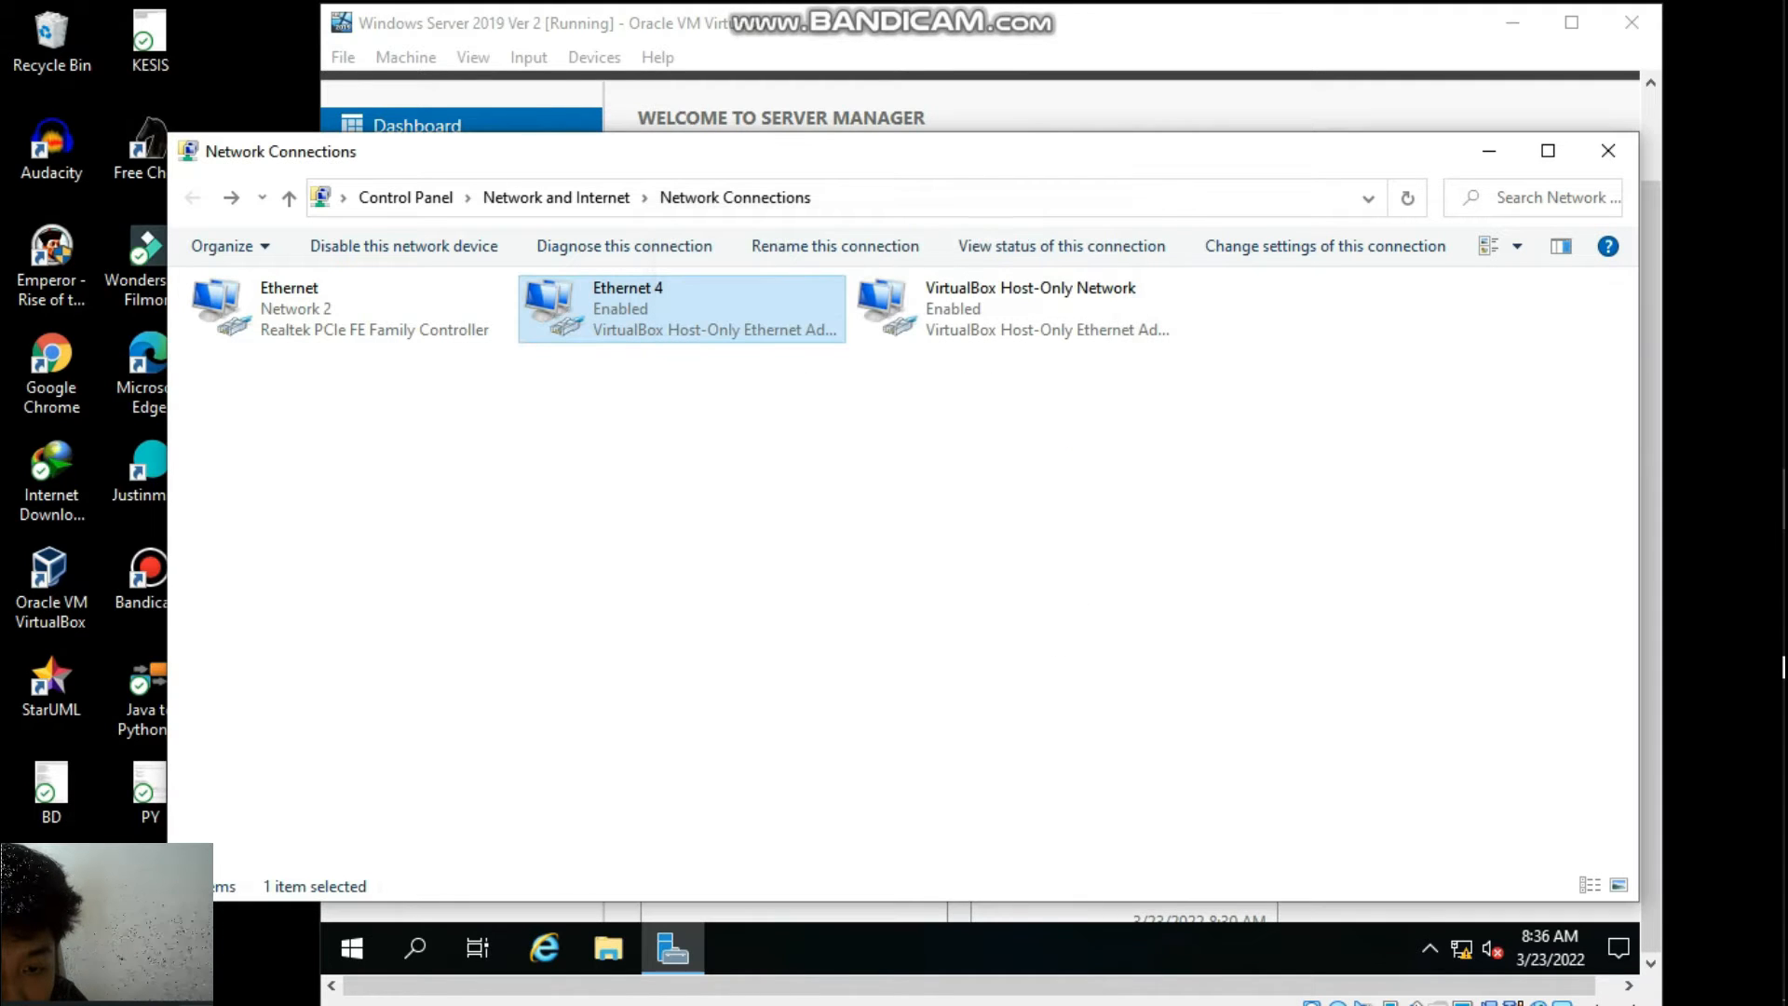
{"action": "left_click", "coordinate": [1490, 151]}
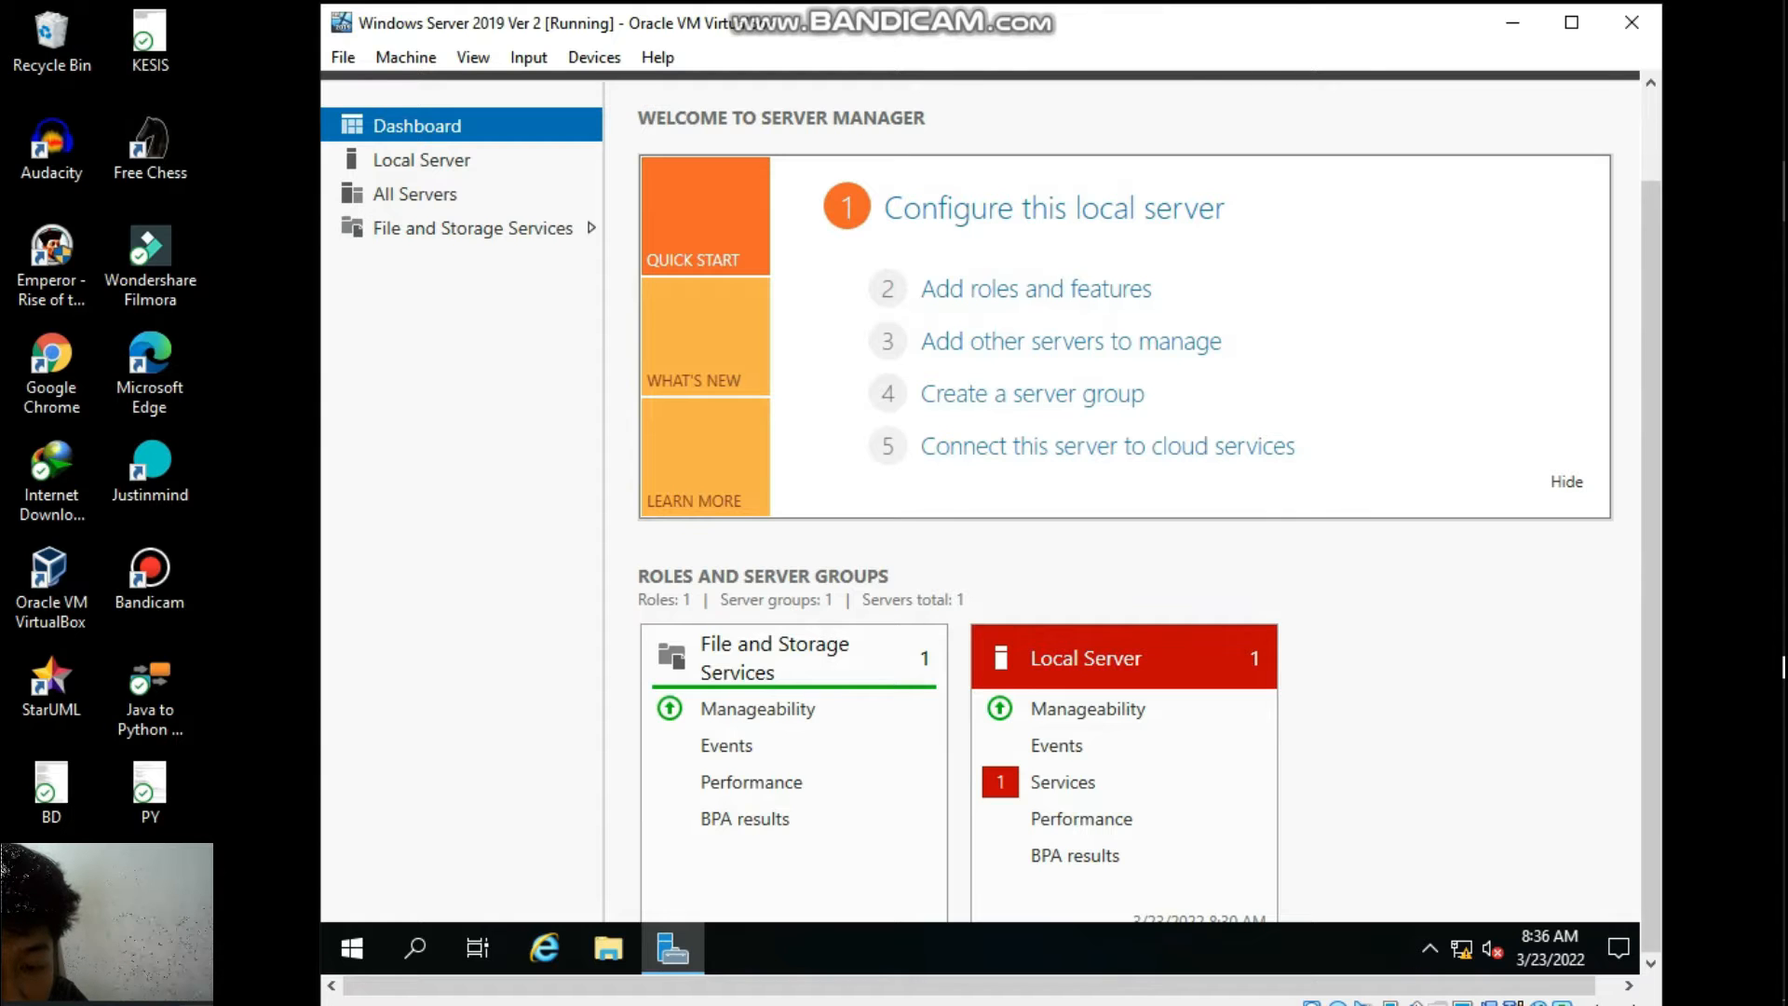
Start a role-based installation on the local server and select the DNS Server role with its required management tools, continuing past validation.
{"action": "left_click", "coordinate": [1390, 141]}
{"action": "left_click", "coordinate": [1480, 175]}
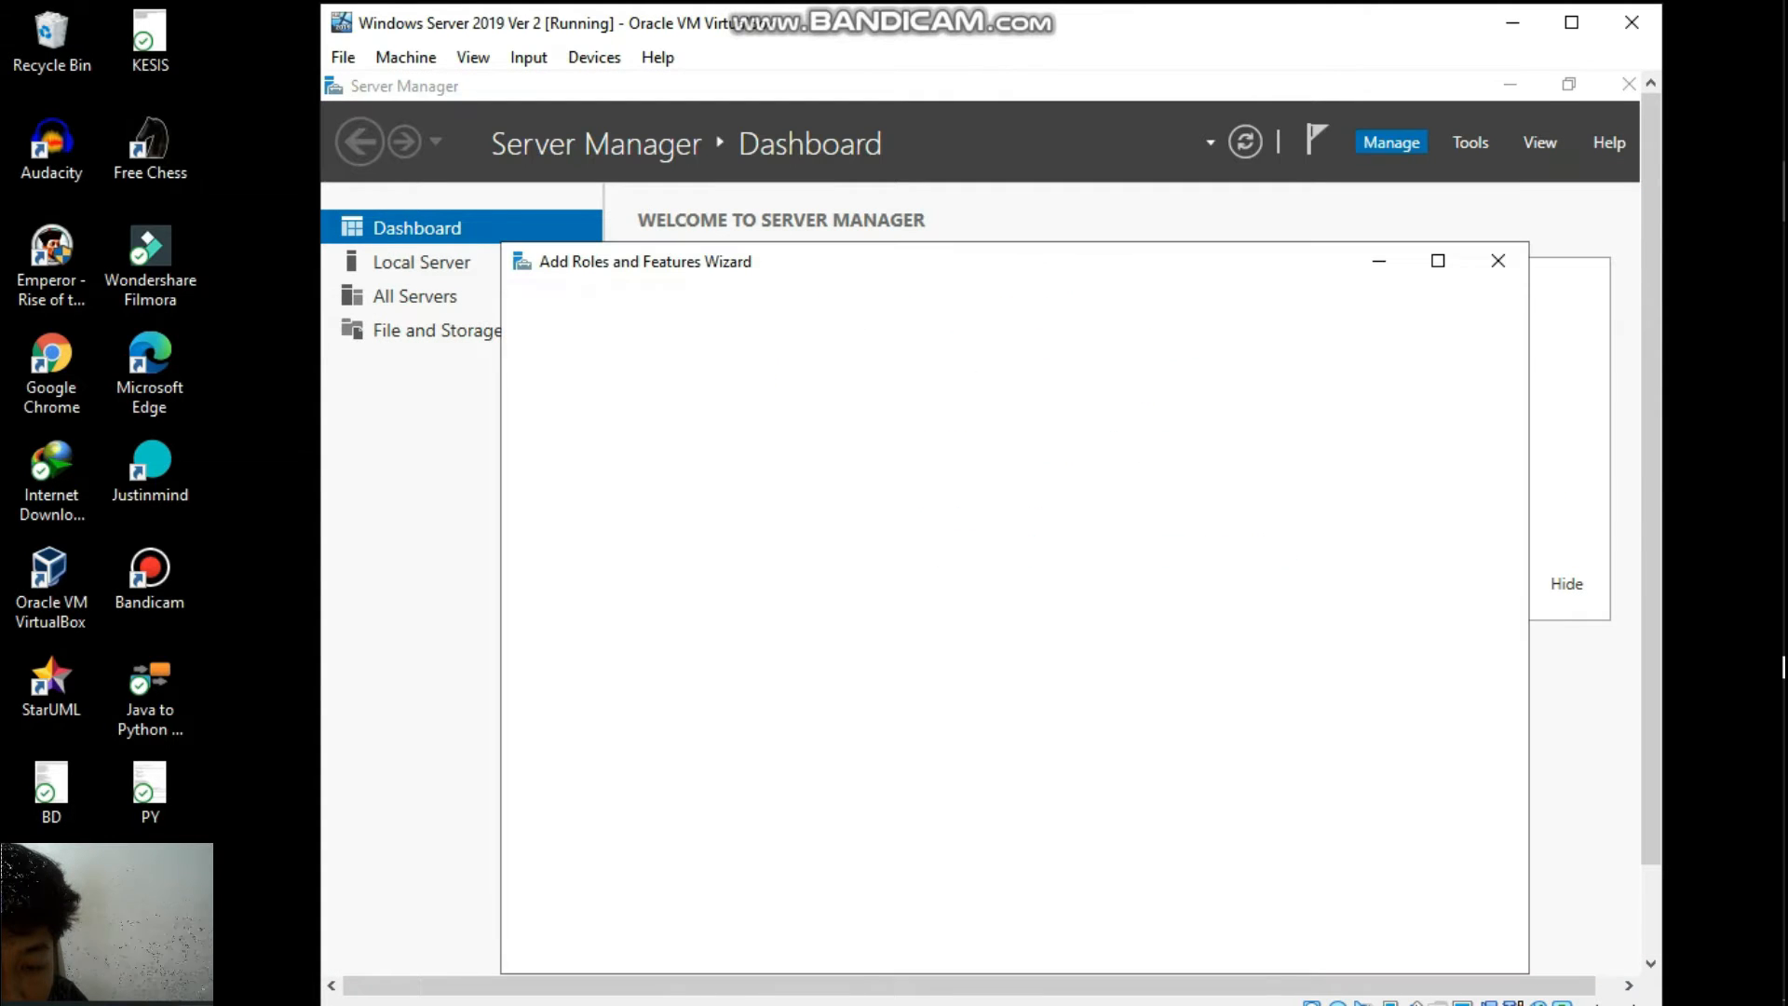
{"action": "left_click", "coordinate": [1203, 945]}
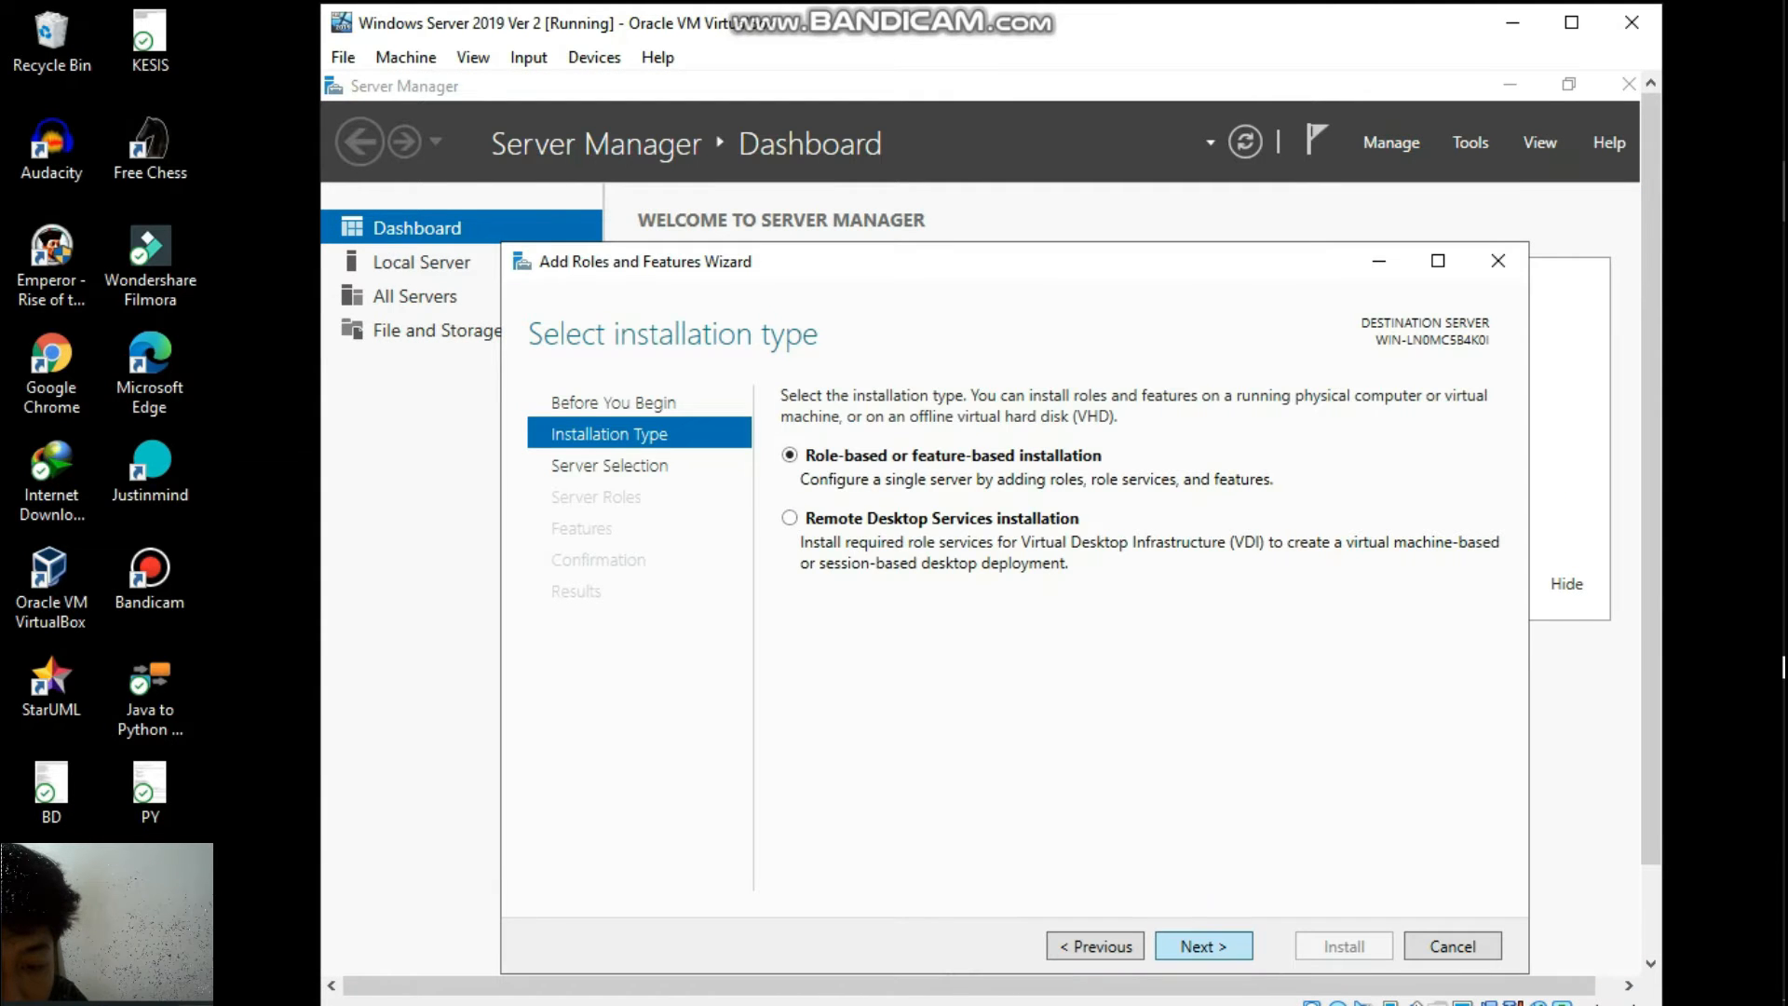
{"action": "left_click", "coordinate": [1203, 945]}
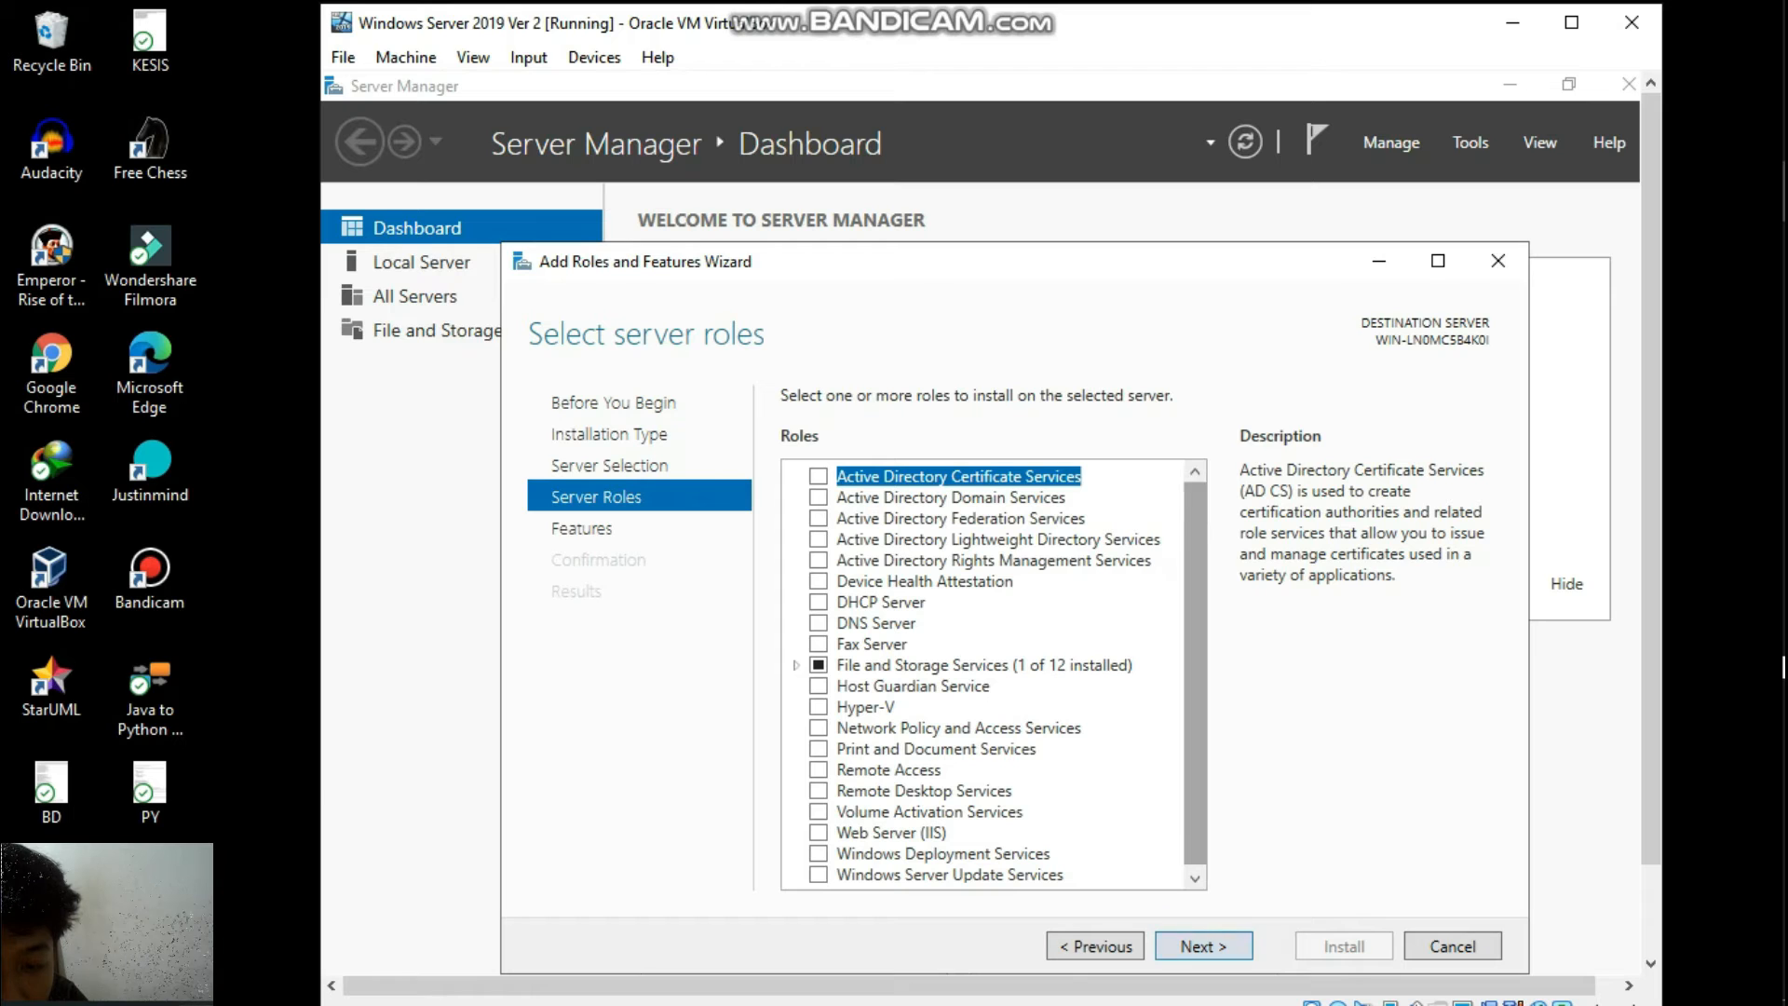
{"action": "left_click", "coordinate": [819, 623]}
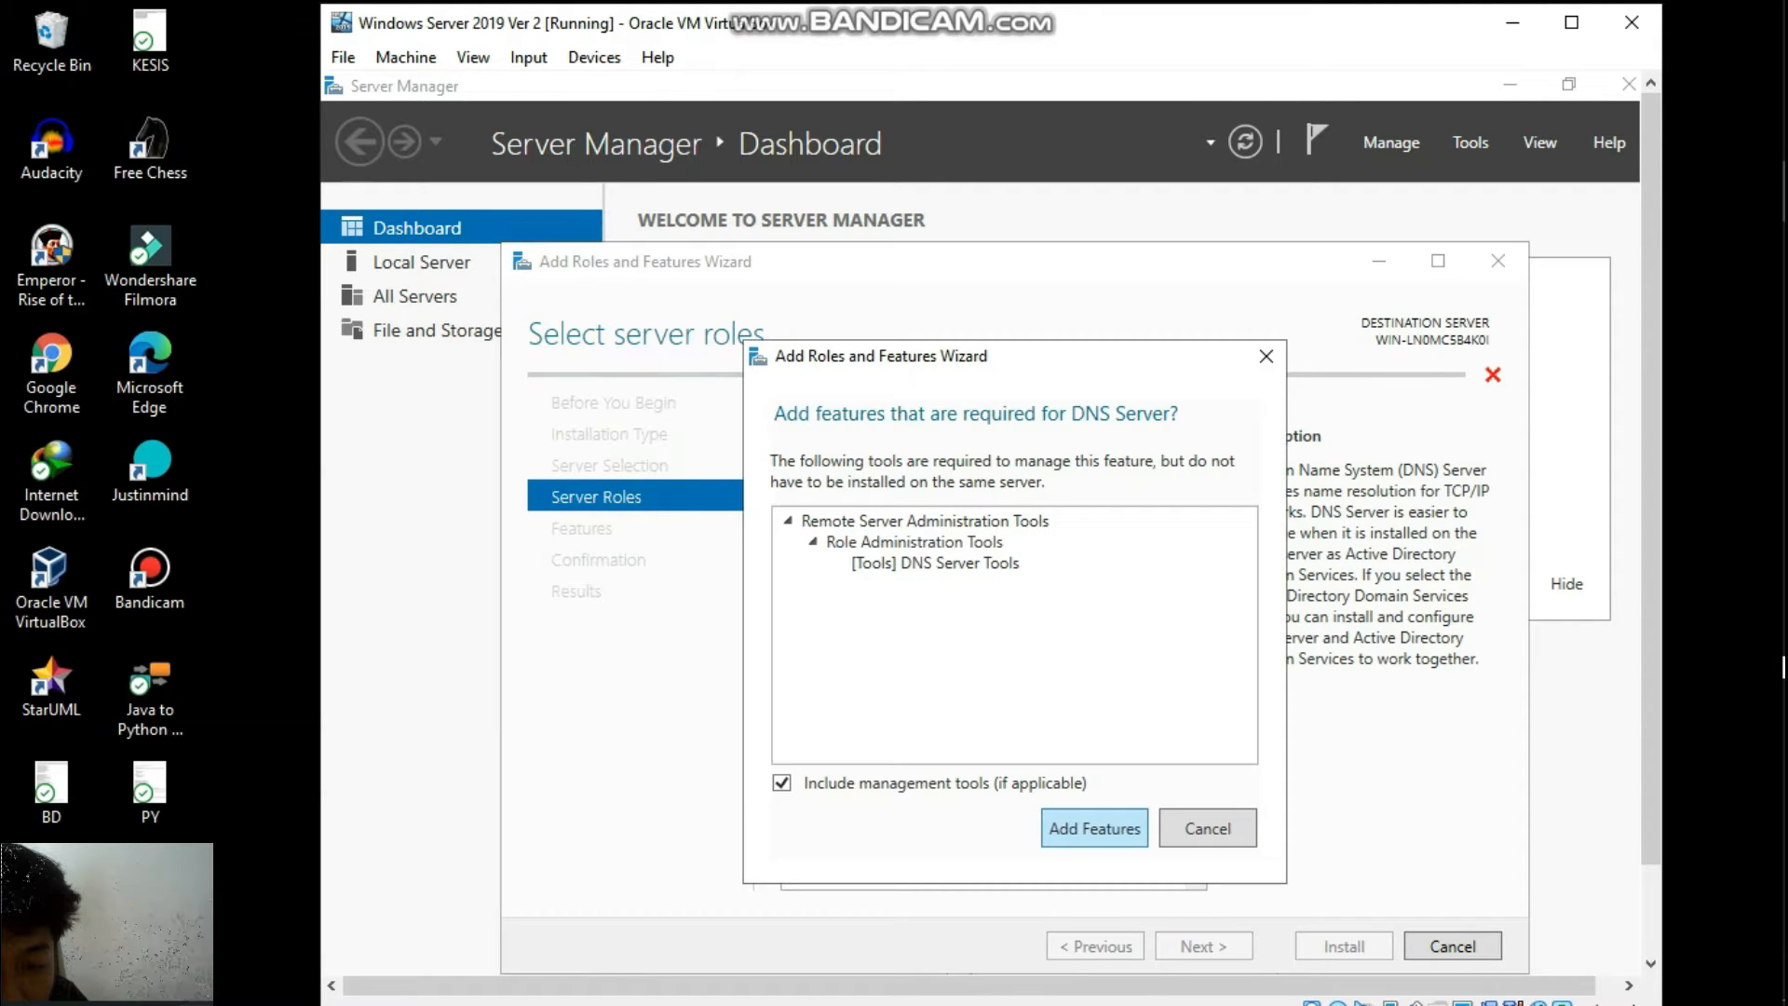
{"action": "left_click", "coordinate": [1097, 827]}
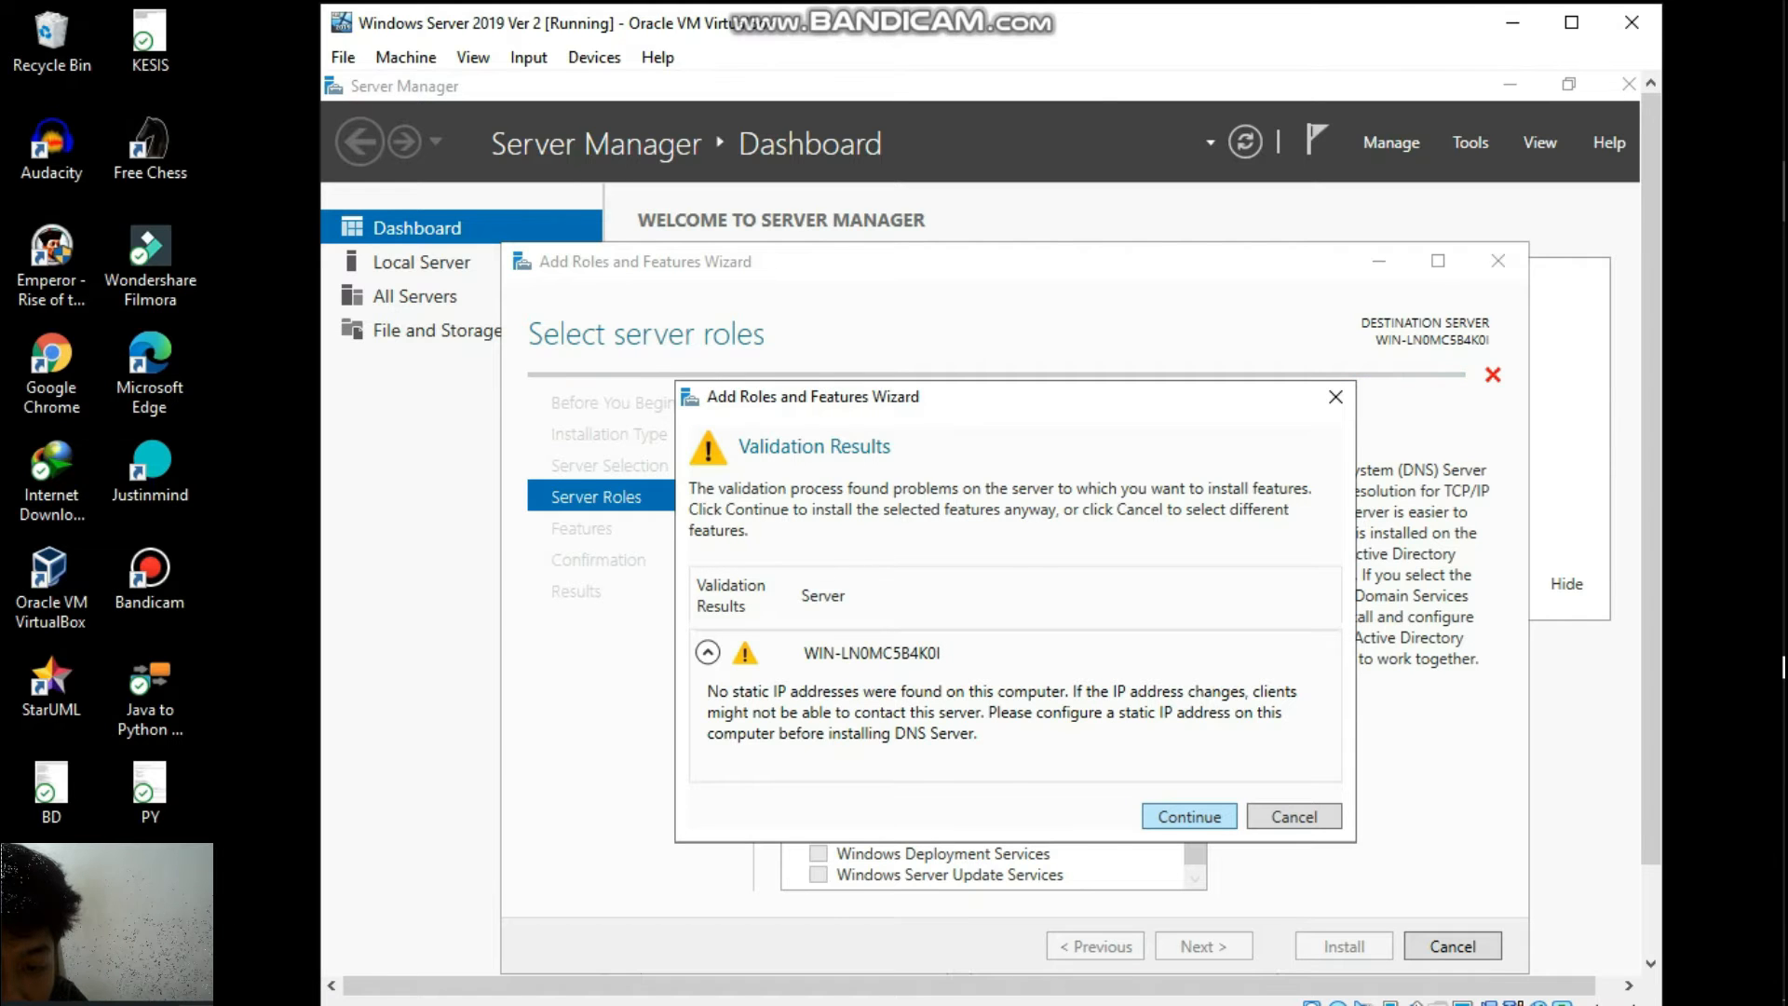
{"action": "key", "text": "Return"}
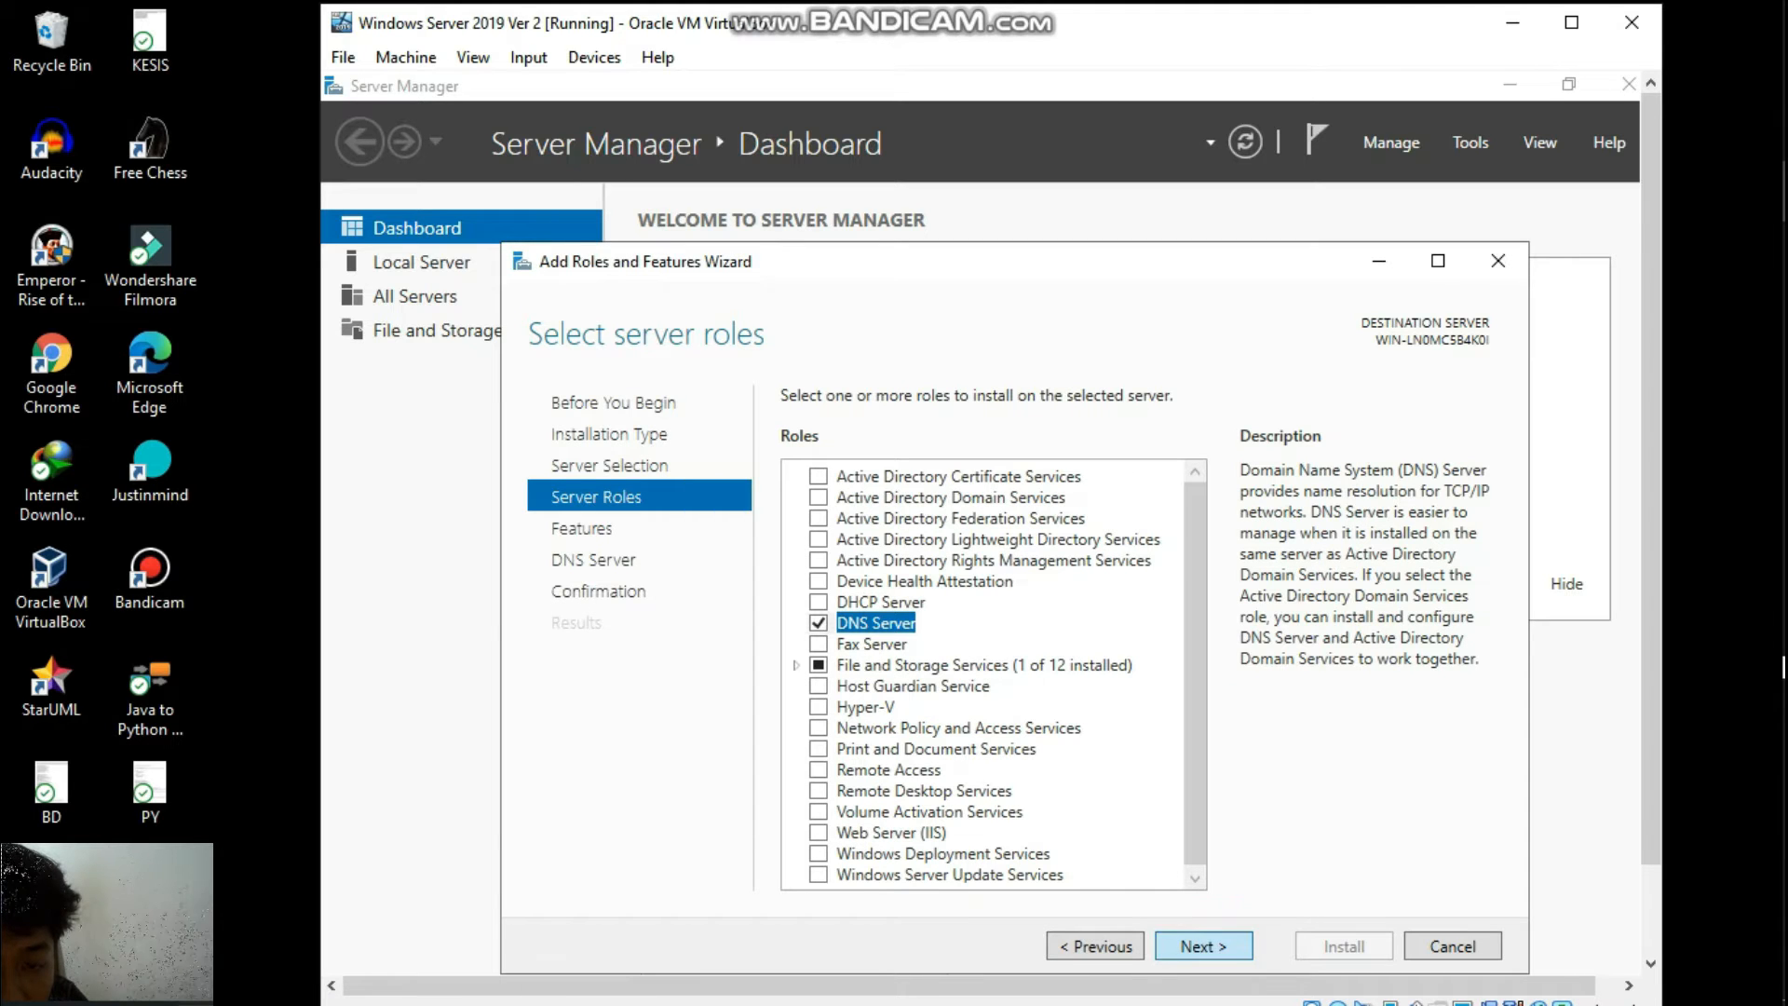
Keep the default features and install the DNS Server role.
{"action": "key", "text": "Return"}
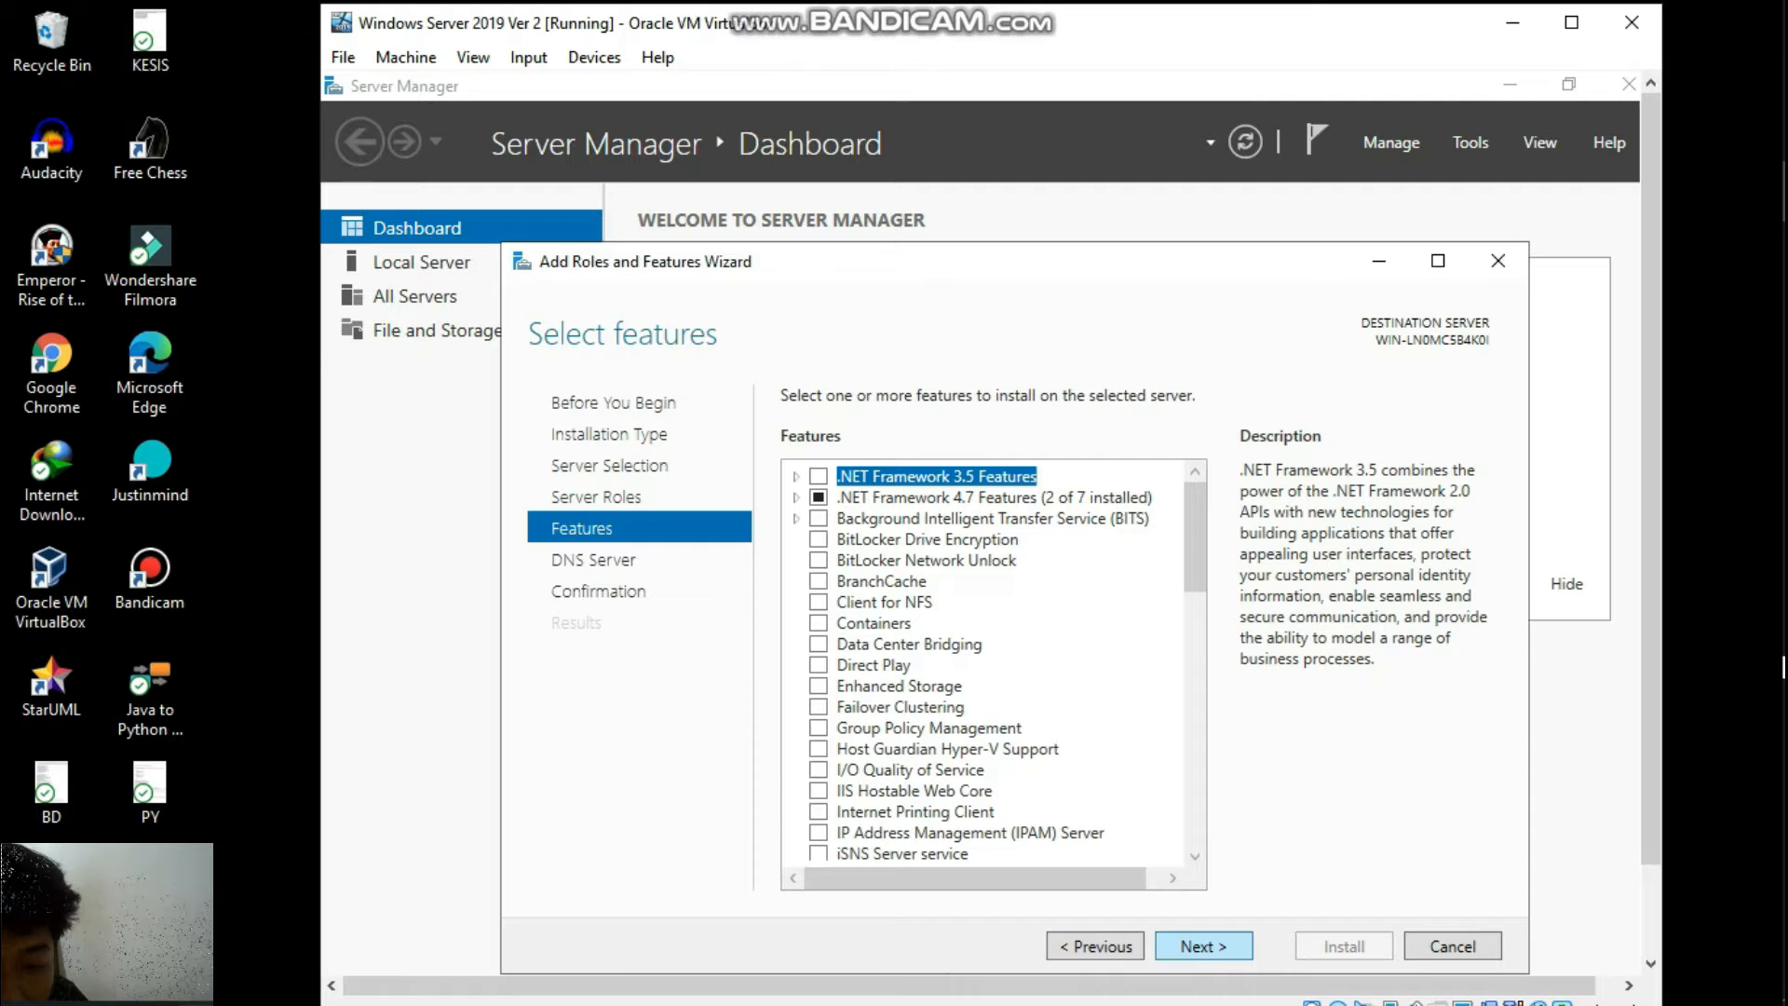
{"action": "key", "text": "Return"}
{"action": "key", "text": "Return"}
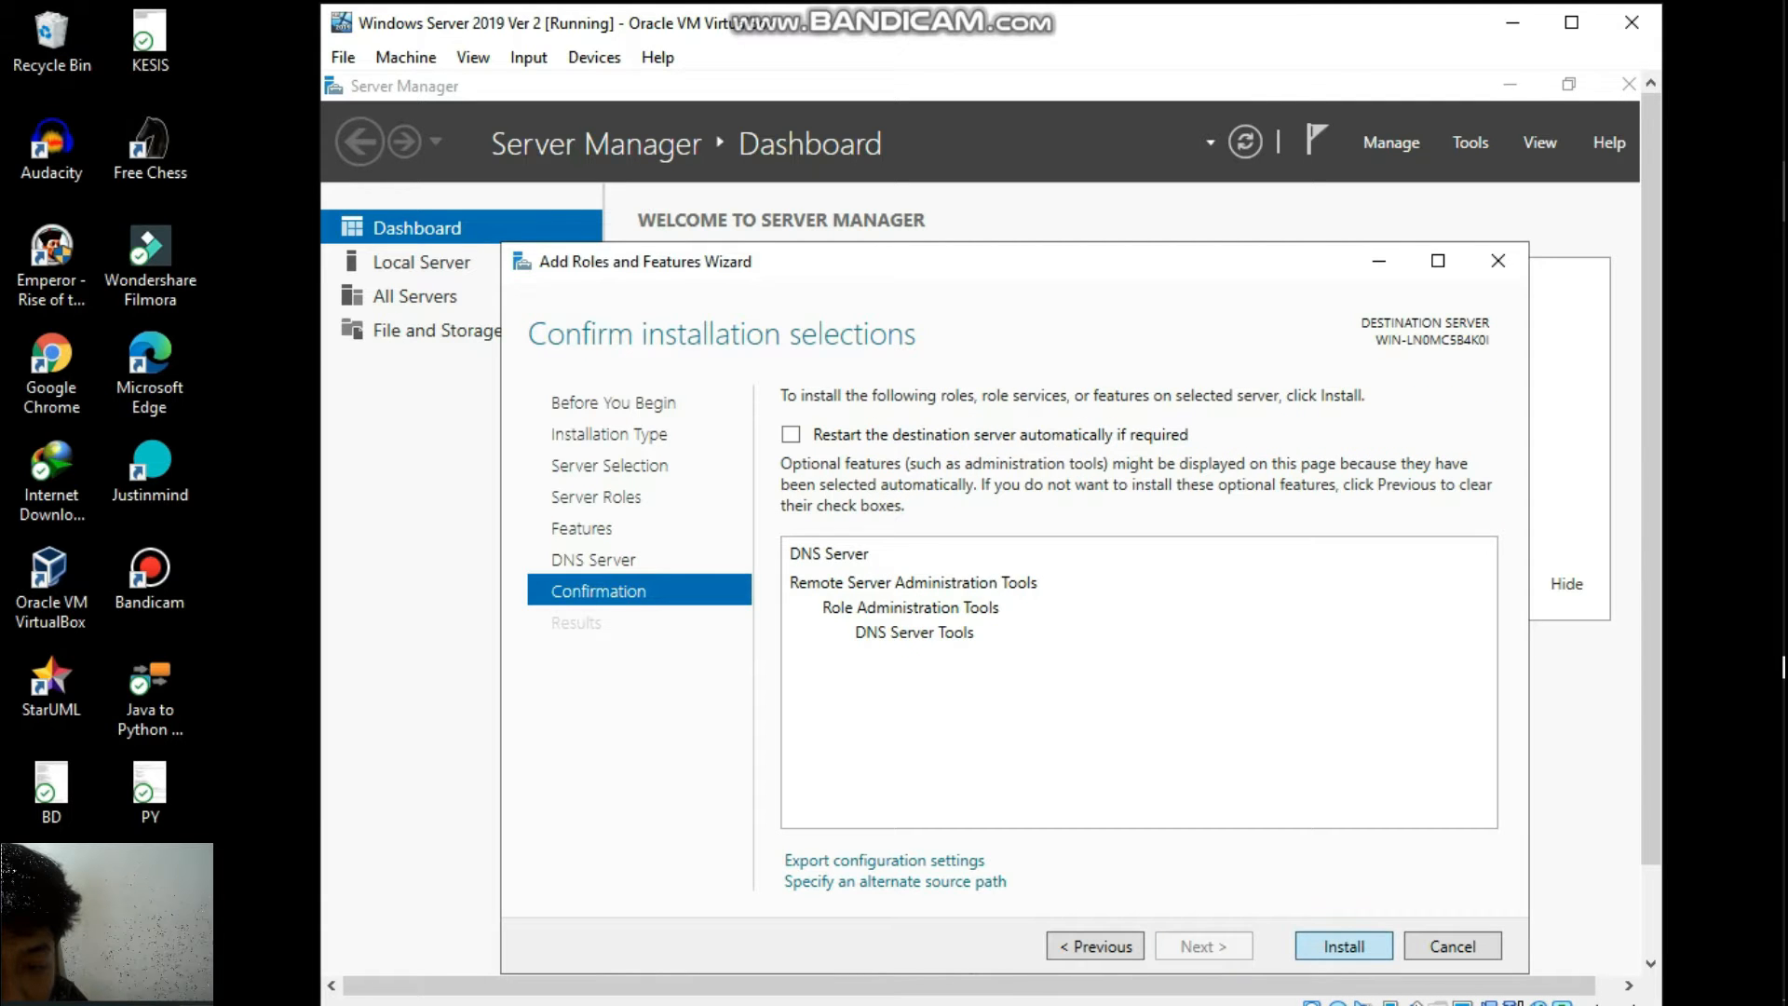
{"action": "key", "text": "Return"}
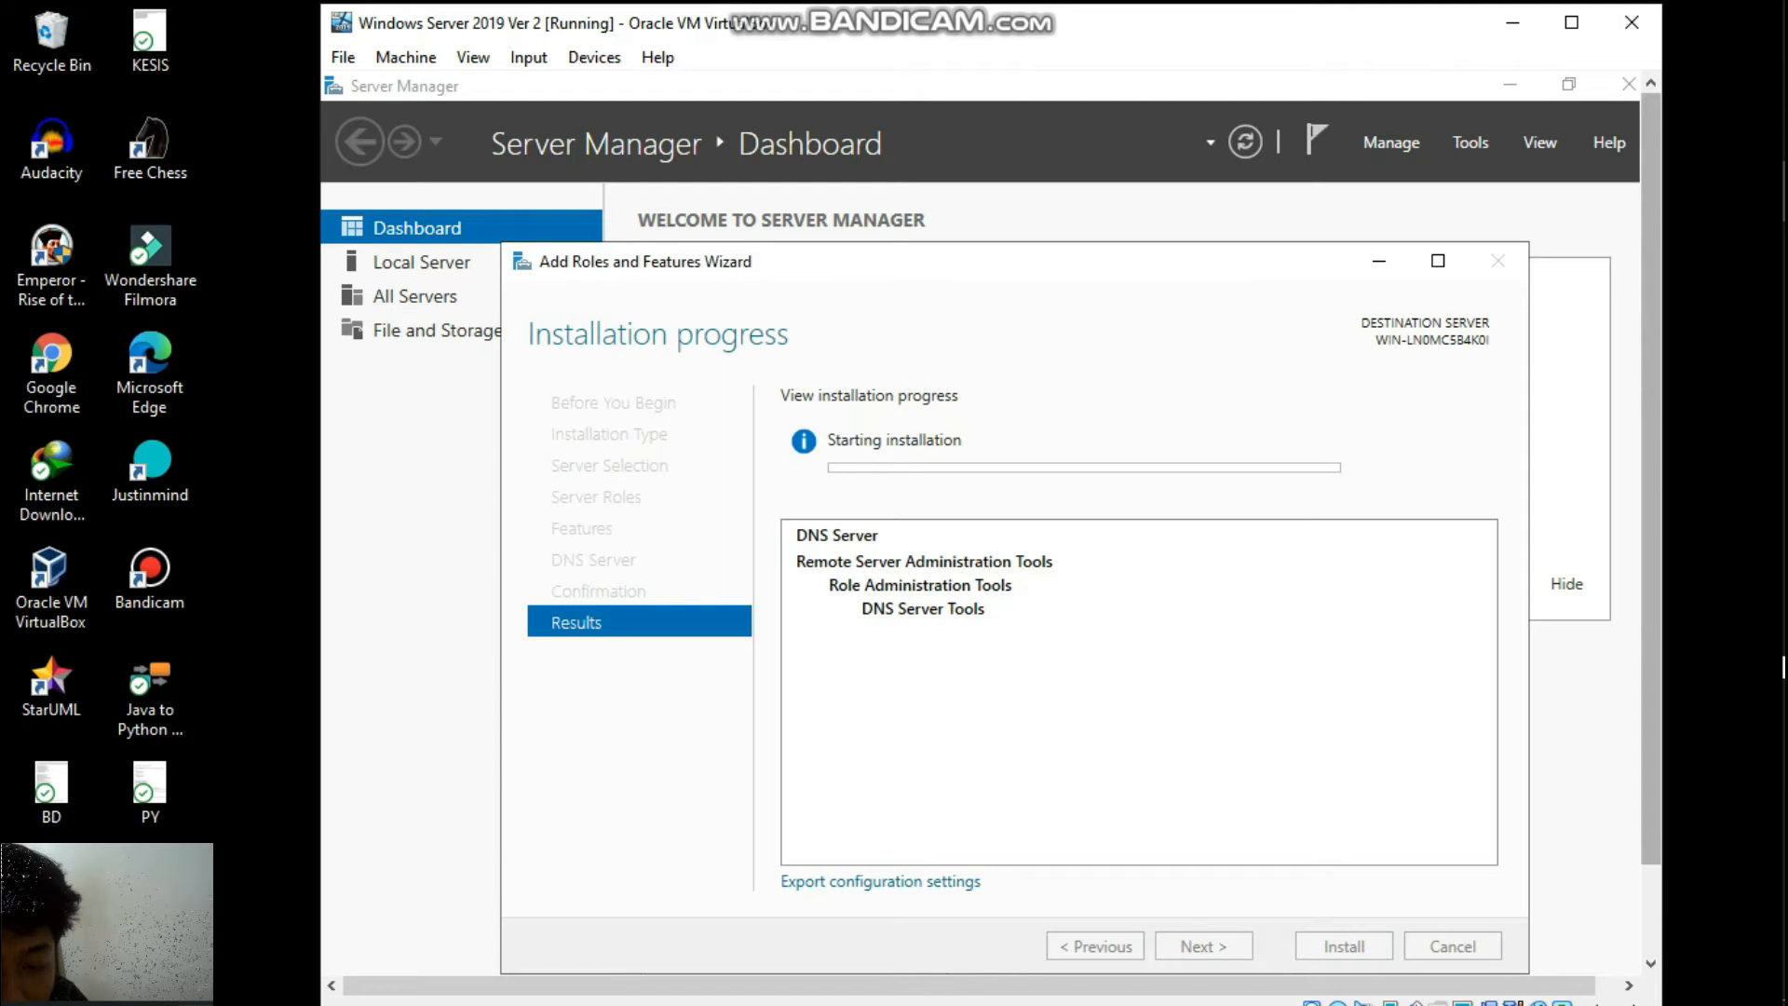
Ping the host at 192.168.10.12 from the server's Command Prompt, then minimize the prompt window.
{"action": "left_click_drag", "start_coordinate": [1651, 479], "coordinate": [1651, 559]}
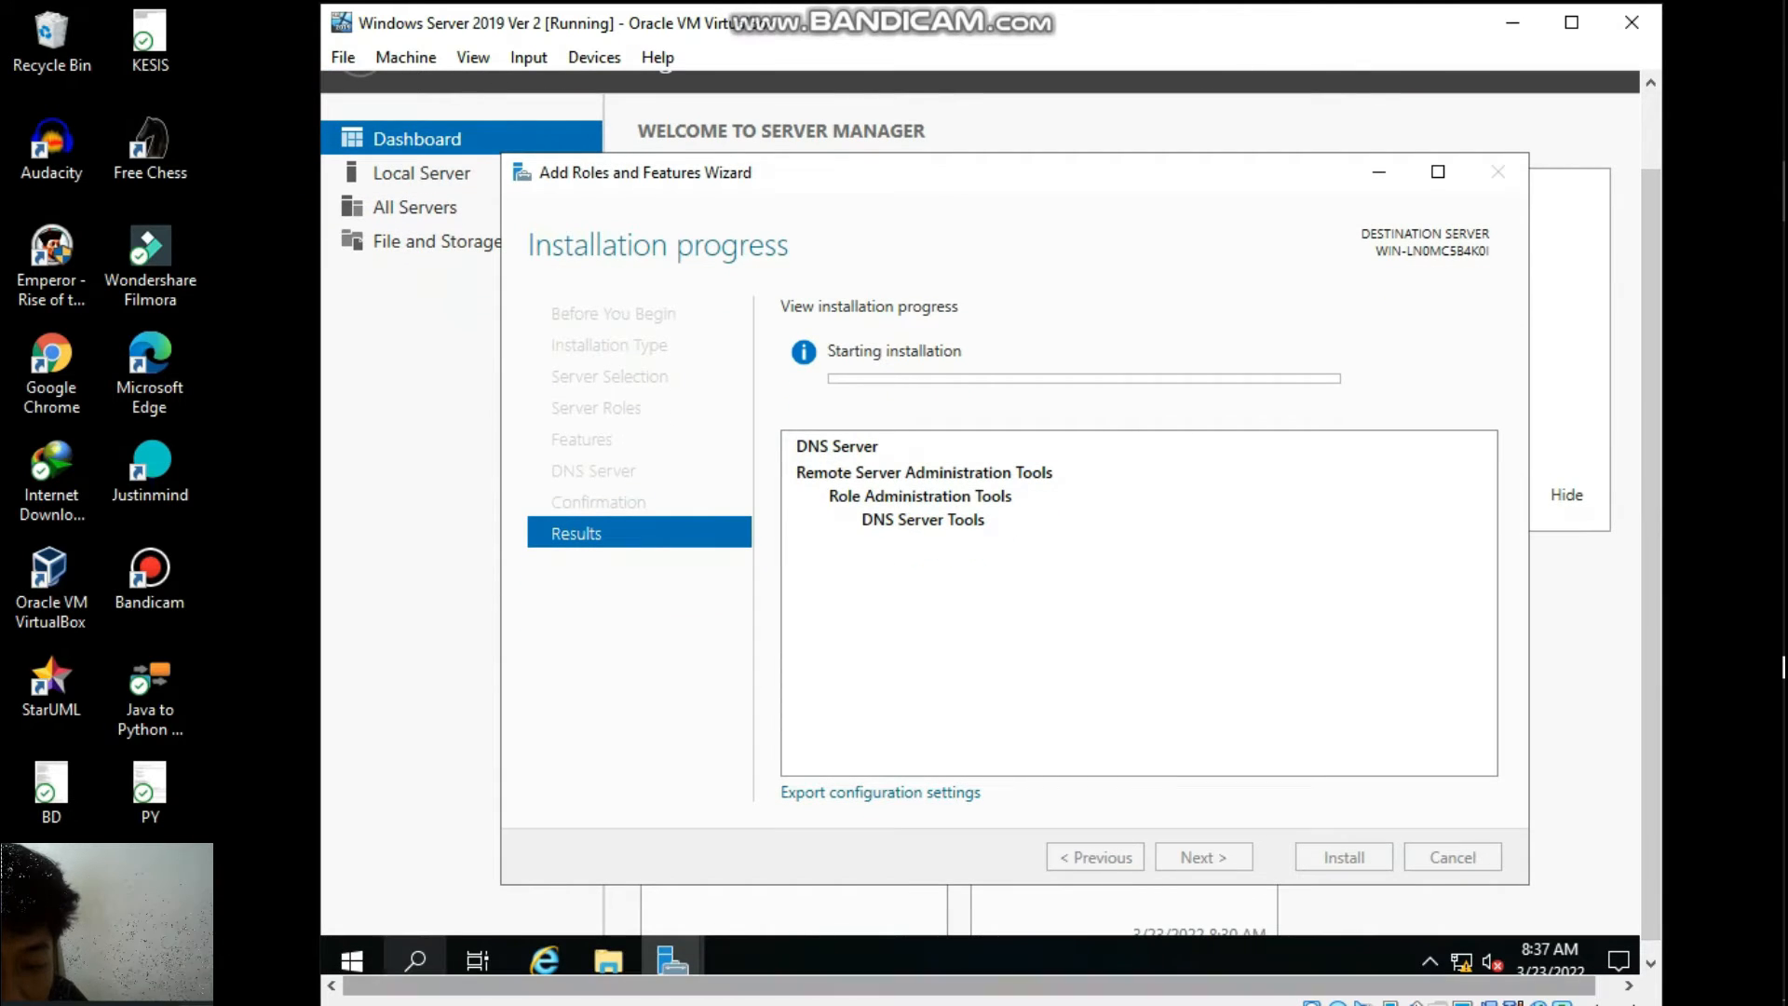
{"action": "left_click", "coordinate": [416, 961]}
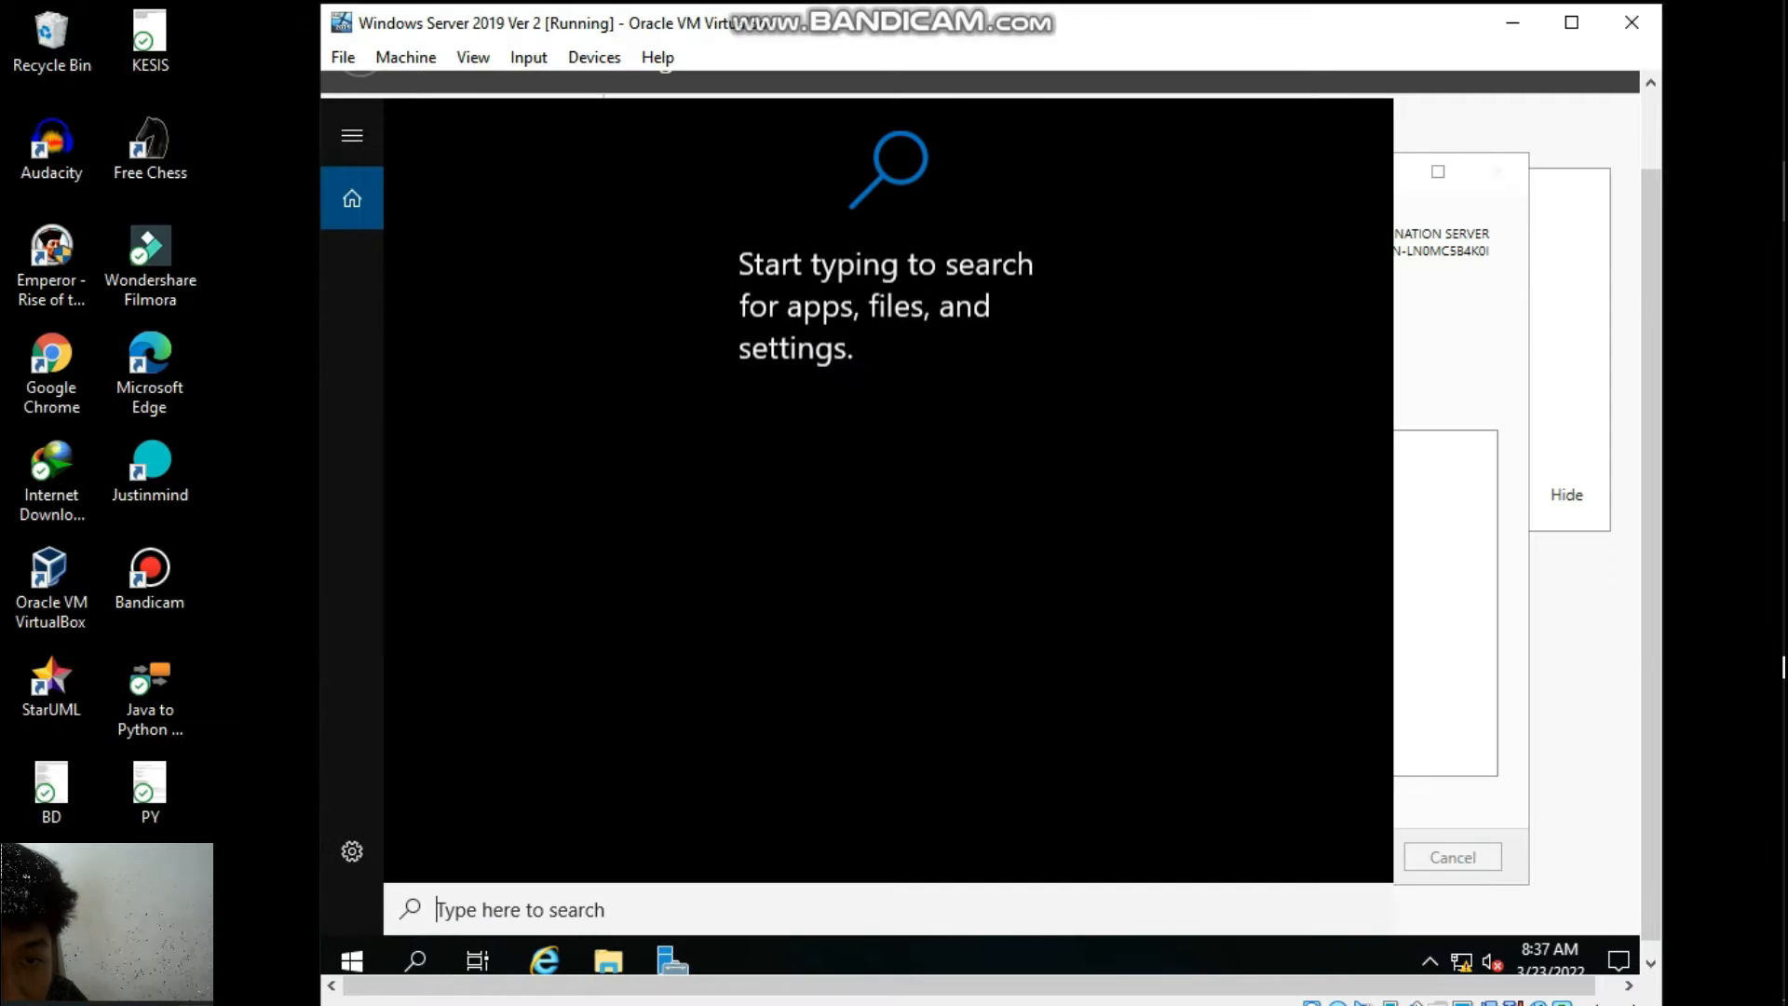
{"action": "type", "text": "com"}
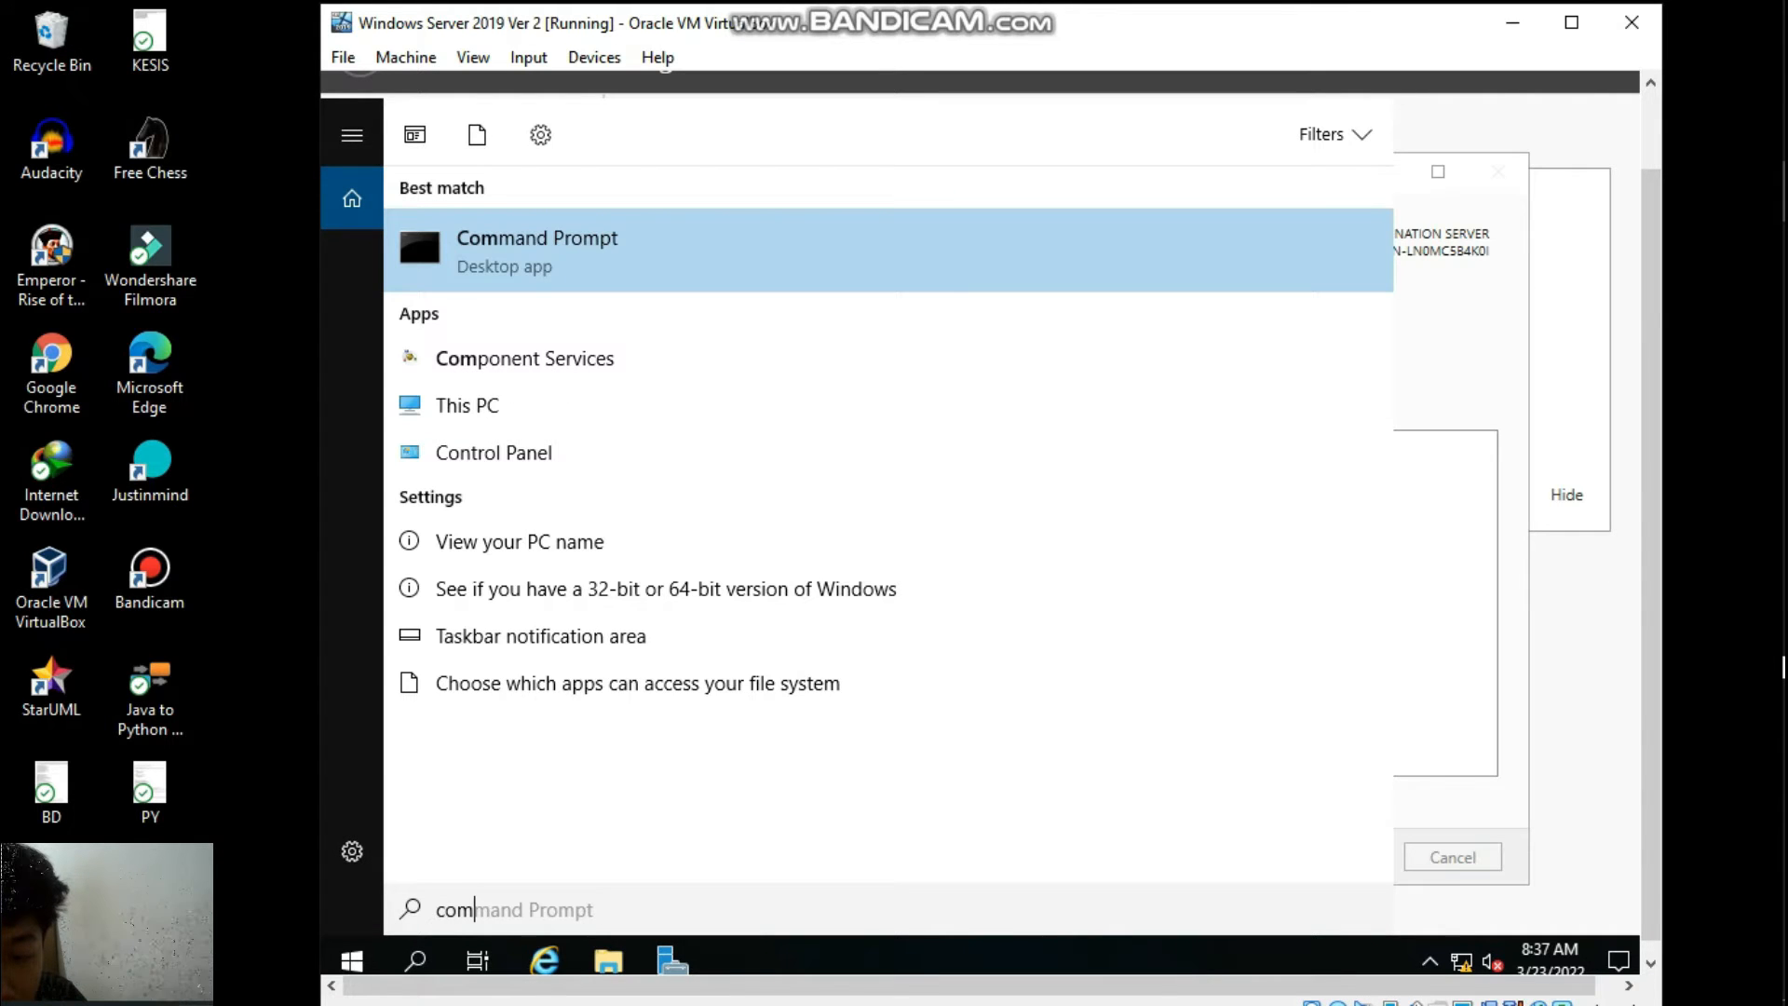
{"action": "left_click", "coordinate": [537, 249]}
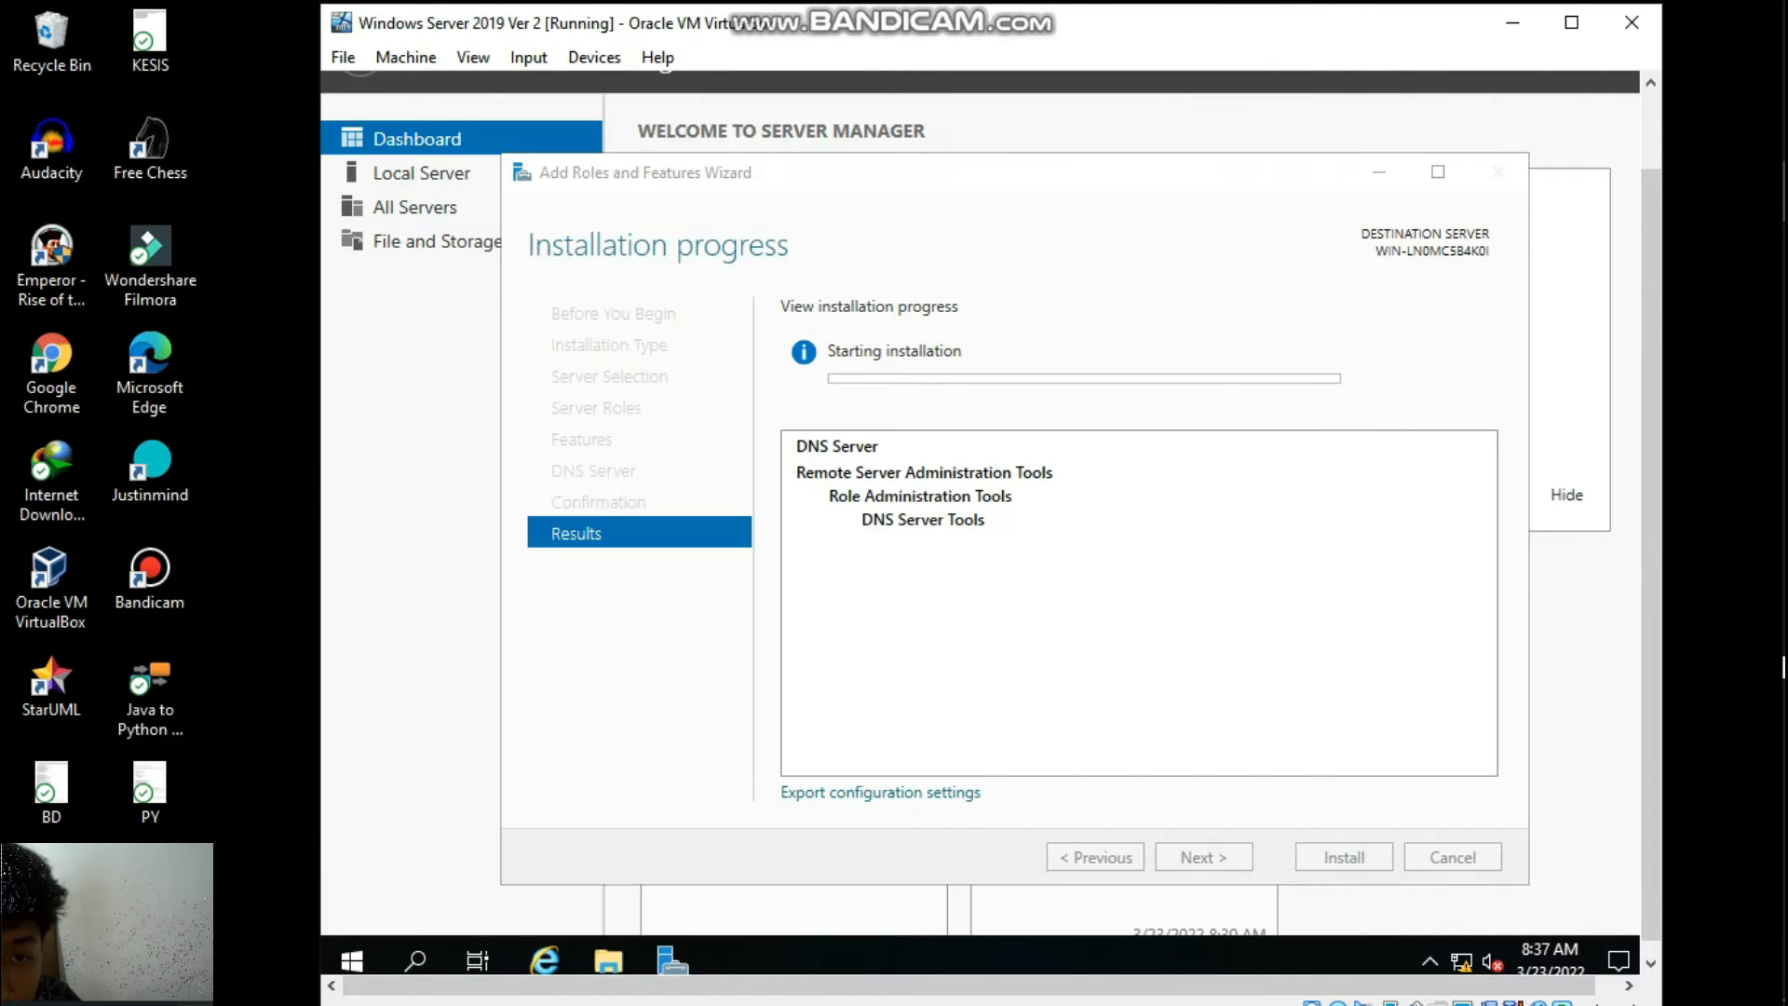
{"action": "type", "text": "ping 192.168.10.12"}
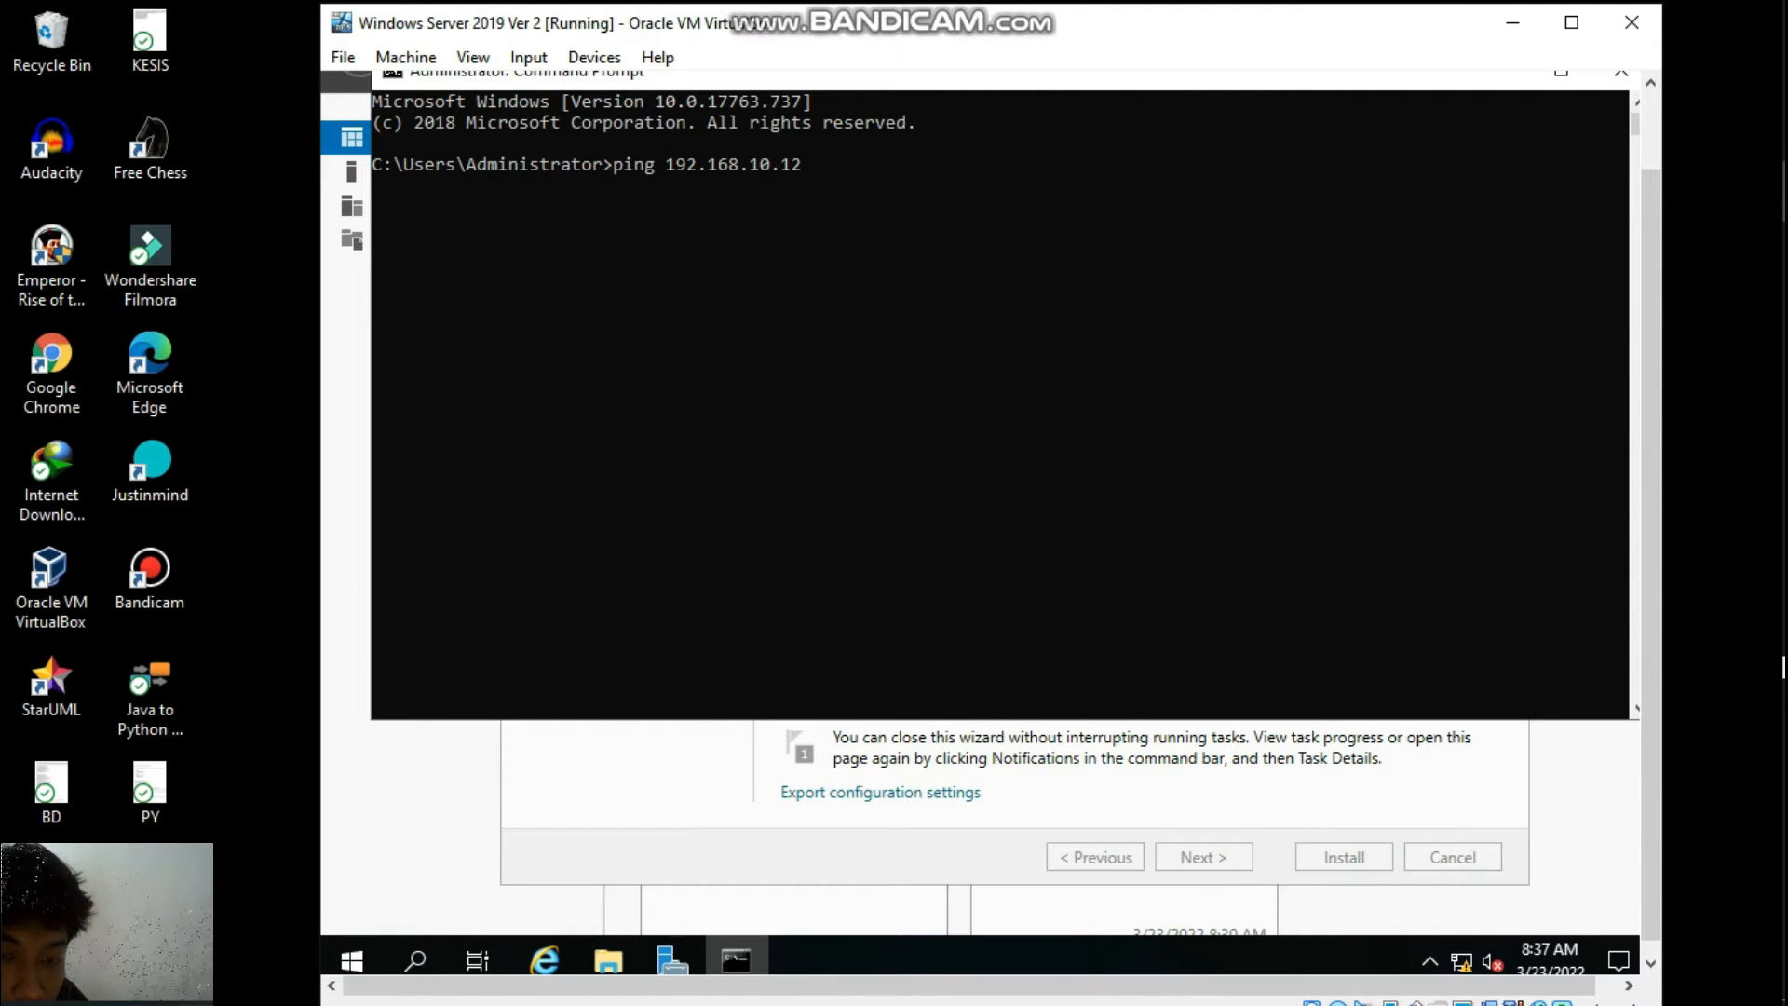
{"action": "key", "text": "Return"}
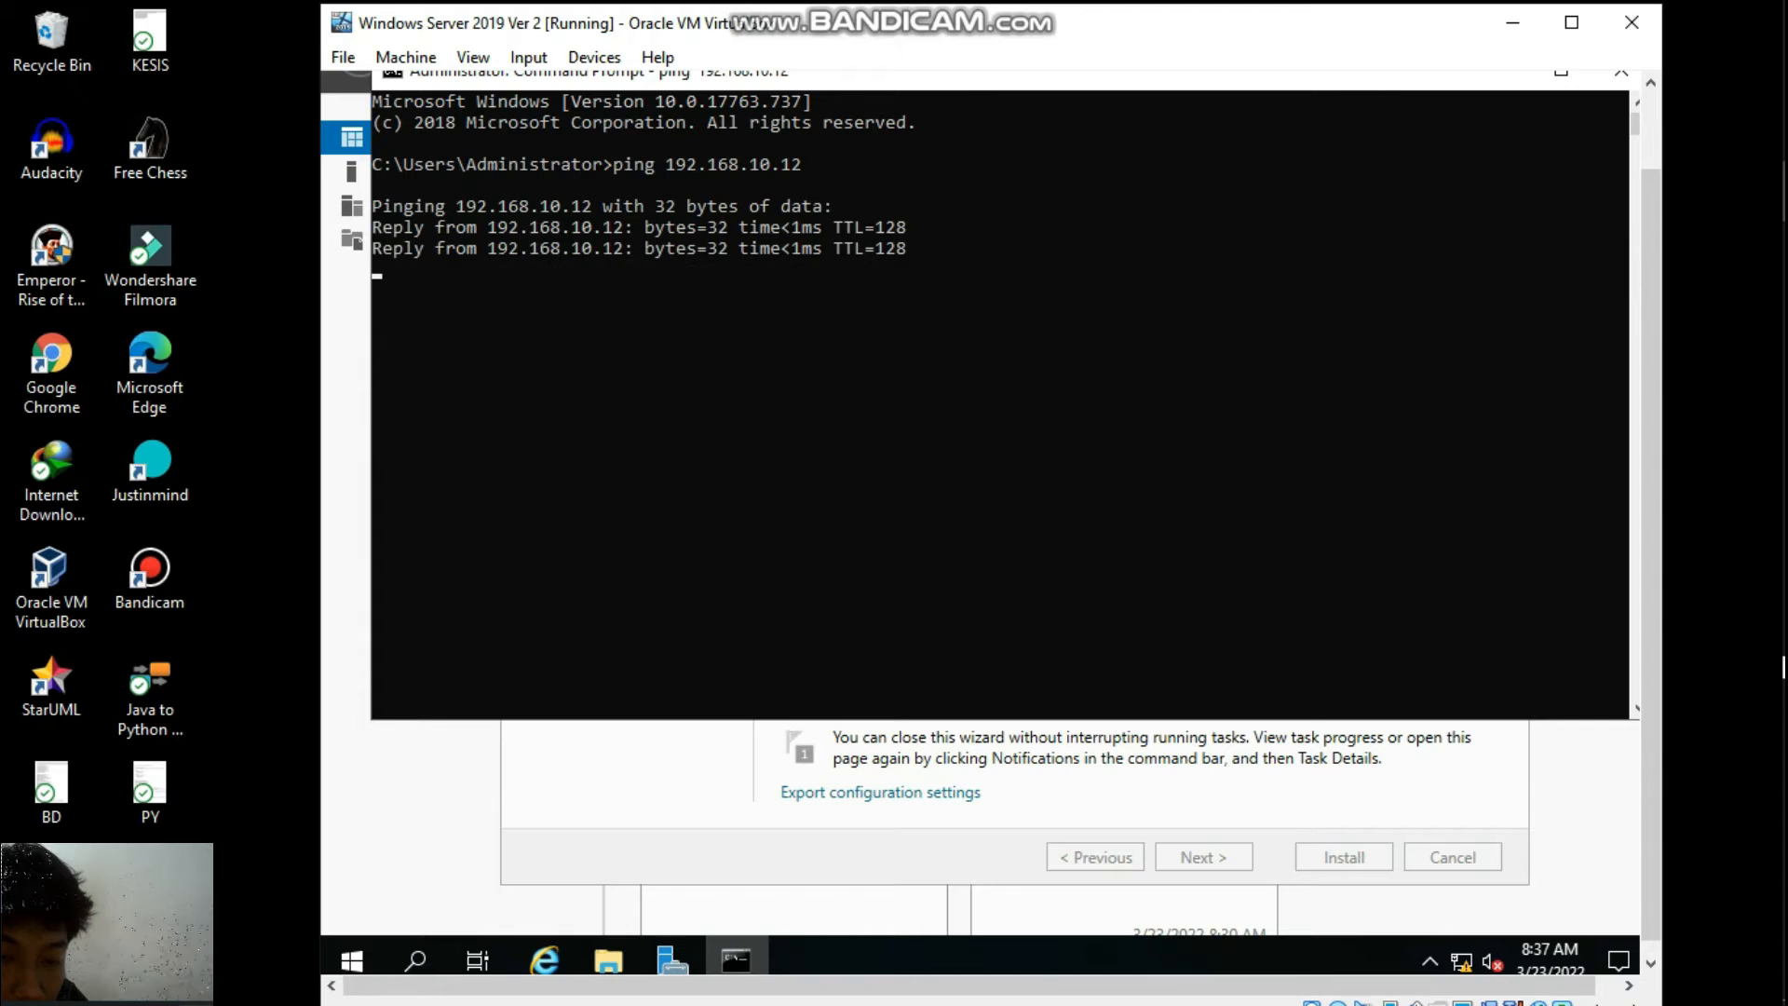
{"action": "left_click_drag", "start_coordinate": [963, 79], "coordinate": [974, 244]}
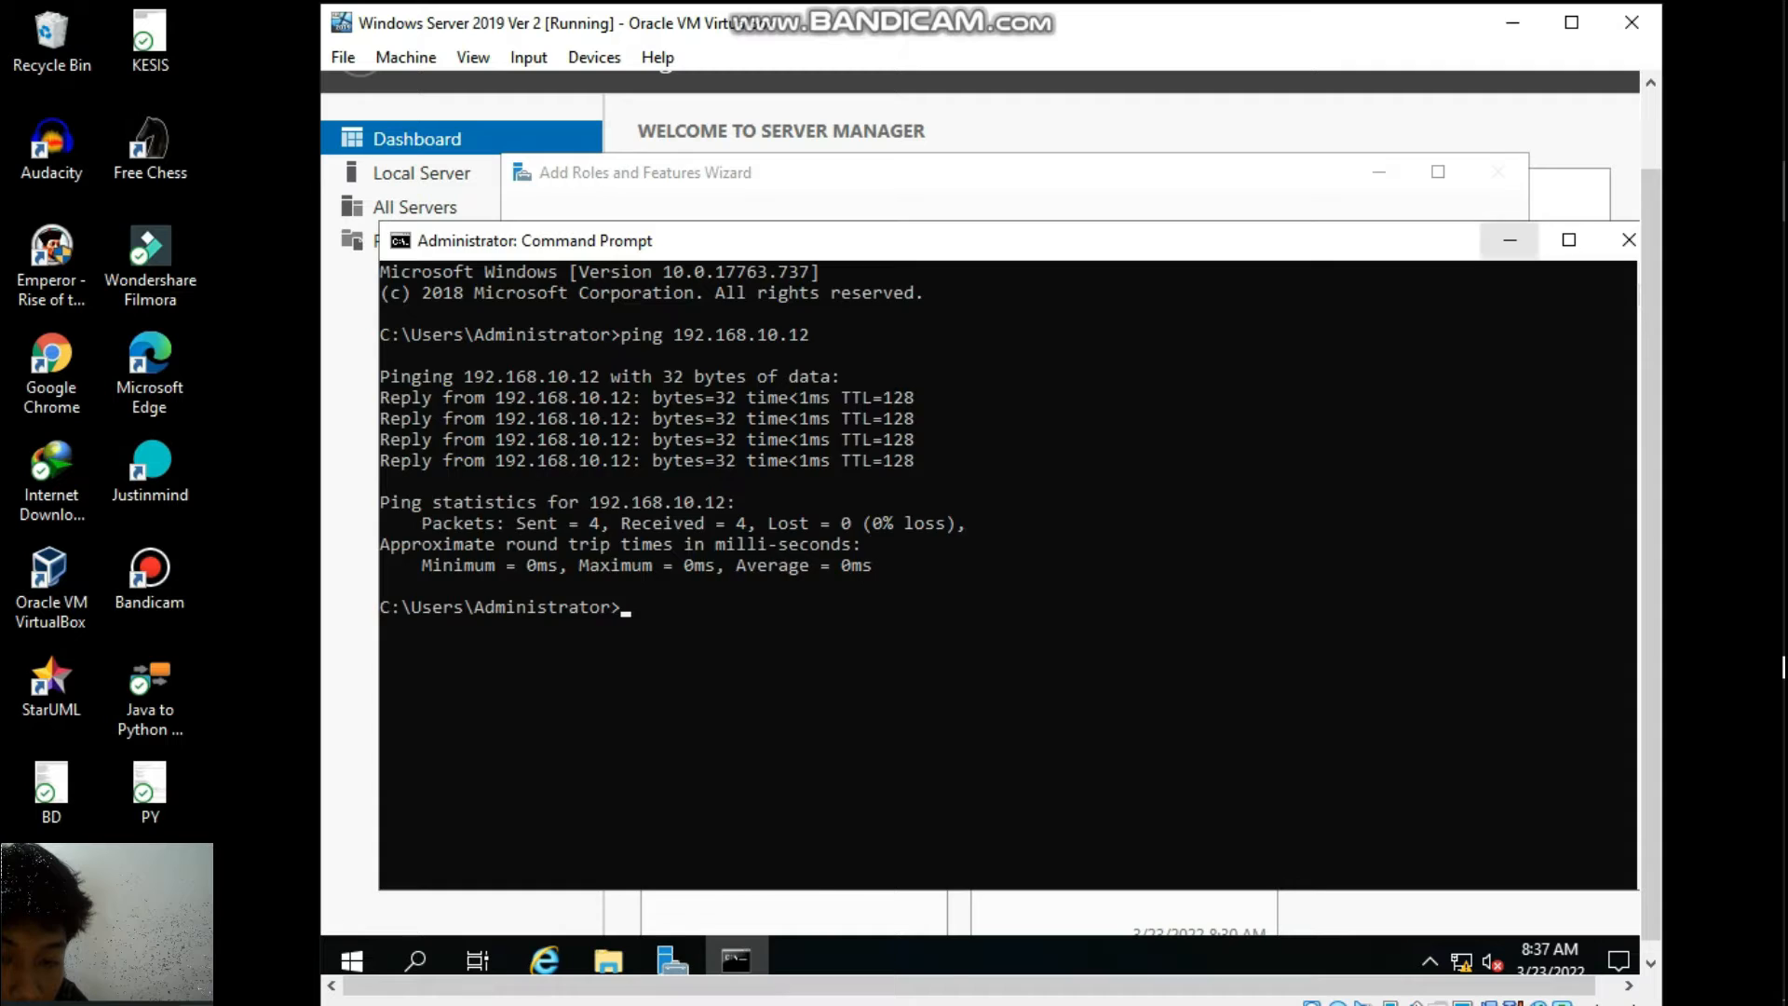
{"action": "left_click", "coordinate": [1511, 239]}
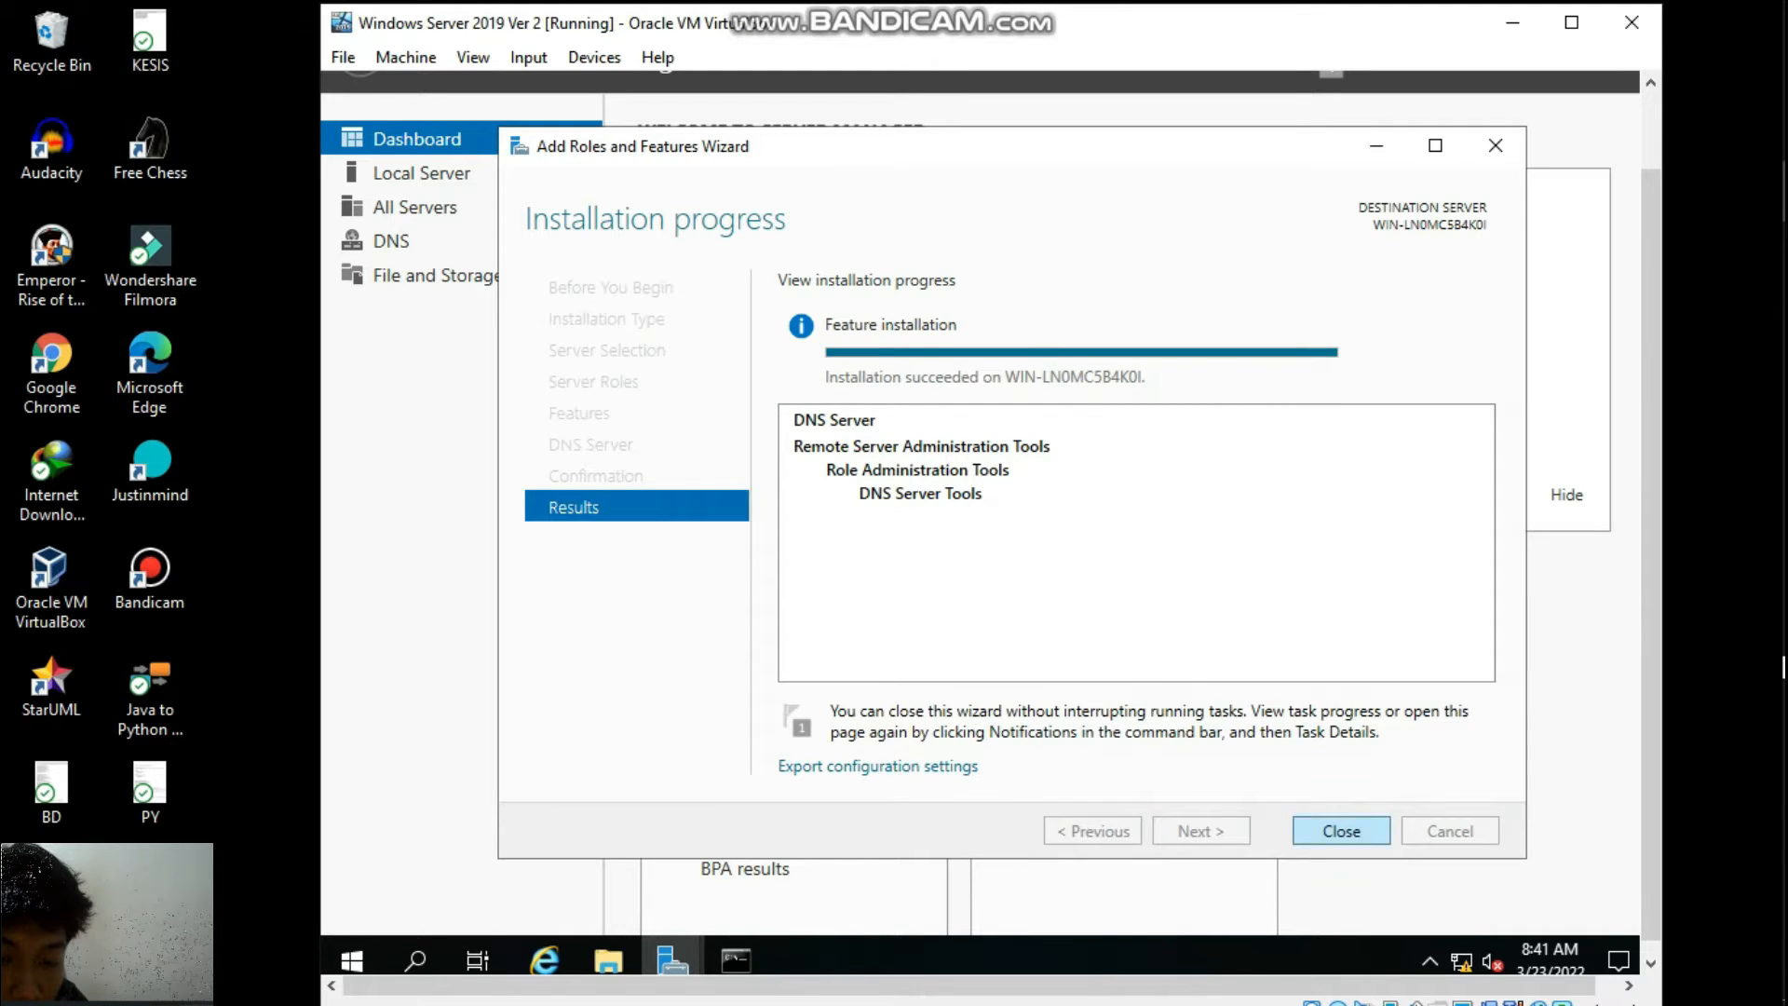
Close the finished DNS installation and select the Web Server (IIS) role with its required features in a new role-based installation.
{"action": "left_click", "coordinate": [1341, 831]}
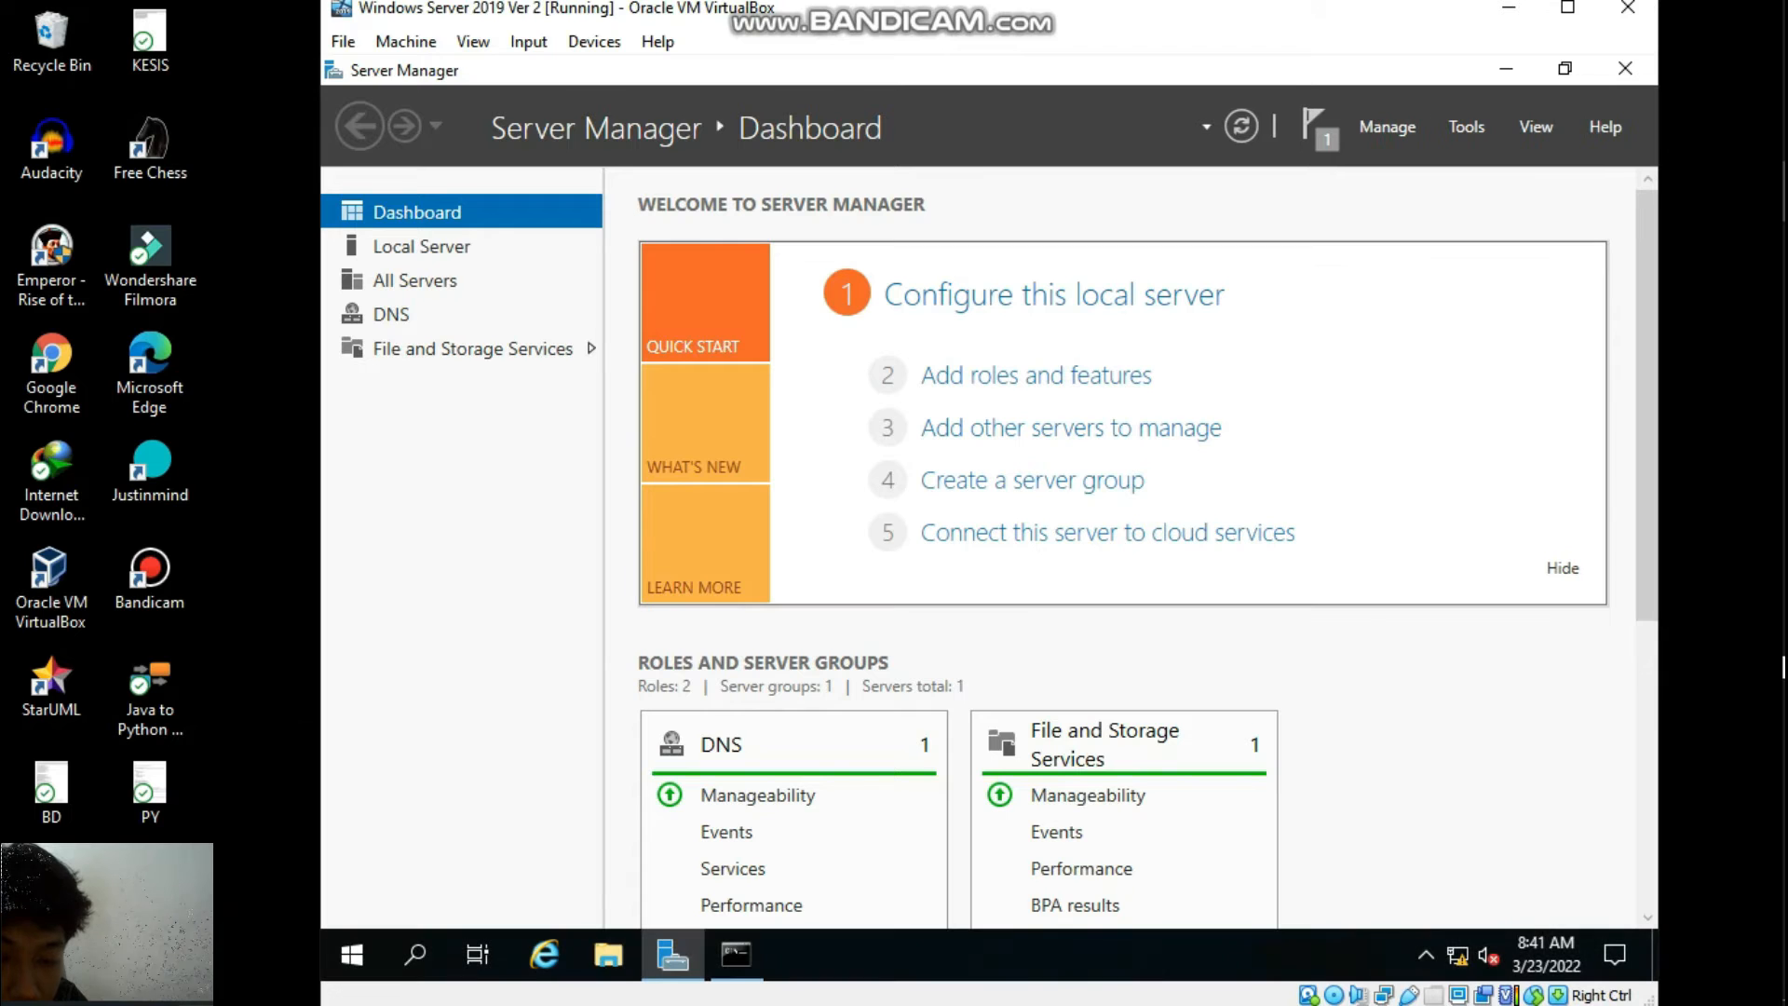
{"action": "left_click", "coordinate": [1387, 127]}
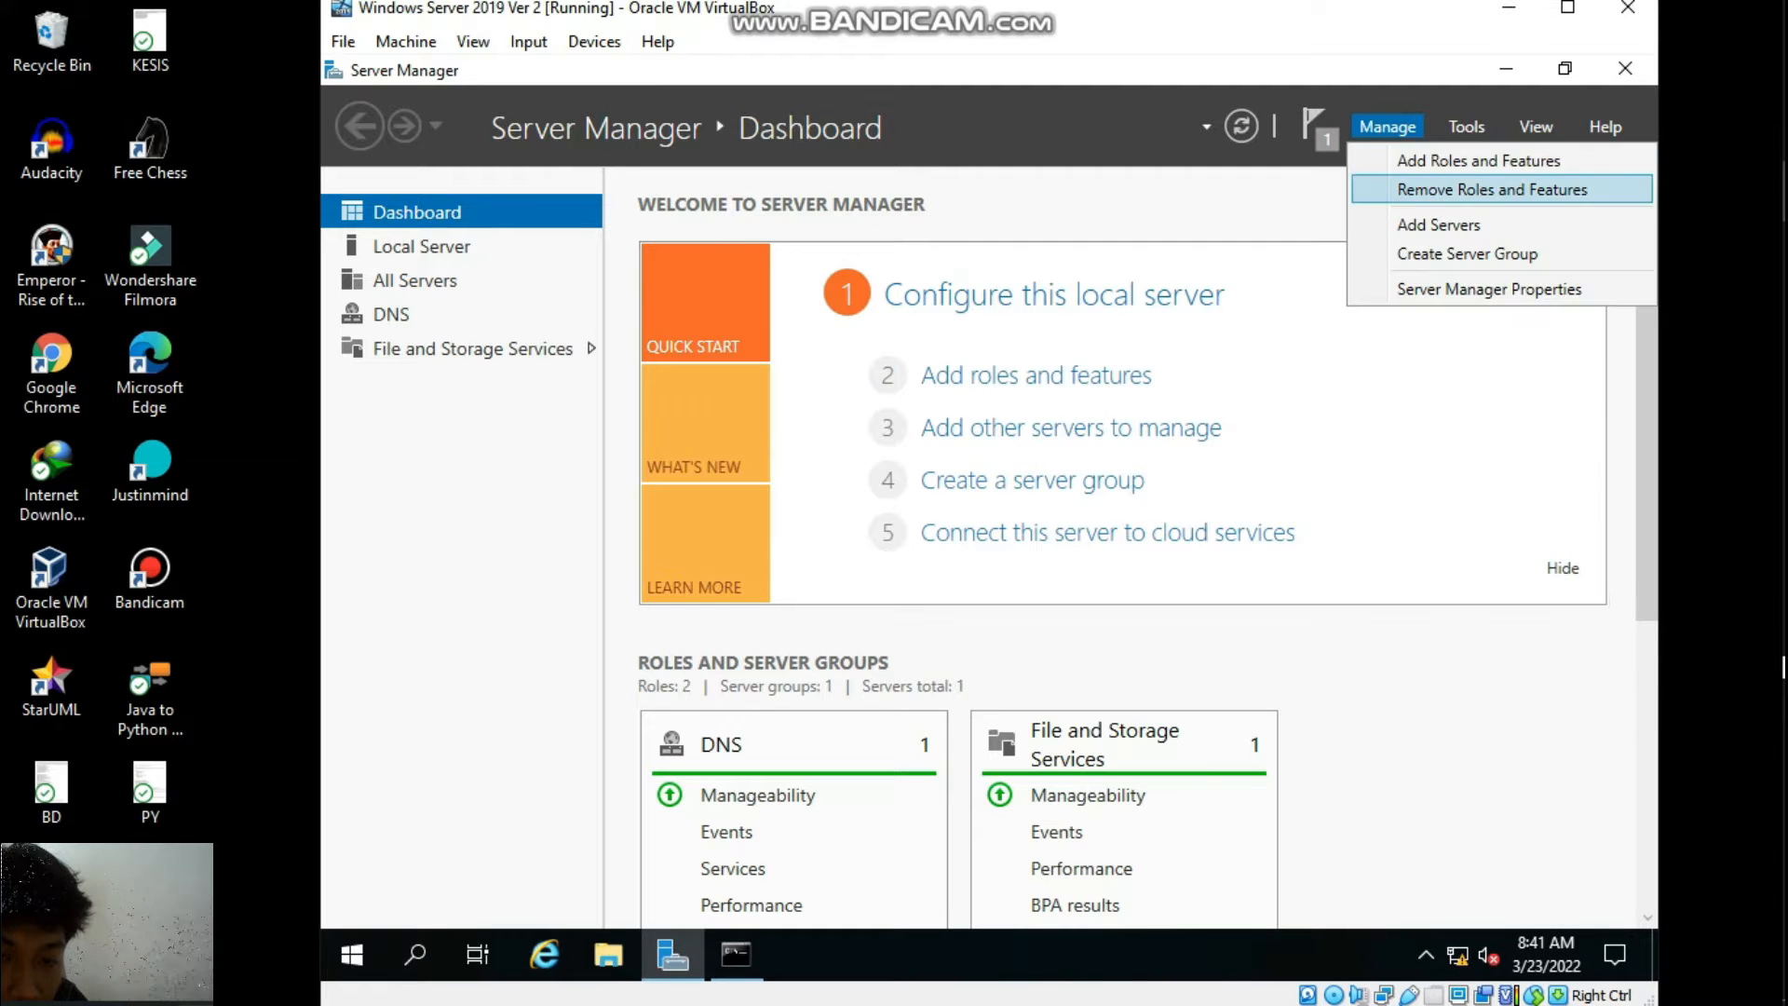
{"action": "left_click", "coordinate": [1478, 161]}
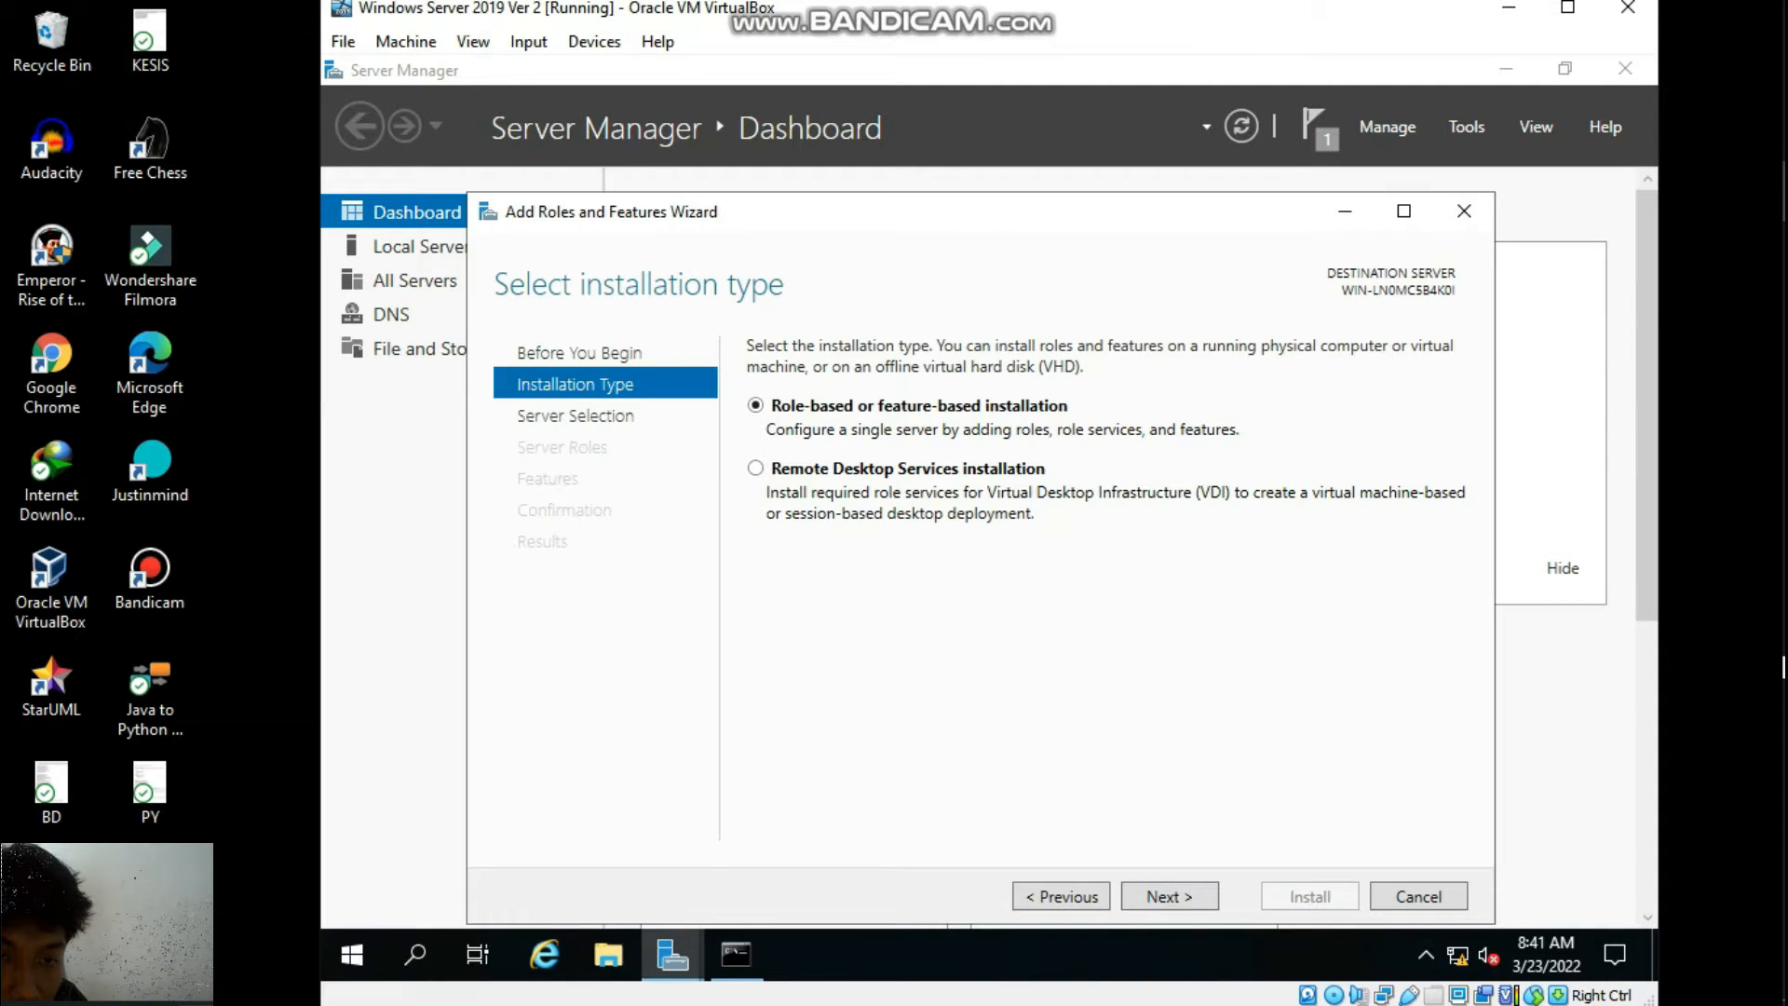
{"action": "left_click", "coordinate": [1170, 896]}
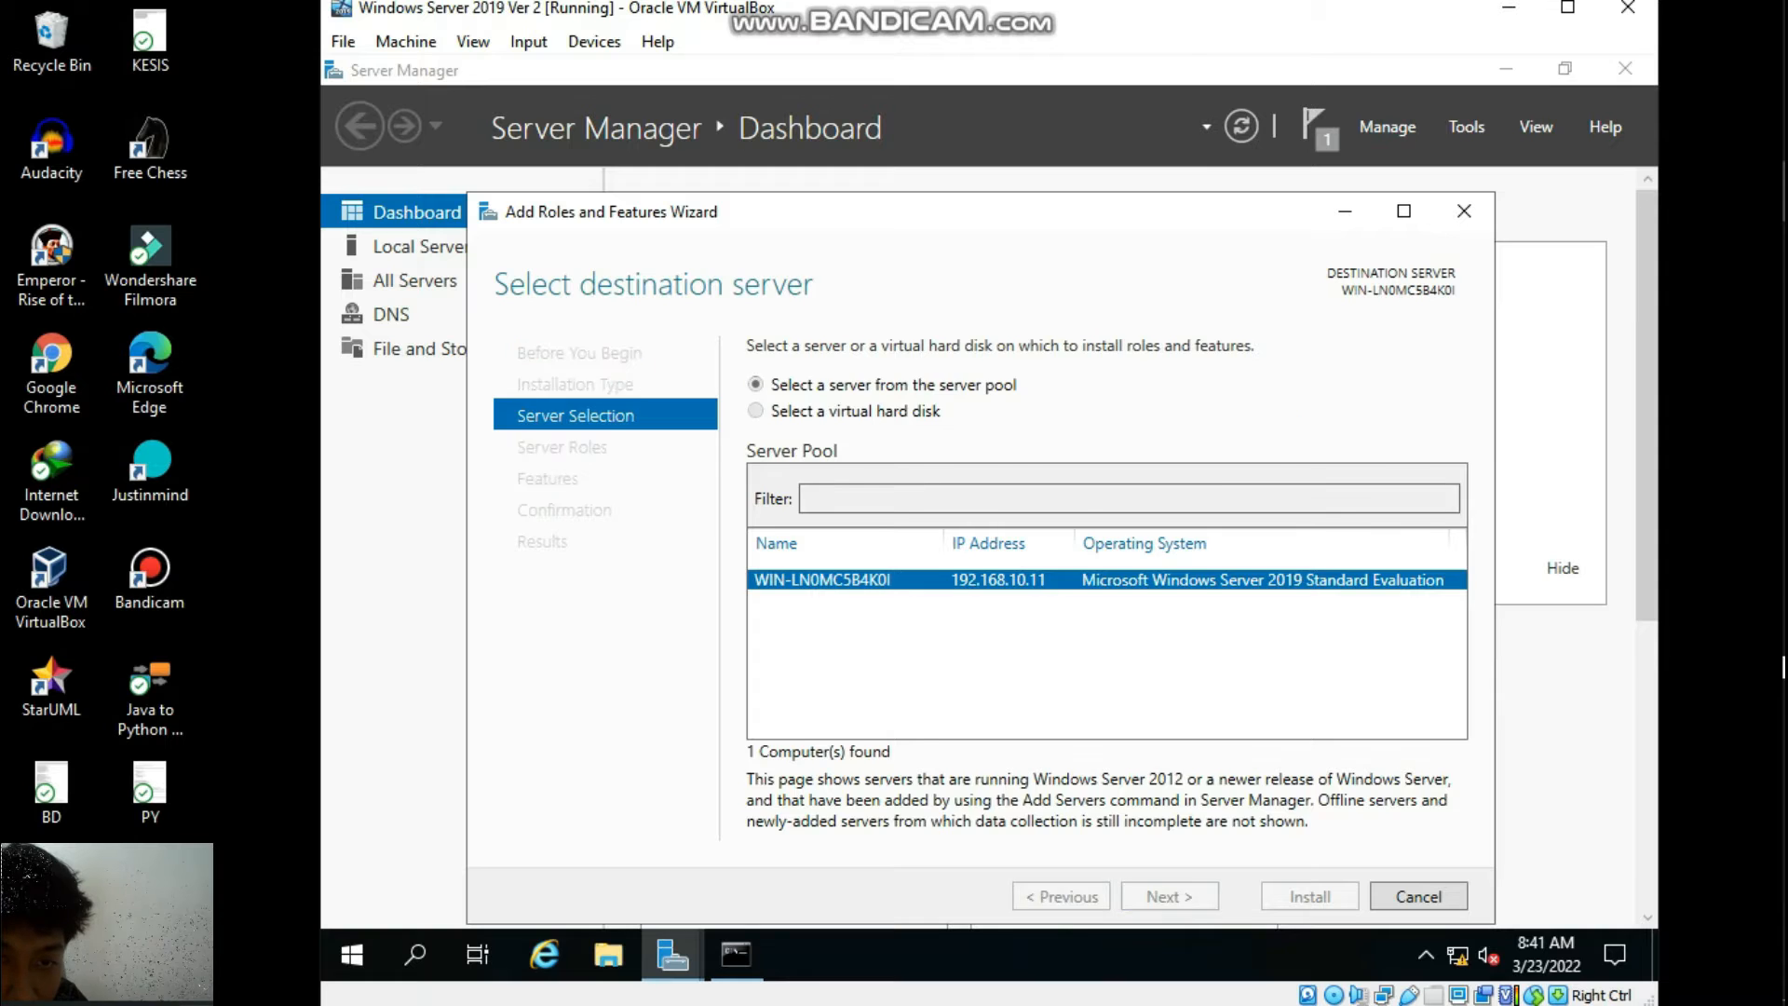
{"action": "left_click", "coordinate": [1170, 895]}
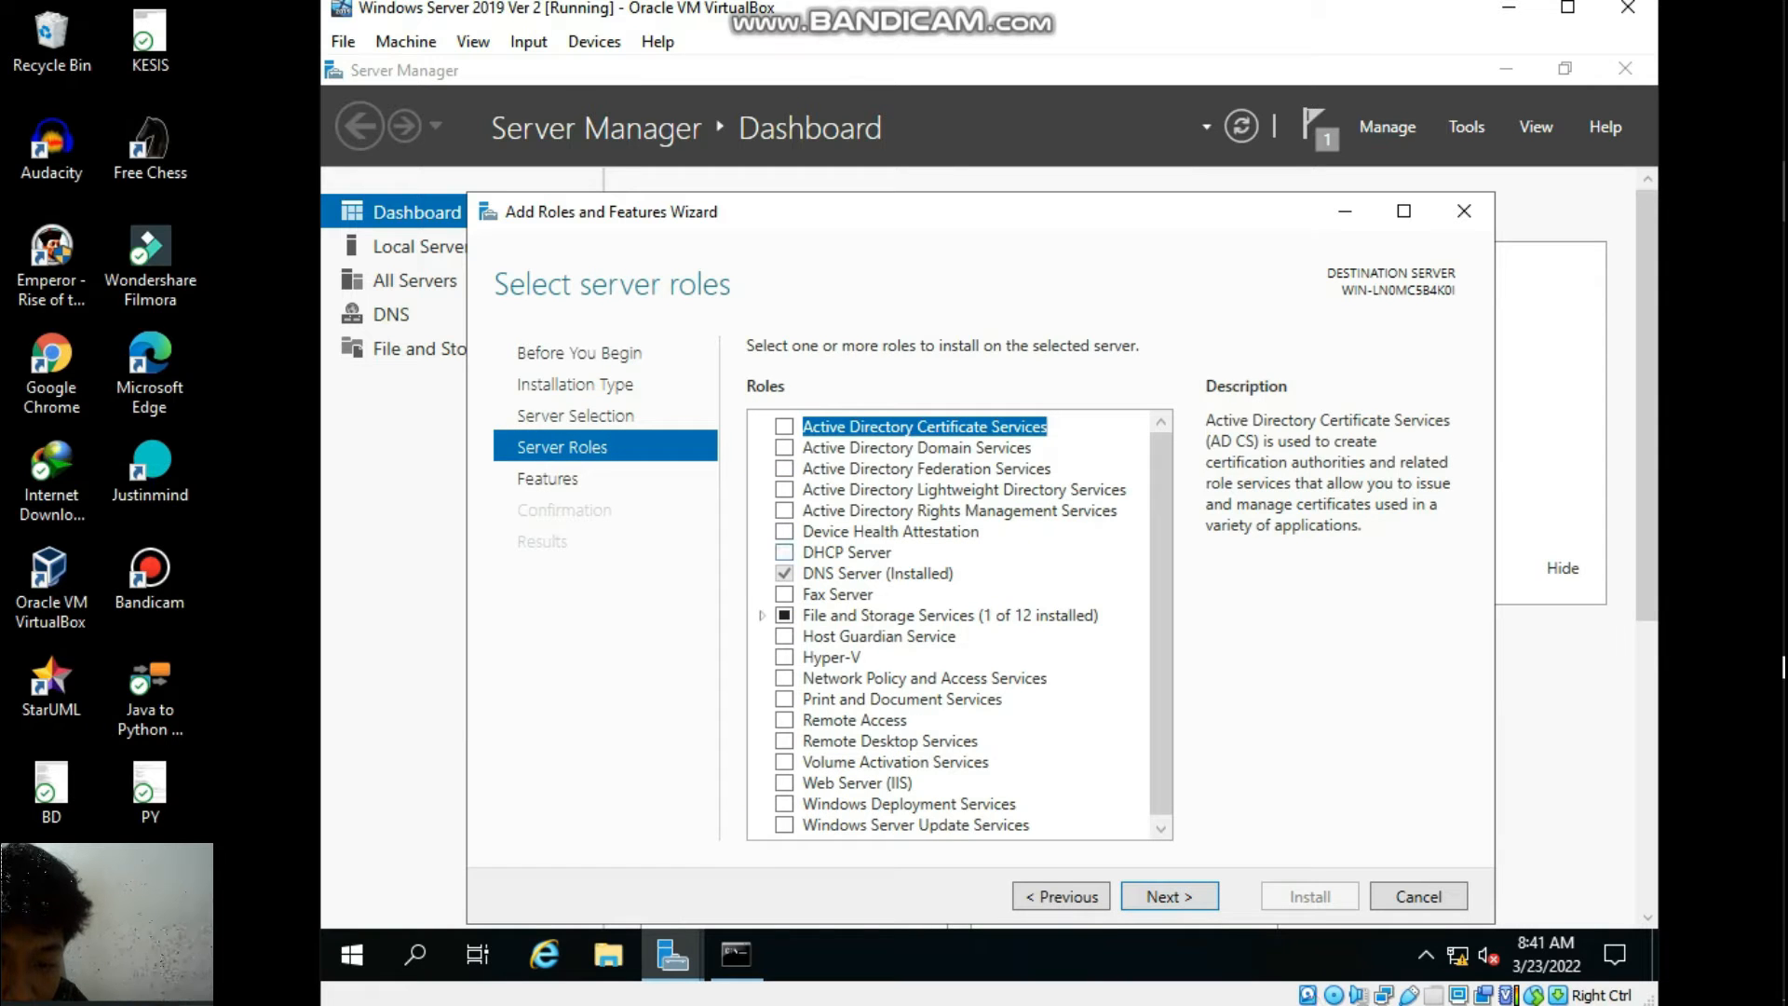
{"action": "left_click", "coordinate": [784, 783]}
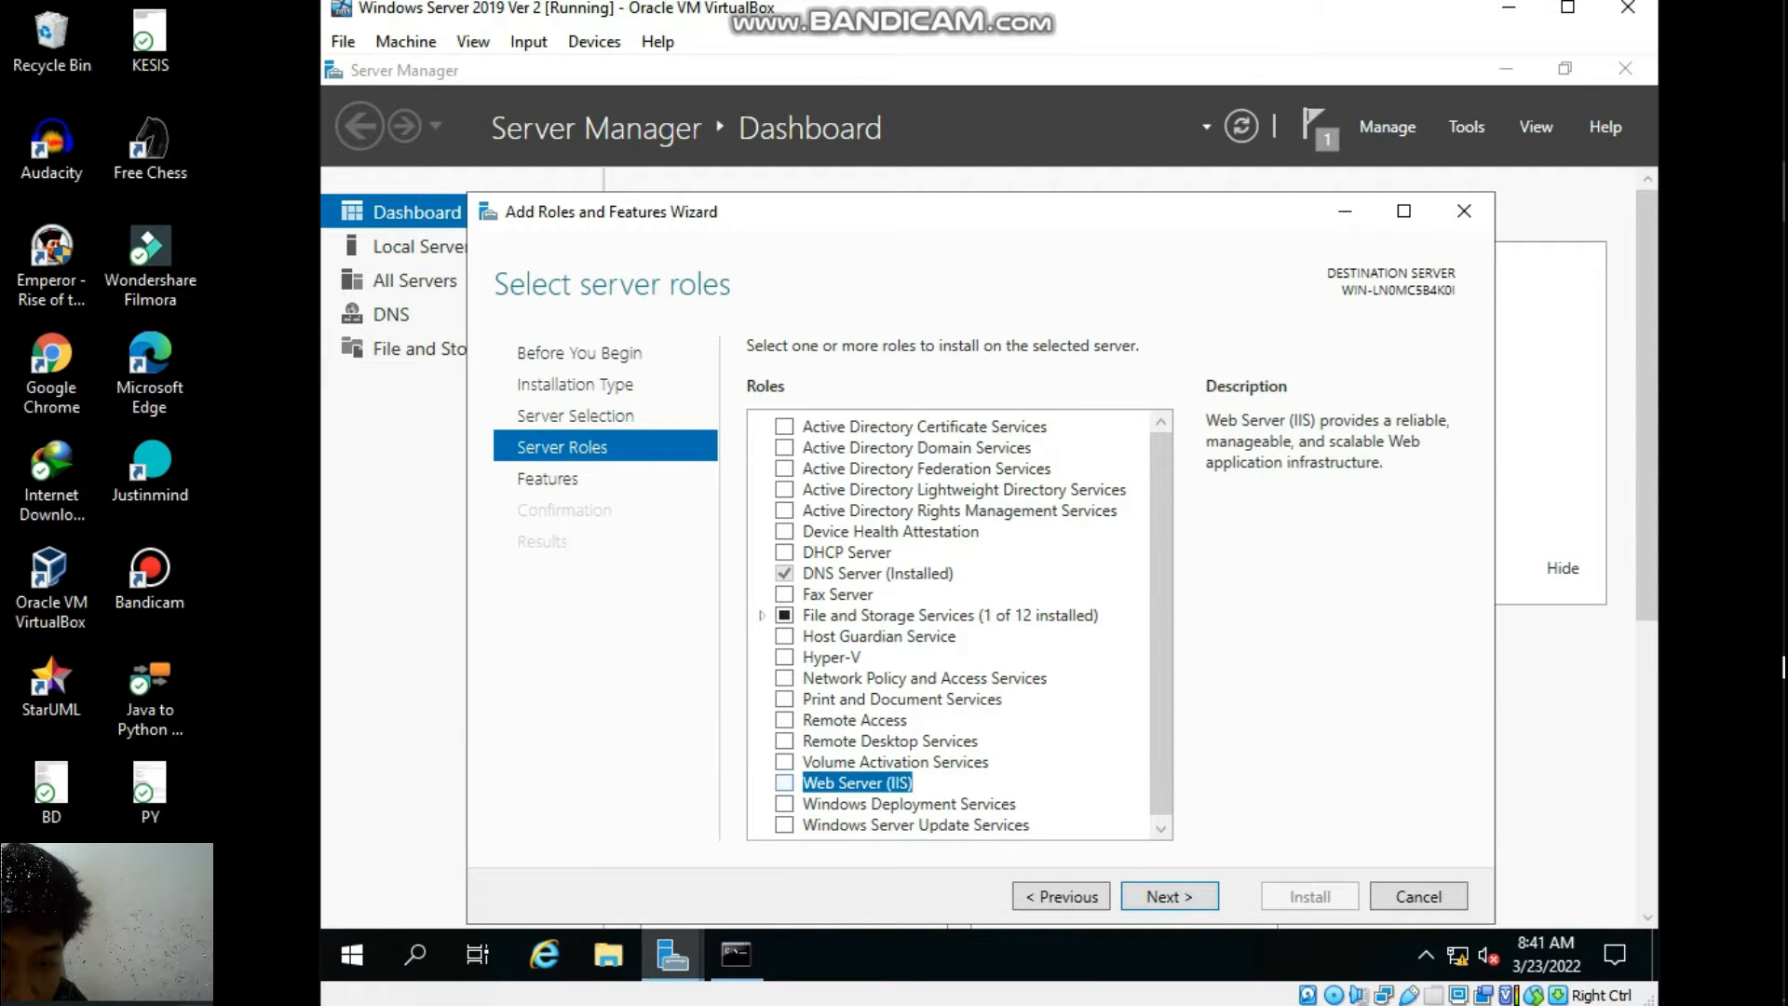
{"action": "left_click", "coordinate": [784, 783]}
{"action": "left_click", "coordinate": [1062, 779]}
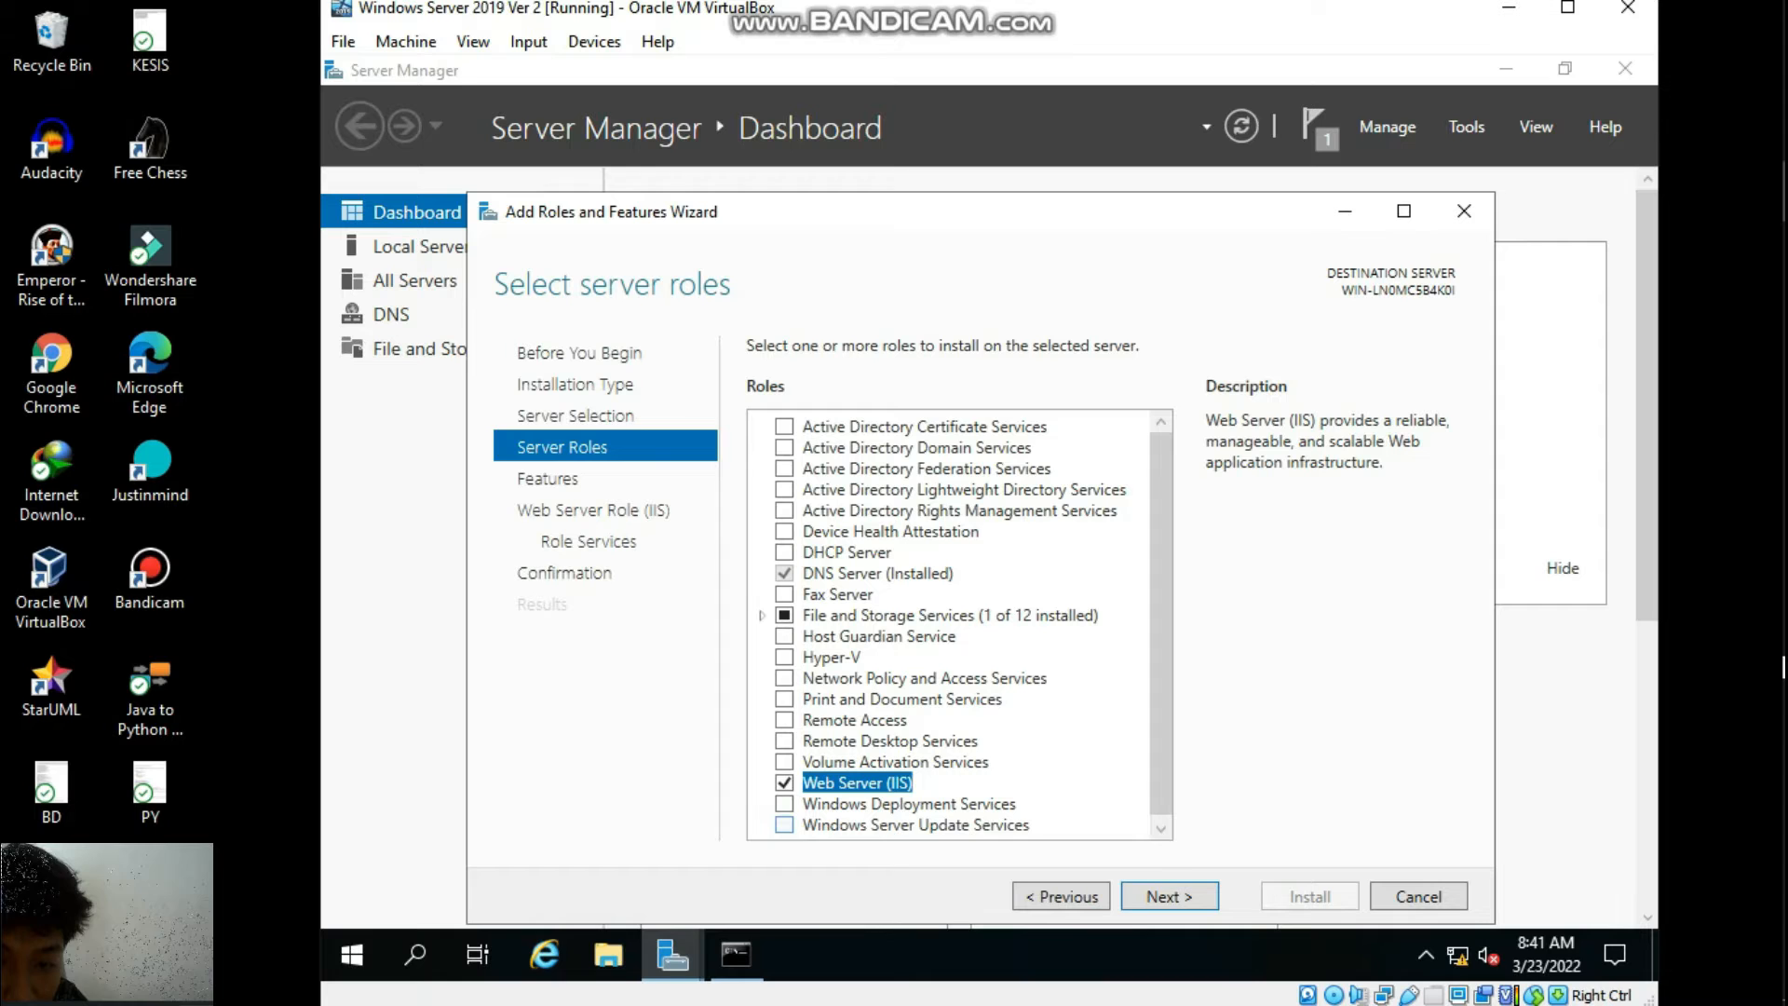
Install the Web Server (IIS) role with default features and role services, and close the wizard once installation completes.
{"action": "left_click", "coordinate": [1169, 896]}
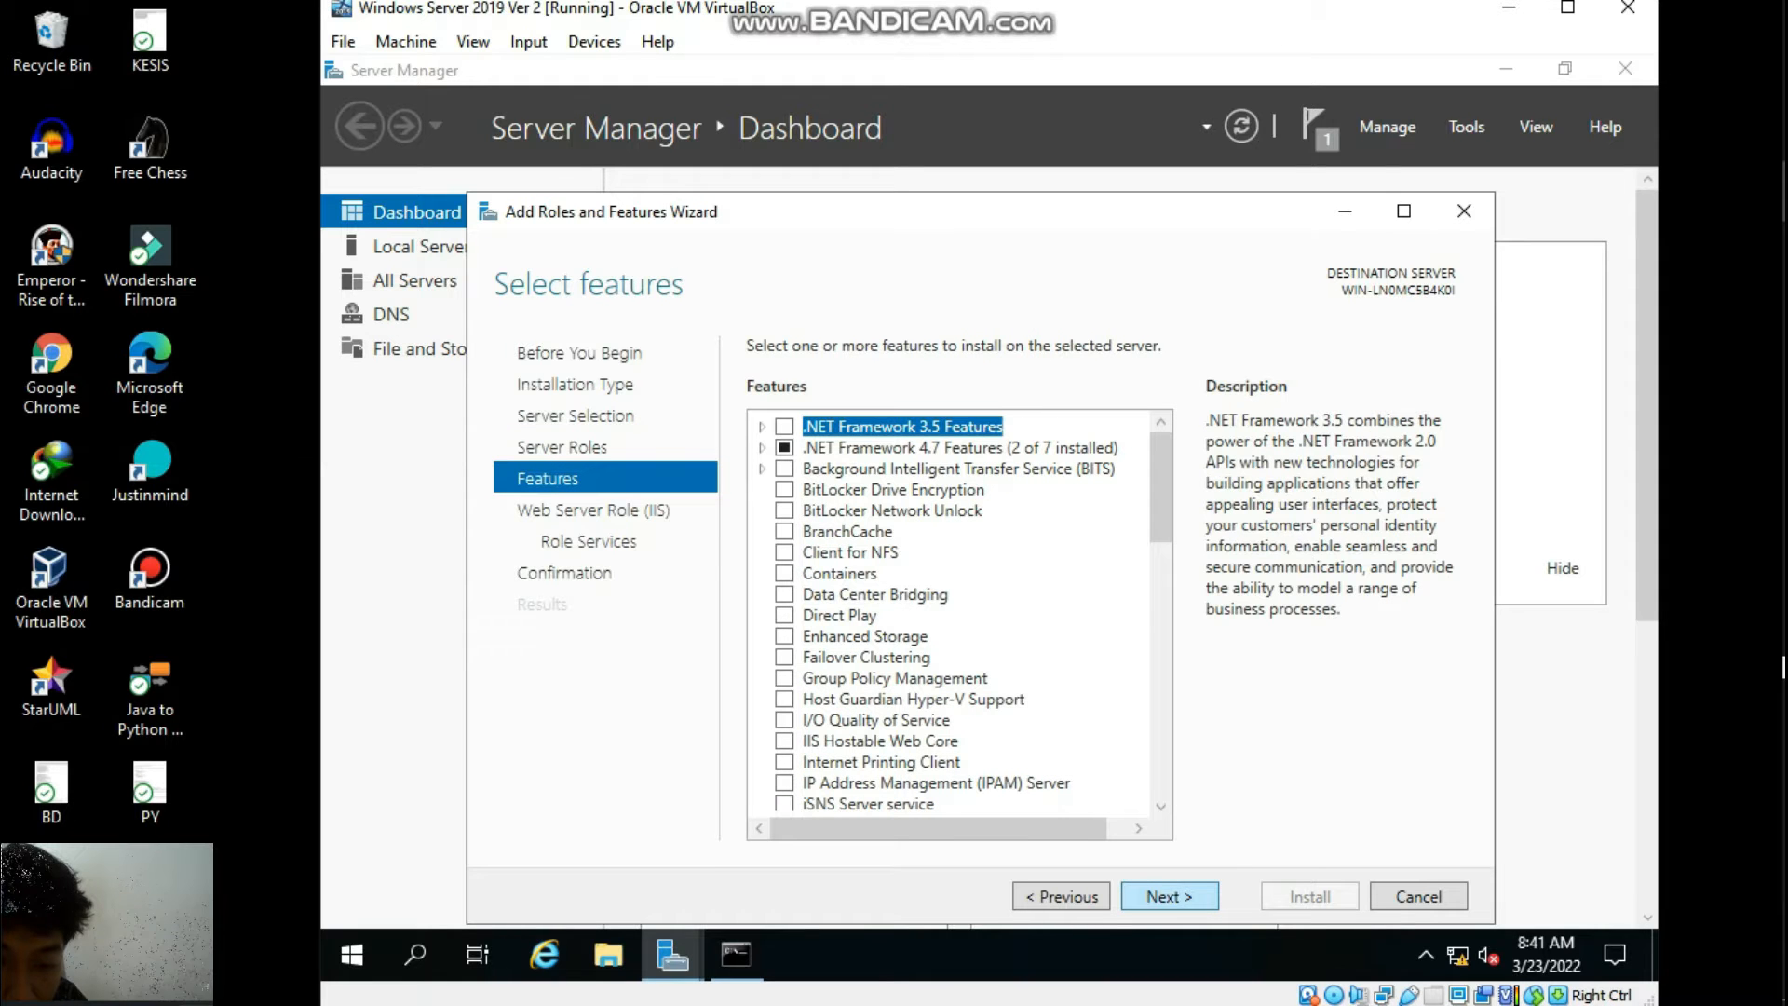
{"action": "left_click", "coordinate": [1169, 896]}
{"action": "left_click", "coordinate": [1169, 896]}
{"action": "left_click", "coordinate": [1169, 896]}
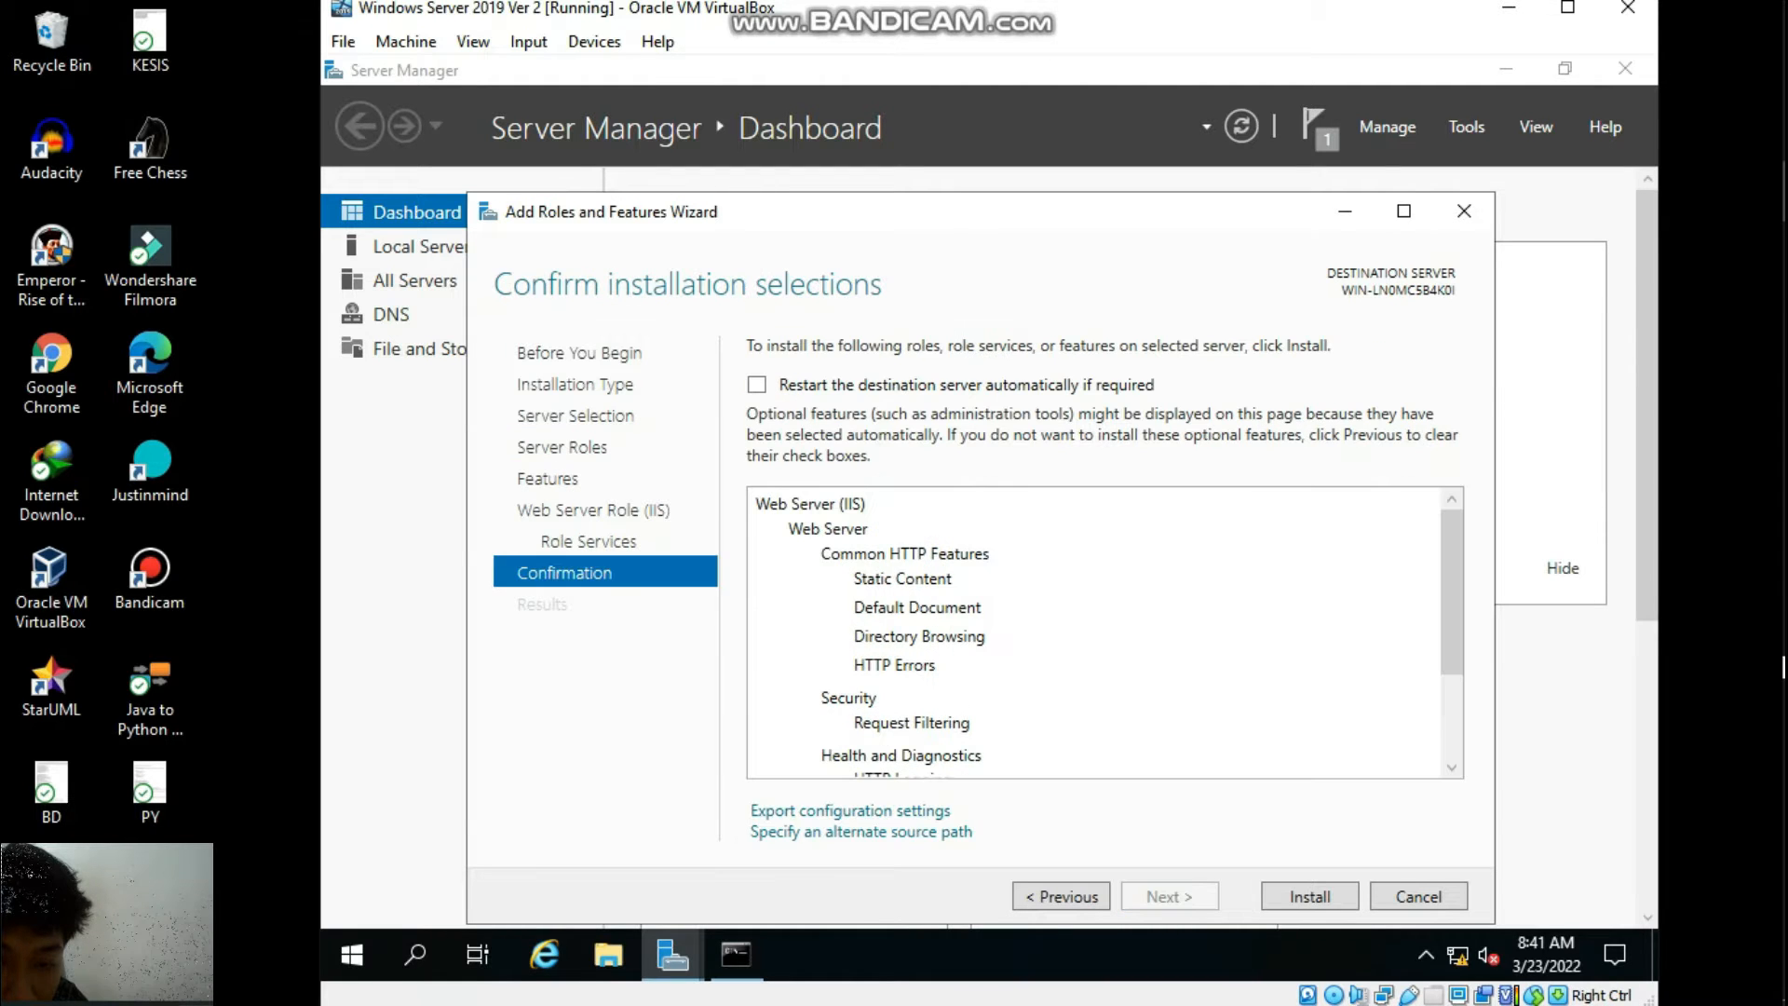
{"action": "left_click", "coordinate": [1310, 896]}
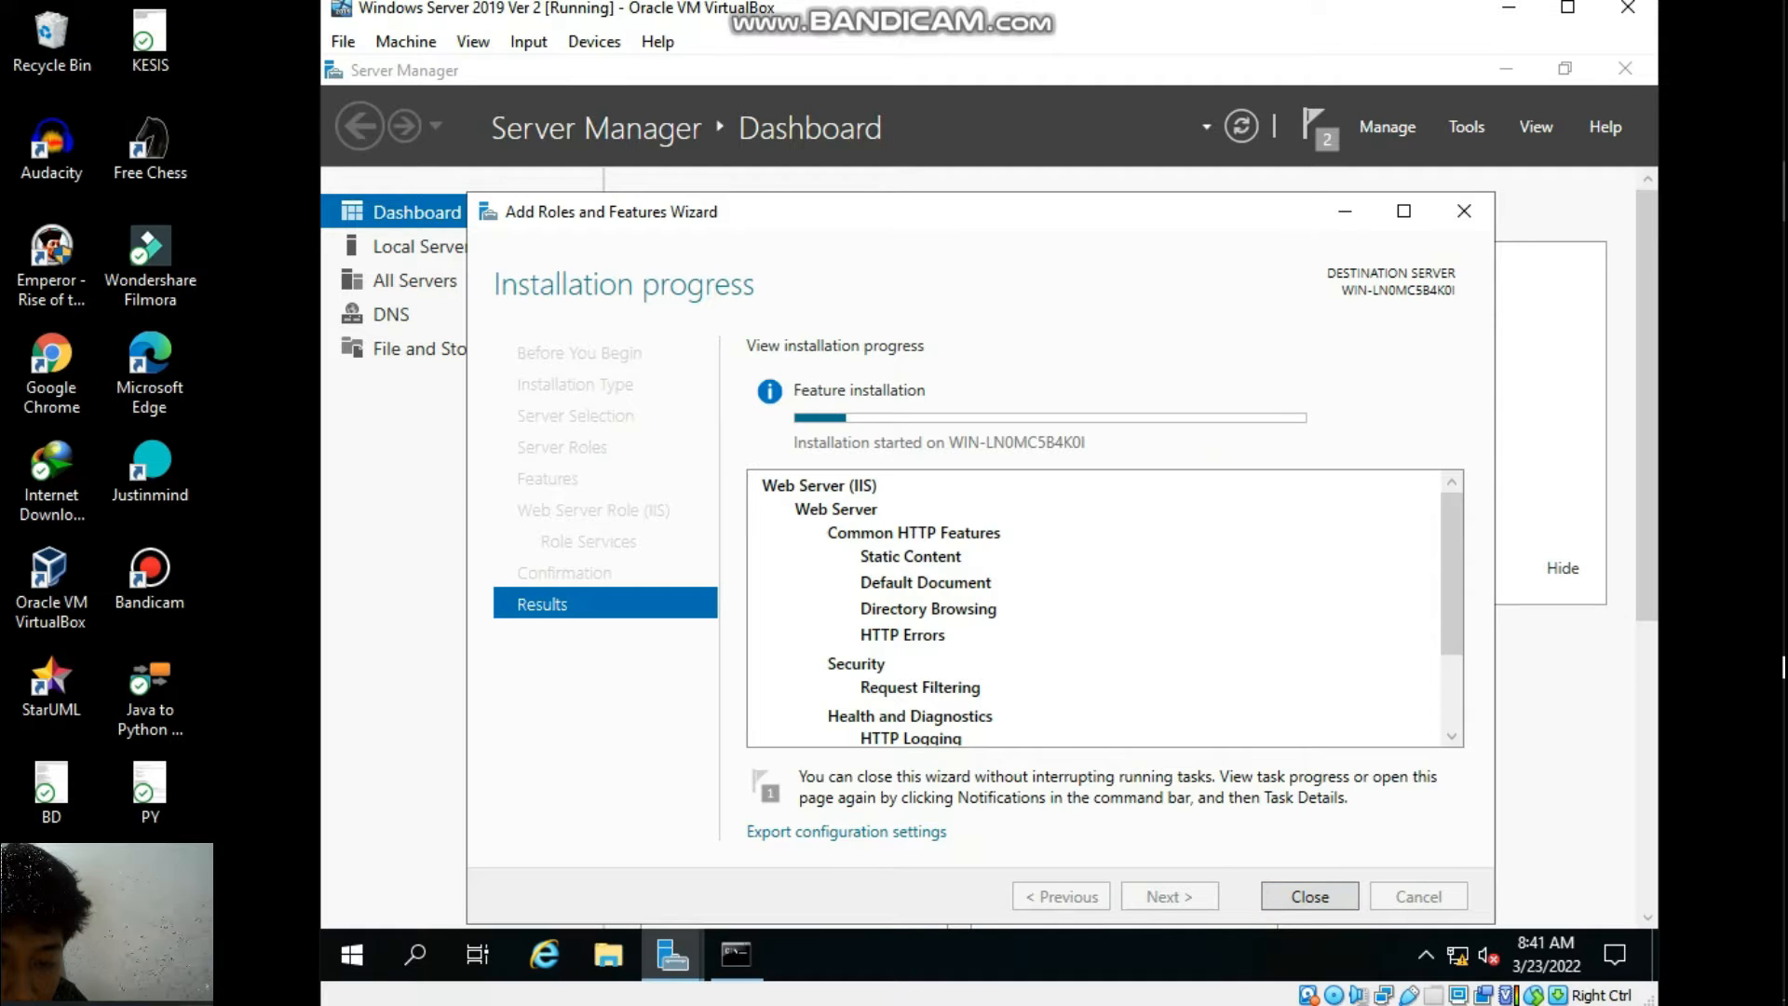
{"action": "mouse_move", "coordinate": [1785, 666]}
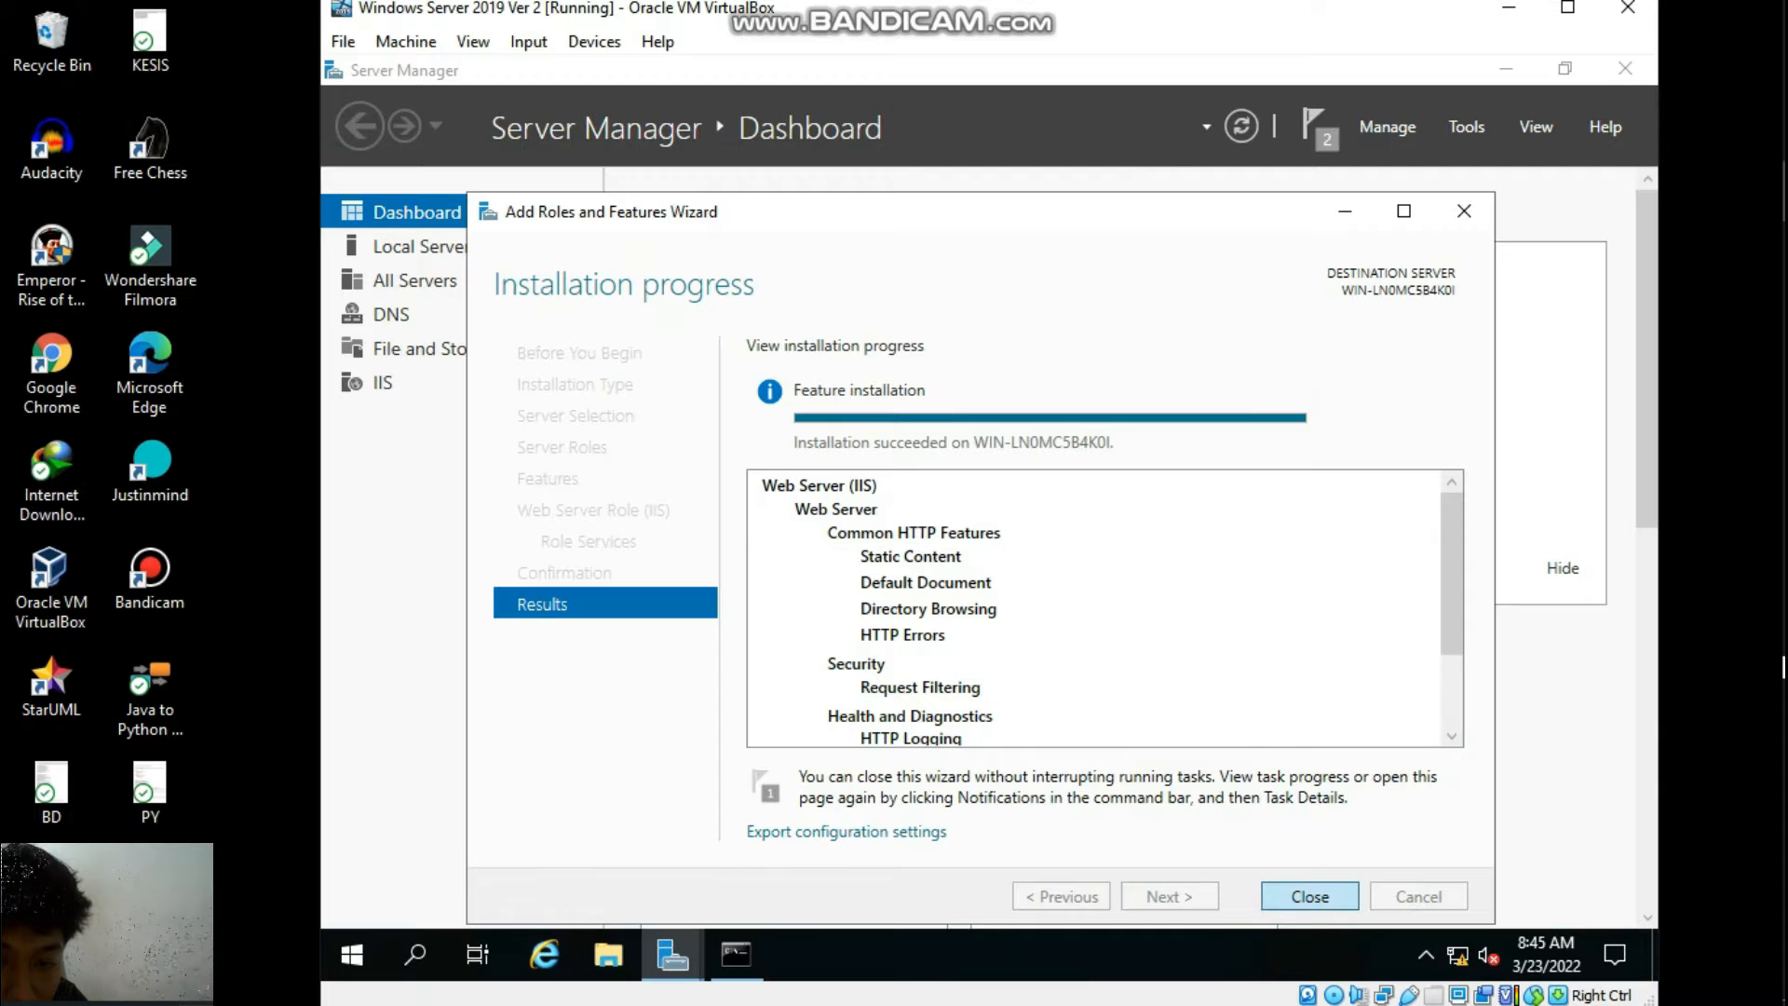
{"action": "left_click", "coordinate": [1310, 896]}
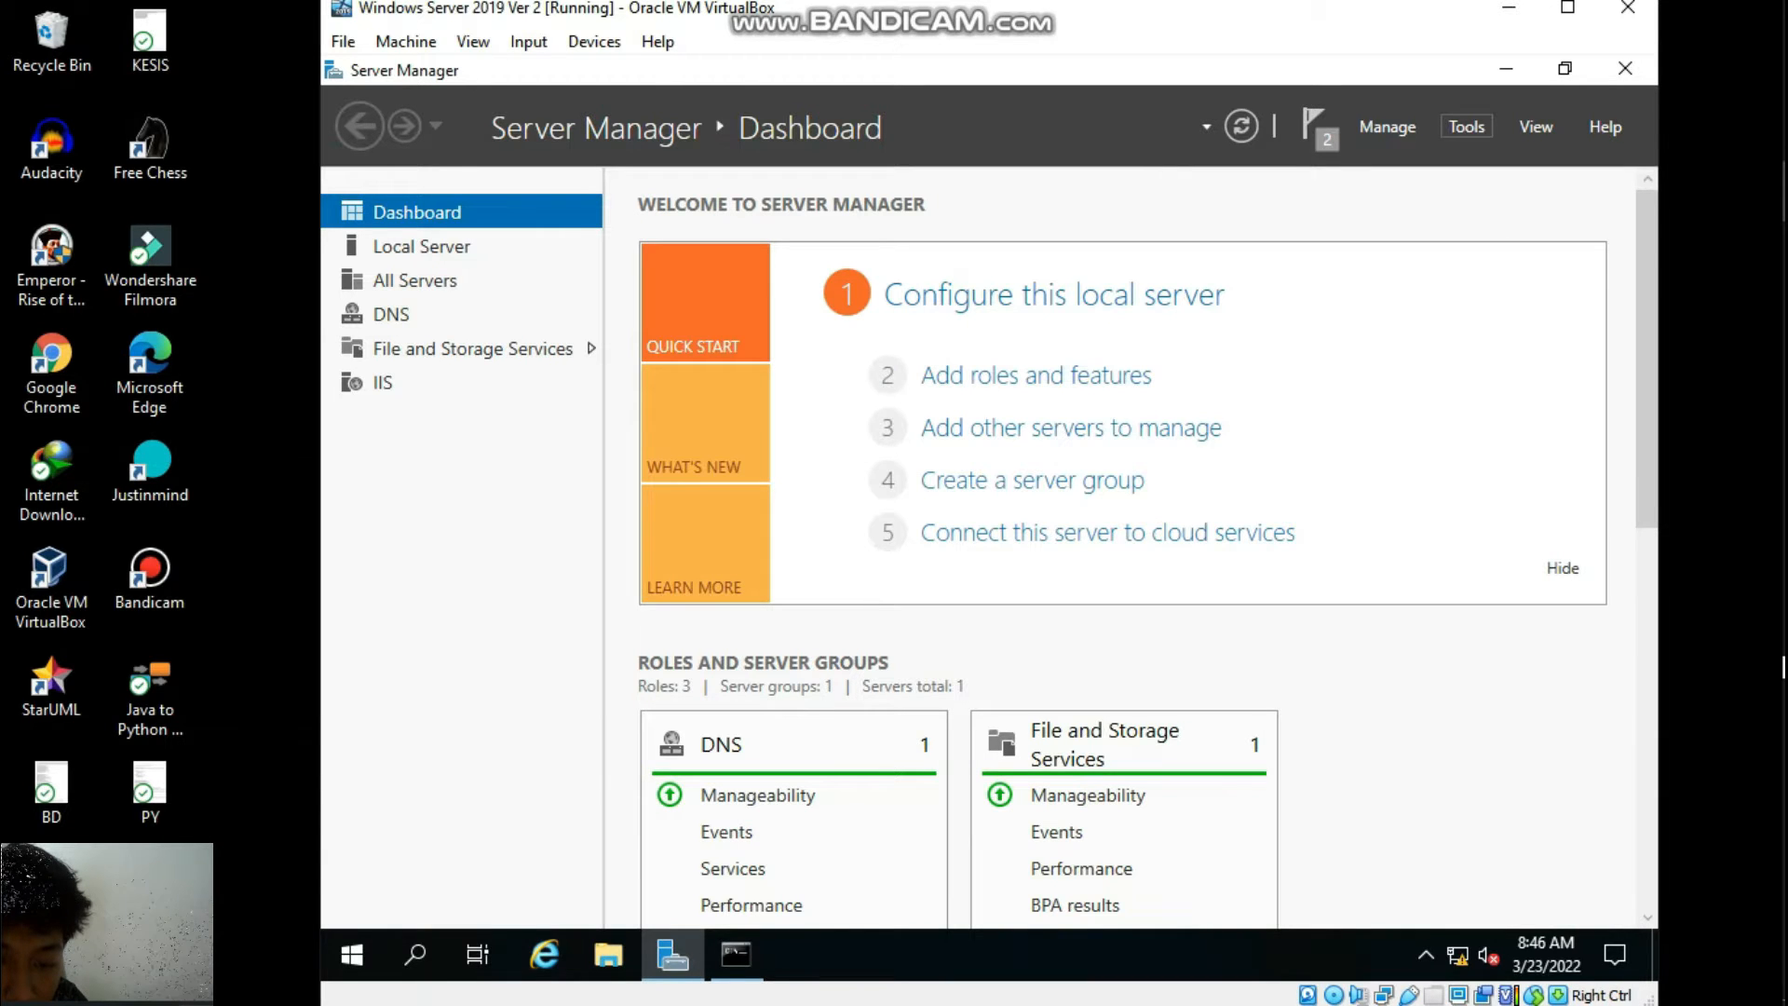
Open DNS Manager and expand the local server's node to list its zone folders.
{"action": "left_click", "coordinate": [1466, 127]}
{"action": "left_click", "coordinate": [1304, 276]}
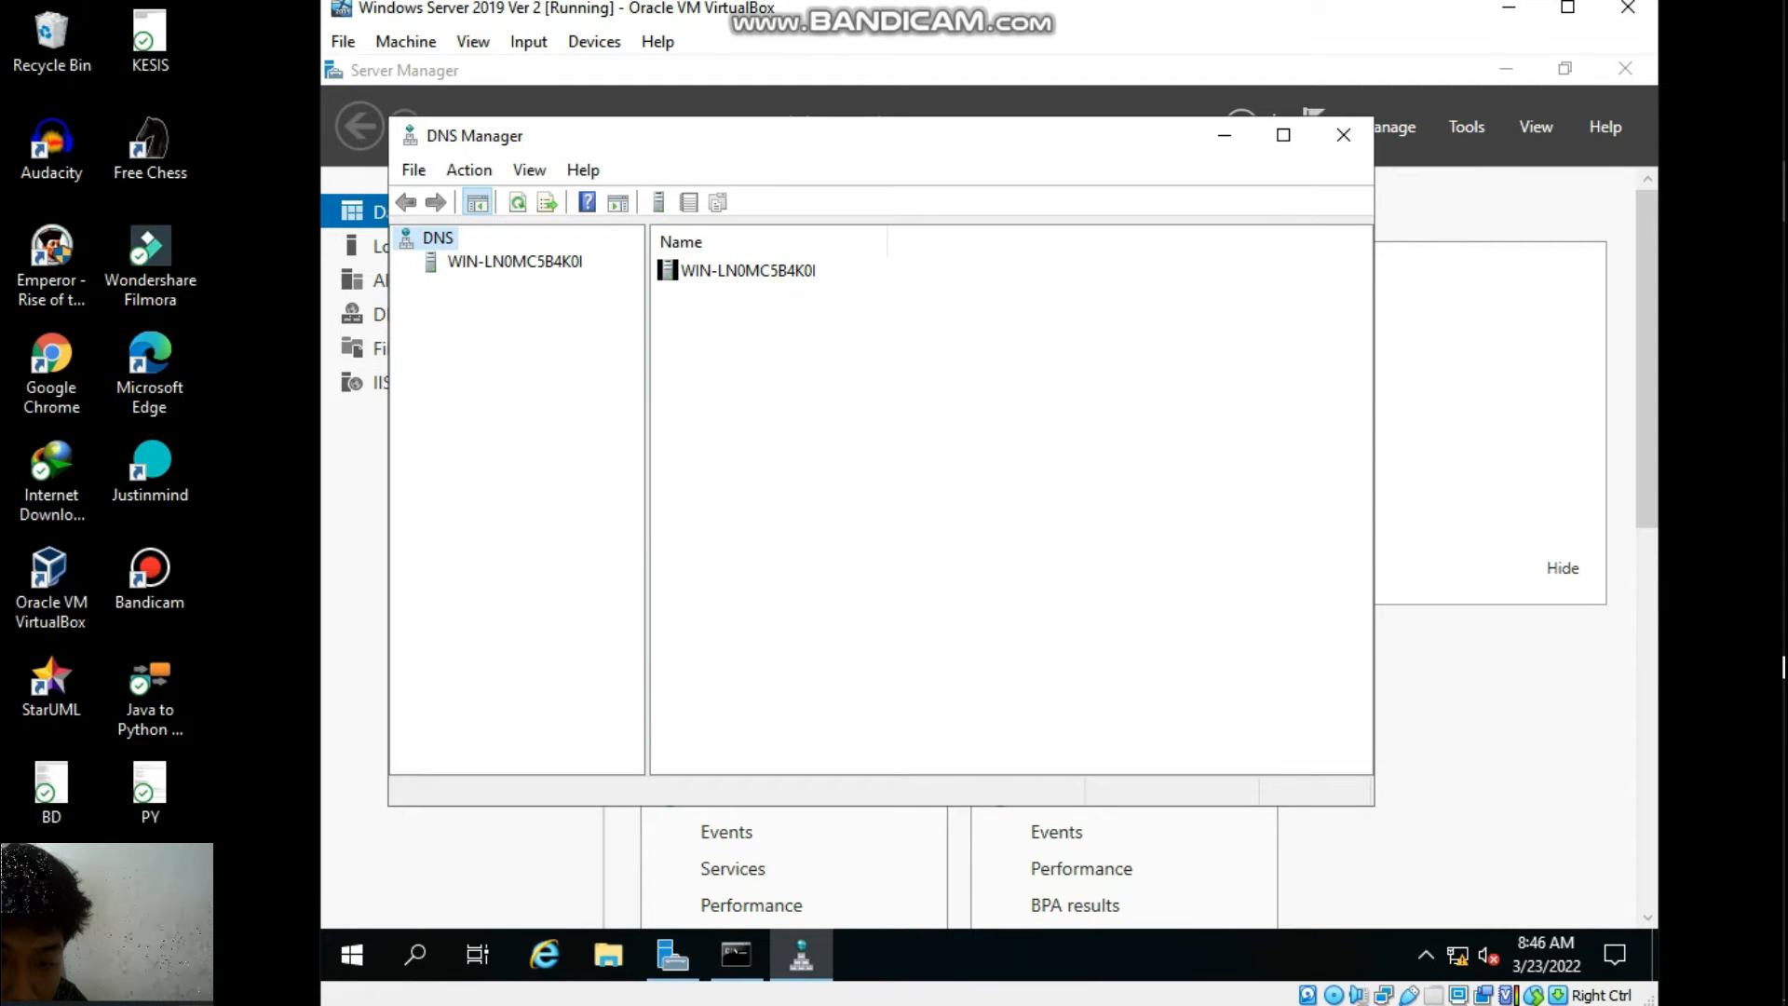
{"action": "left_click", "coordinate": [514, 262]}
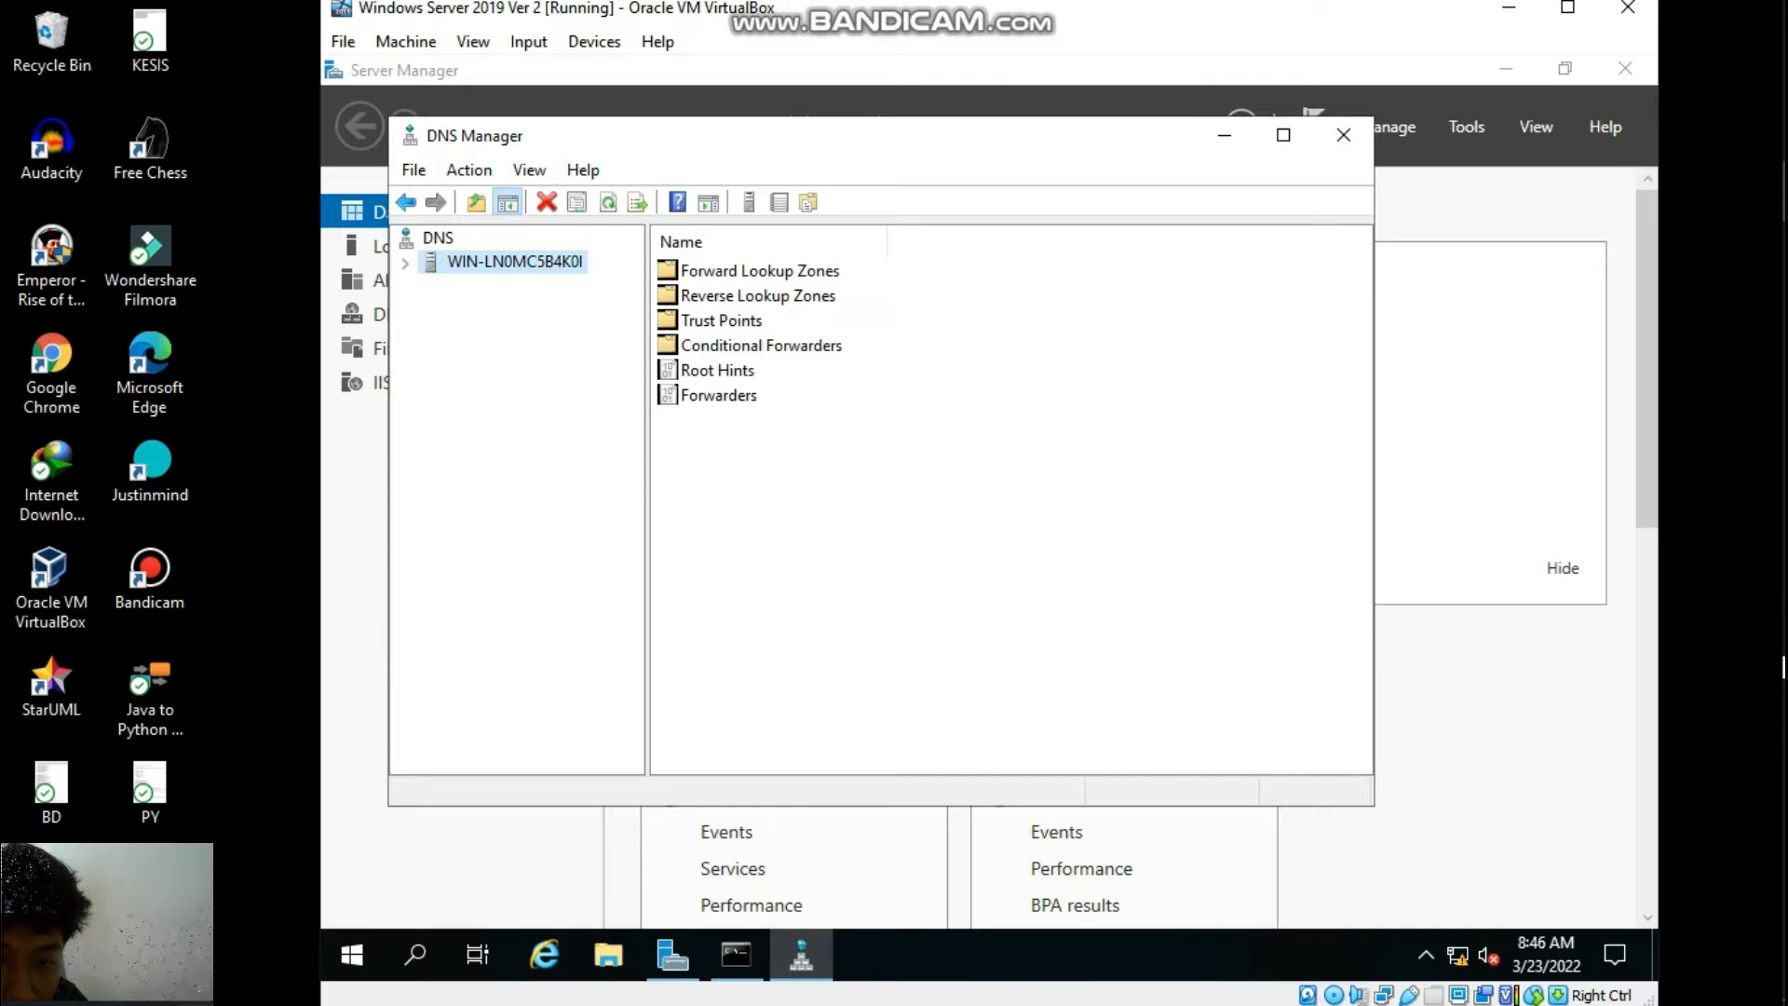
{"action": "left_click", "coordinate": [406, 263]}
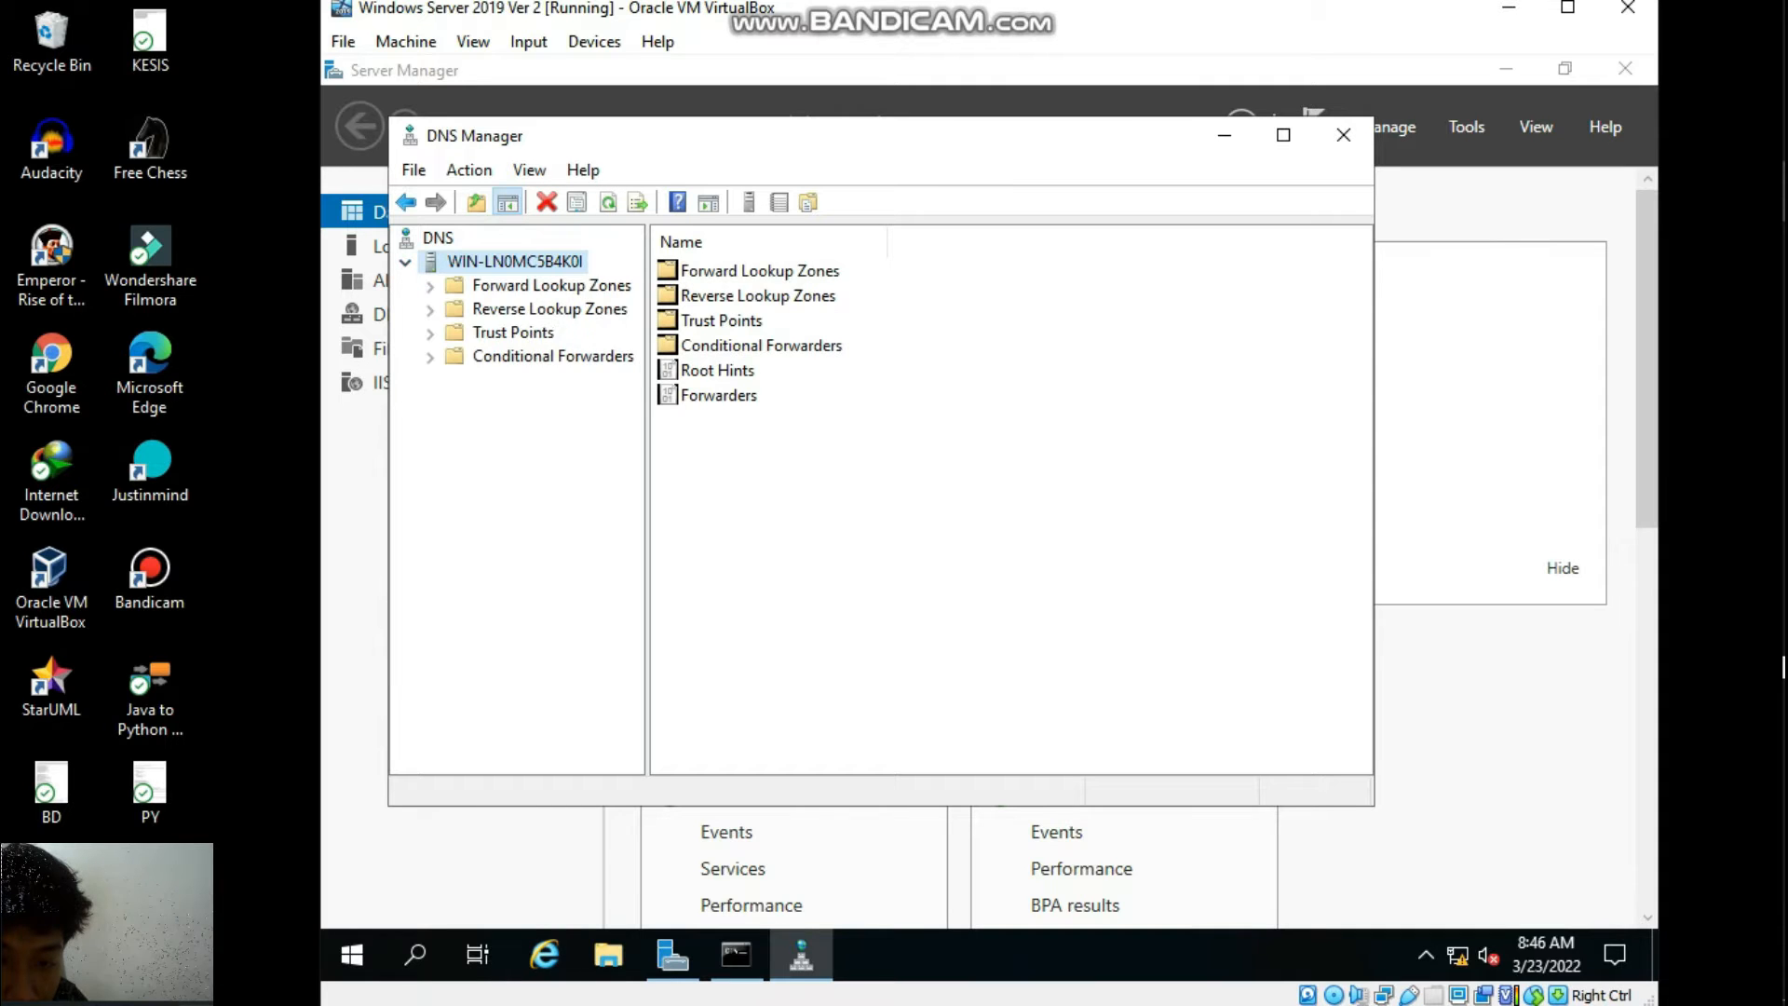
Create a primary forward lookup zone named fajar.tid, storing it in a new zone file with the default file name.
{"action": "left_click", "coordinate": [484, 287]}
{"action": "right_click", "coordinate": [484, 293]}
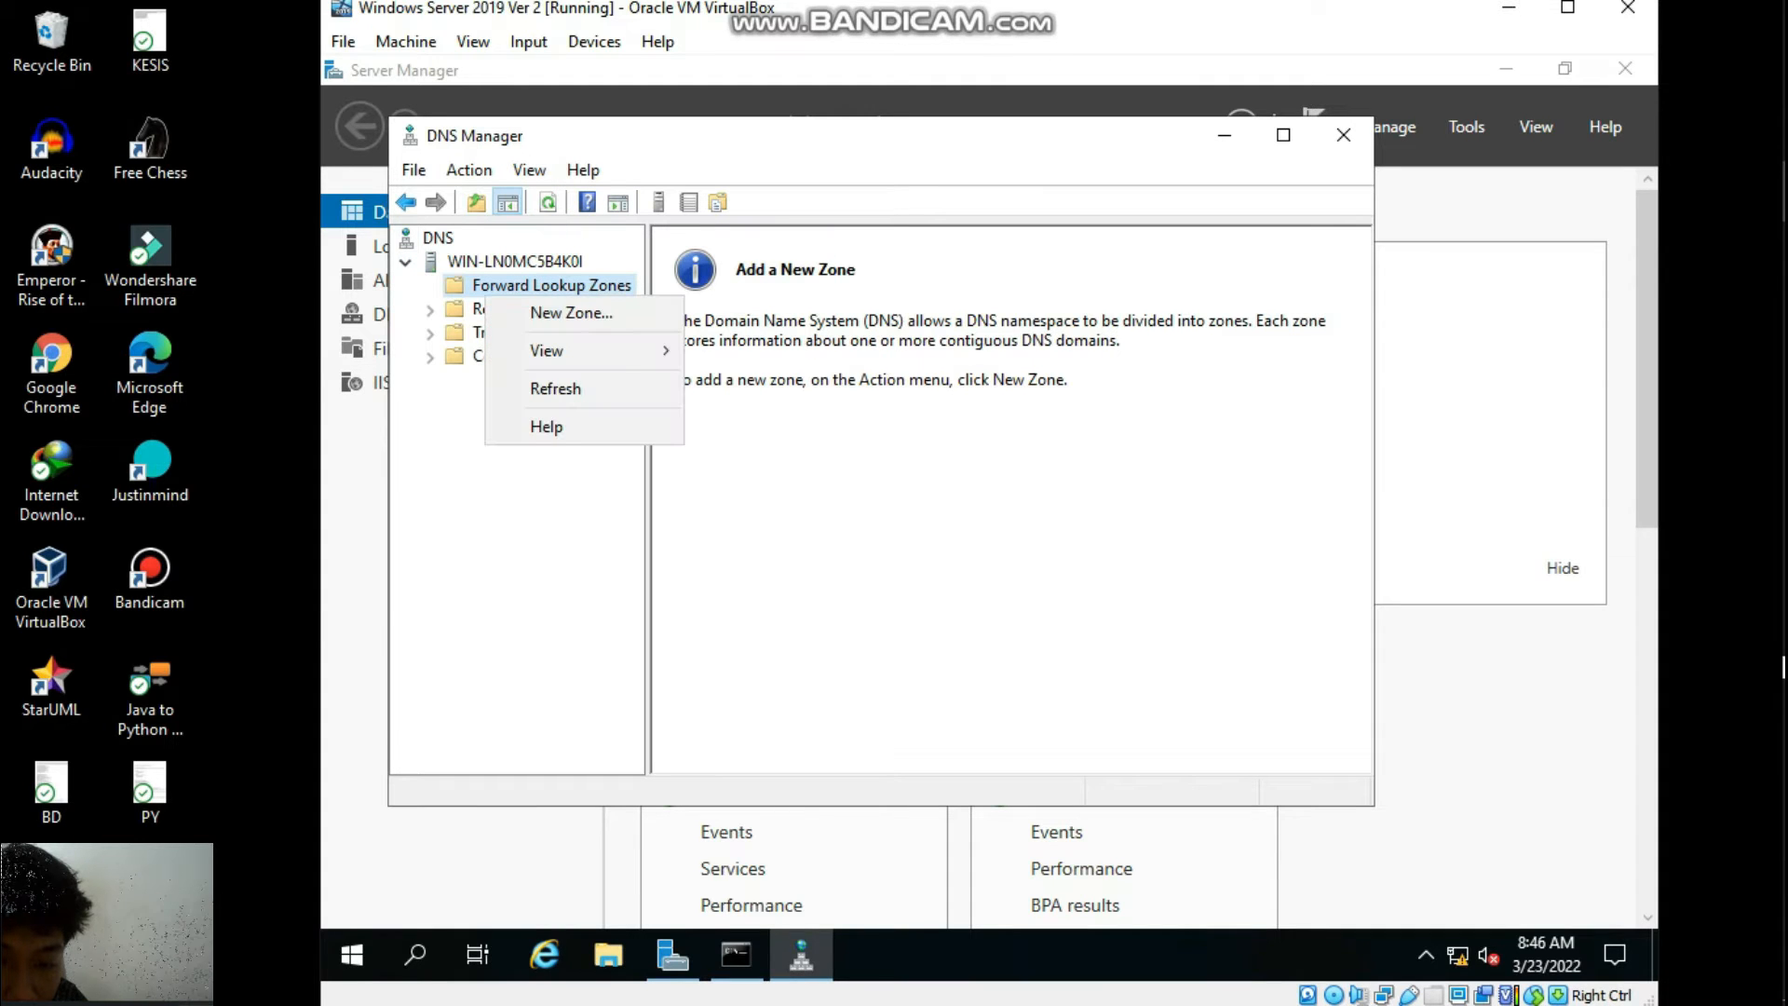
{"action": "left_click", "coordinate": [526, 313]}
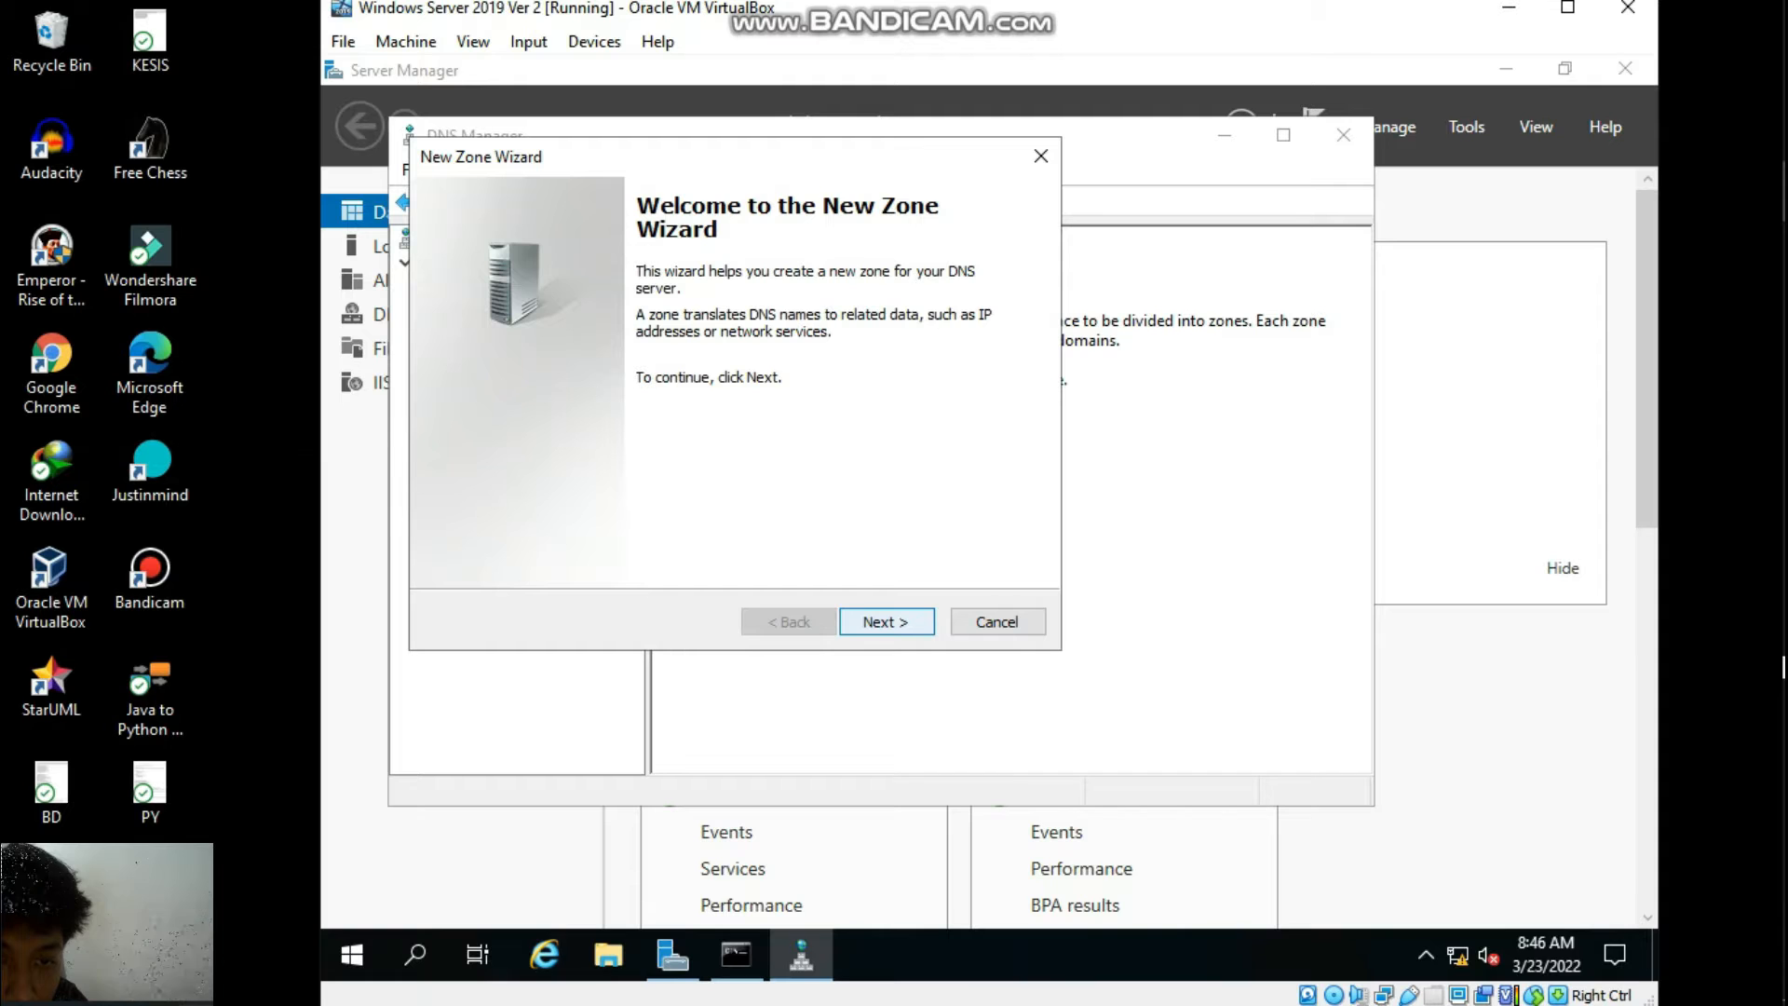
{"action": "left_click", "coordinate": [887, 622]}
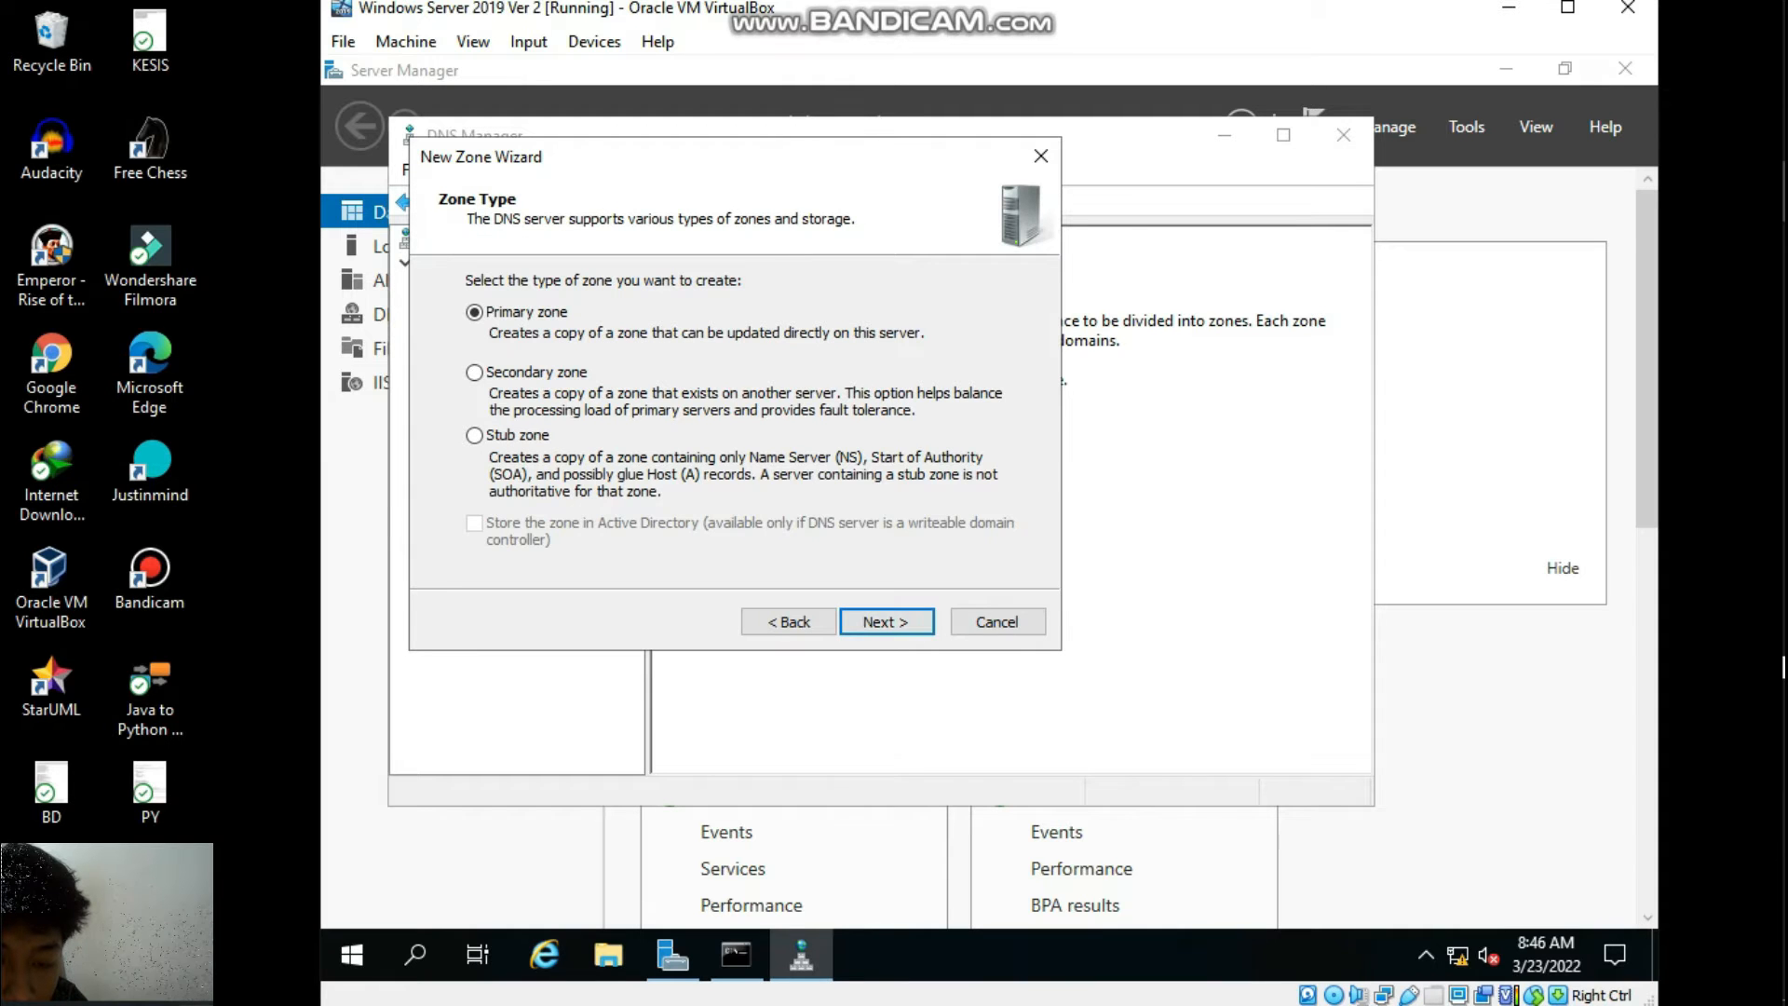
{"action": "key", "text": "Return"}
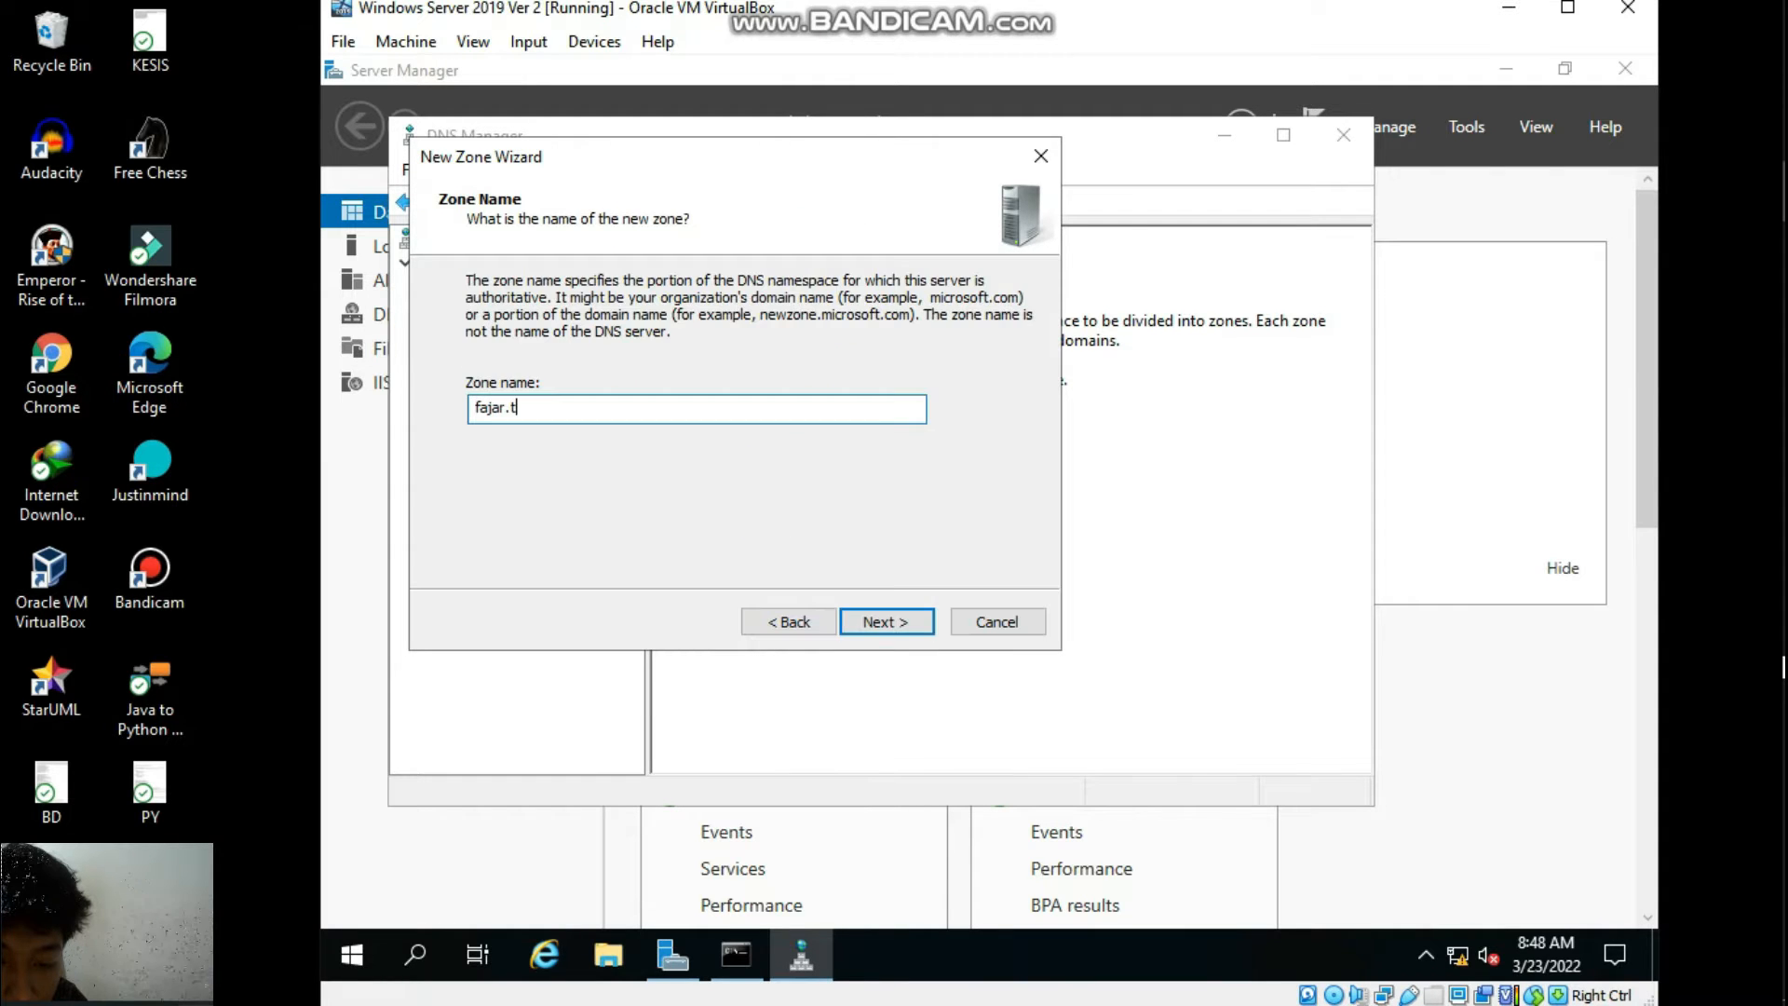
{"action": "type", "text": "id"}
{"action": "key", "text": "Return"}
{"action": "left_click", "coordinate": [887, 622]}
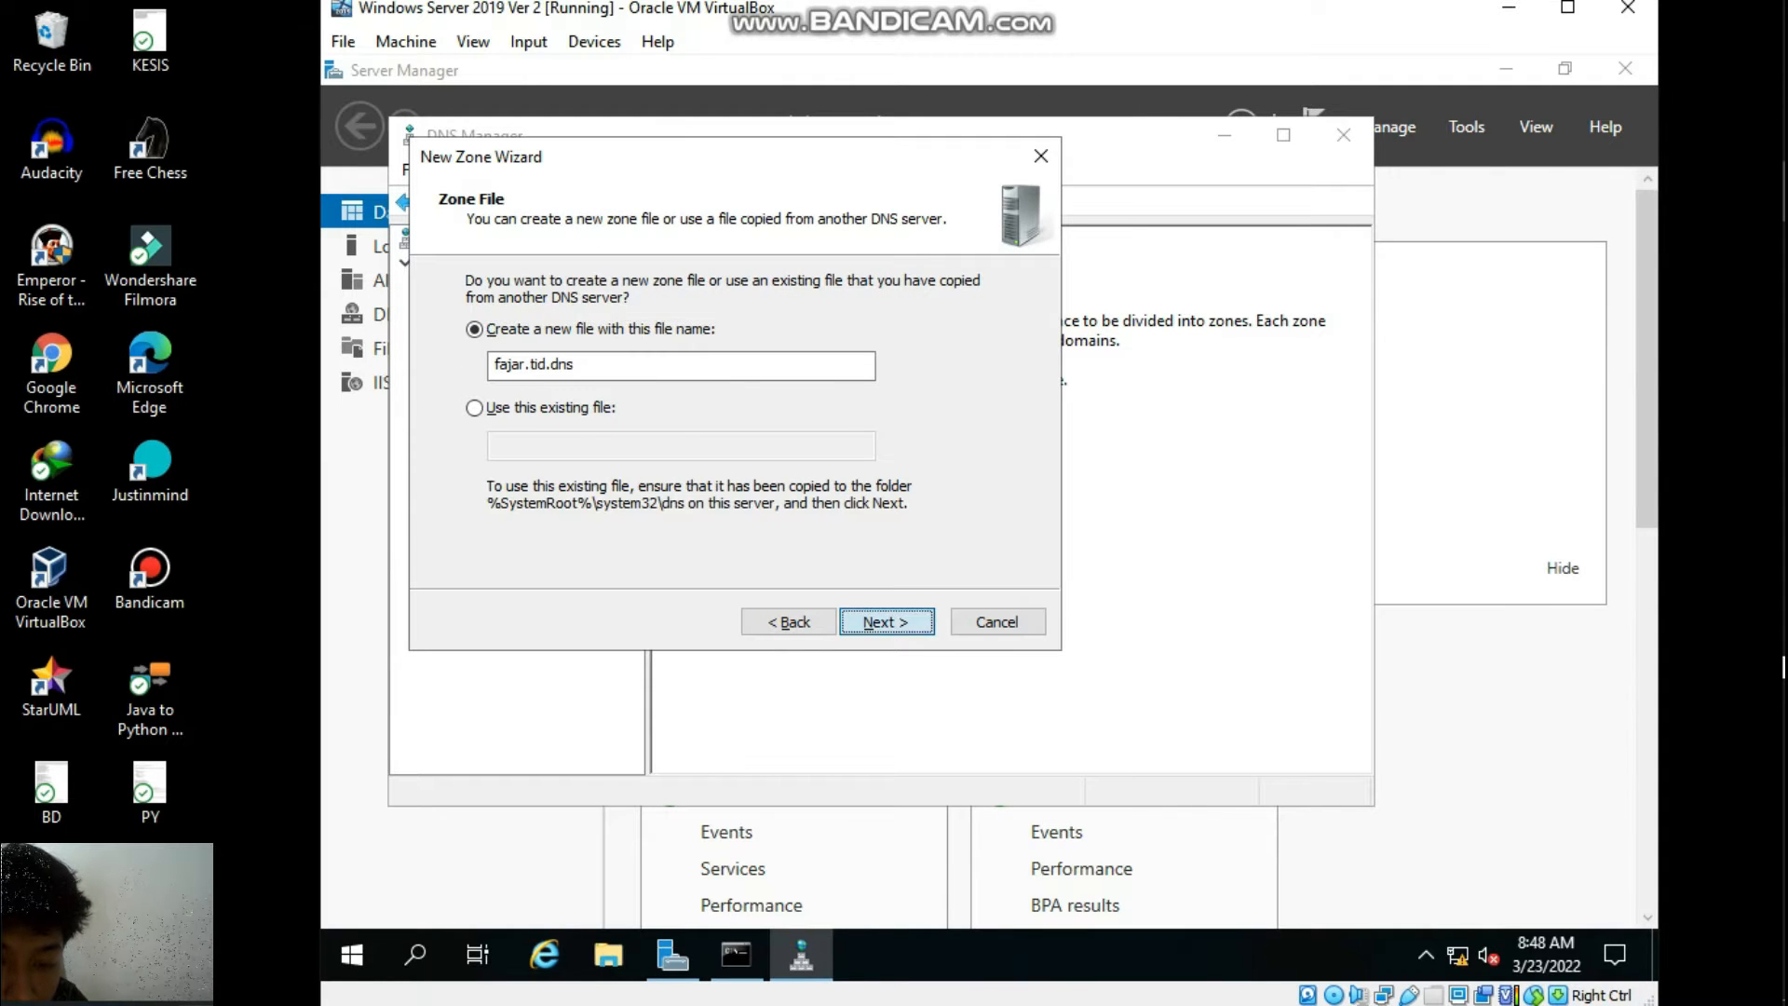
{"action": "key", "text": "Return"}
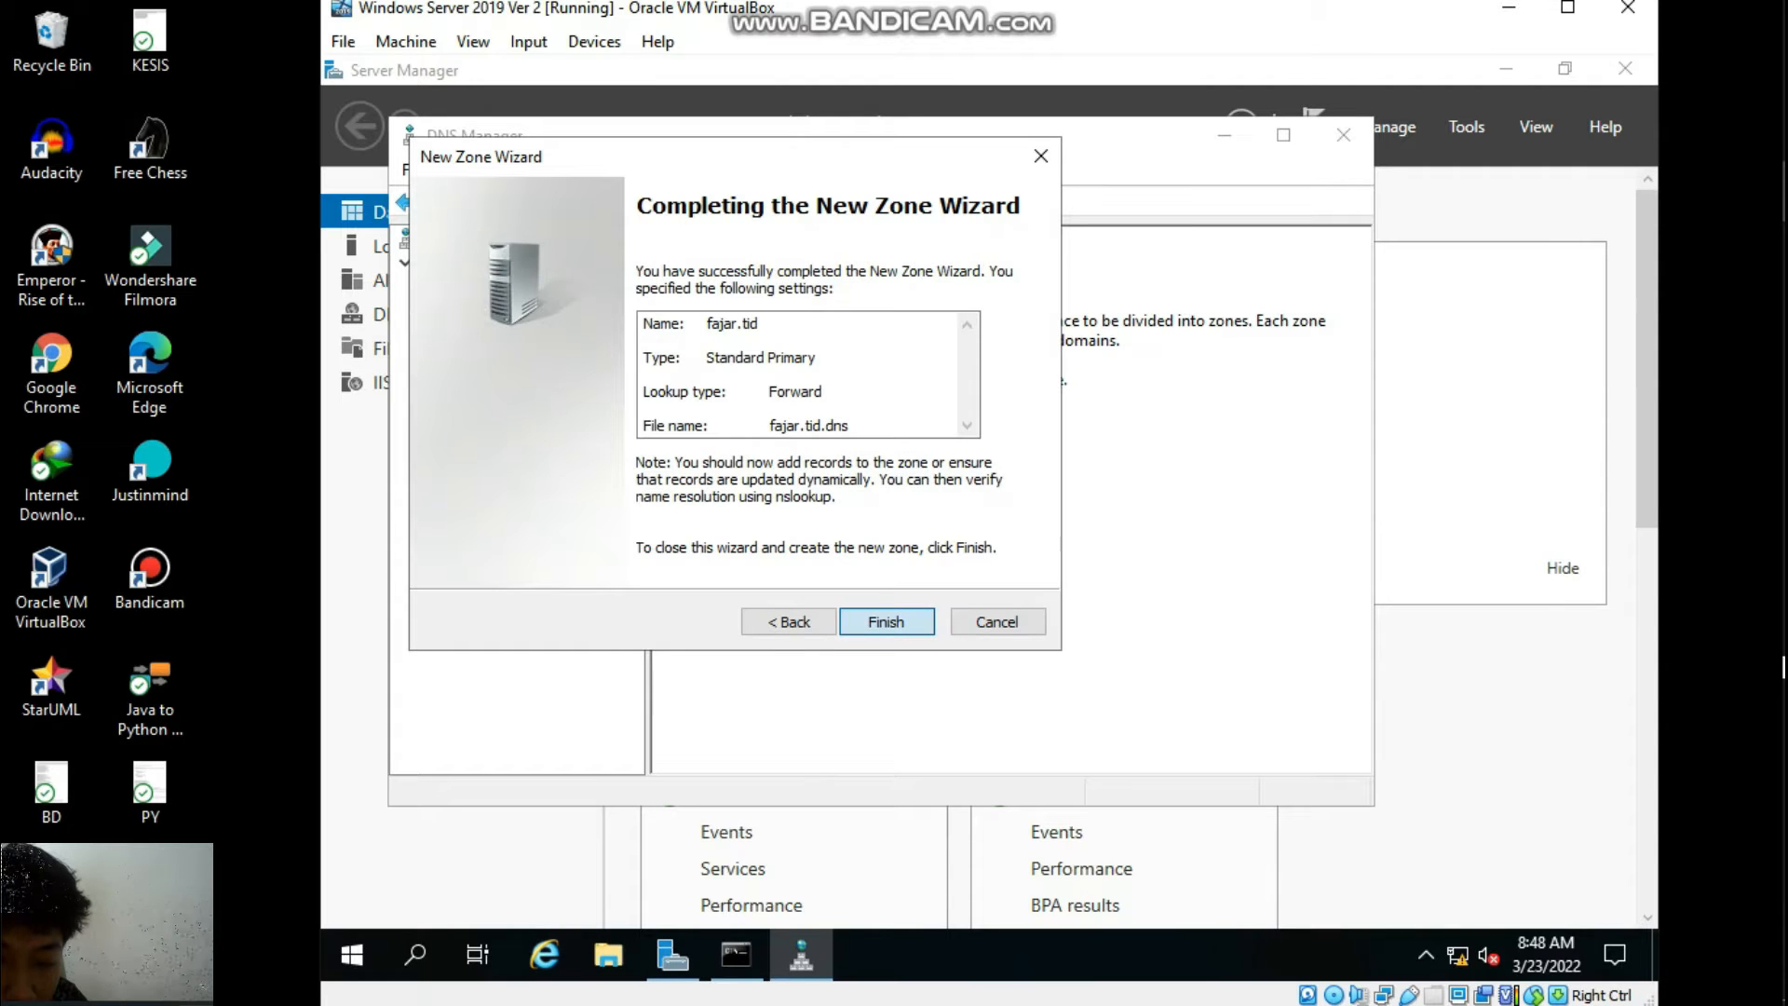
{"action": "key", "text": "Return"}
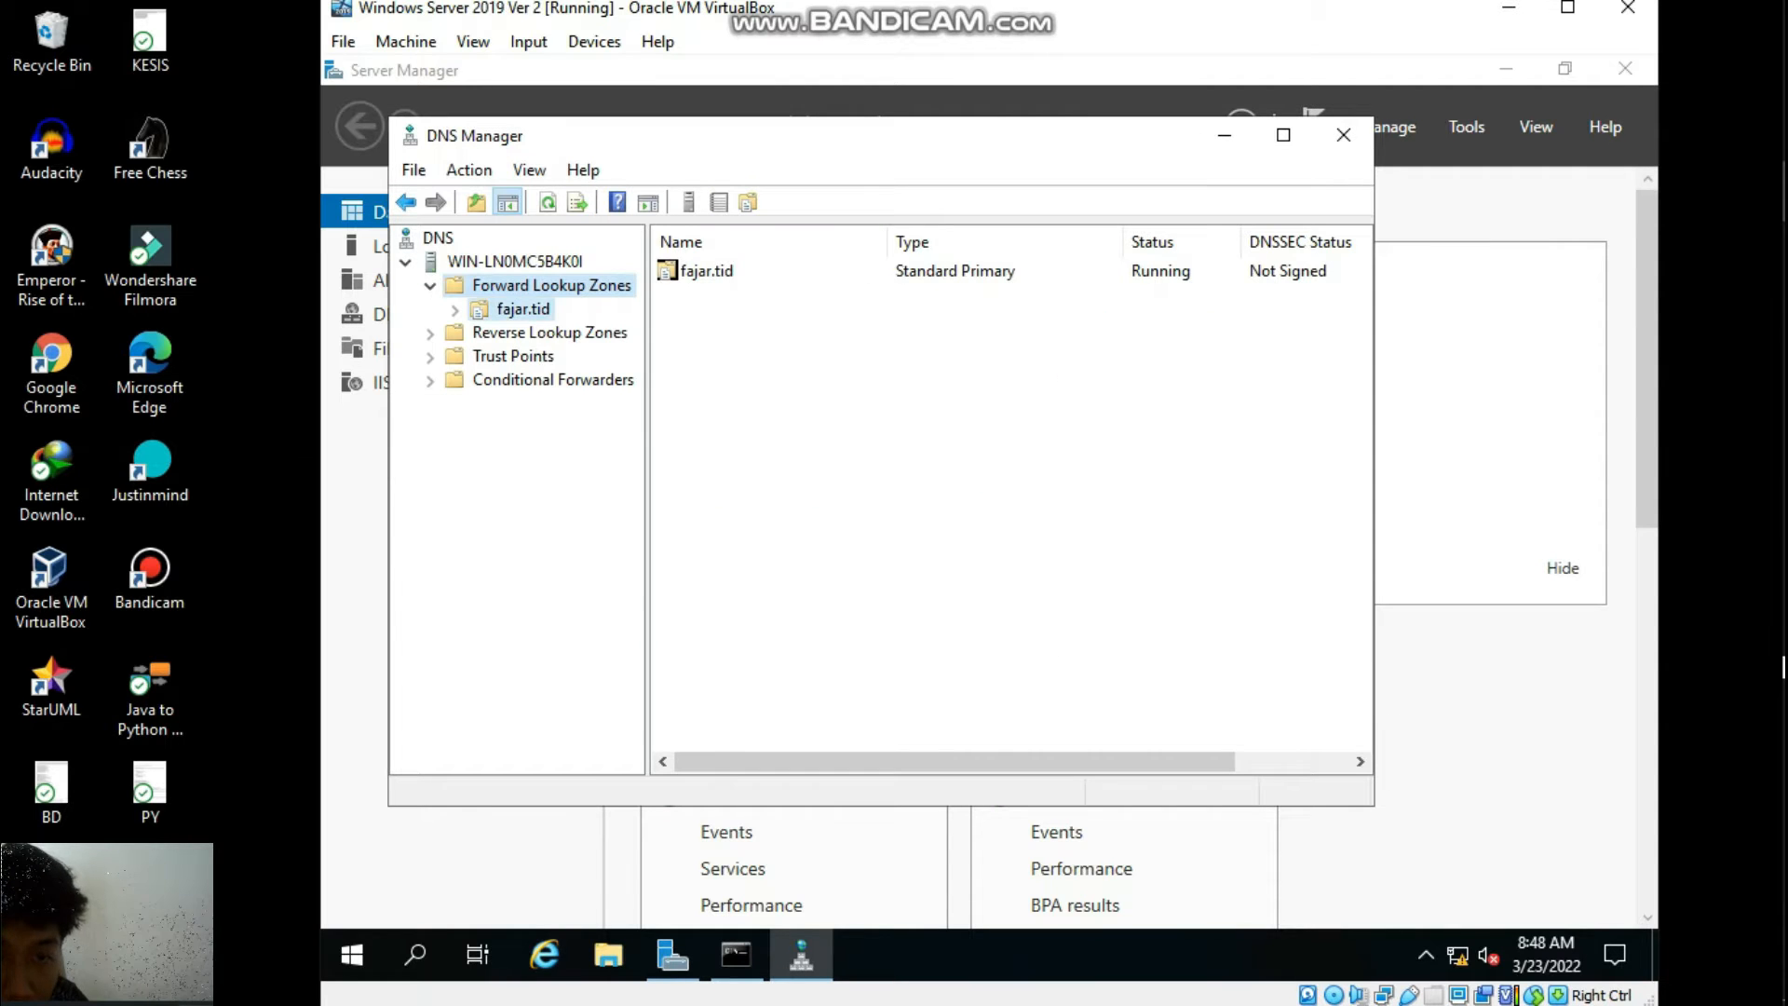
Start a new host (A) record in the fajar.tid zone and name it uts.
{"action": "left_click", "coordinate": [523, 309]}
{"action": "right_click", "coordinate": [783, 322]}
{"action": "key", "text": "Up"}
{"action": "key", "text": "Up"}
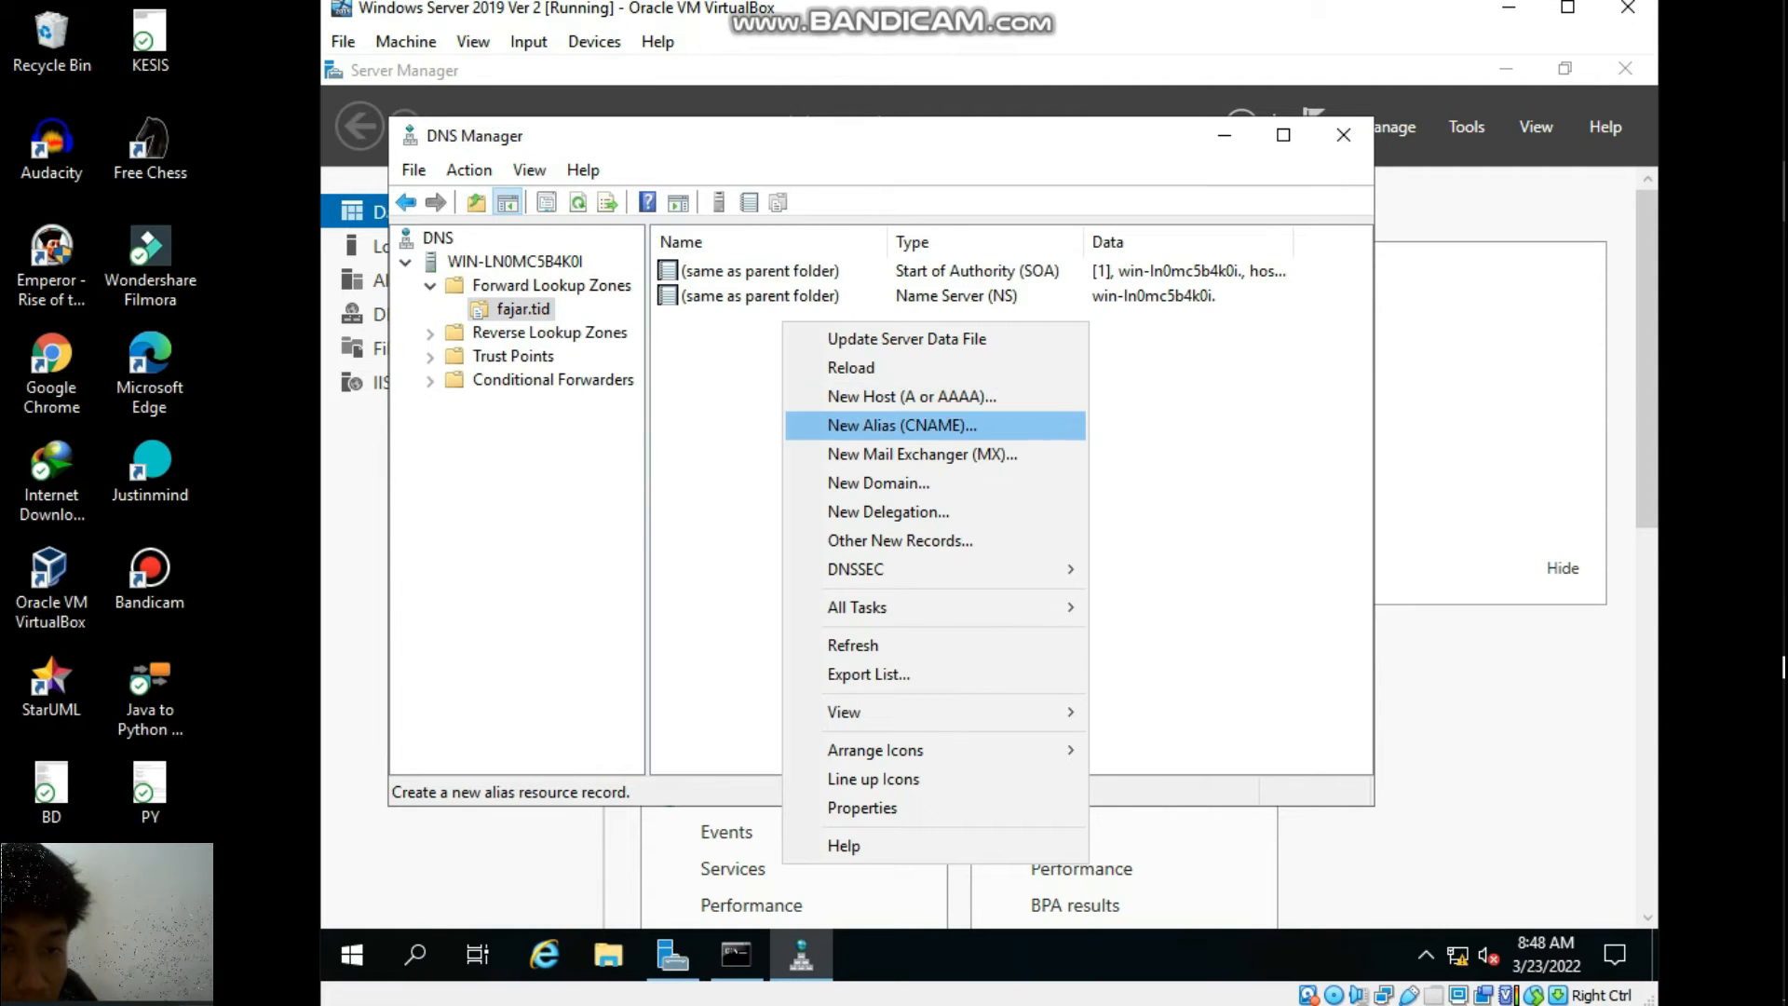
{"action": "key", "text": "Return"}
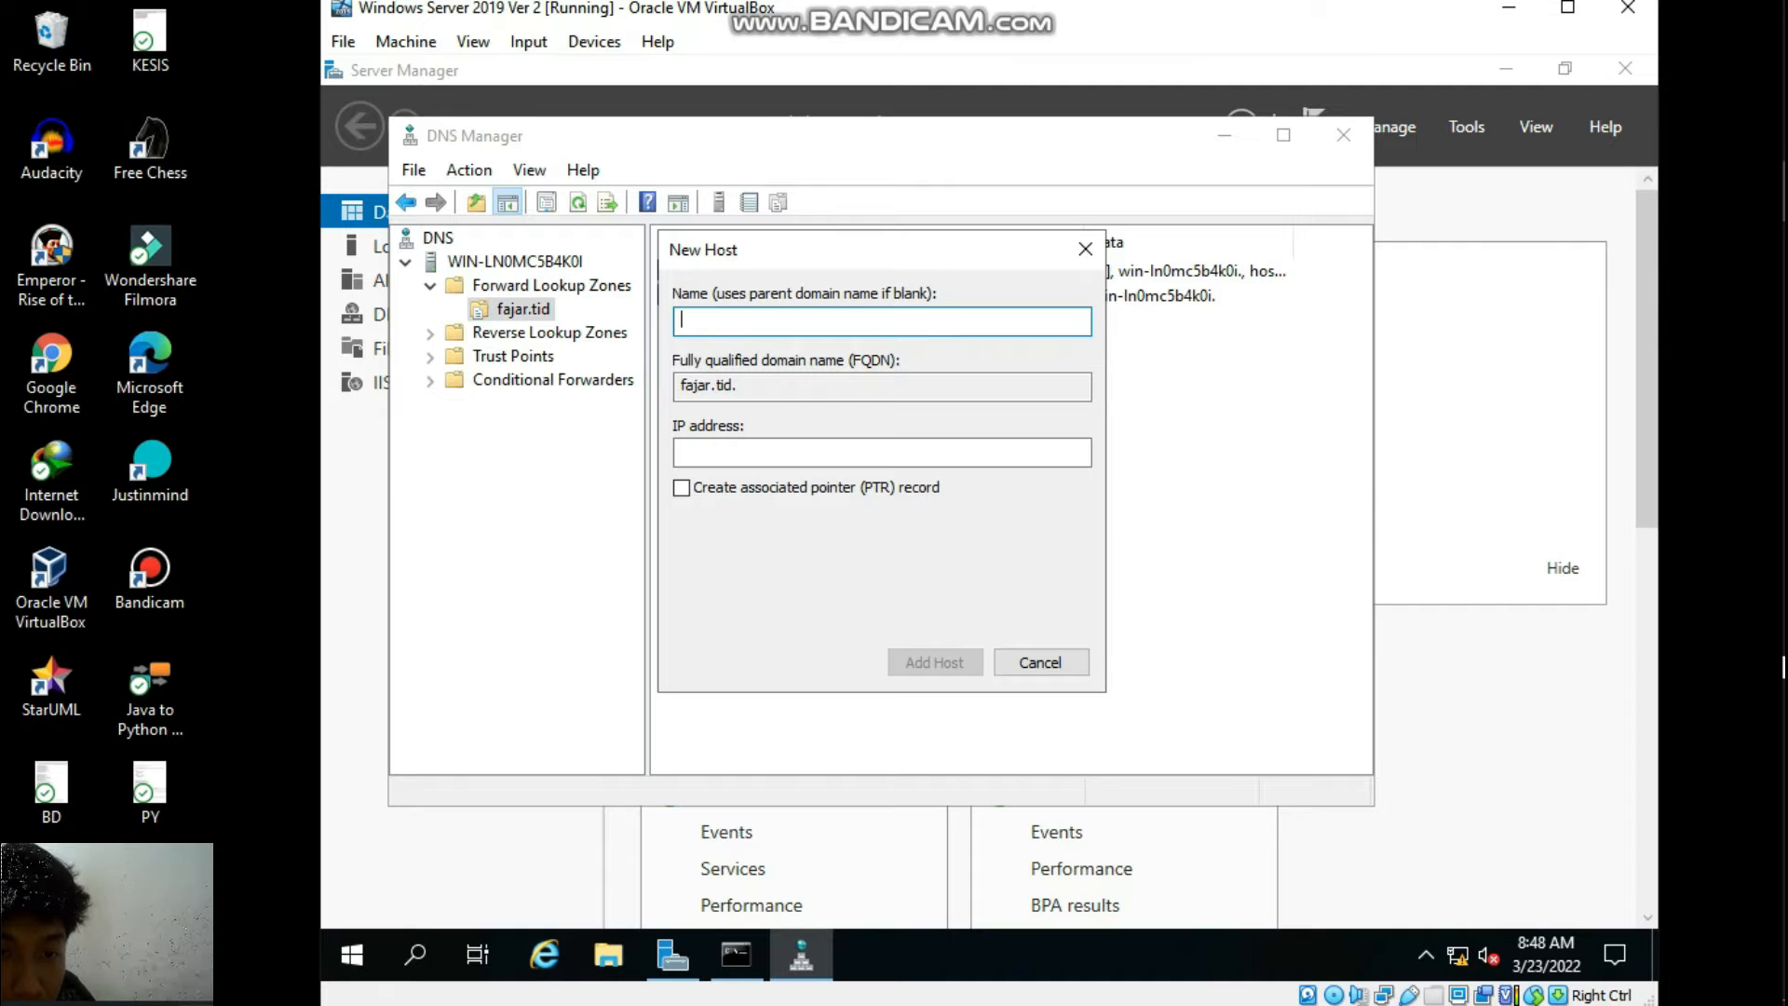
{"action": "type", "text": "uts"}
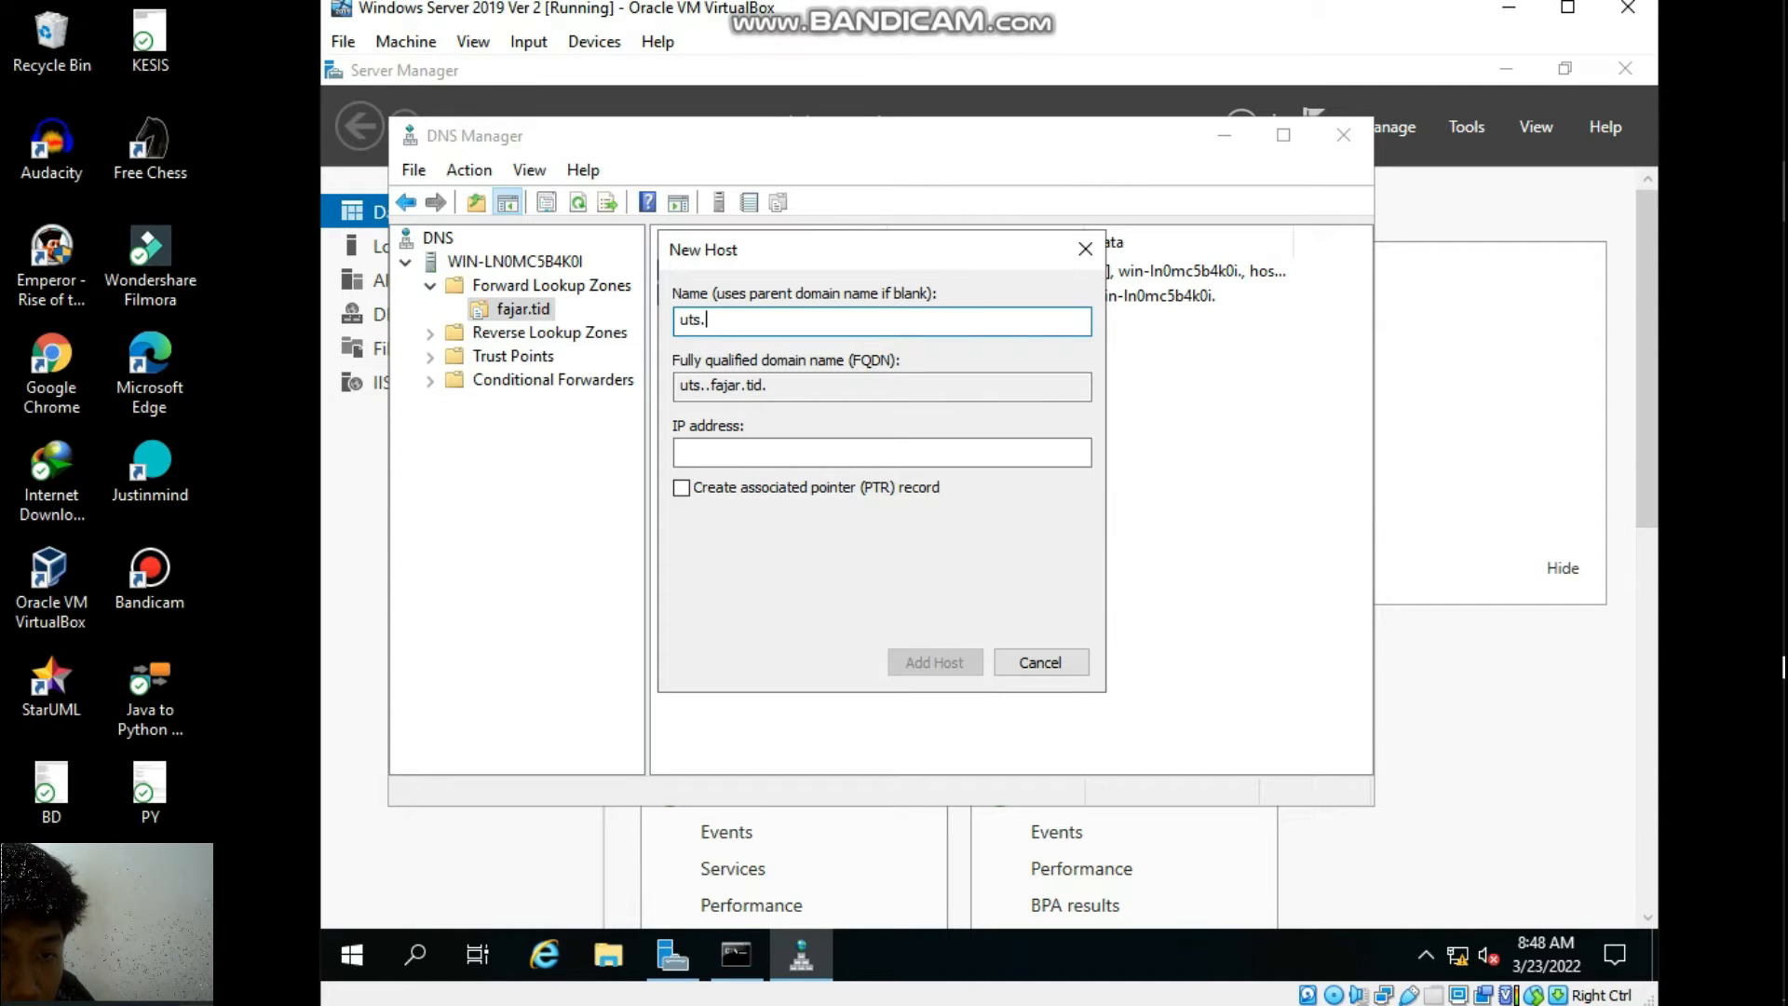
Give the uts host the IP address 192.168.10.11, add the record, and close the host dialog.
{"action": "left_click", "coordinate": [882, 452]}
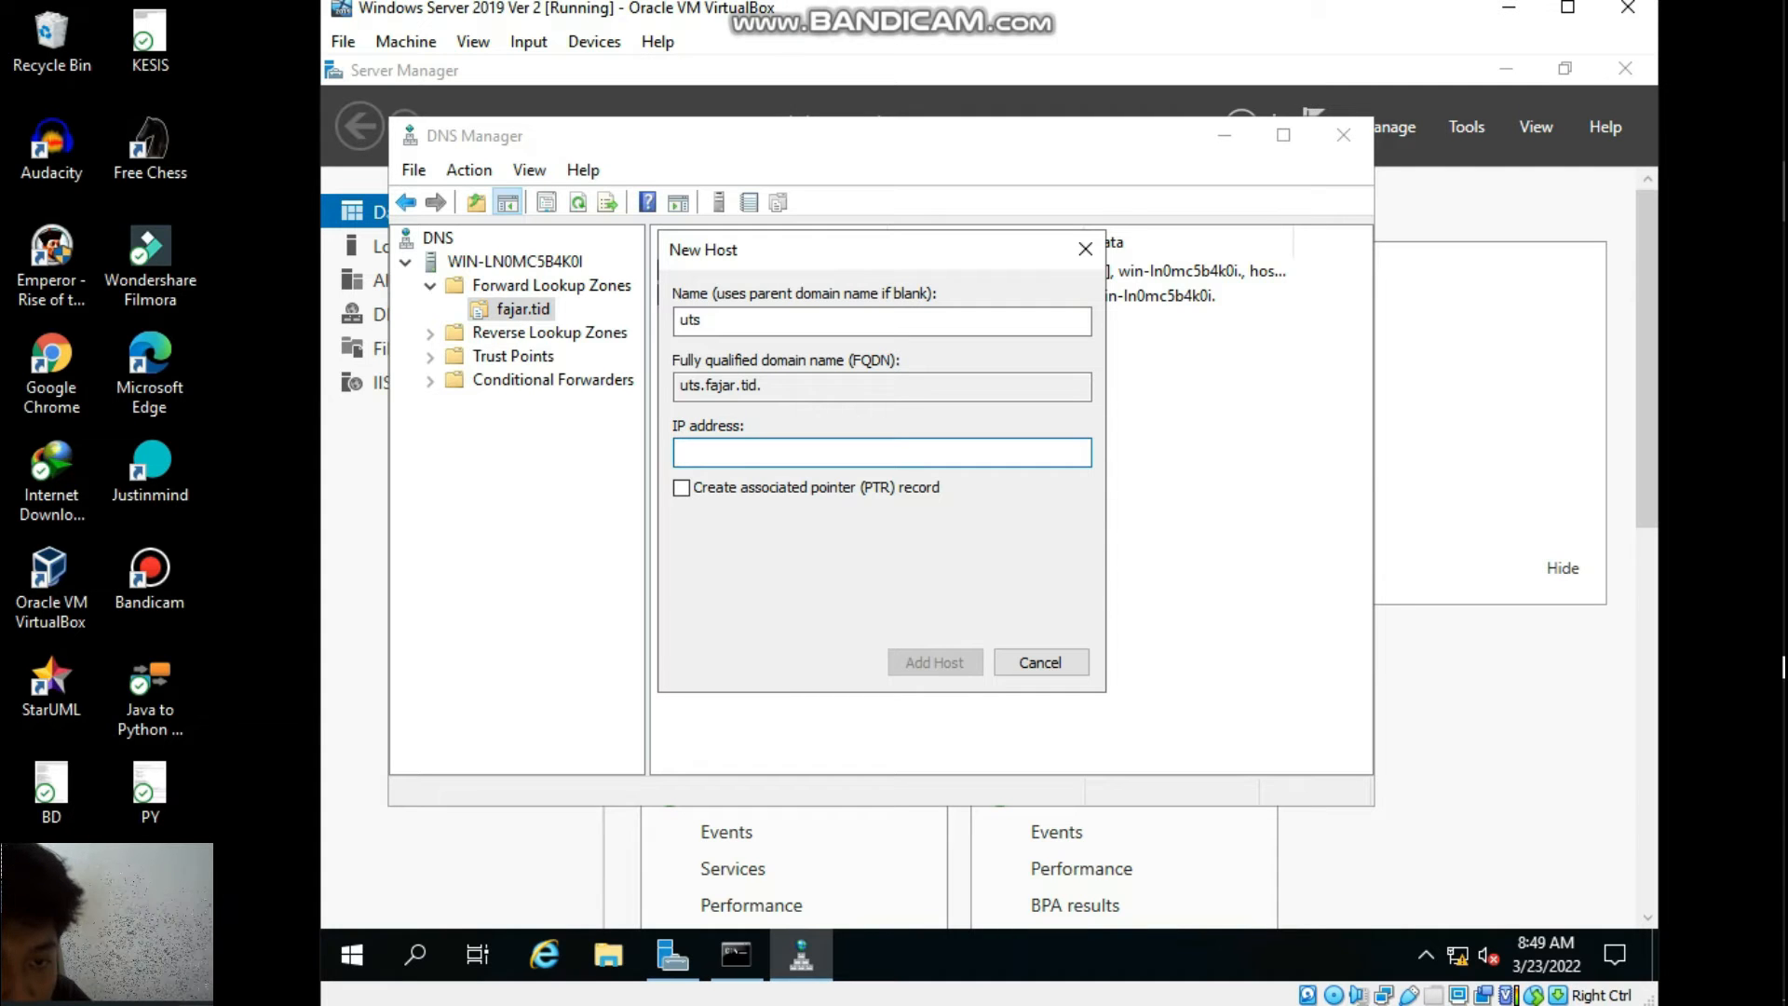
{"action": "type", "text": "19"}
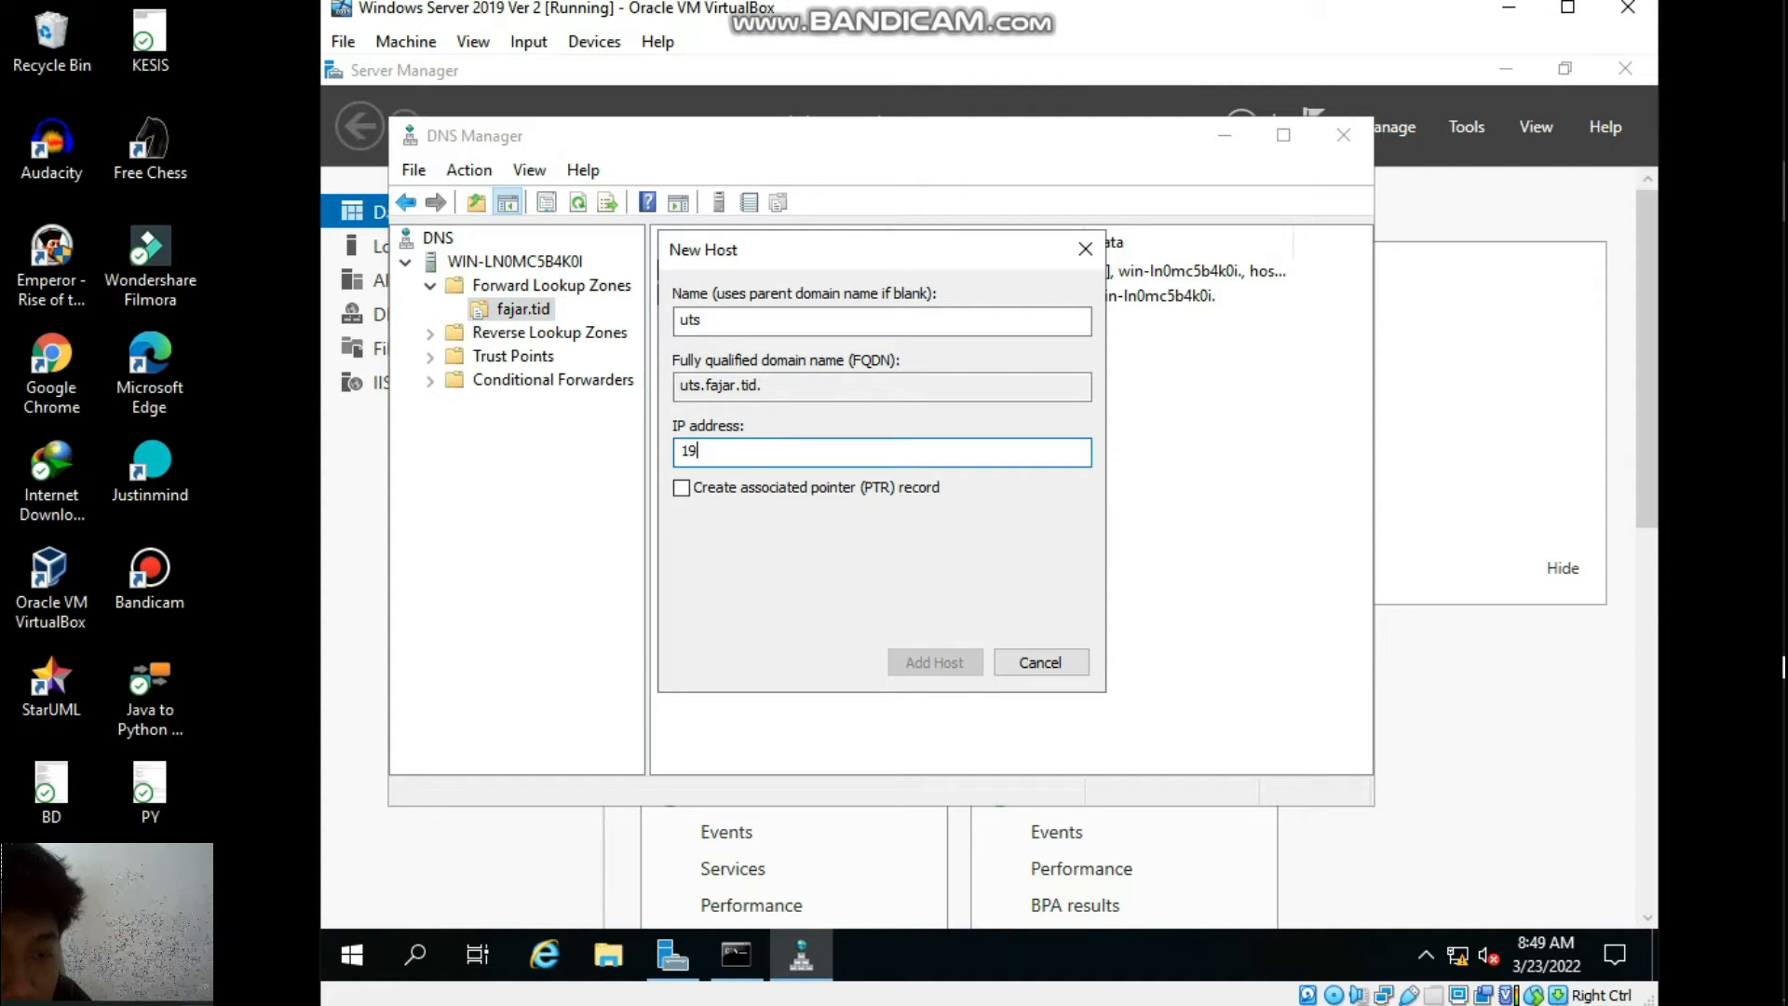
{"action": "type", "text": "2.168."}
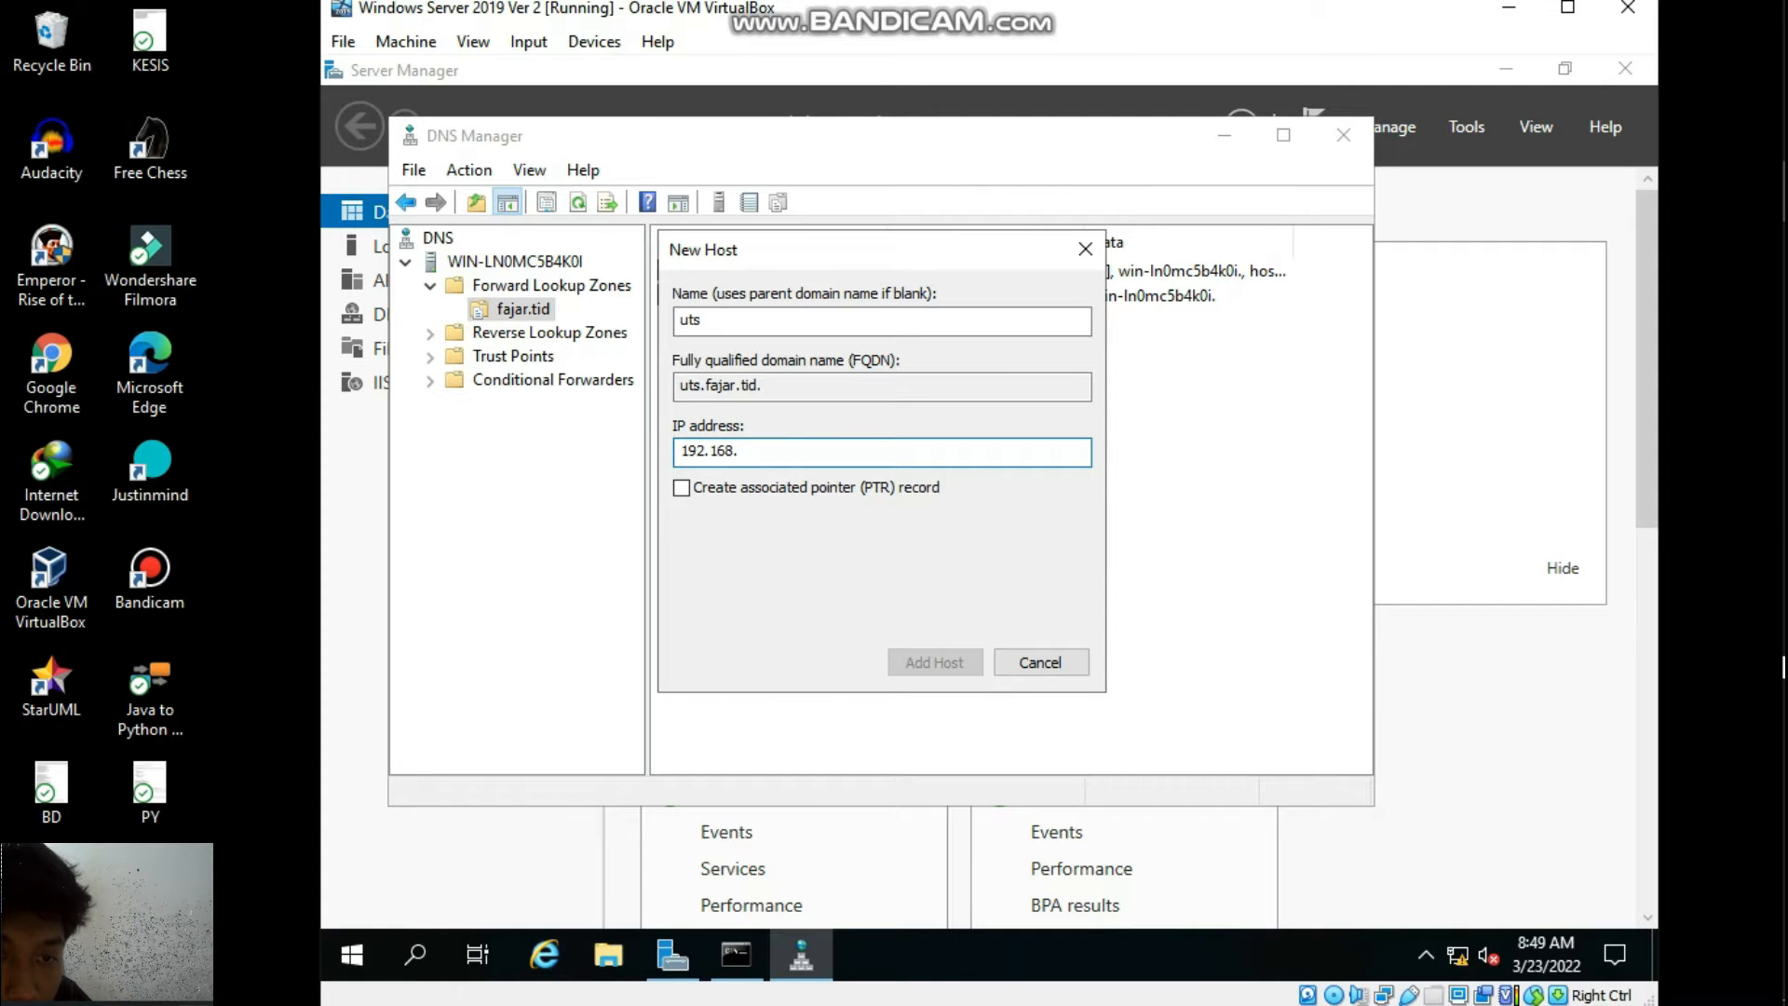
{"action": "type", "text": "9"}
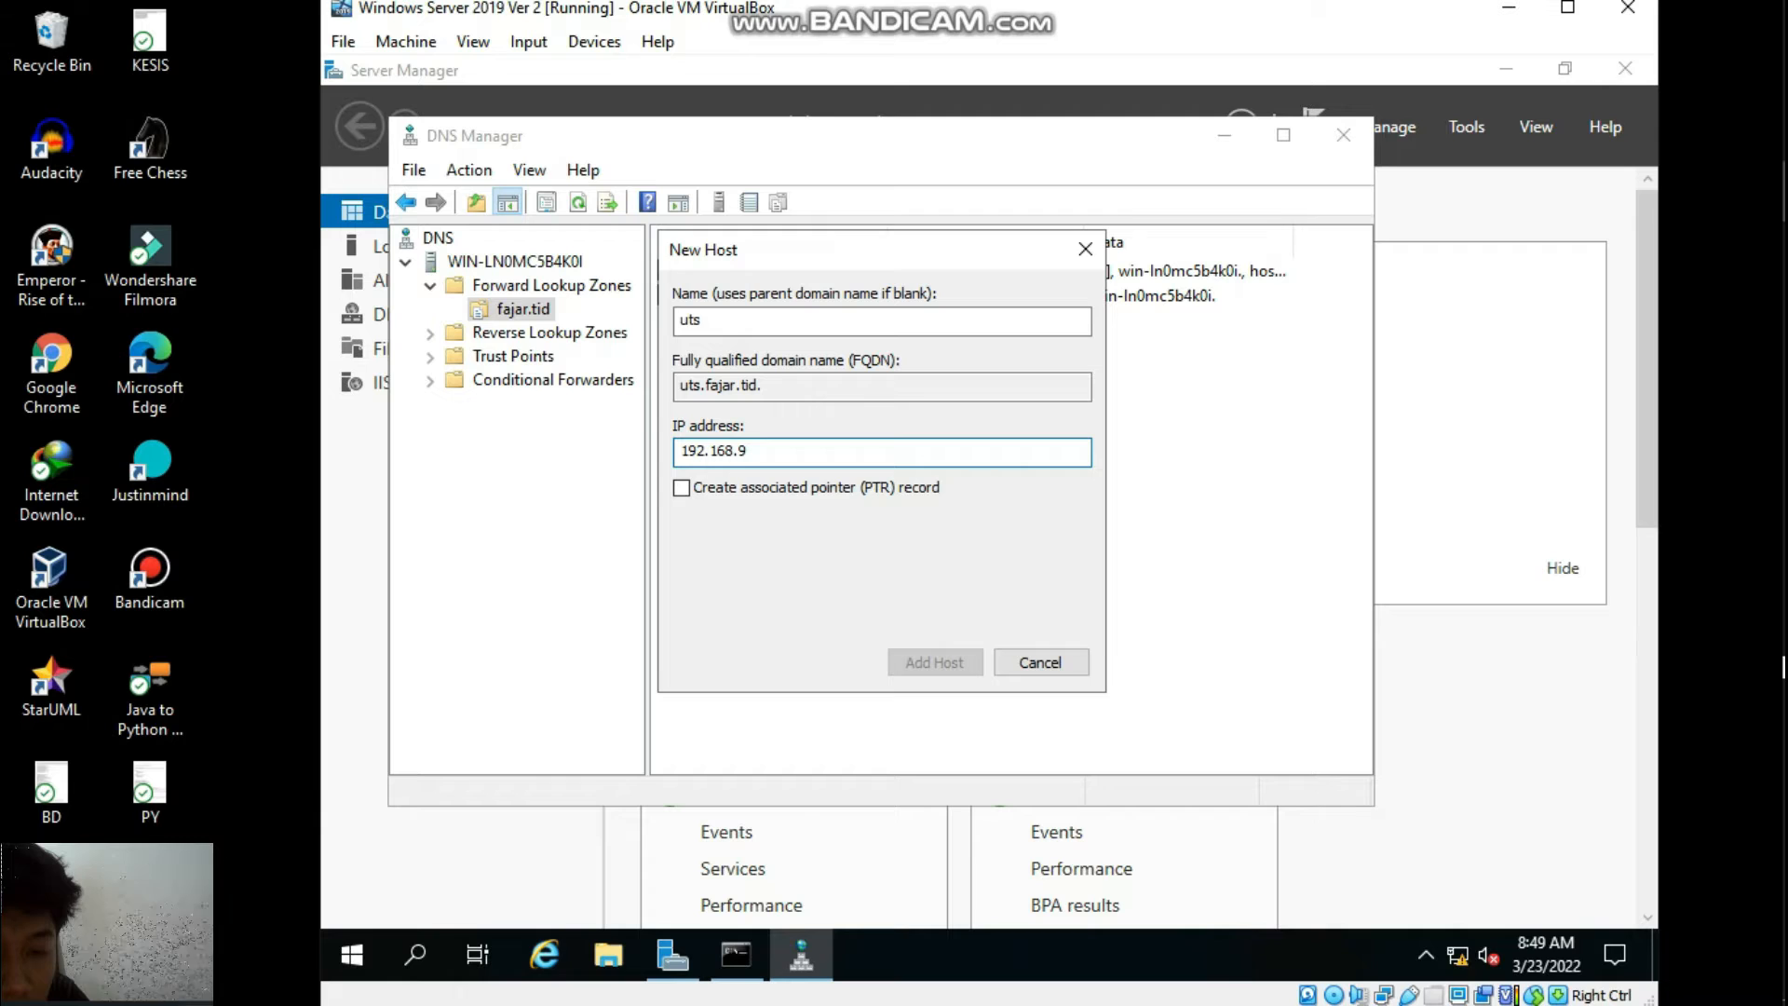
{"action": "key", "text": "BackSpace"}
{"action": "type", "text": "10.11"}
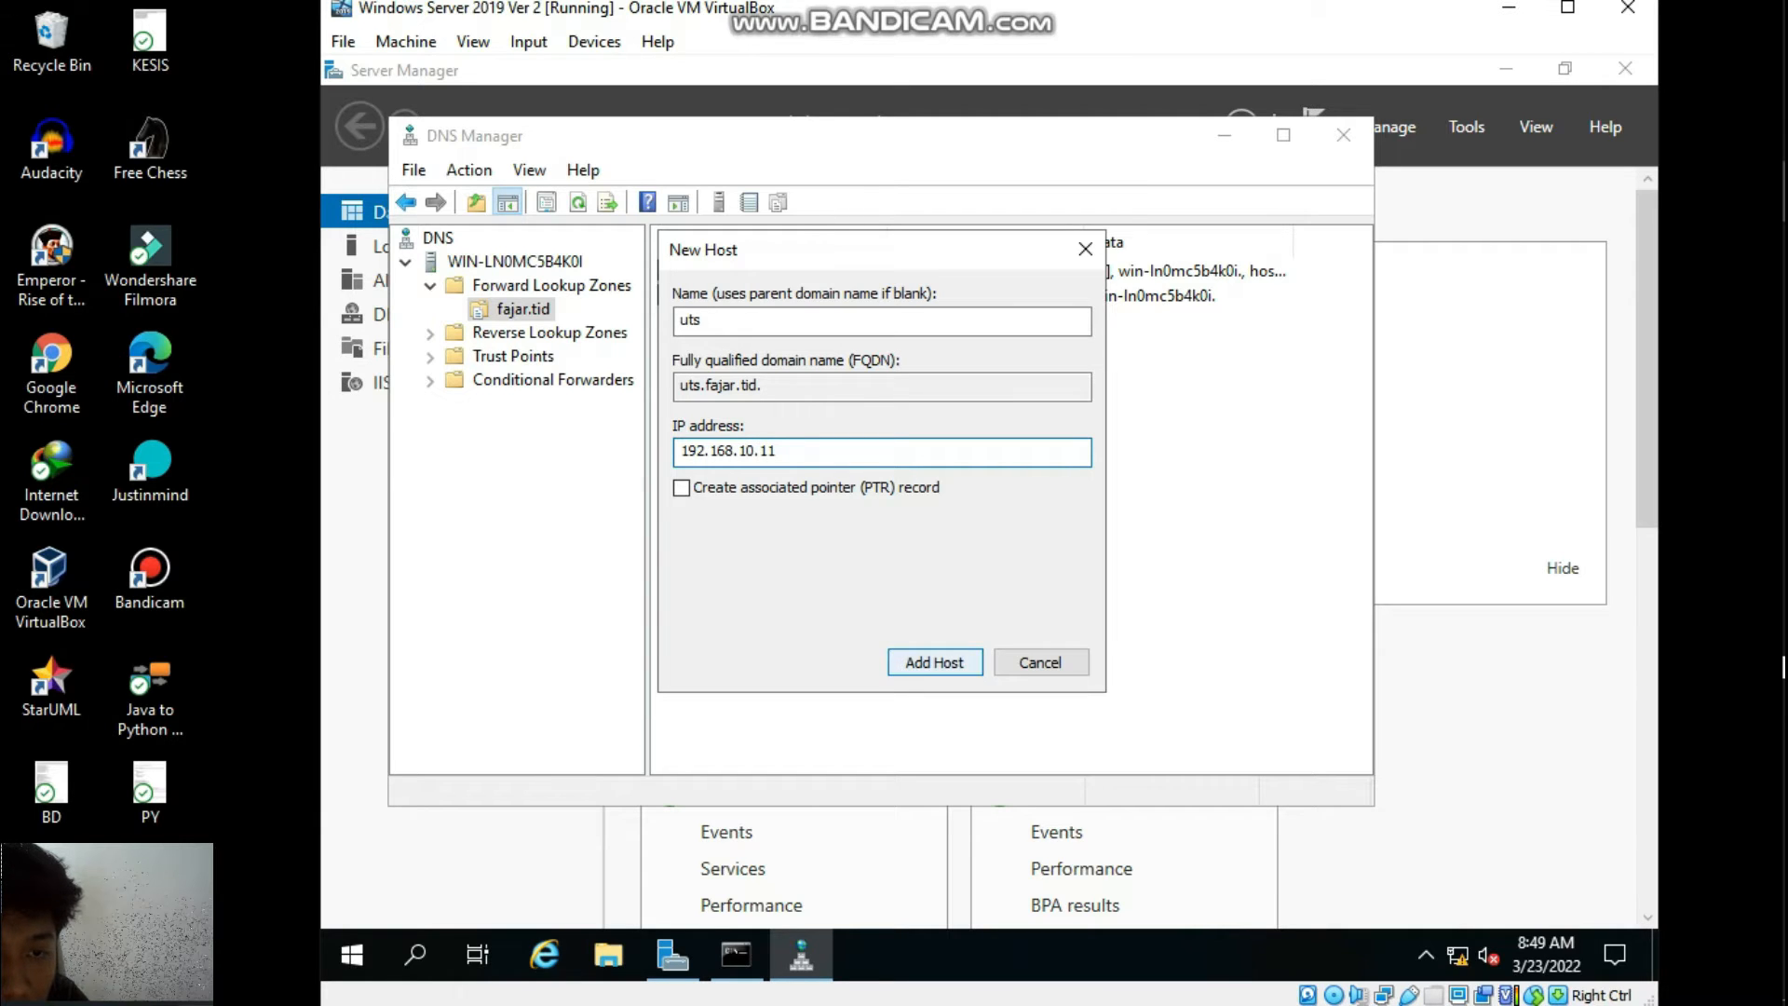
{"action": "key", "text": "Return"}
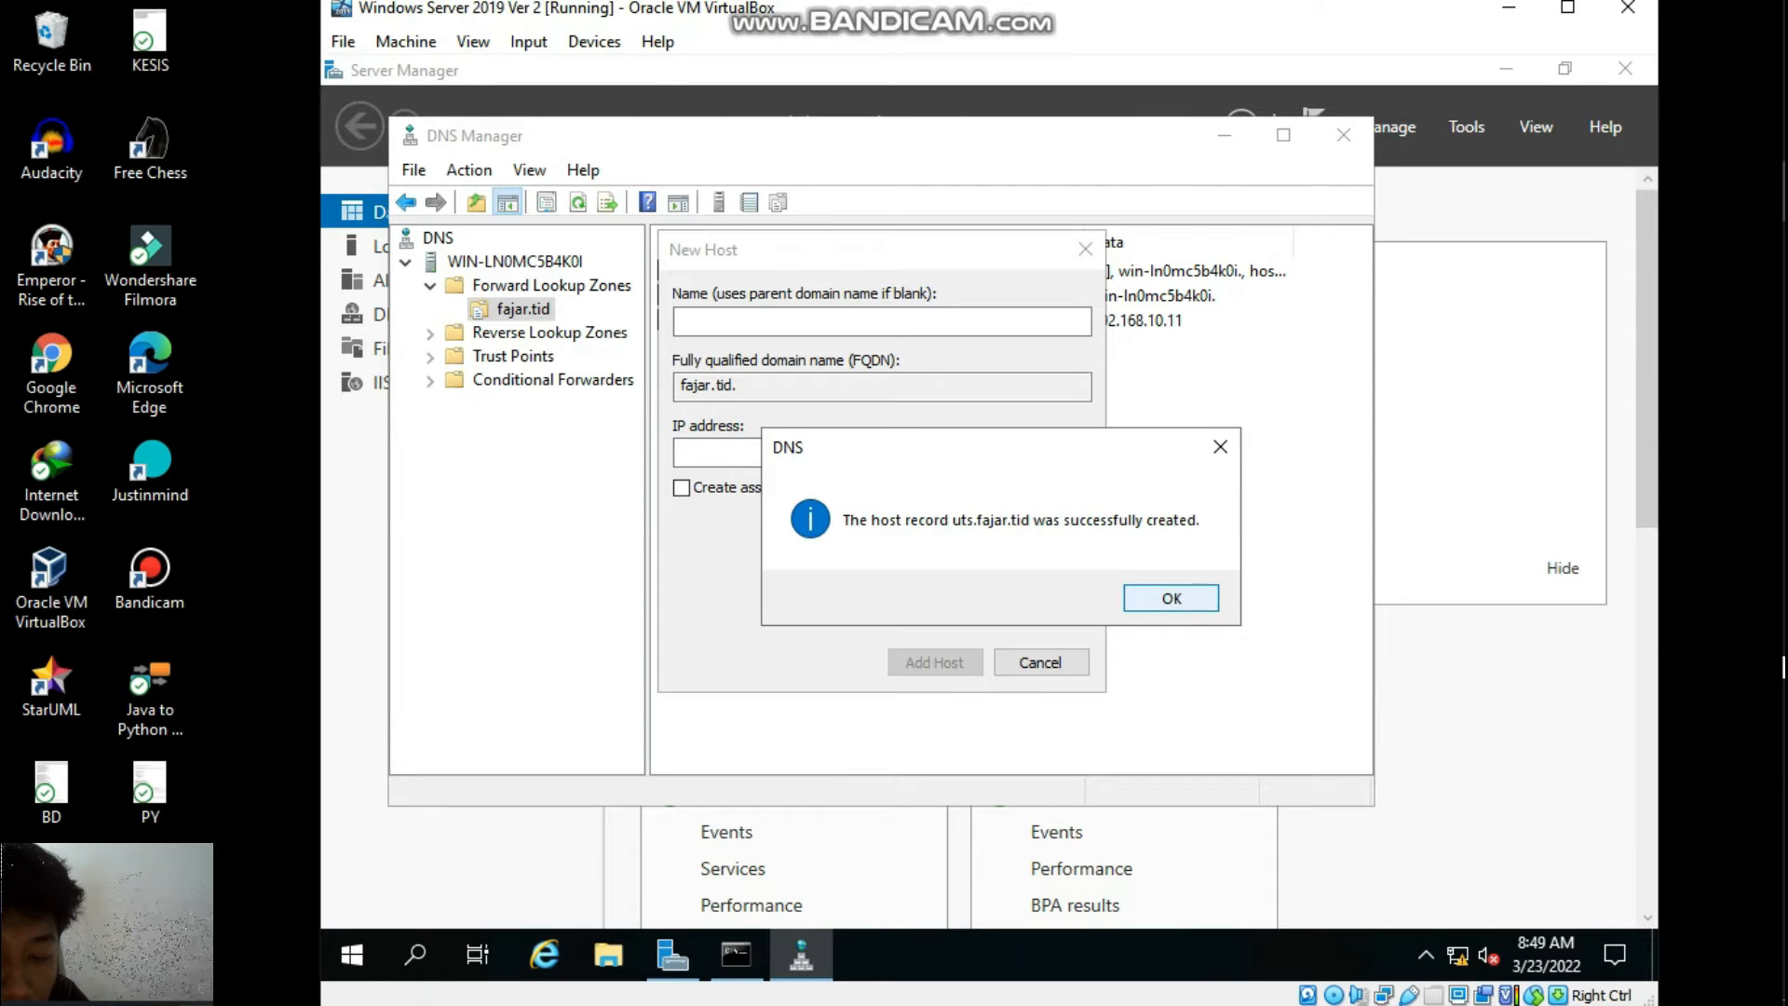
{"action": "key", "text": "Return"}
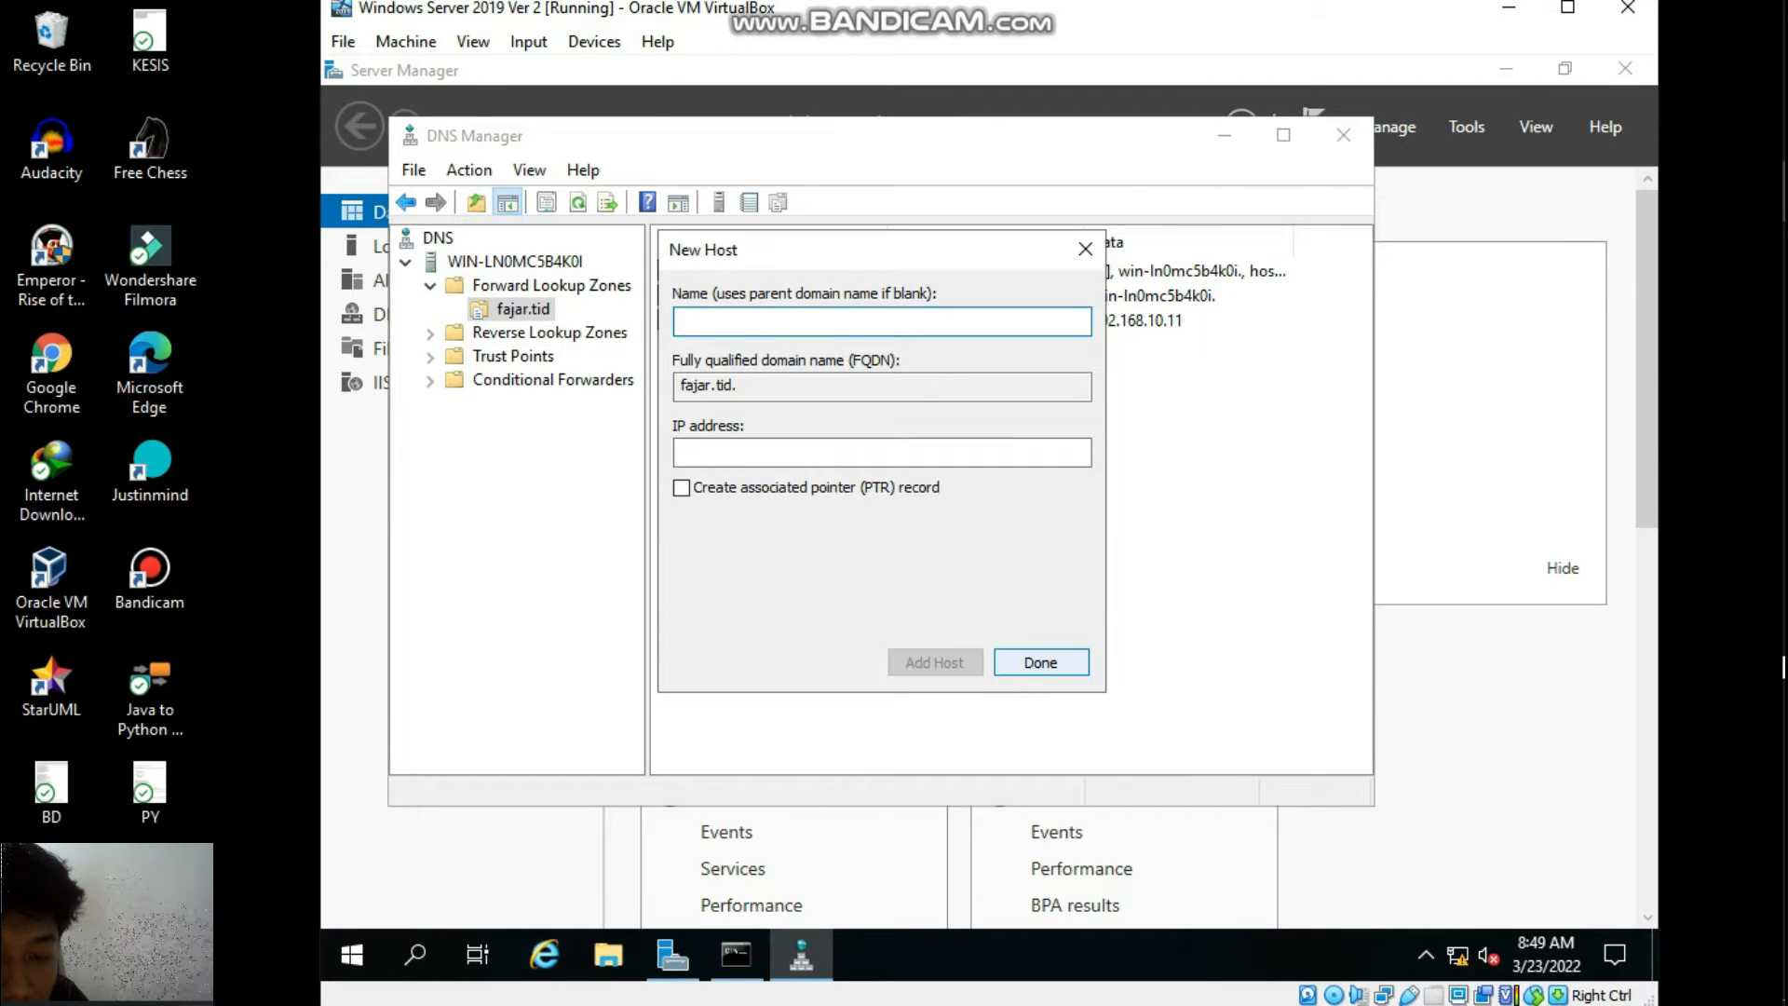
{"action": "key", "text": "Return"}
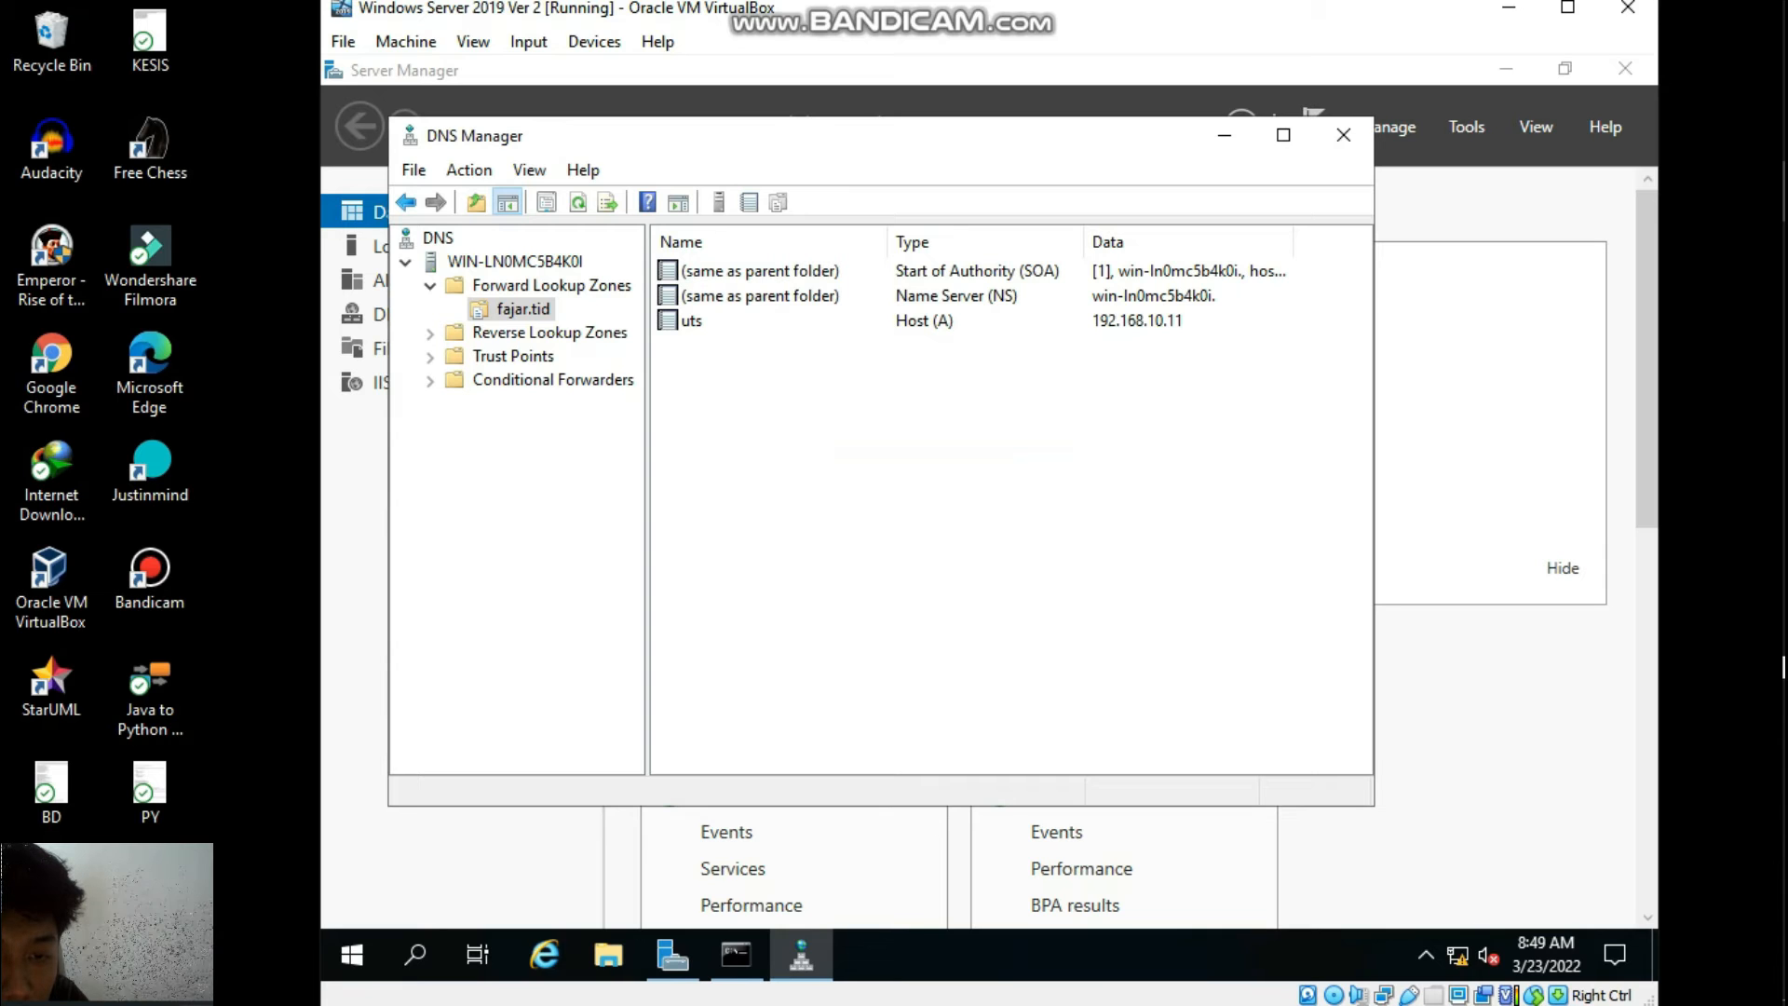
Minimize DNS Manager, then open Internet Information Services (IIS) Manager and expand the local server's Sites node.
{"action": "left_click", "coordinate": [1224, 136]}
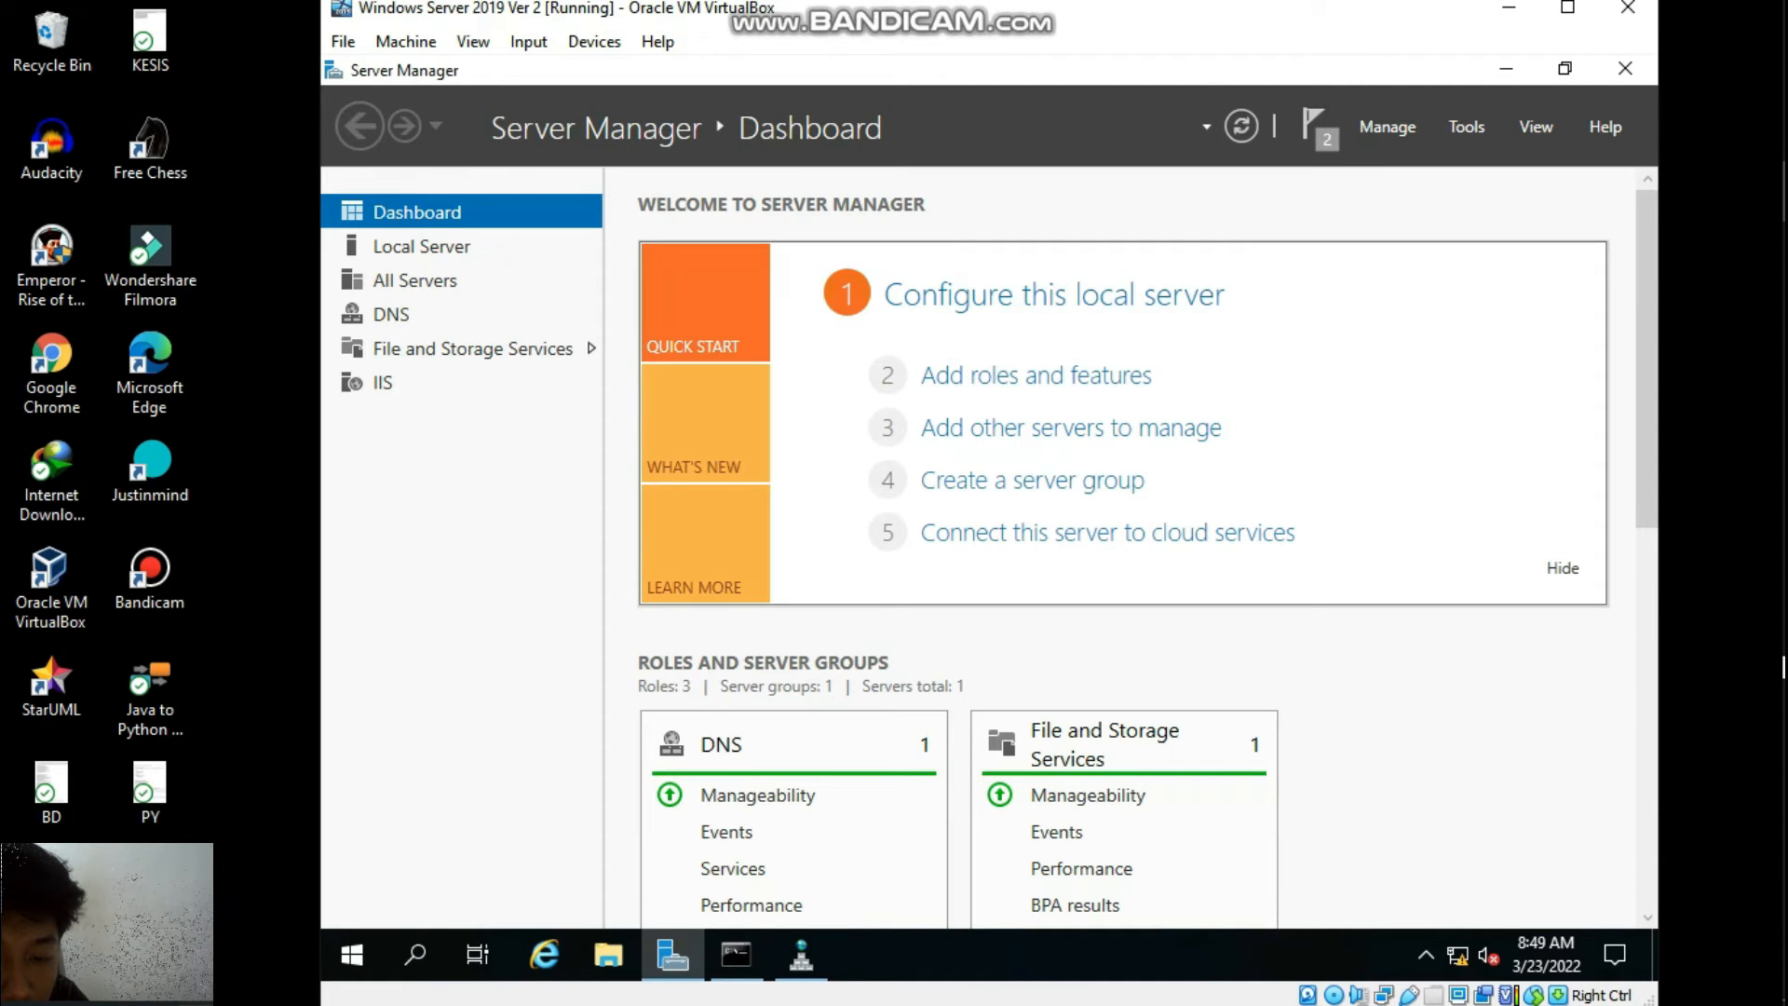
{"action": "left_click", "coordinate": [1467, 127]}
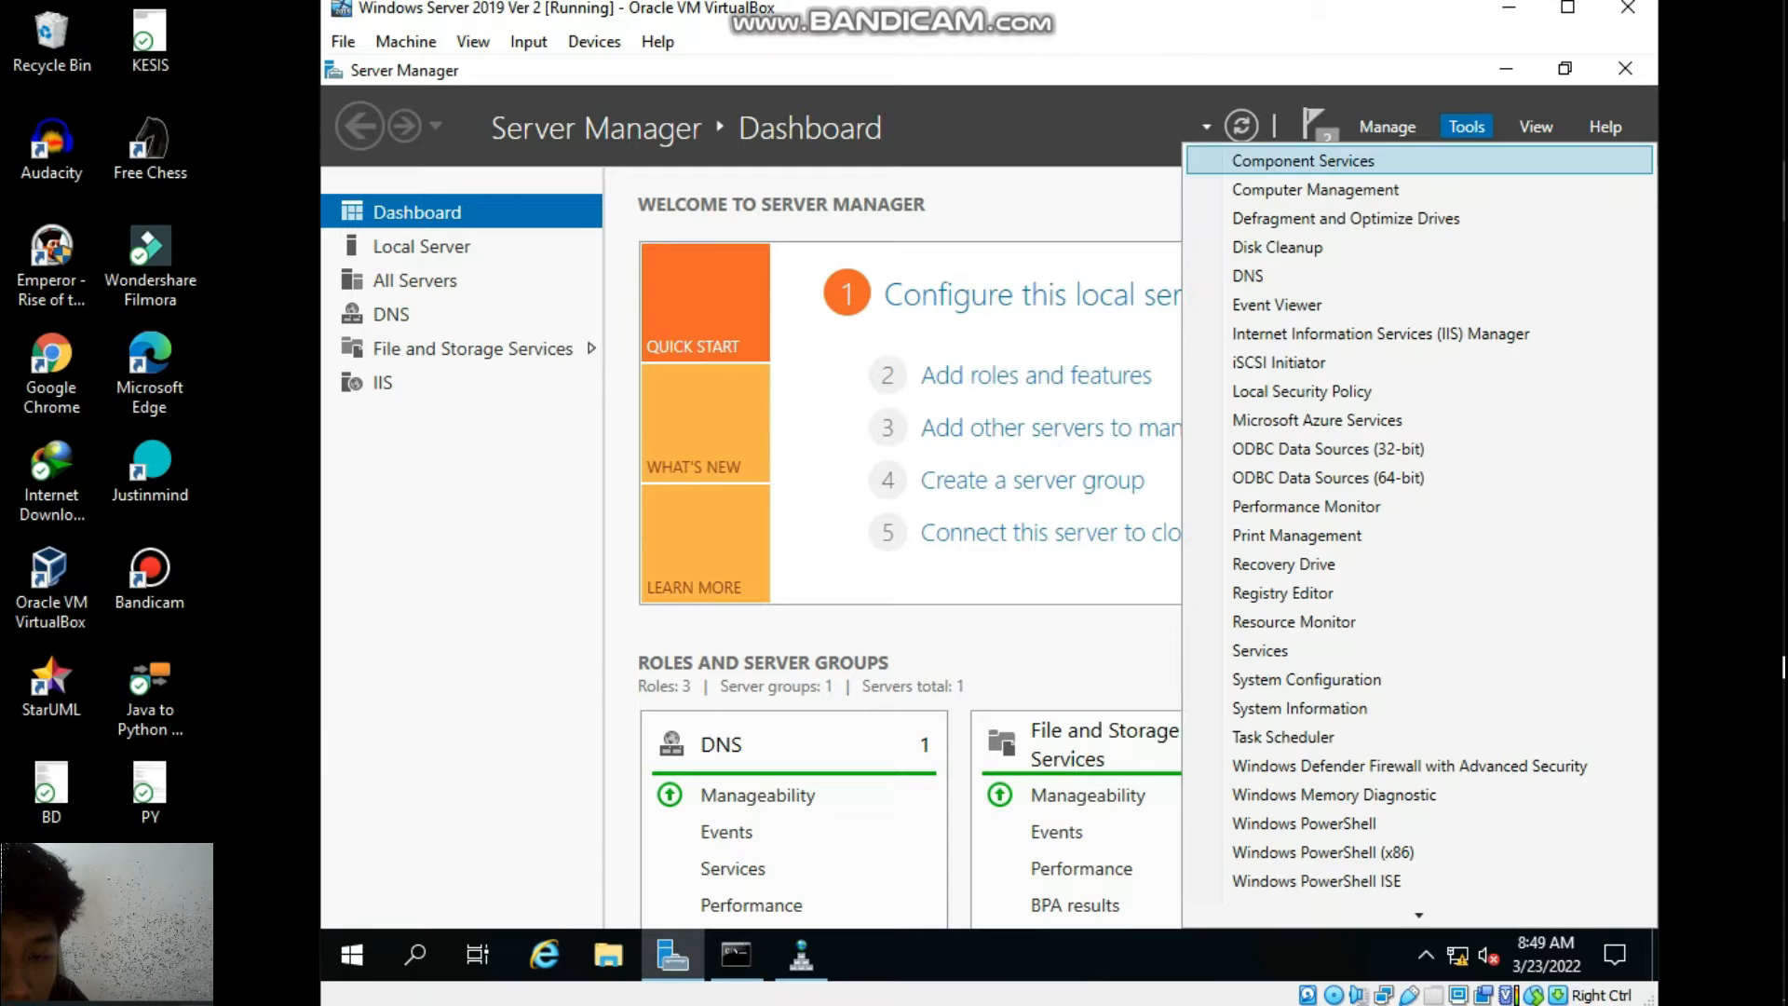
{"action": "left_click", "coordinate": [1380, 333]}
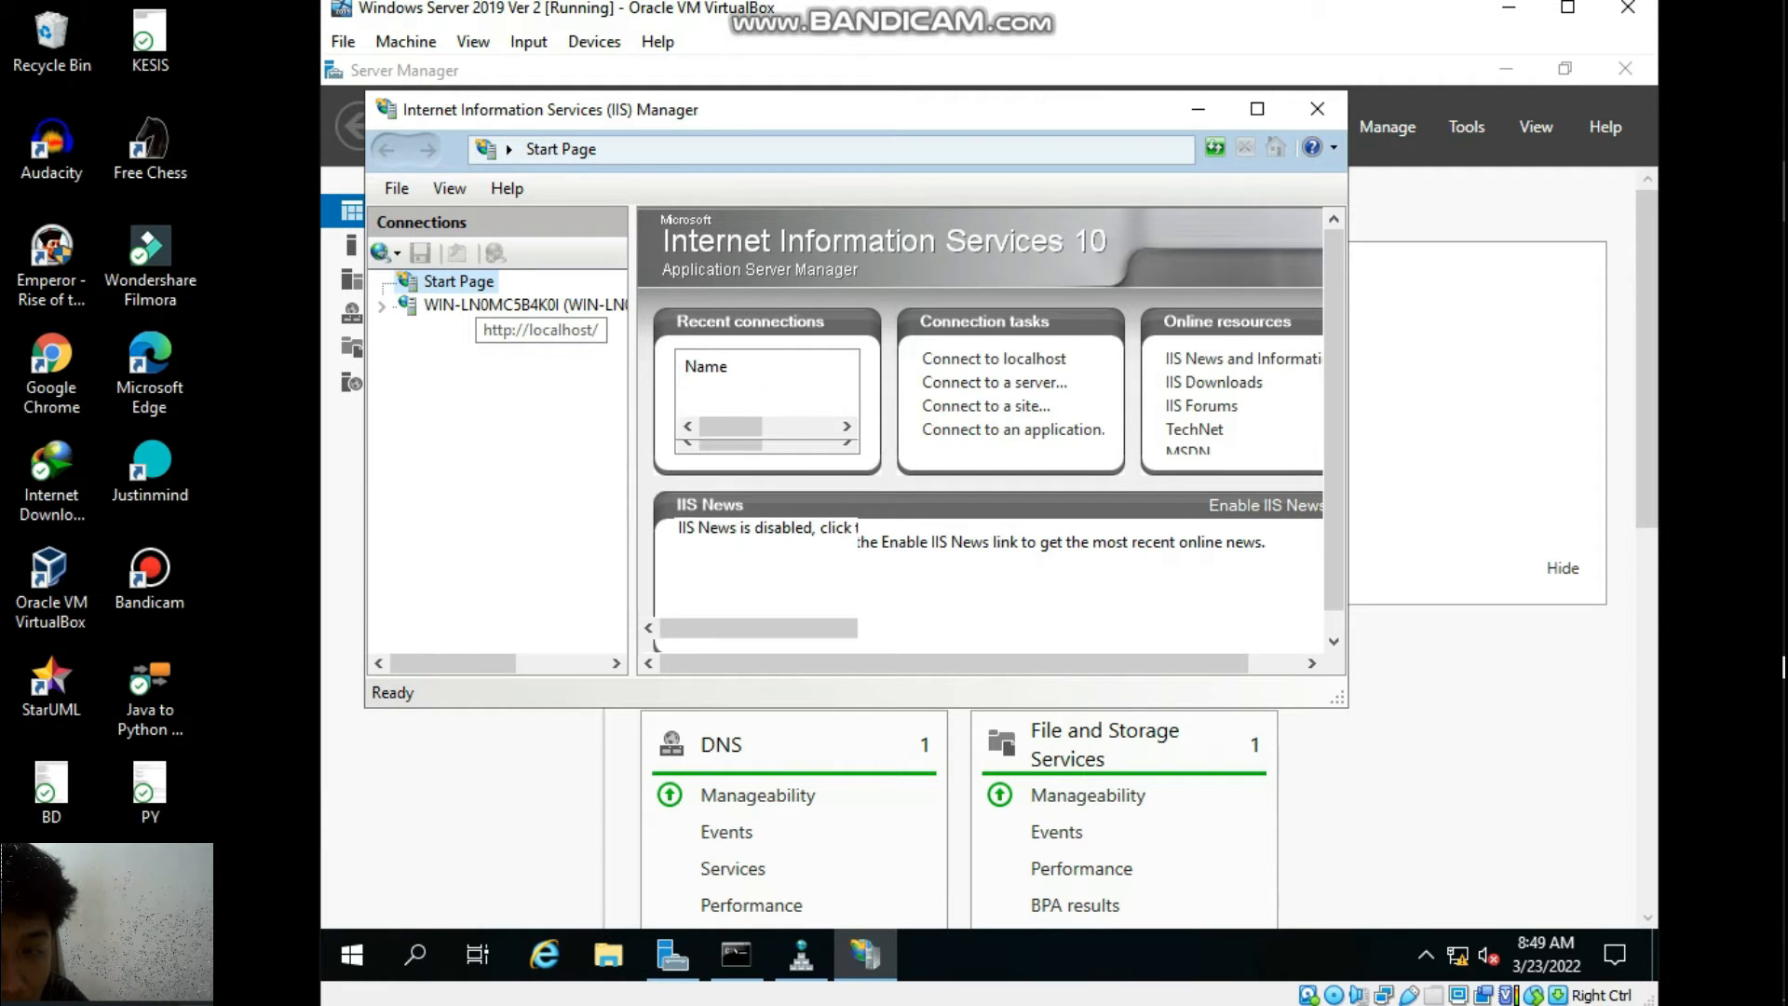
{"action": "left_click_drag", "start_coordinate": [1080, 114], "coordinate": [1217, 109]}
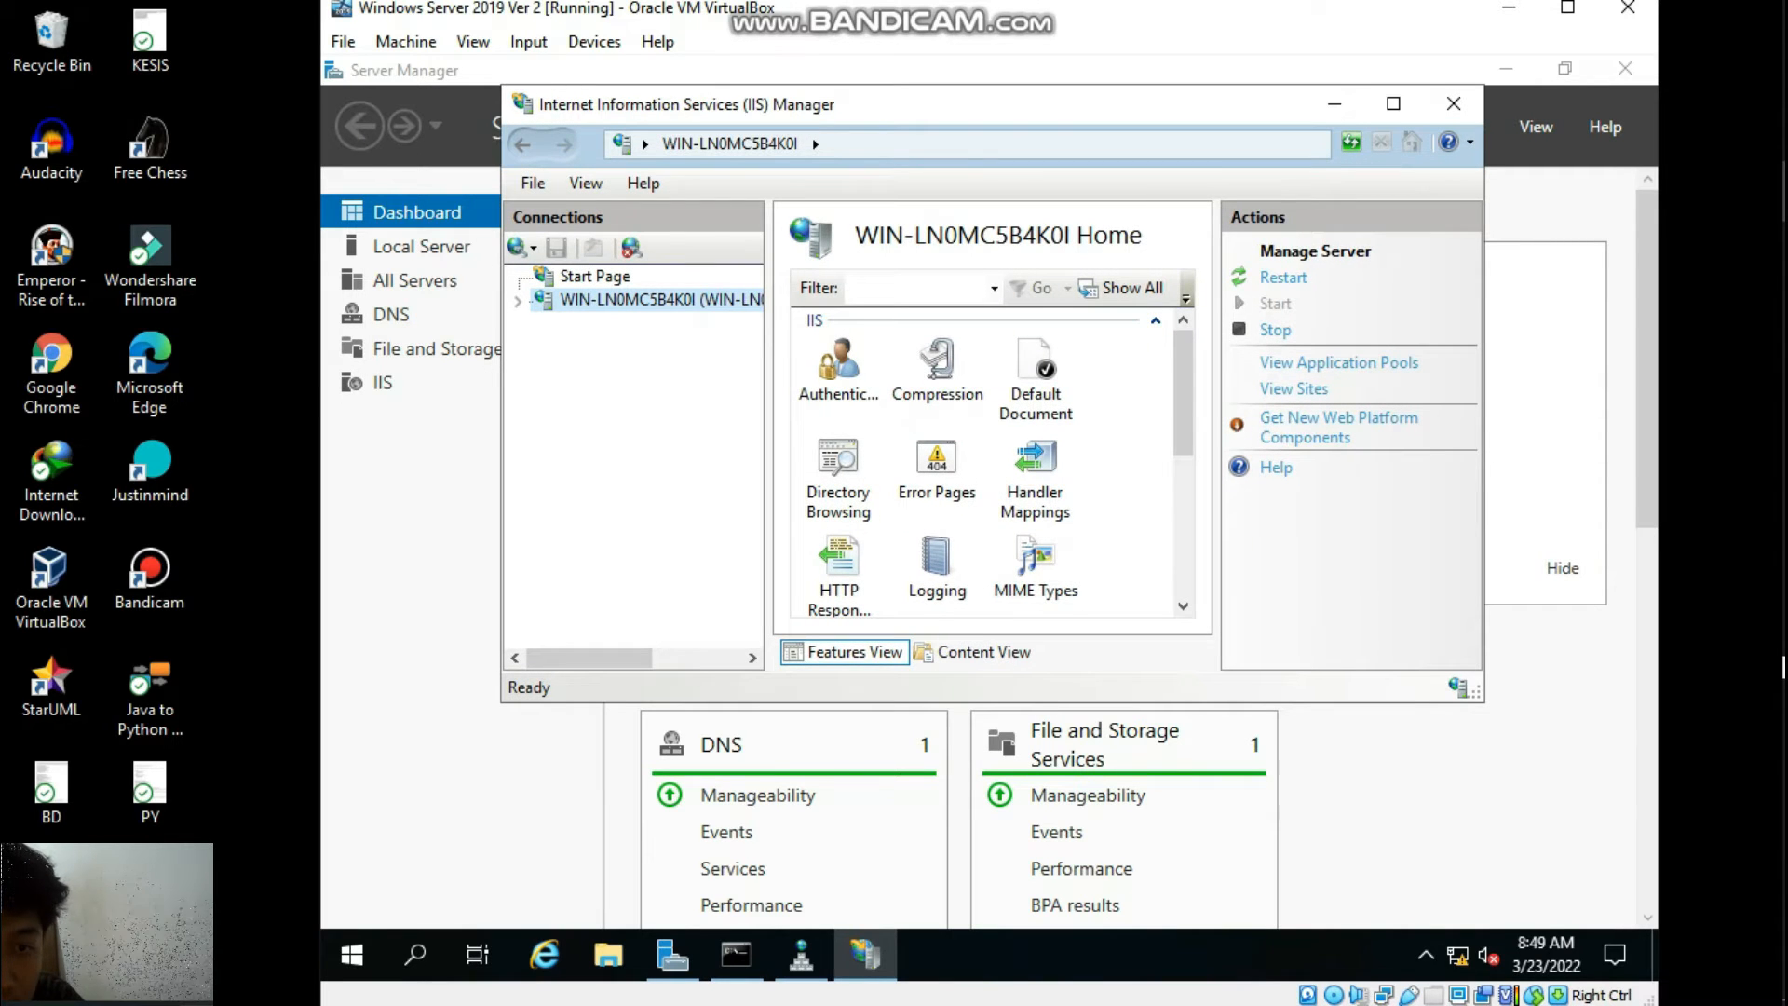
{"action": "left_click", "coordinate": [518, 300]}
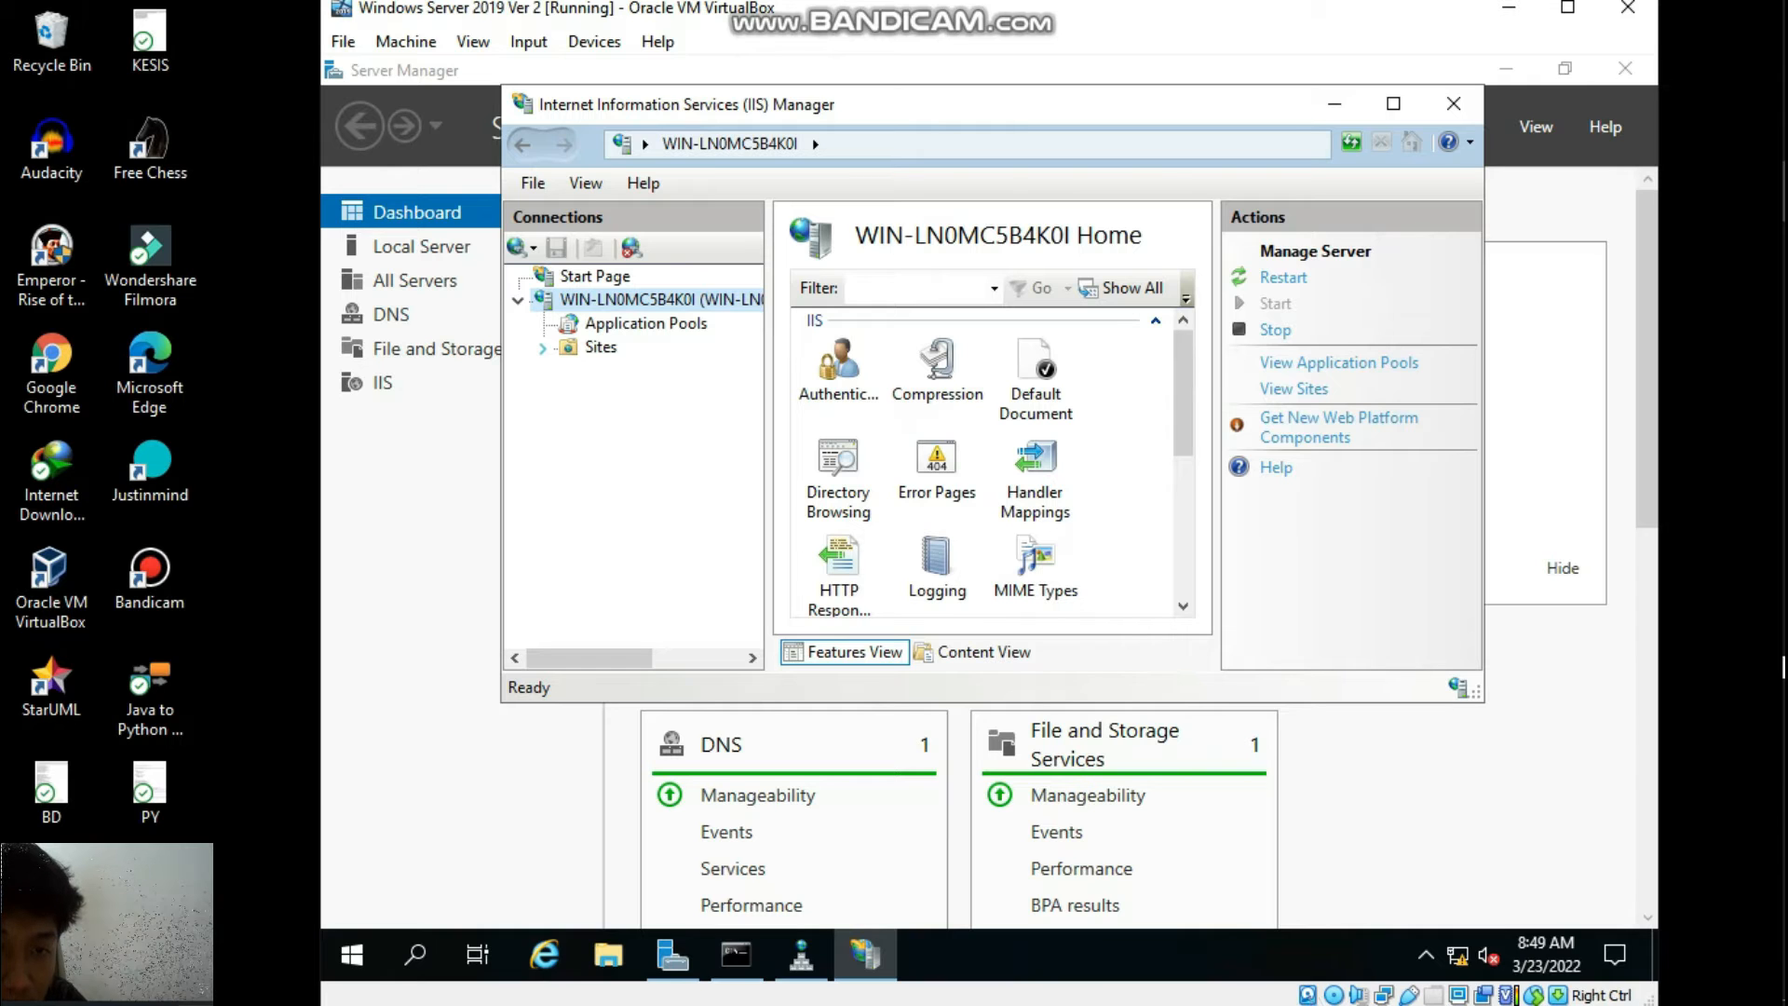
{"action": "left_click", "coordinate": [542, 348]}
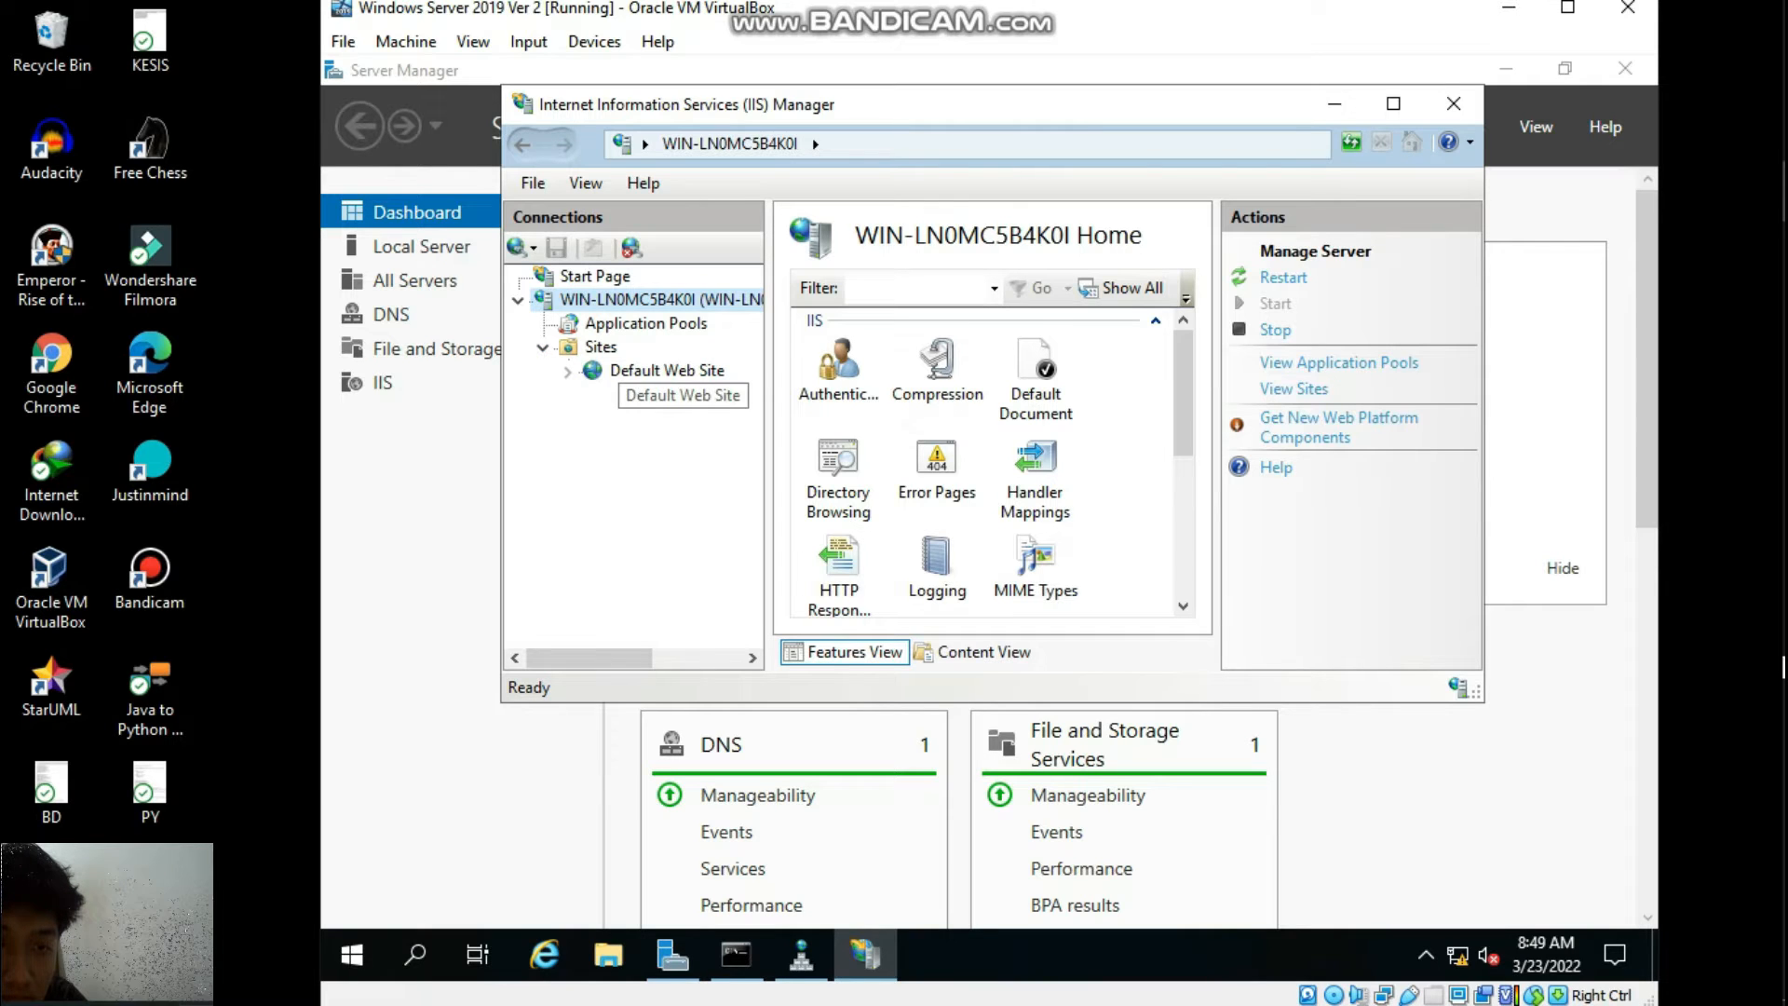
Start adding a new website under Sites and name it fajar.
{"action": "right_click", "coordinate": [600, 352]}
{"action": "left_click", "coordinate": [697, 369]}
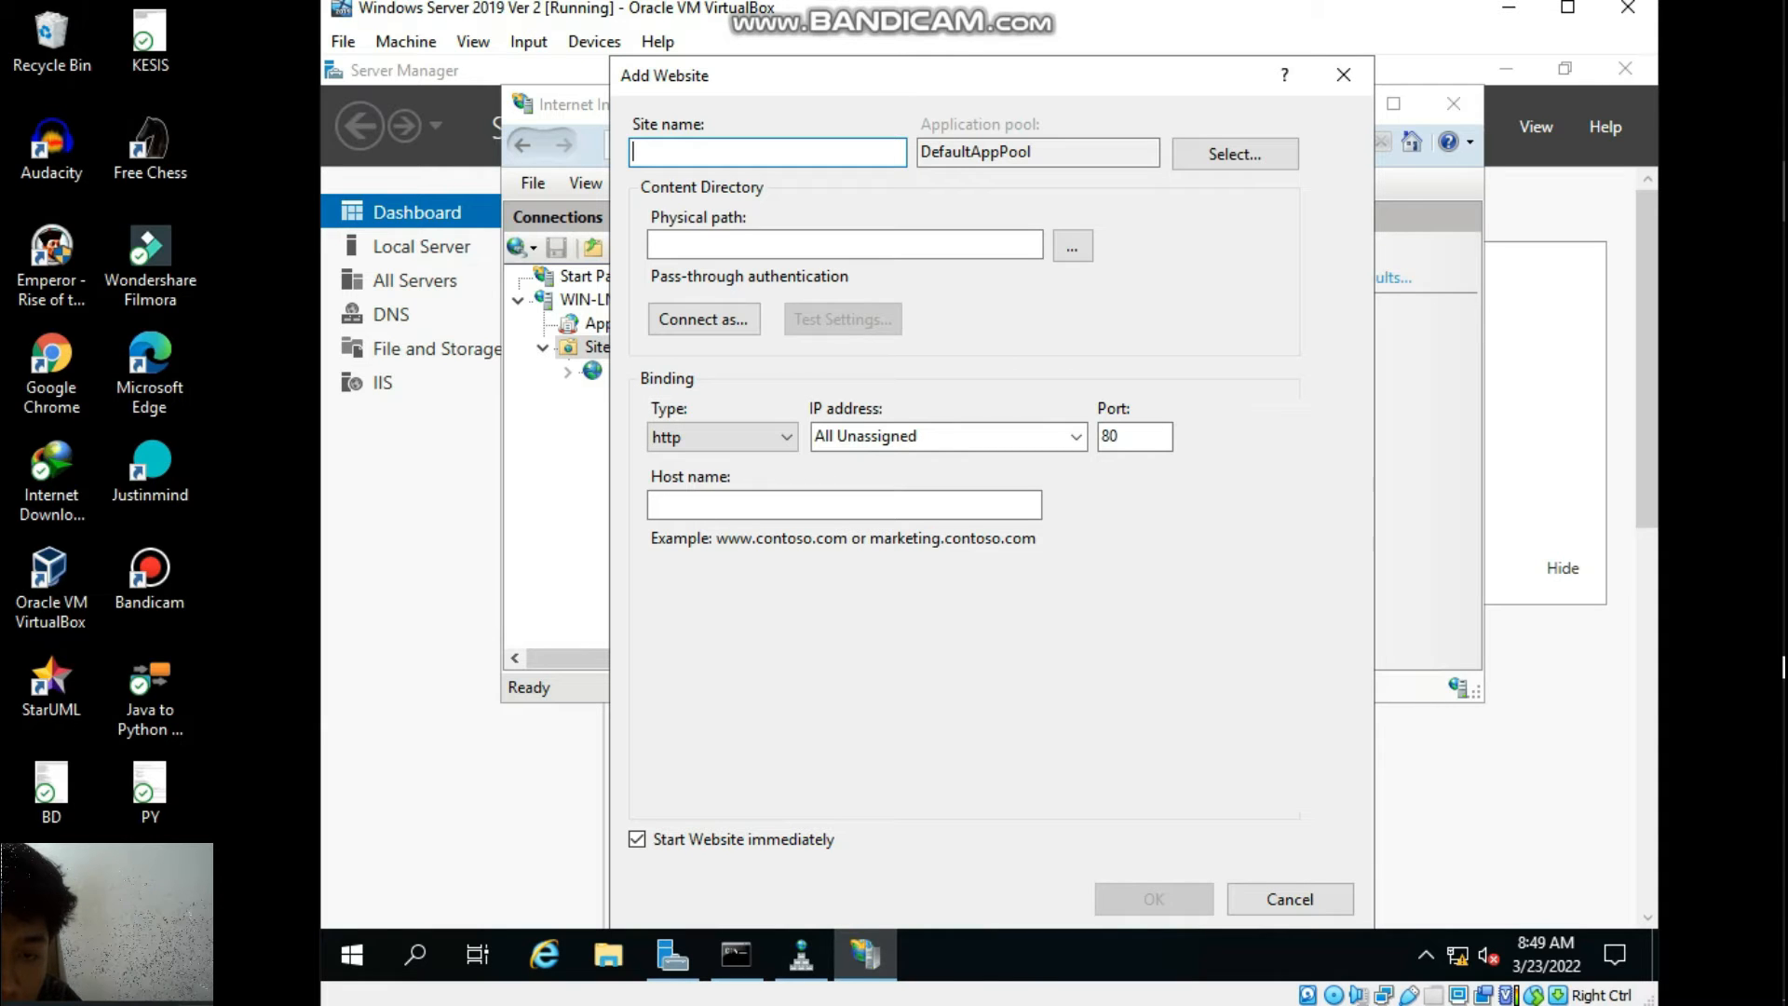
{"action": "type", "text": "d"}
{"action": "key", "text": "BackSpace"}
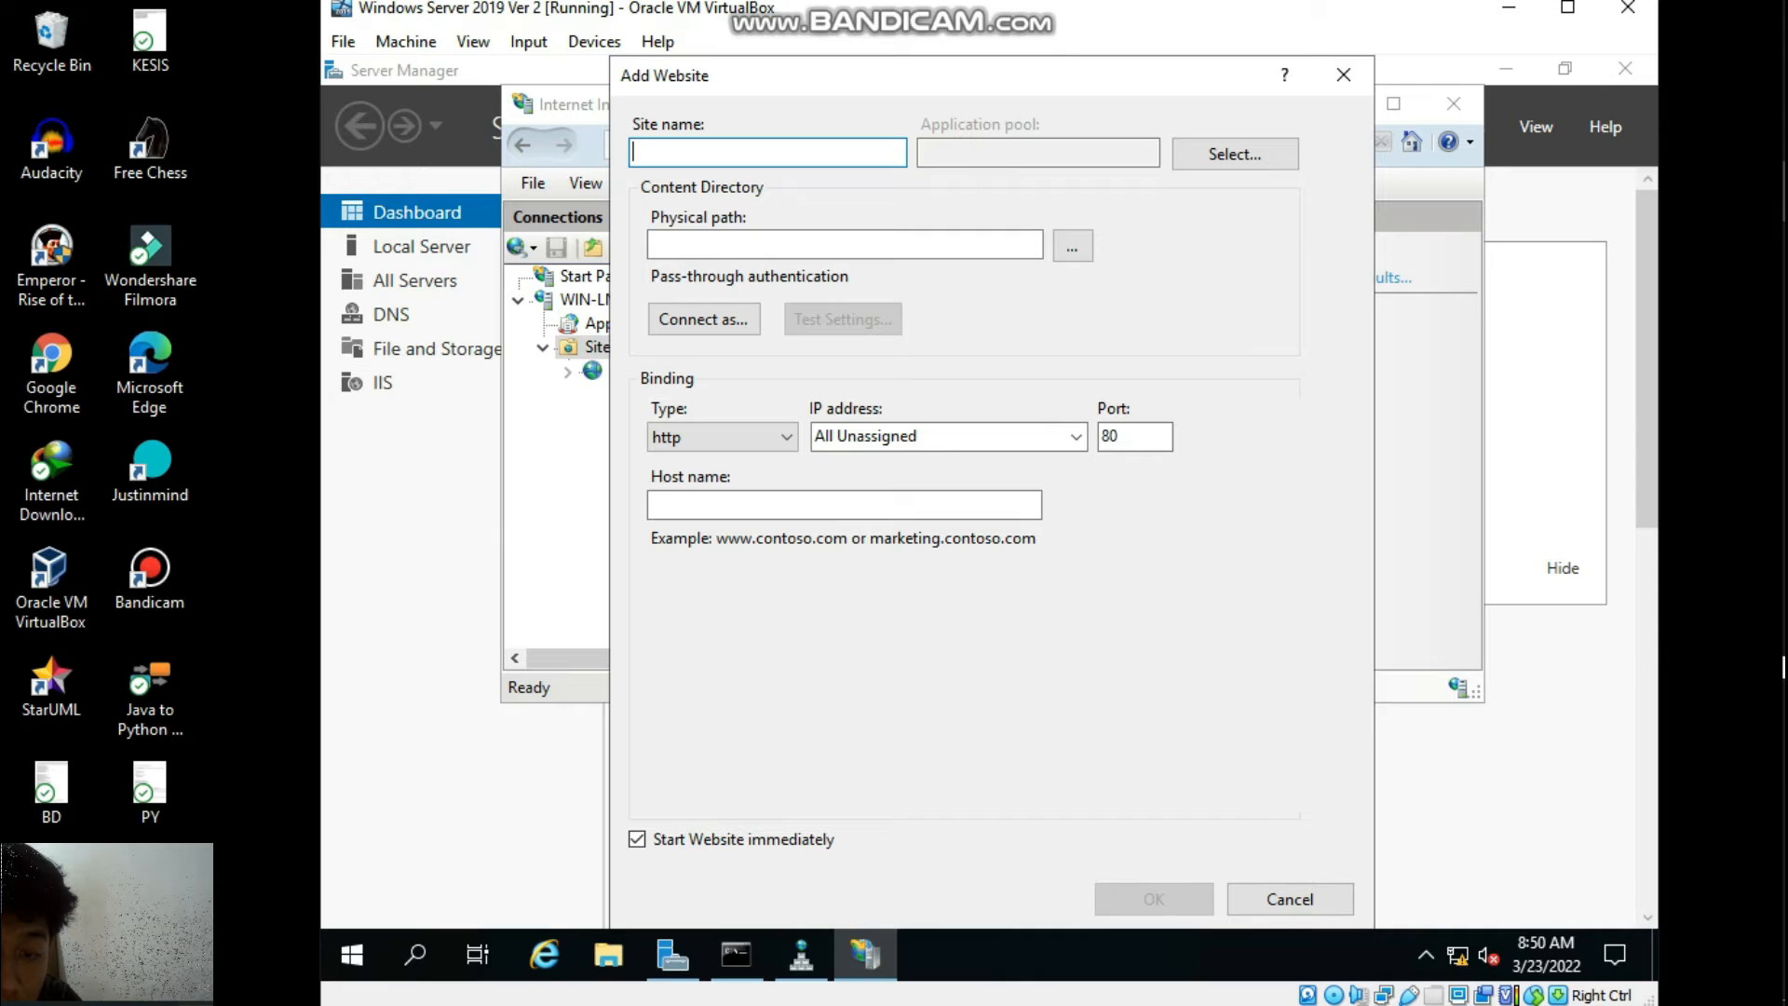
{"action": "type", "text": "fajar"}
Browse for the site's physical path, create a folder named fajar inside Documents, and accept the folder selection.
{"action": "left_click", "coordinate": [845, 245]}
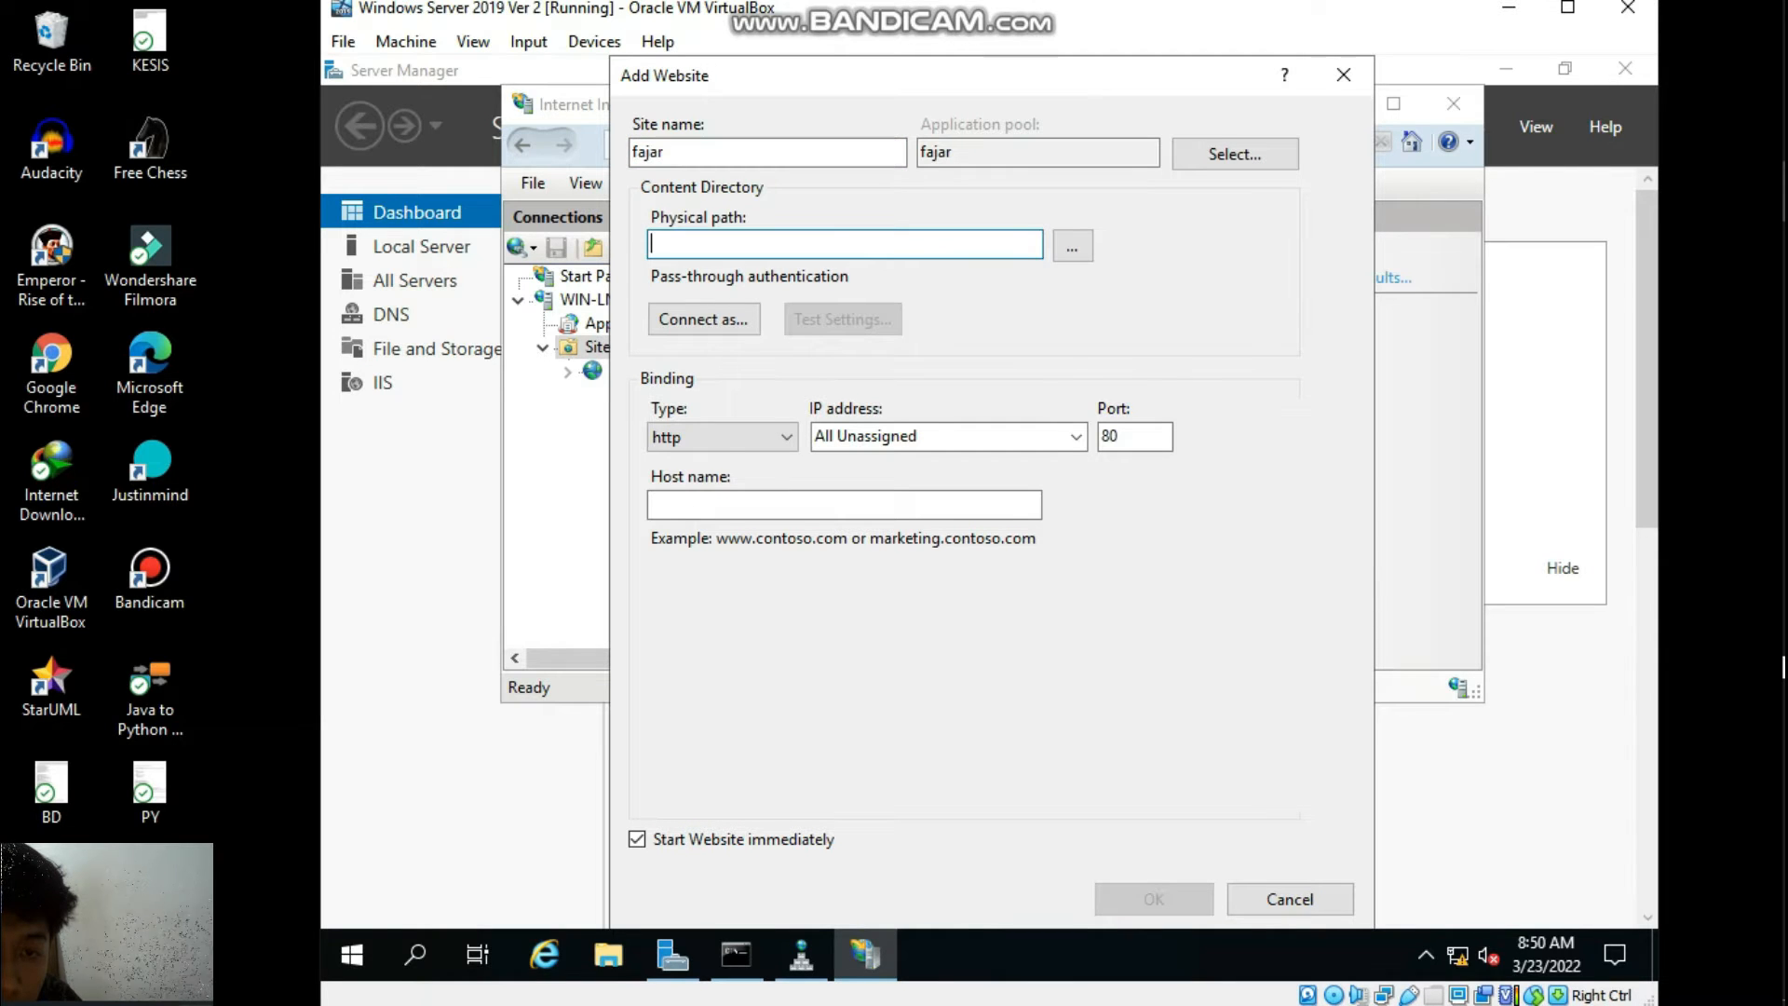
{"action": "left_click", "coordinate": [1073, 246]}
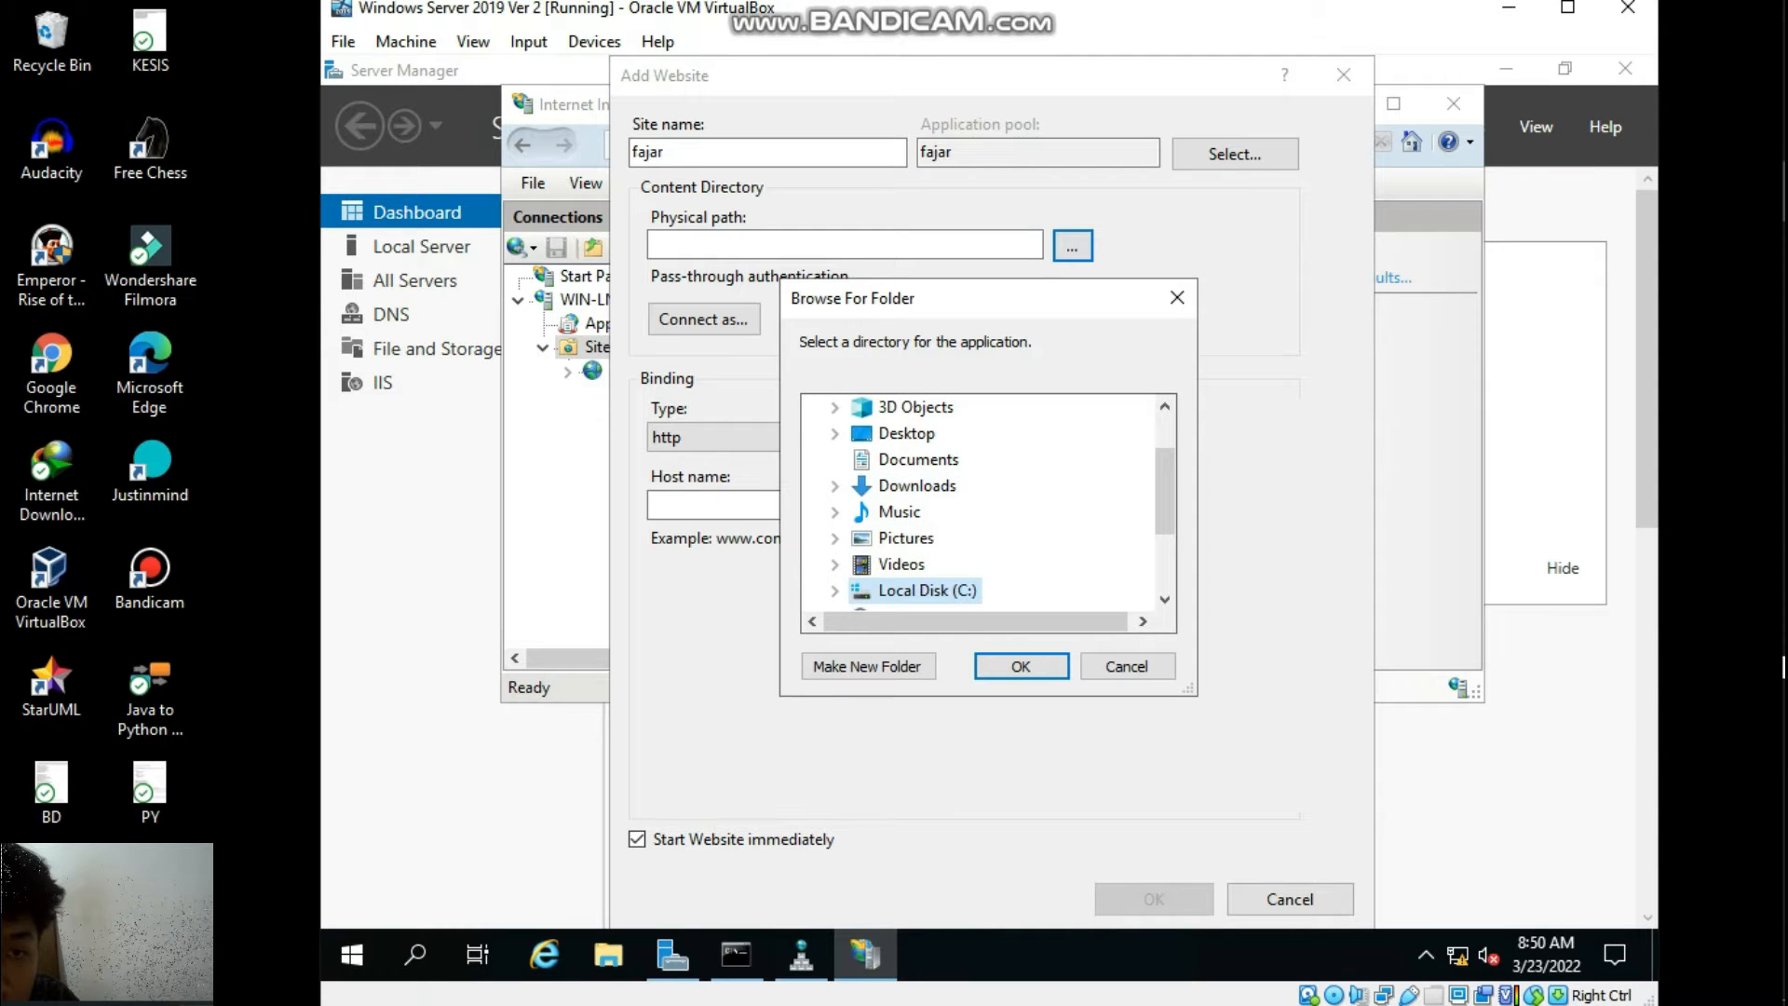
{"action": "left_click", "coordinate": [918, 460]}
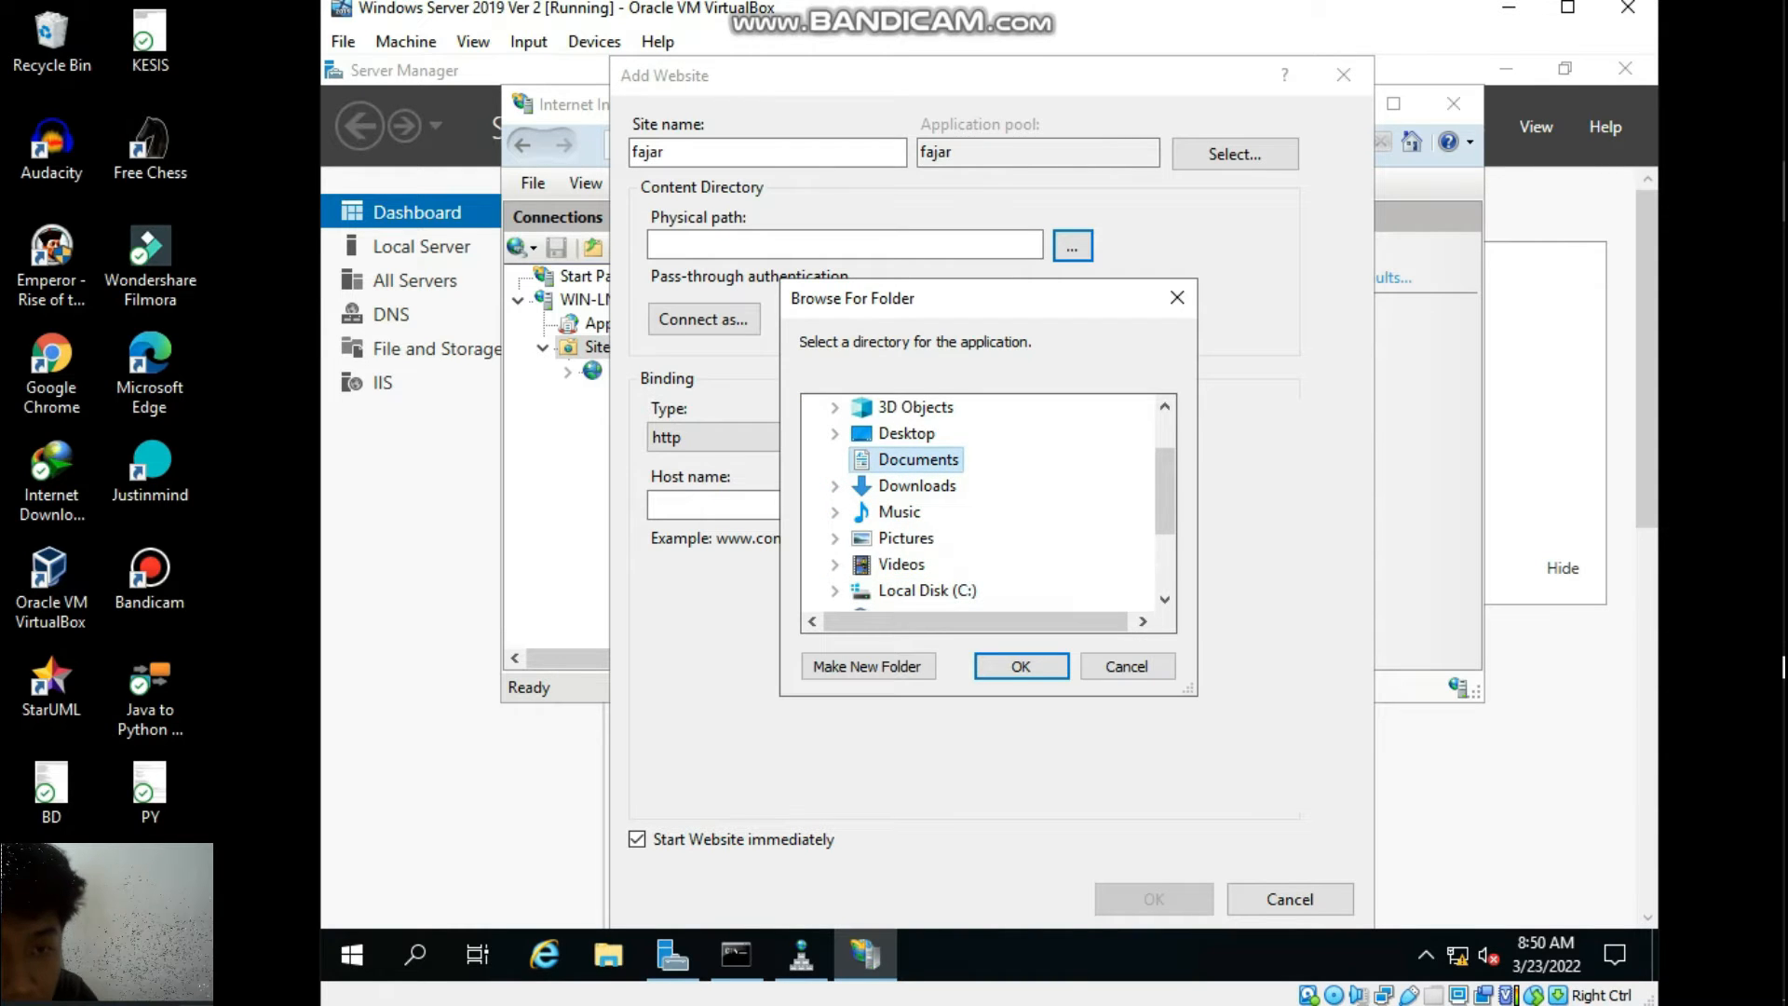
{"action": "right_click", "coordinate": [907, 458]}
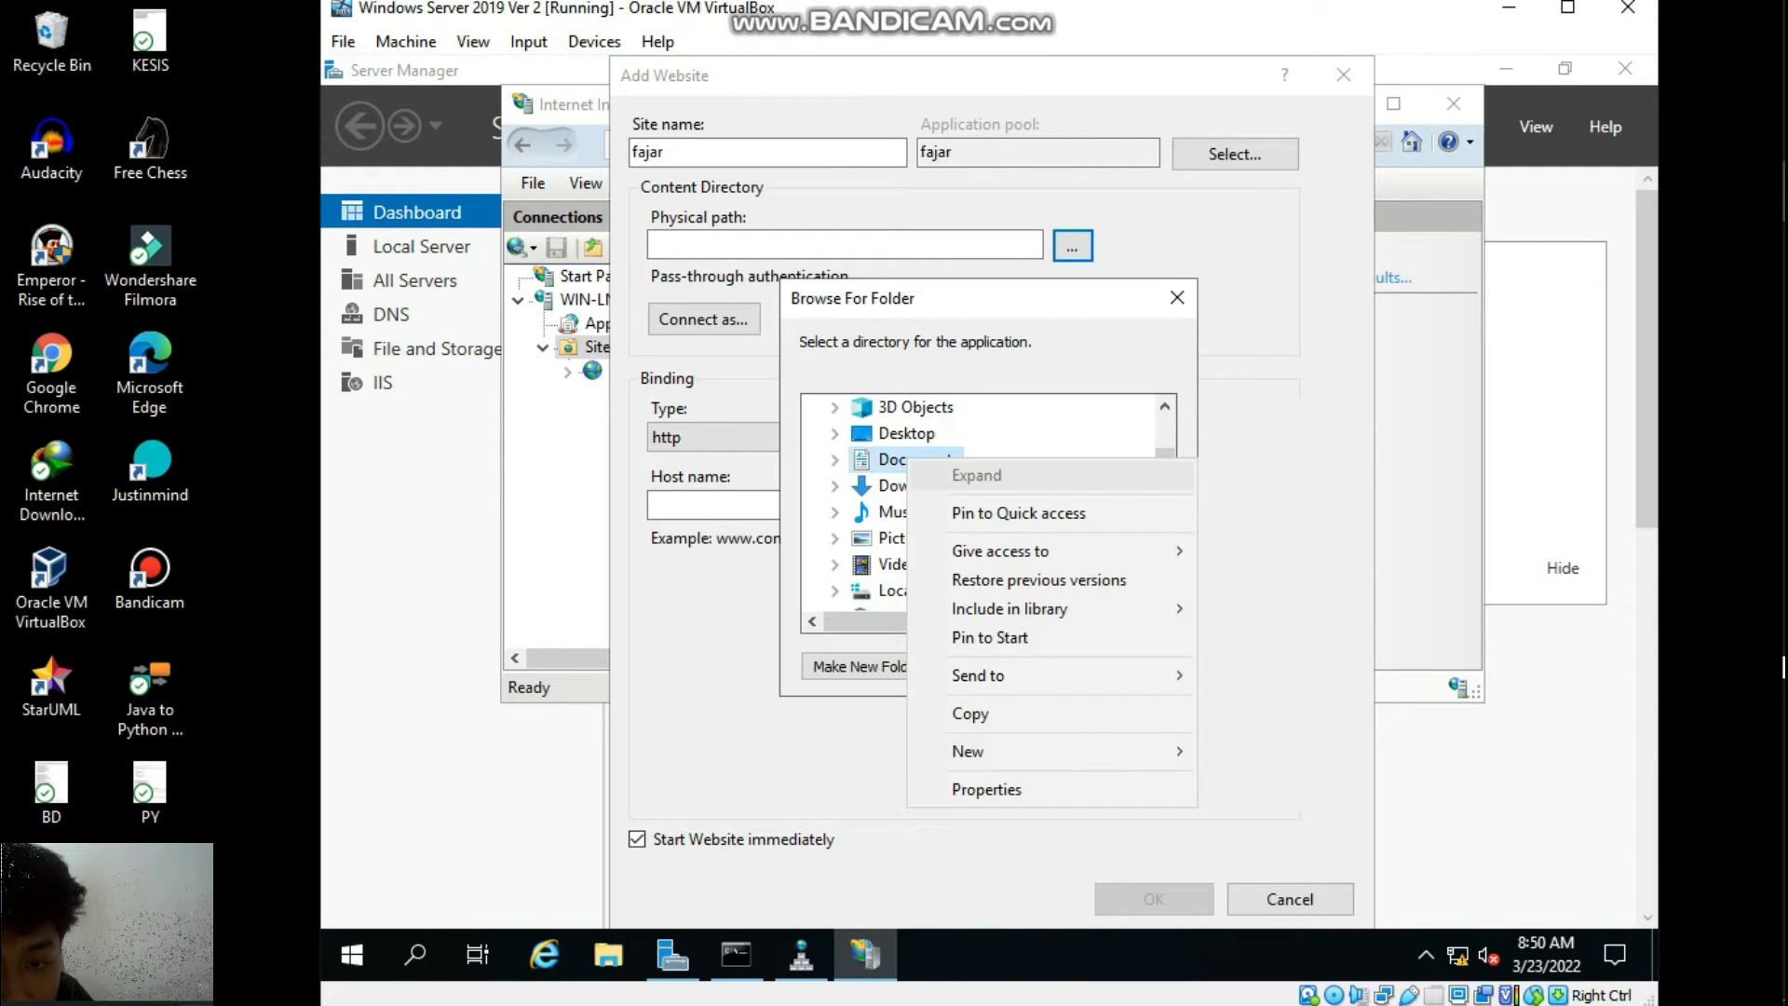
{"action": "mouse_move", "coordinate": [969, 750]}
{"action": "left_click", "coordinate": [1239, 751]}
{"action": "type", "text": "fajar"}
{"action": "left_click", "coordinate": [1022, 665]}
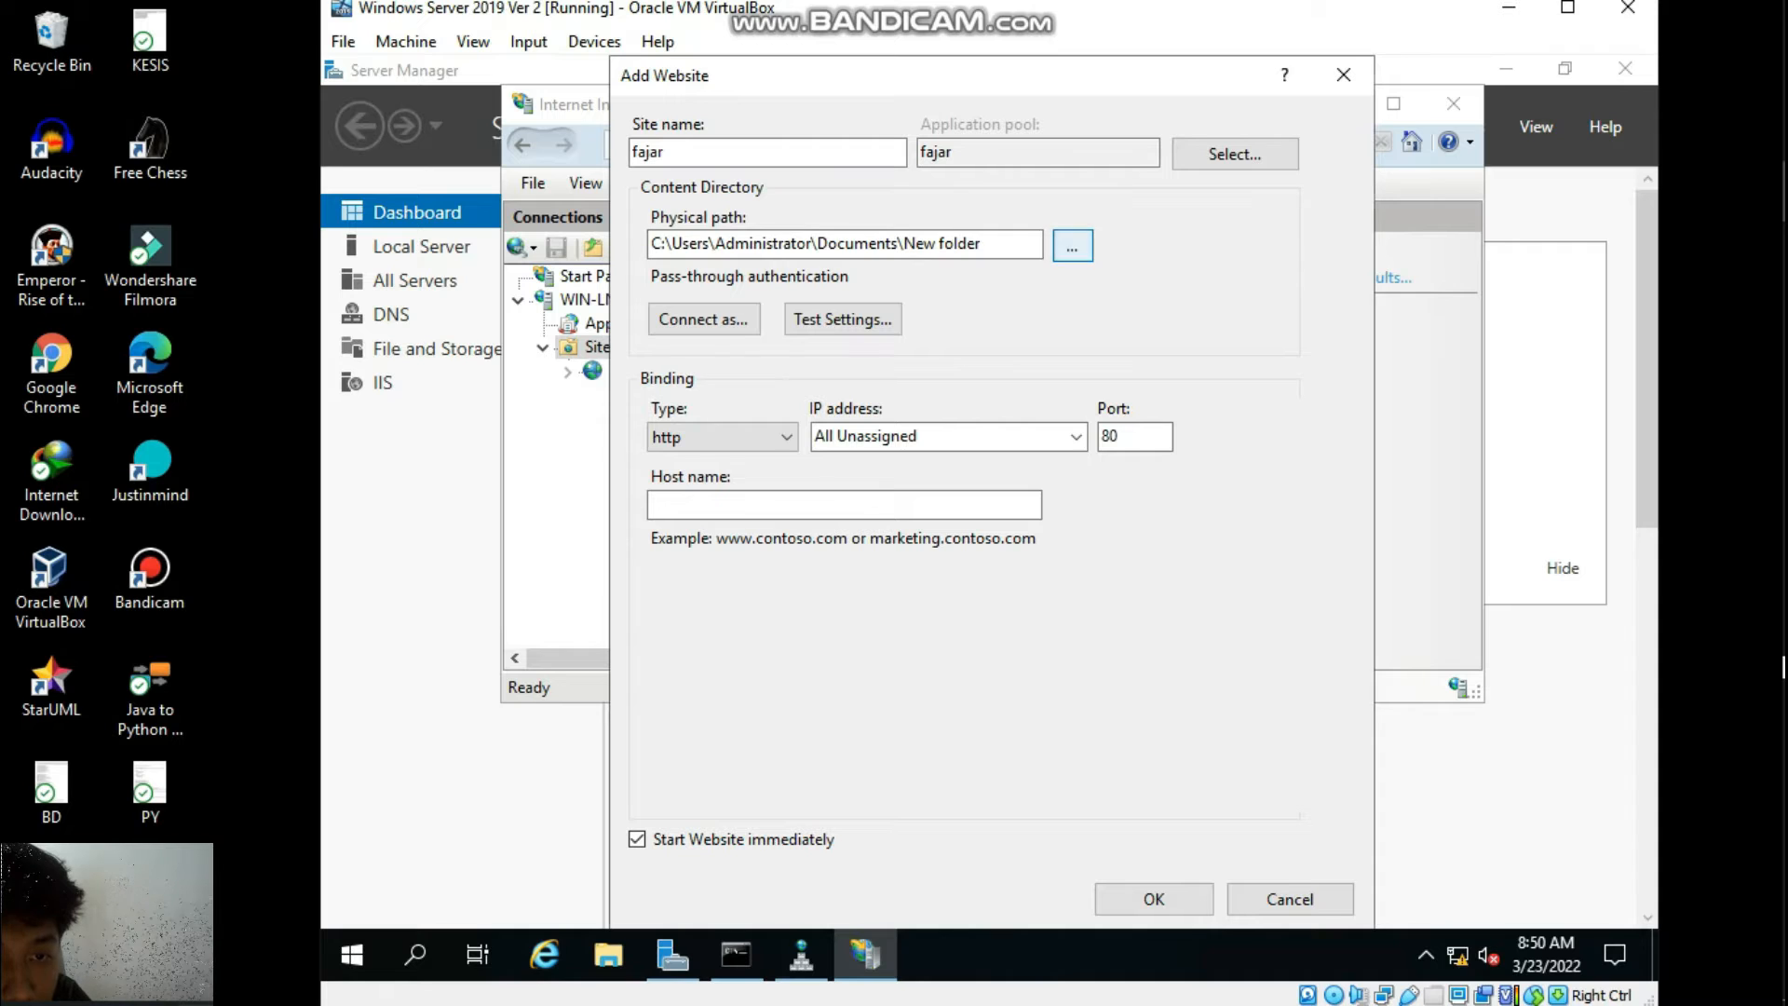
Set the site's physical path to the fajar folder in the Documents library and its binding IP address to 192.168.10.11.
{"action": "left_click", "coordinate": [1073, 246]}
{"action": "left_click", "coordinate": [810, 487]}
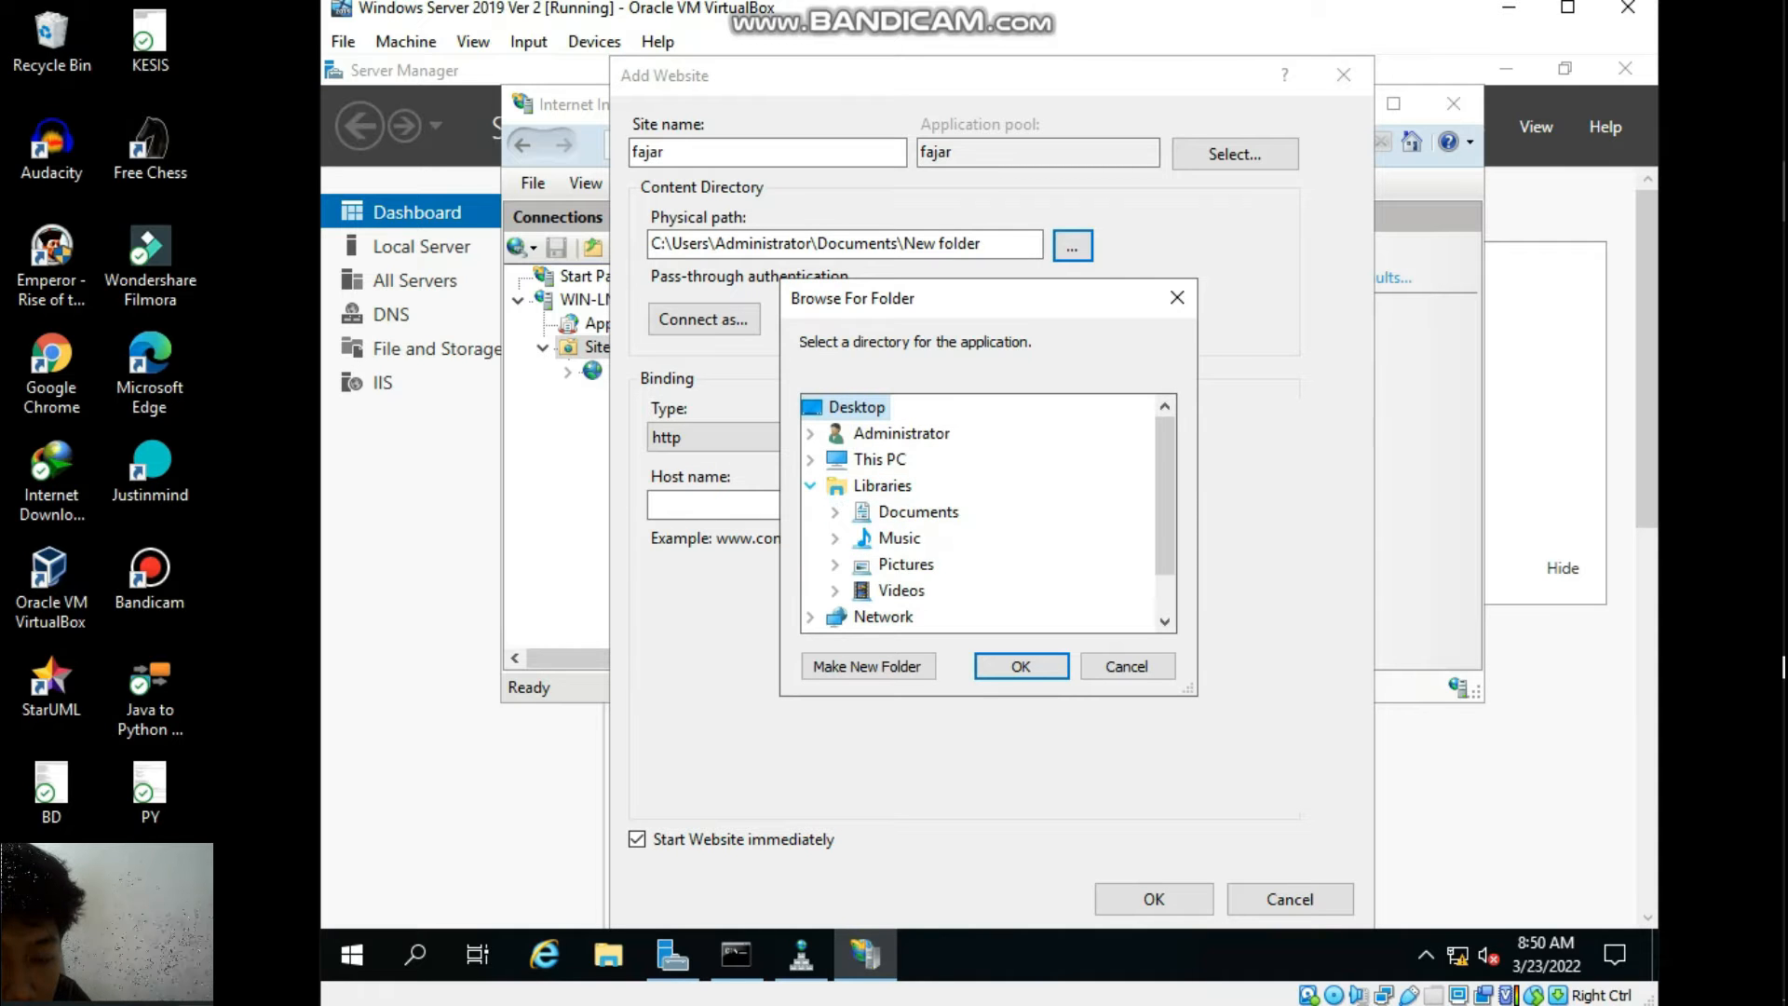
{"action": "left_click", "coordinate": [886, 514]}
{"action": "left_click", "coordinate": [942, 565]}
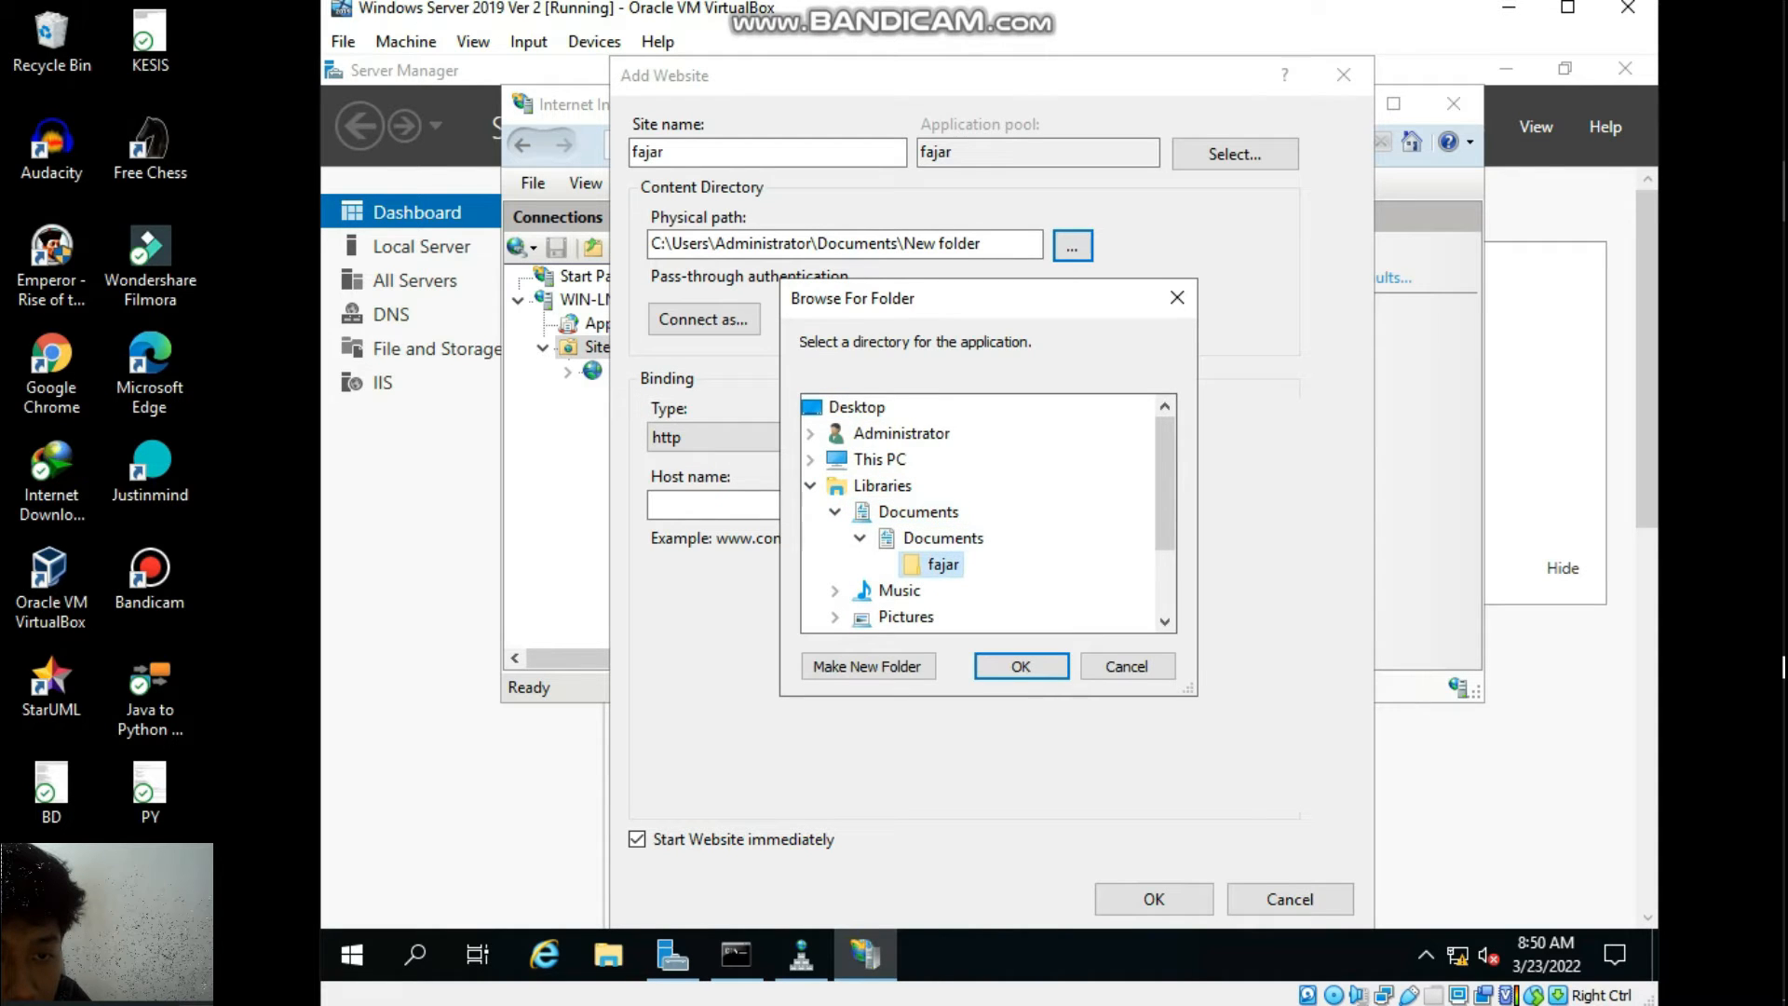
{"action": "left_click", "coordinate": [1020, 667]}
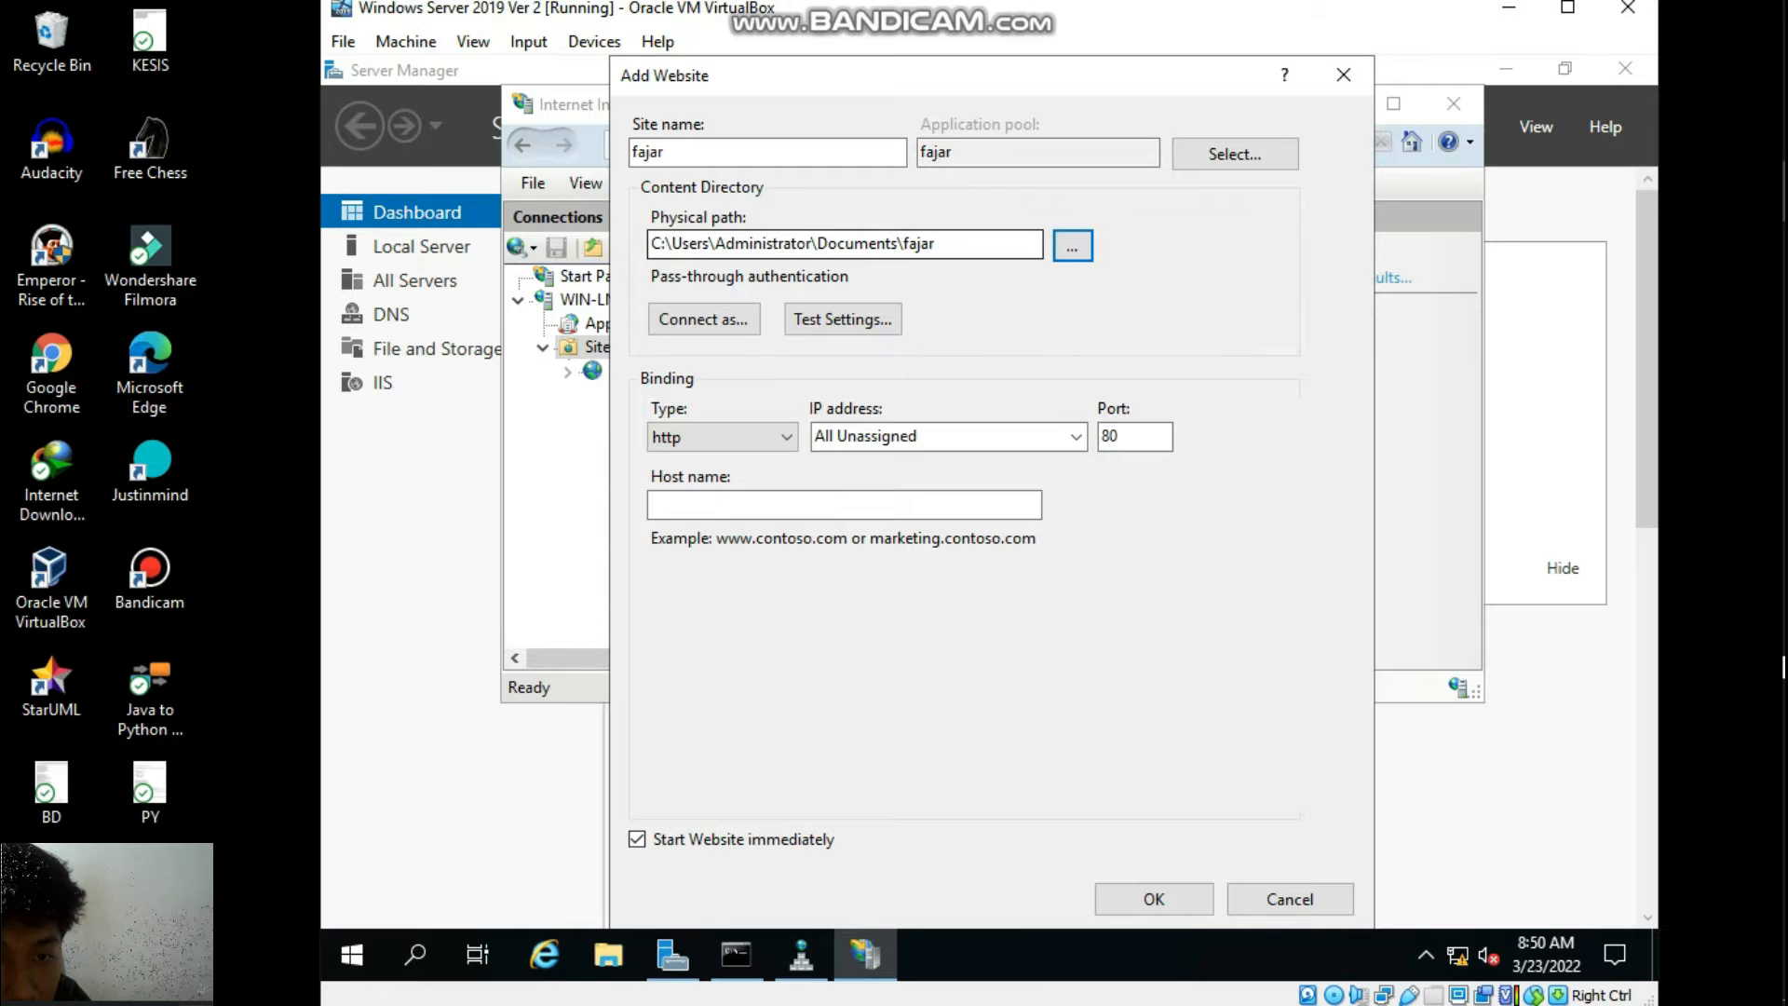
{"action": "left_click", "coordinate": [1076, 436]}
{"action": "left_click", "coordinate": [931, 483]}
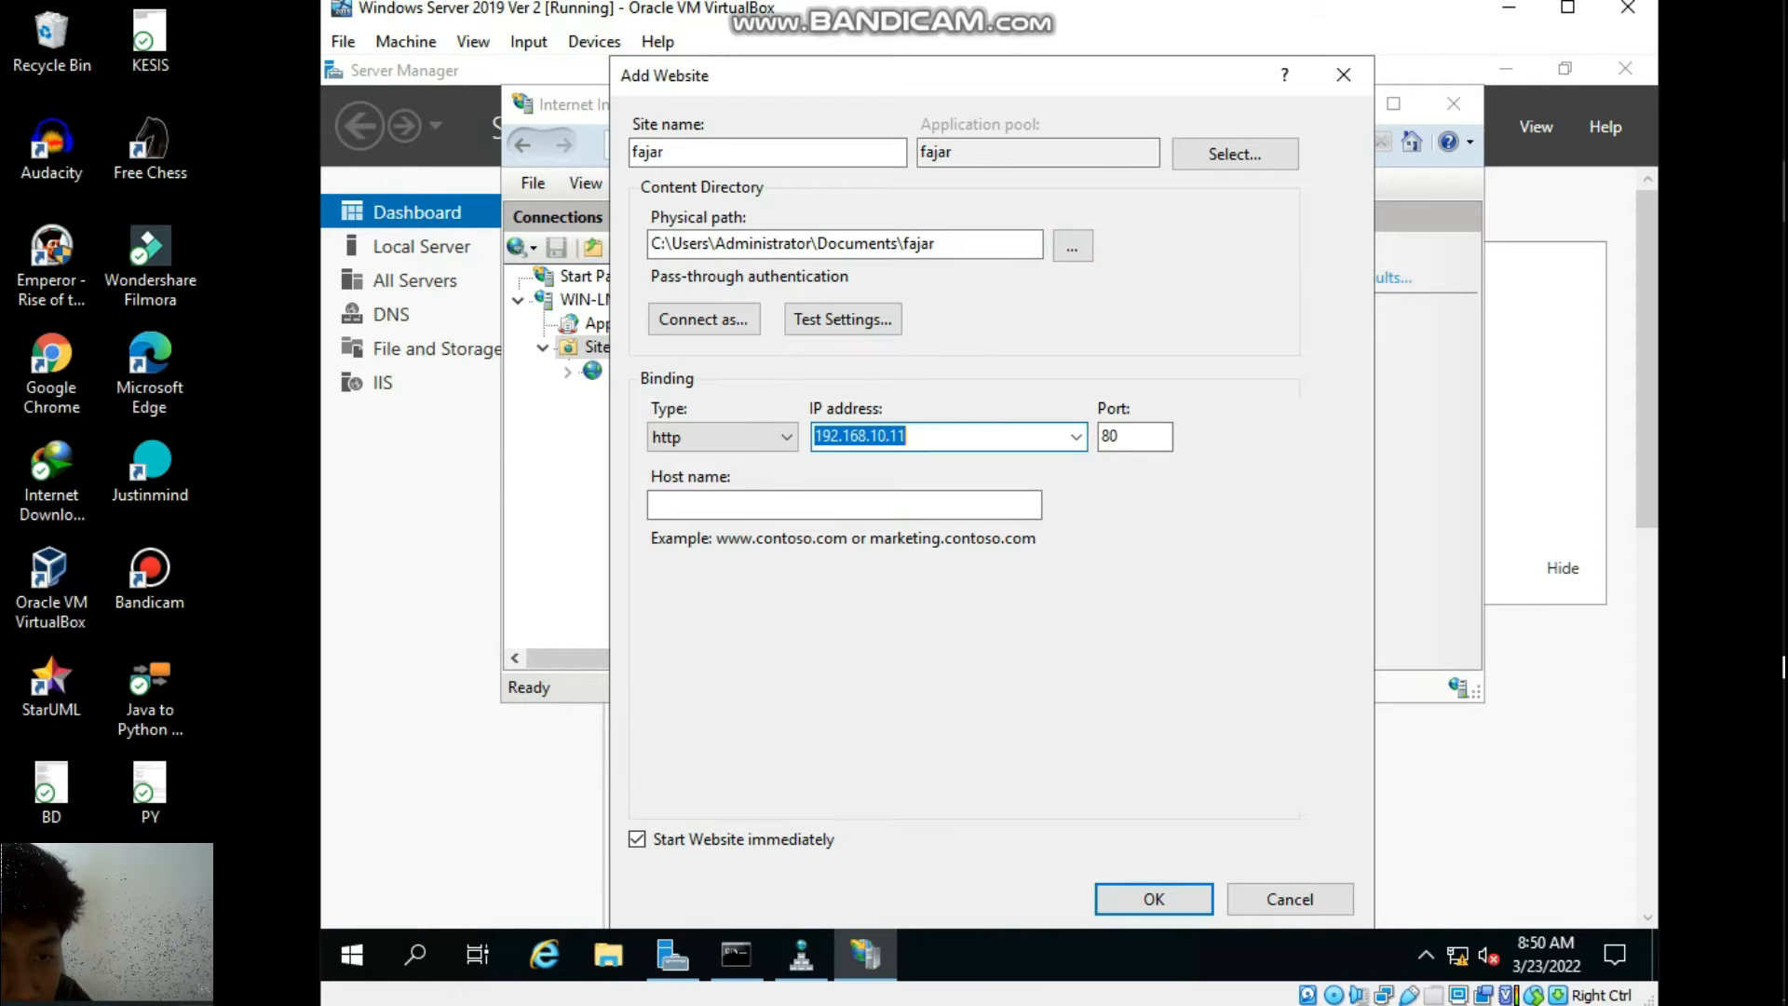
Set the website binding's host name to uts.fajar.tid and create the site.
{"action": "left_click", "coordinate": [876, 504]}
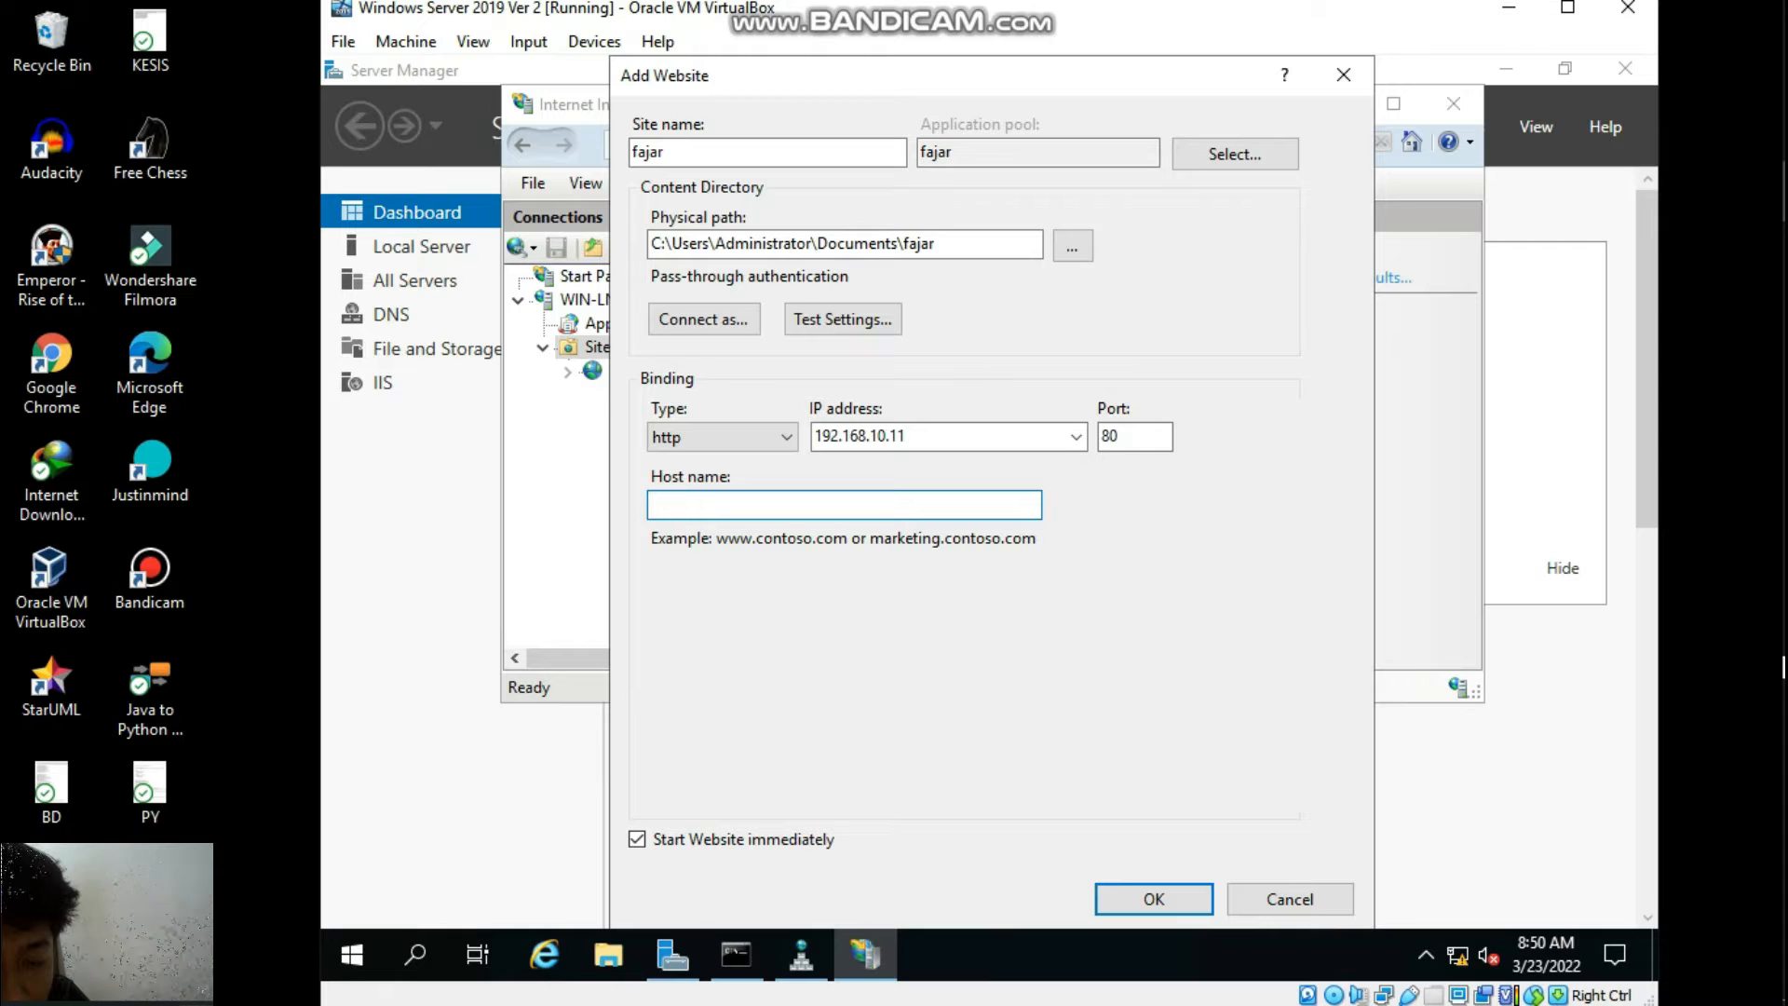
{"action": "type", "text": "uts.fajar.tid"}
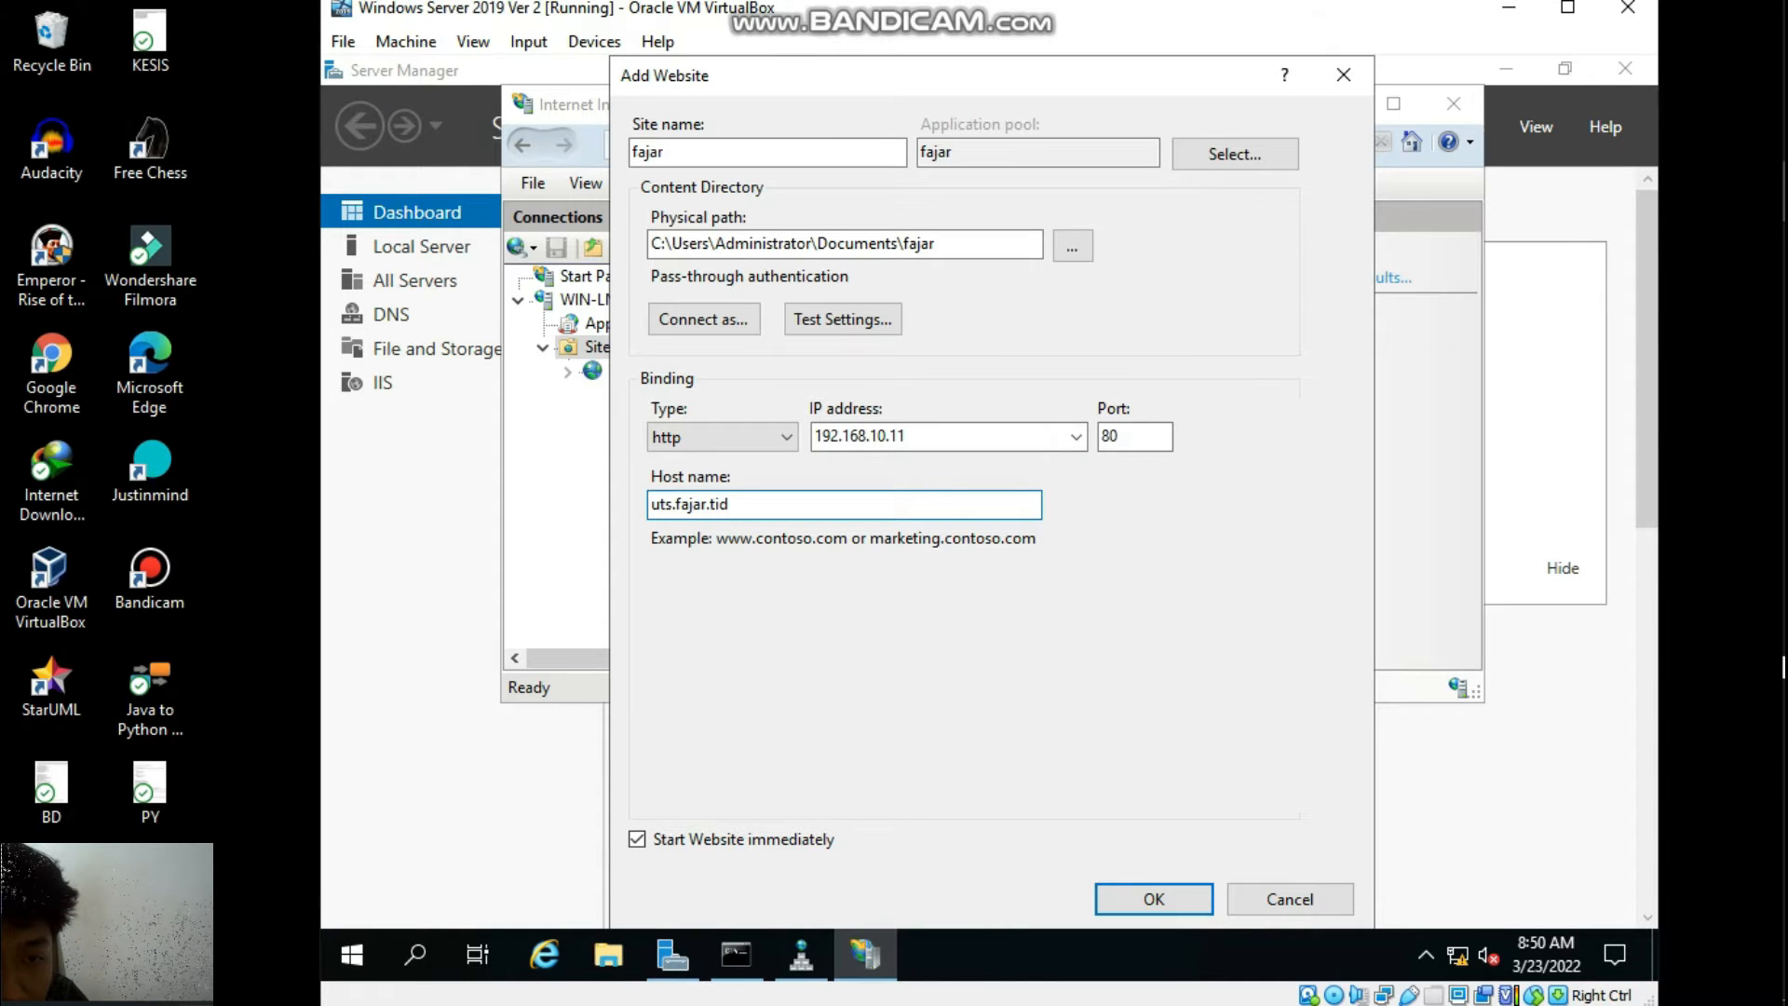
{"action": "key", "text": "Return"}
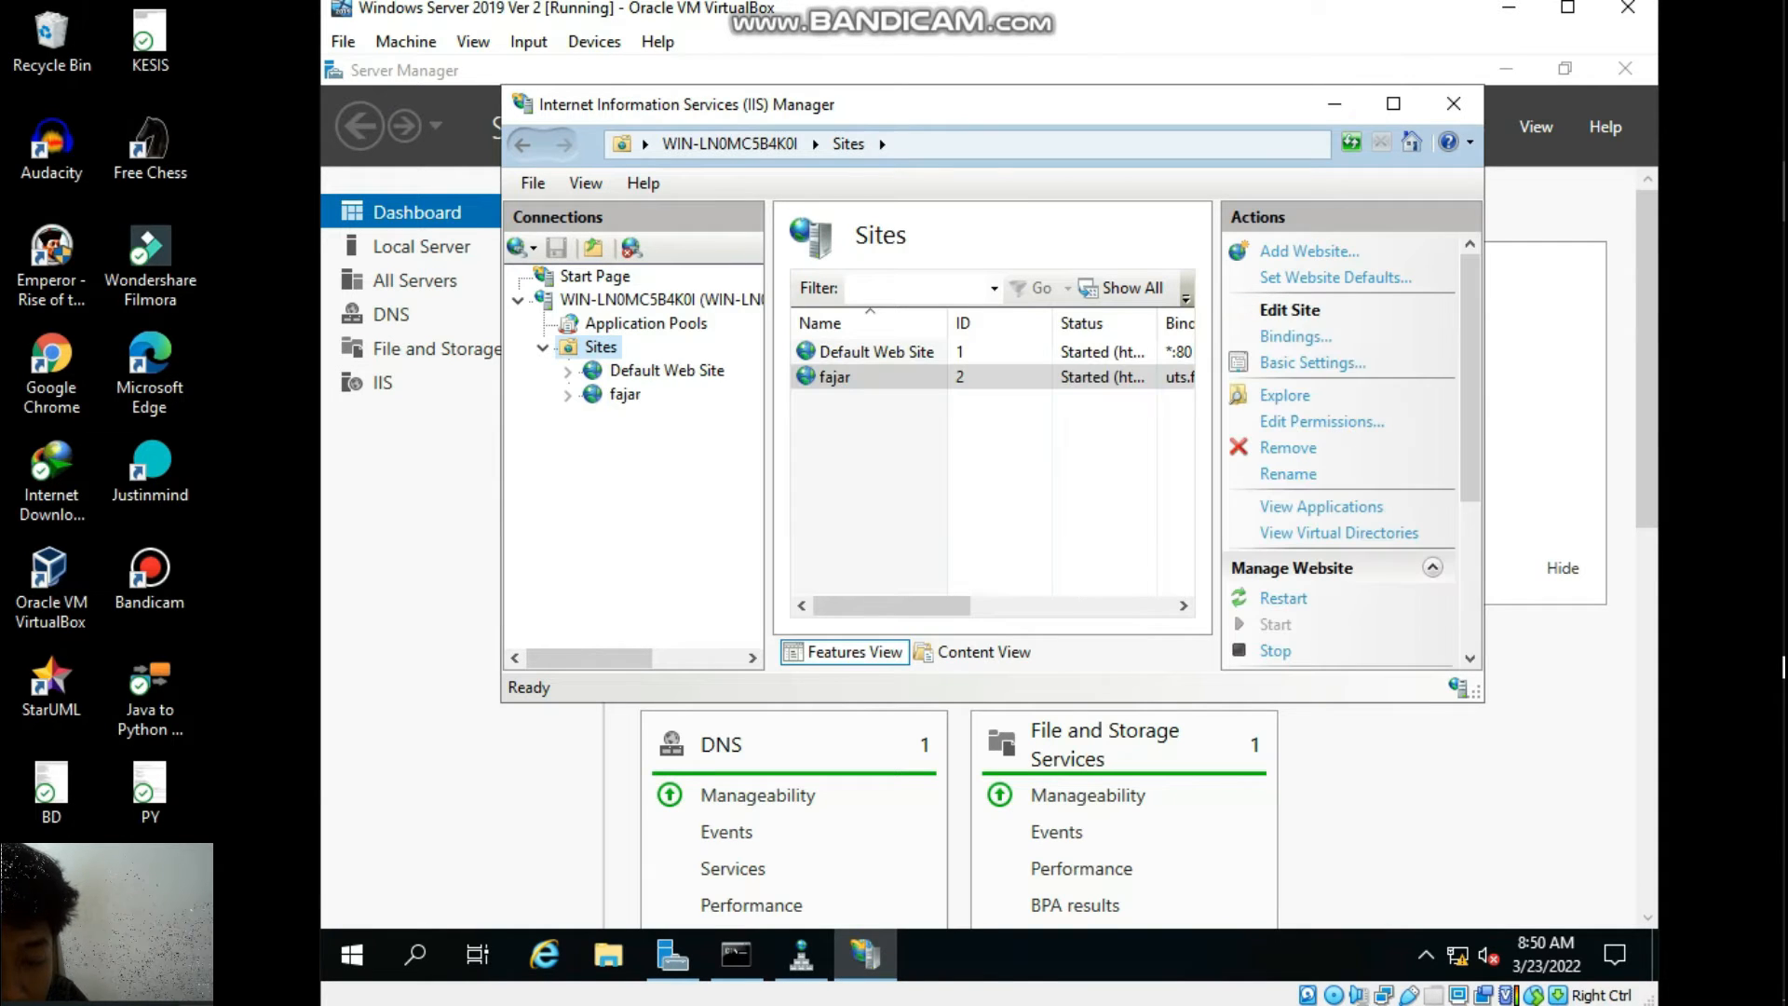
Stop the Default Web Site from running on the server.
{"action": "left_click", "coordinate": [876, 352]}
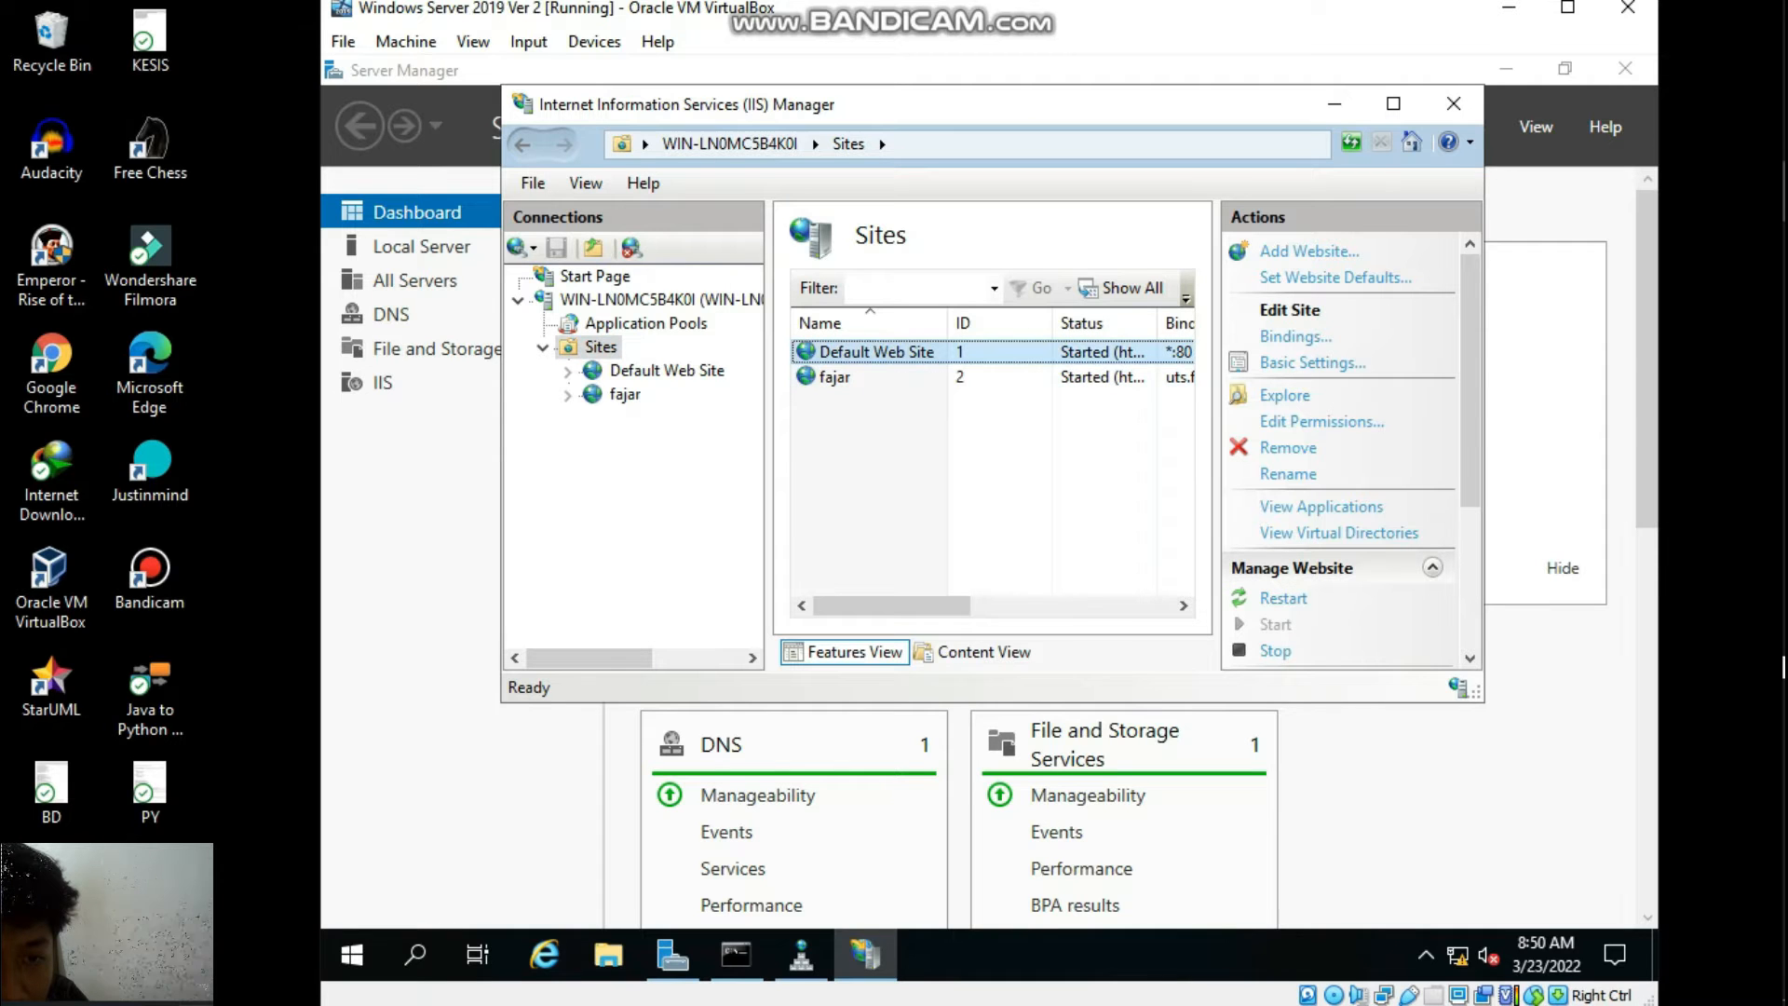
{"action": "scroll", "coordinate": [1322, 512], "scroll_direction": "down", "scroll_amount": 3}
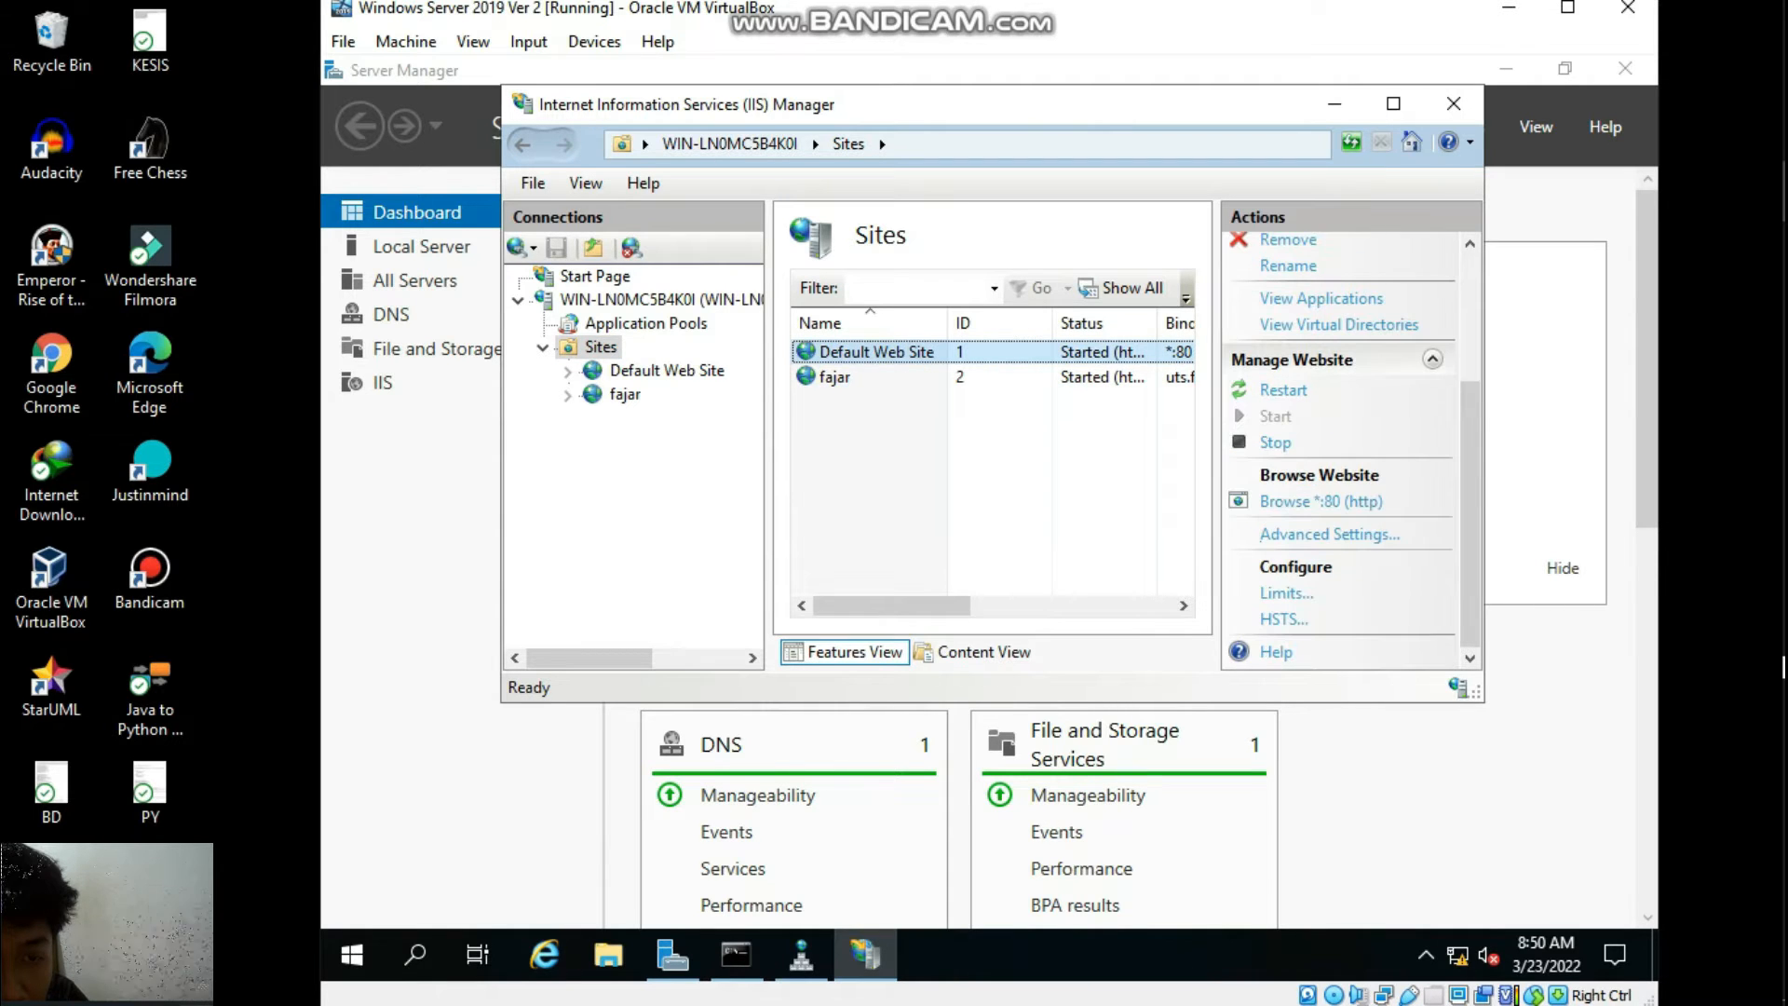
{"action": "left_click", "coordinate": [1275, 442]}
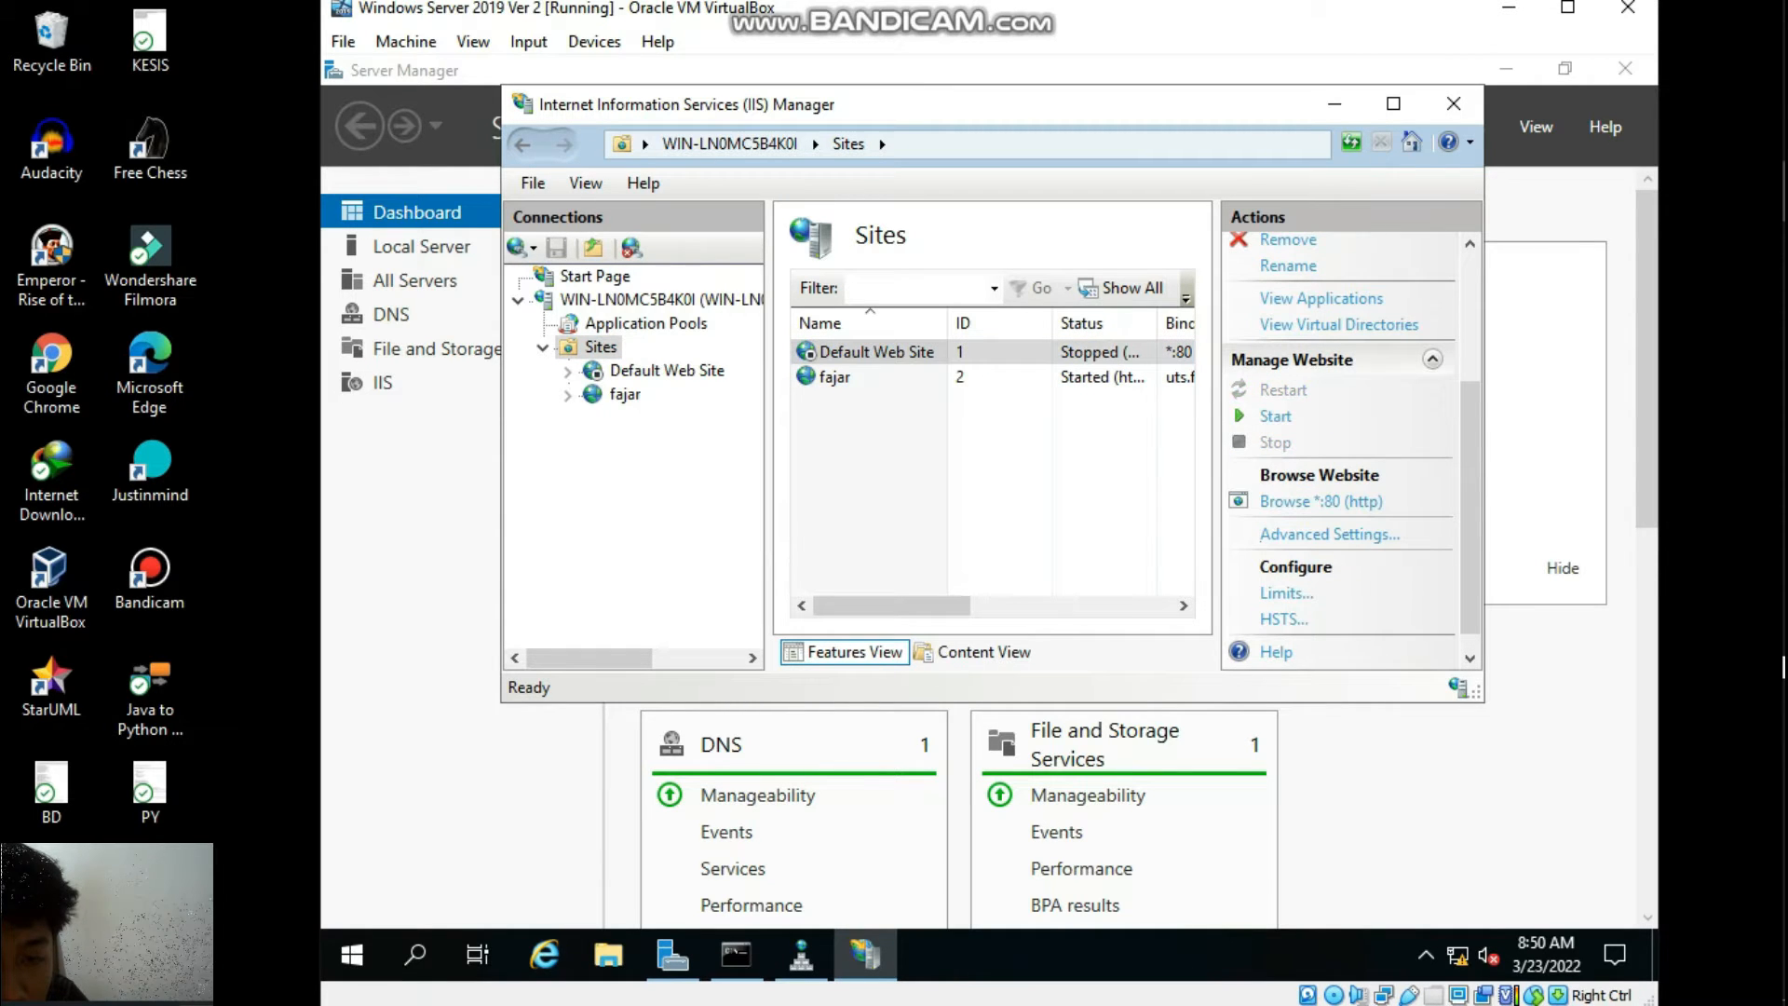
Explore the fajar site's folder, copy all contents of the host's UTSPraktikumSO folder into it, and close the site folder.
{"action": "right_click", "coordinate": [978, 382]}
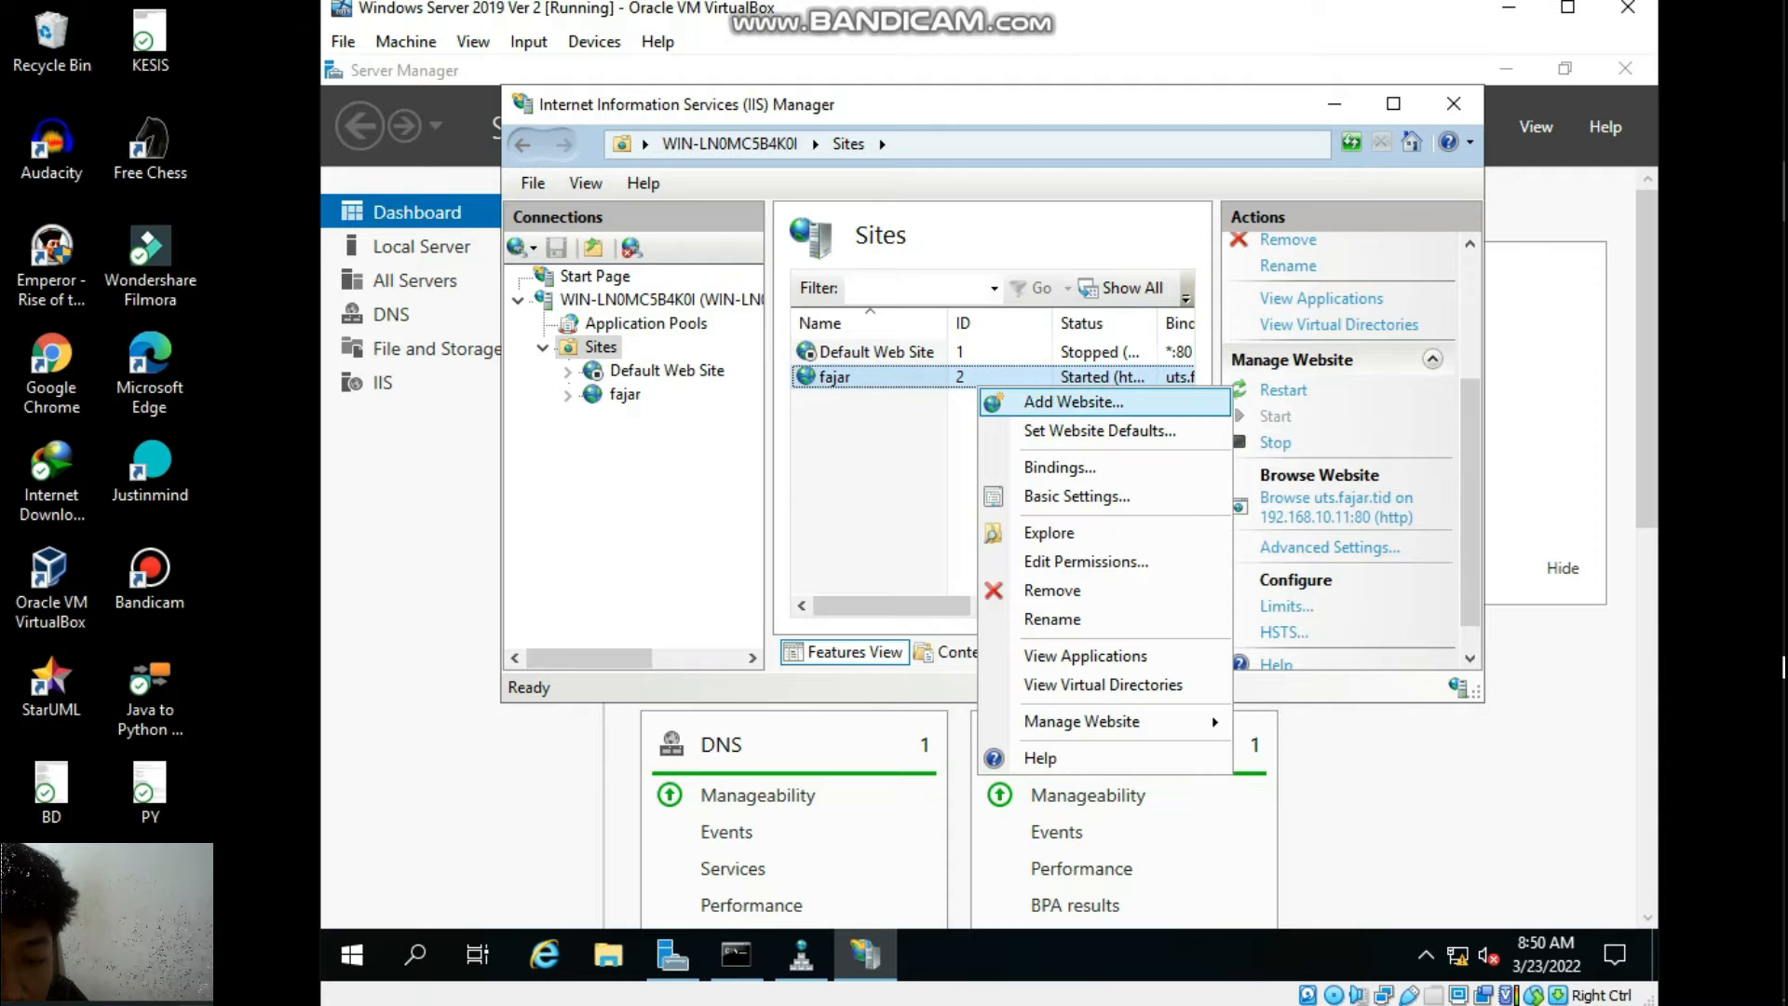
{"action": "left_click", "coordinate": [1050, 533]}
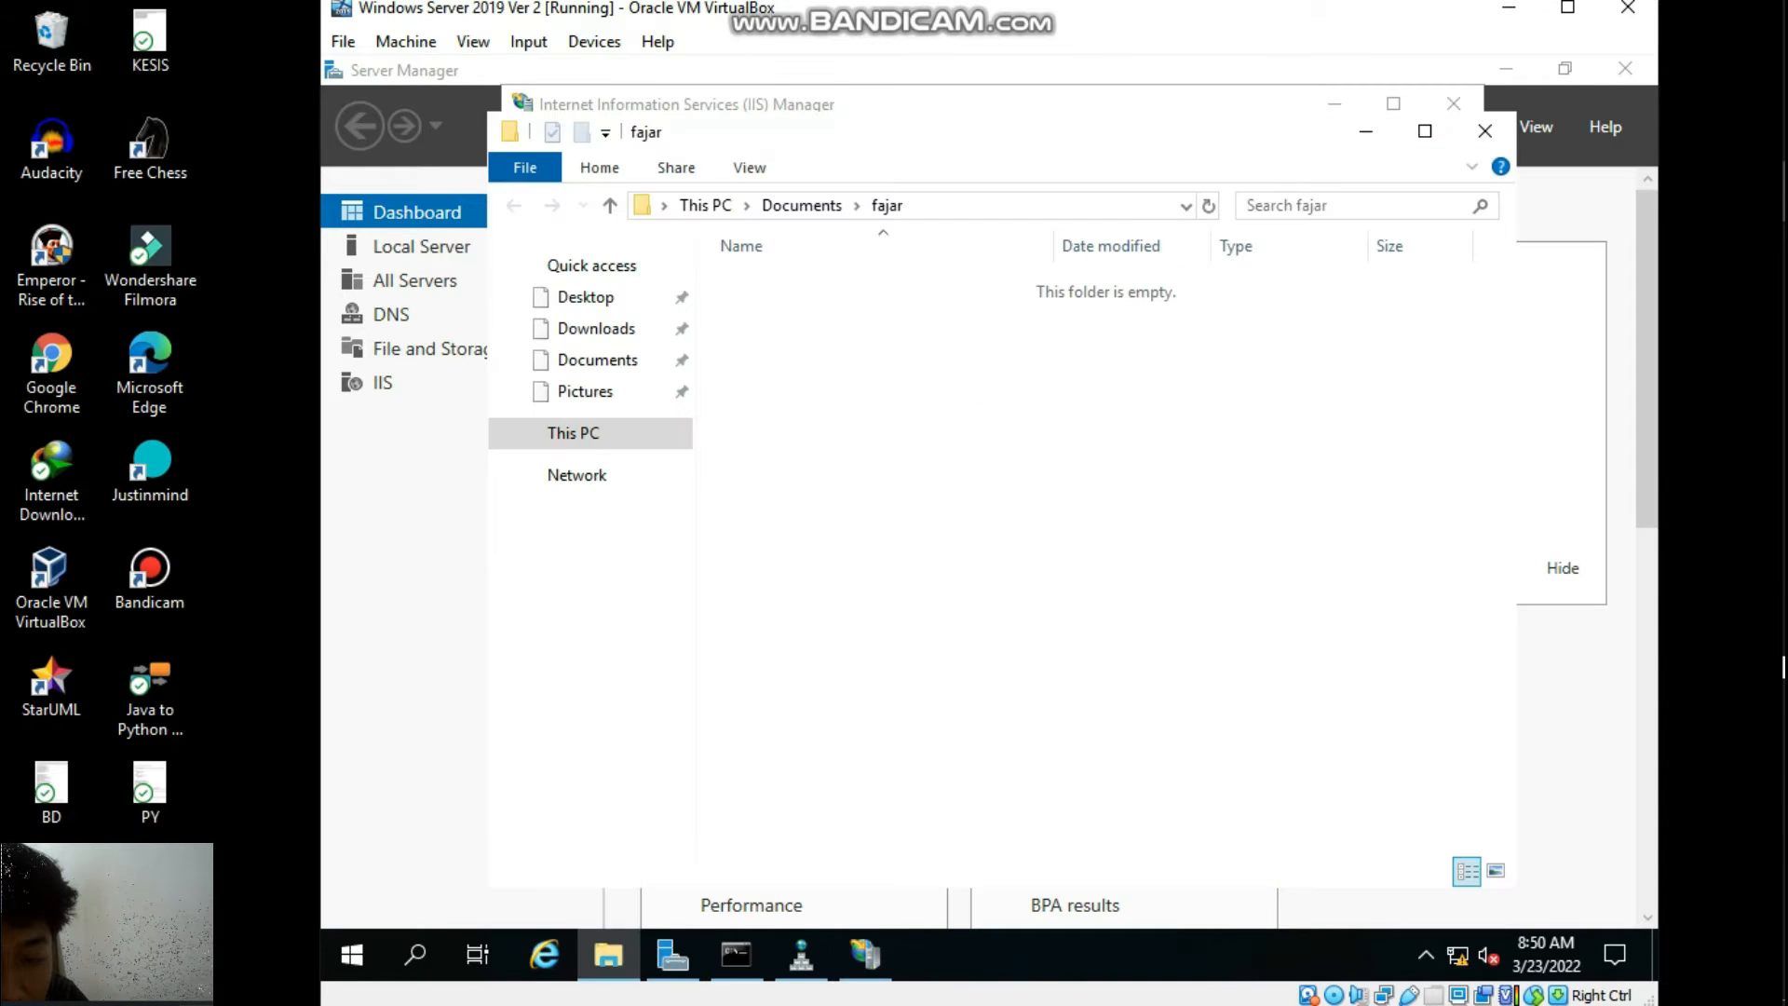
{"action": "left_click", "coordinate": [1703, 667]}
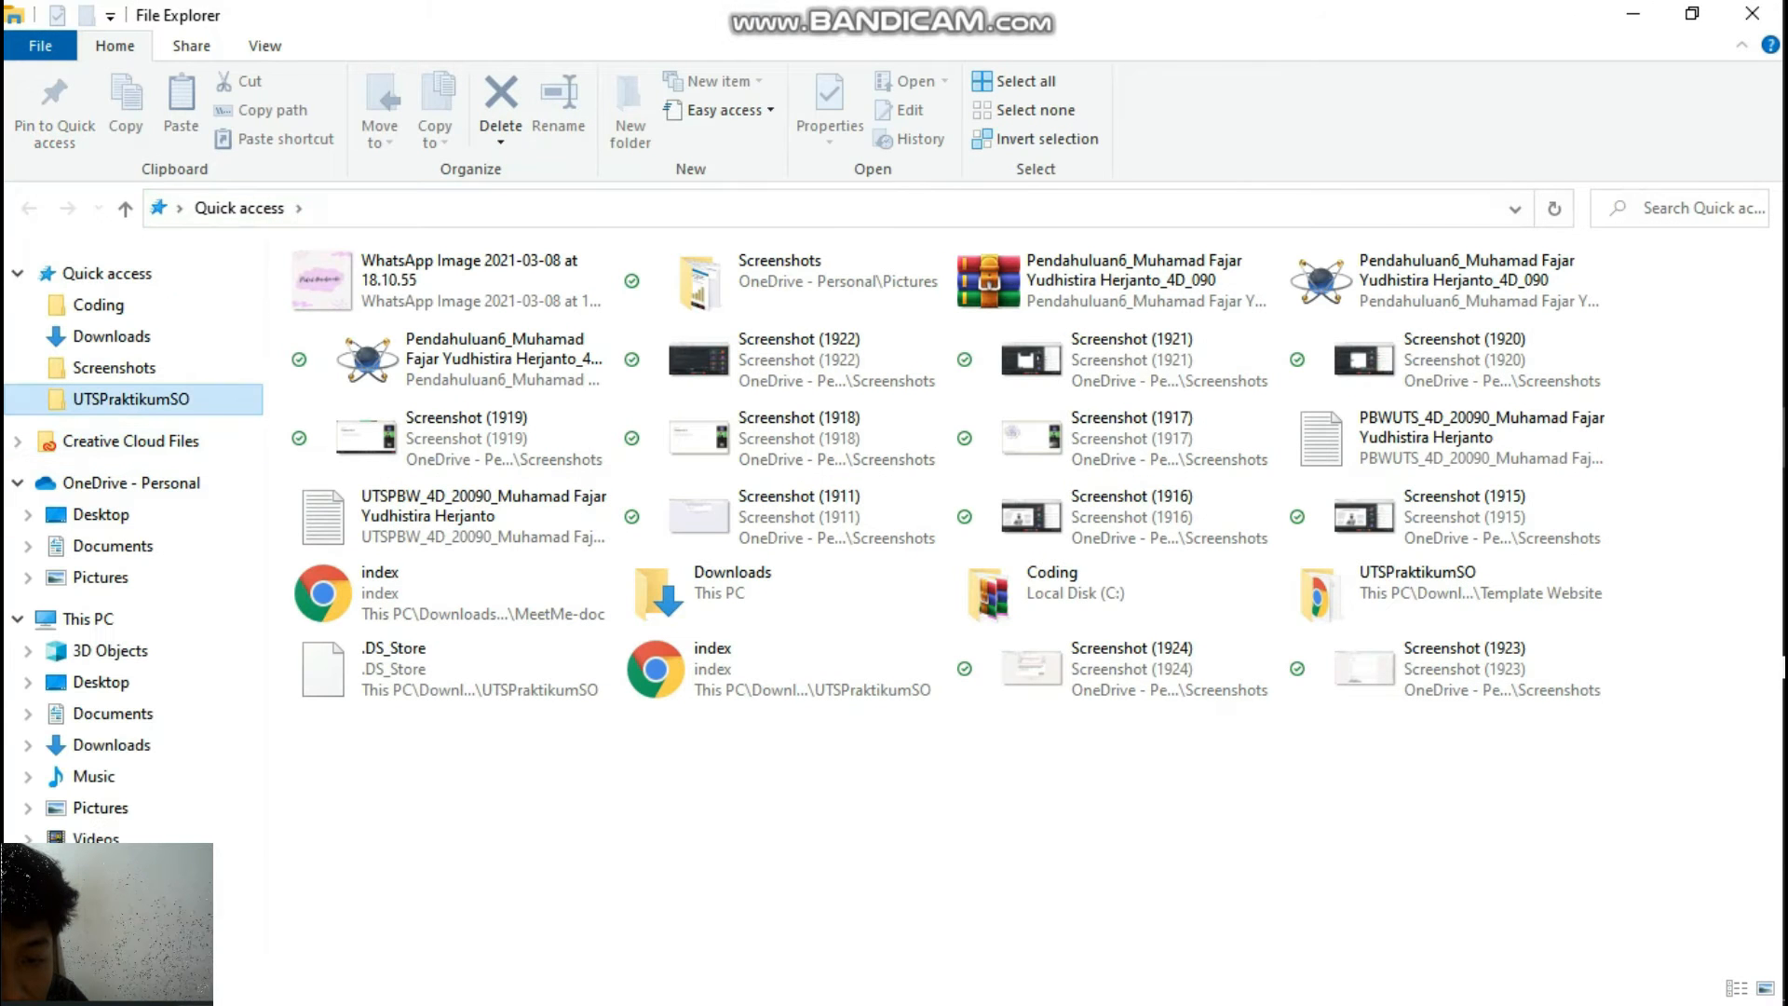
{"action": "left_click", "coordinate": [131, 400]}
{"action": "left_click", "coordinate": [1692, 14]}
{"action": "left_click_drag", "start_coordinate": [1096, 704], "coordinate": [950, 437]}
{"action": "left_click_drag", "start_coordinate": [1172, 184], "coordinate": [1653, 191]}
{"action": "left_click_drag", "start_coordinate": [1304, 462], "coordinate": [841, 427]}
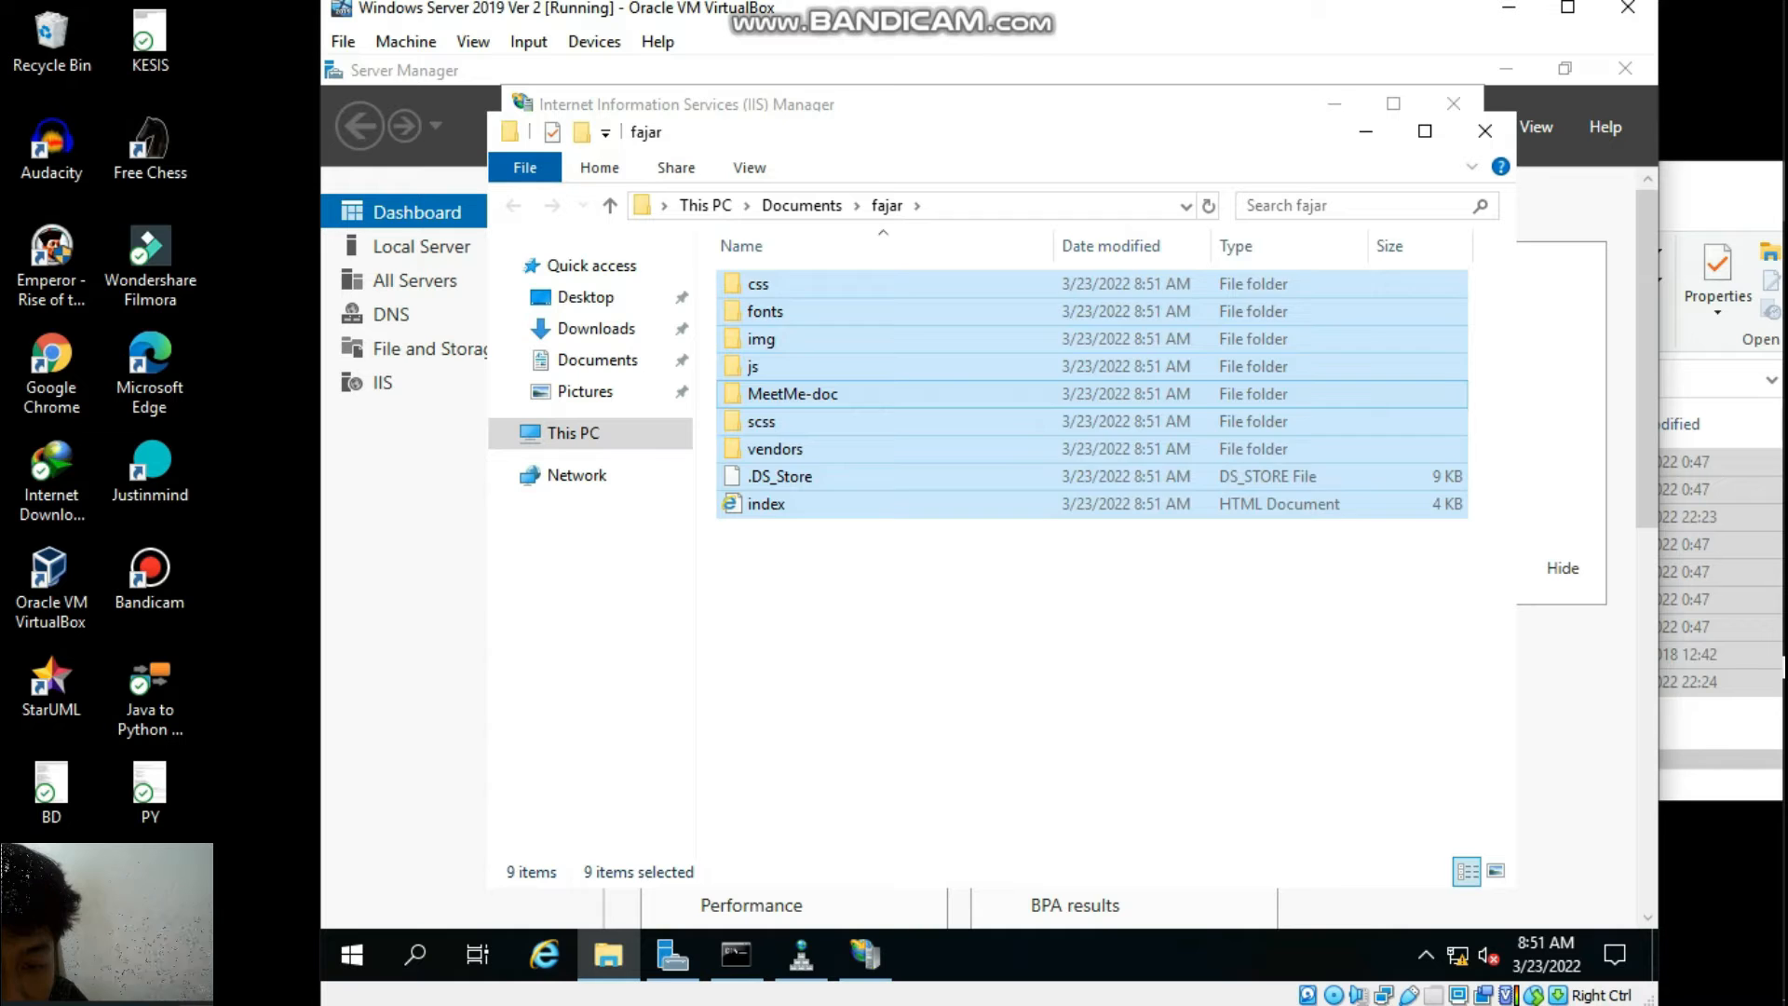
{"action": "left_click", "coordinate": [1062, 662]}
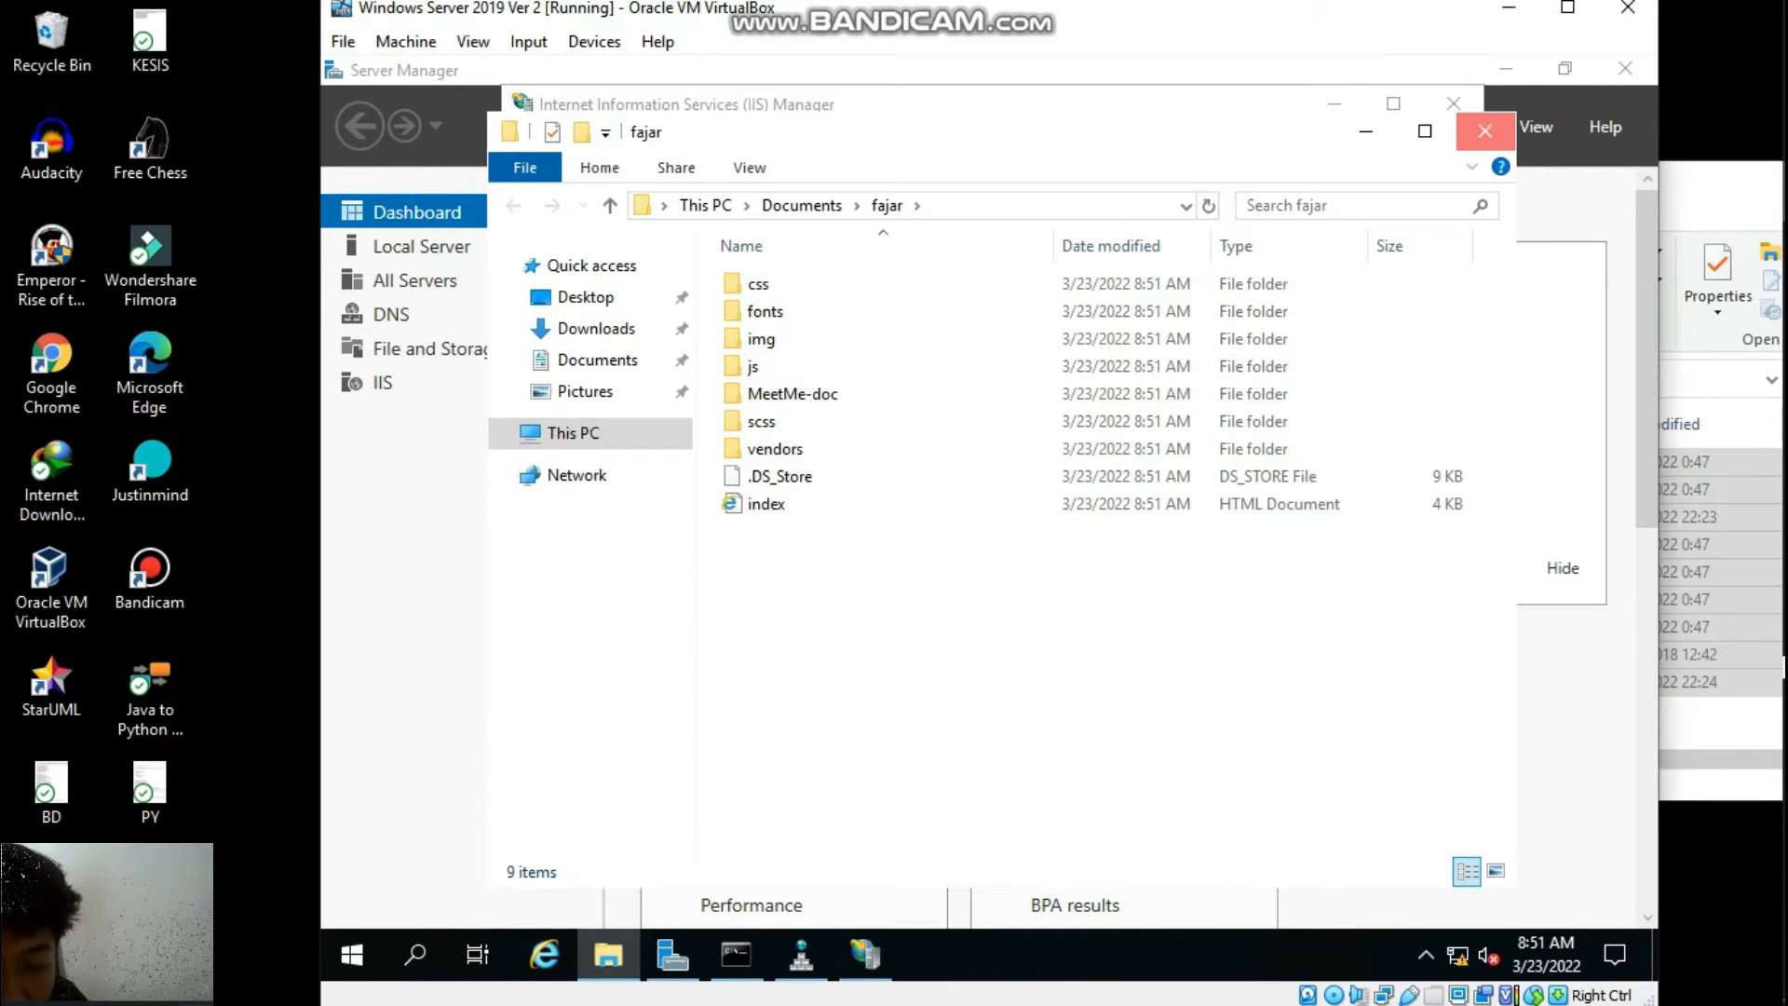
{"action": "left_click", "coordinate": [1485, 131]}
Open the fajar site's folder permissions for editing in its security properties.
{"action": "right_click", "coordinate": [971, 376]}
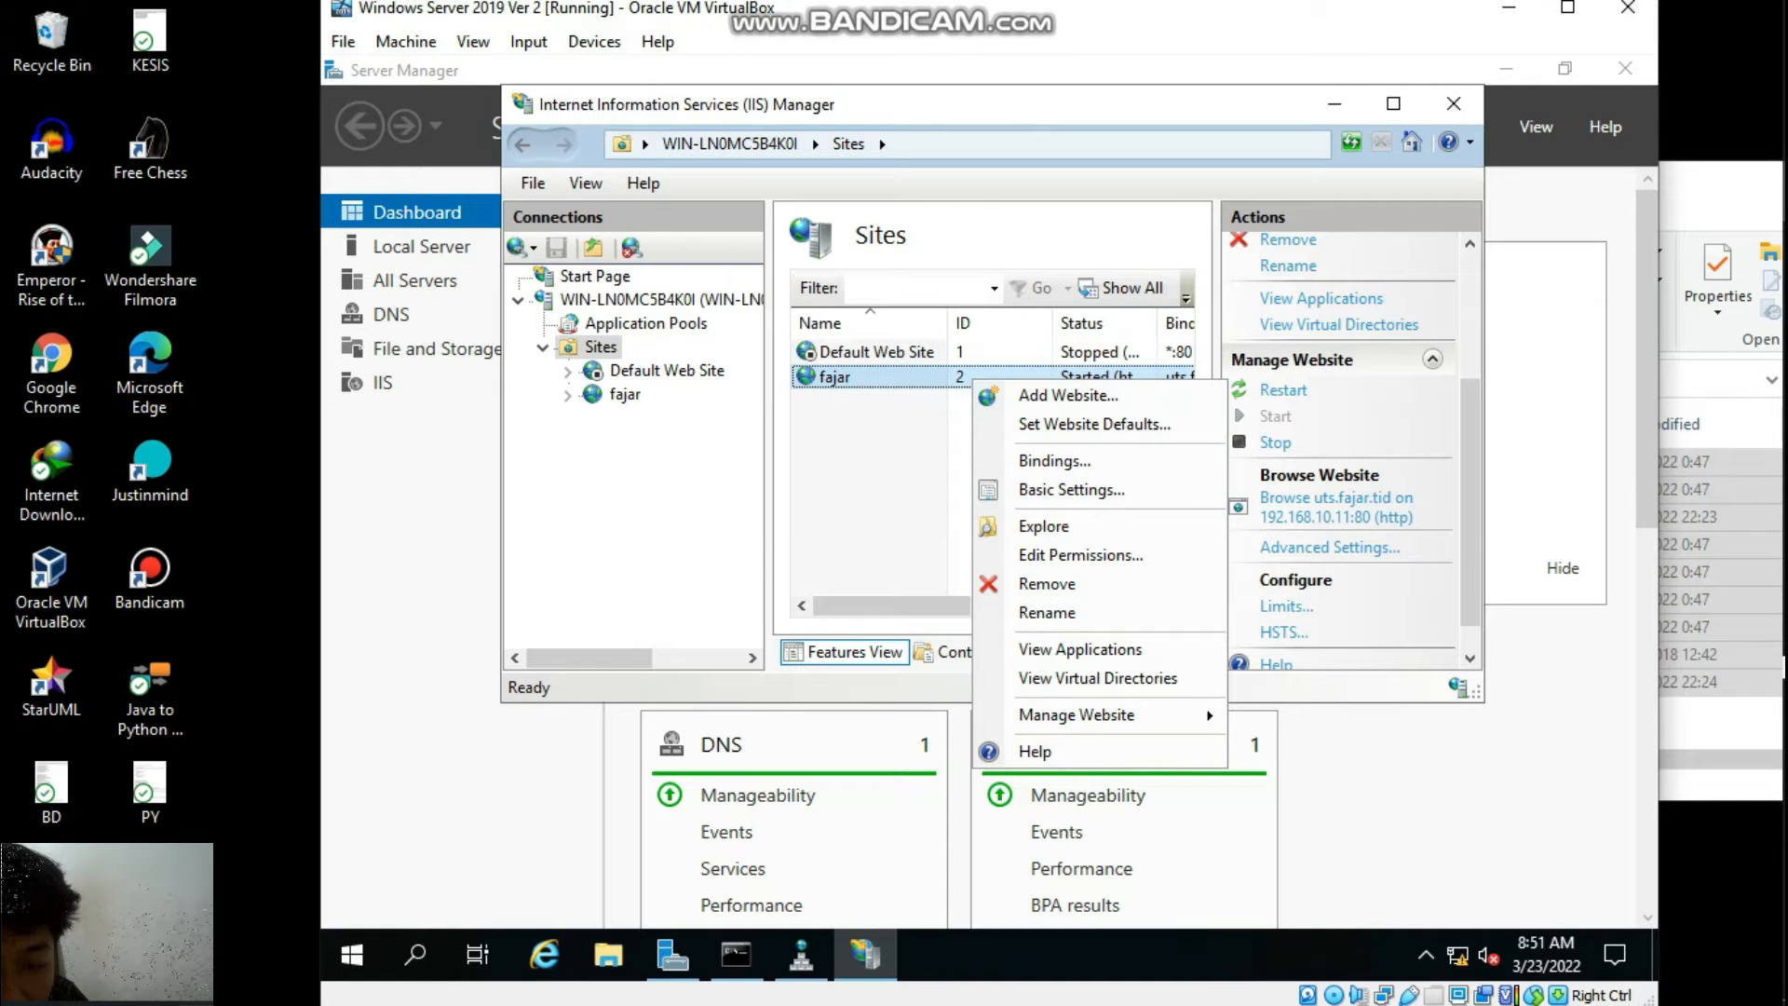
{"action": "left_click", "coordinate": [1080, 555]}
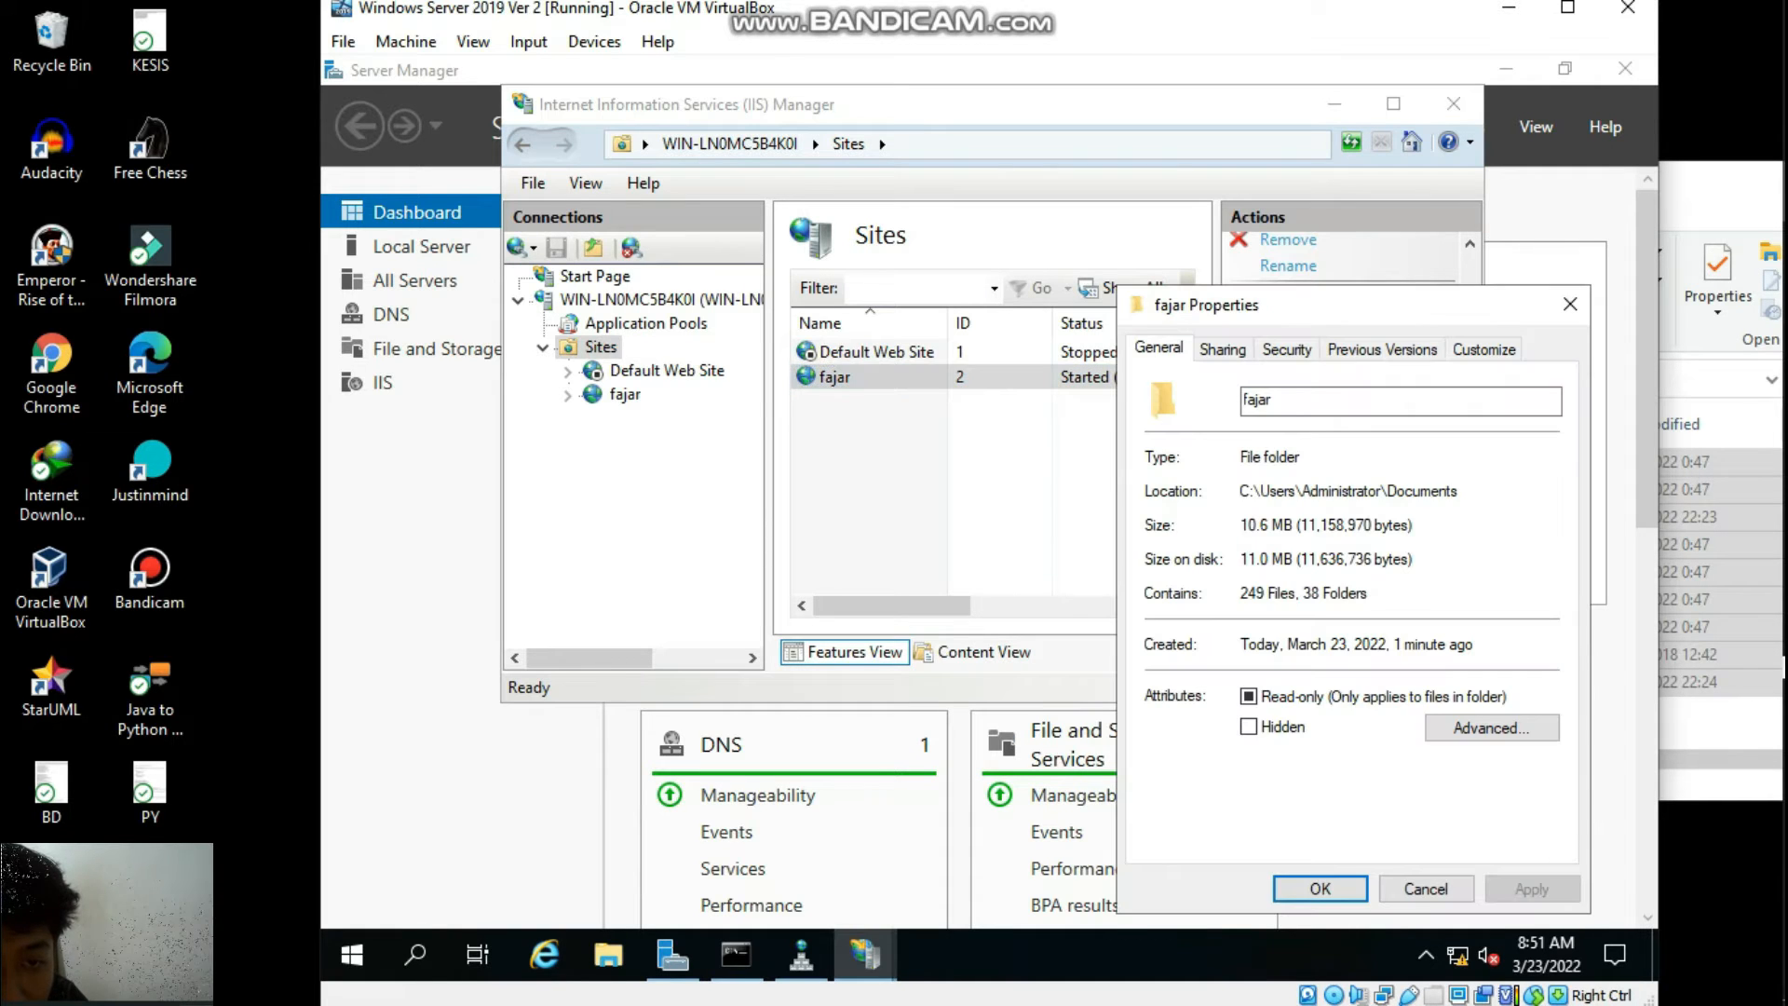
{"action": "left_click", "coordinate": [1286, 348]}
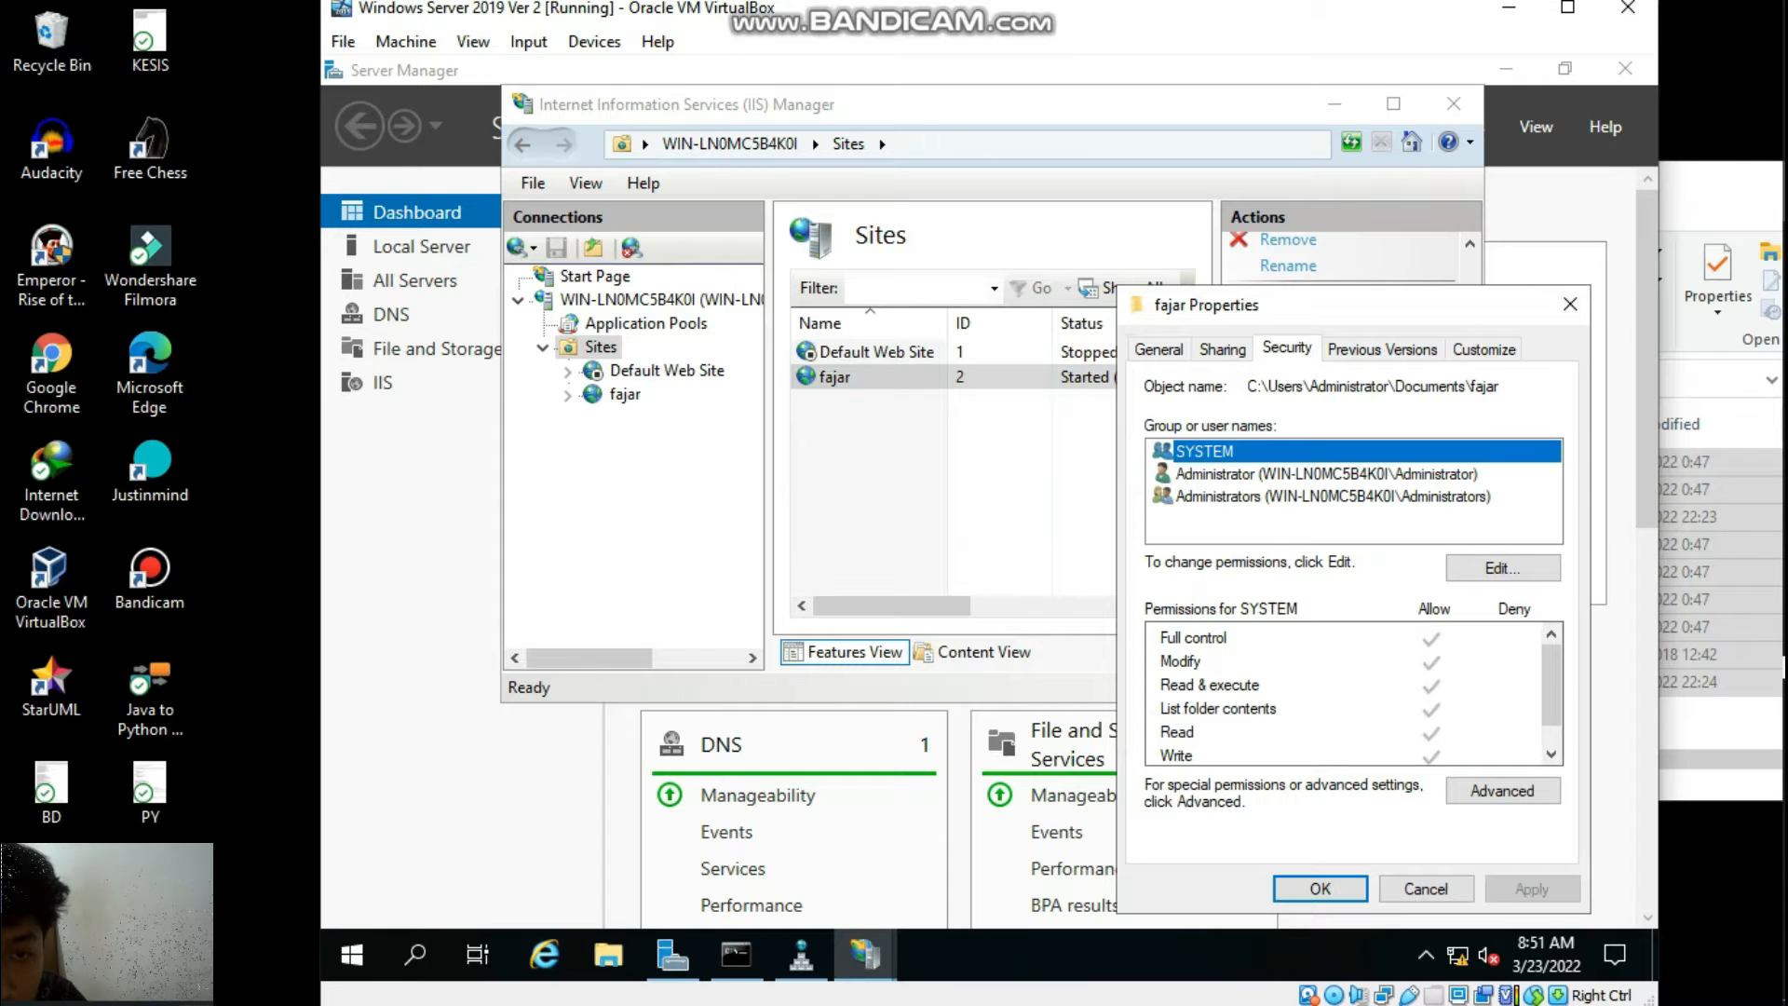
{"action": "left_click", "coordinate": [1502, 567]}
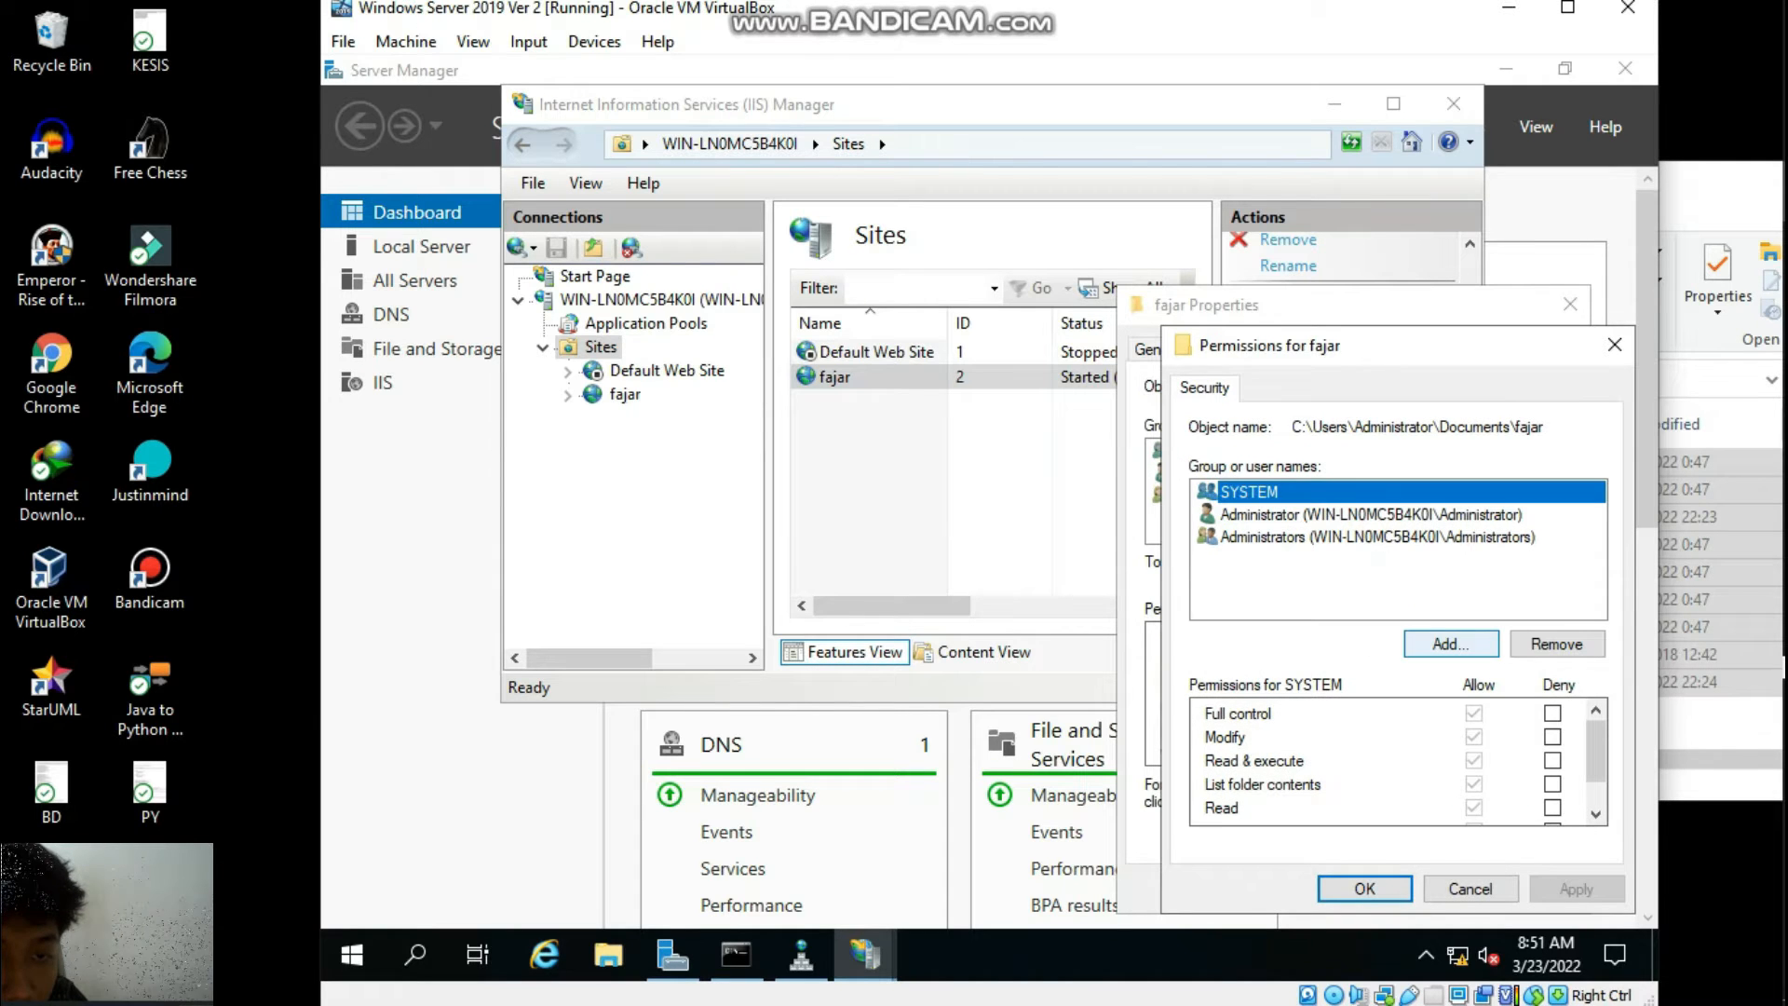
Find the built-in Users group with the advanced search, add it to the fajar folder's permissions, and apply.
{"action": "left_click", "coordinate": [1451, 644]}
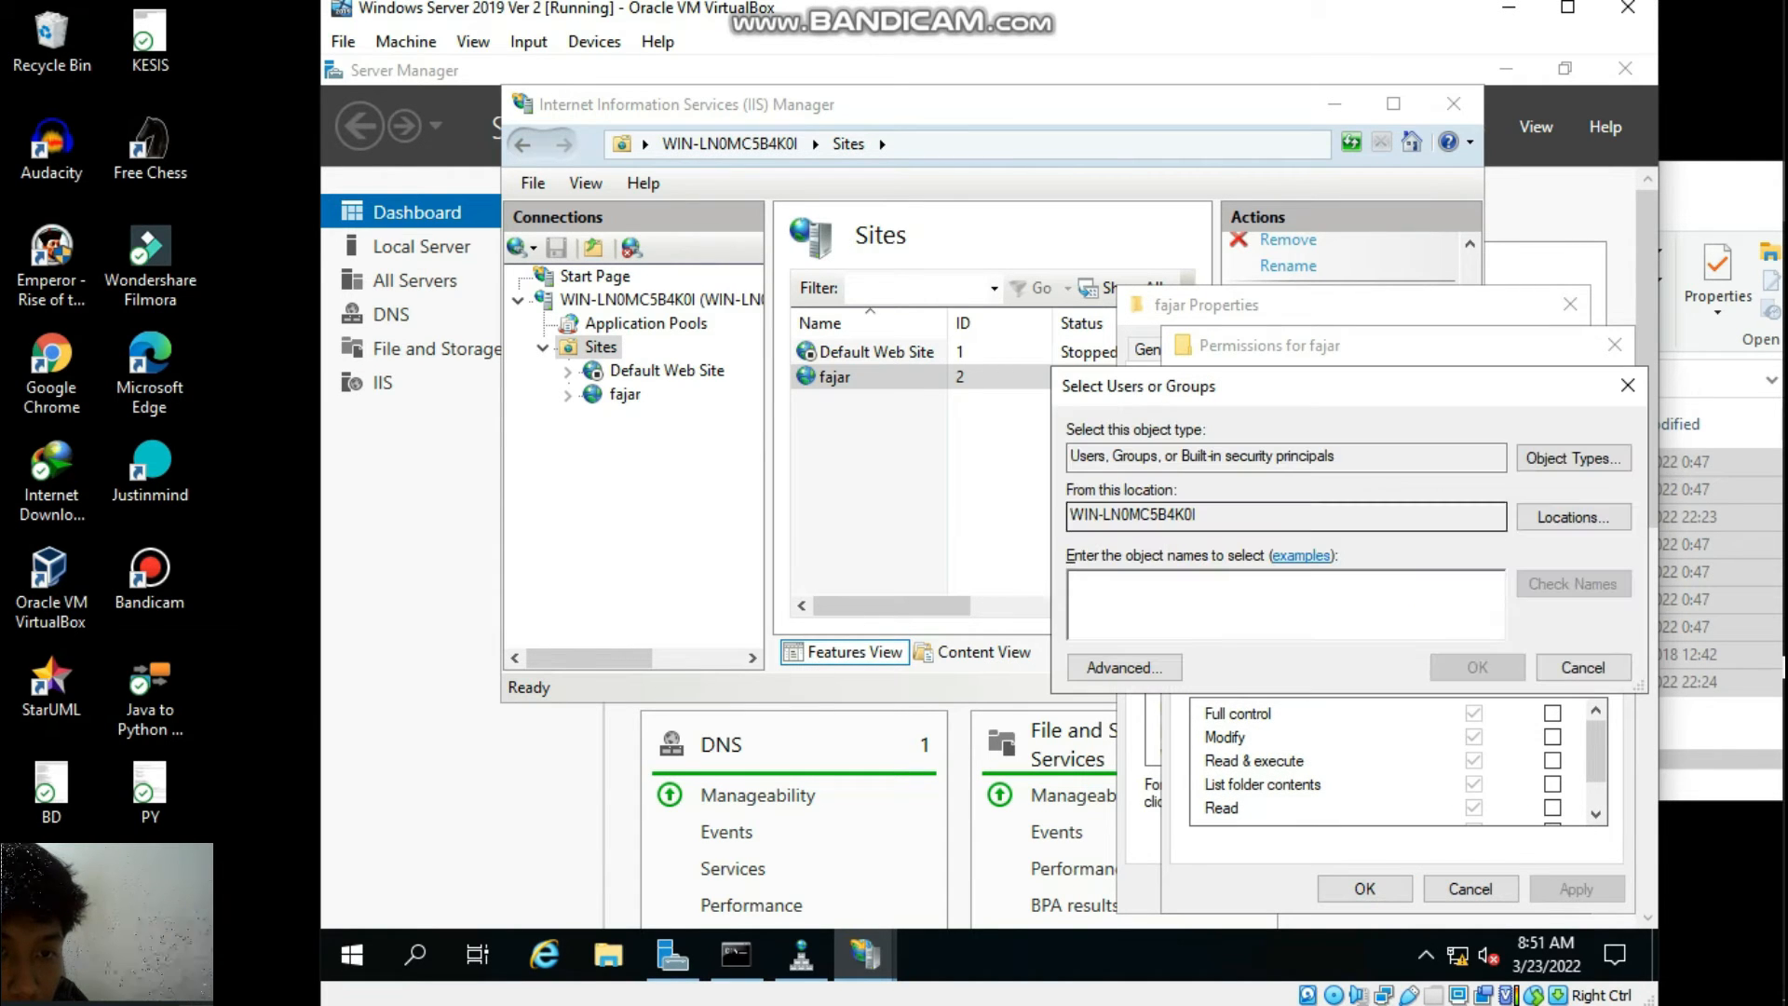
{"action": "left_click", "coordinate": [1125, 667]}
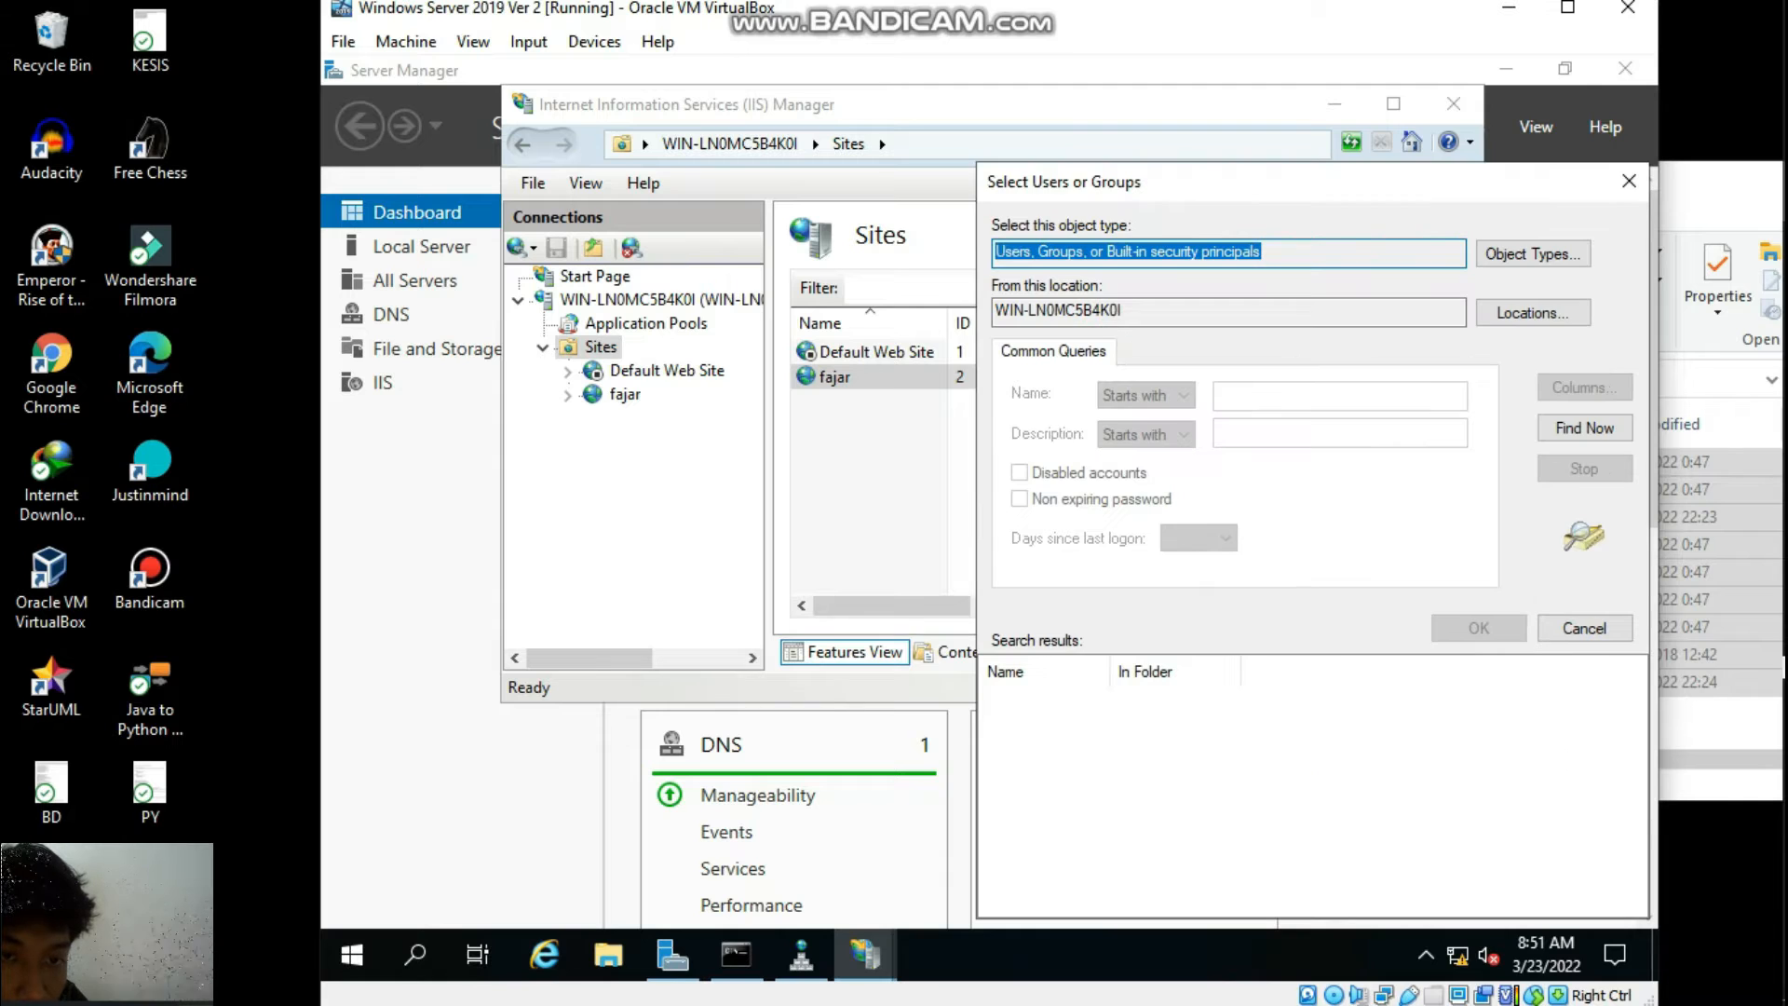
{"action": "left_click", "coordinate": [1585, 428]}
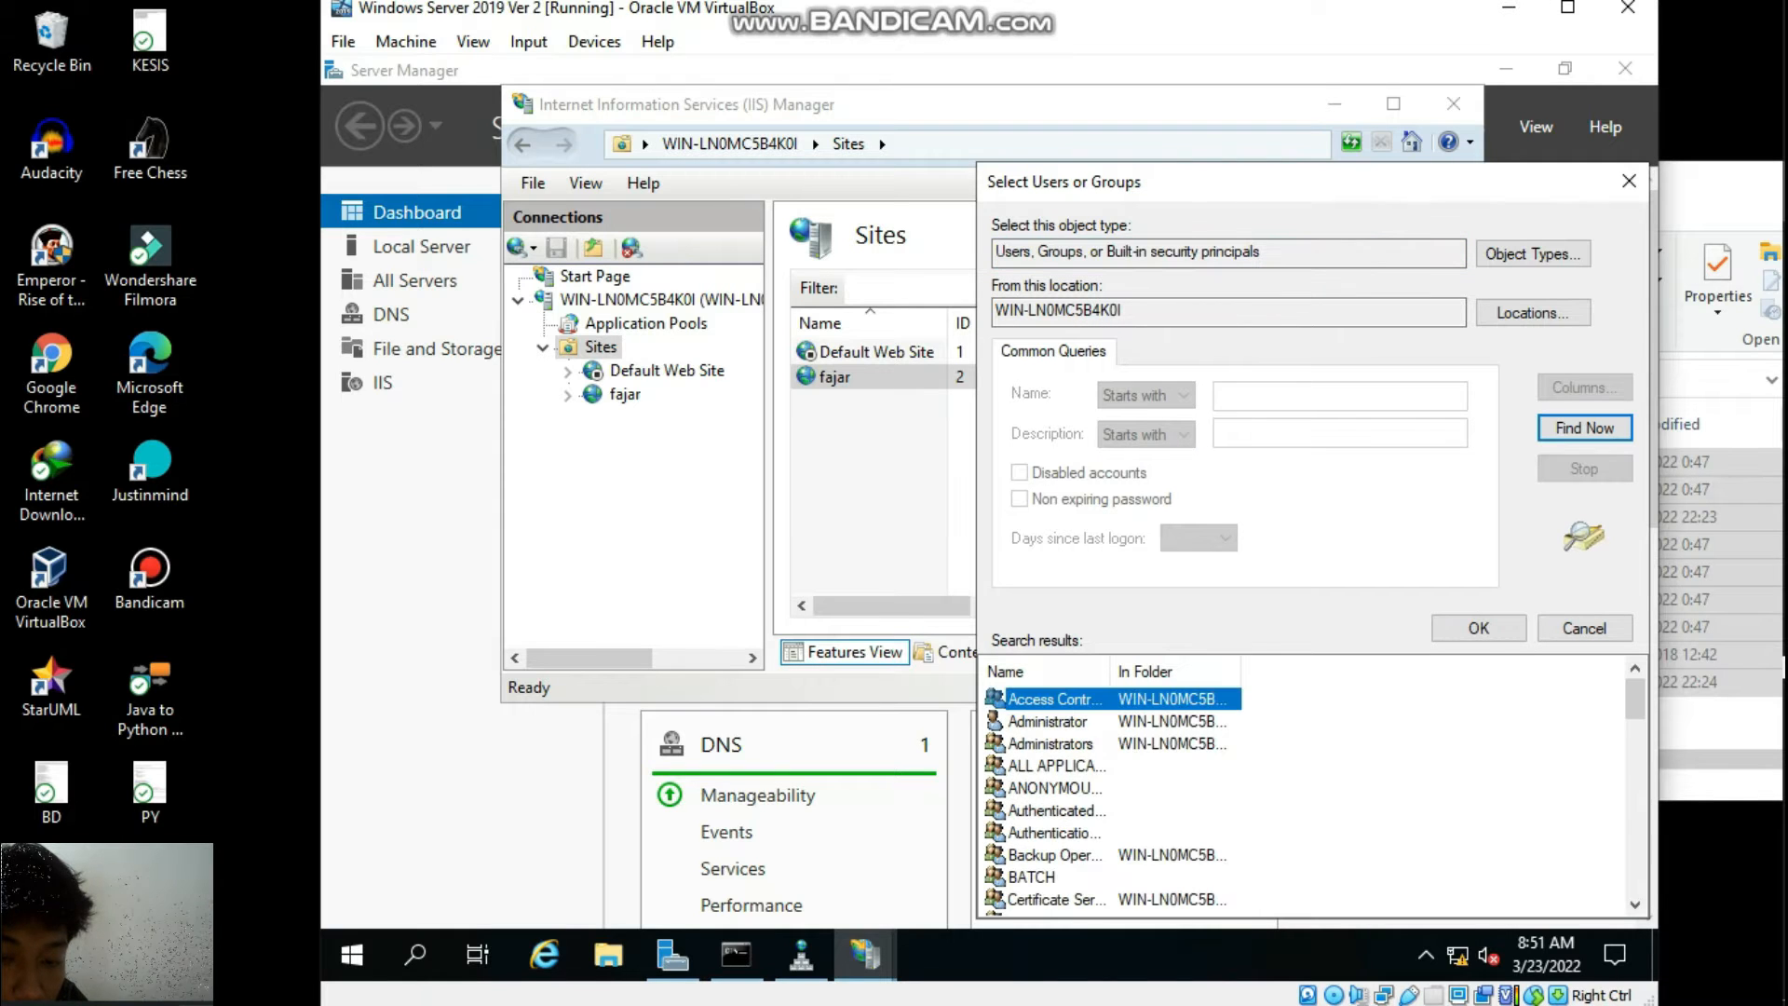
{"action": "left_click_drag", "start_coordinate": [1635, 698], "coordinate": [1636, 873]}
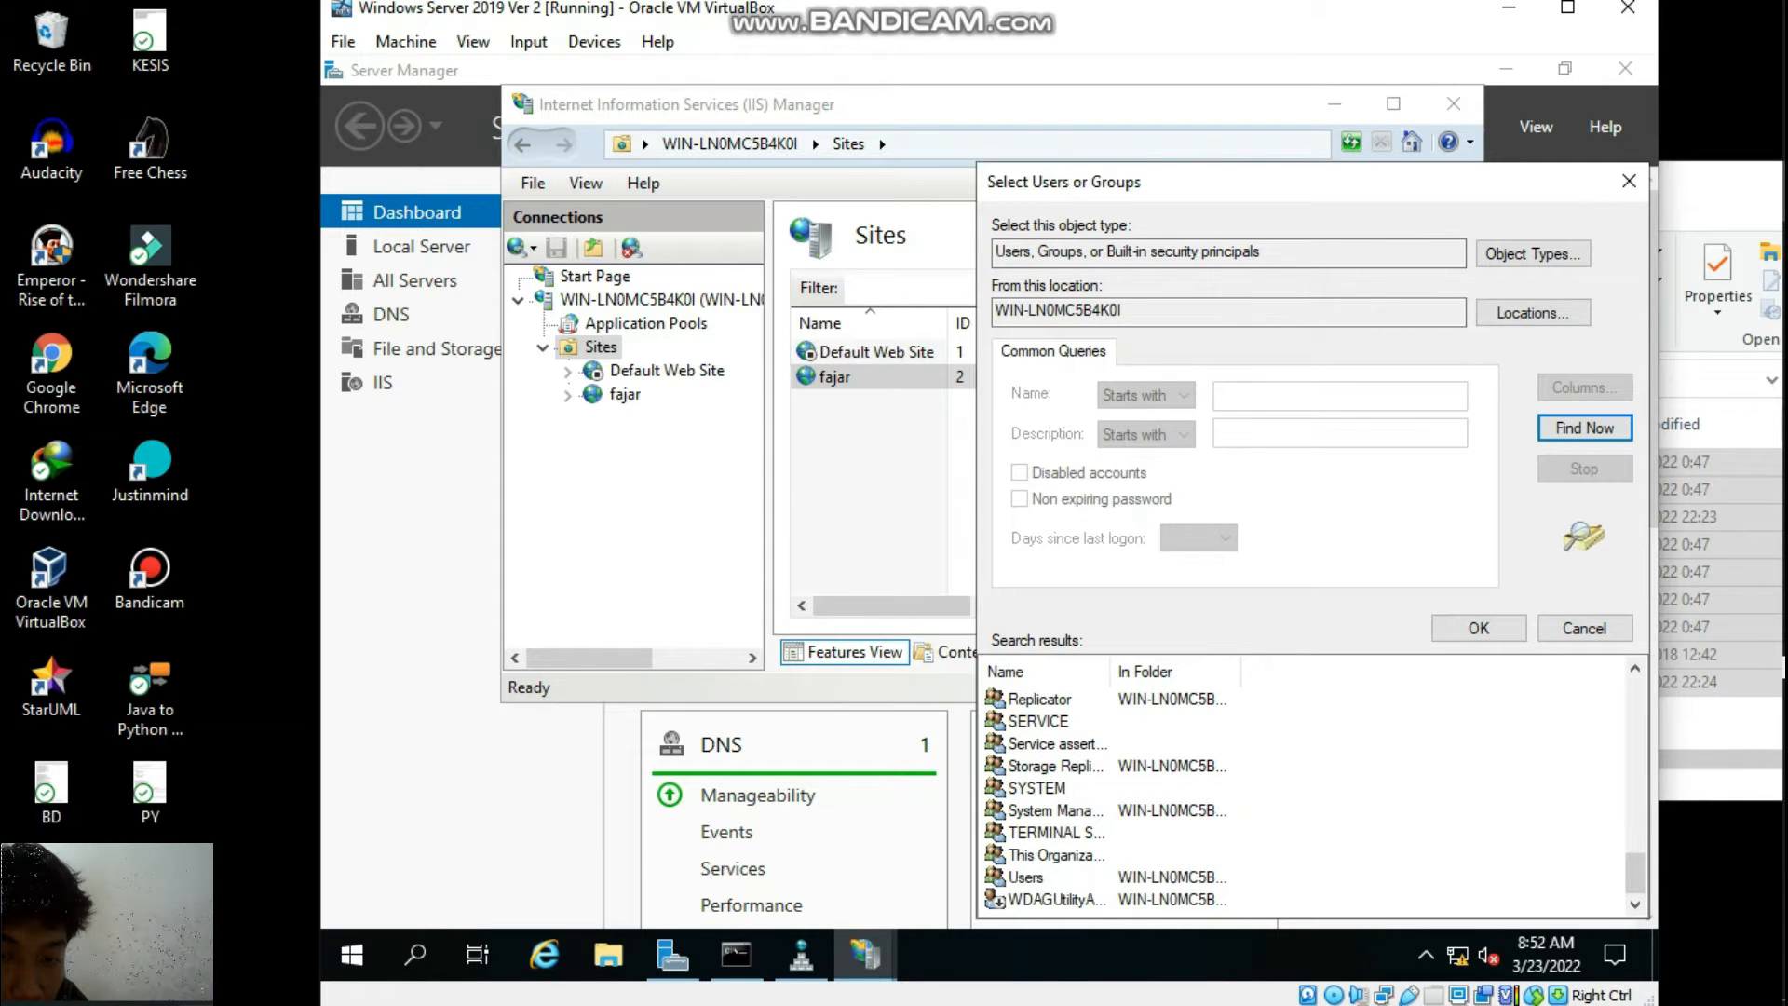
{"action": "left_click", "coordinate": [1026, 877]}
{"action": "left_click", "coordinate": [1479, 628]}
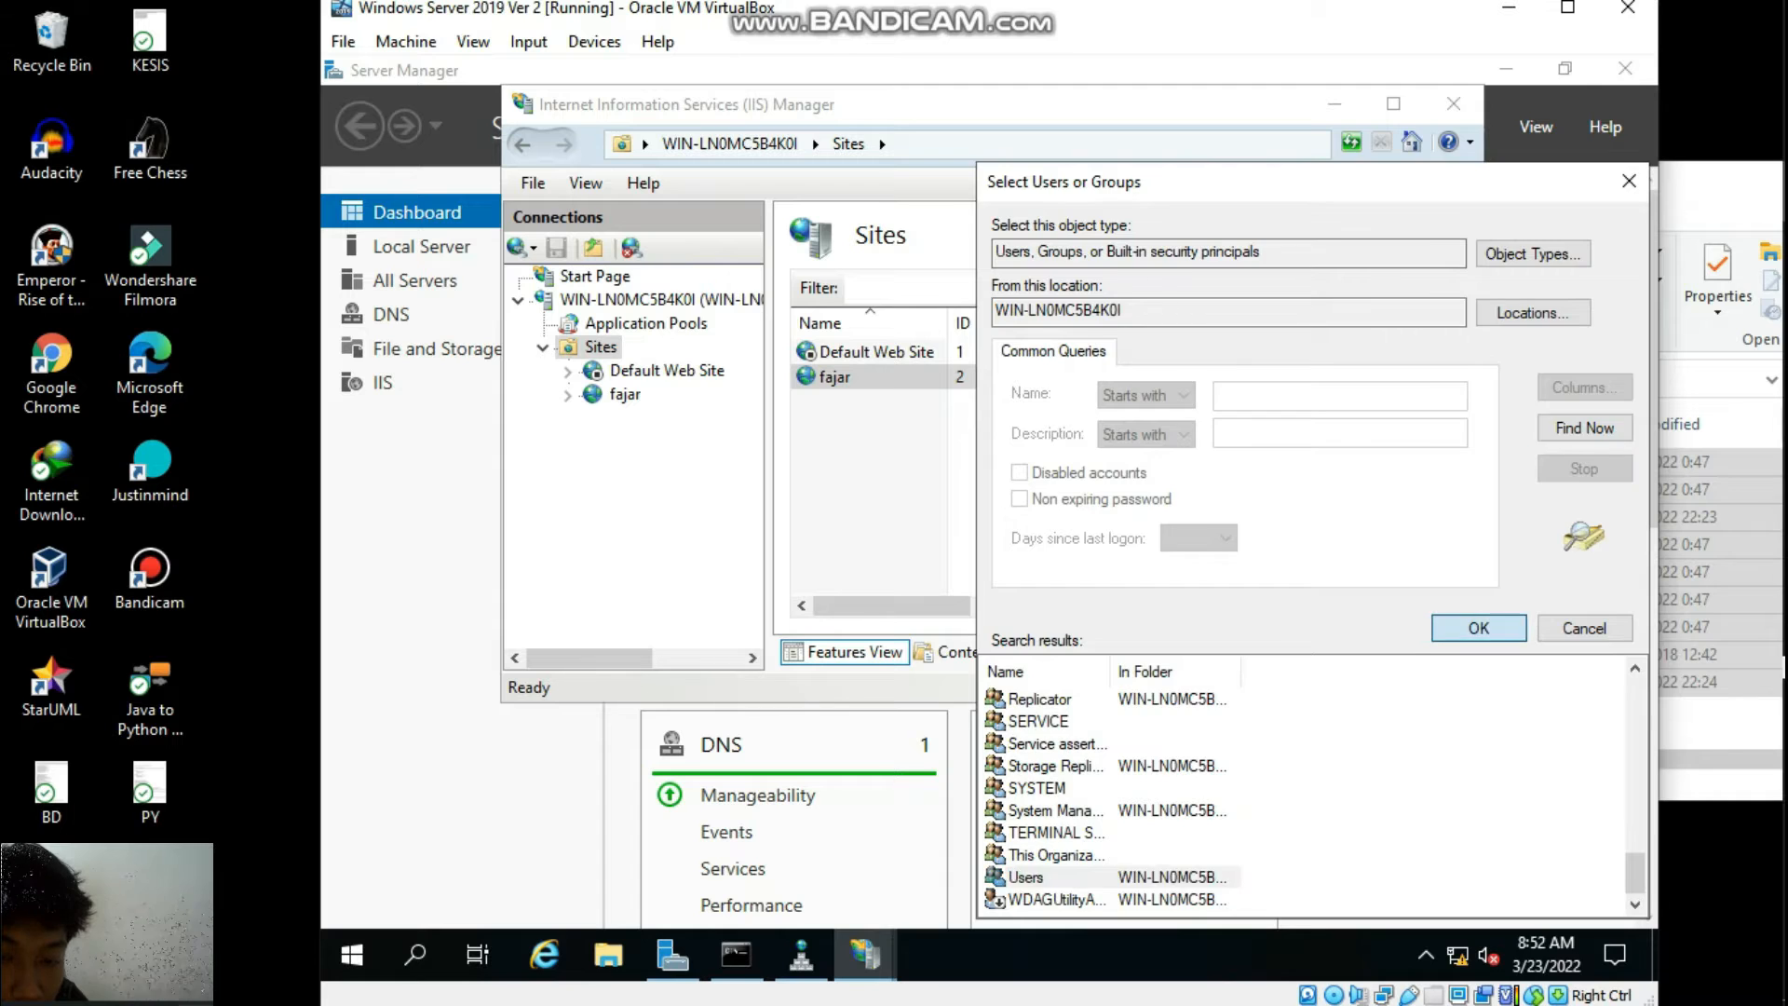
{"action": "left_click", "coordinate": [1478, 667]}
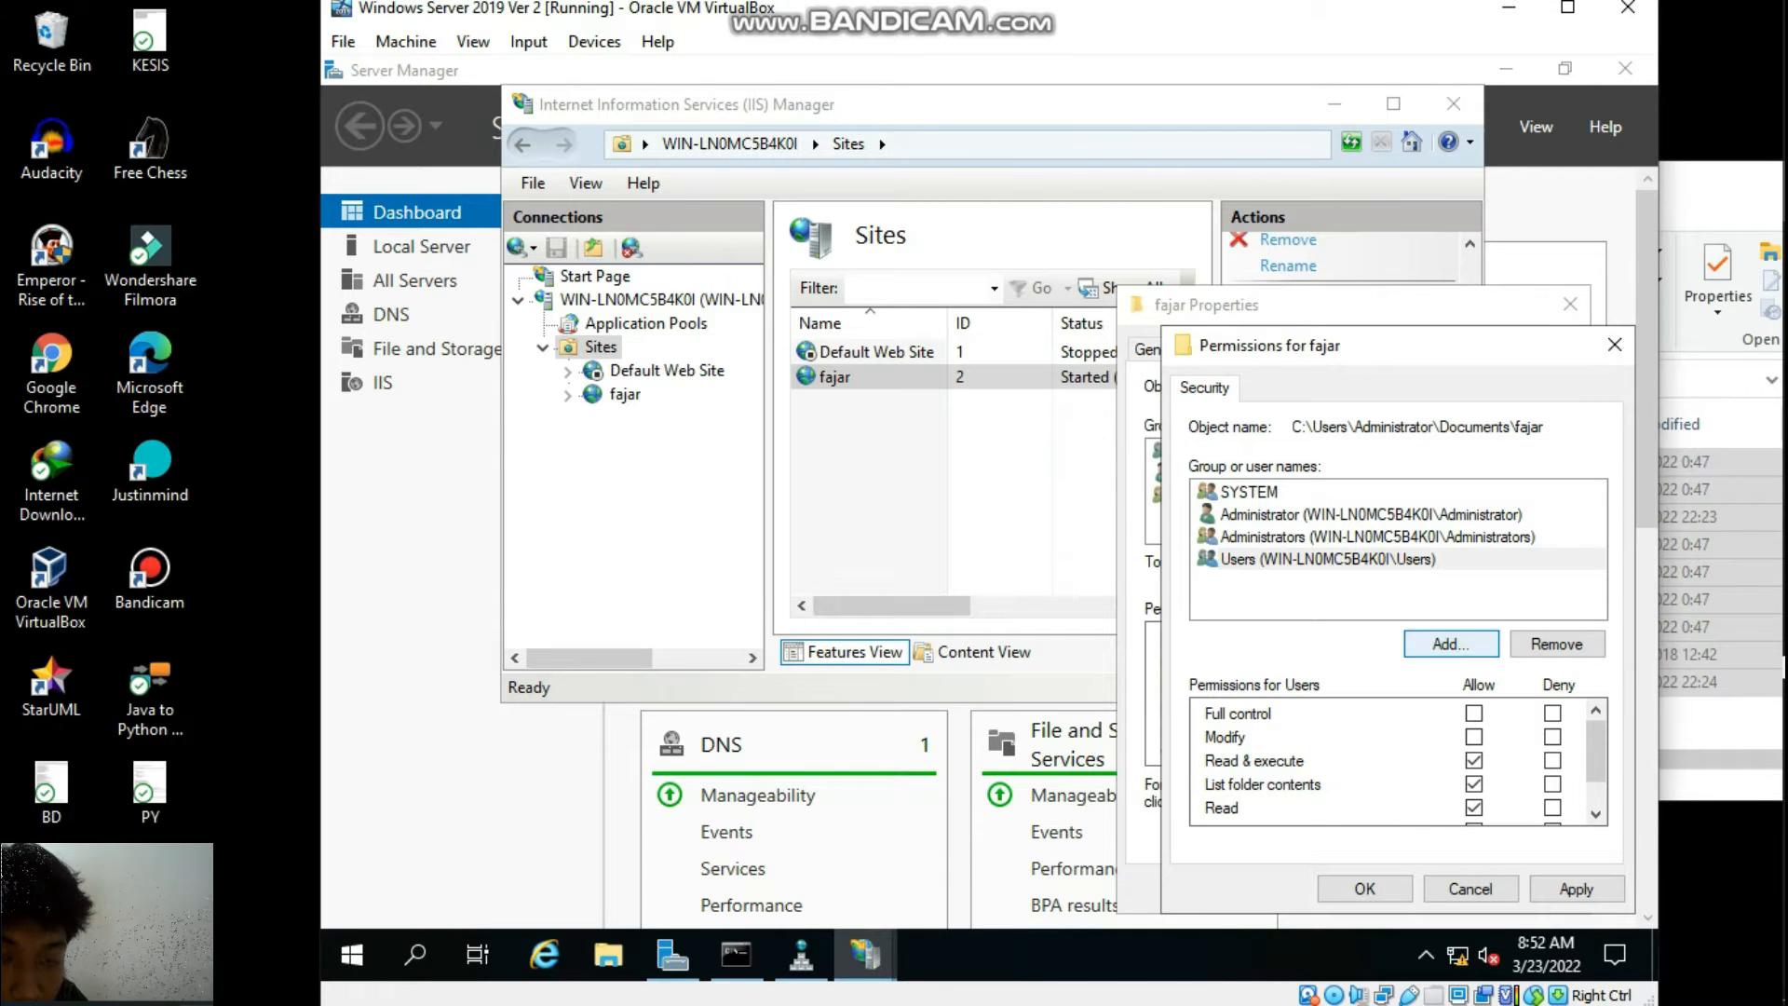
{"action": "left_click", "coordinate": [1450, 643]}
{"action": "left_click", "coordinate": [1584, 667]}
{"action": "left_click", "coordinate": [1577, 889]}
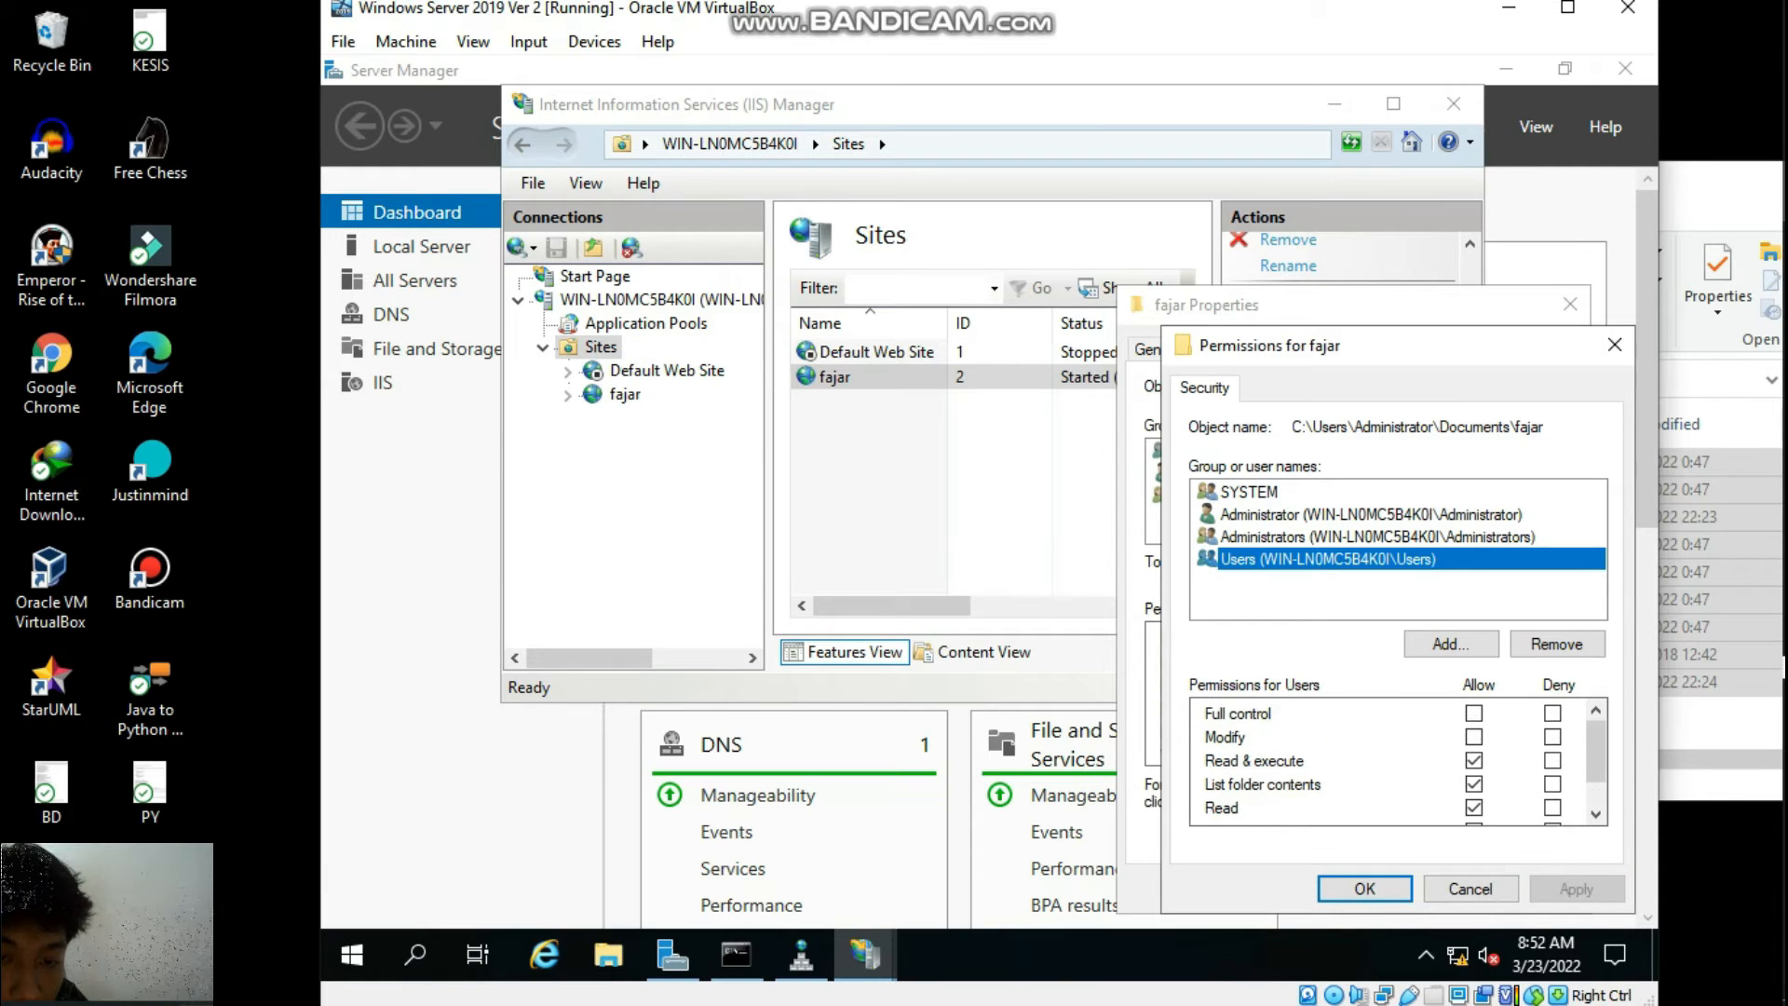
Allow Modify, Full control and Write for the Users group on the fajar folder, apply, and close the folder's properties.
{"action": "left_click", "coordinate": [1474, 738]}
{"action": "left_click", "coordinate": [1474, 714]}
{"action": "scroll", "coordinate": [1474, 736], "scroll_direction": "down", "scroll_amount": 1}
{"action": "left_click", "coordinate": [1474, 787]}
{"action": "left_click", "coordinate": [1474, 787]}
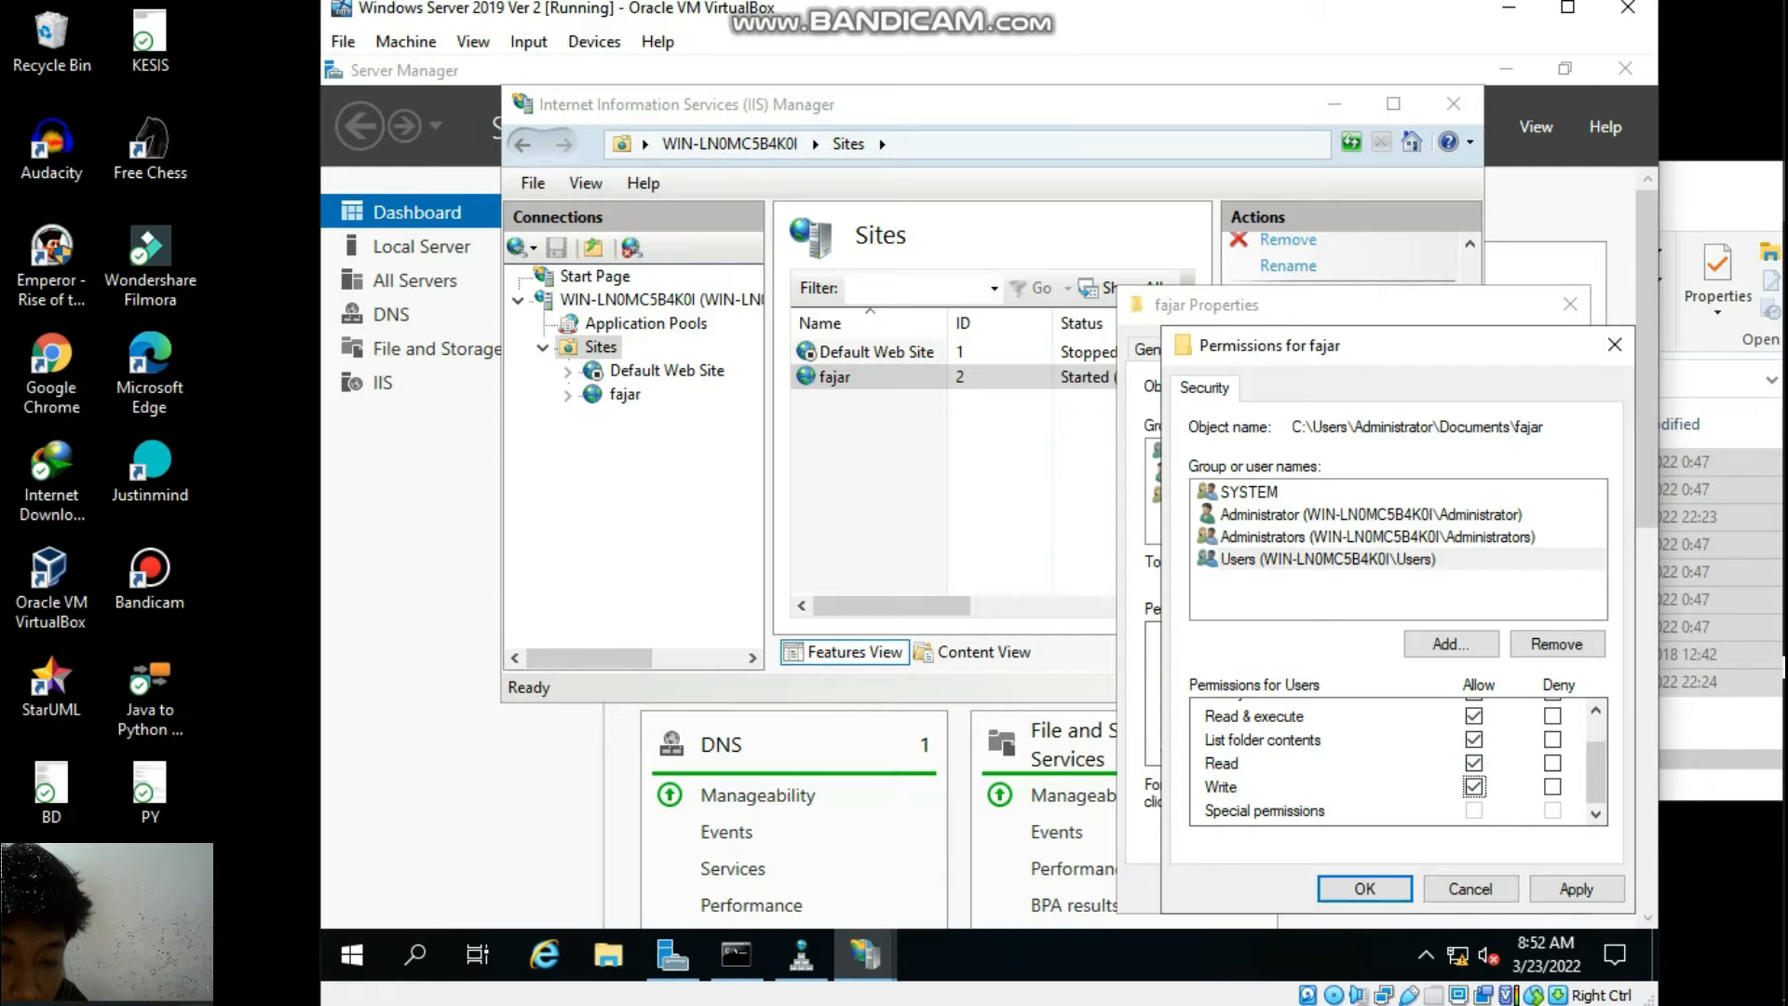
{"action": "left_click", "coordinate": [1577, 889]}
{"action": "left_click", "coordinate": [1365, 888]}
{"action": "left_click", "coordinate": [1321, 888]}
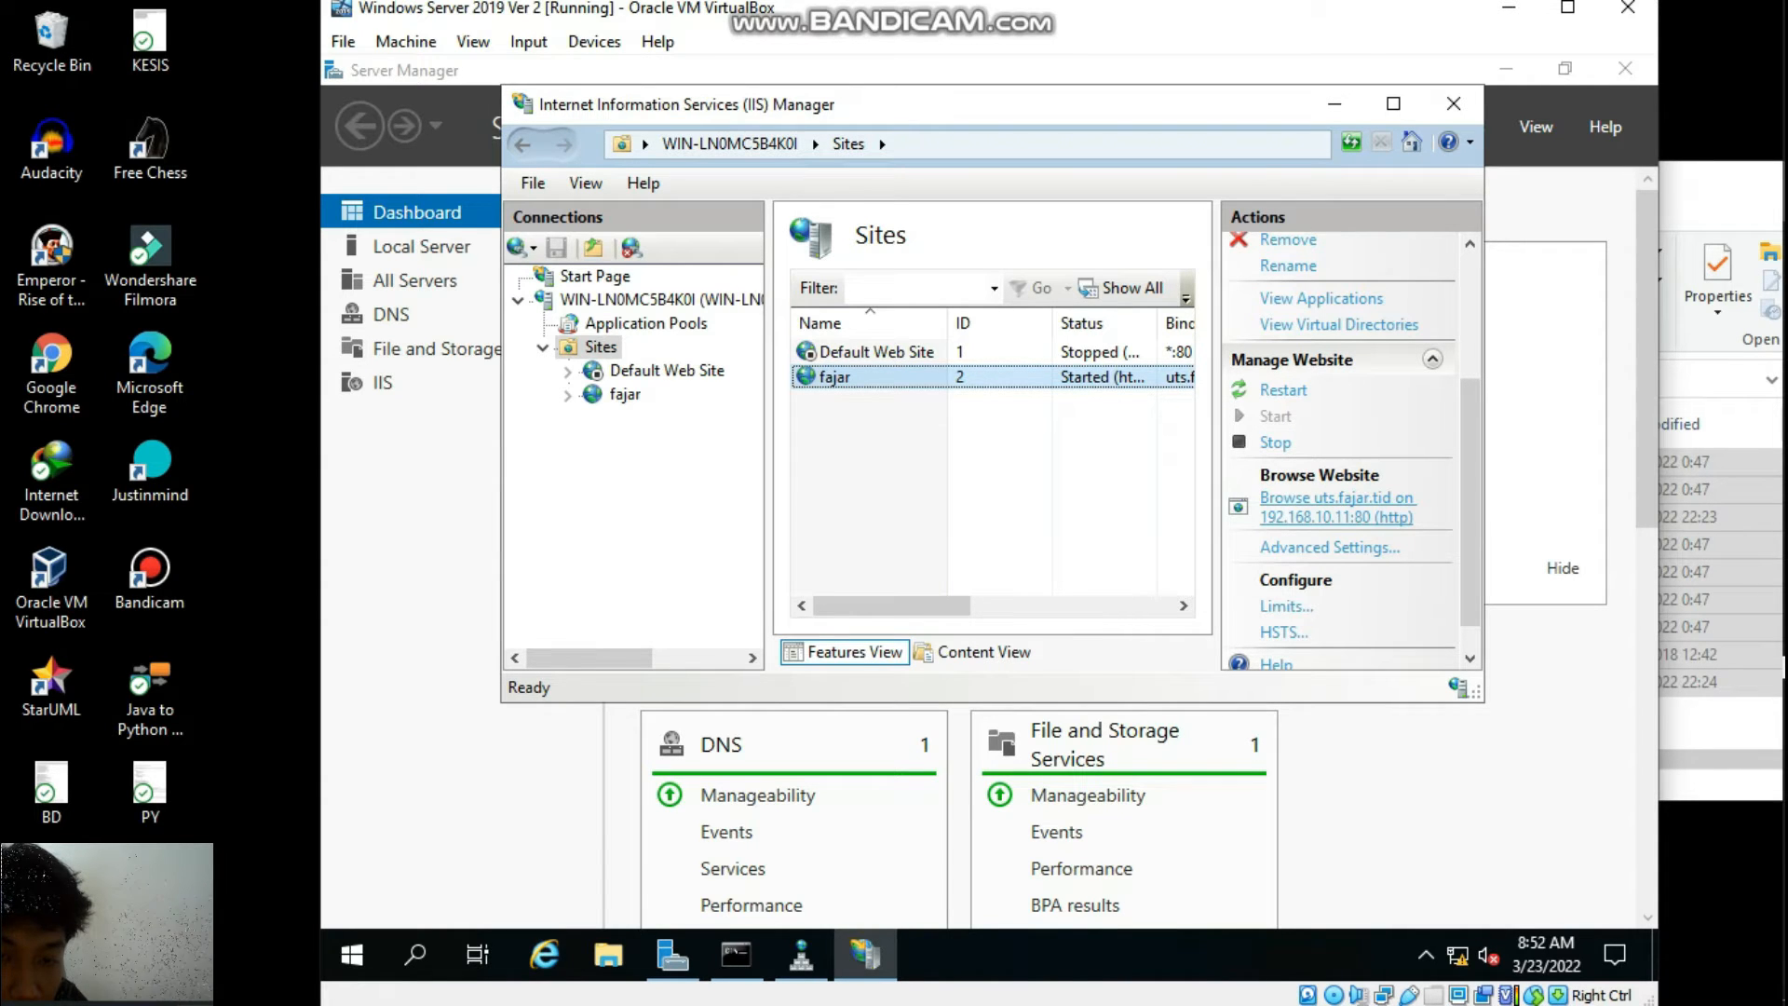
Restart the fajar site, browse it at uts.fajar.tid, and minimize IIS Manager to bring the browser into view.
{"action": "left_click", "coordinate": [1283, 390]}
{"action": "left_click", "coordinate": [1336, 499]}
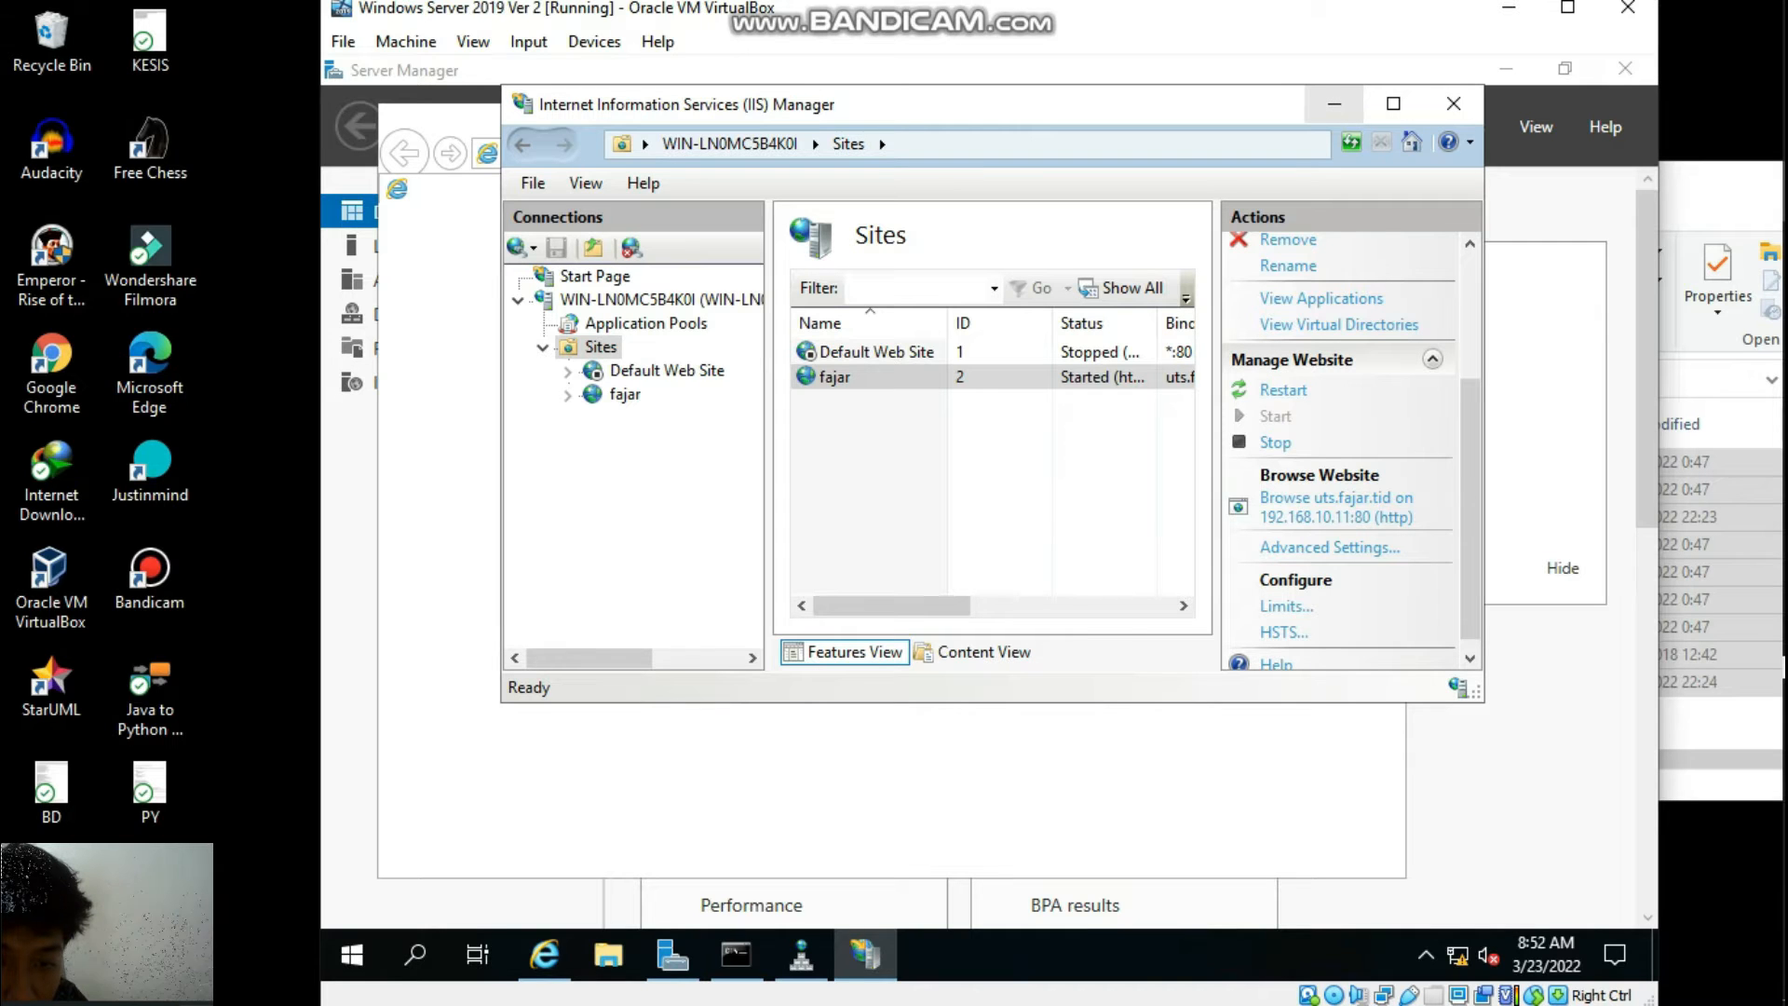
{"action": "left_click", "coordinate": [1334, 104]}
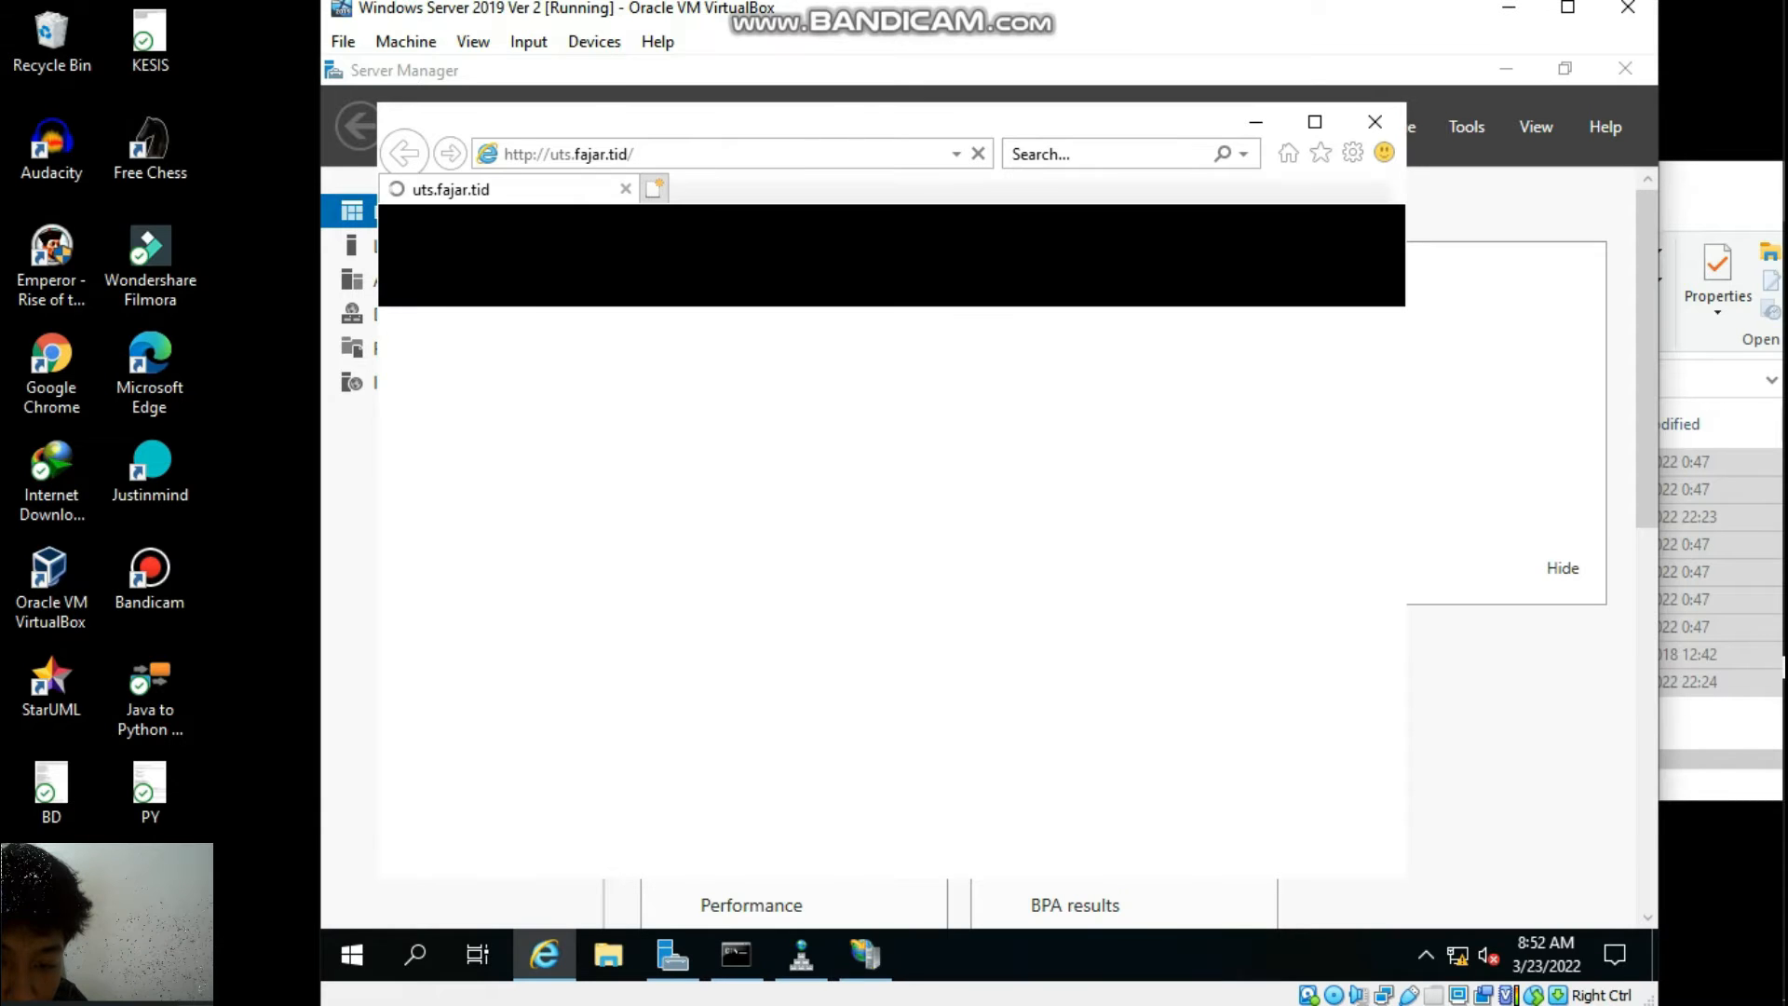
{"action": "left_click_drag", "start_coordinate": [927, 122], "coordinate": [982, 101]}
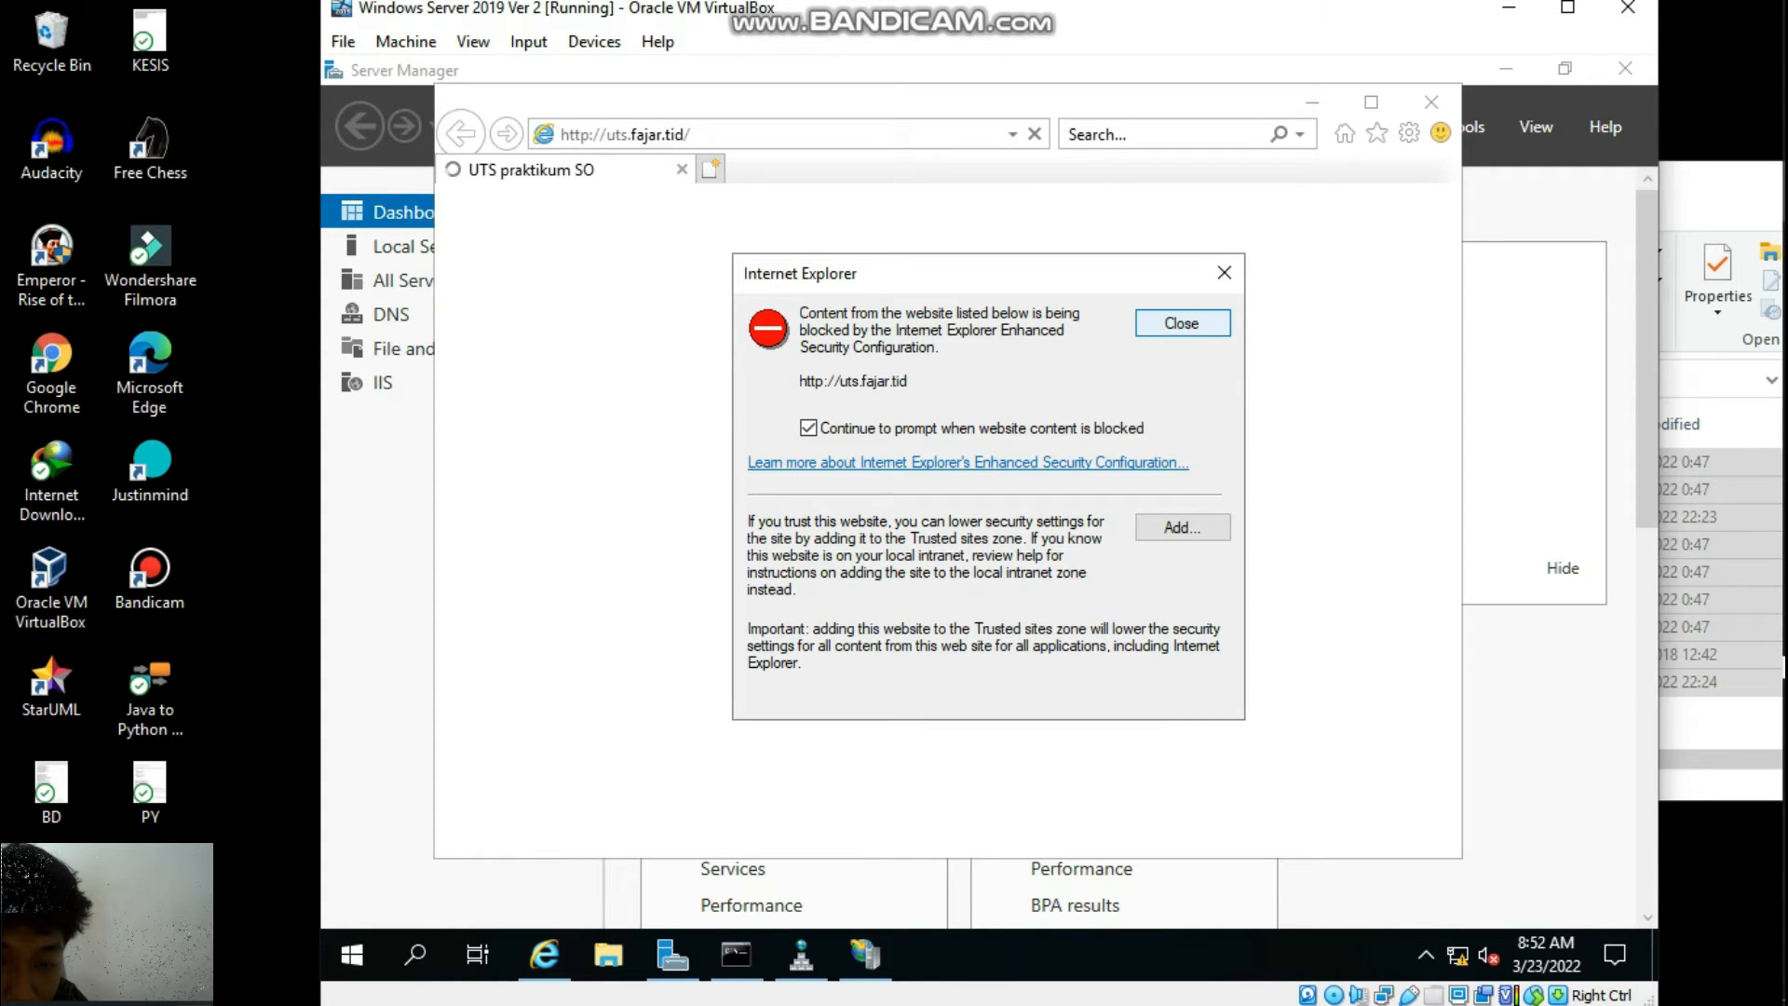
Dismiss the blocked-content warning, postpone the Internet Explorer 11 setup, and close the extra browser tab.
{"action": "left_click", "coordinate": [1182, 323]}
{"action": "left_click", "coordinate": [1312, 102]}
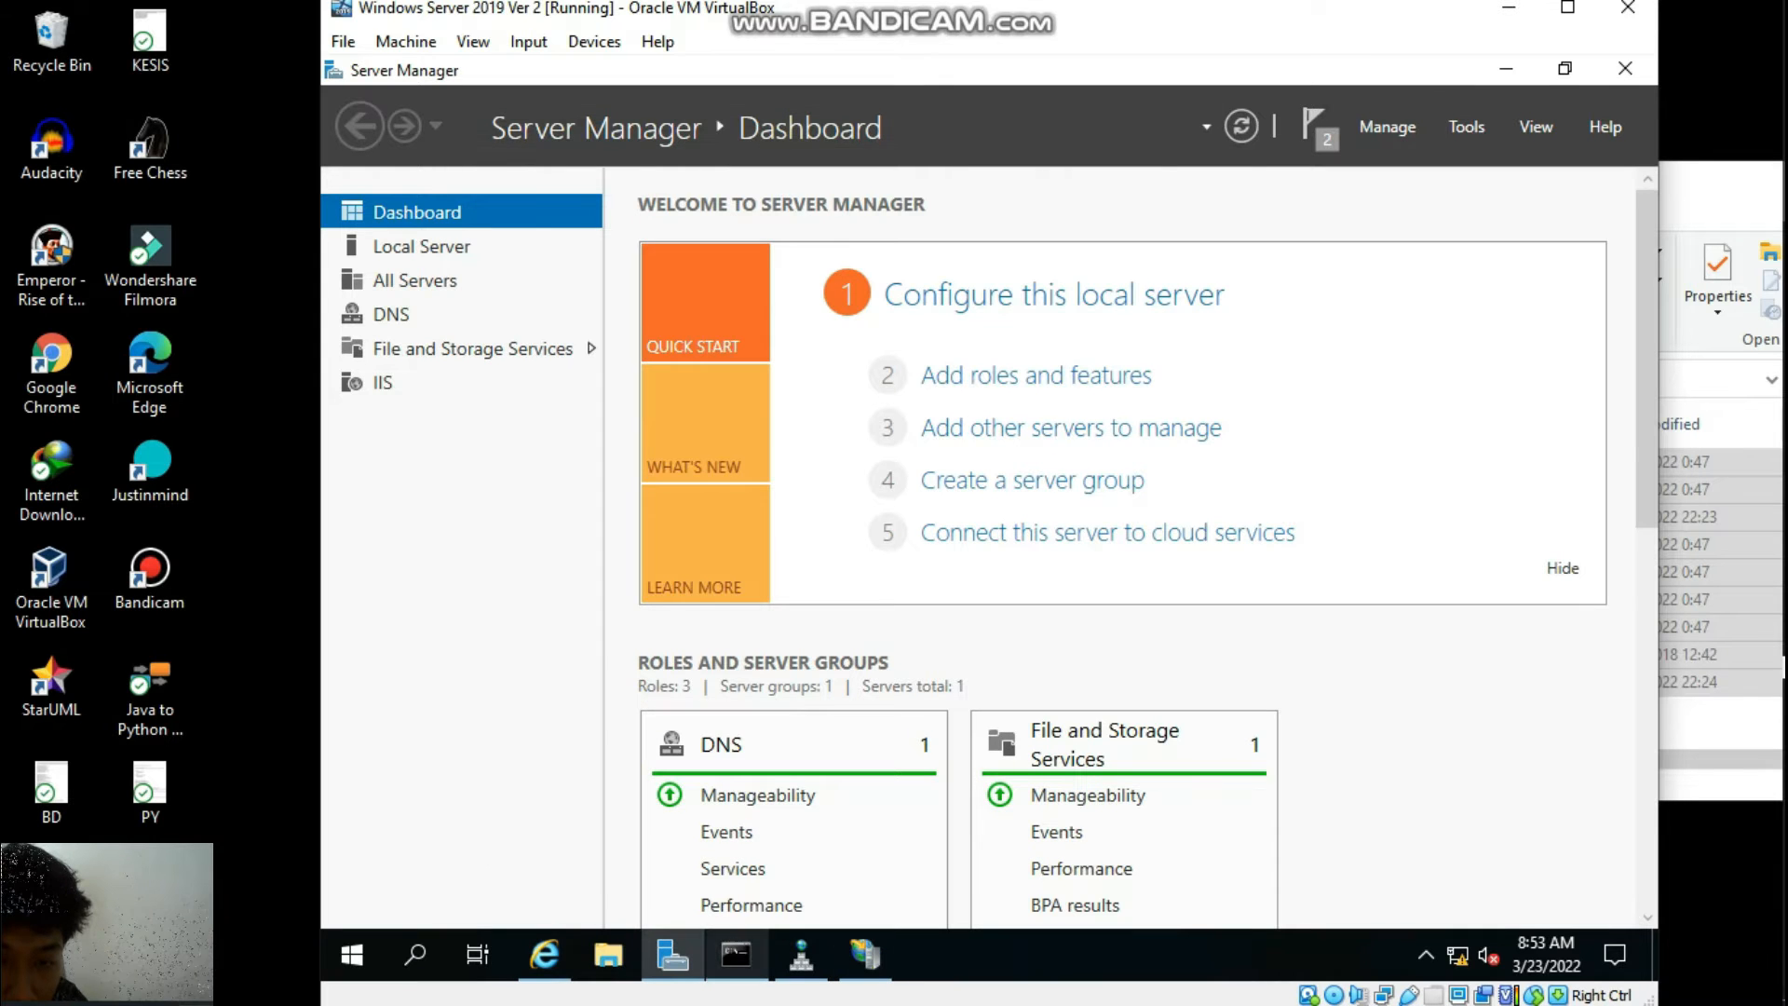
{"action": "left_click", "coordinate": [544, 955]}
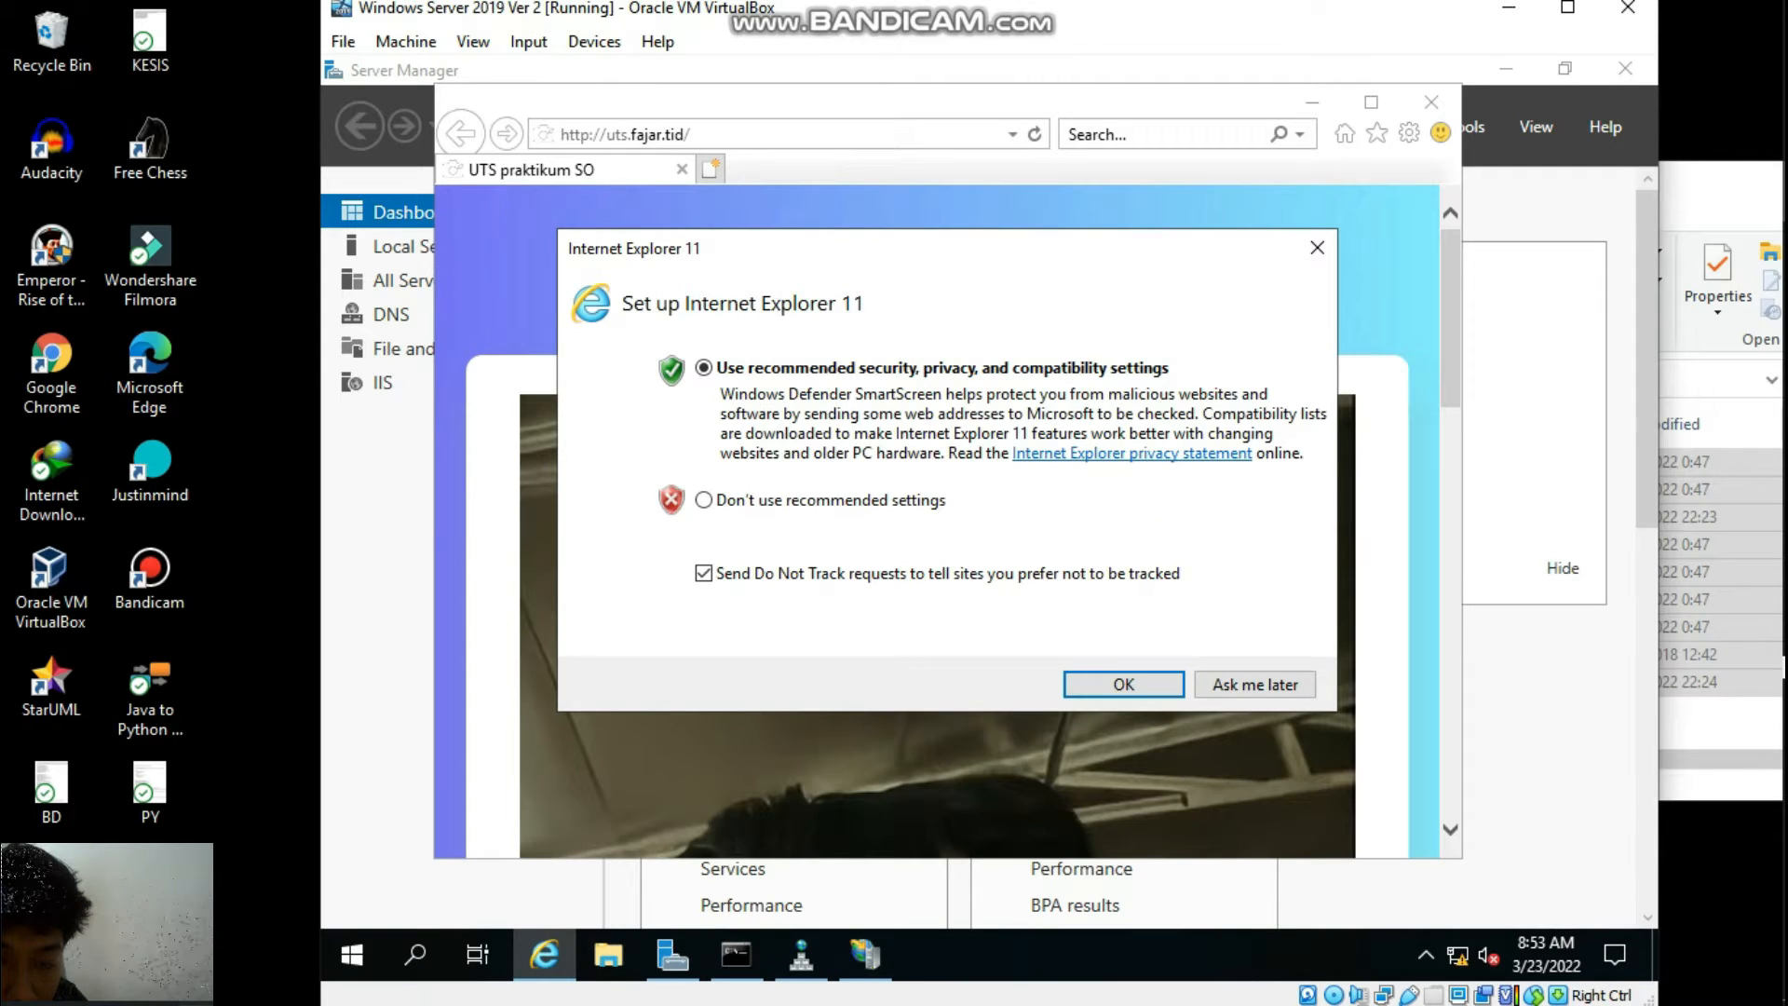
{"action": "left_click", "coordinate": [1255, 684]}
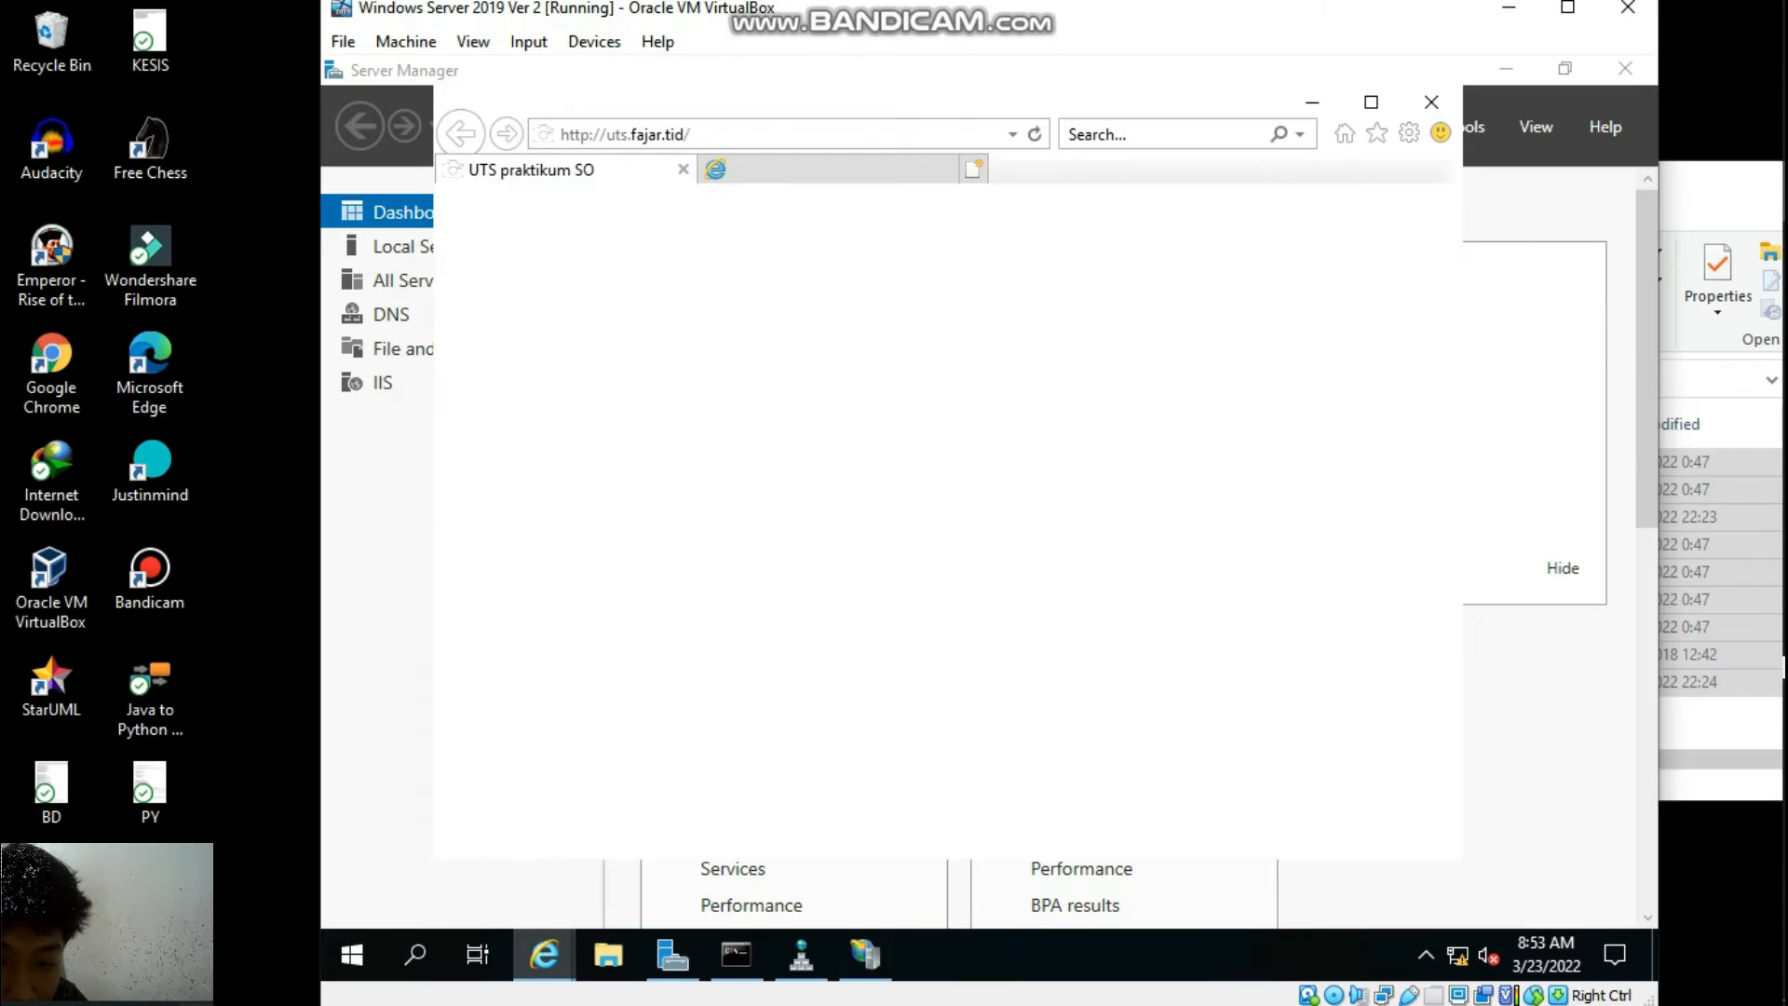
{"action": "left_click", "coordinate": [945, 168]}
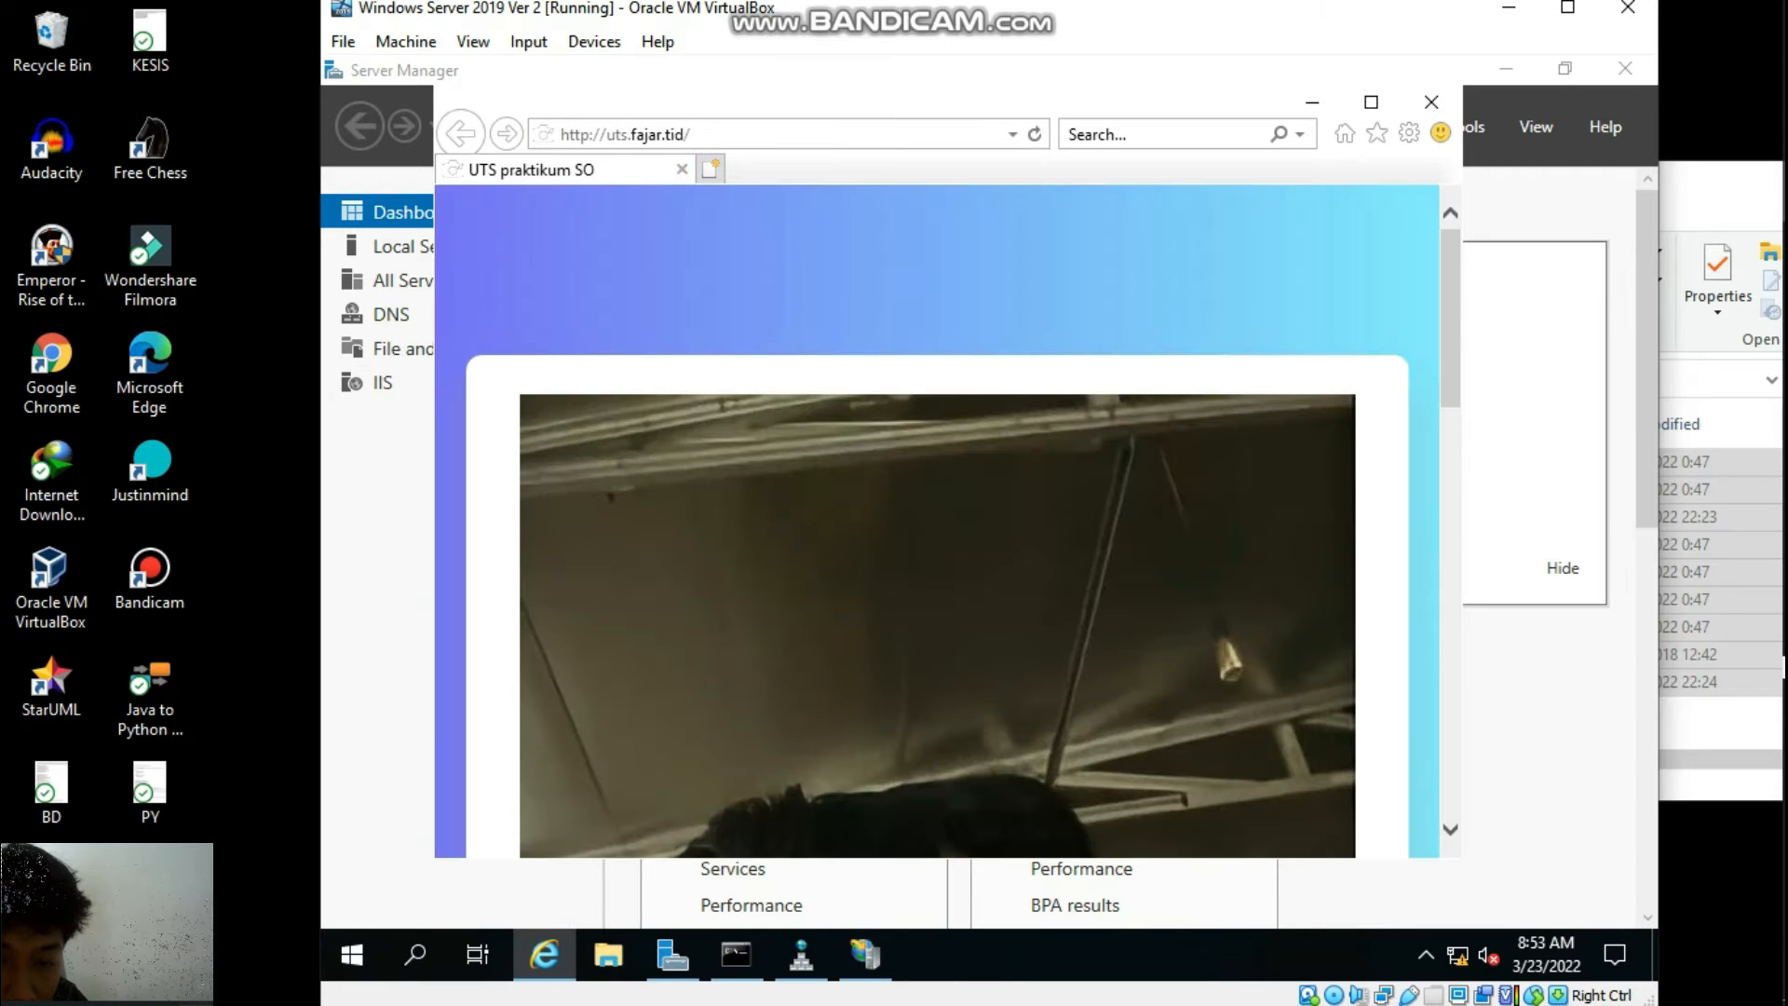
Maximize the browser and the virtual machine window and look through the uts.fajar.tid page.
{"action": "scroll", "coordinate": [940, 522], "scroll_direction": "down", "scroll_amount": 10}
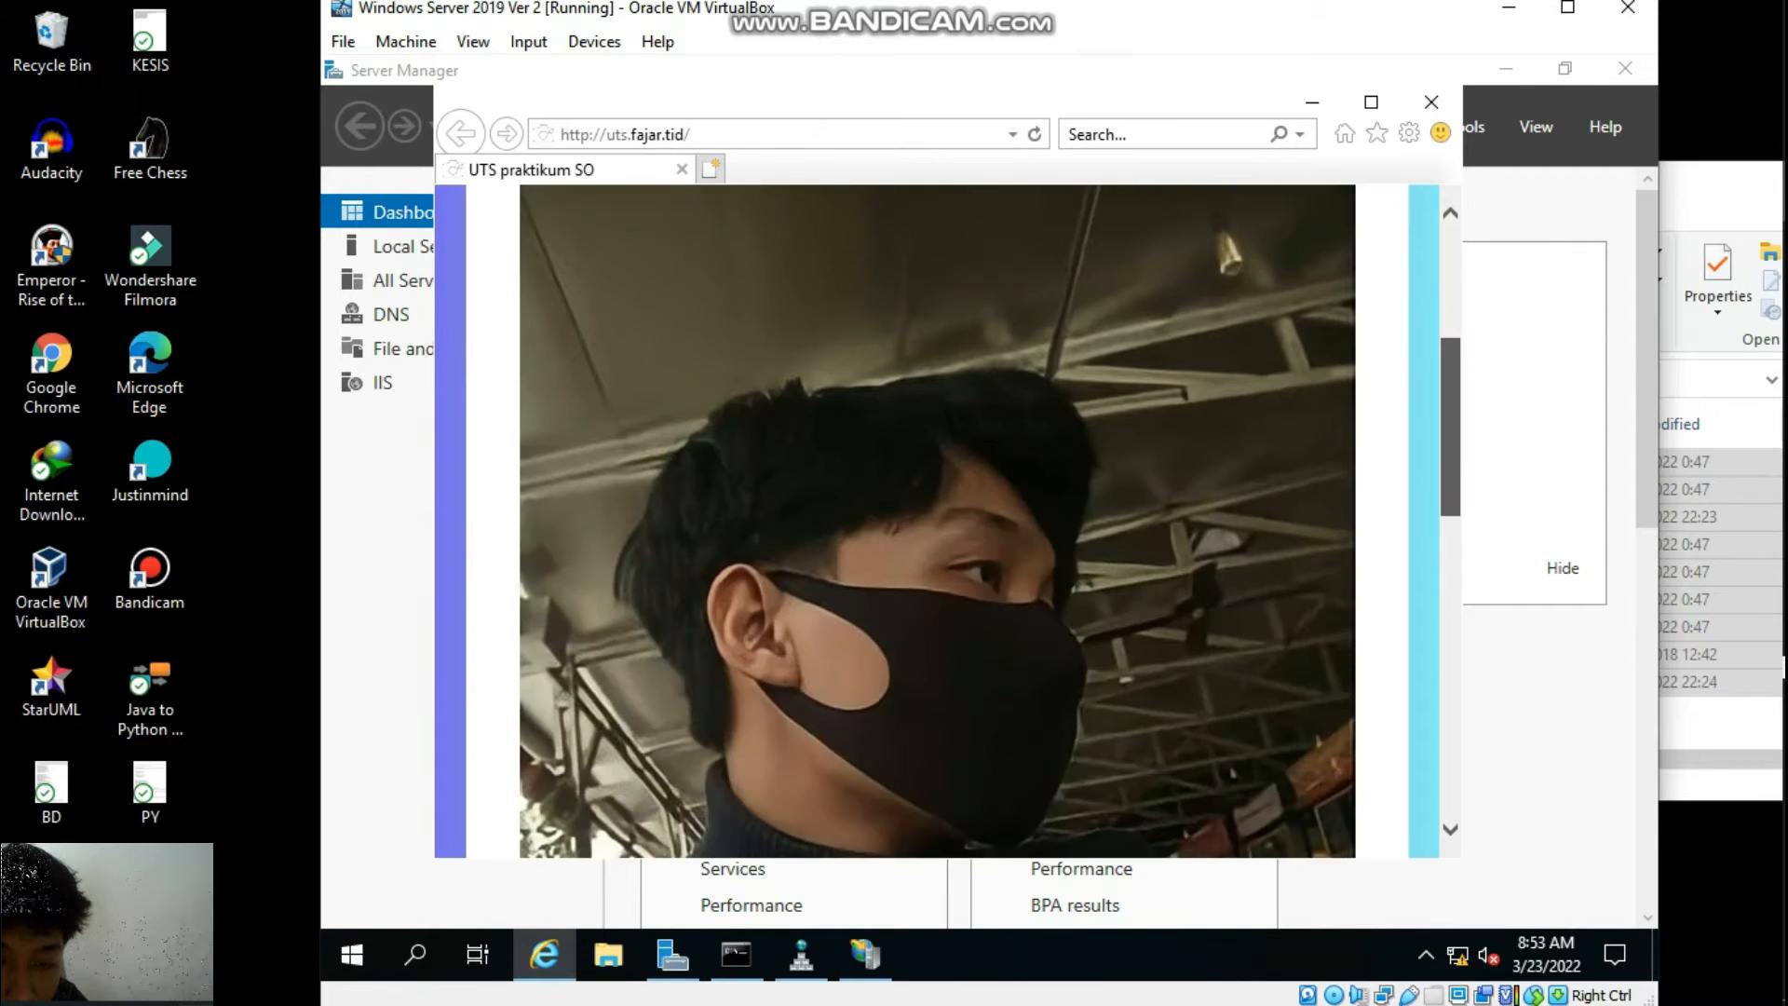
{"action": "left_click", "coordinate": [1371, 102]}
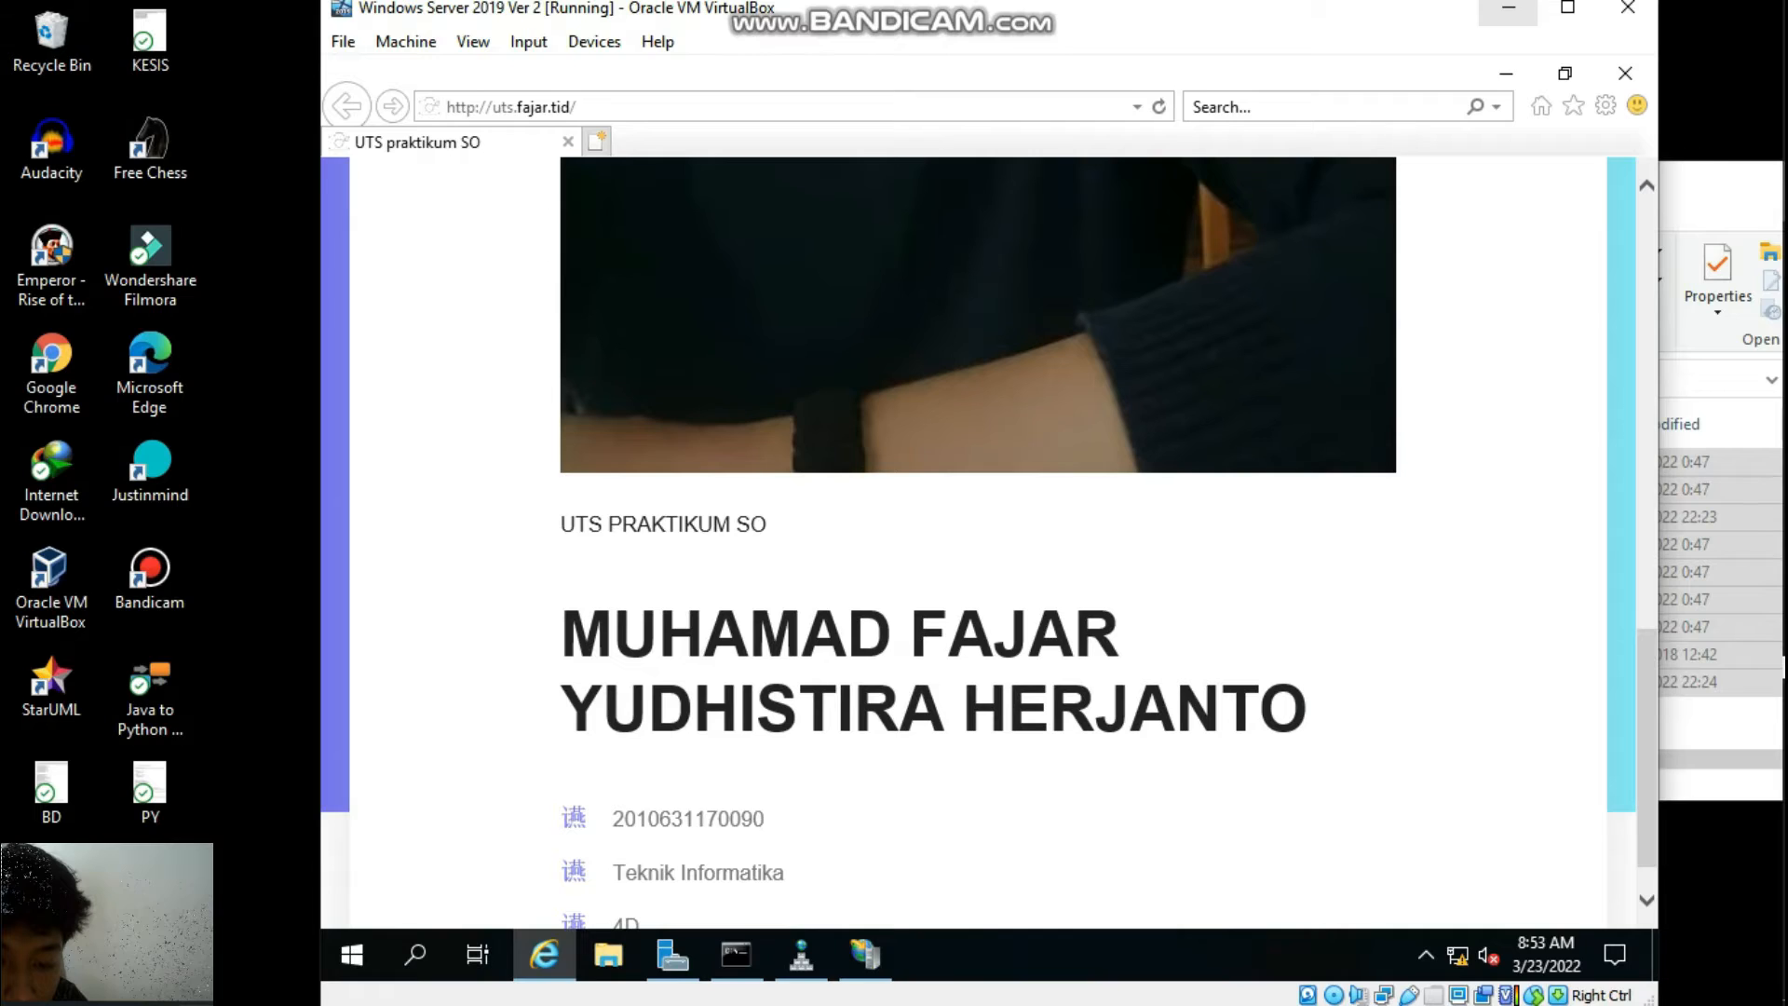
{"action": "left_click", "coordinate": [1567, 8]}
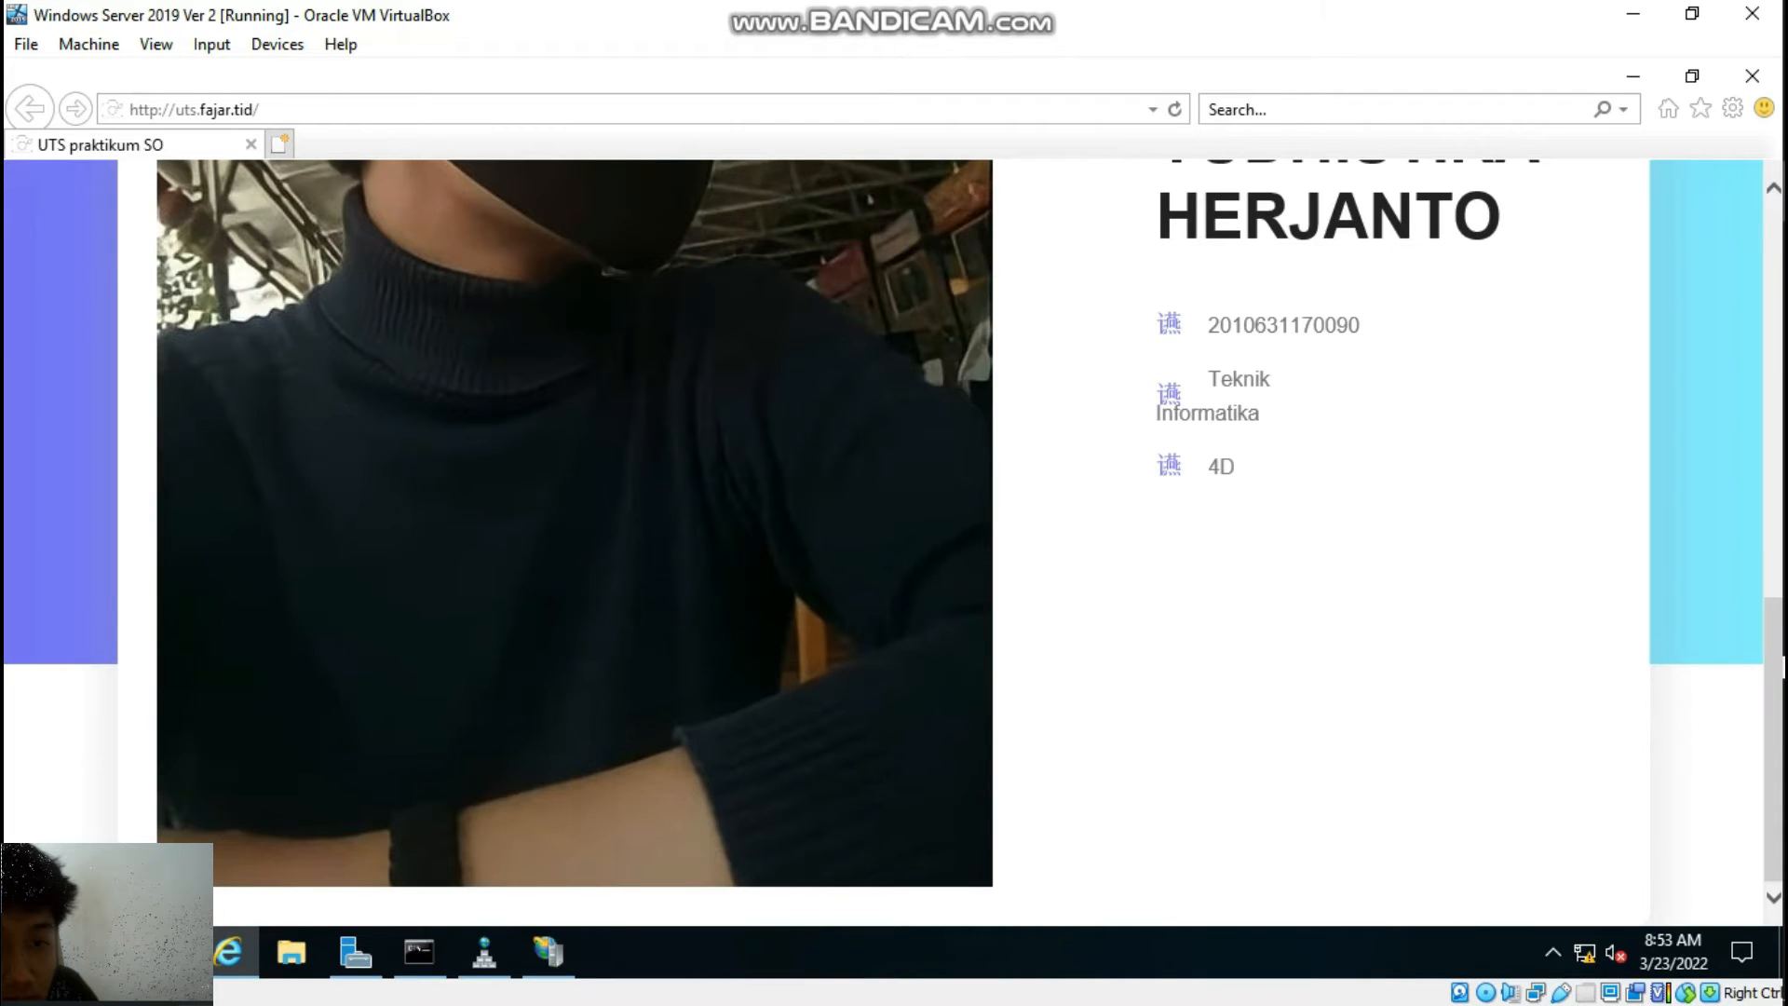
{"action": "scroll", "coordinate": [1784, 666], "scroll_direction": "up", "scroll_amount": 3}
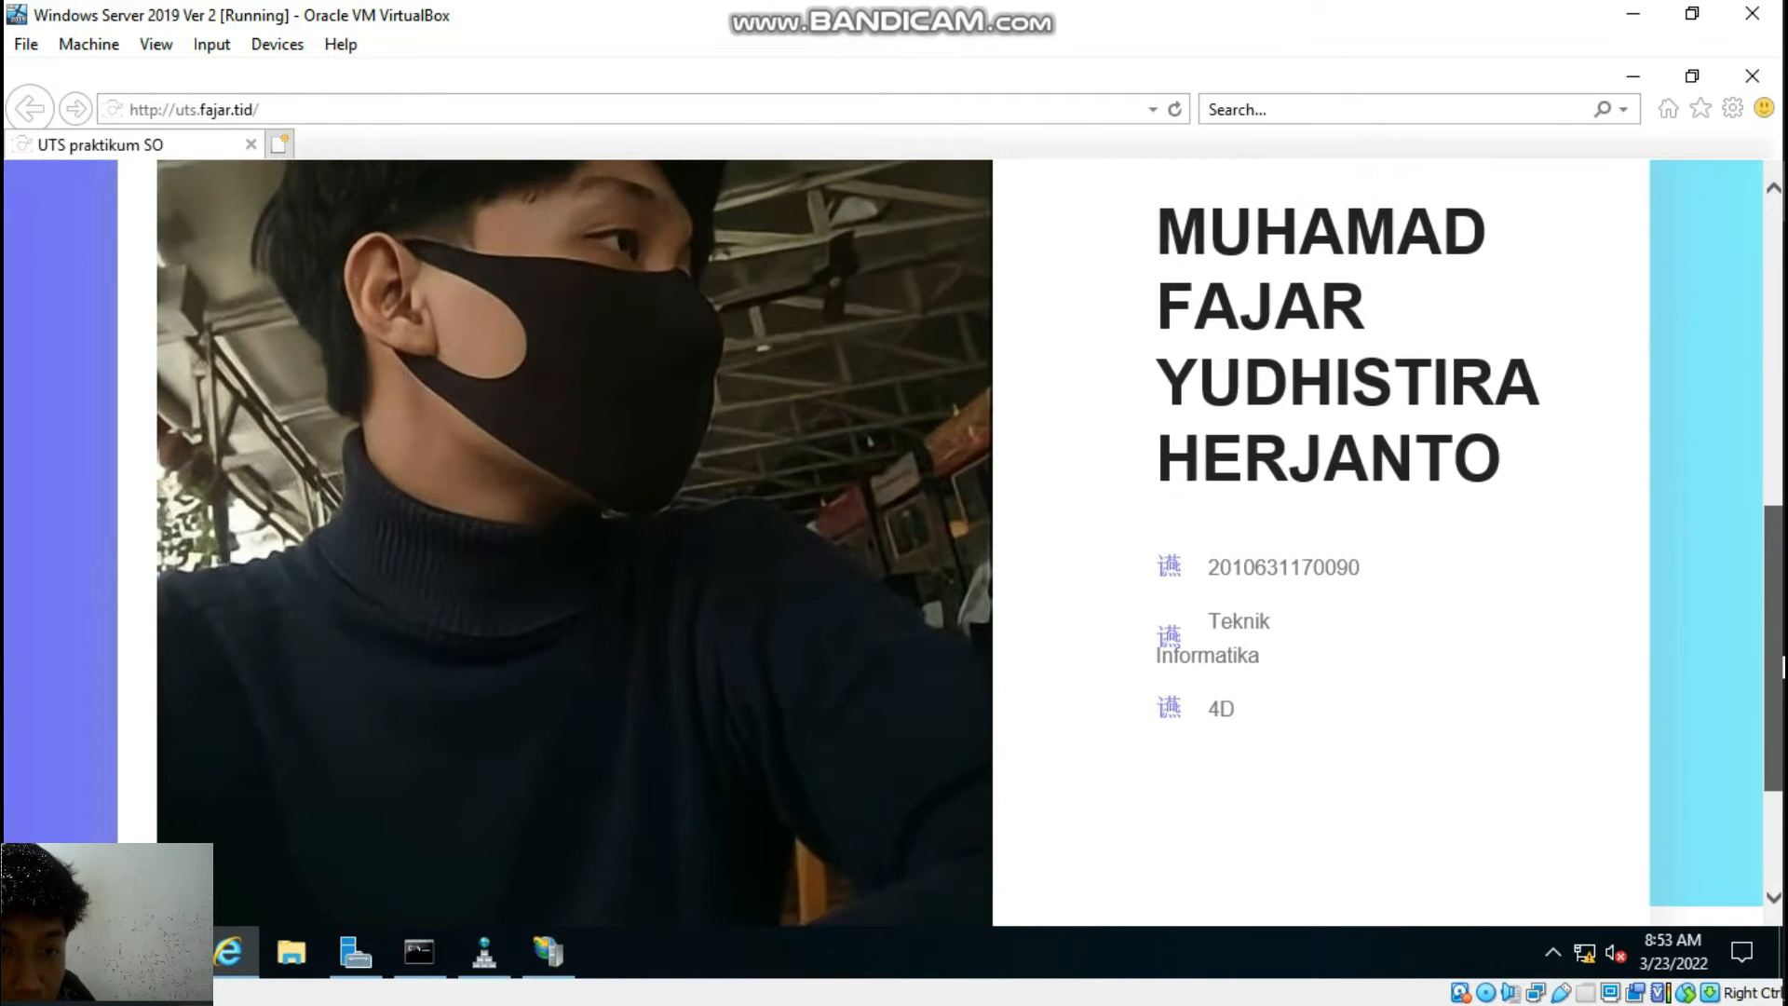
Look over the uts.fajar.tid page again, restore the virtual machine window to its smaller size, and close Internet Explorer.
{"action": "scroll", "coordinate": [1783, 666], "scroll_direction": "up", "scroll_amount": 3}
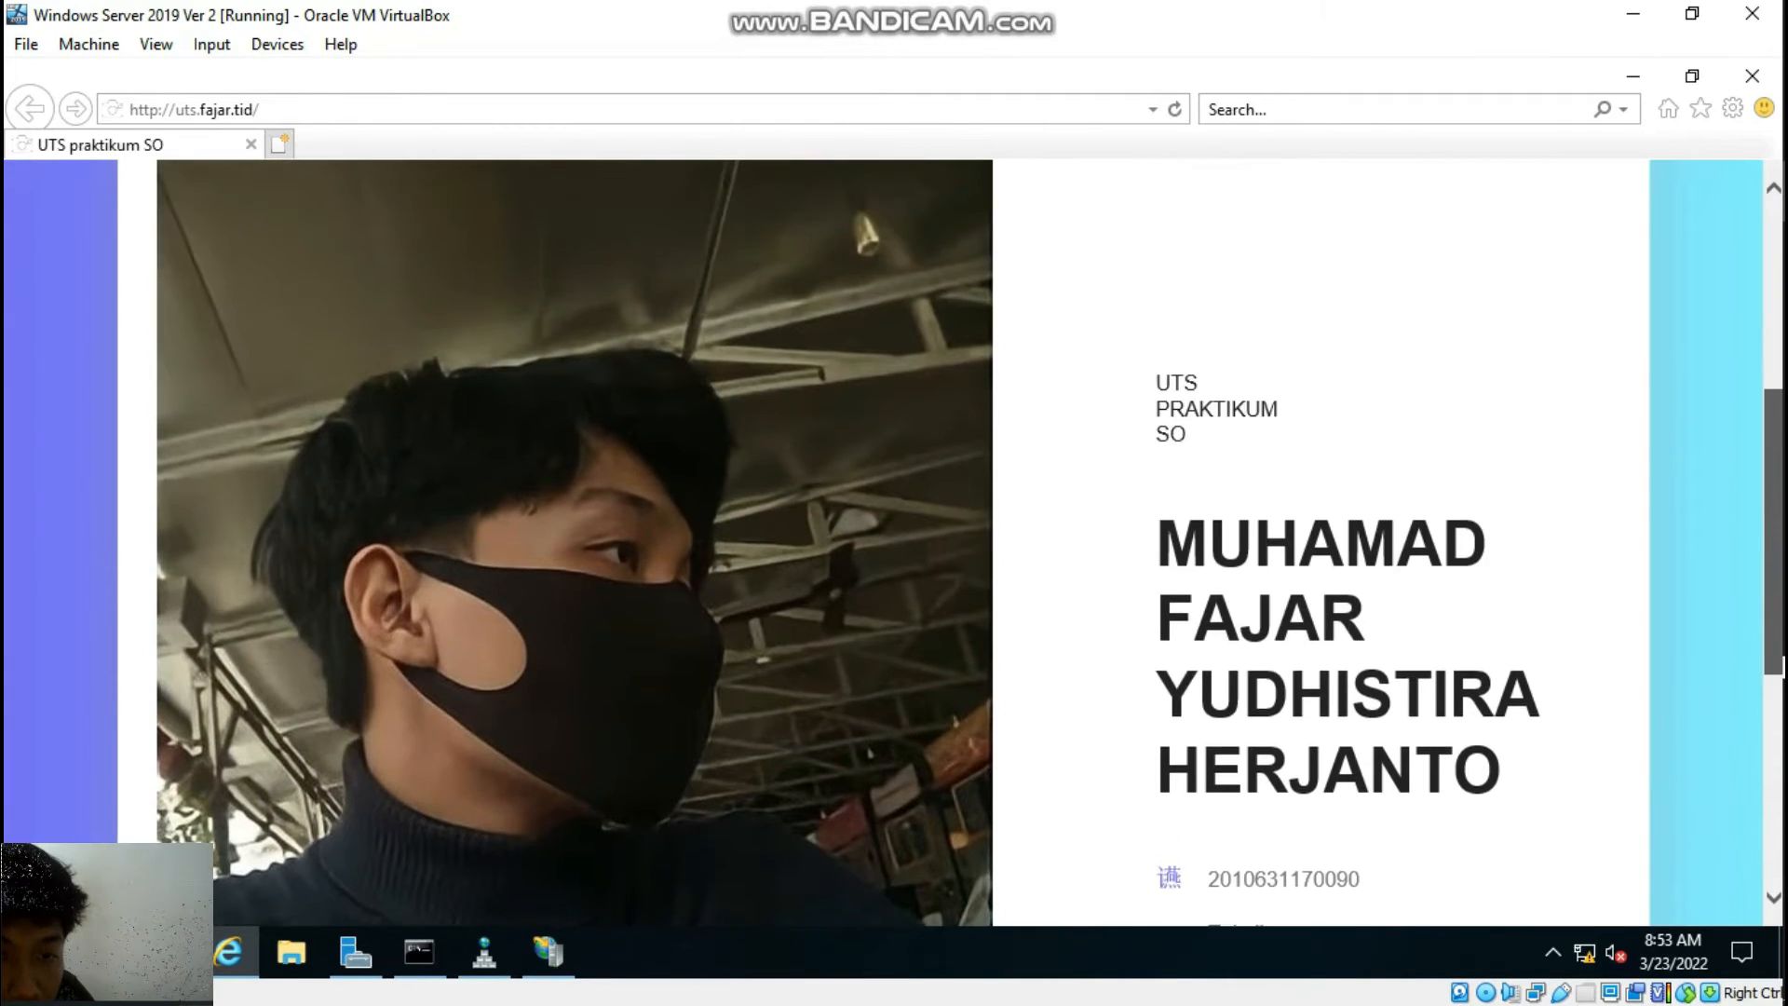
{"action": "scroll", "coordinate": [1782, 665], "scroll_direction": "up", "scroll_amount": 3}
{"action": "scroll", "coordinate": [1782, 666], "scroll_direction": "down", "scroll_amount": 6}
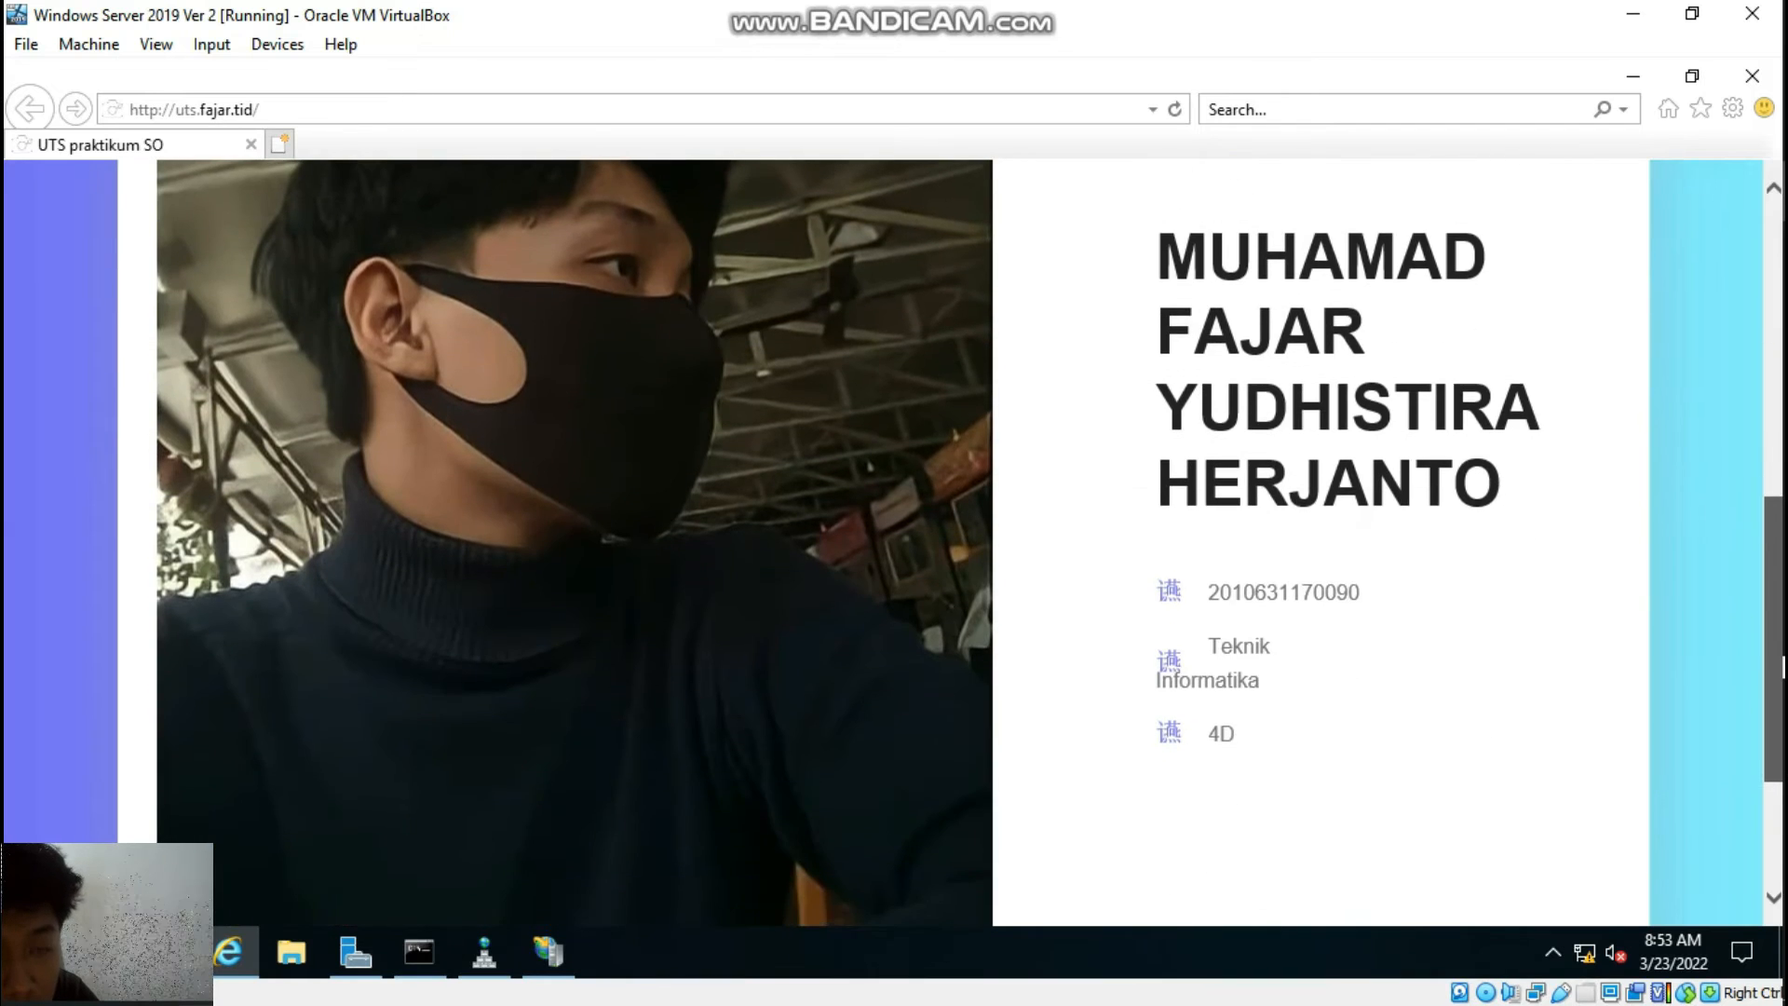
{"action": "scroll", "coordinate": [1781, 667], "scroll_direction": "down", "scroll_amount": 3}
{"action": "scroll", "coordinate": [1782, 666], "scroll_direction": "up", "scroll_amount": 6}
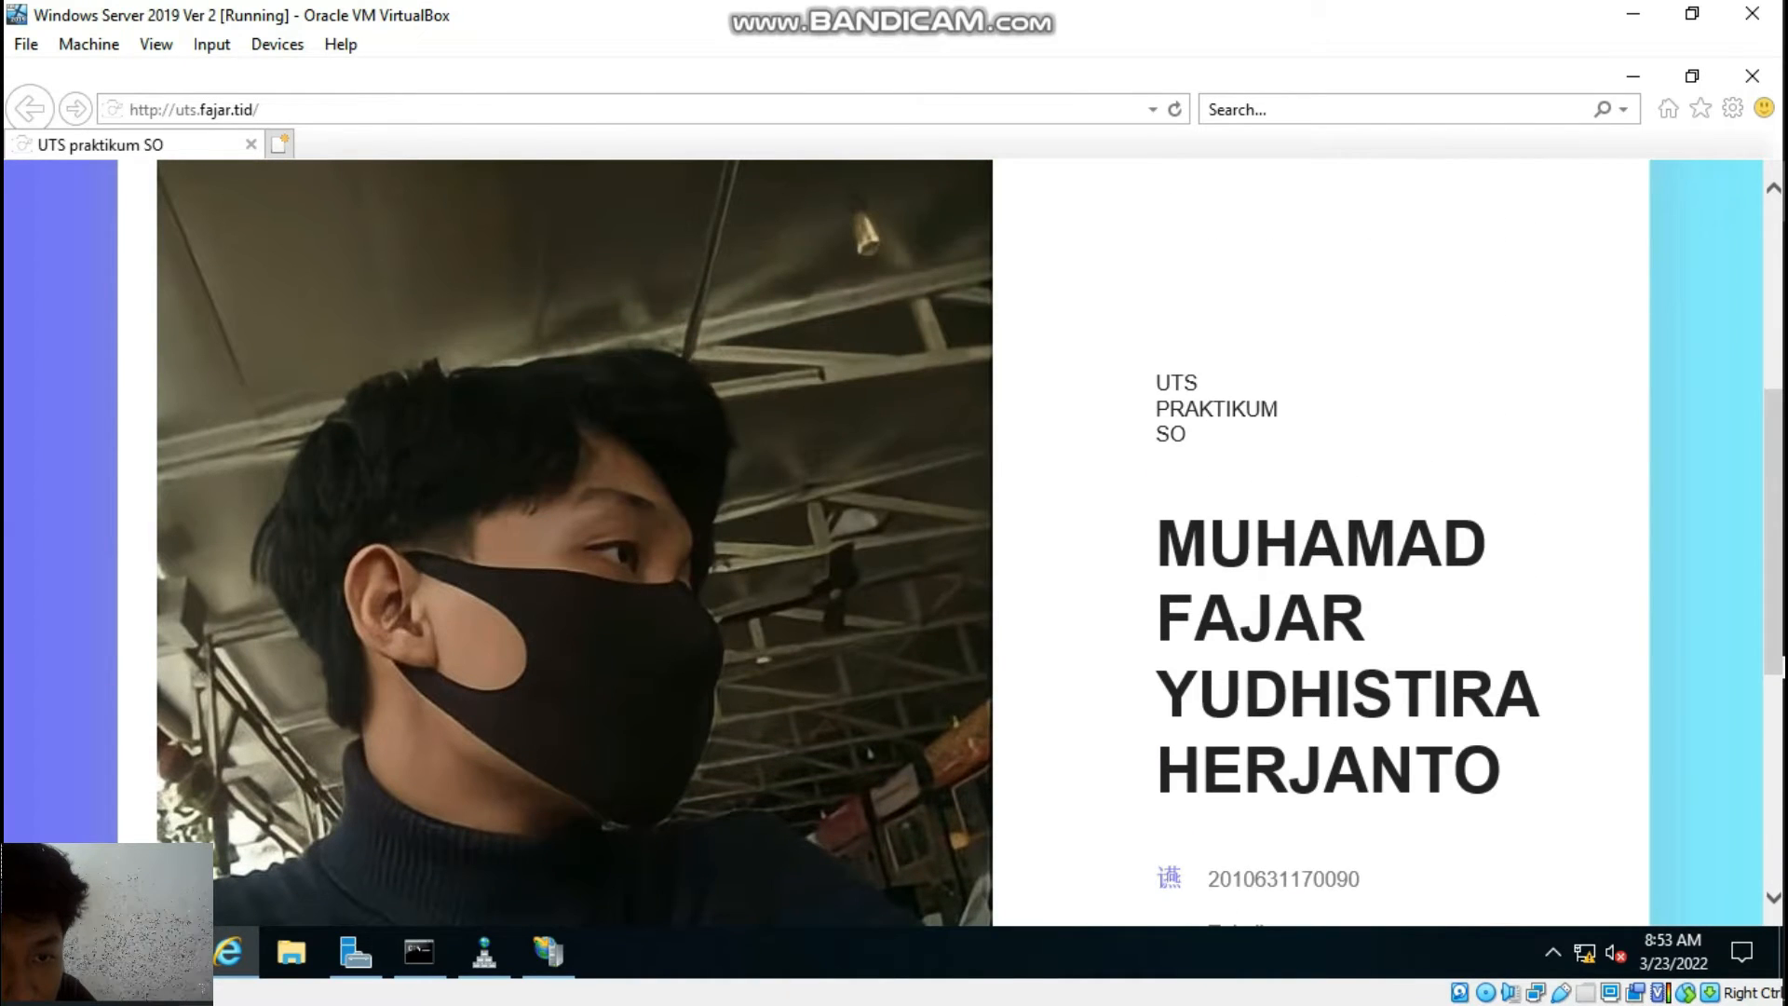
{"action": "left_click", "coordinate": [1692, 13]}
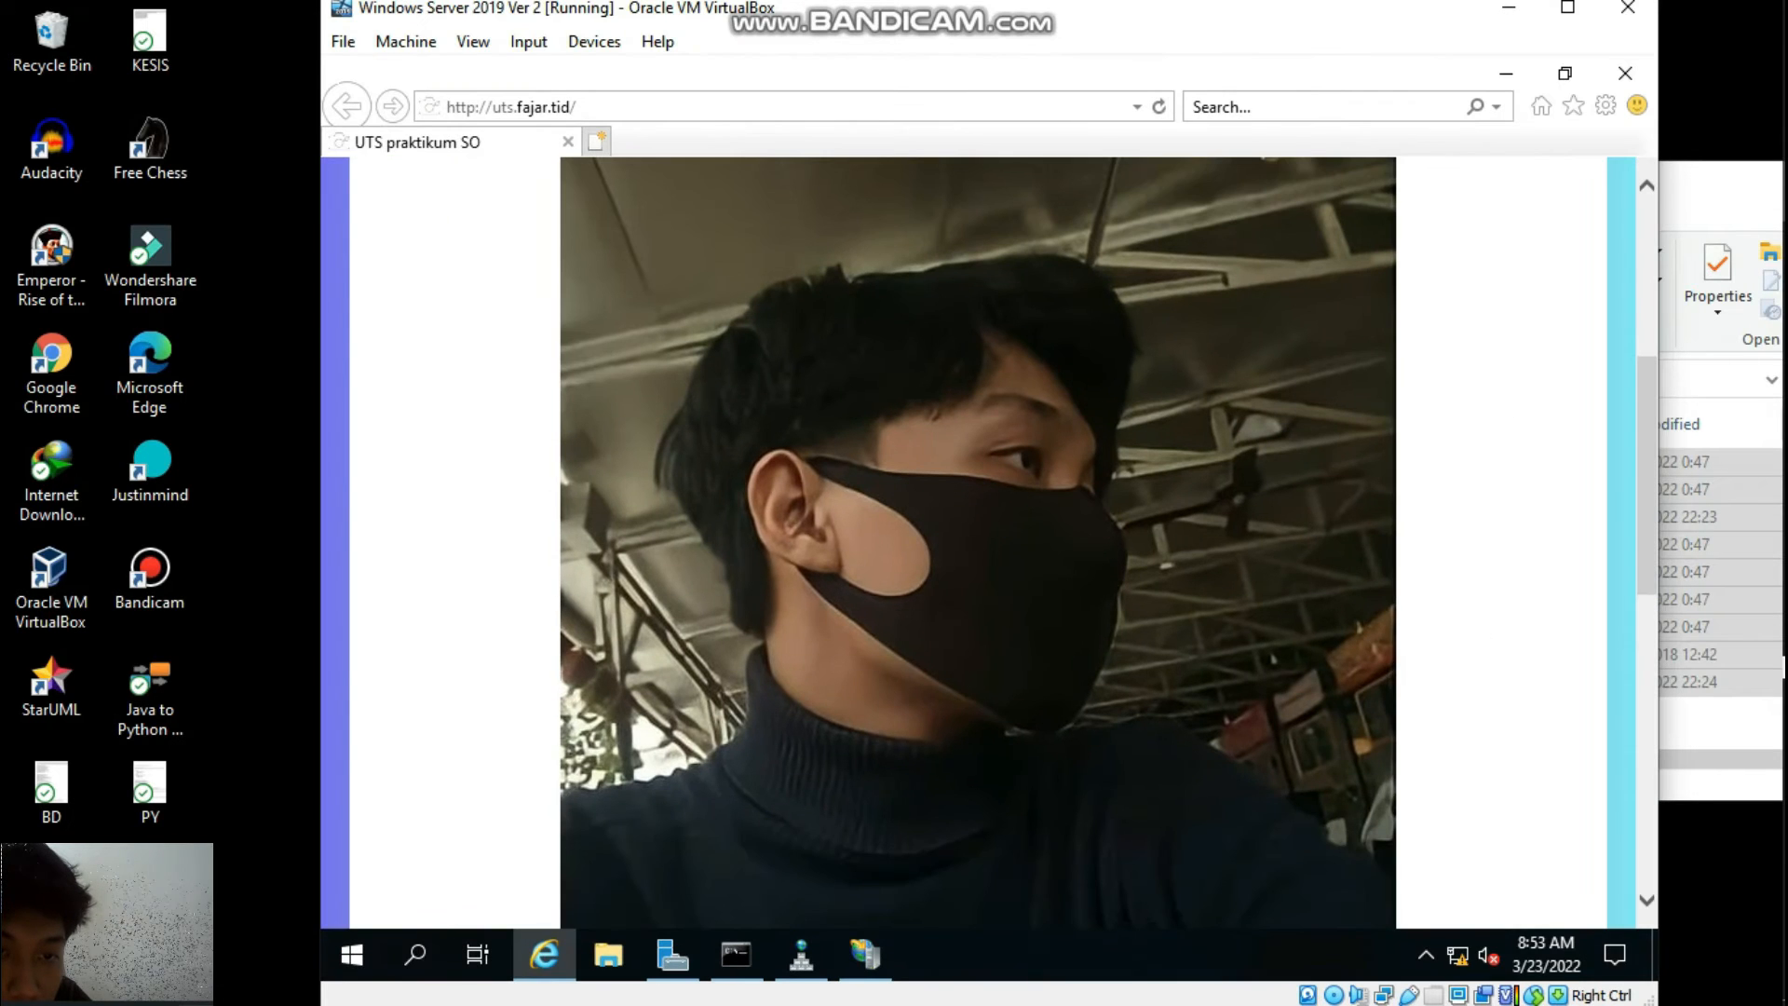
{"action": "scroll", "coordinate": [978, 540], "scroll_direction": "up", "scroll_amount": 5}
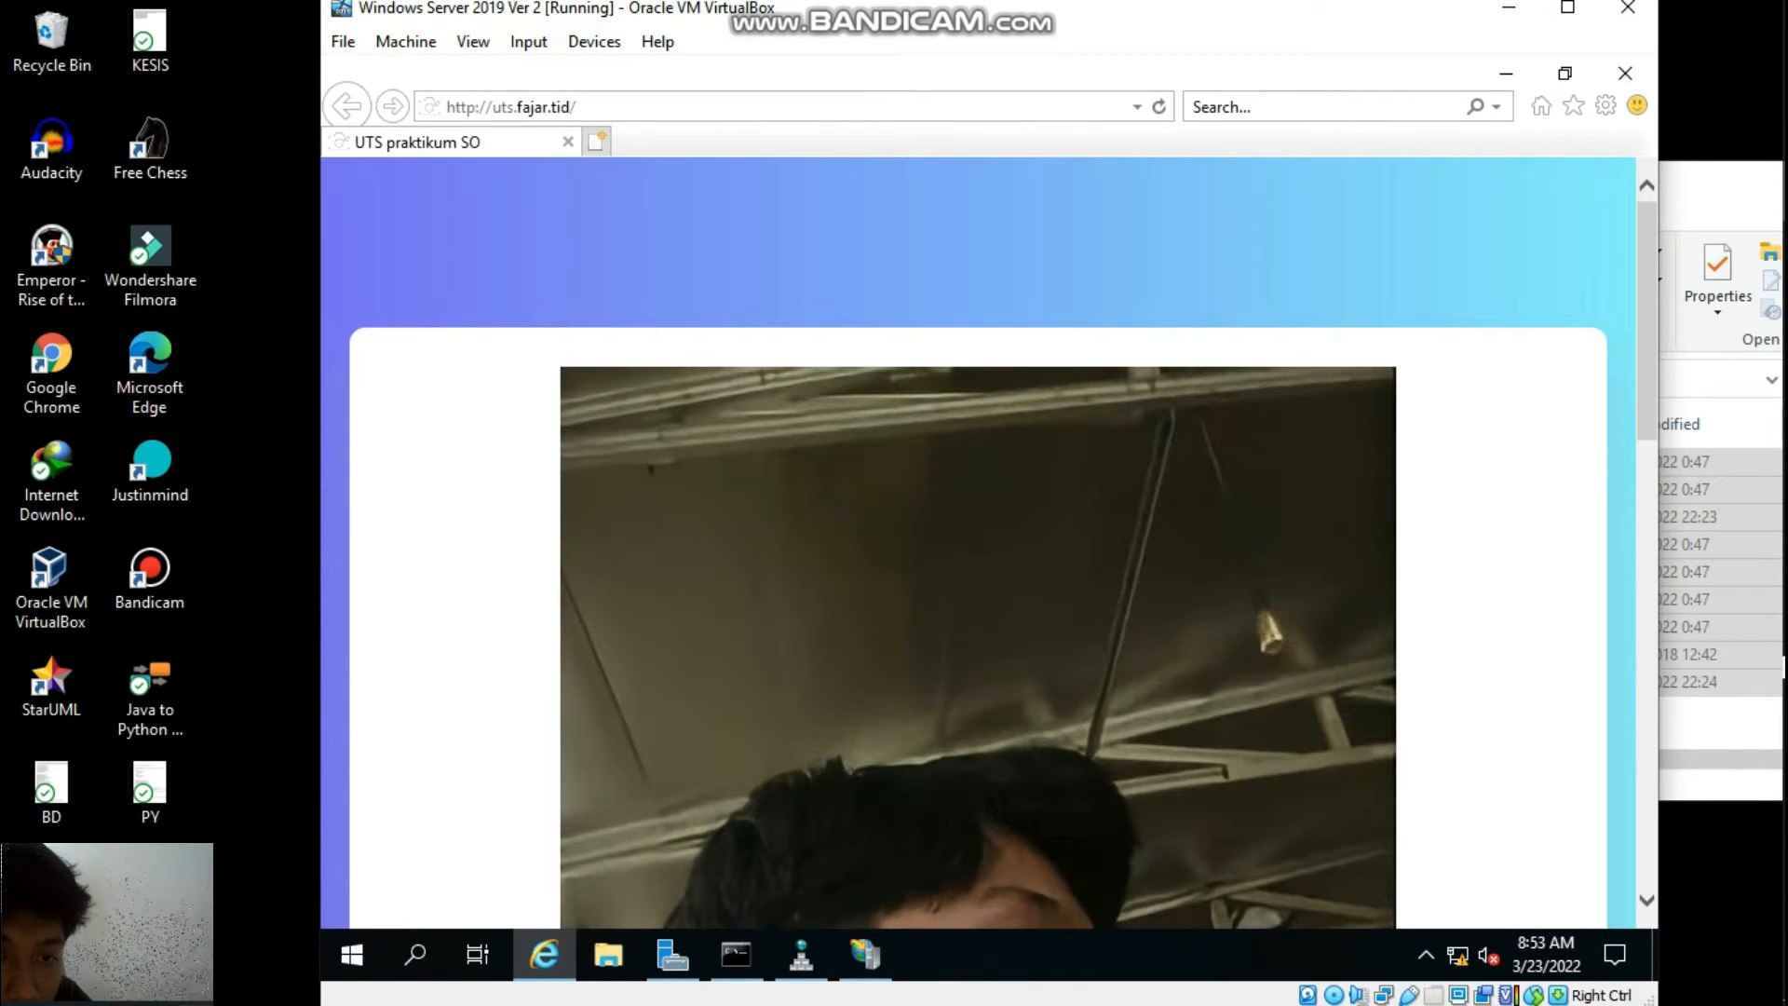
{"action": "left_click", "coordinate": [1626, 73]}
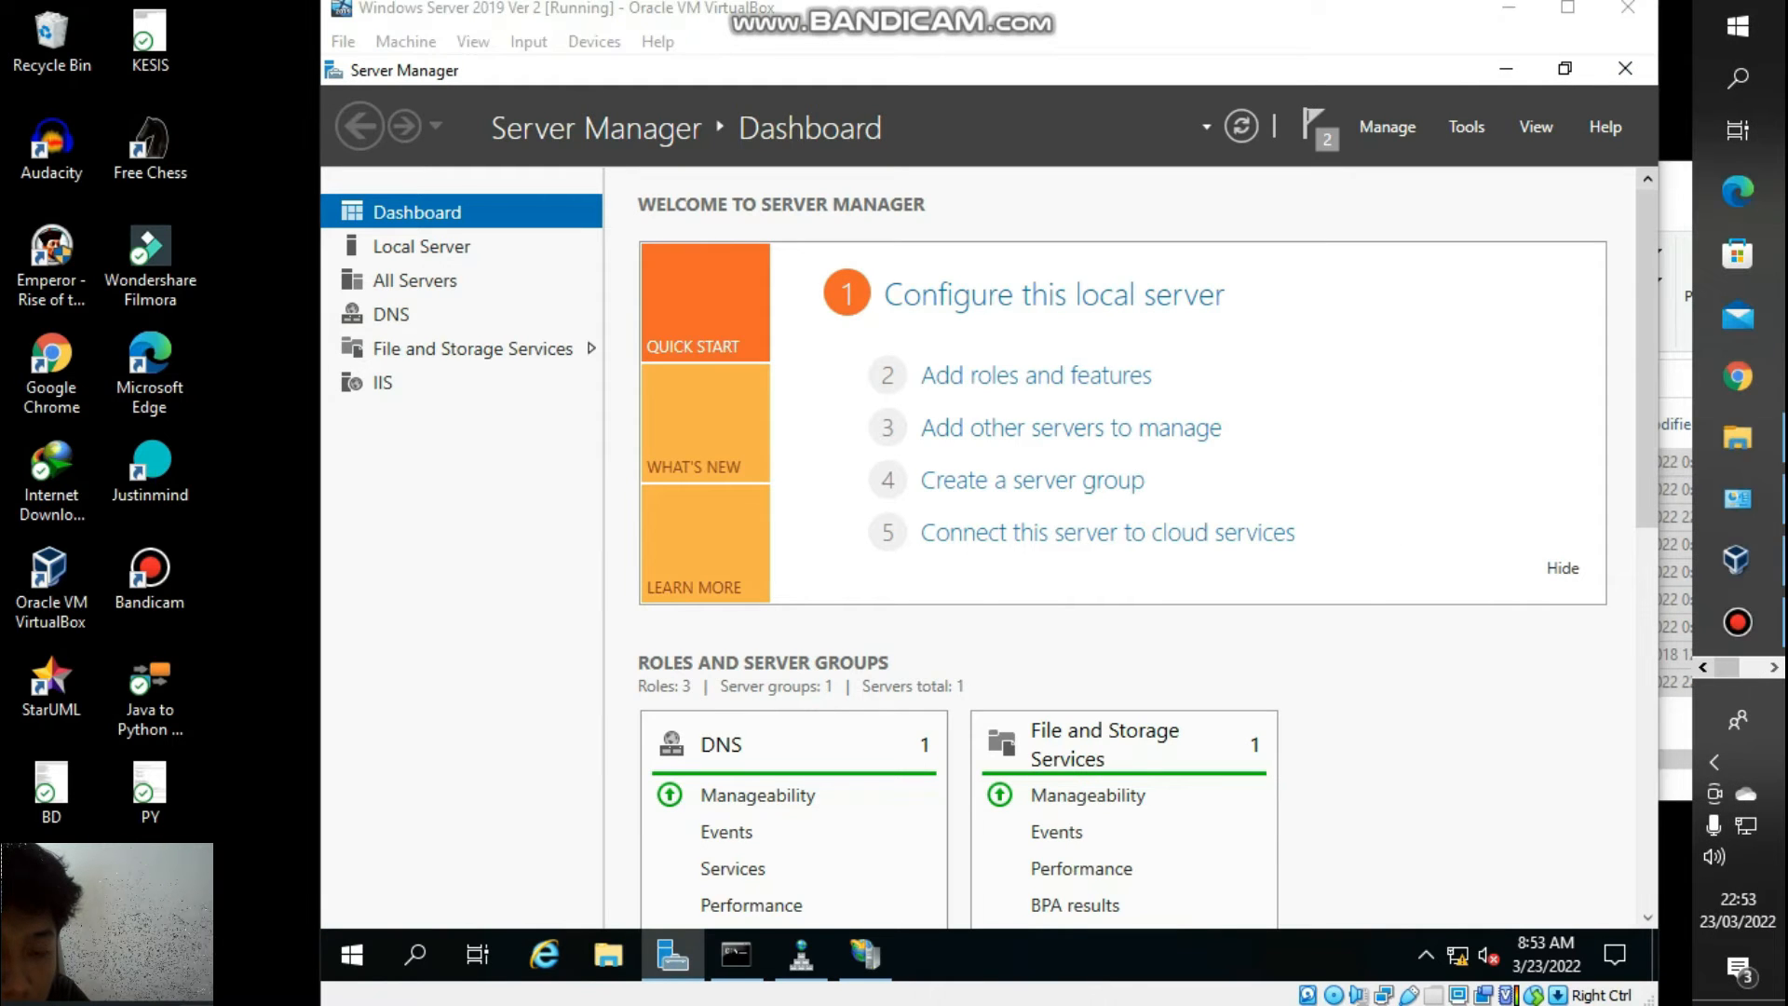
Switch to Google Chrome on the host computer and open uts.fajar.tid.
{"action": "left_click", "coordinate": [1738, 376]}
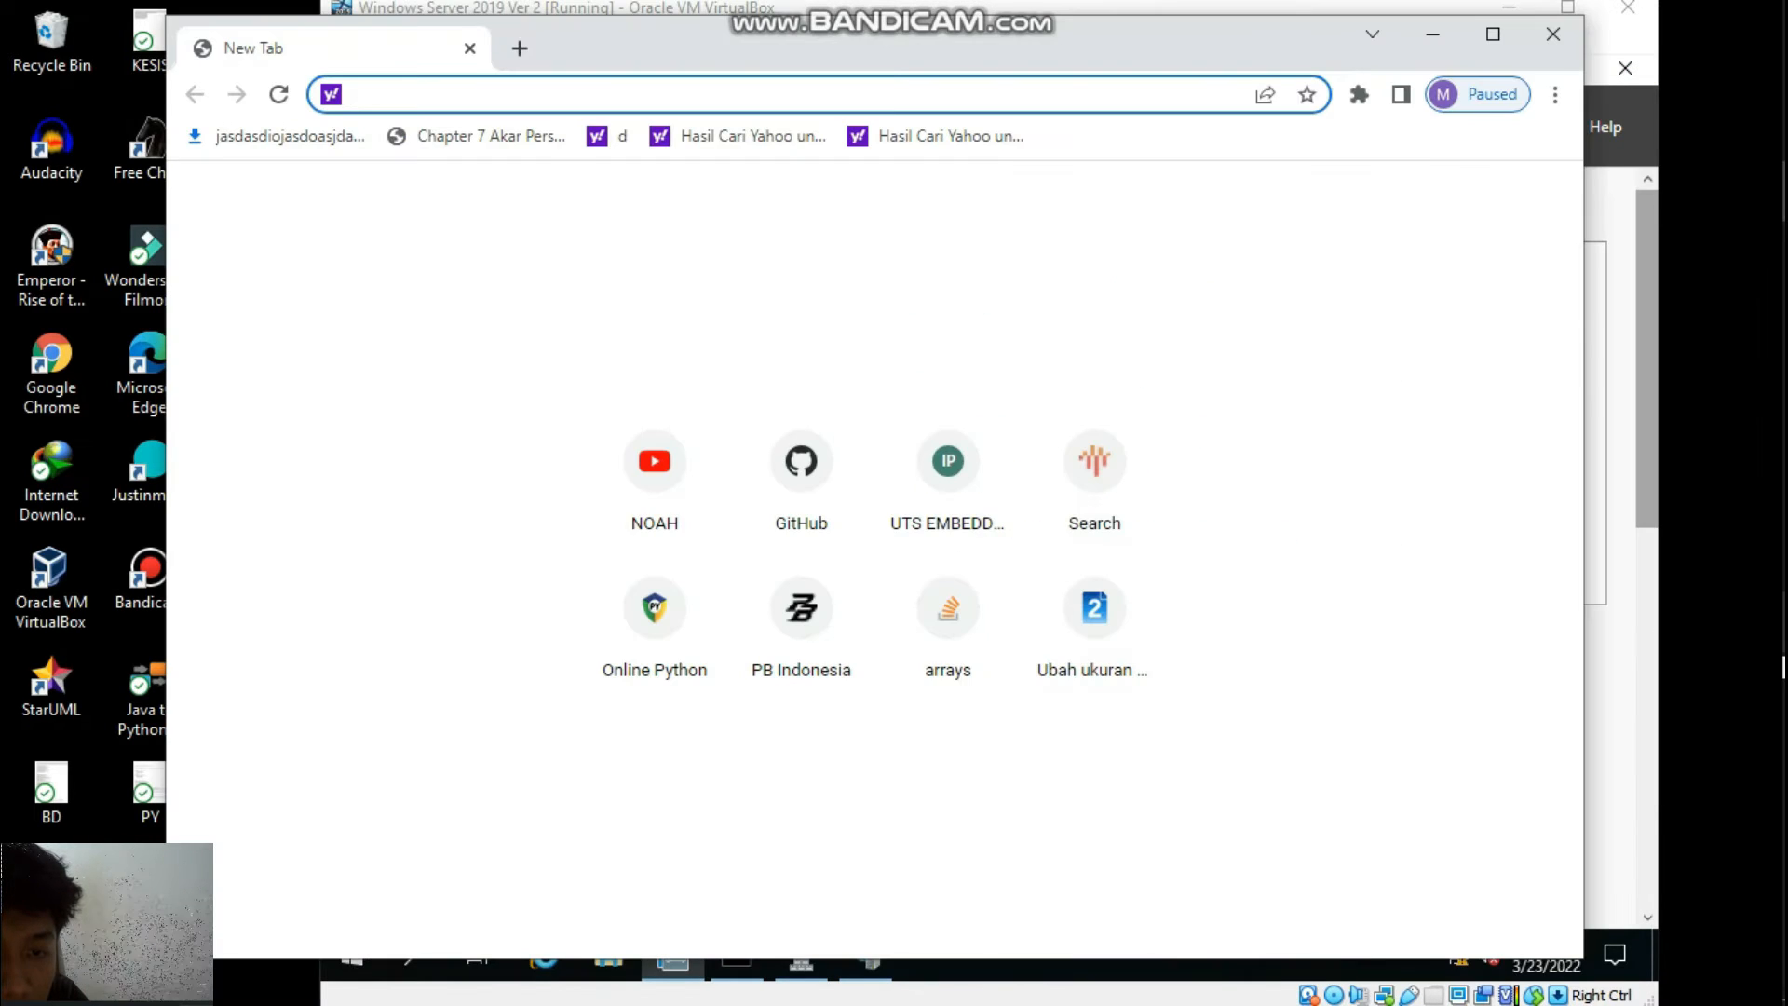
{"action": "type", "text": "u"}
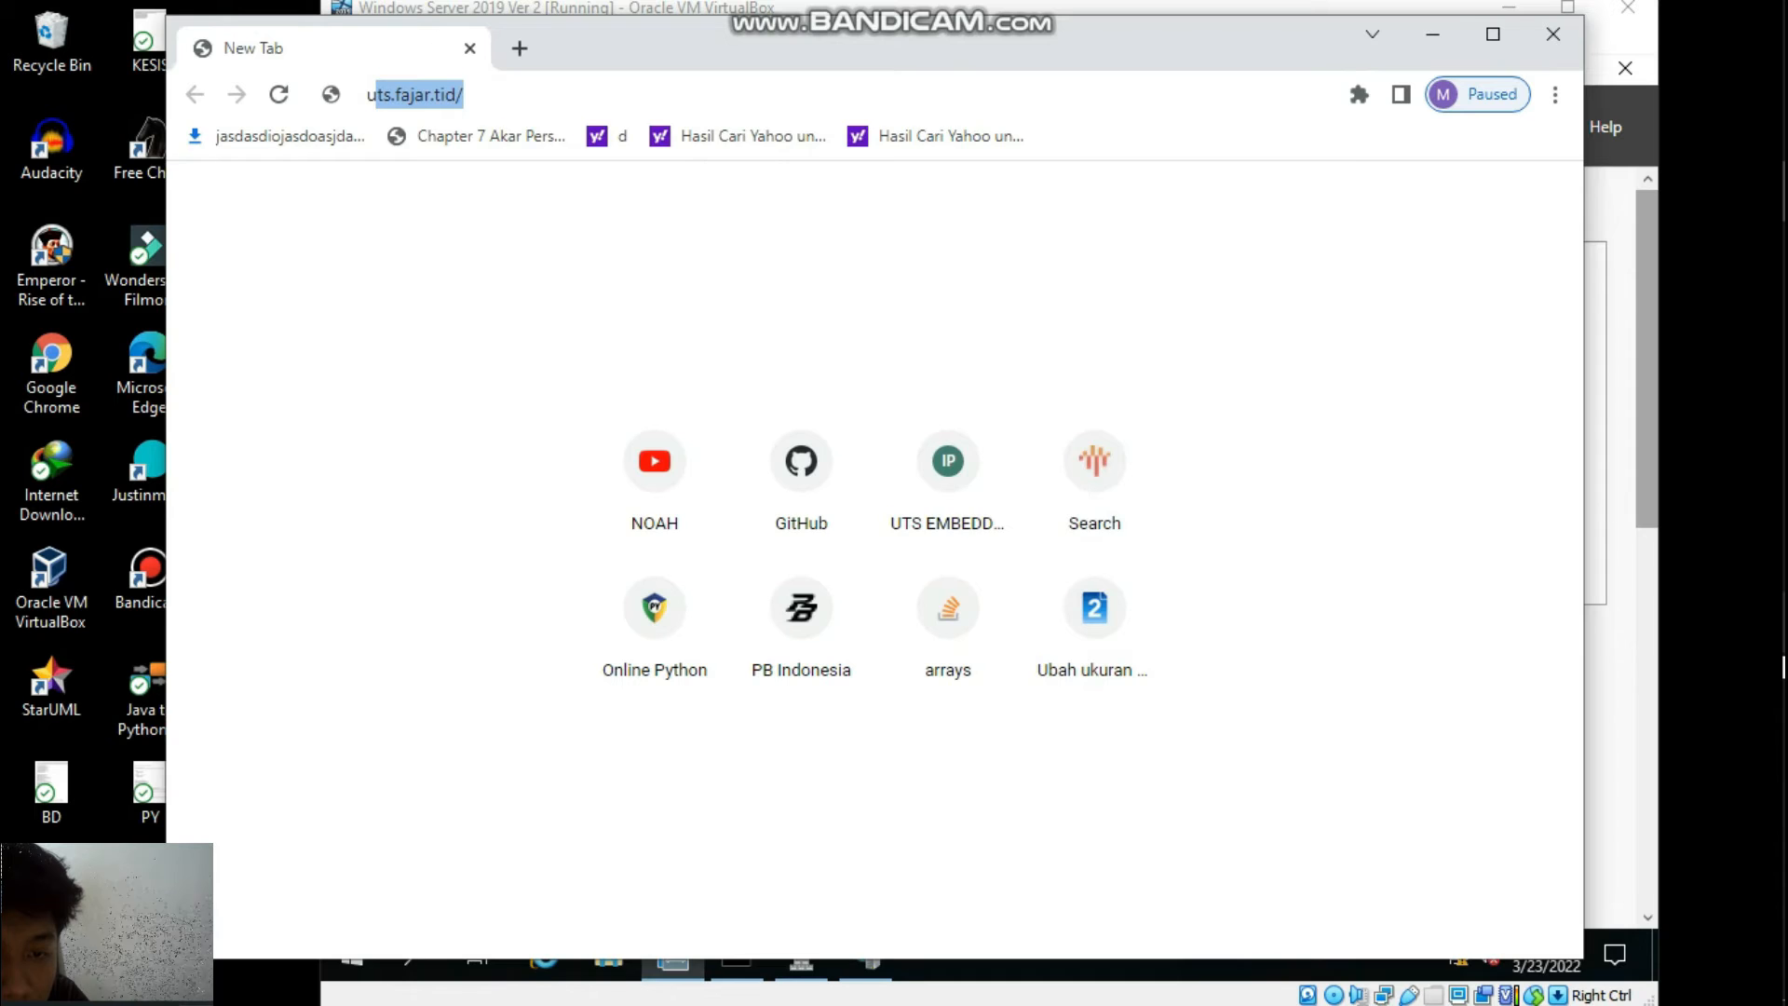
{"action": "type", "text": "t"}
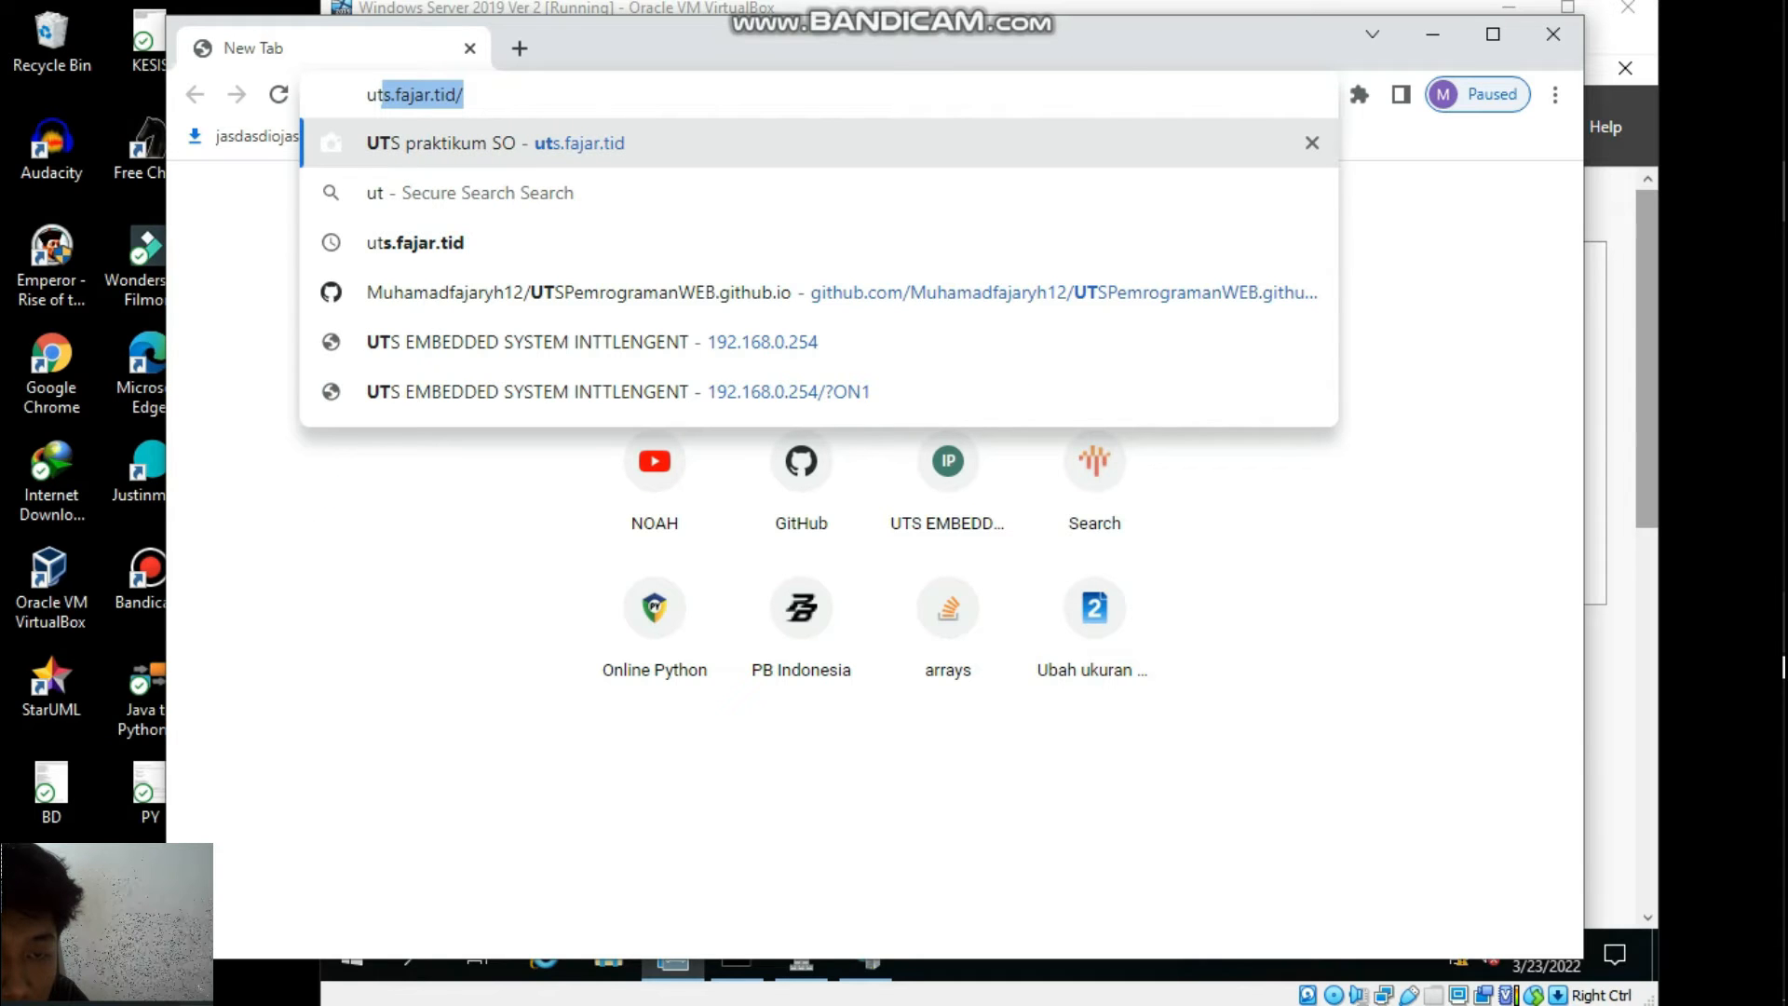
{"action": "key", "text": "Return"}
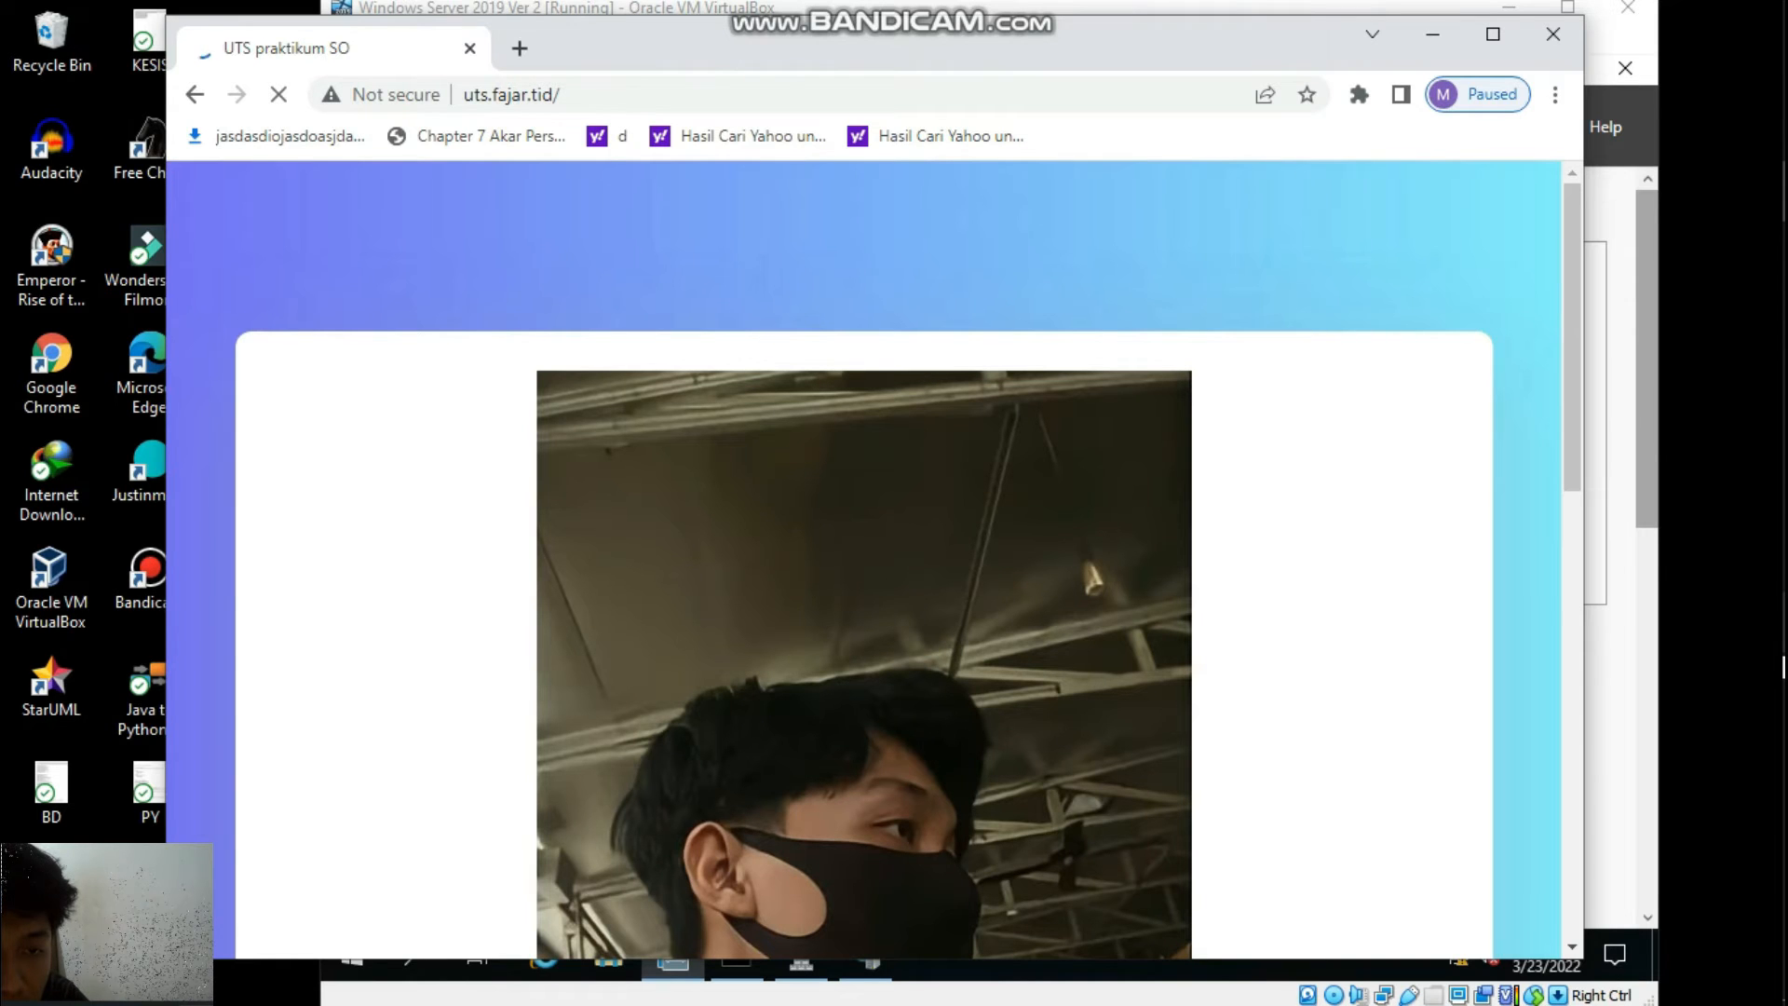
Look through the uts.fajar.tid page in Chrome from beginning to end and back, and close the browser.
{"action": "scroll", "coordinate": [865, 559], "scroll_direction": "down", "scroll_amount": 3}
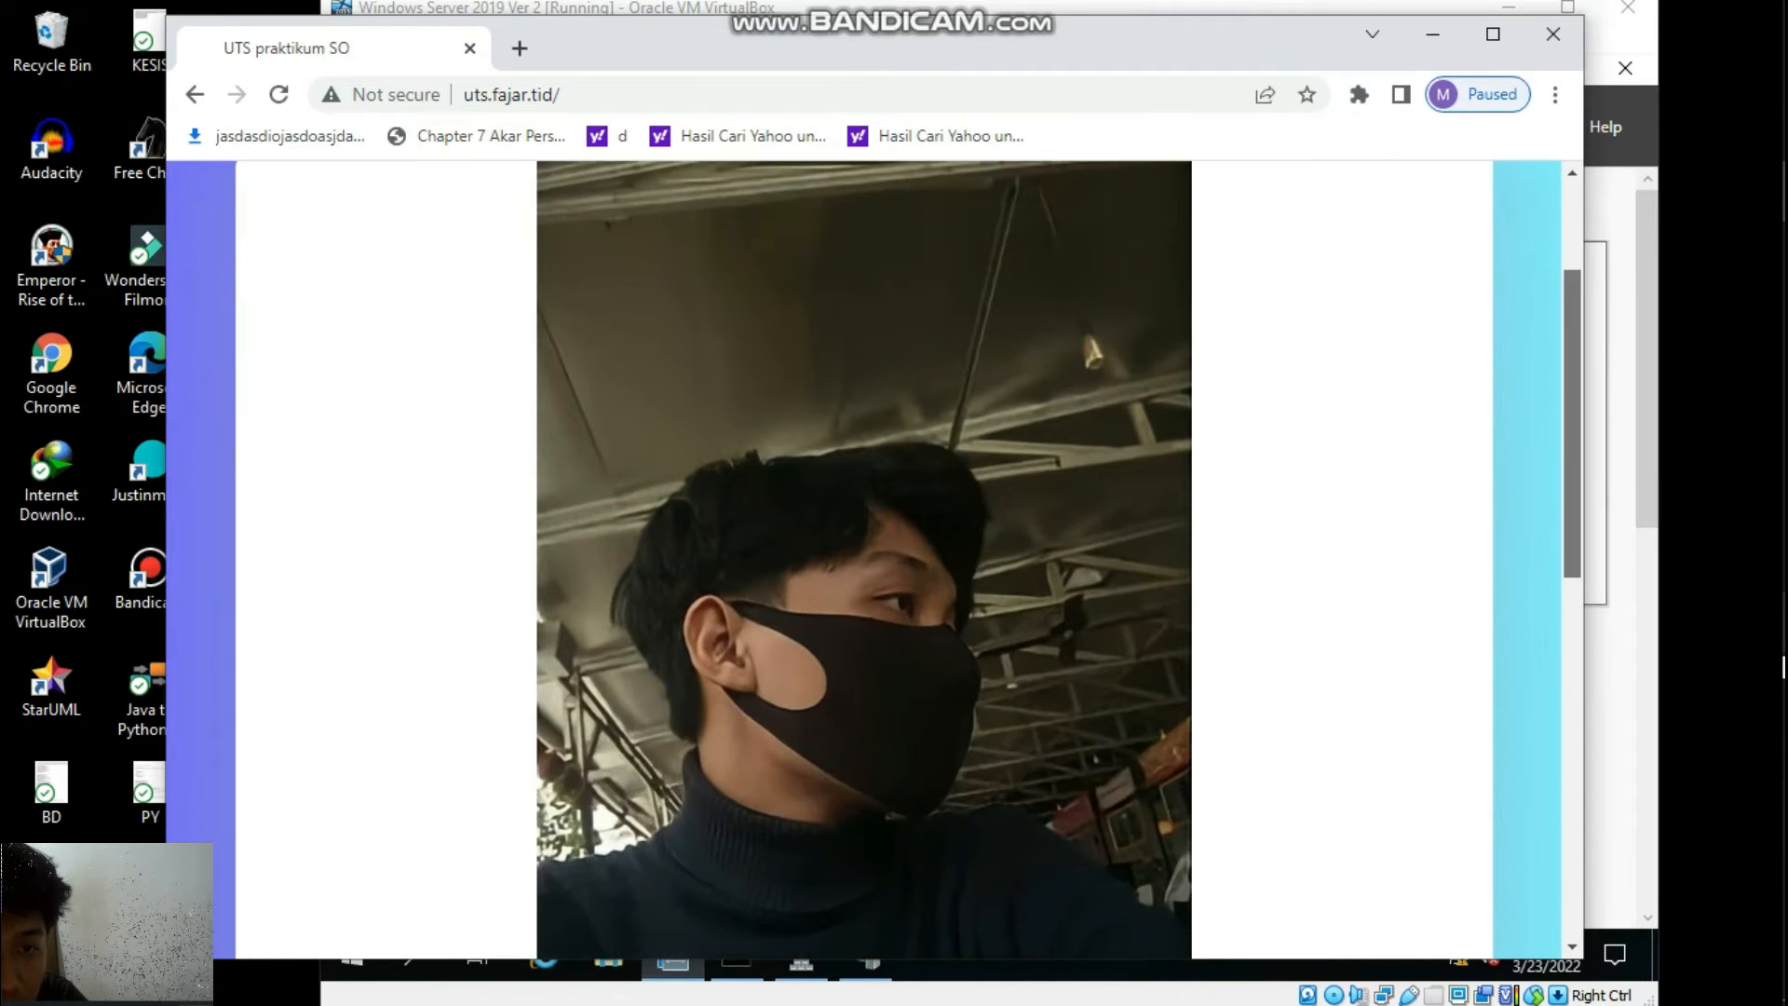
{"action": "scroll", "coordinate": [864, 559], "scroll_direction": "down", "scroll_amount": 9}
{"action": "scroll", "coordinate": [864, 559], "scroll_direction": "up", "scroll_amount": 6}
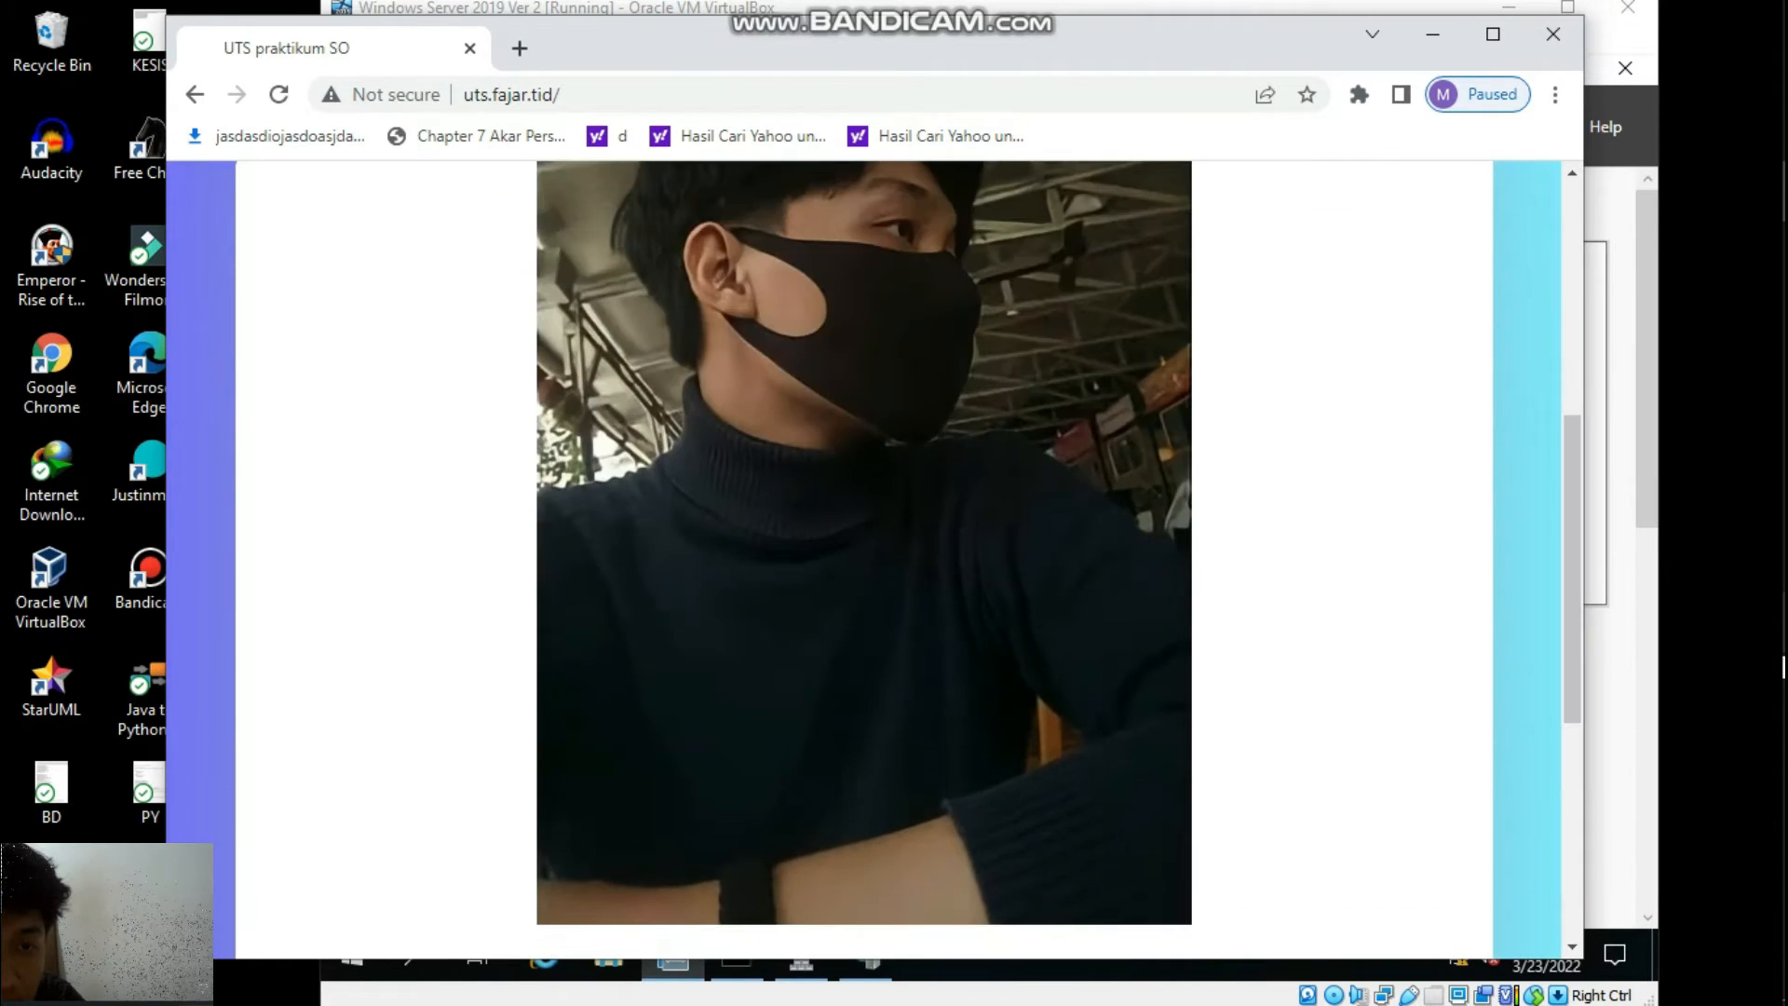
{"action": "scroll", "coordinate": [864, 559], "scroll_direction": "up", "scroll_amount": 8}
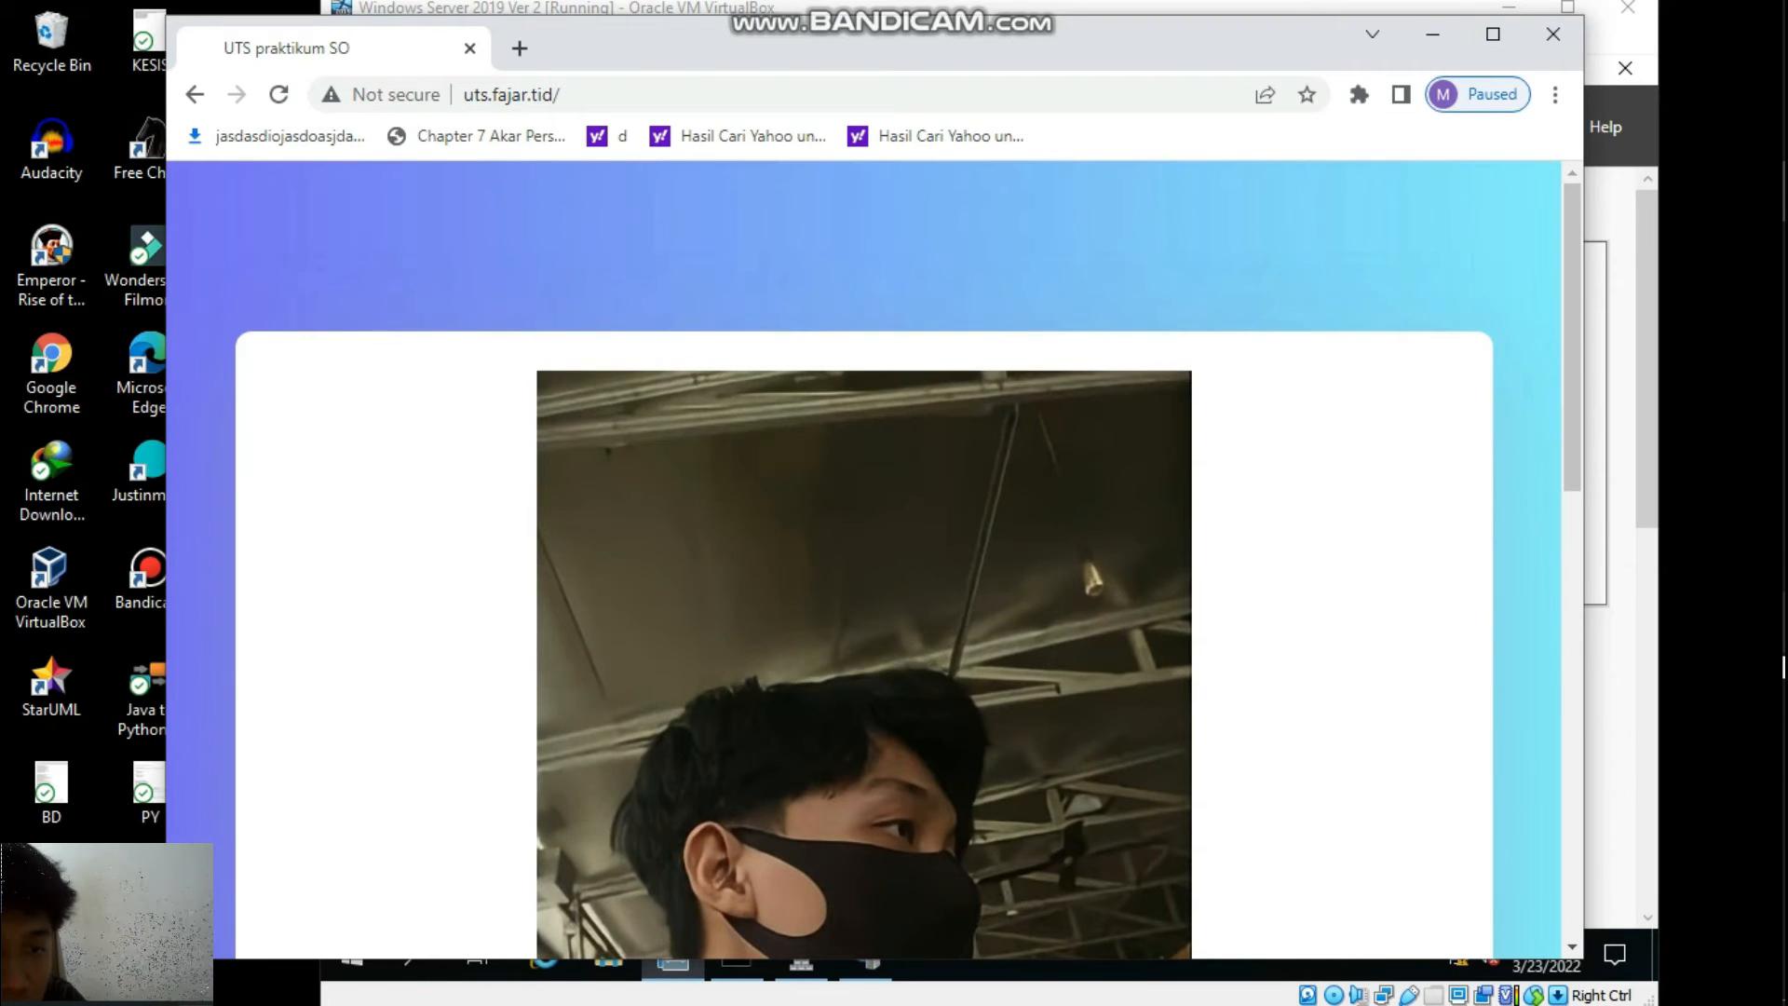
{"action": "left_click", "coordinate": [1553, 34]}
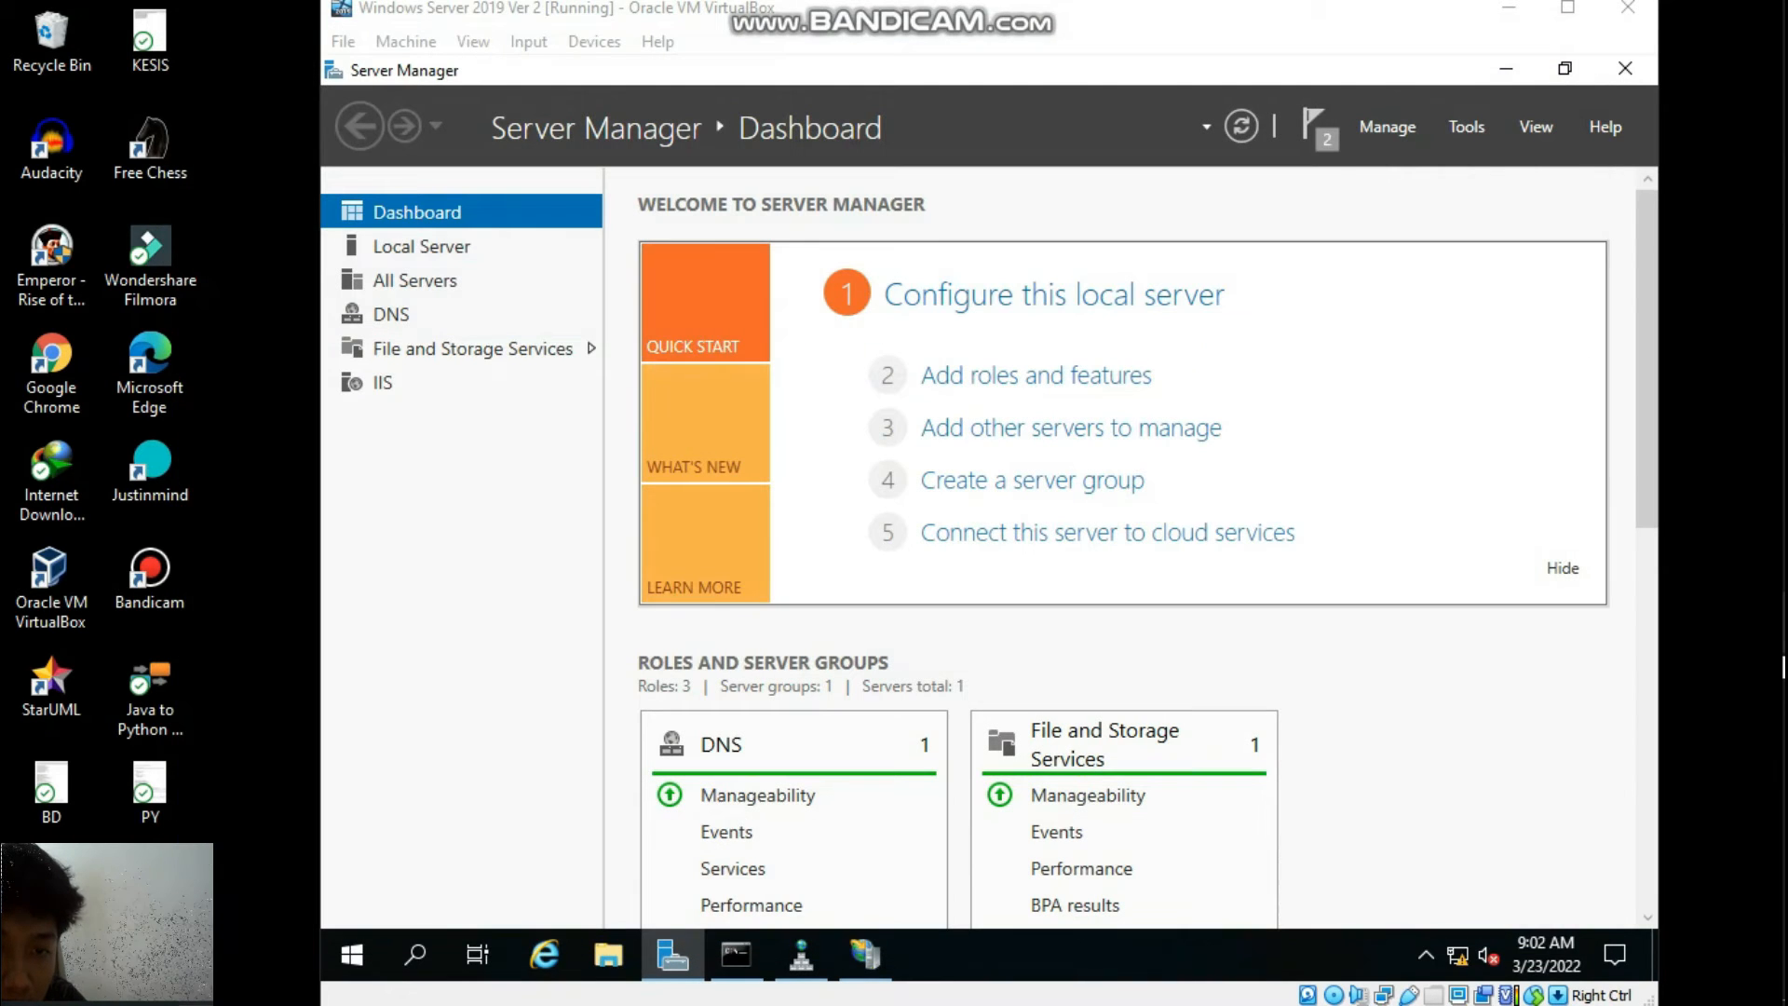
Start a role-based installation on the 192.168.10.11 server and select Active Directory Domain Services with its required features.
{"action": "mouse_move", "coordinate": [1784, 667]}
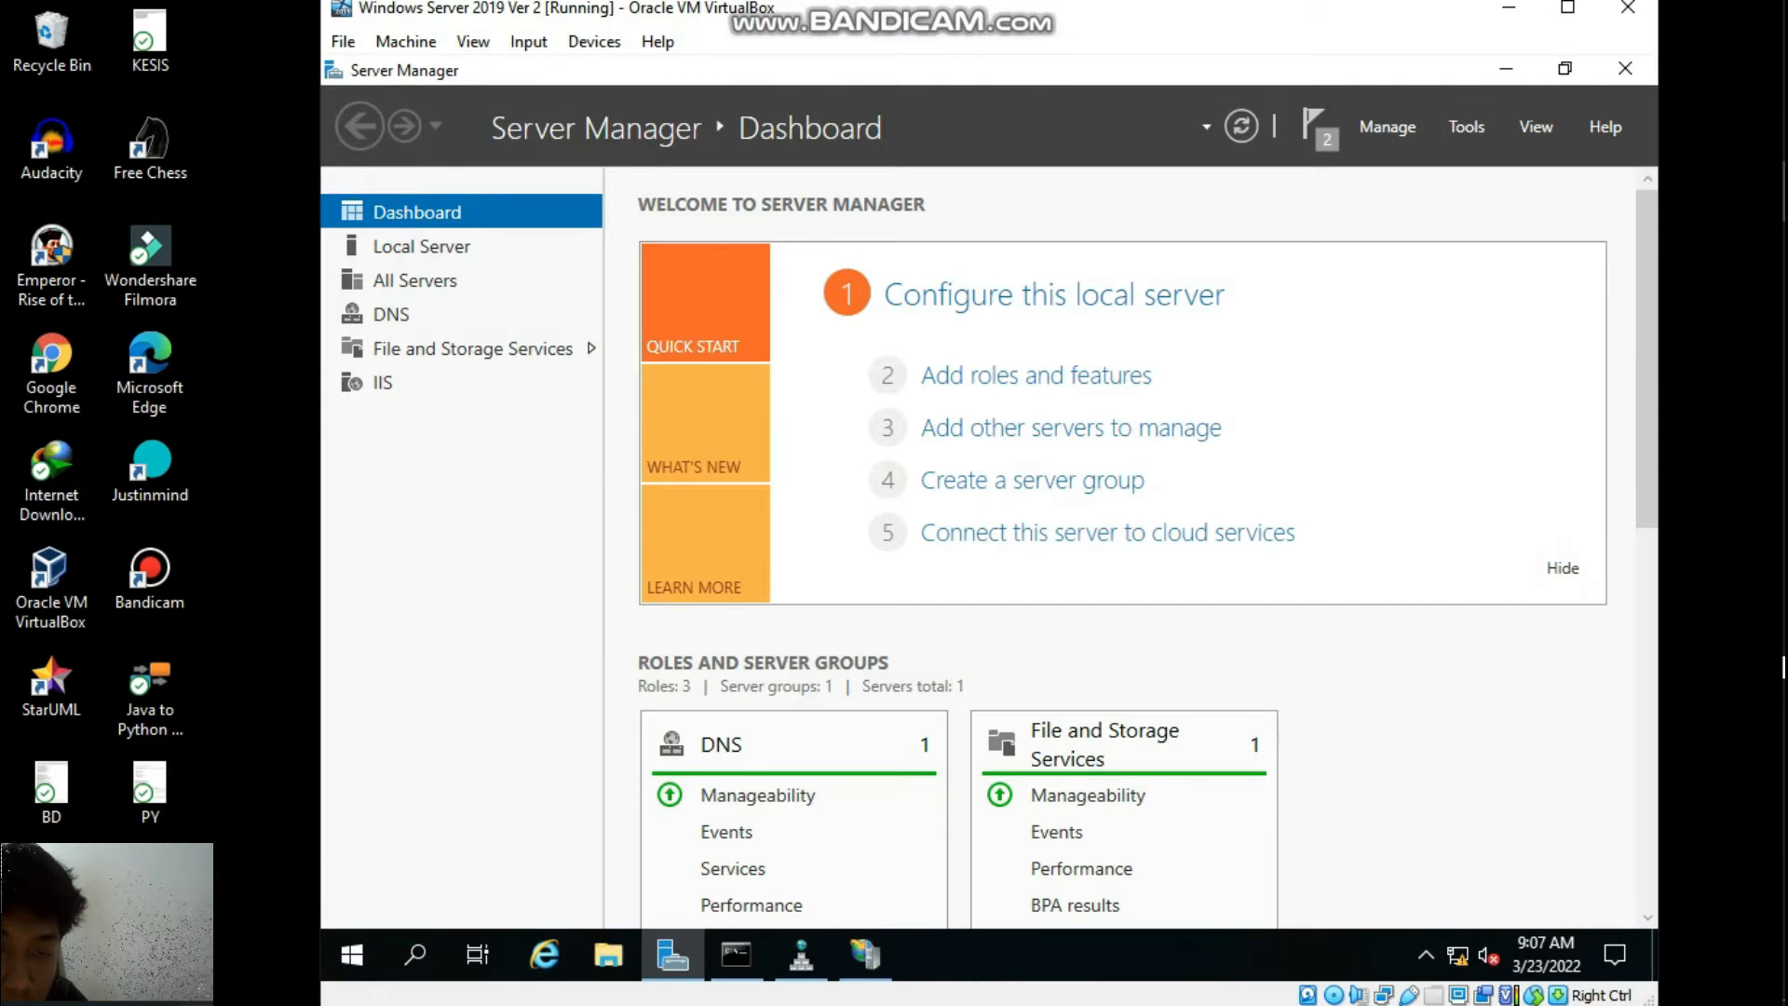
{"action": "left_click", "coordinate": [1387, 126]}
{"action": "left_click", "coordinate": [1481, 159]}
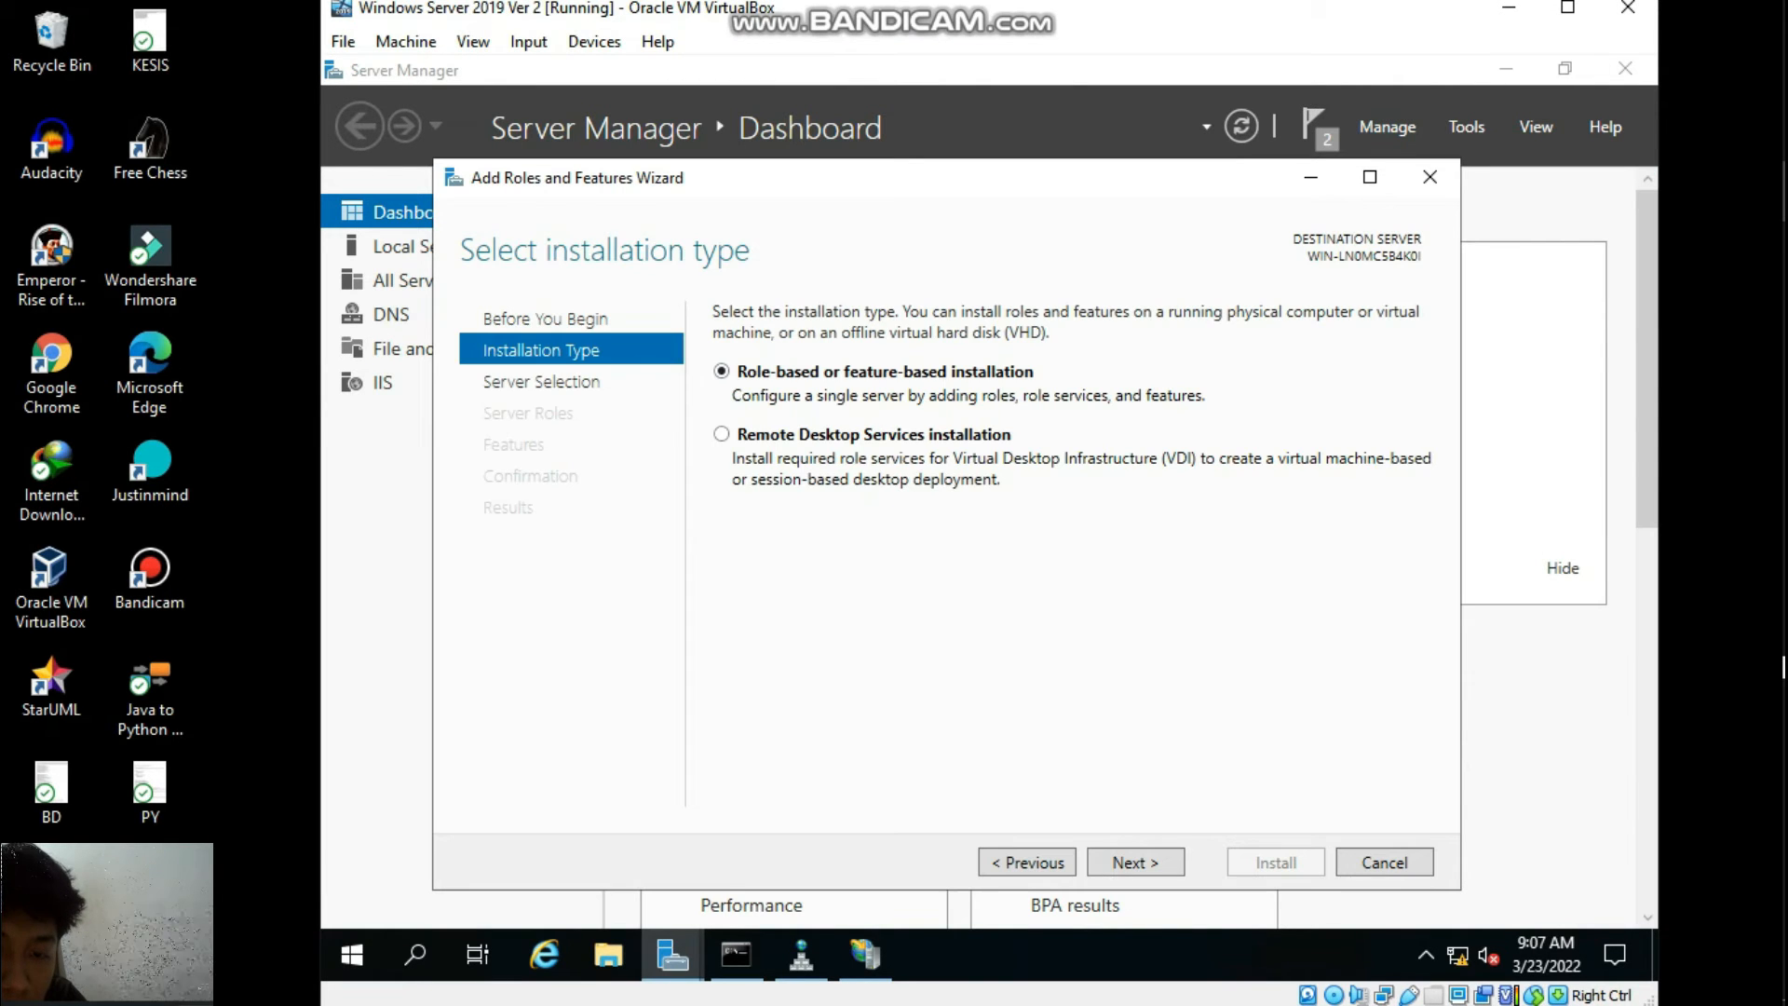
{"action": "left_click", "coordinate": [1135, 862]}
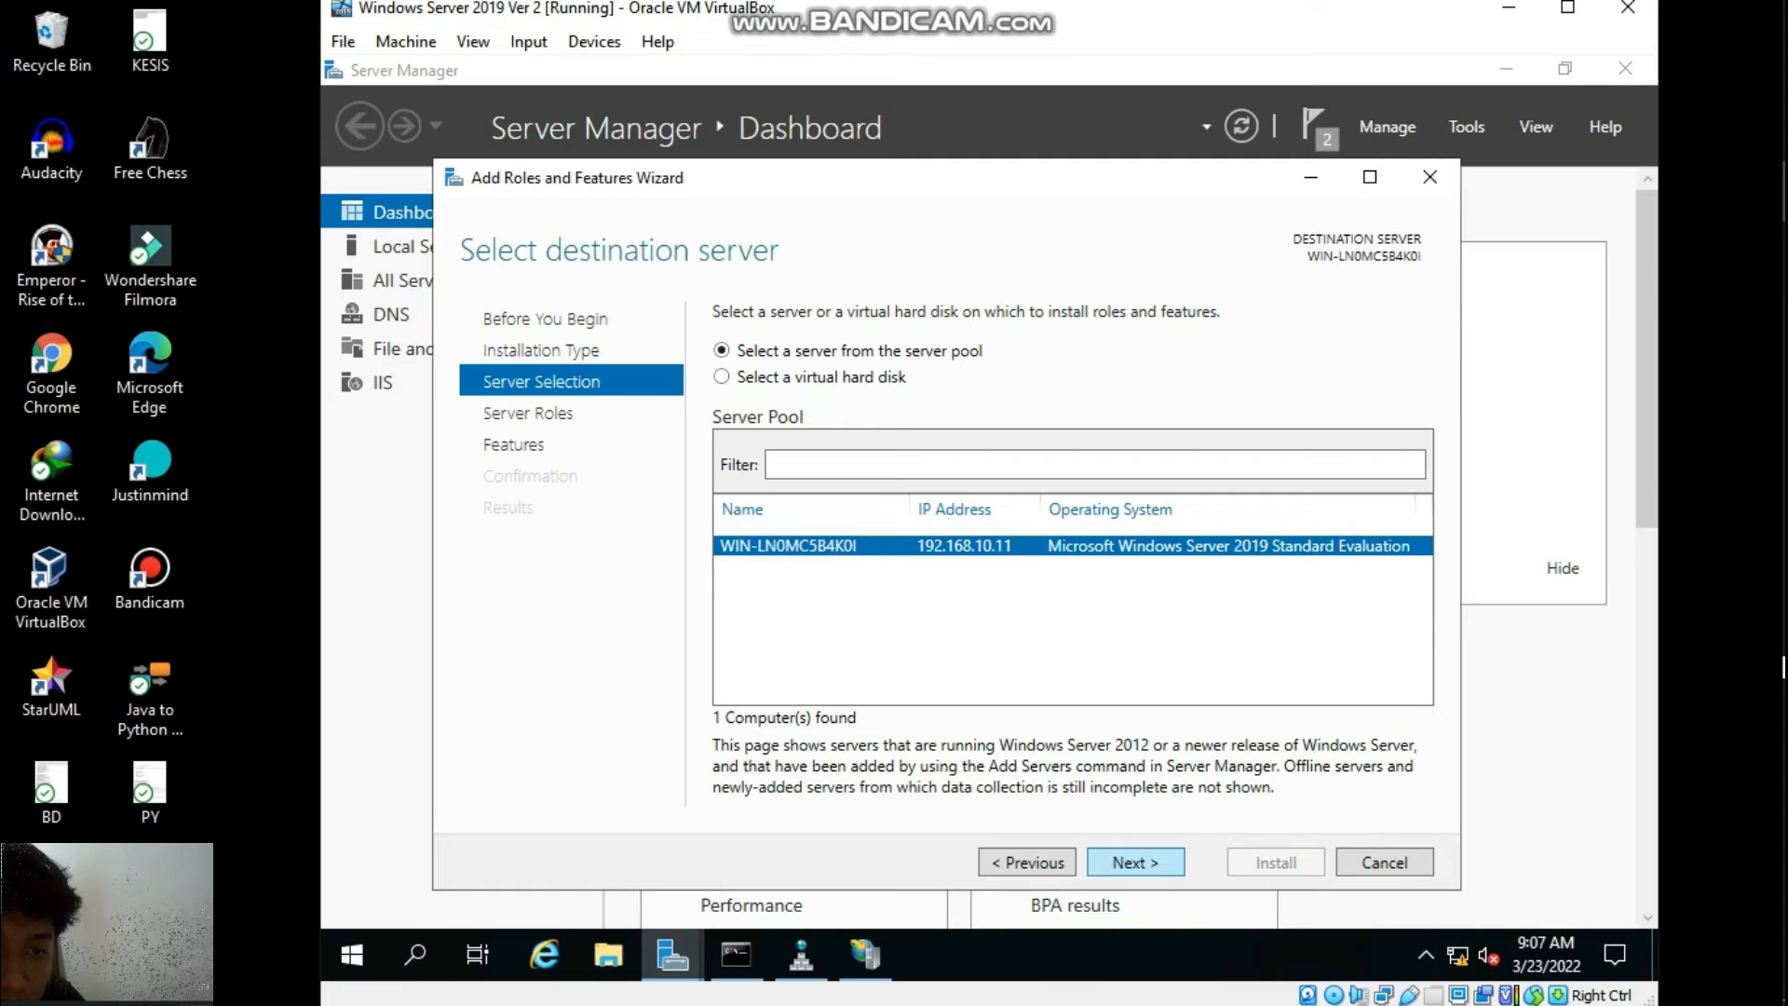
{"action": "left_click", "coordinate": [1135, 862]}
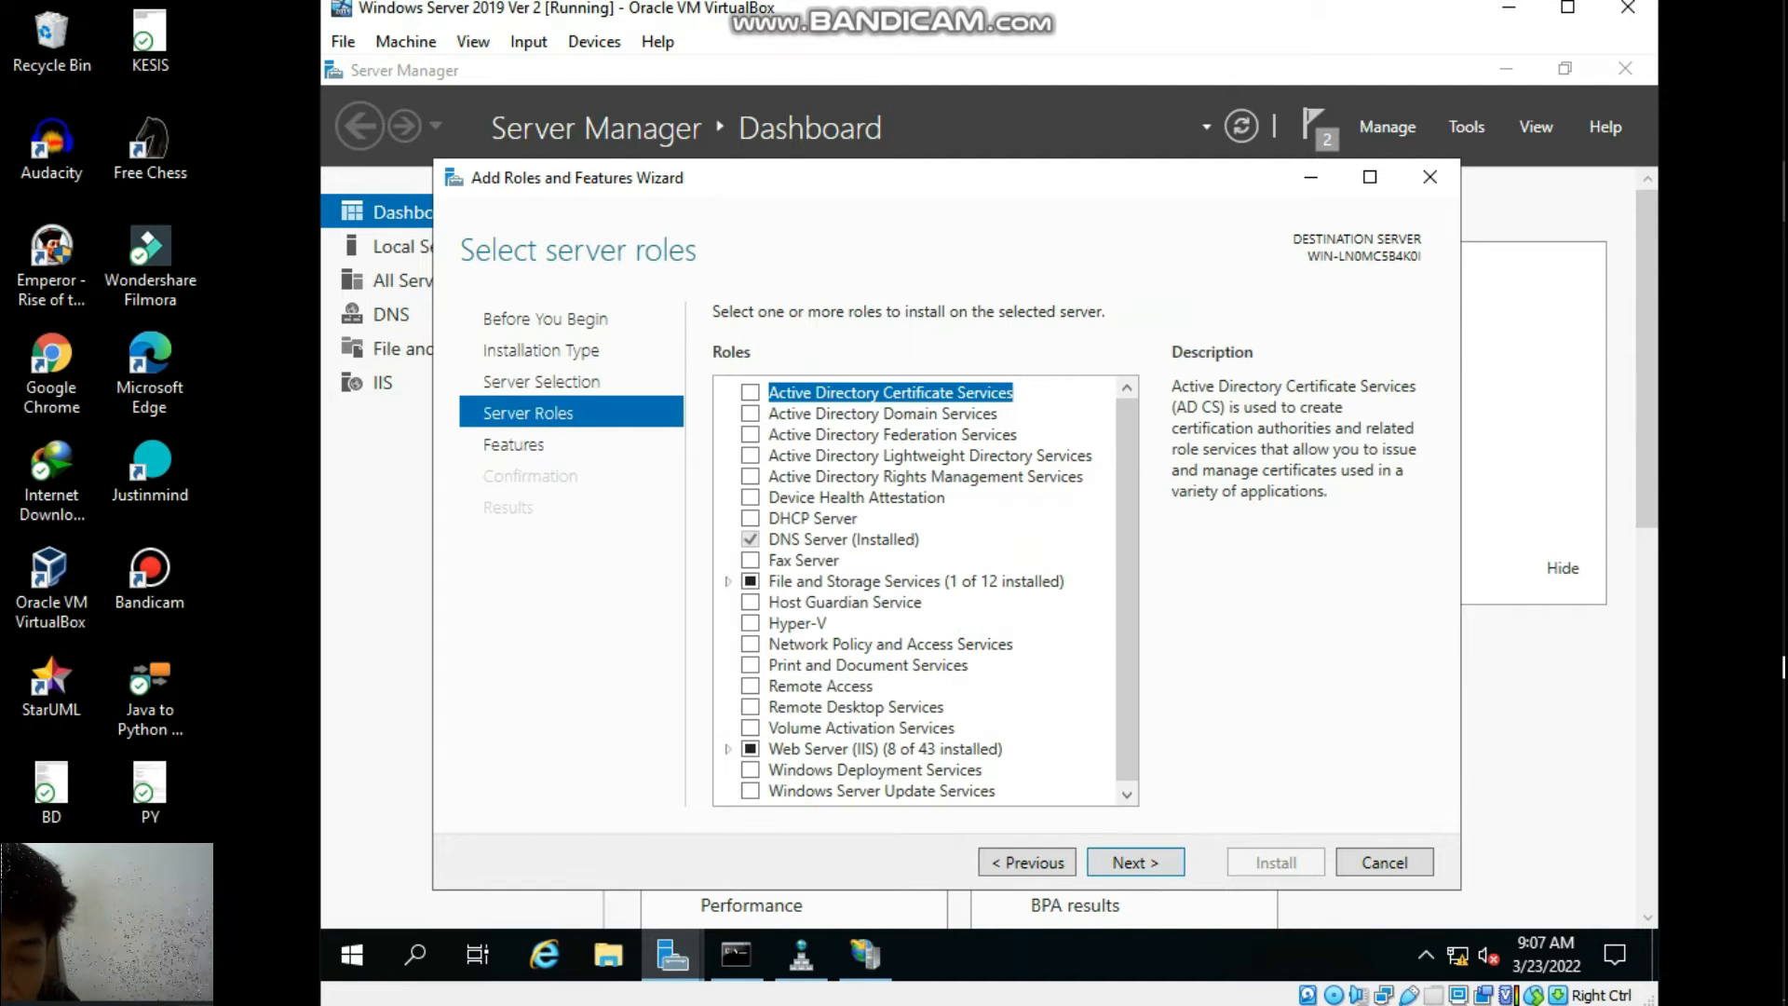
{"action": "left_click", "coordinate": [750, 413]}
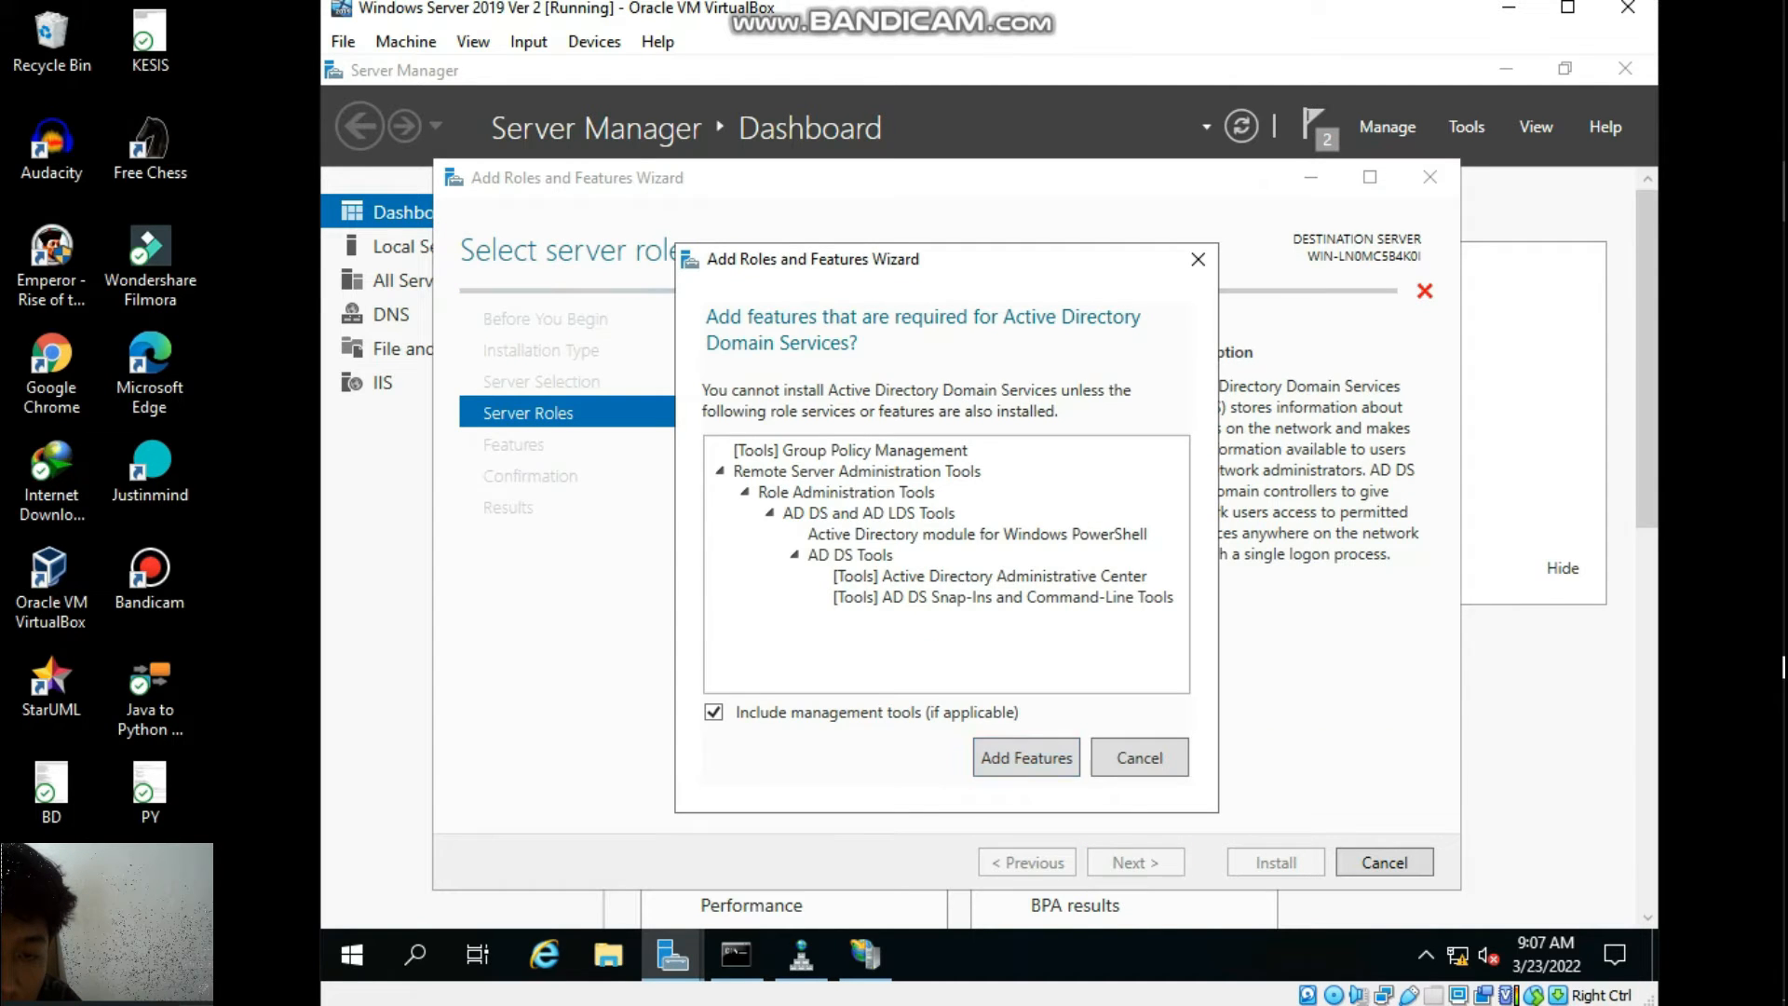
{"action": "key", "text": "Return"}
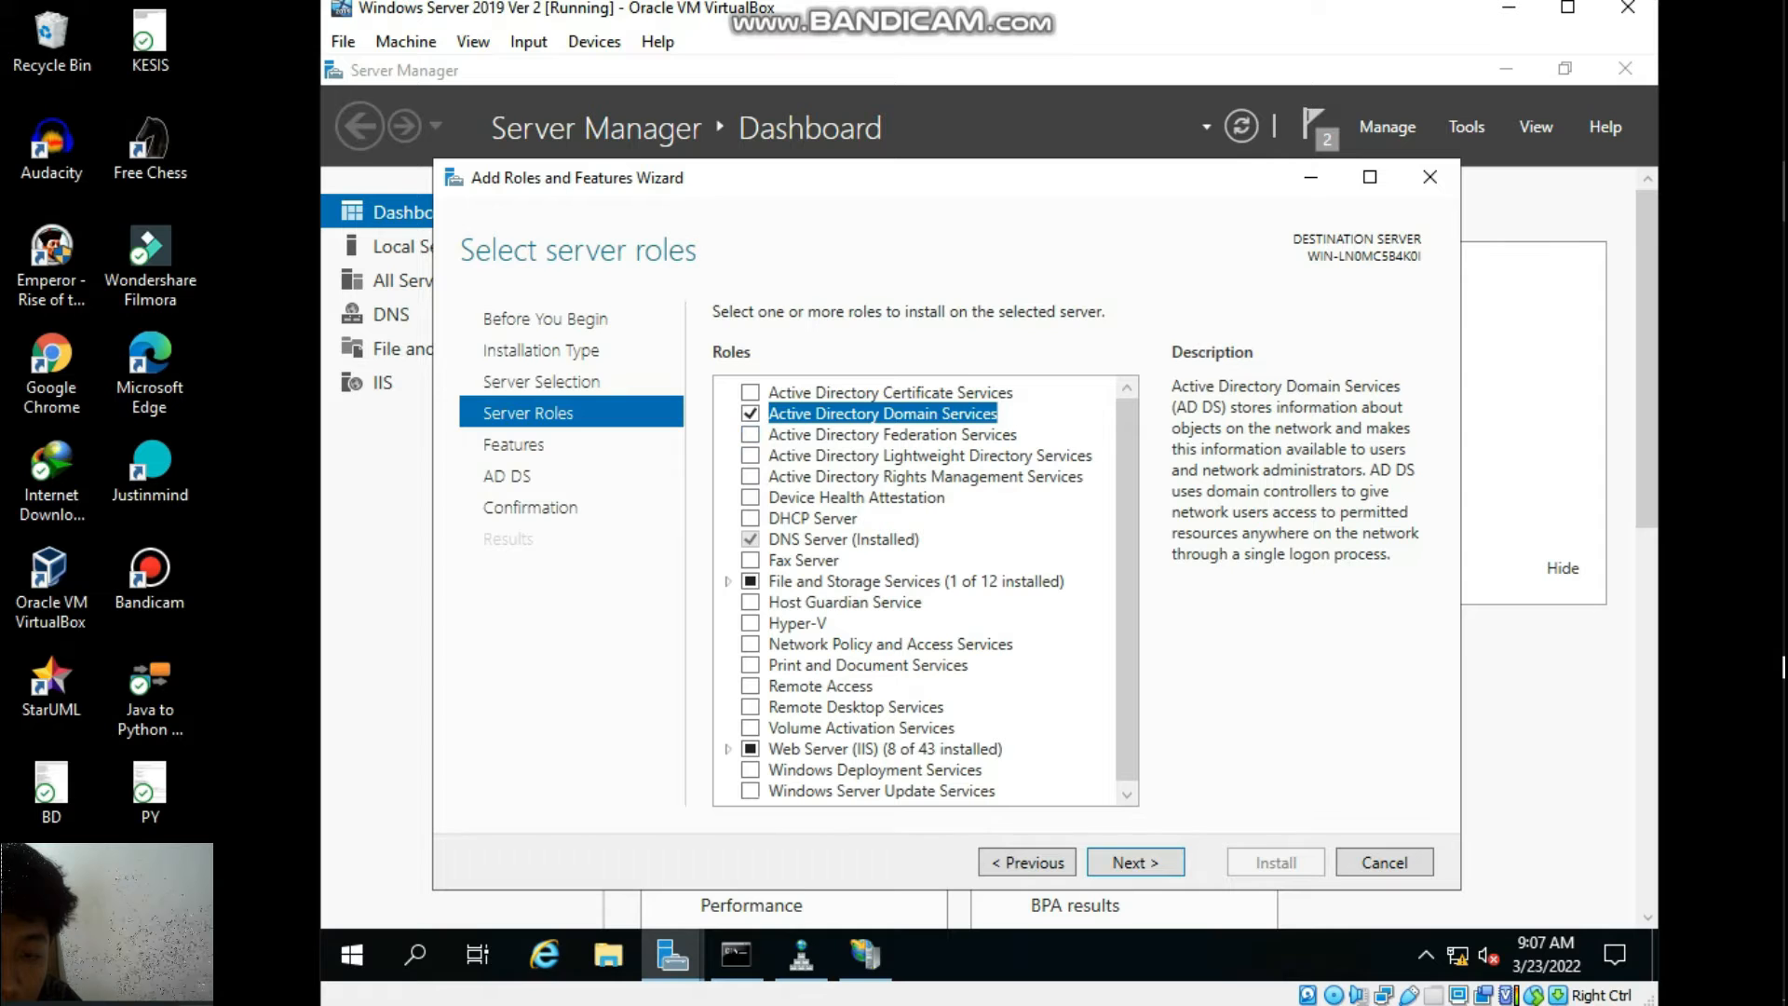
Keep the default features, install the Active Directory Domain Services role, and close the wizard when the installation is done.
{"action": "key", "text": "Return"}
{"action": "key", "text": "Return"}
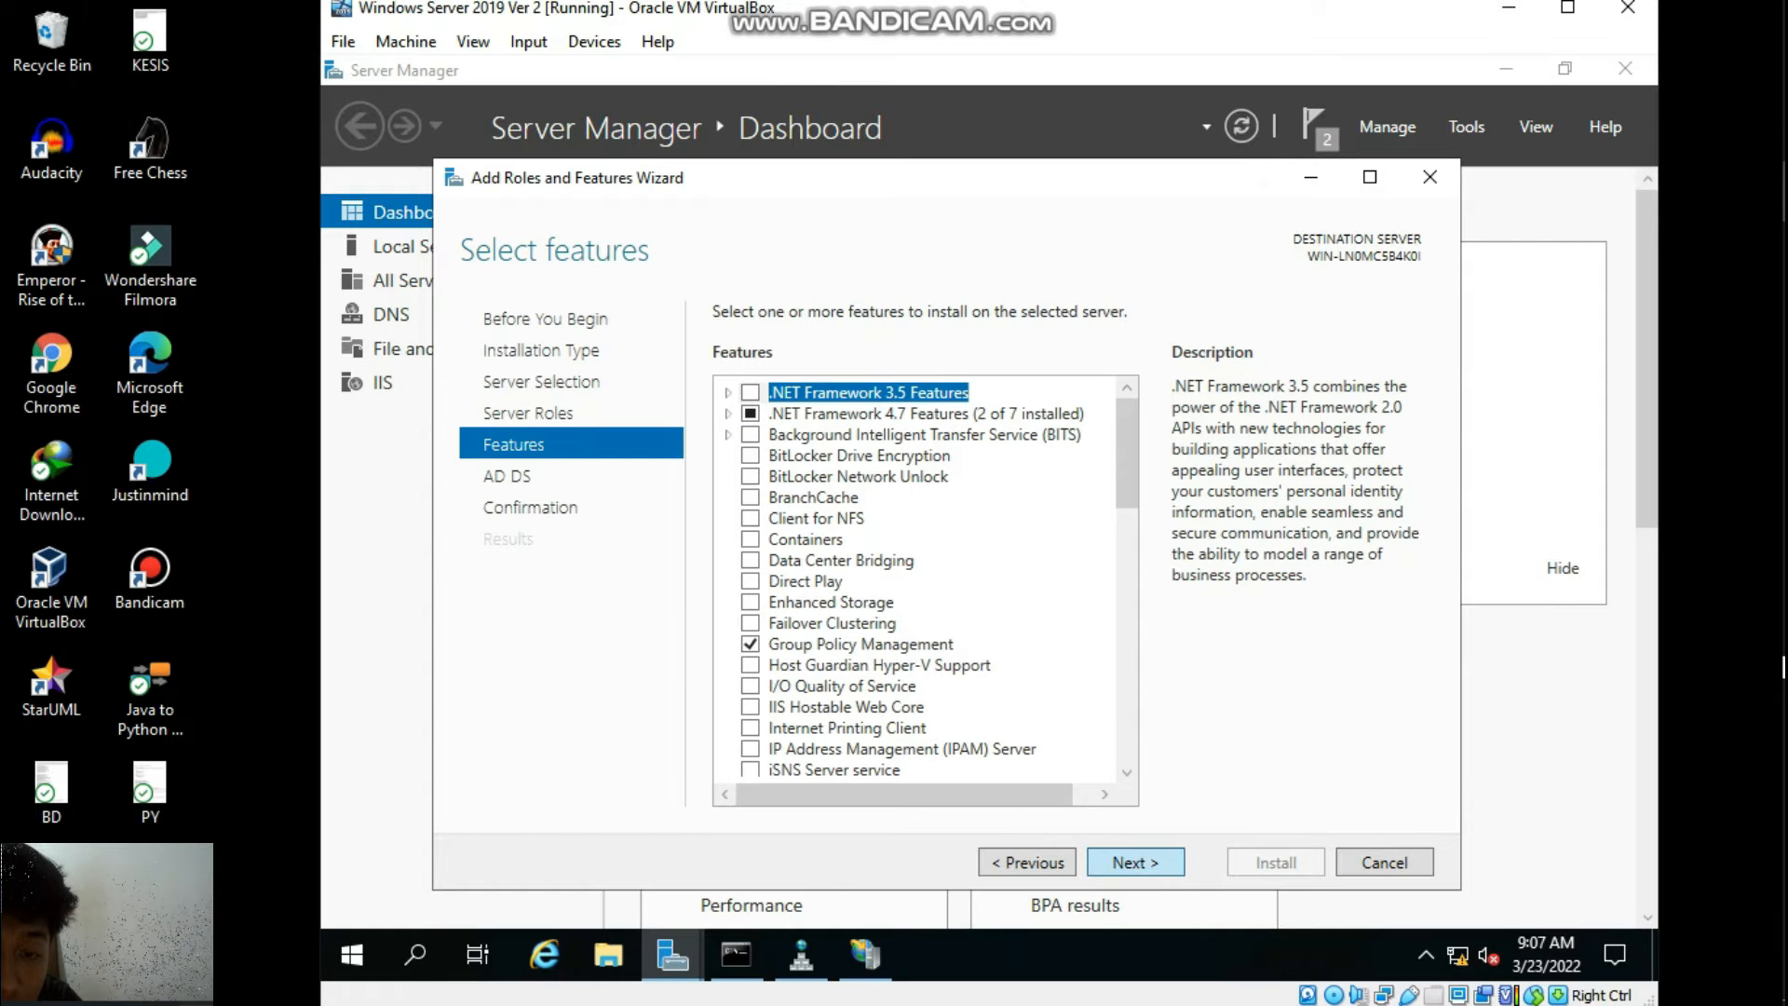
{"action": "key", "text": "Return"}
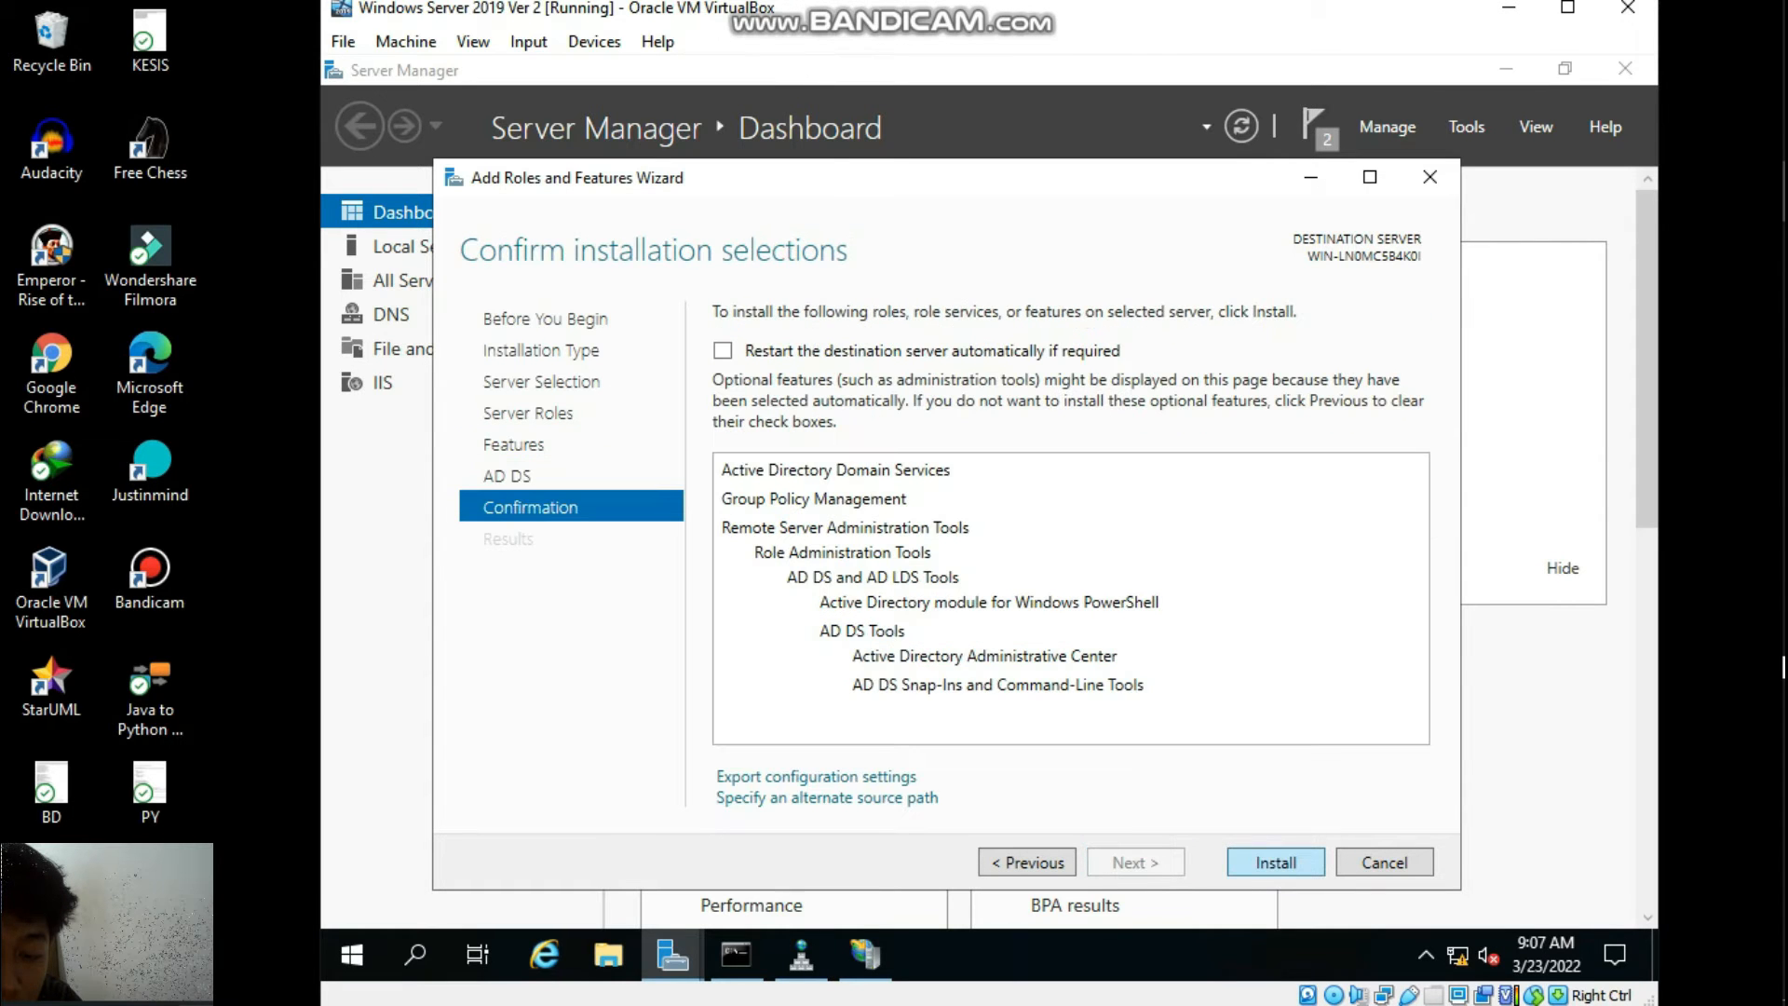
{"action": "key", "text": "Return"}
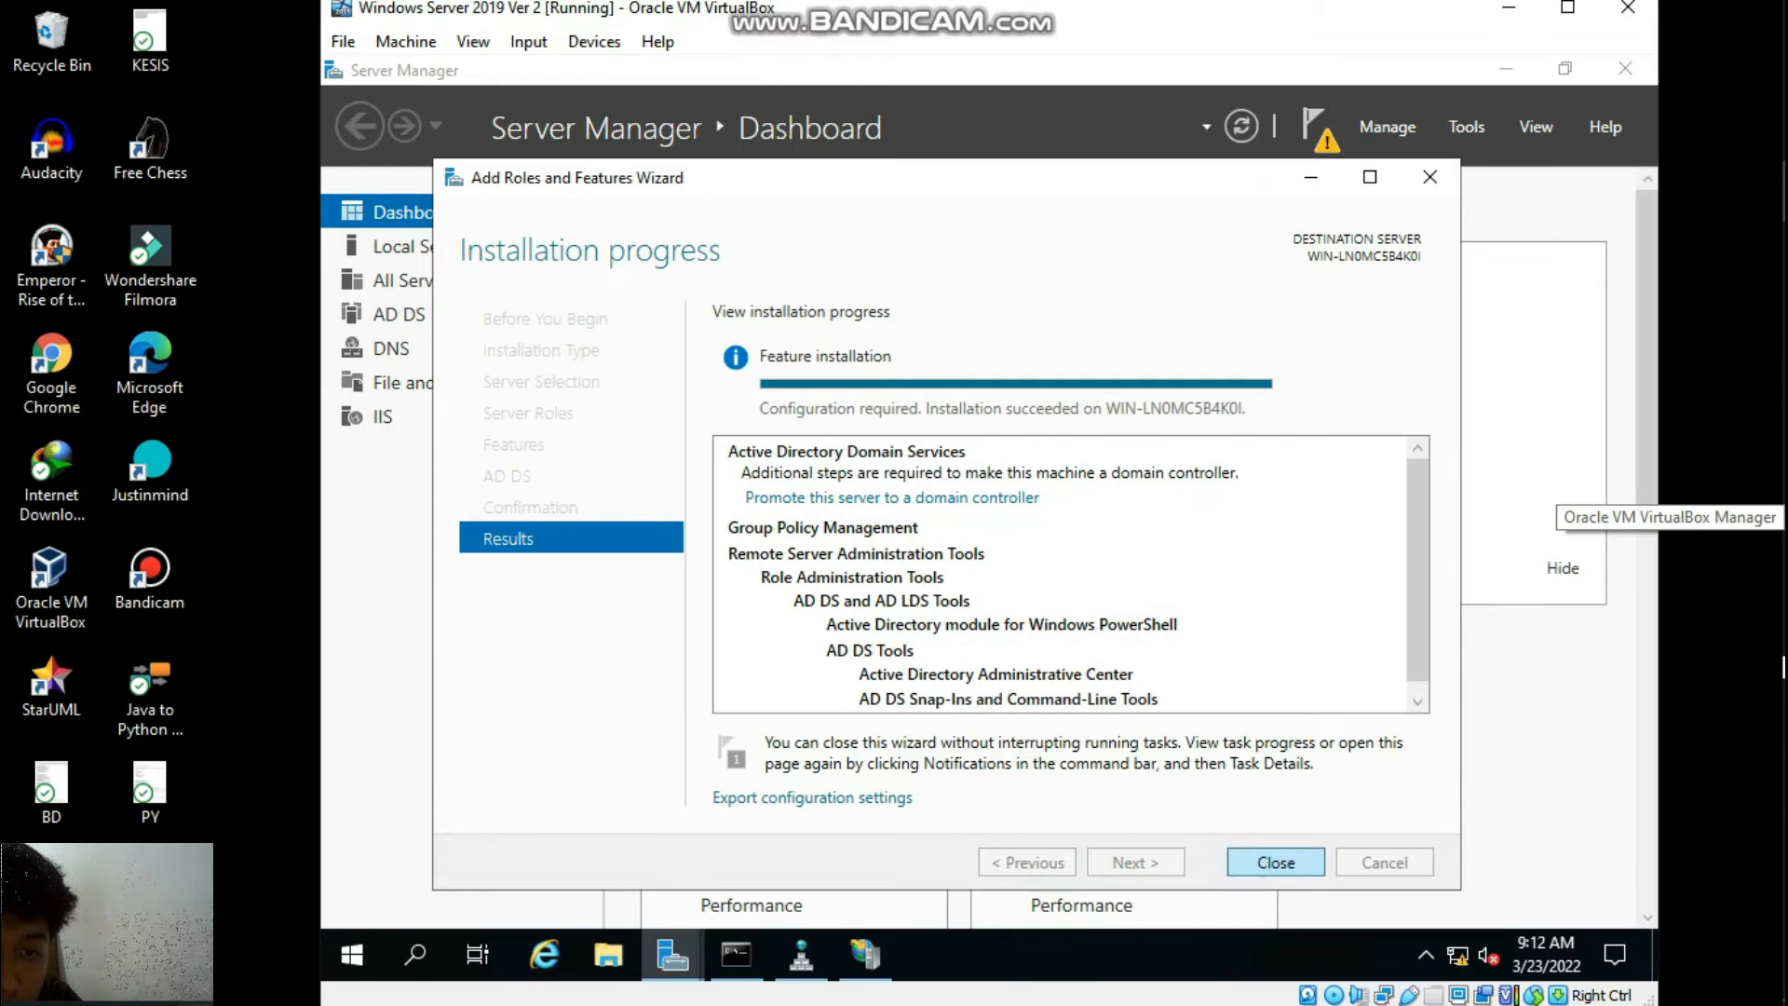
{"action": "key", "text": "Return"}
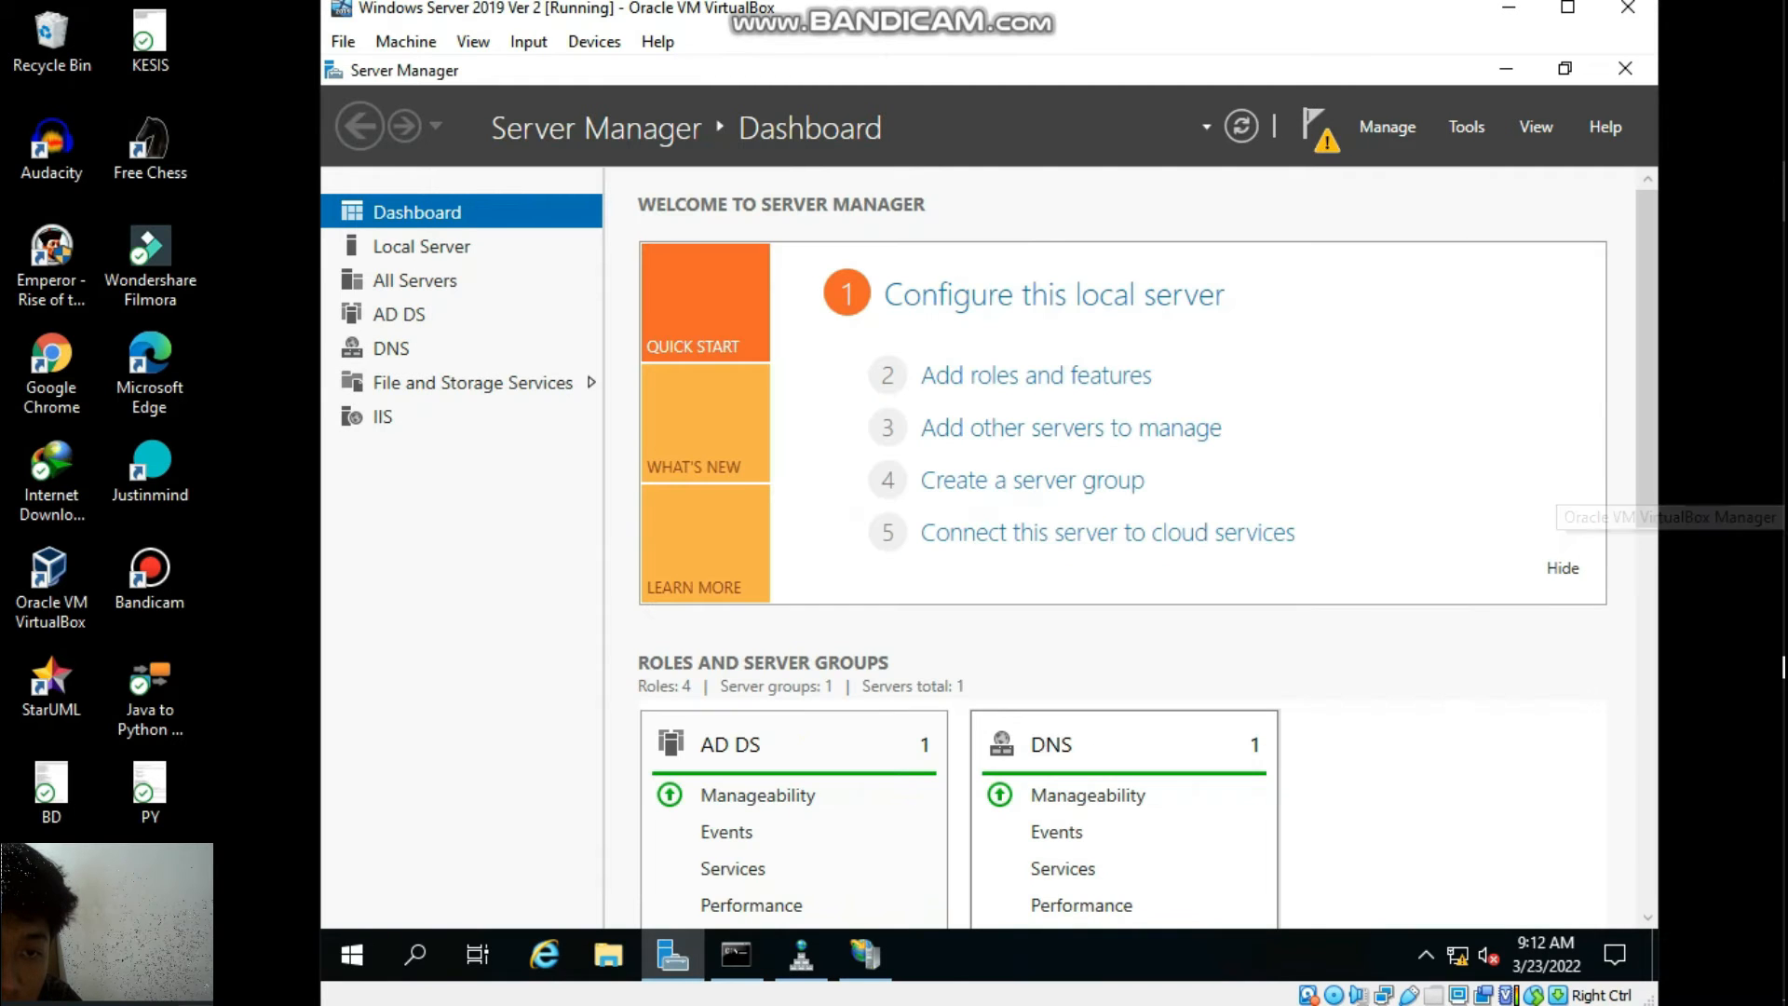
Start promoting this server to a domain controller from the post-deployment configuration notification.
{"action": "left_click", "coordinate": [1316, 129]}
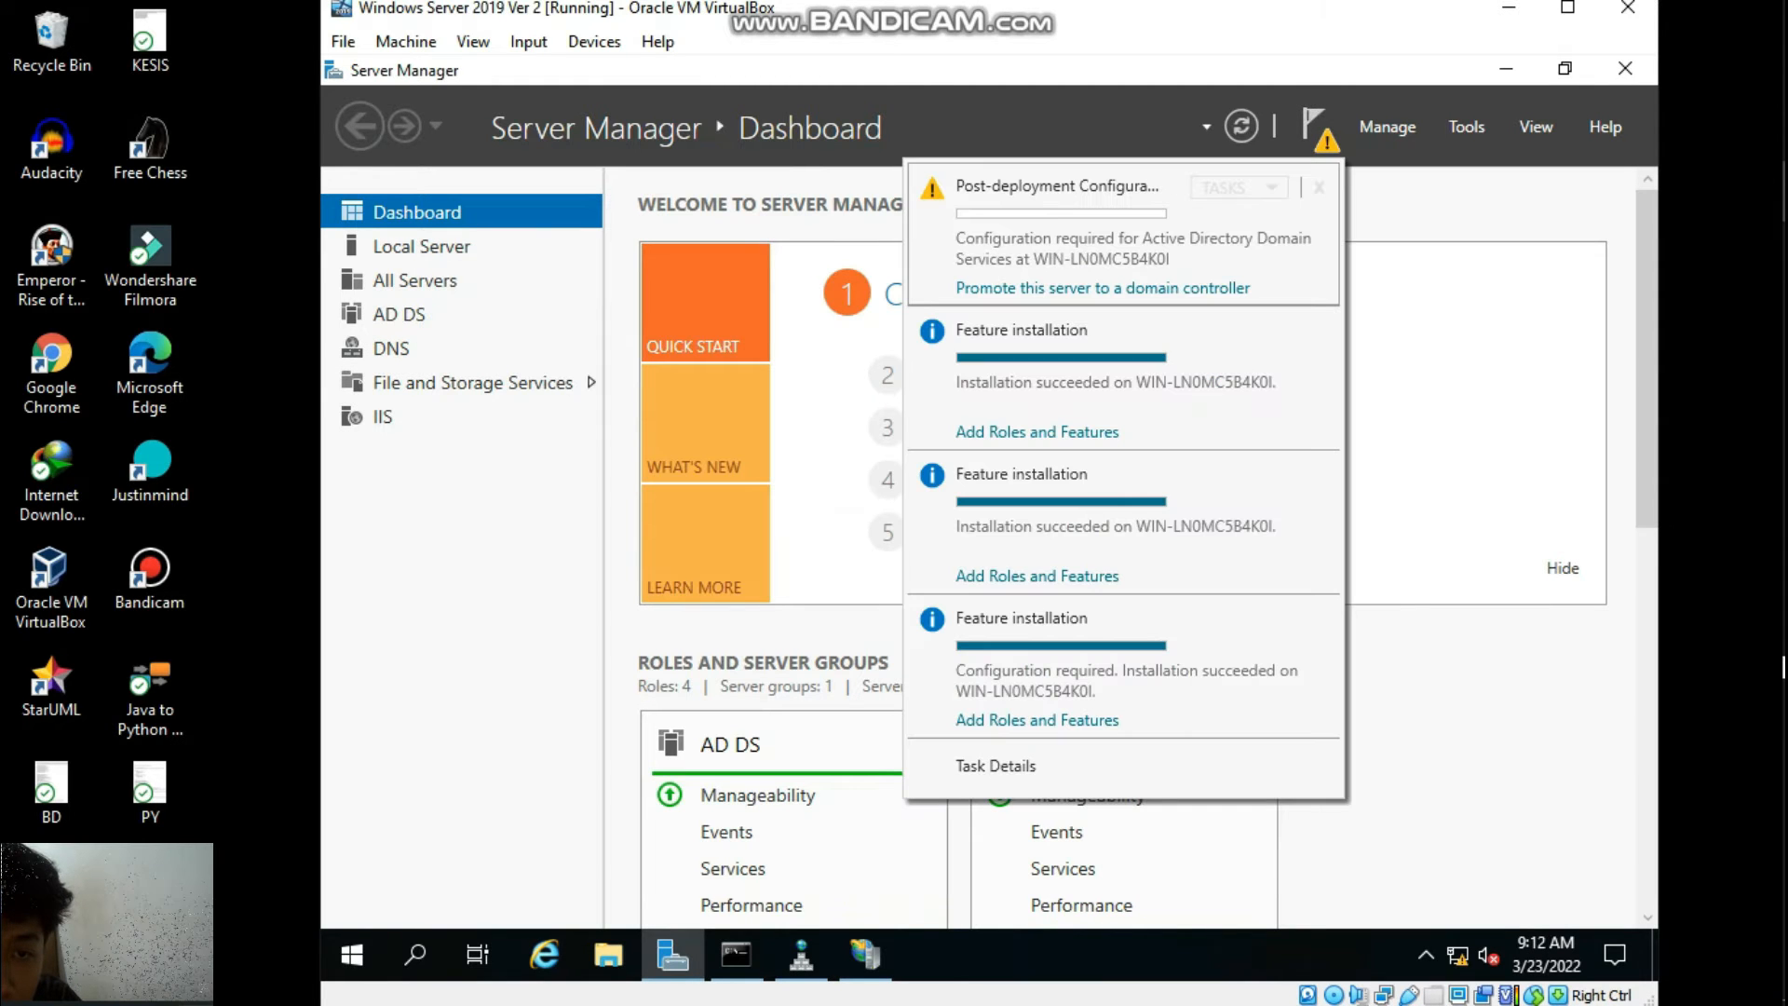
{"action": "left_click", "coordinate": [1103, 289]}
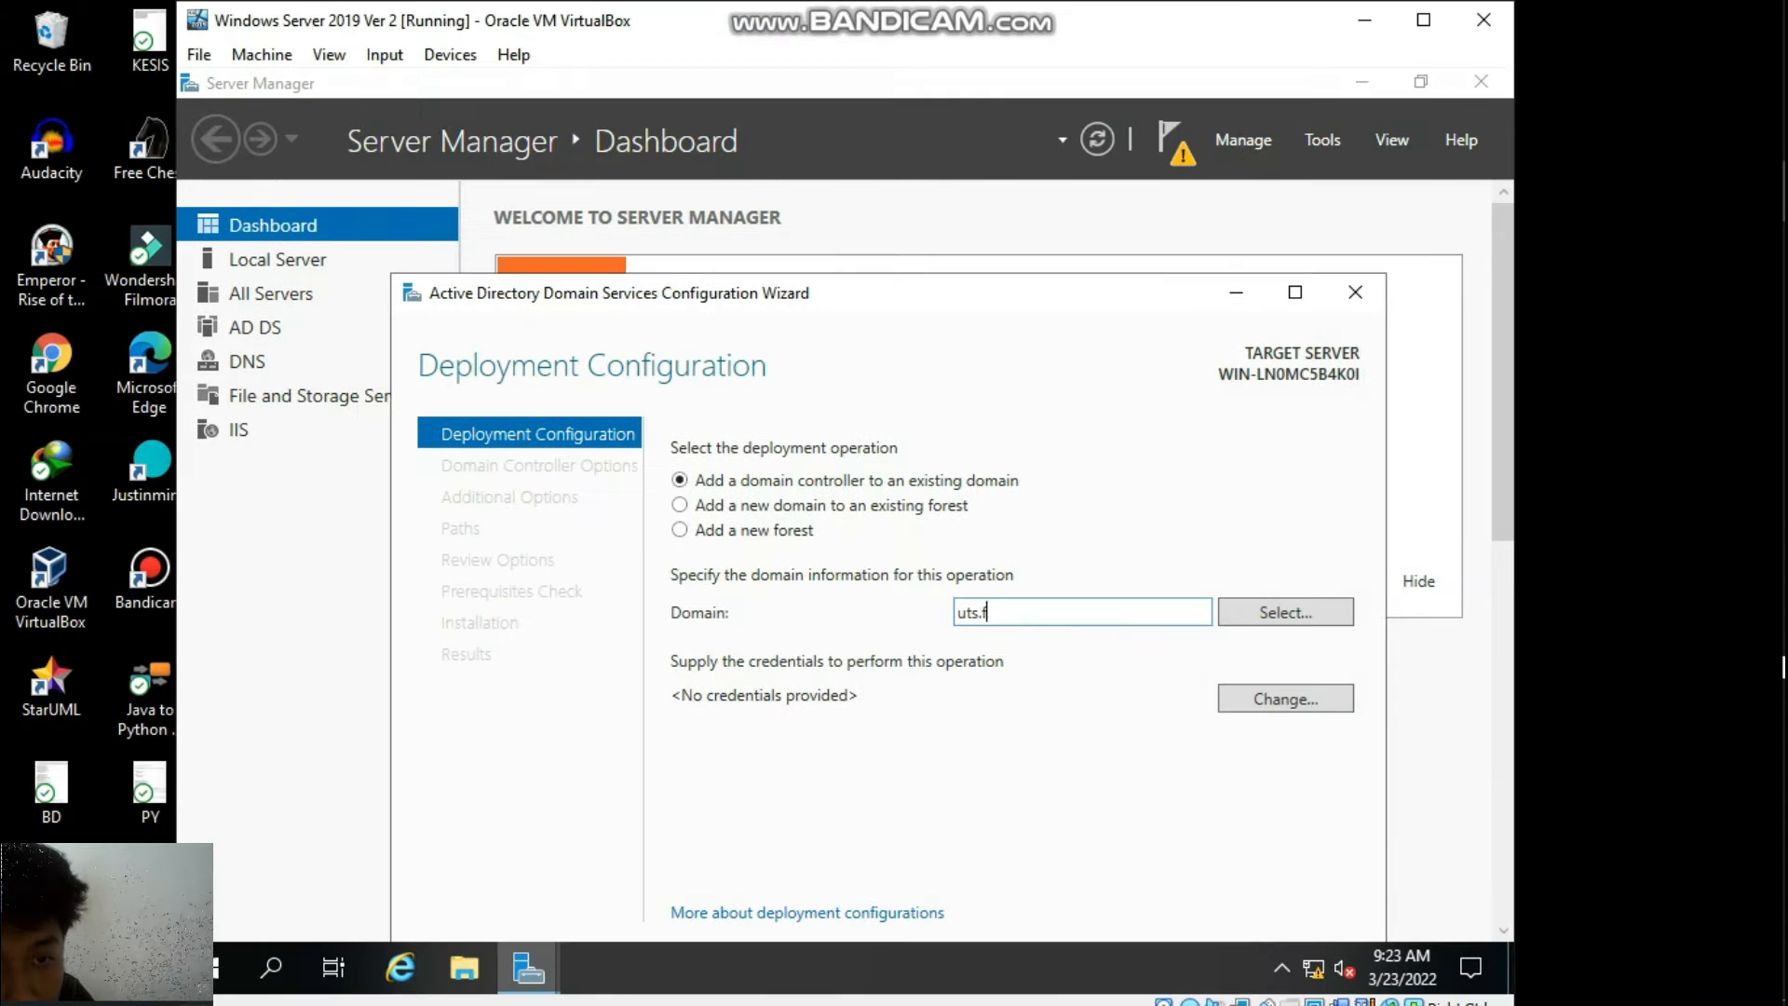
{"action": "type", "text": "aja"}
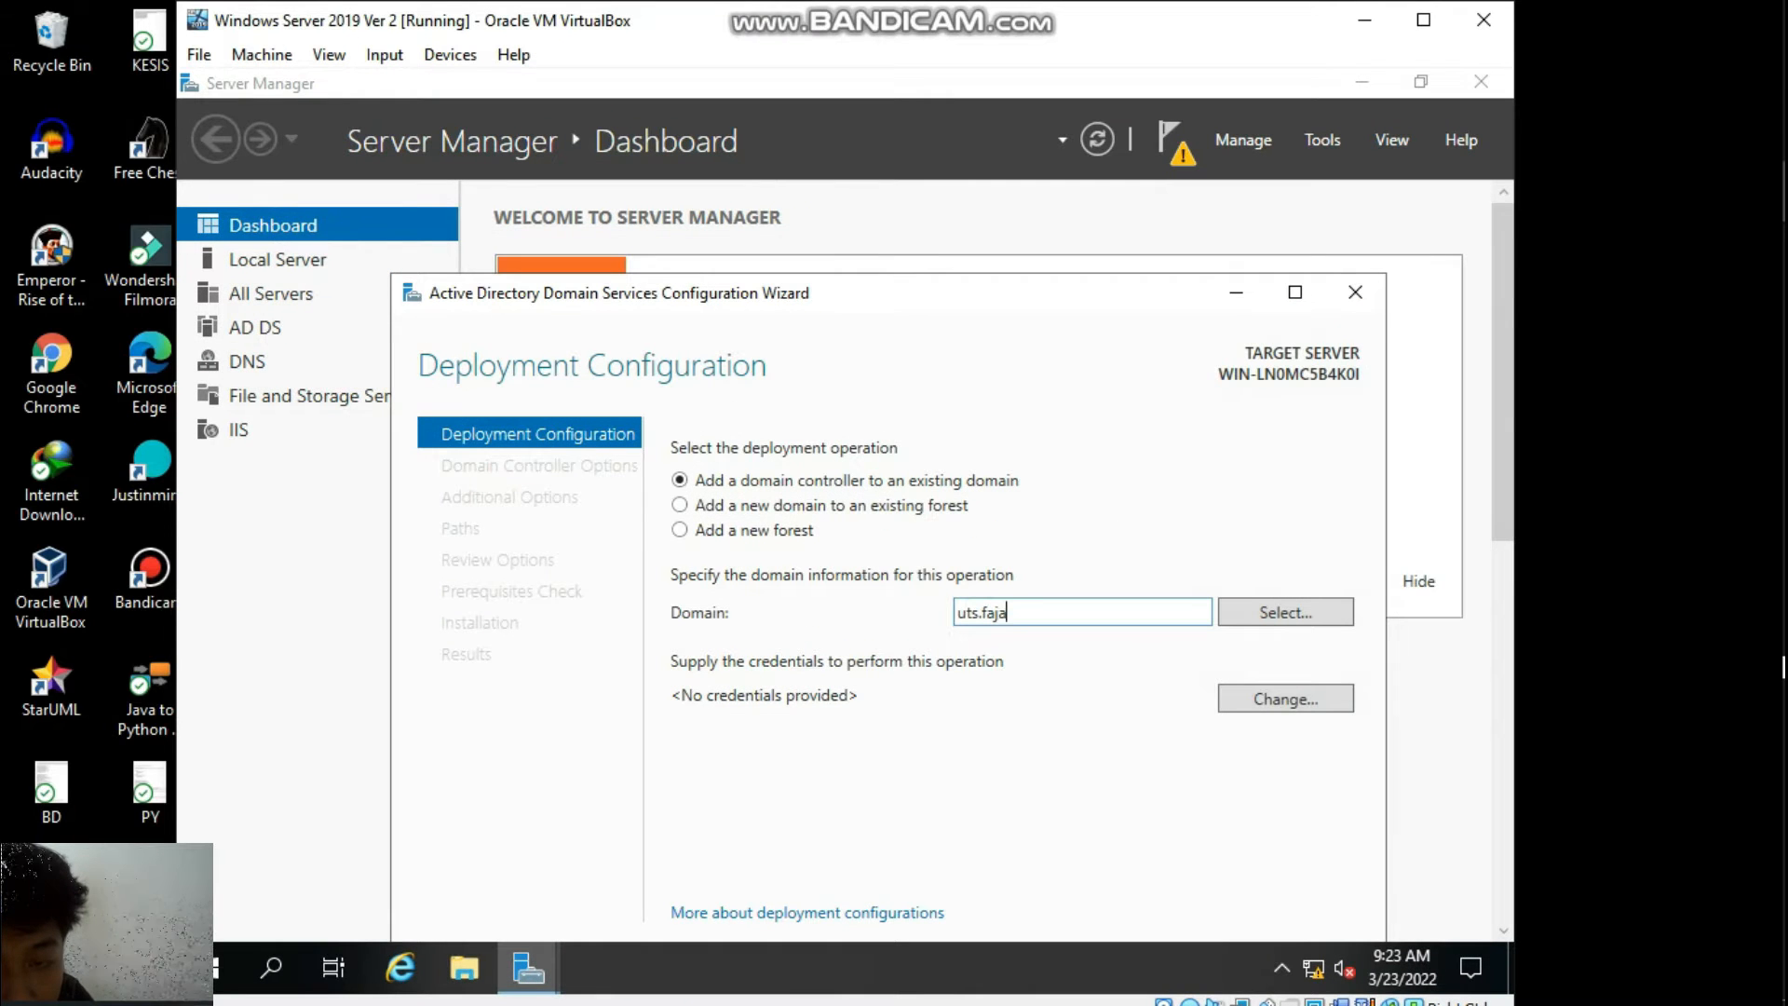
{"action": "type", "text": "r.tid"}
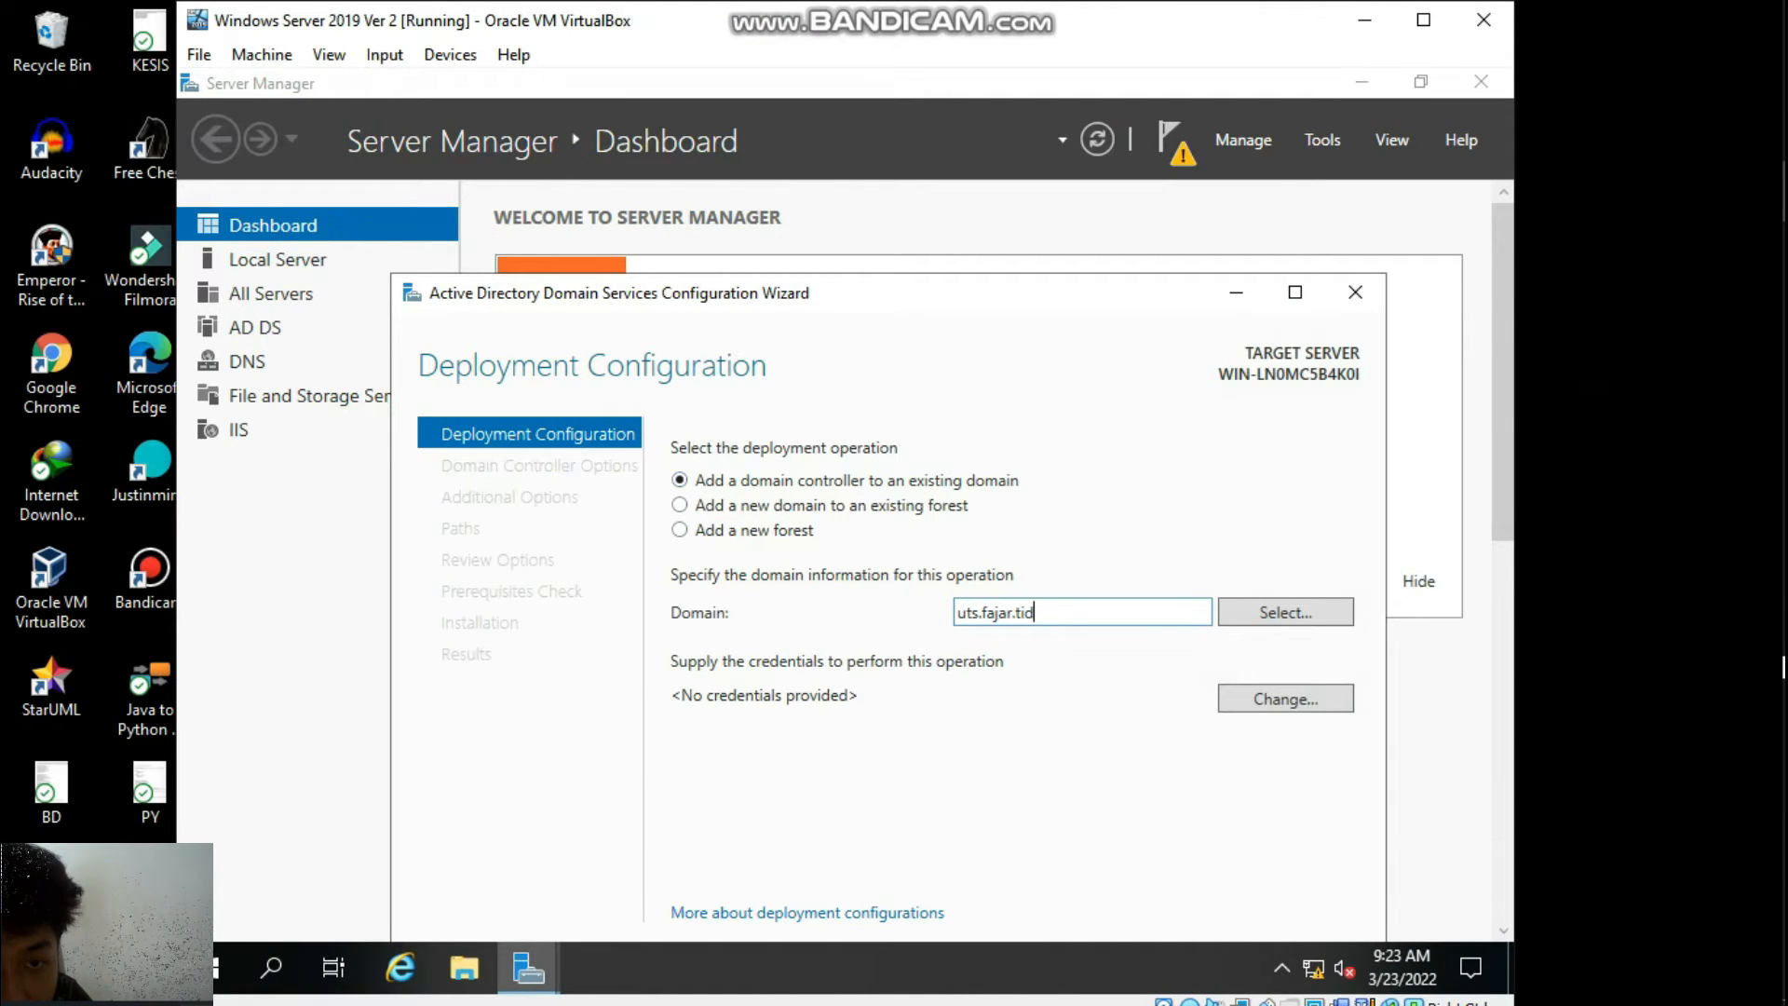
{"action": "left_click_drag", "start_coordinate": [885, 288], "coordinate": [860, 179]}
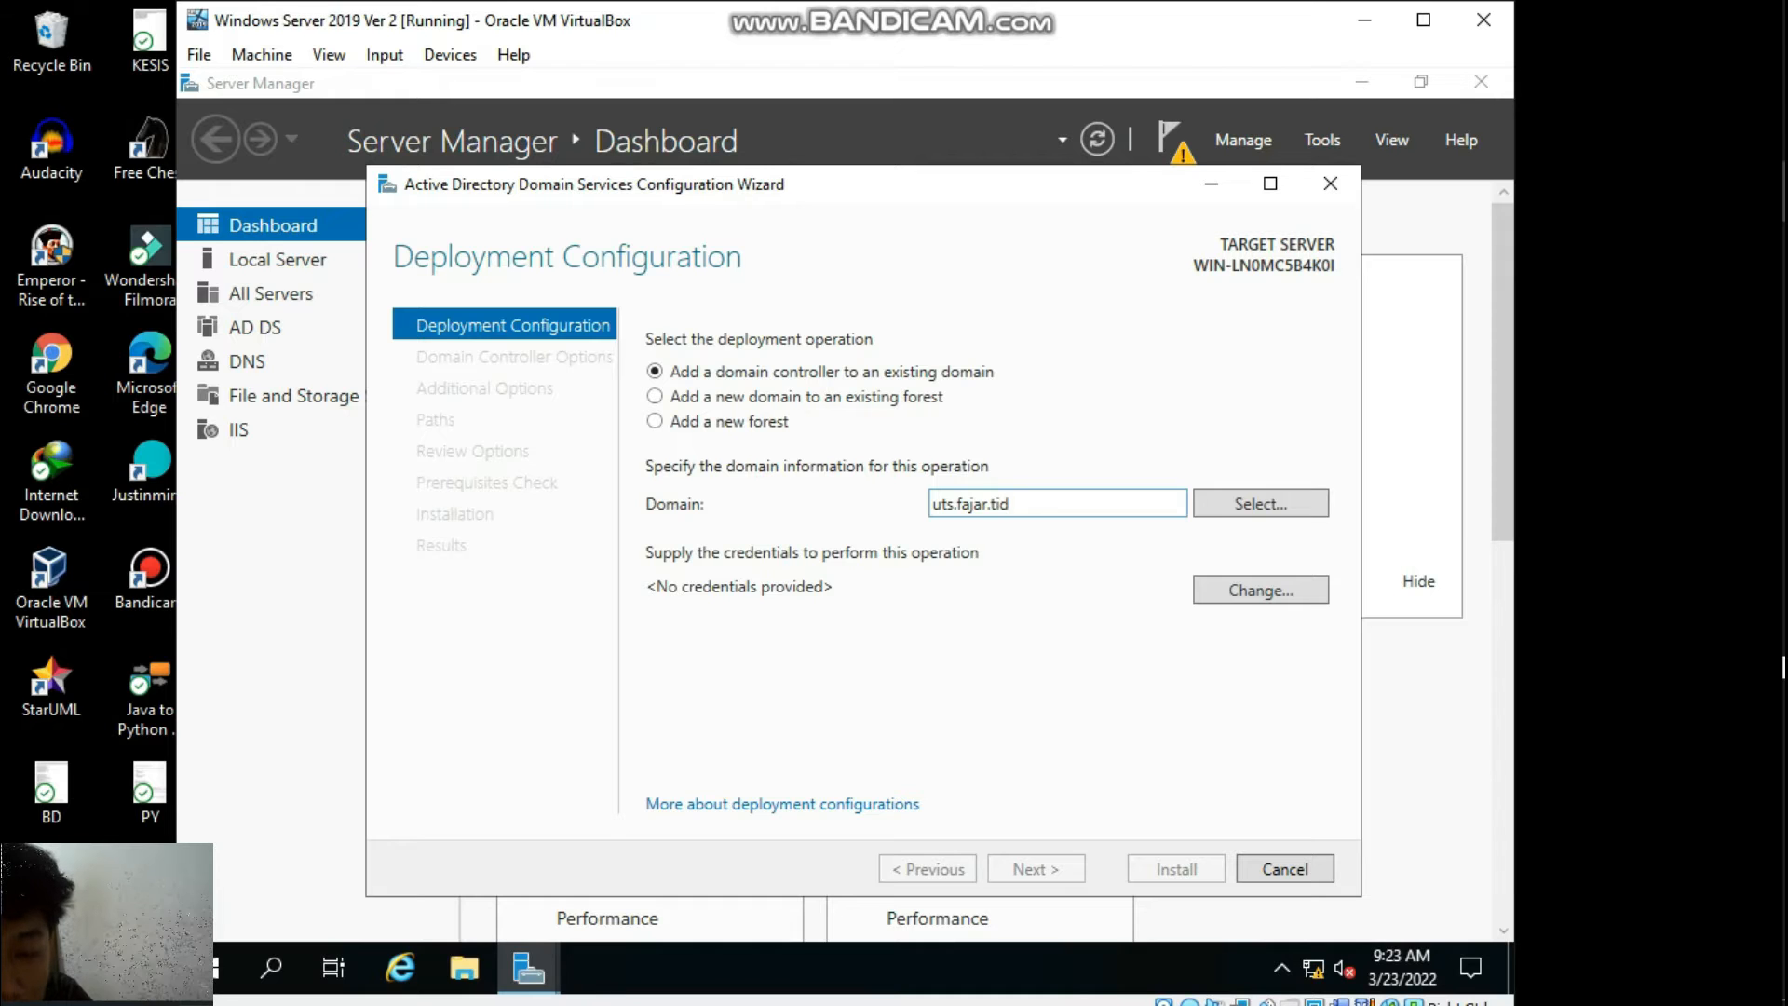
{"action": "left_click_drag", "start_coordinate": [1012, 504], "coordinate": [930, 503]}
{"action": "key", "text": "BackSpace"}
{"action": "type", "text": "fajar.com"}
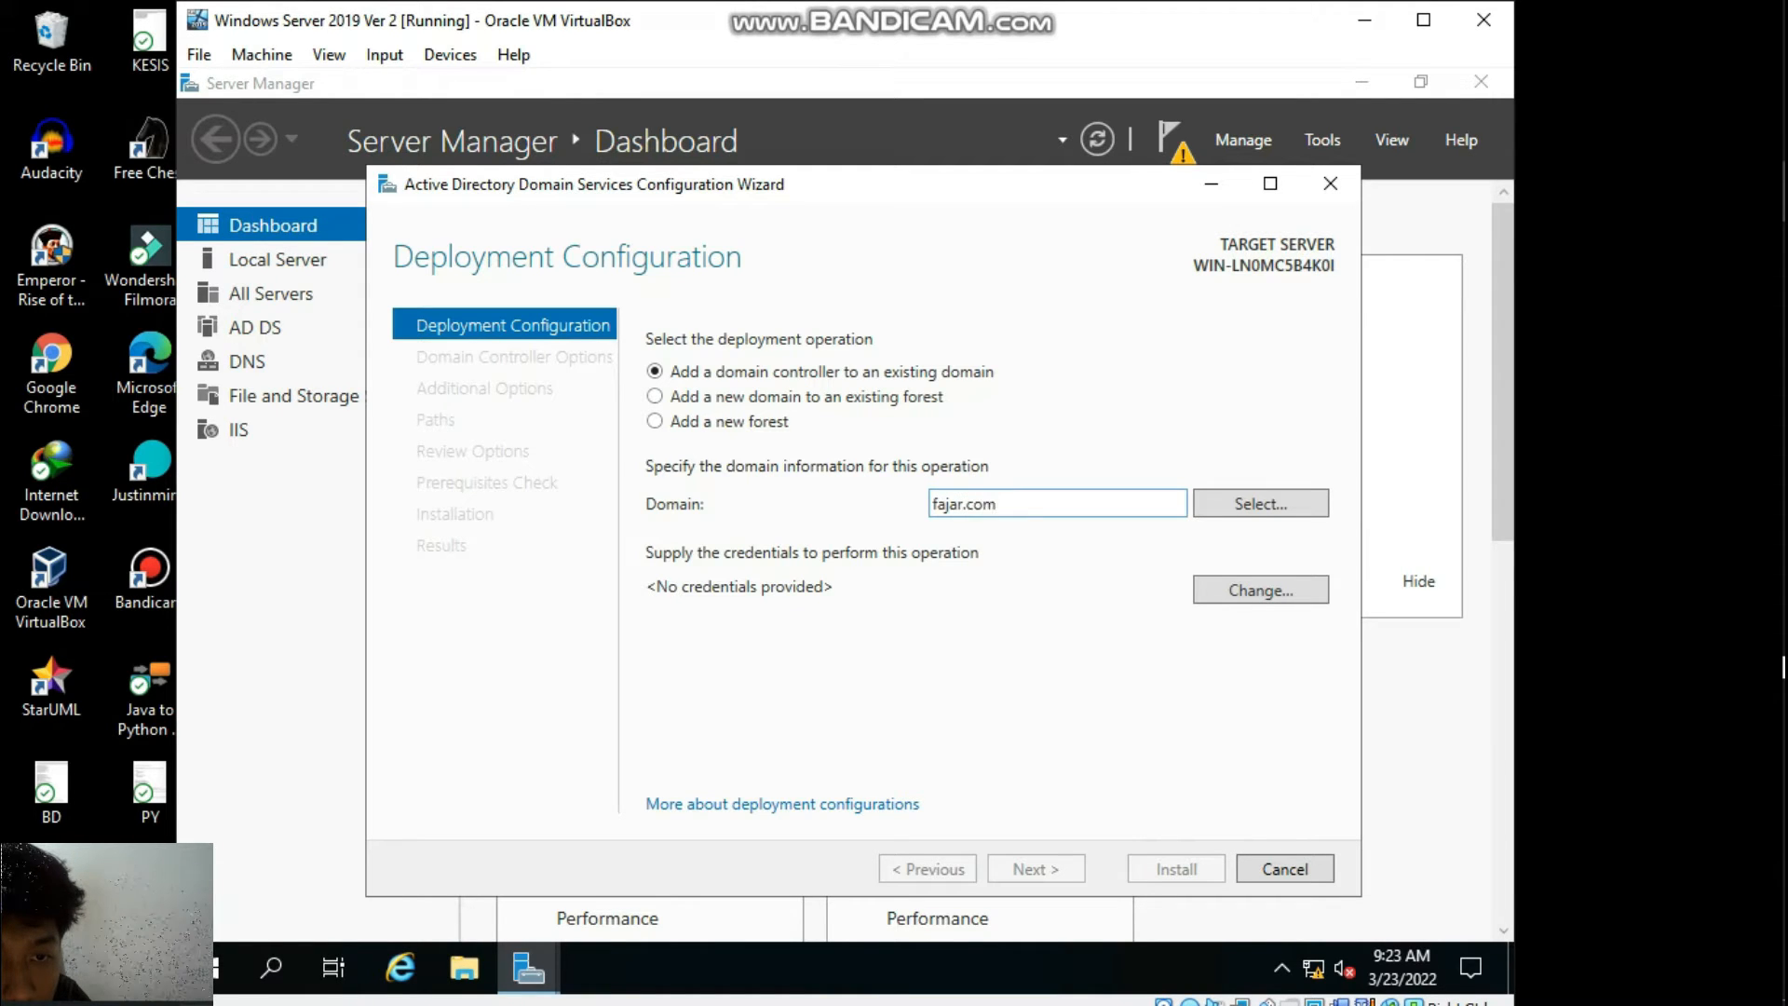
Choose to add a new forest with the root domain name uts.fajar.tid and proceed to the domain controller options.
{"action": "left_click", "coordinate": [656, 421]}
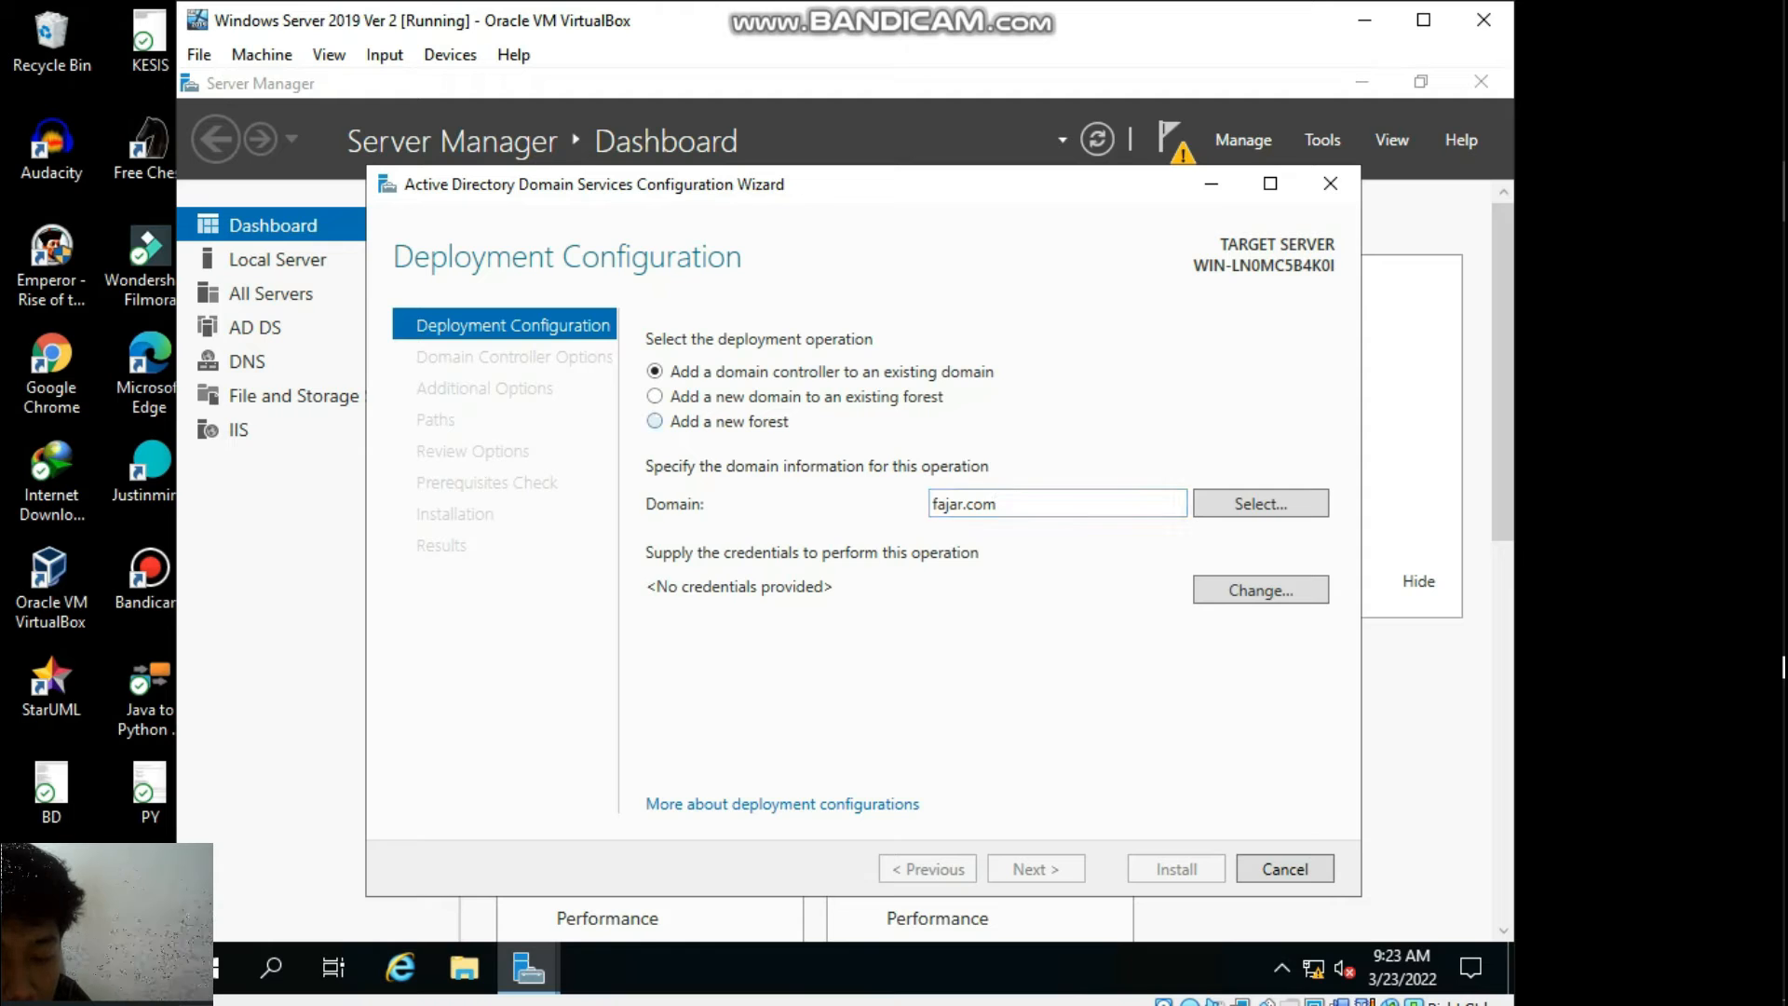
{"action": "left_click", "coordinate": [1057, 504]}
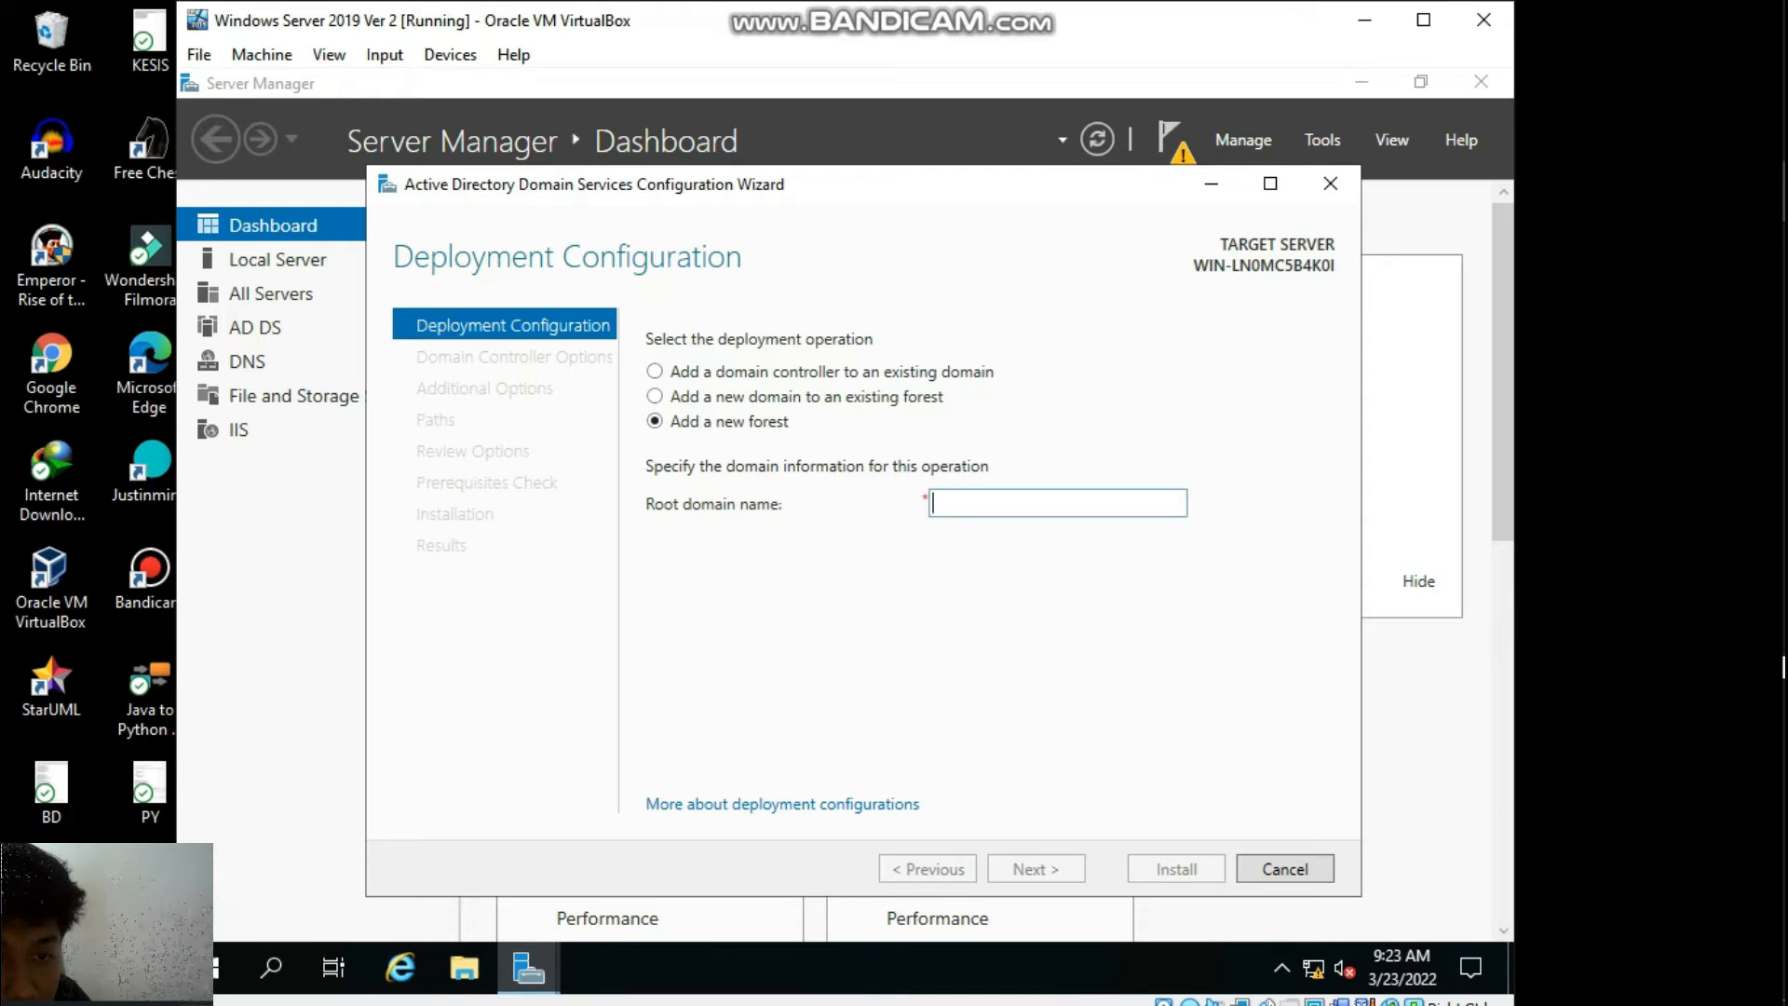
{"action": "type", "text": "fajar"}
{"action": "key", "text": "BackSpace"}
{"action": "key", "text": "BackSpace"}
{"action": "key", "text": "BackSpace"}
{"action": "key", "text": "BackSpace"}
{"action": "key", "text": "BackSpace"}
{"action": "type", "text": "u"}
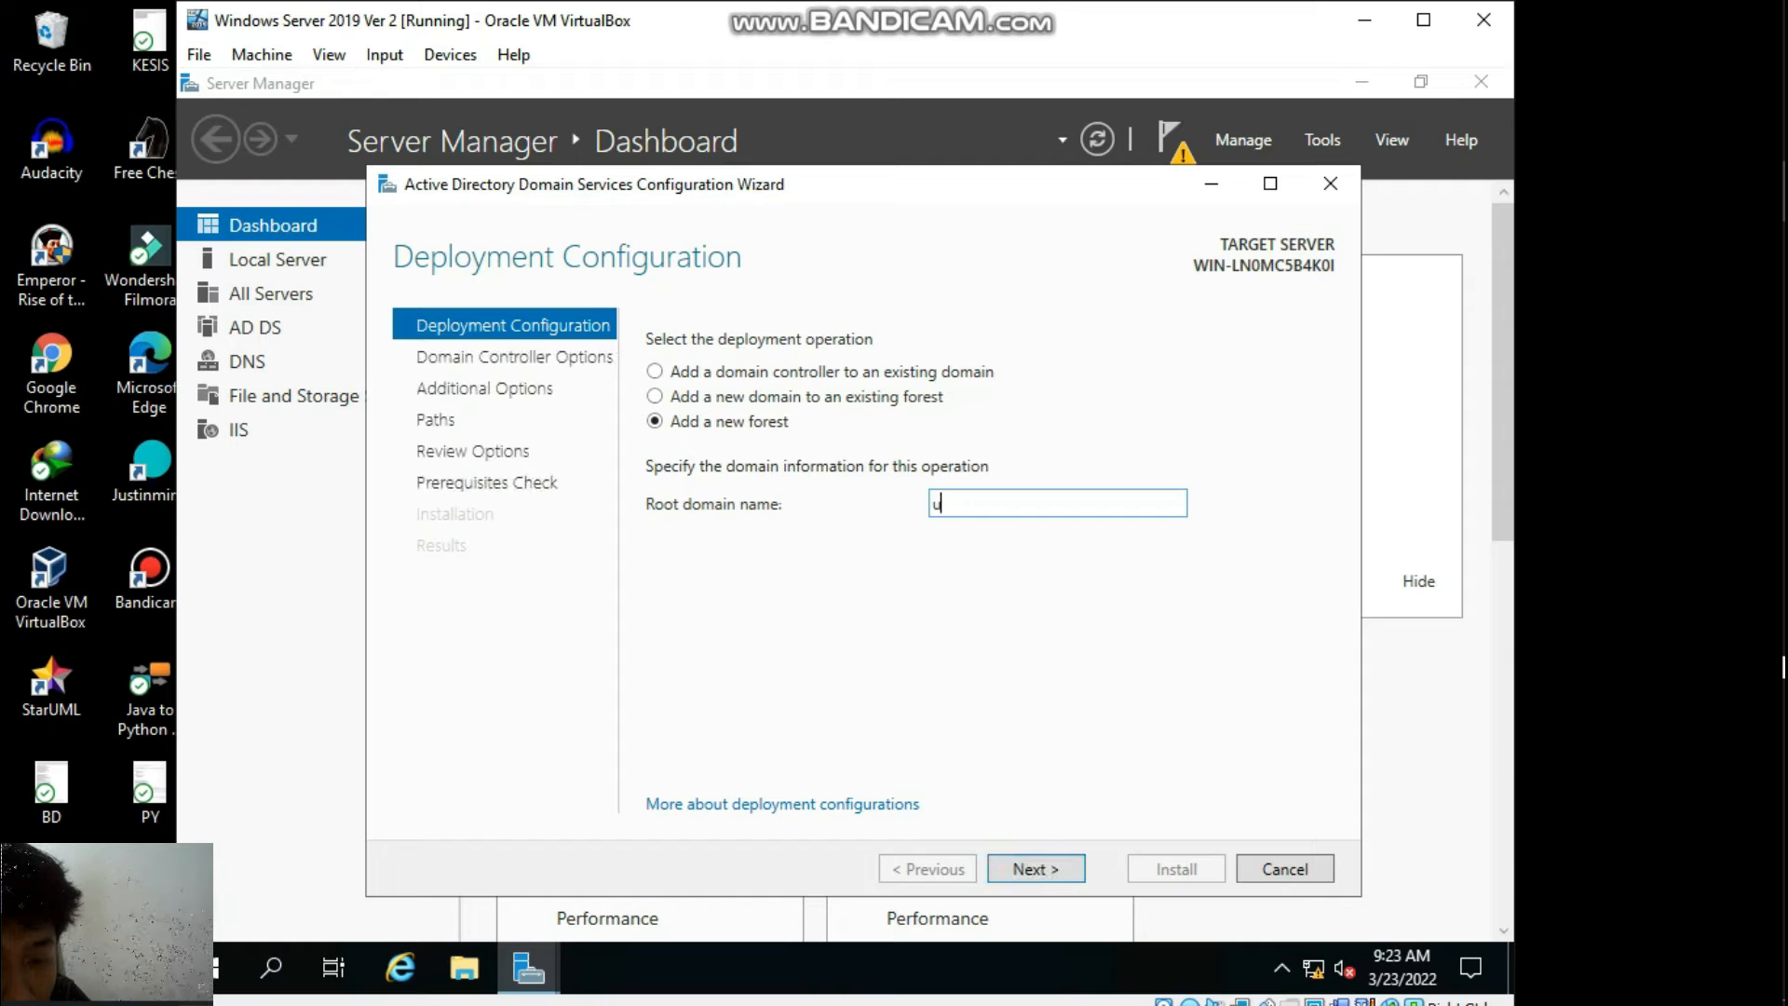
{"action": "type", "text": "ts.fajar.tid"}
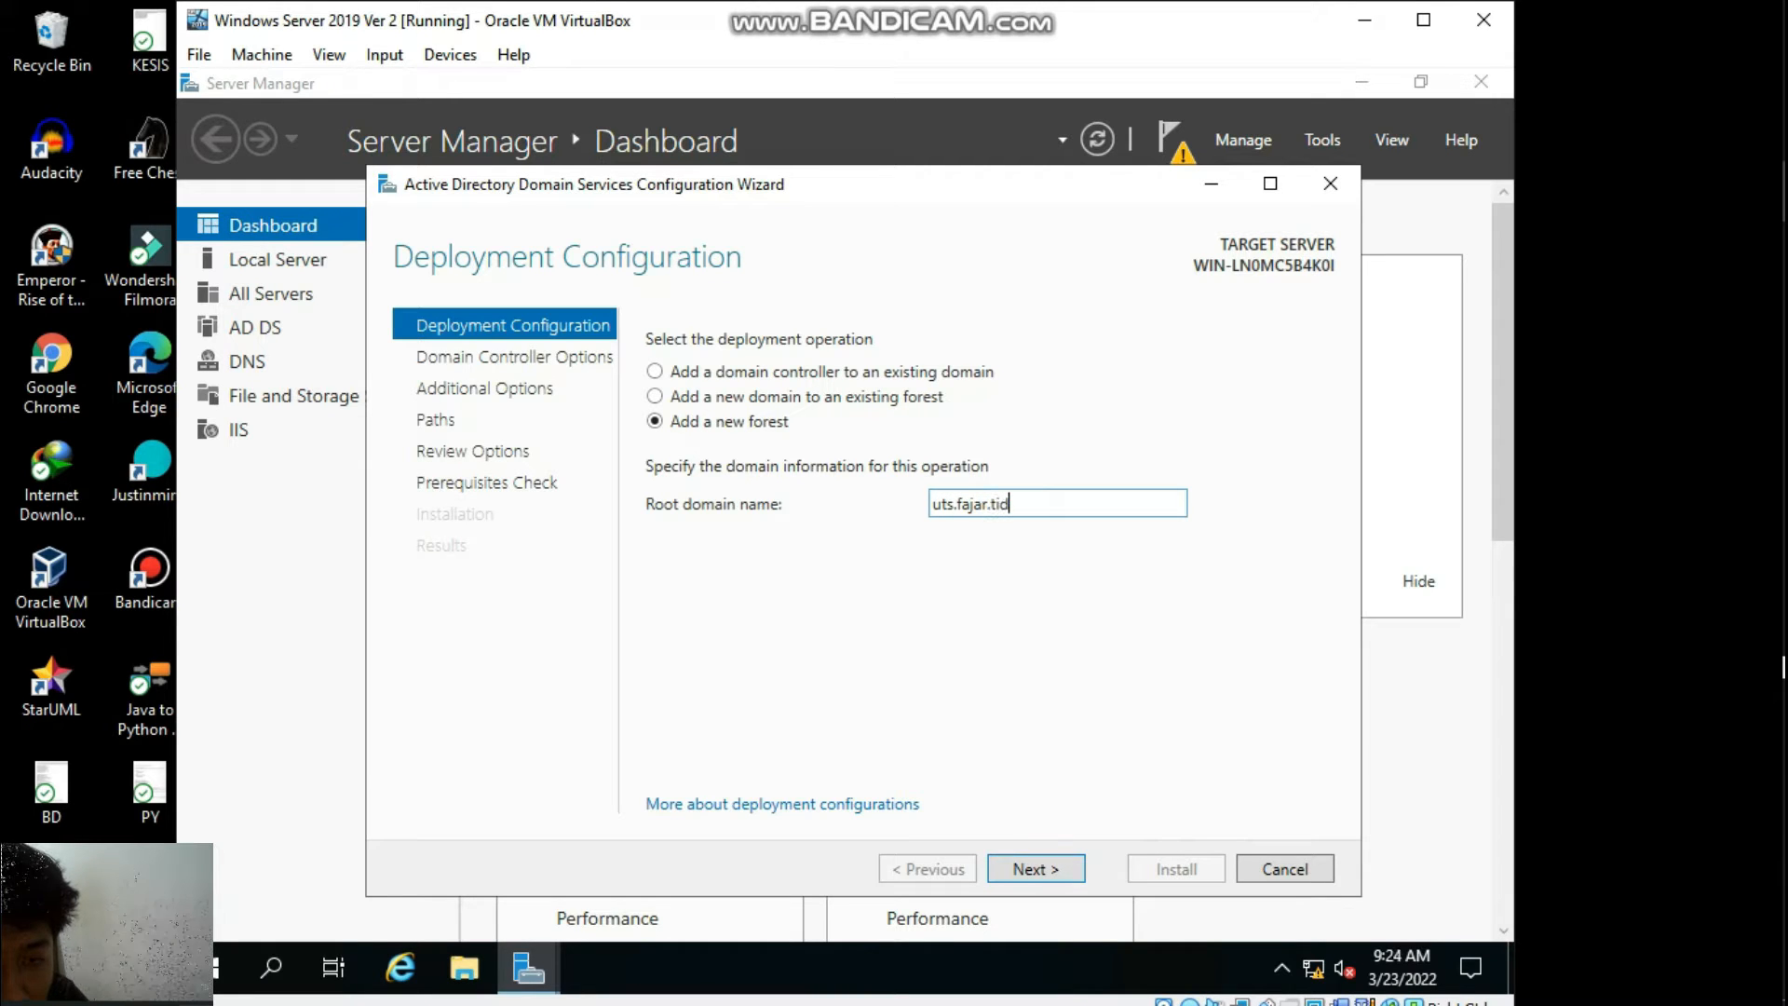
{"action": "key", "text": "Return"}
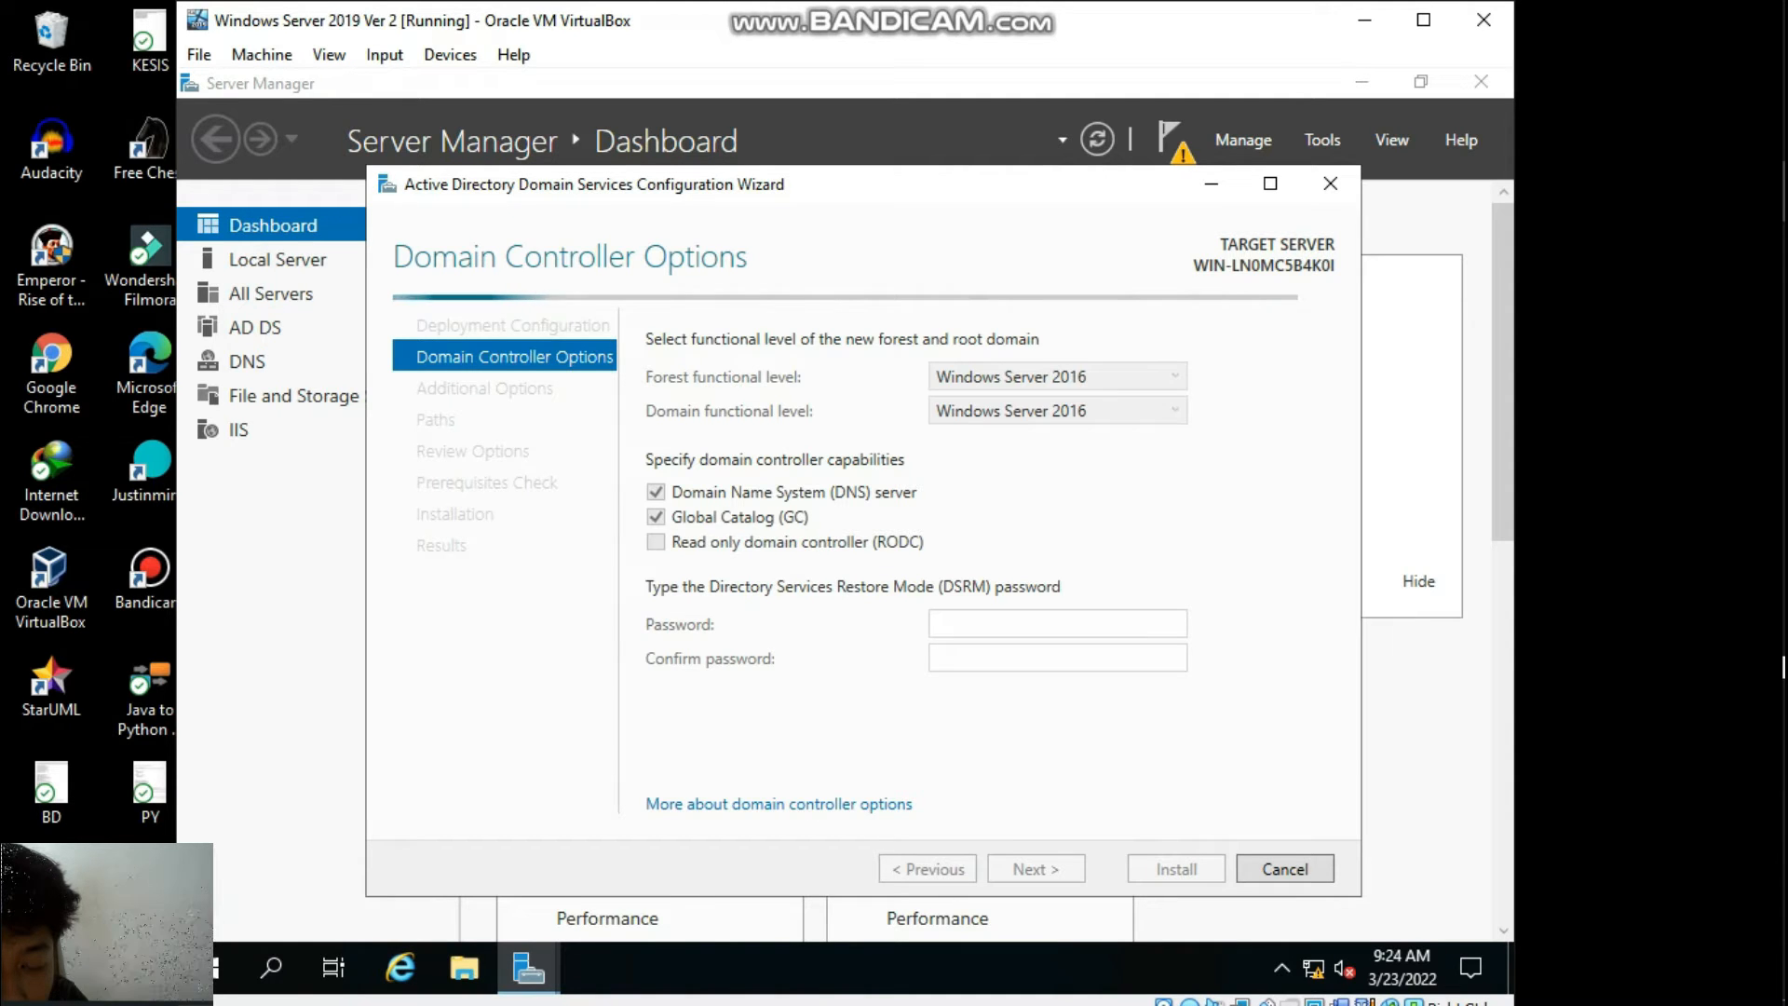
Enter and confirm the Directory Services Restore Mode password and proceed to the DNS options.
{"action": "type", "text": "*********"}
{"action": "key", "text": "Tab"}
{"action": "type", "text": "*********"}
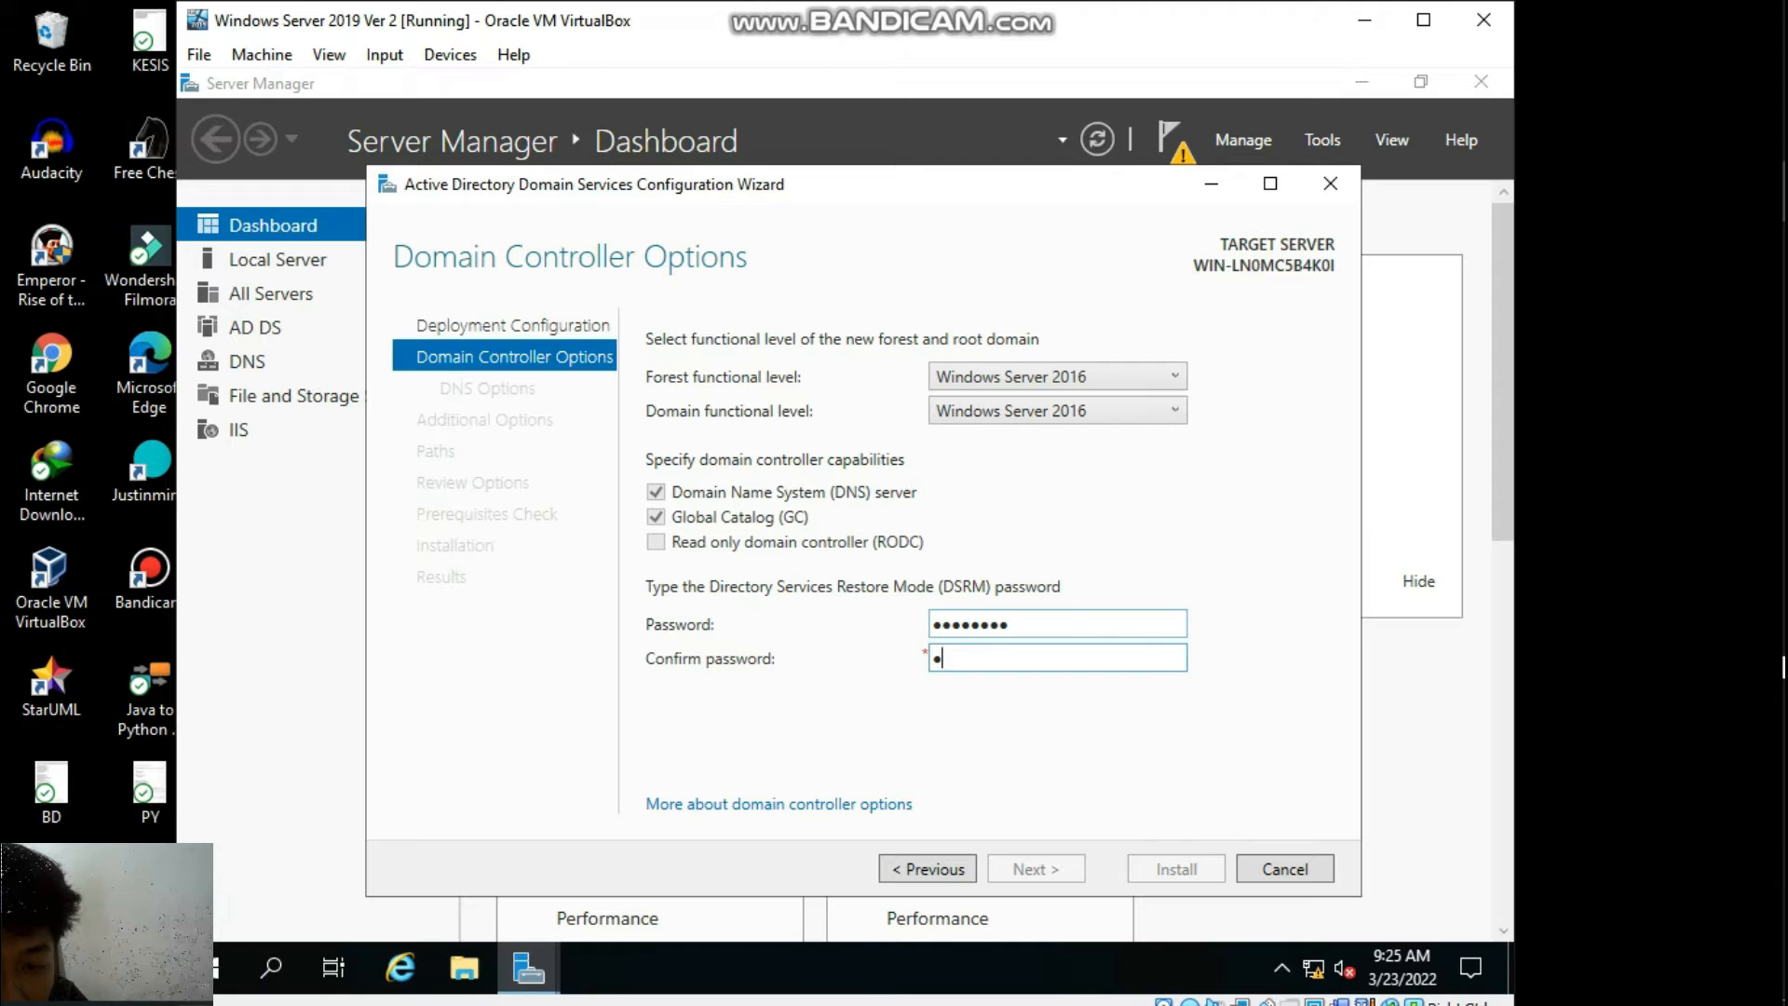
{"action": "key", "text": "Return"}
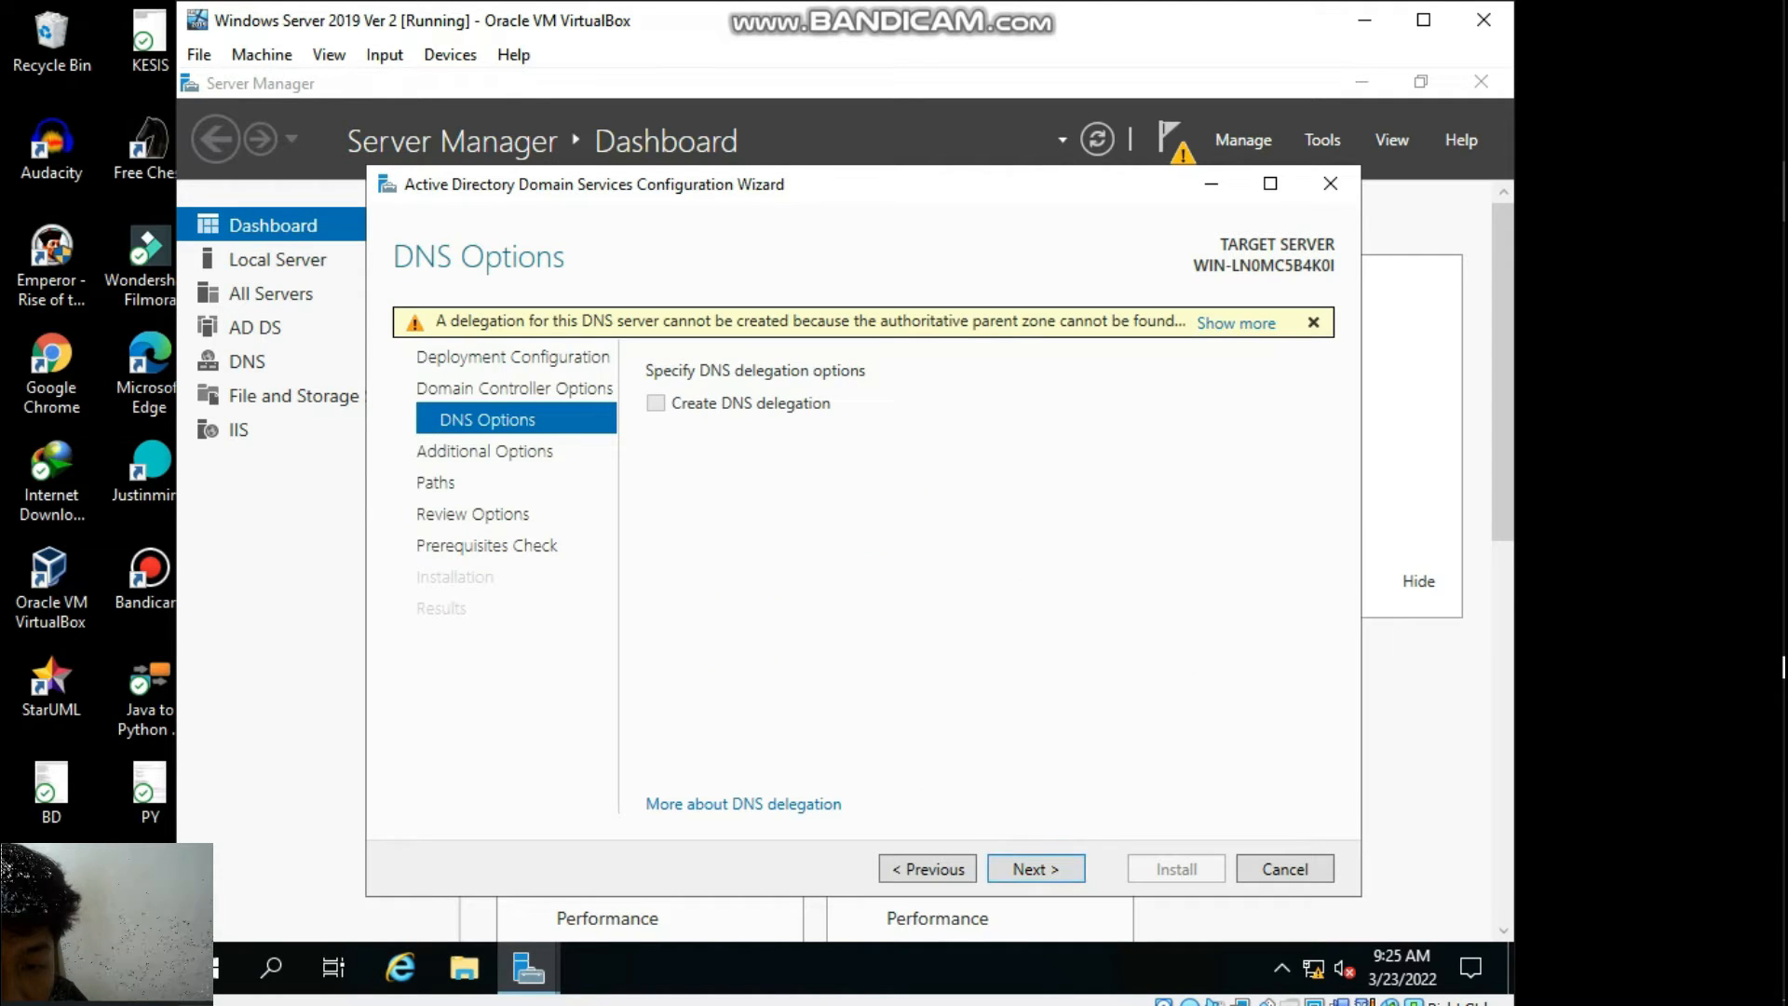
Leave DNS delegation off, keep the NetBIOS name UTS and the default folder paths, and install the domain controller configuration.
{"action": "key", "text": "Return"}
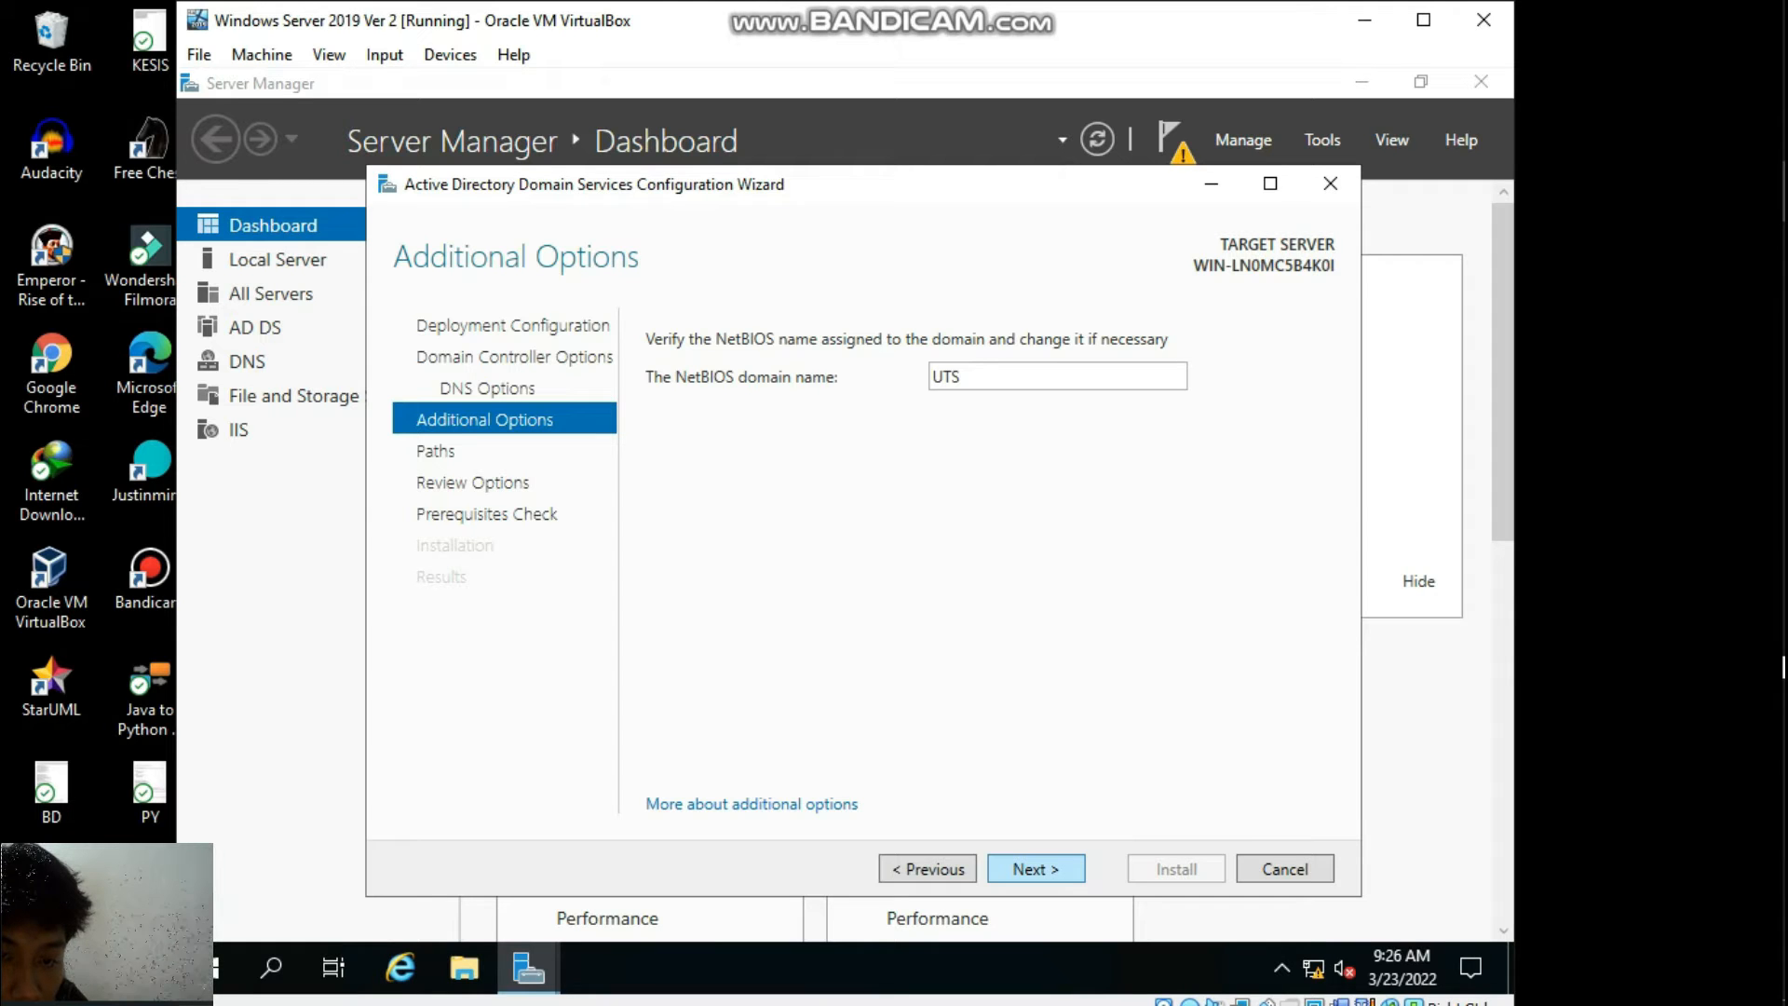
{"action": "left_click", "coordinate": [1036, 868]}
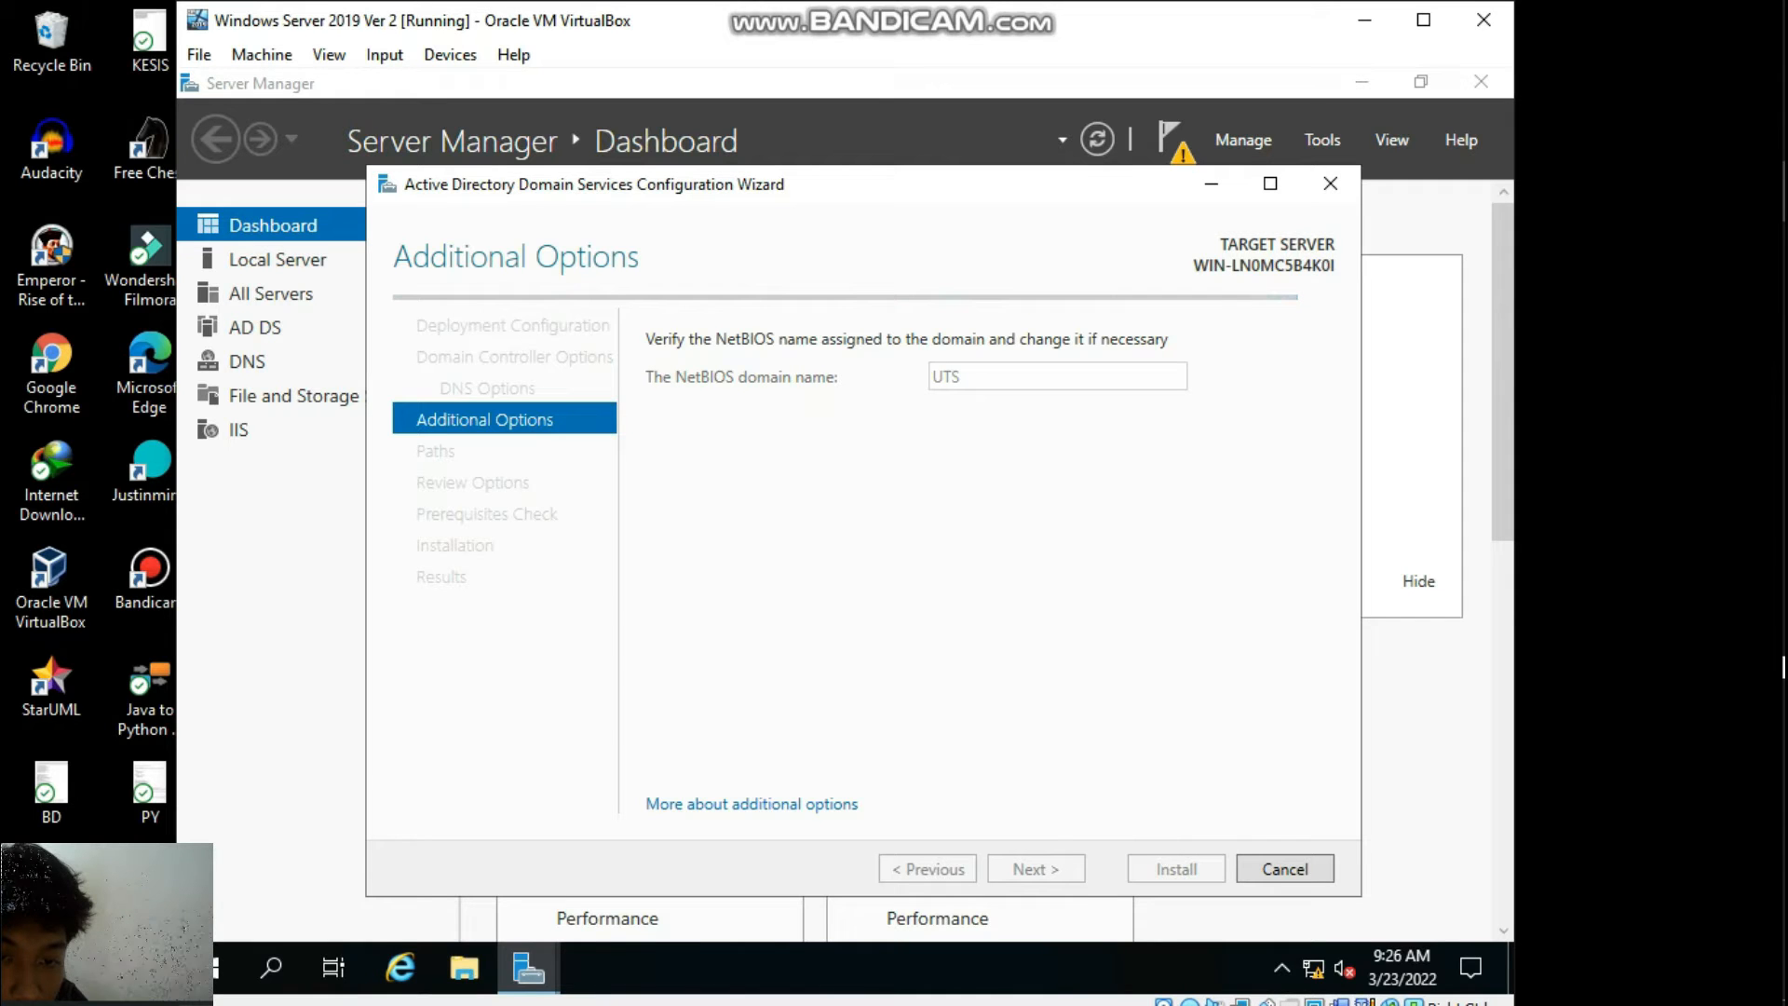
{"action": "left_click", "coordinate": [1035, 868]}
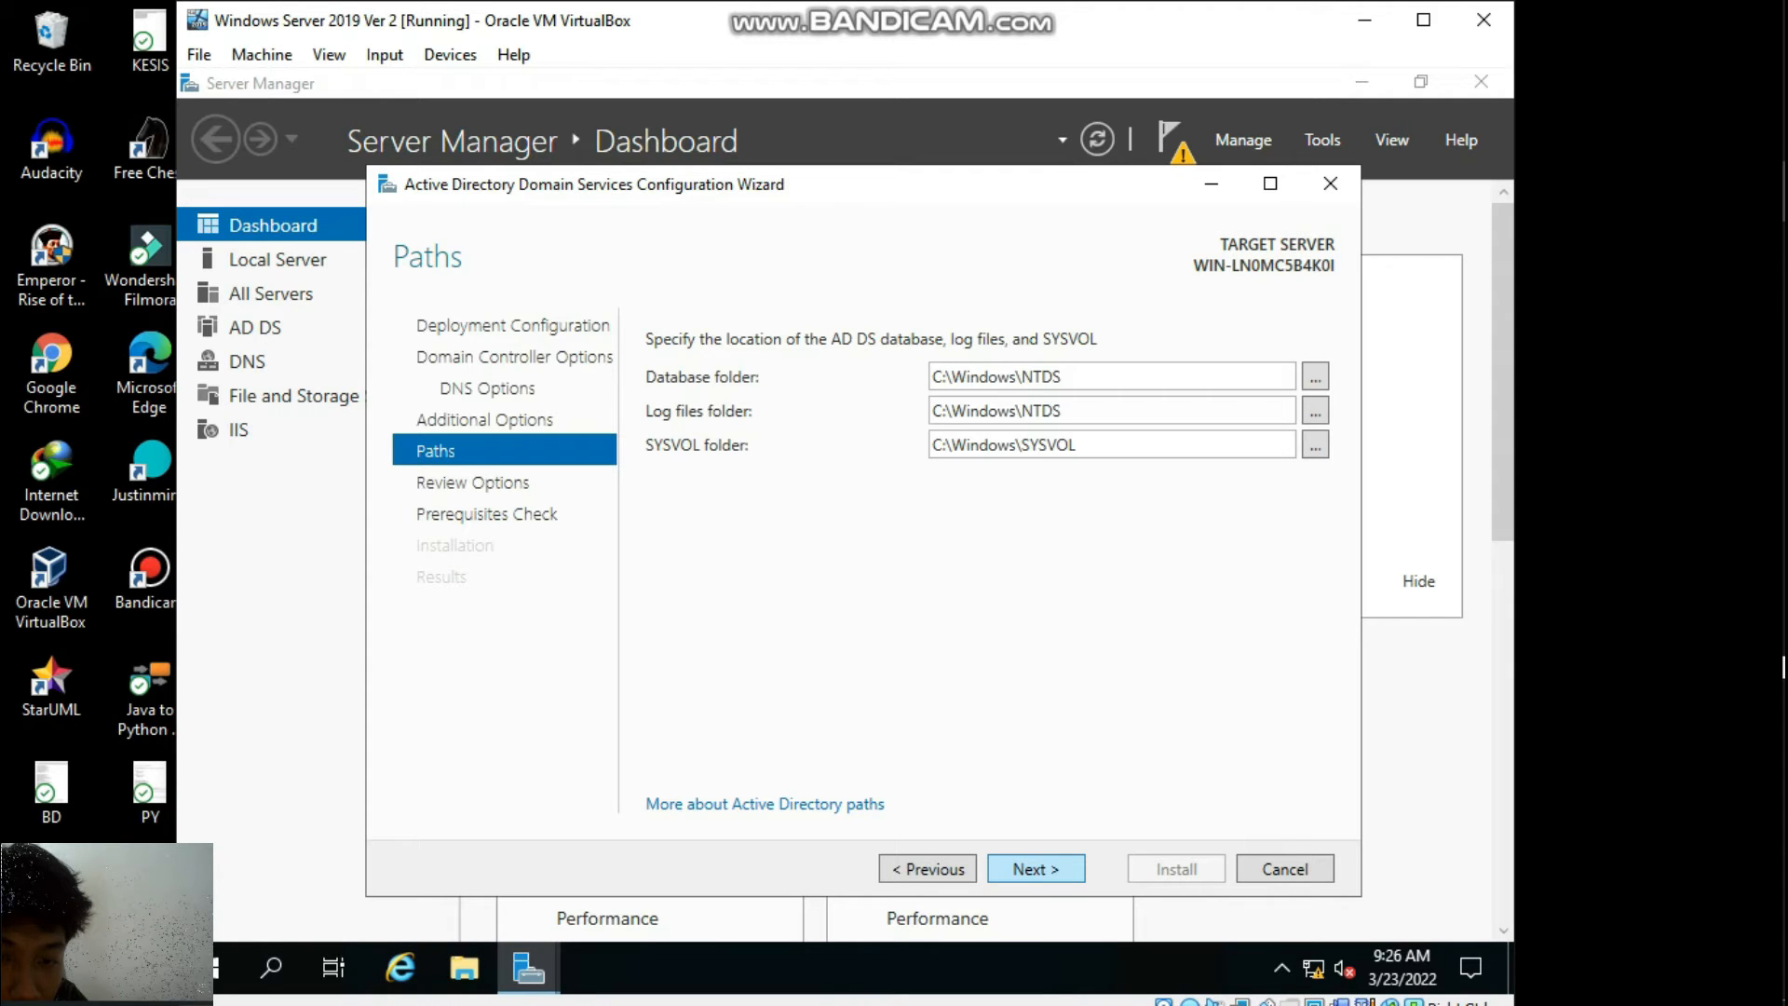
{"action": "key", "text": "Return"}
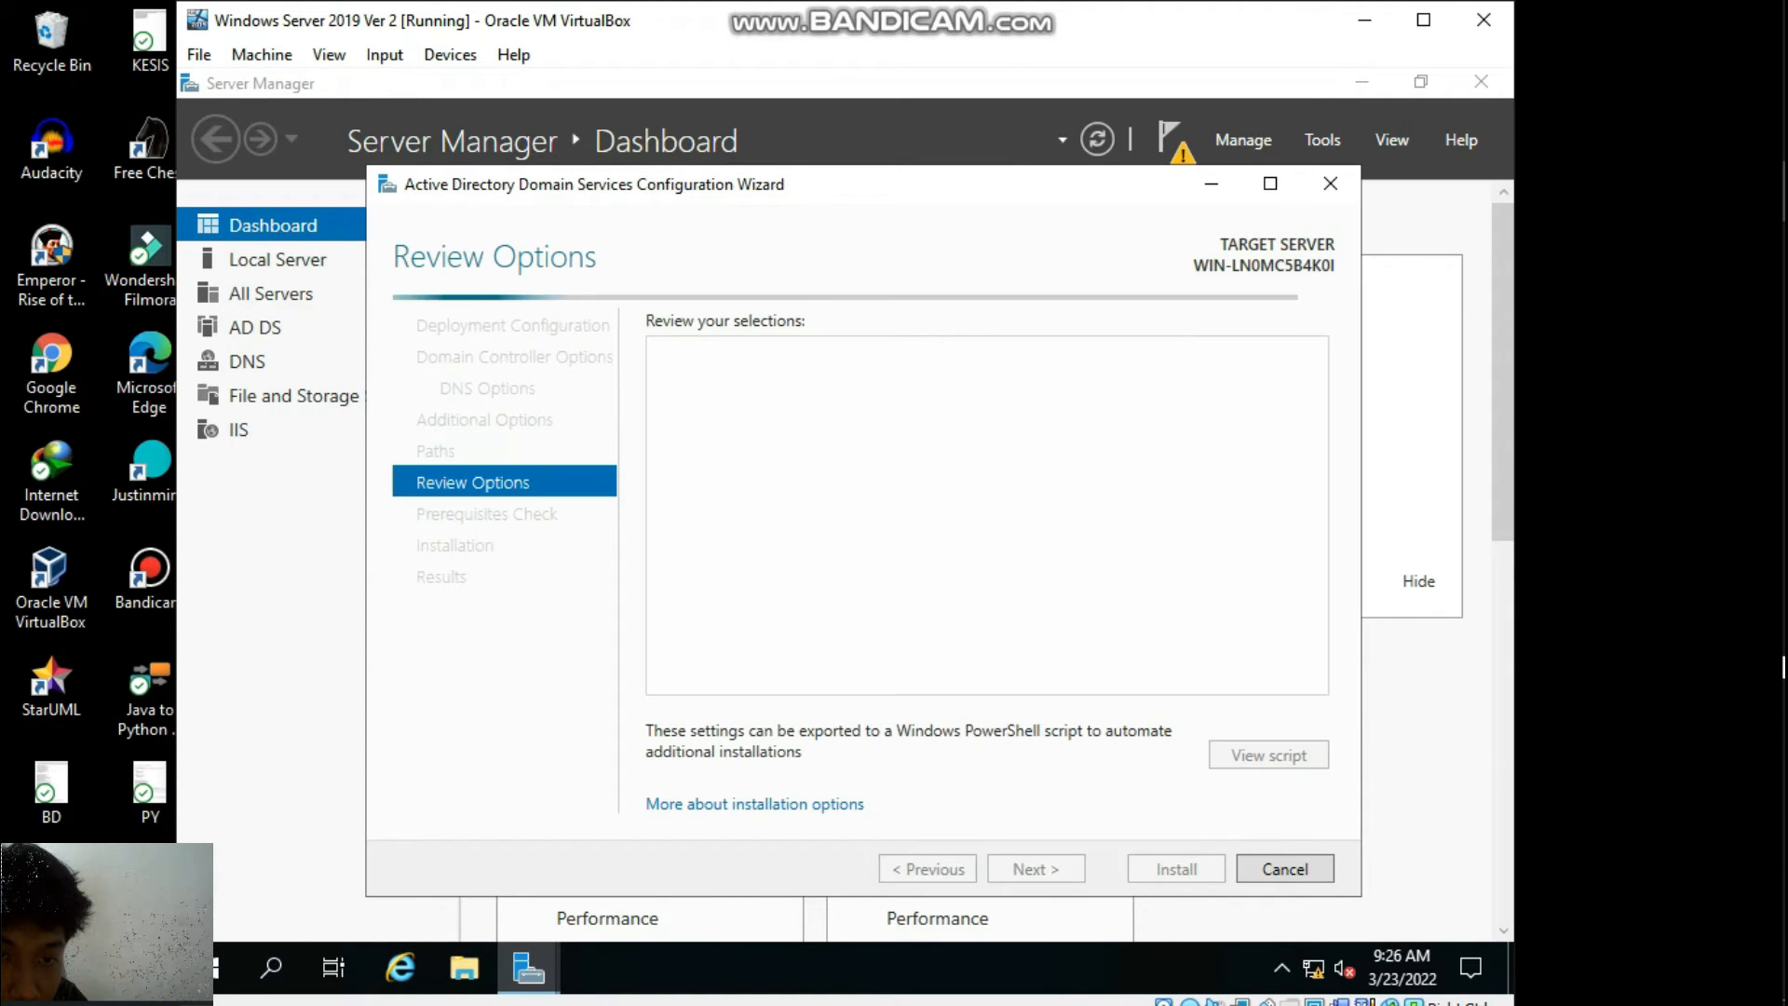
{"action": "key", "text": "Return"}
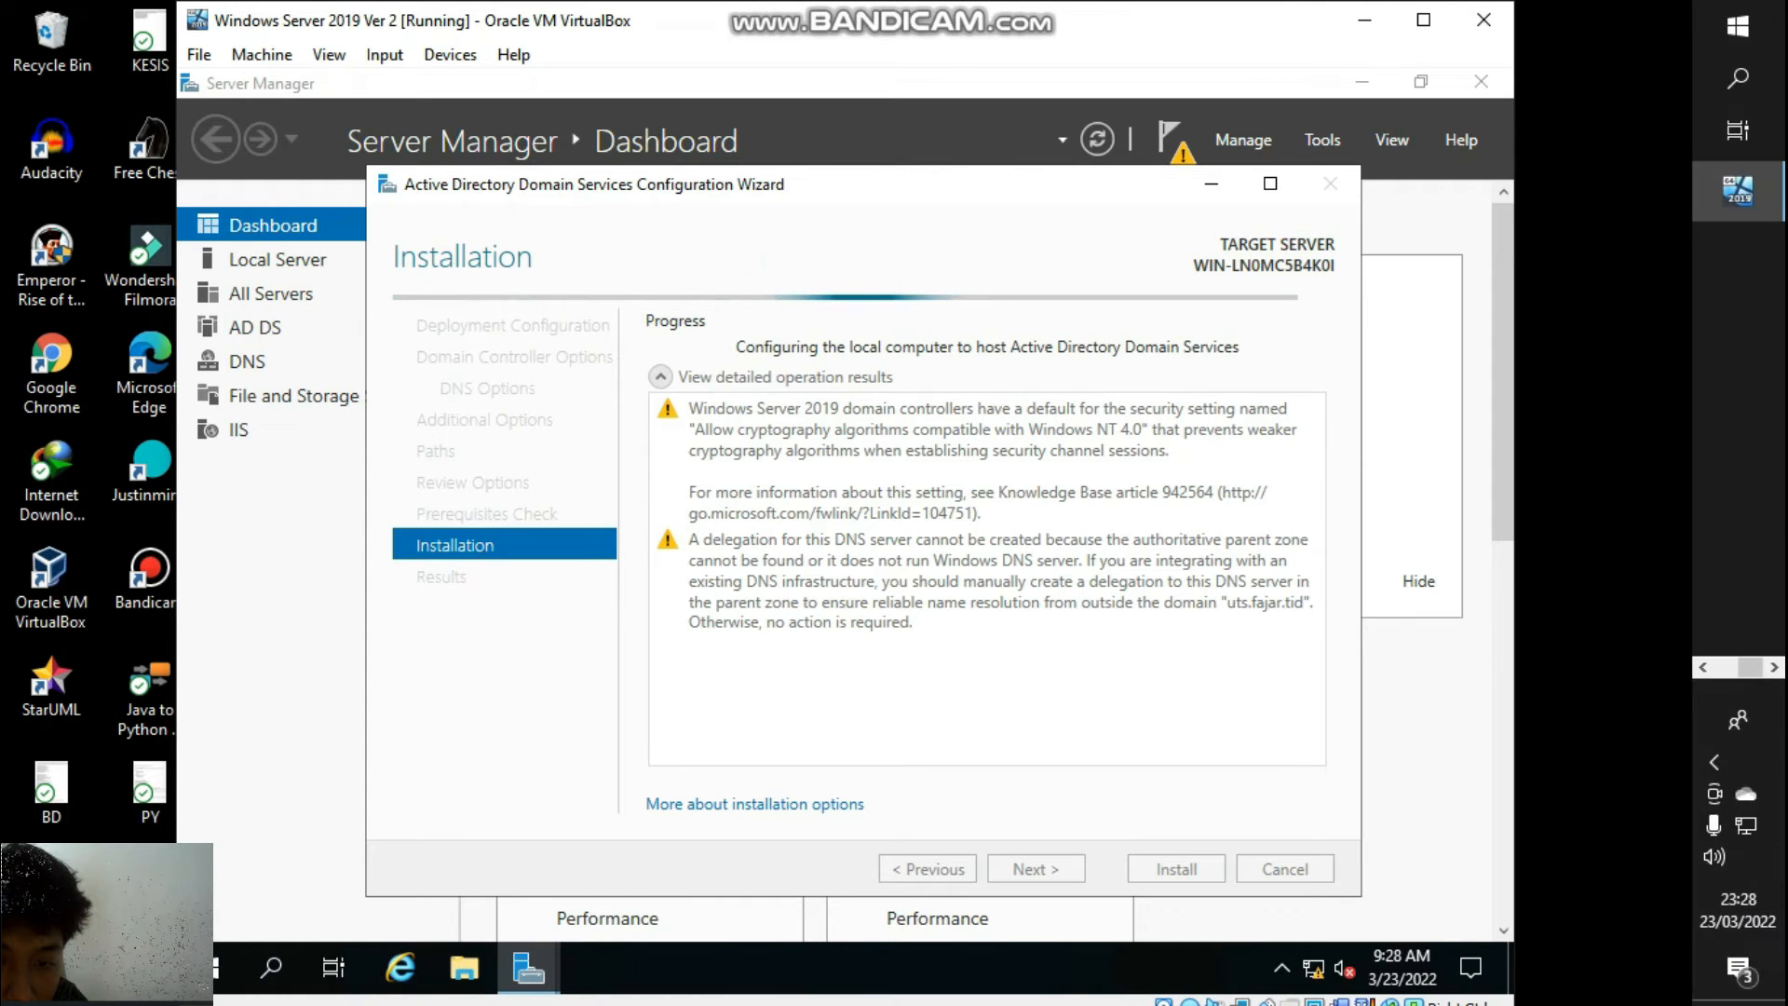
{"action": "left_click", "coordinate": [1737, 622]}
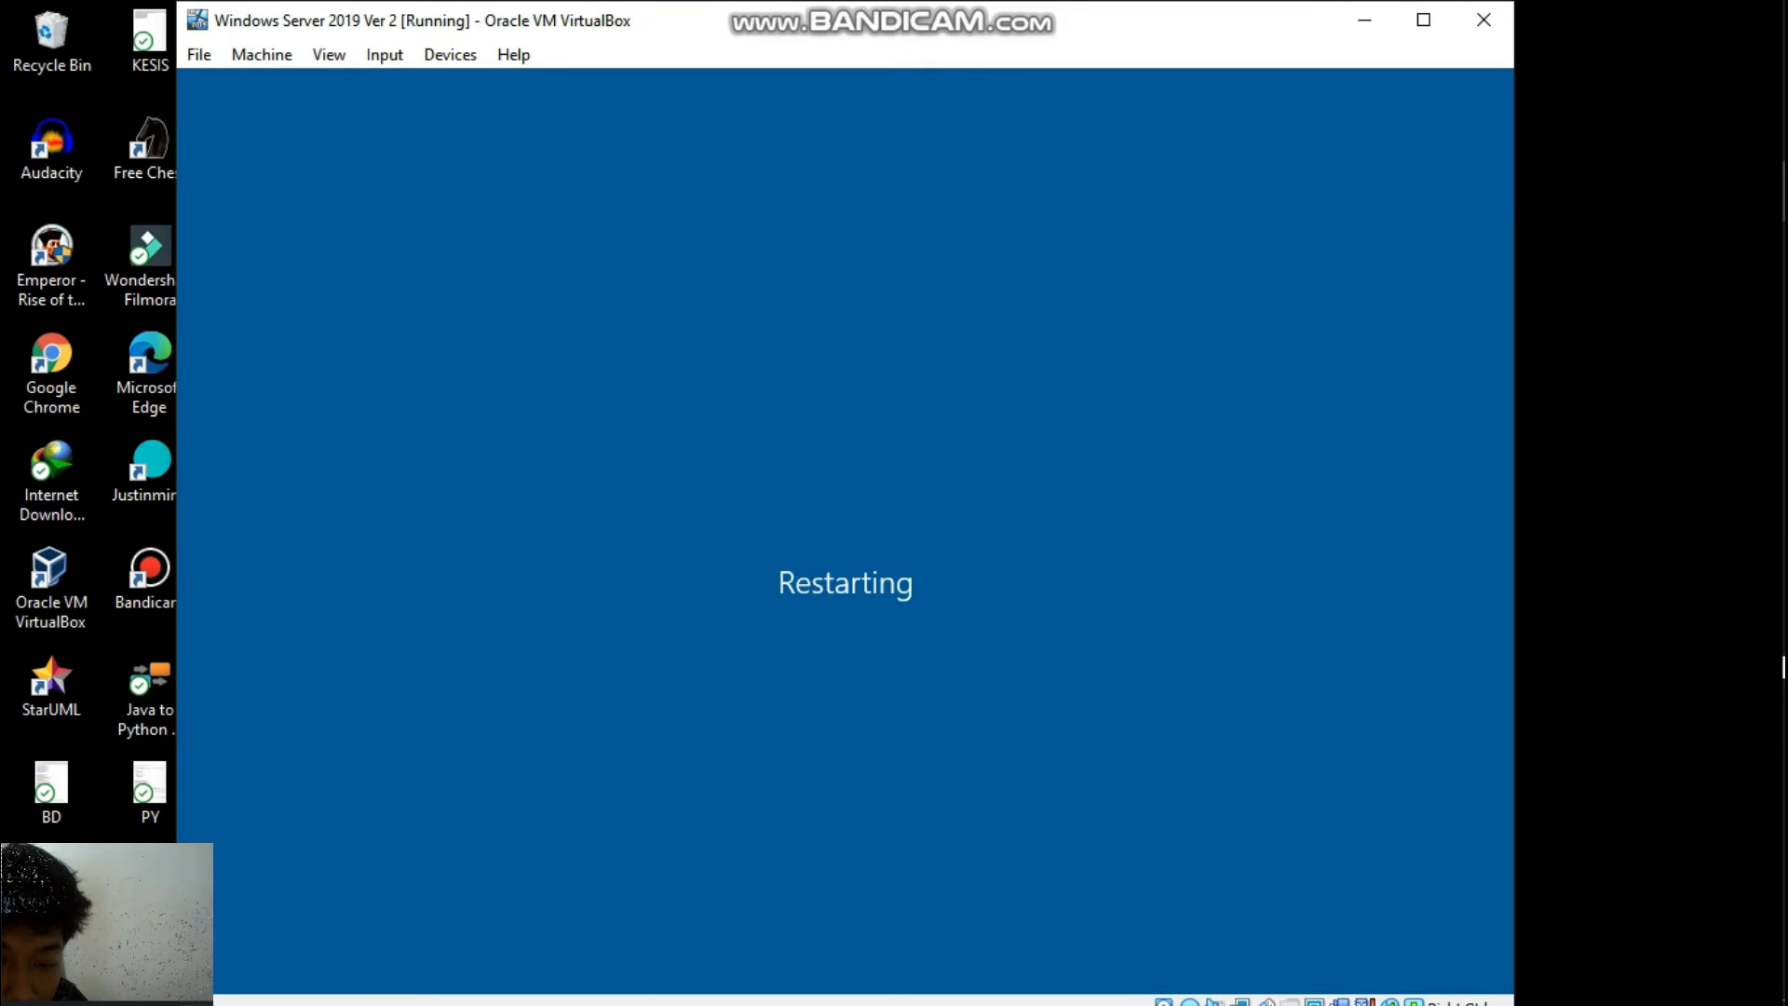
Sign in to the restarted server as UTS\Administrator with the account password.
{"action": "mouse_move", "coordinate": [1783, 667]}
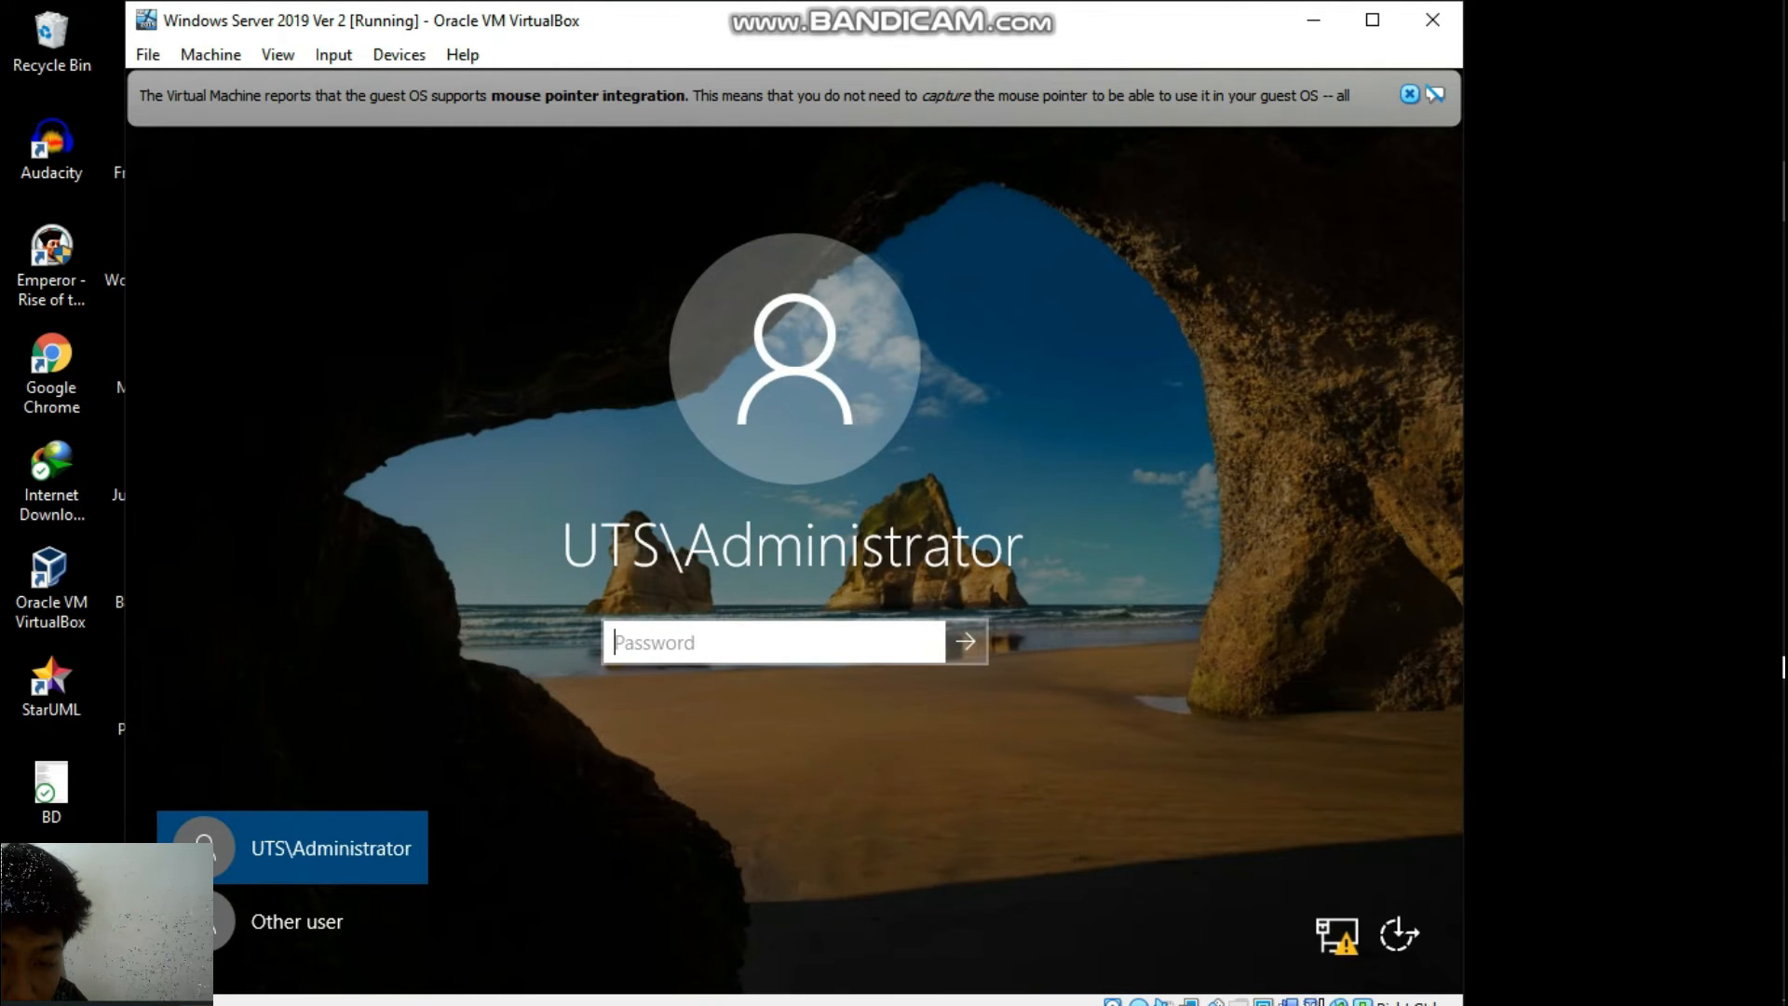
{"action": "key", "text": "Caps_Lock"}
{"action": "type", "text": "•"}
{"action": "key", "text": "Caps_Lock"}
{"action": "type", "text": "•••••••"}
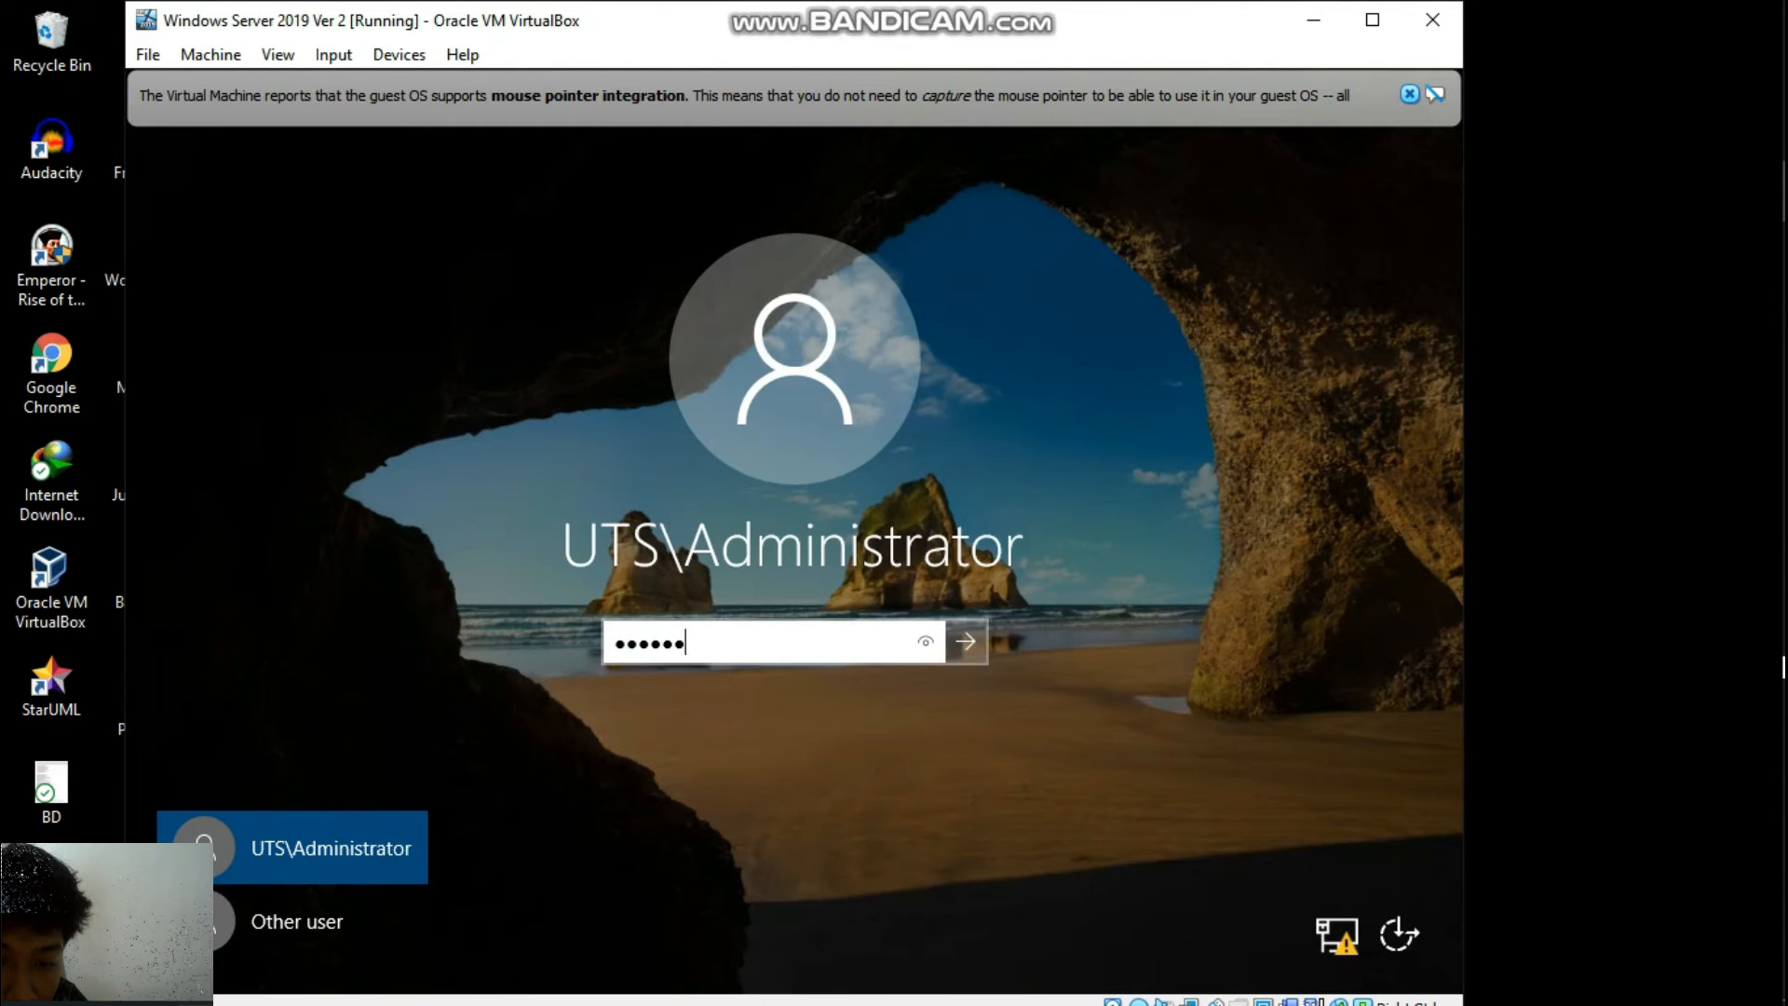
{"action": "key", "text": "Return"}
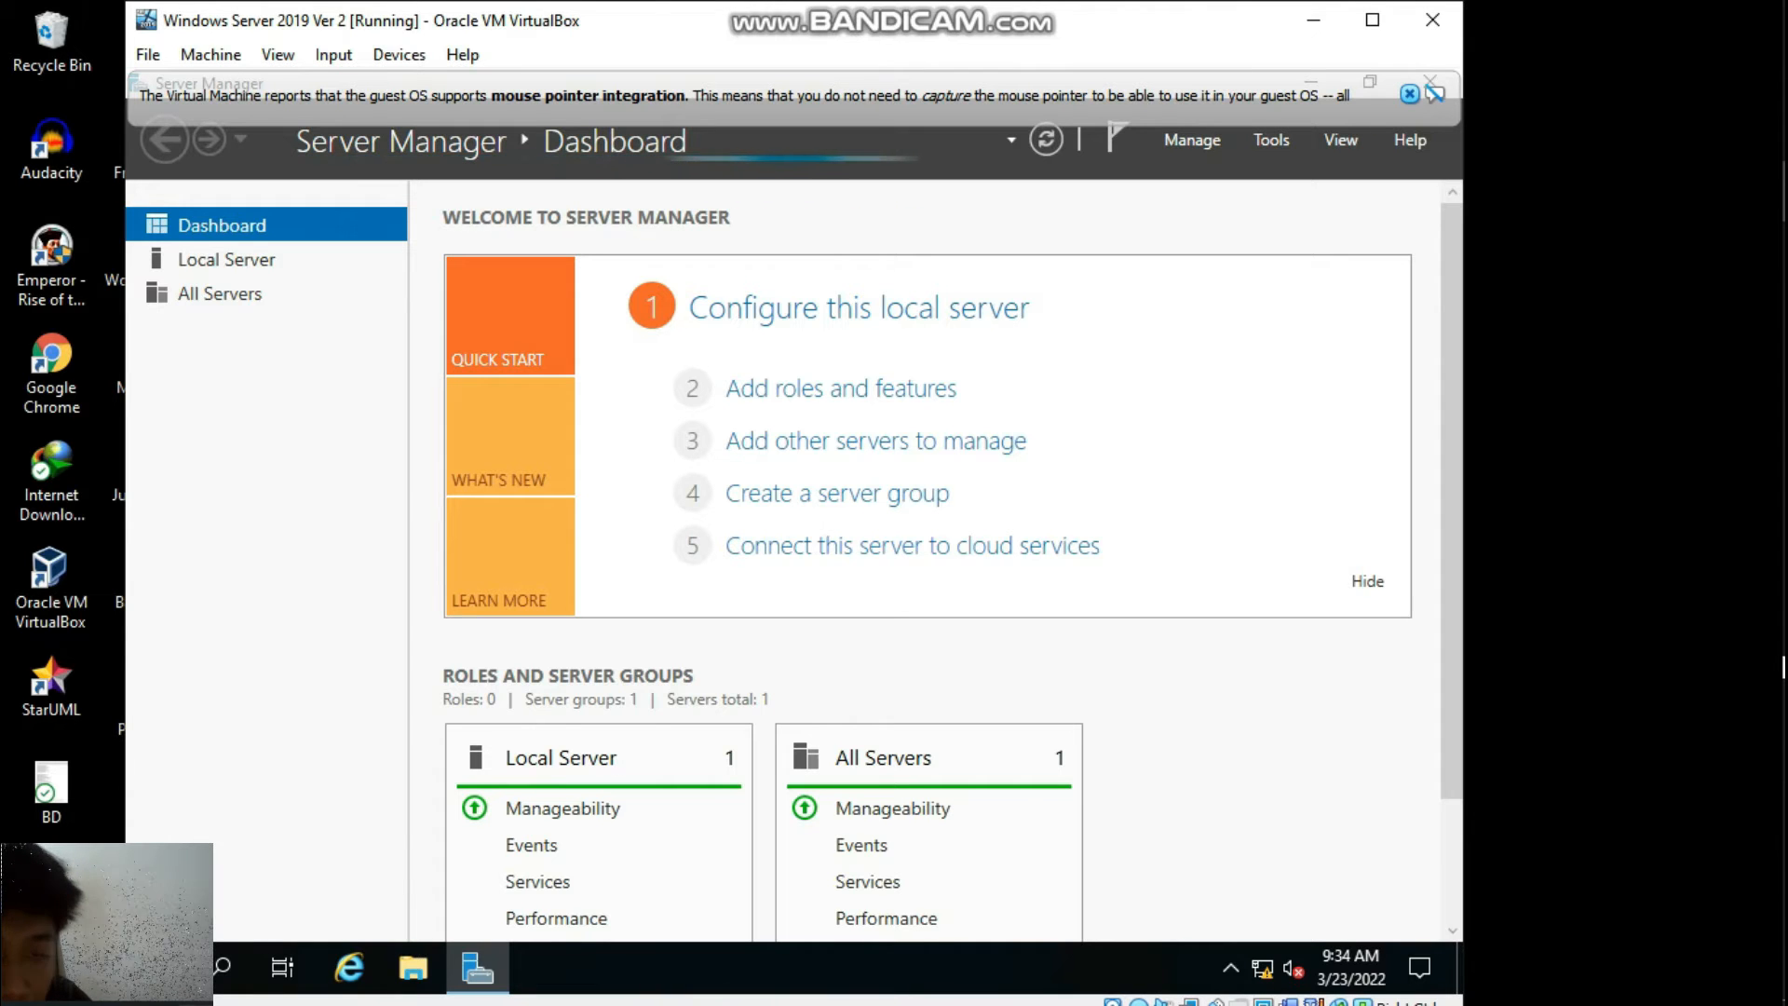
View the Local Server properties and try to open the network settings from the network connection status.
{"action": "left_click", "coordinate": [226, 260]}
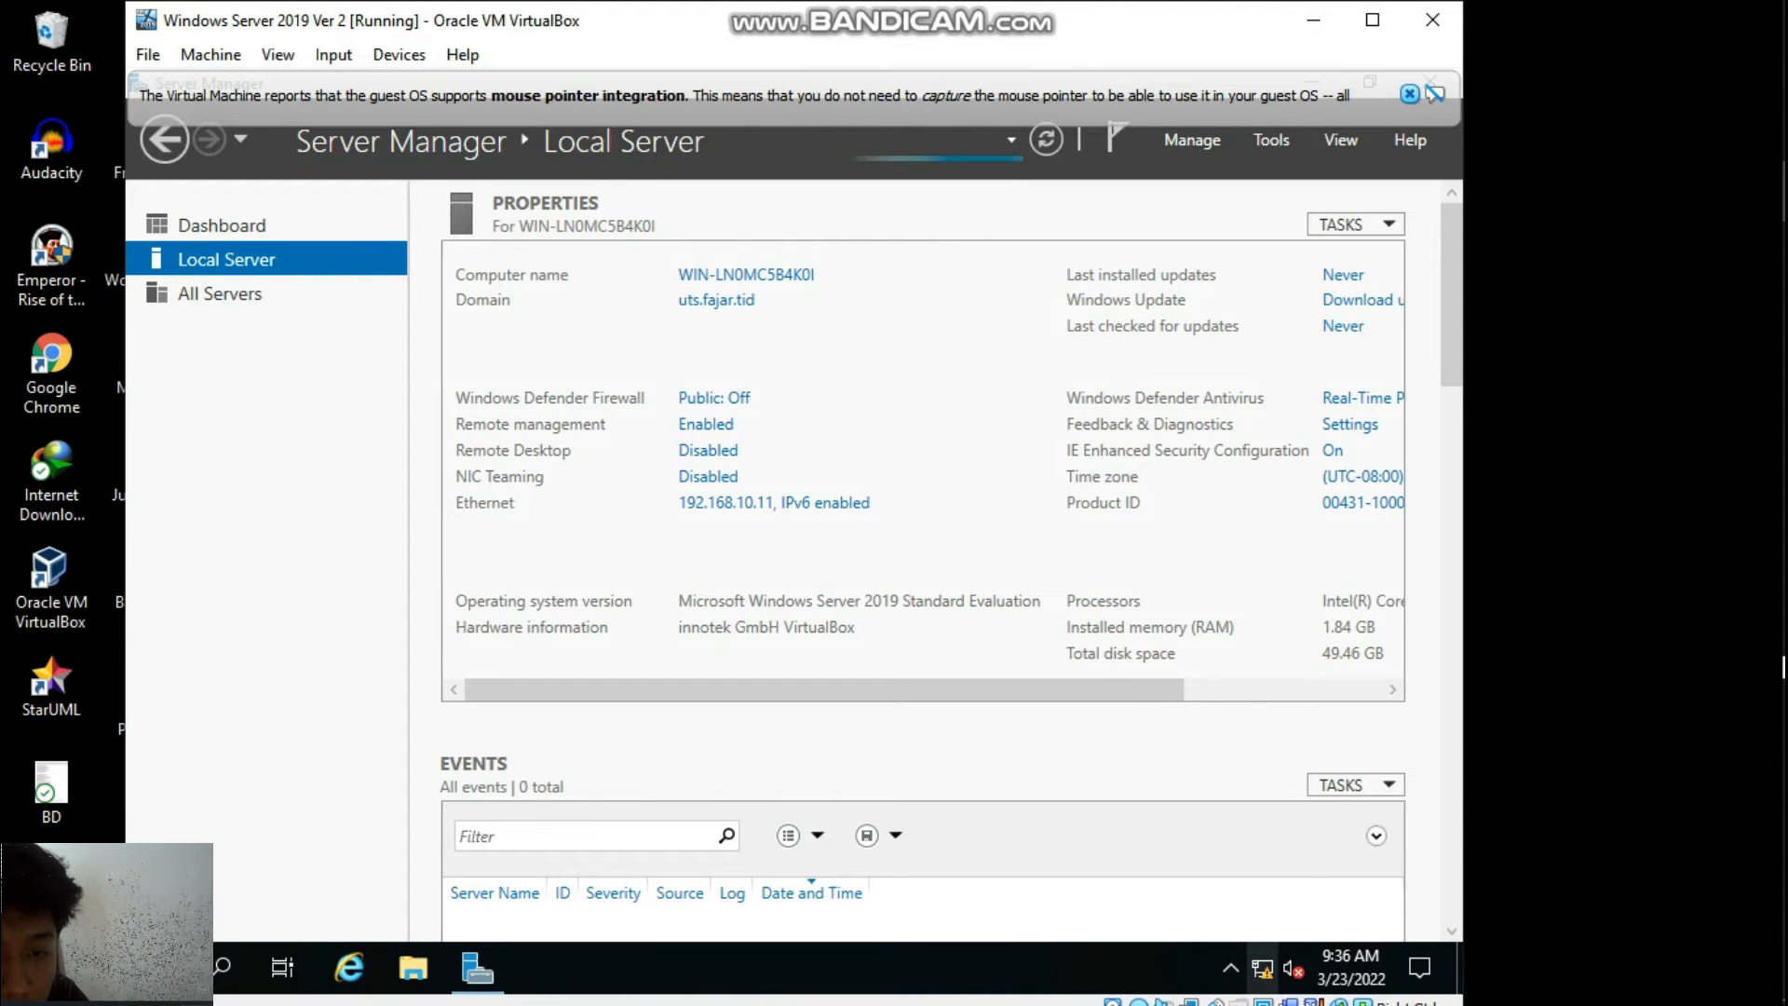
{"action": "left_click", "coordinate": [1262, 968]}
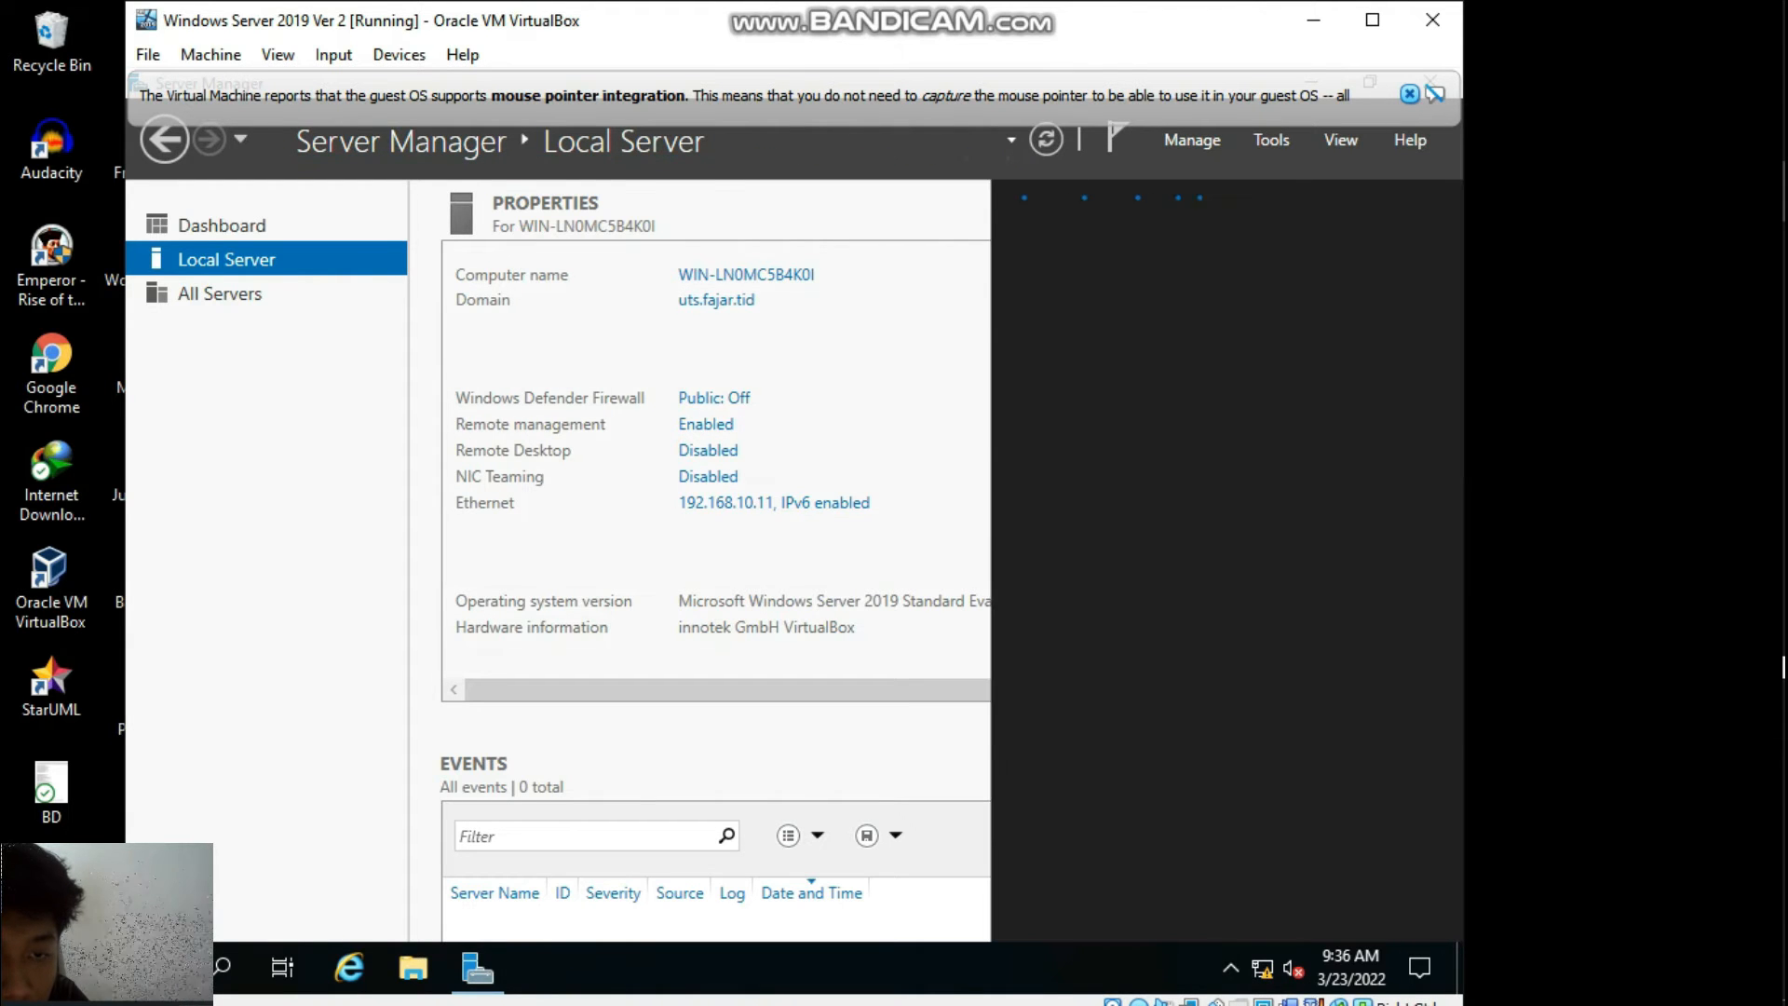
{"action": "left_click", "coordinate": [1127, 568]}
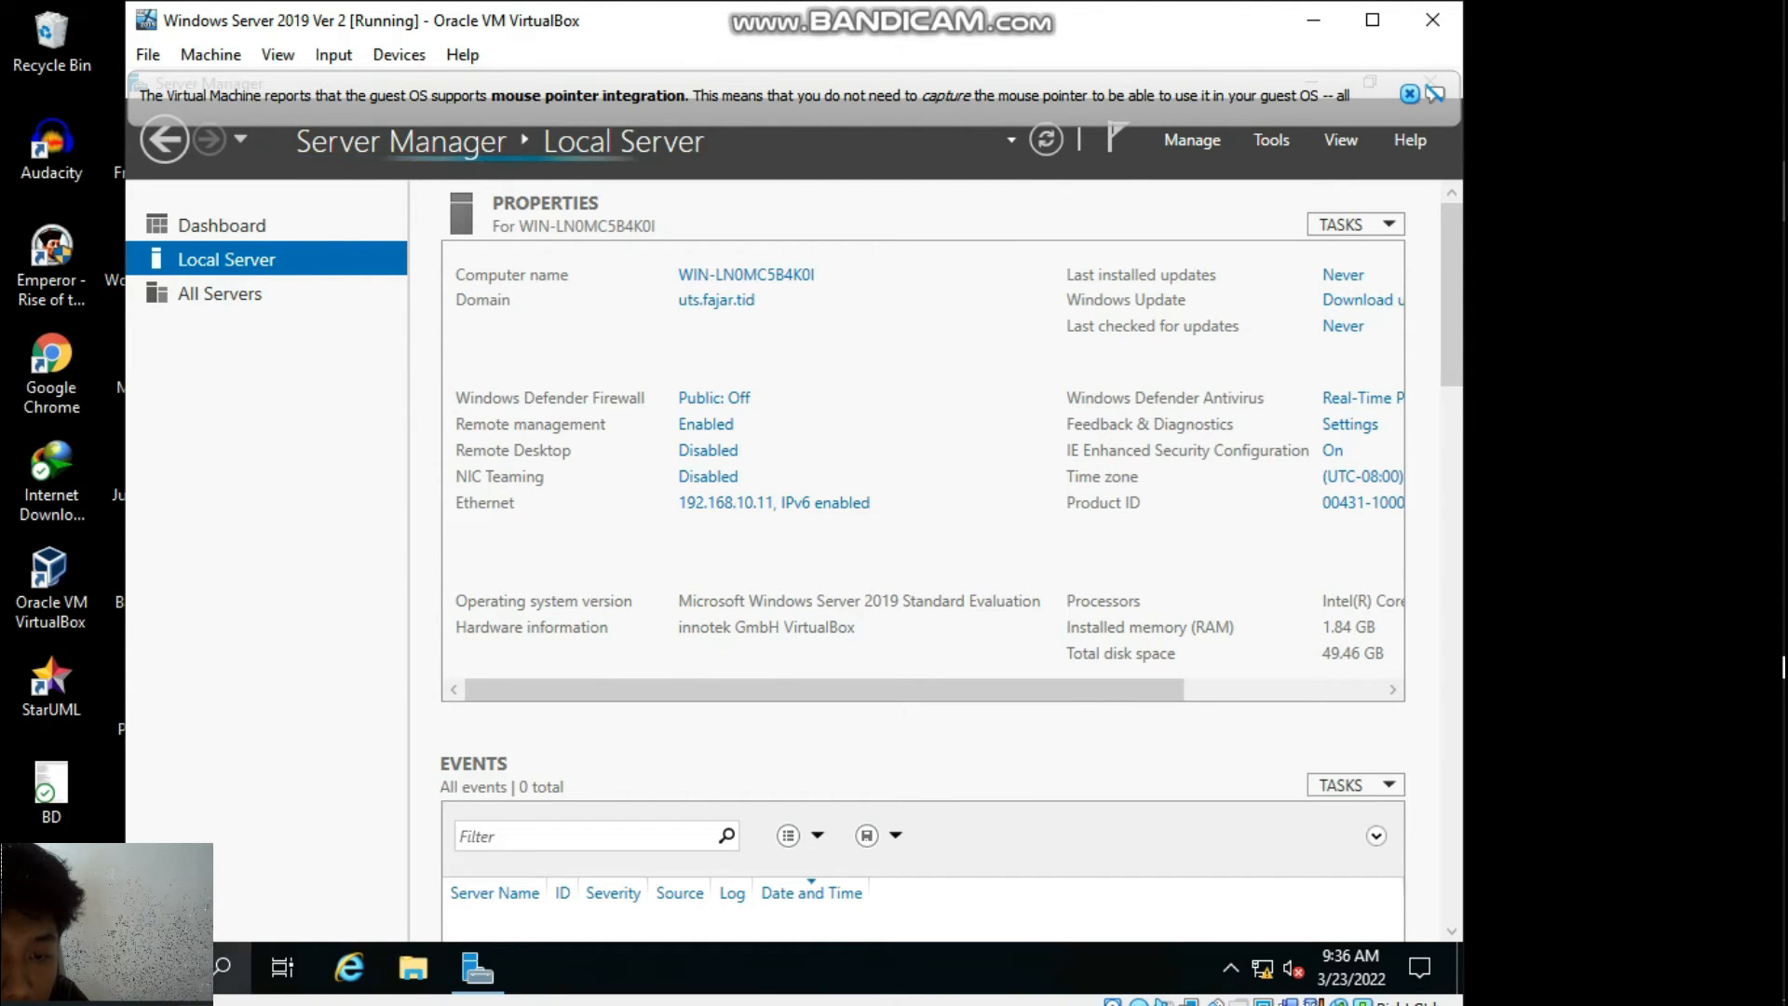
Search the server for "settings" and try to open the Windows Update settings from the results.
{"action": "left_click", "coordinate": [221, 966]}
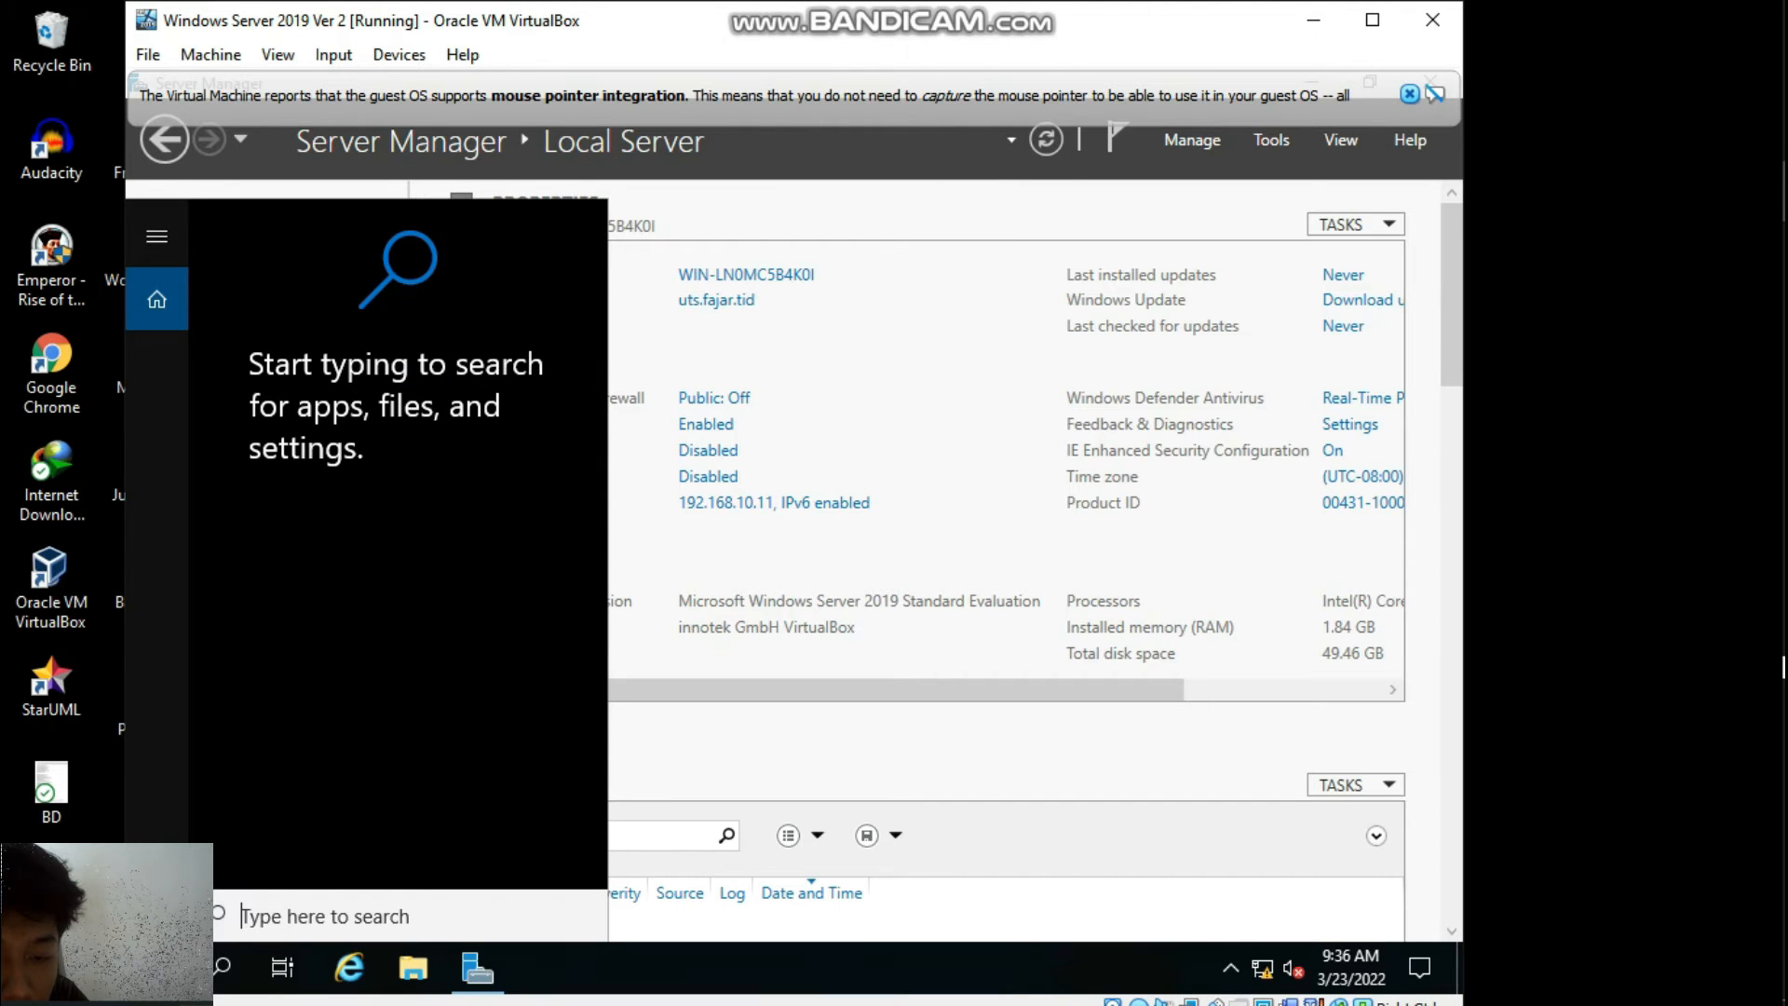
{"action": "type", "text": "sett"}
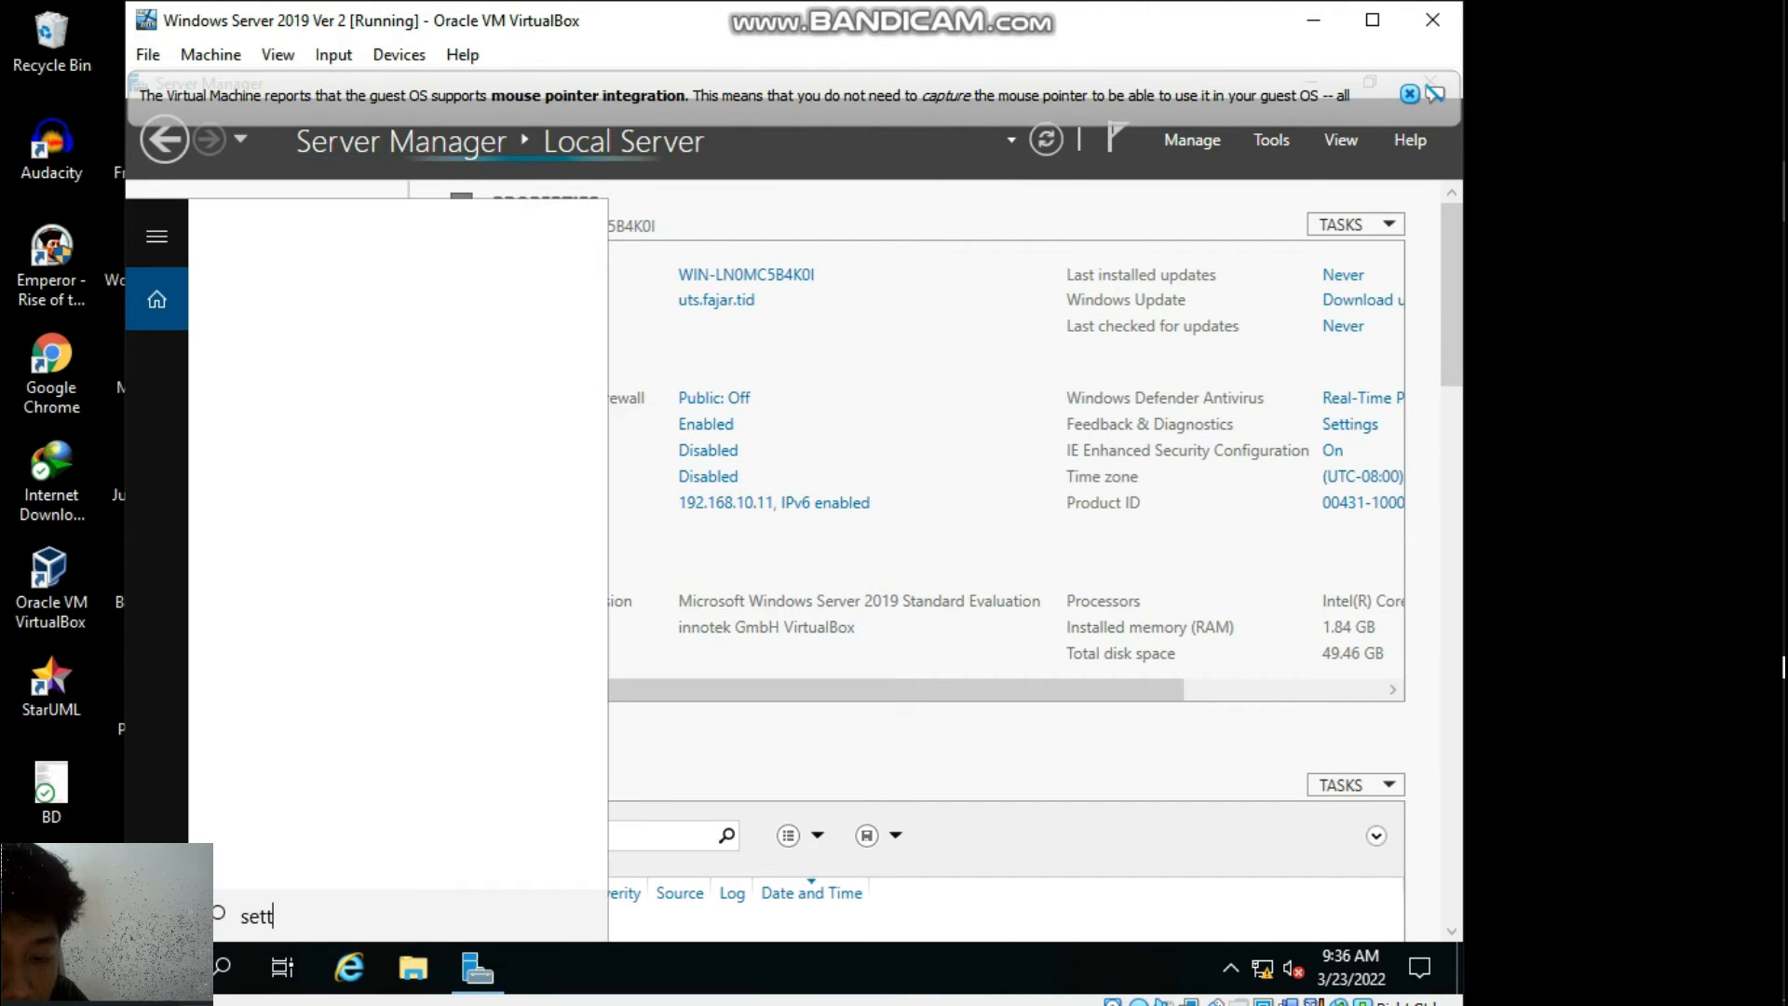
{"action": "key", "text": "Return"}
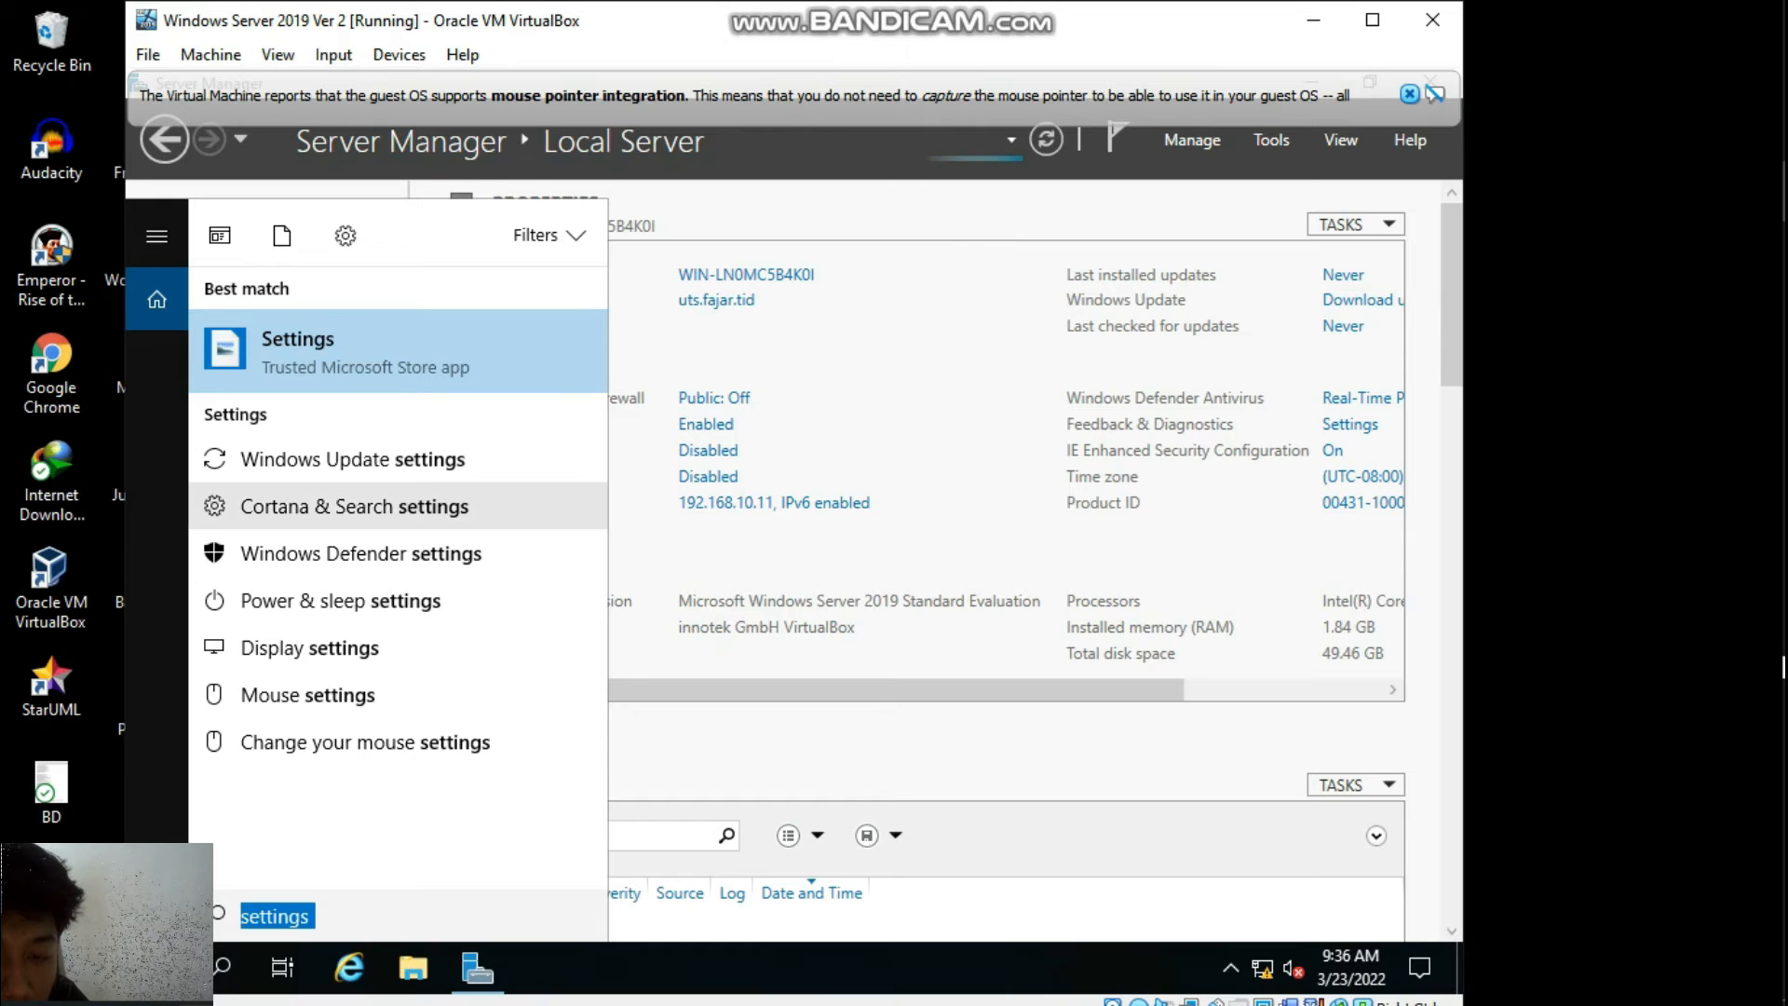
{"action": "left_click", "coordinate": [345, 235]}
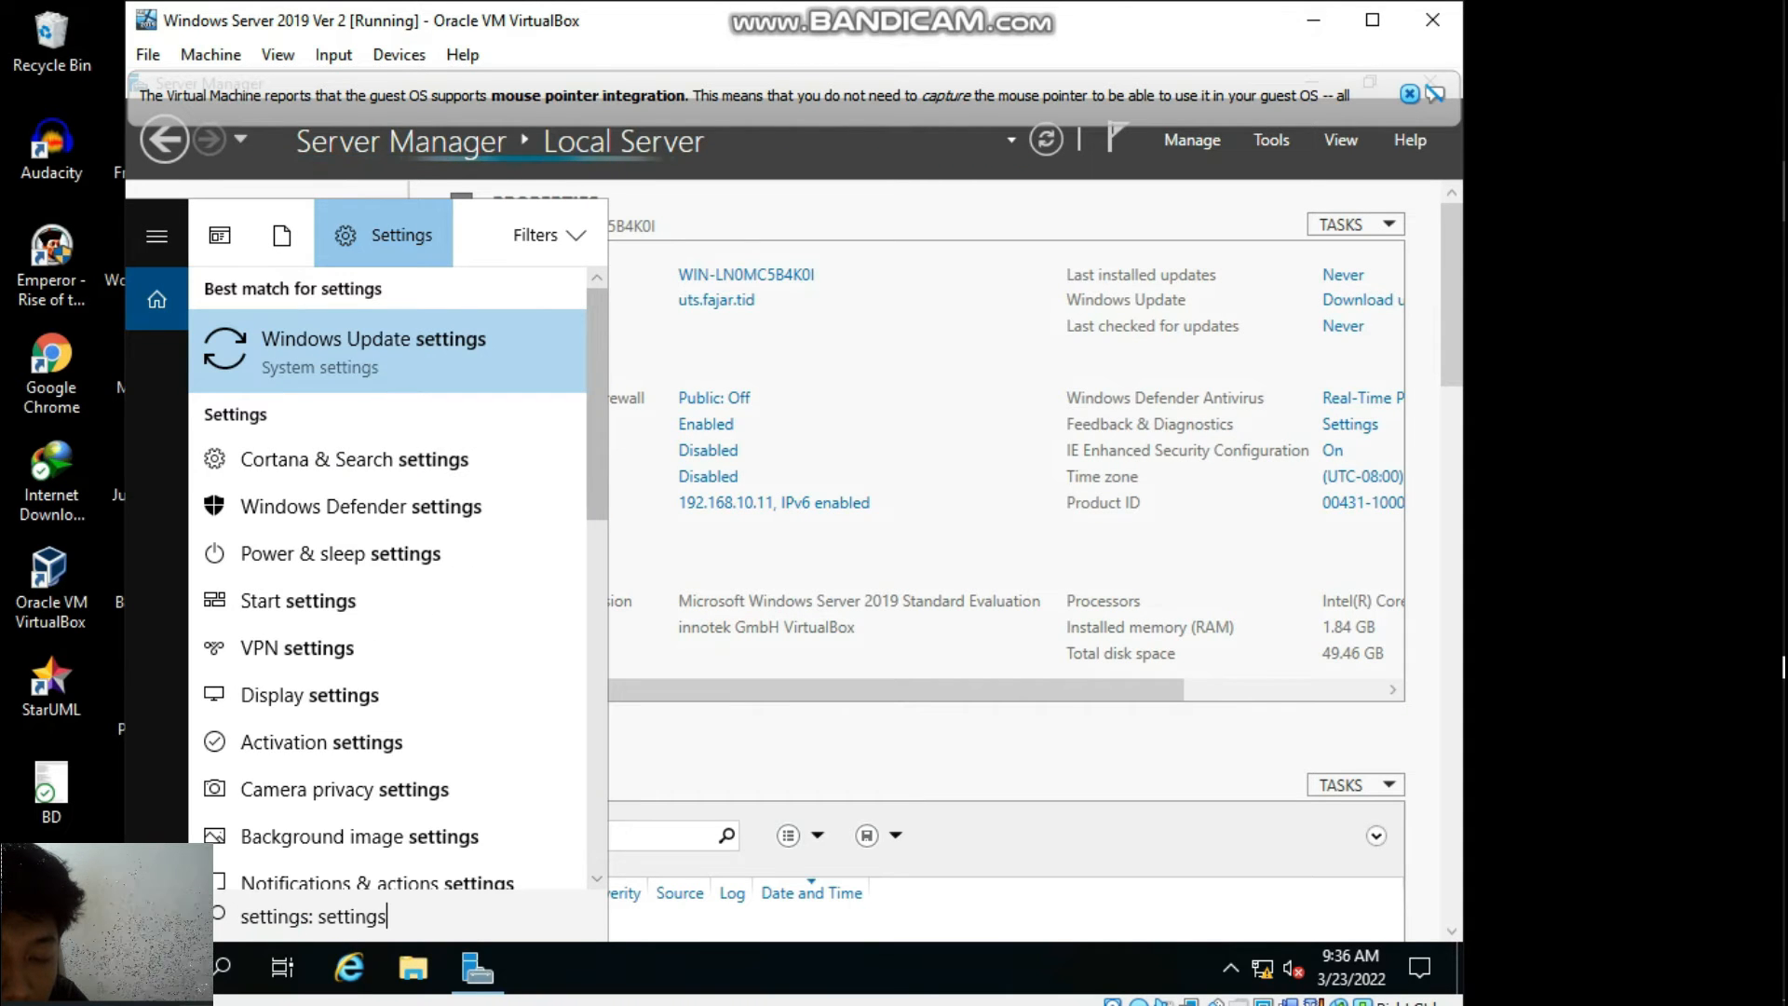
{"action": "left_click", "coordinate": [373, 351]}
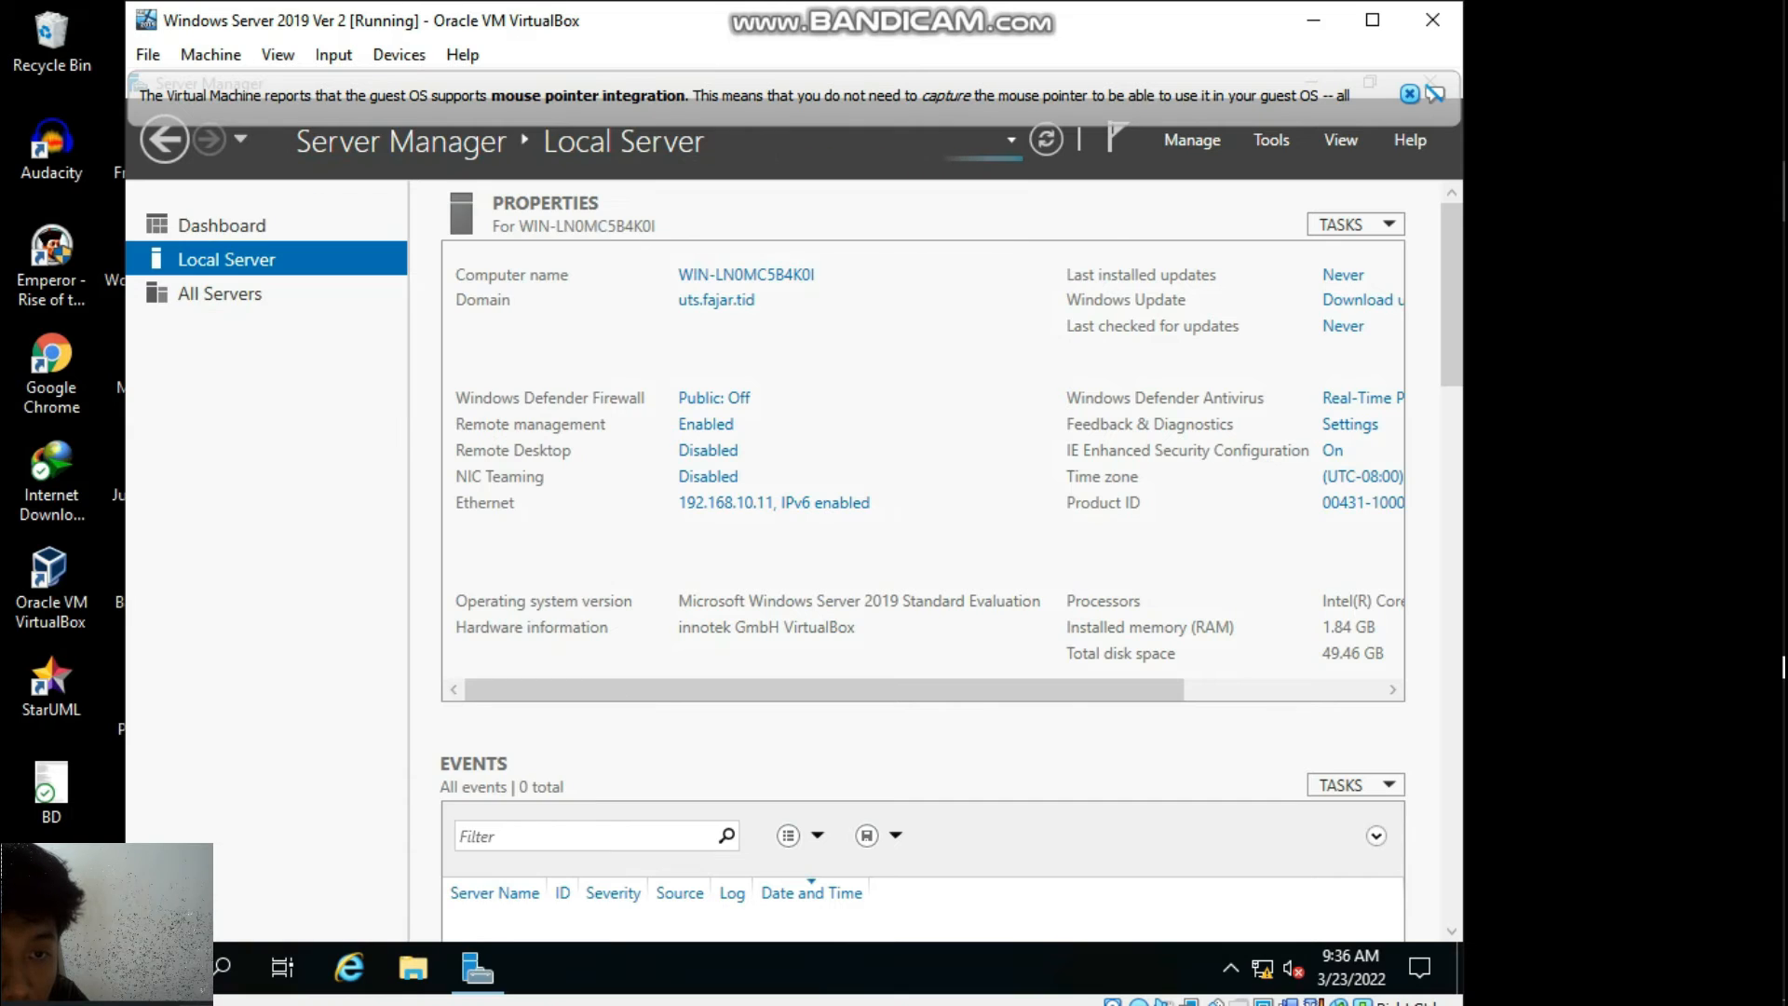
{"action": "key", "text": "super"}
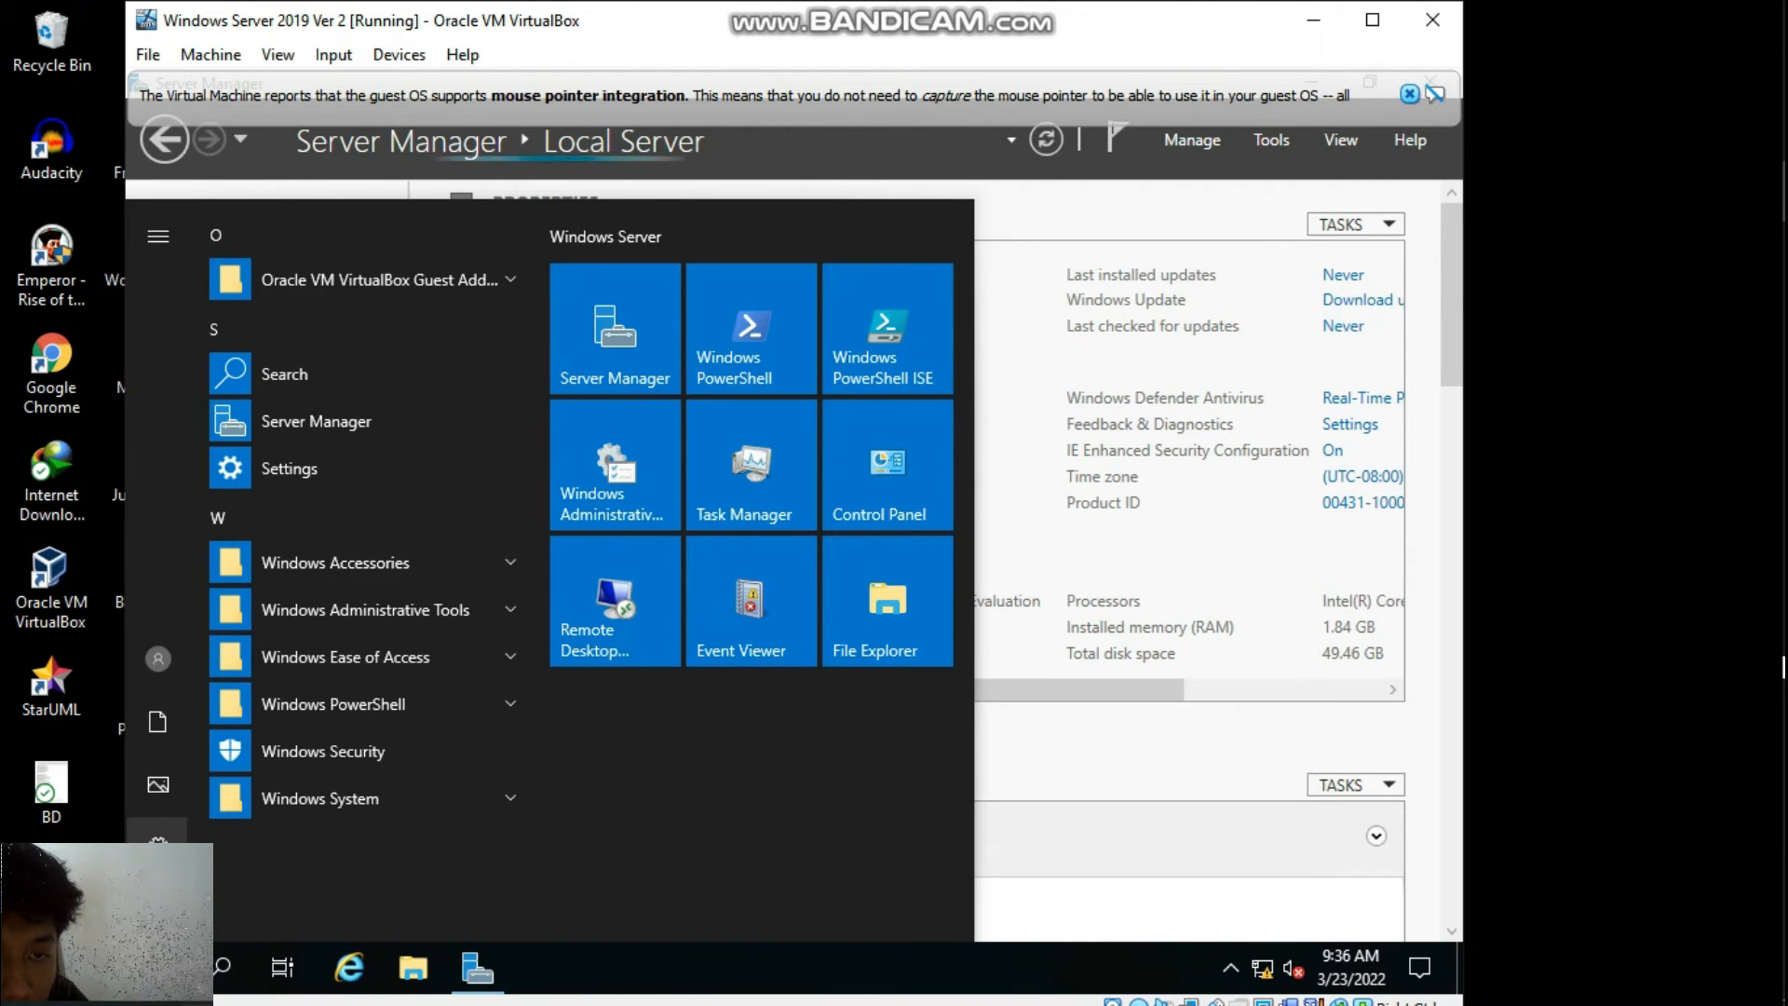
{"action": "key", "text": "Escape"}
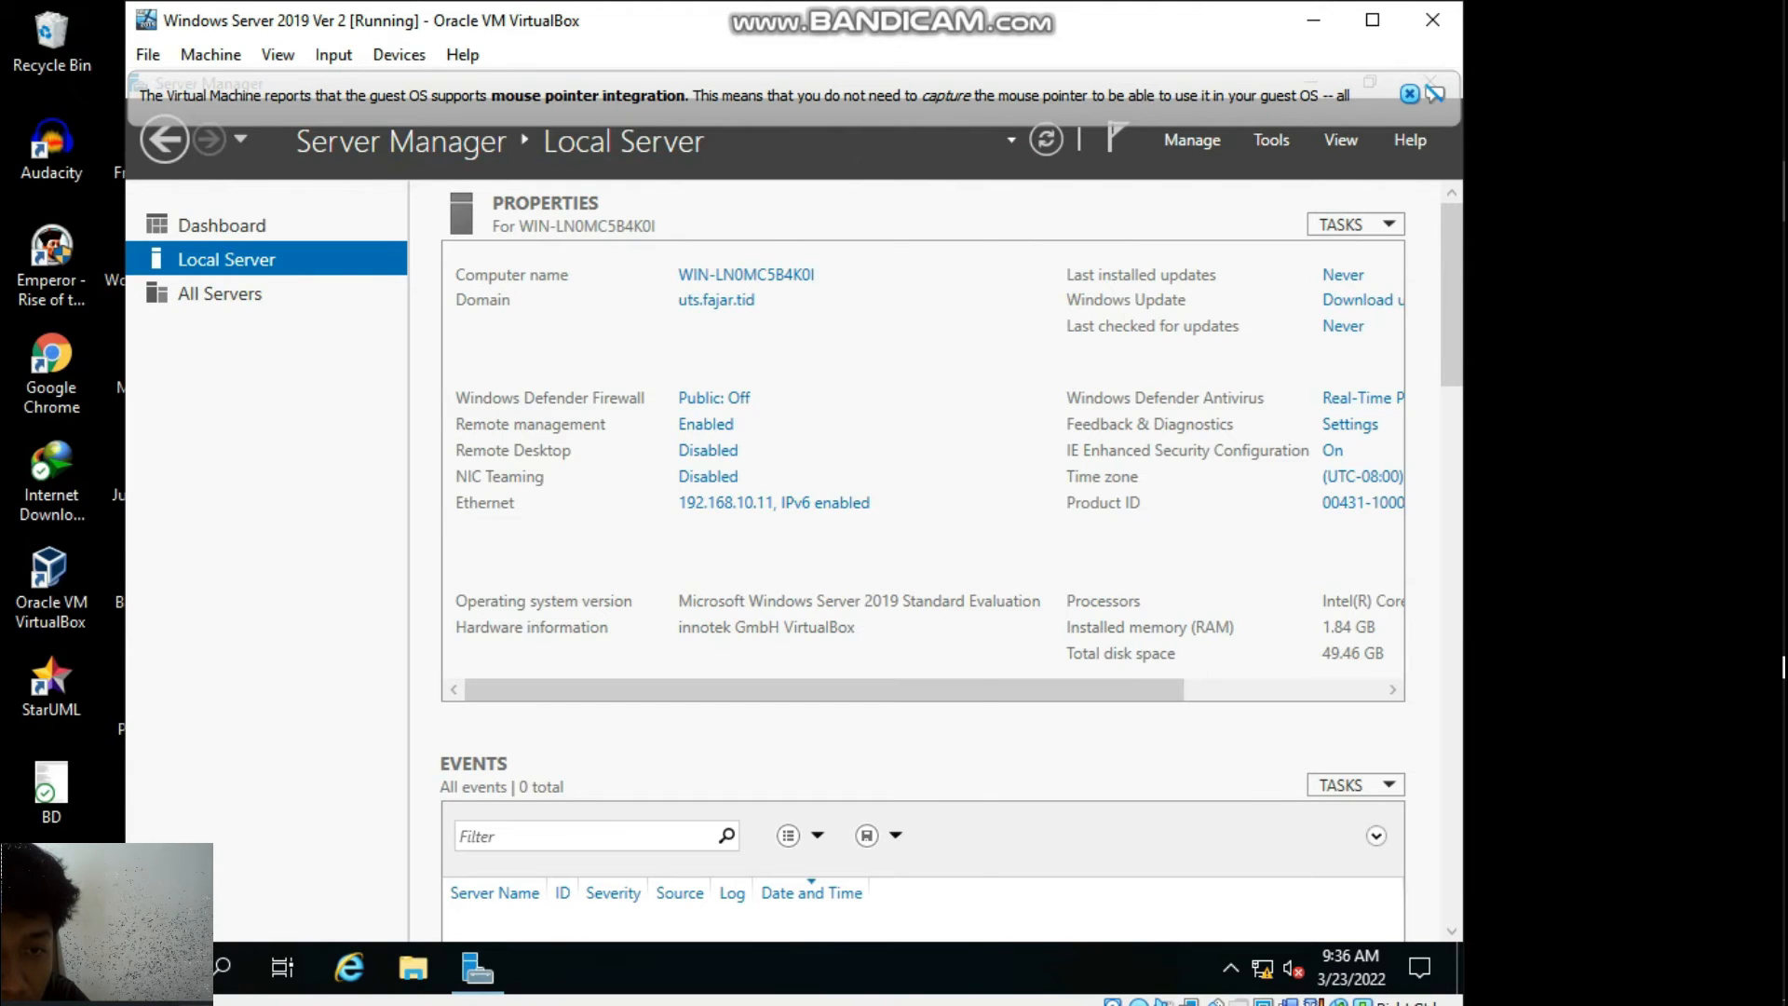
Open the Network & Internet settings, try to open the adapter options, and close Settings.
{"action": "key", "text": "super"}
{"action": "key", "text": "Up"}
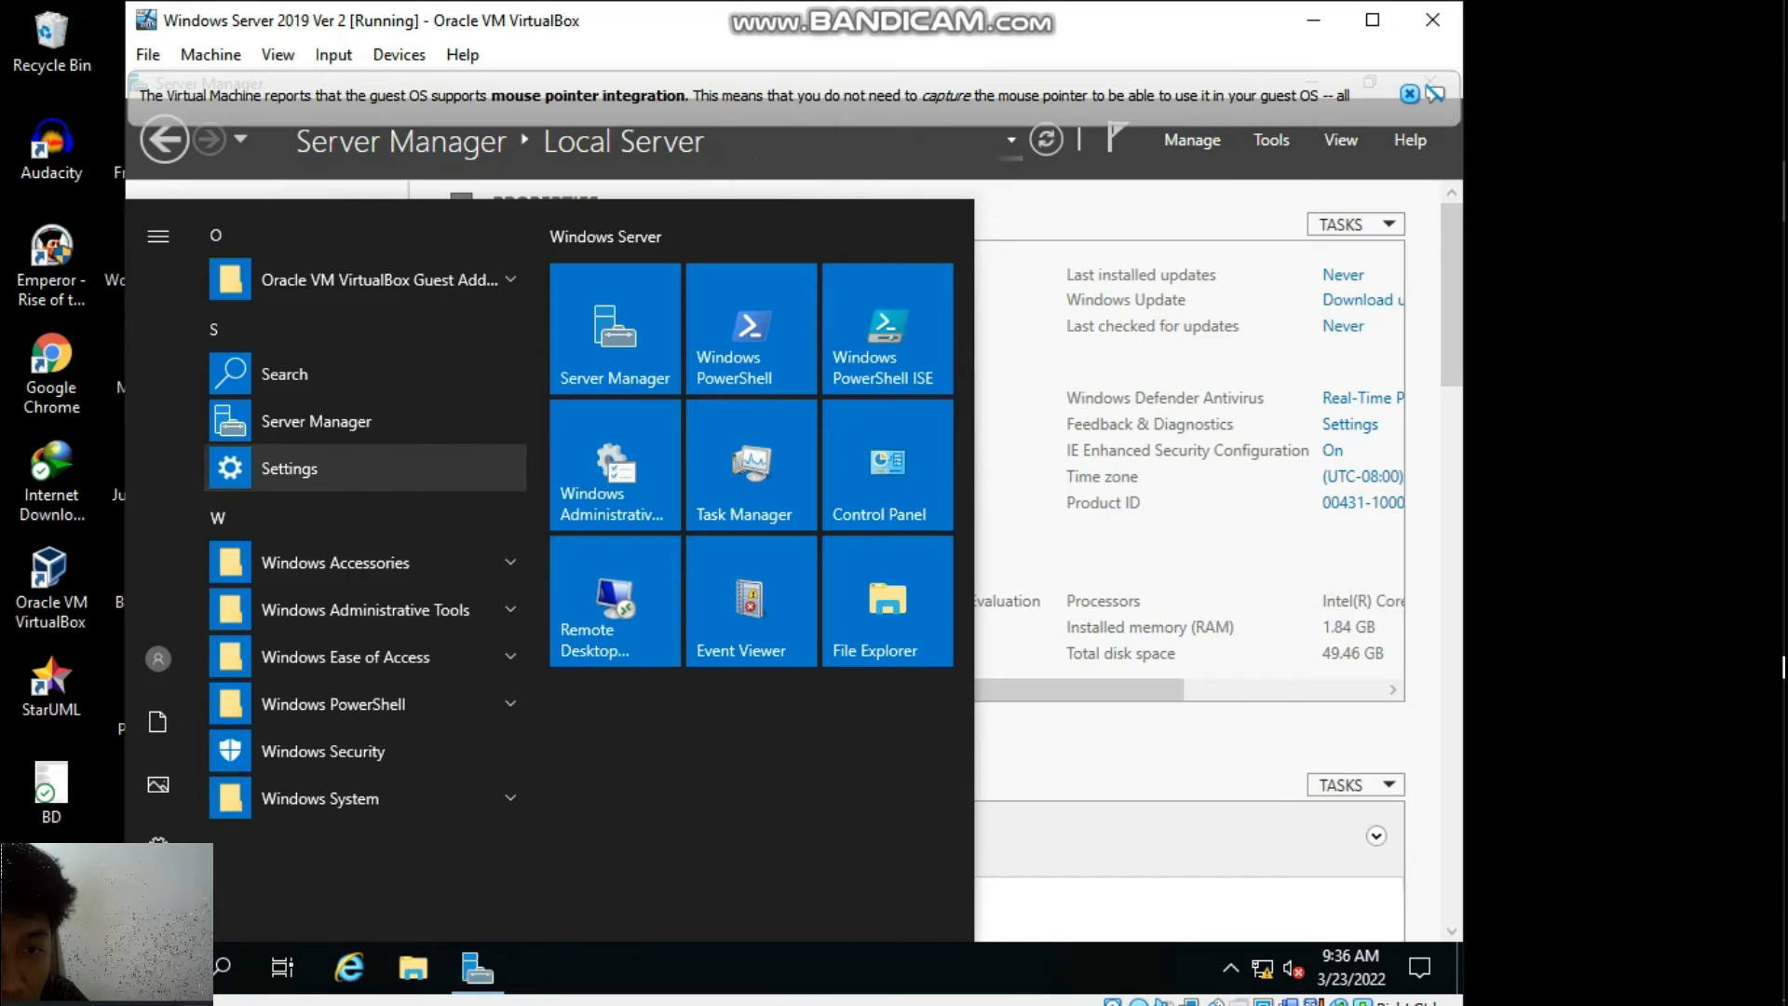
{"action": "key", "text": "Return"}
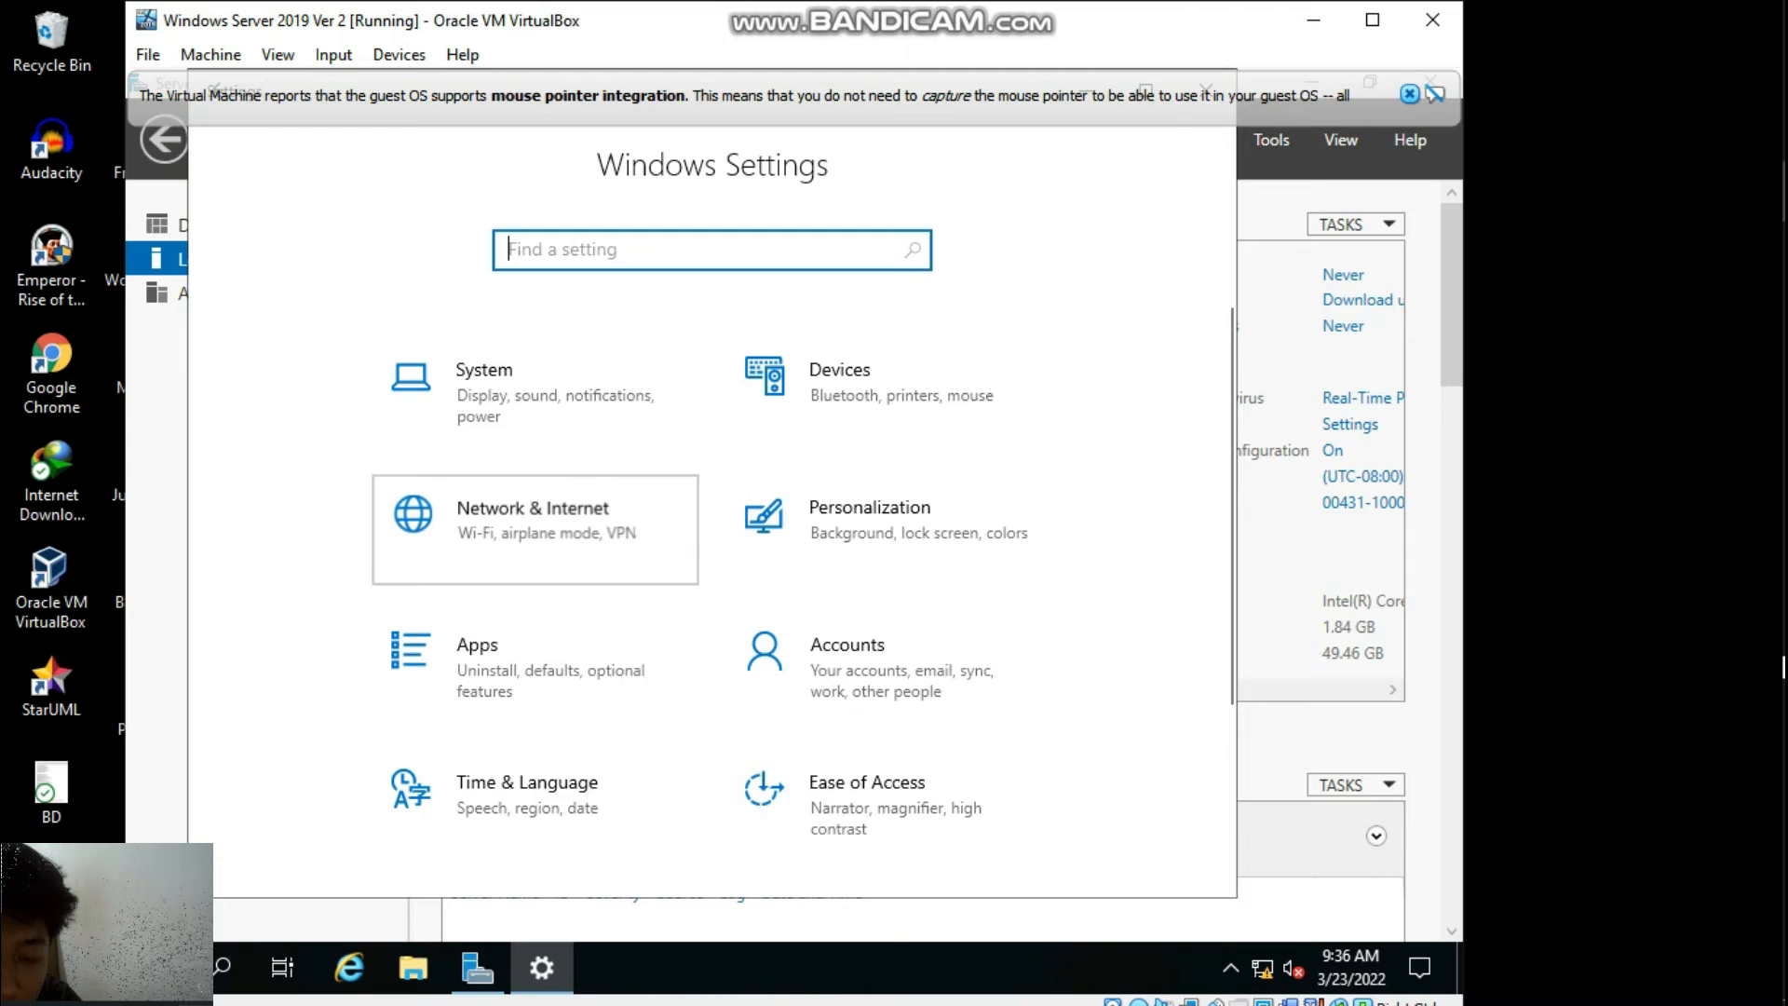
{"action": "left_click", "coordinate": [522, 522]}
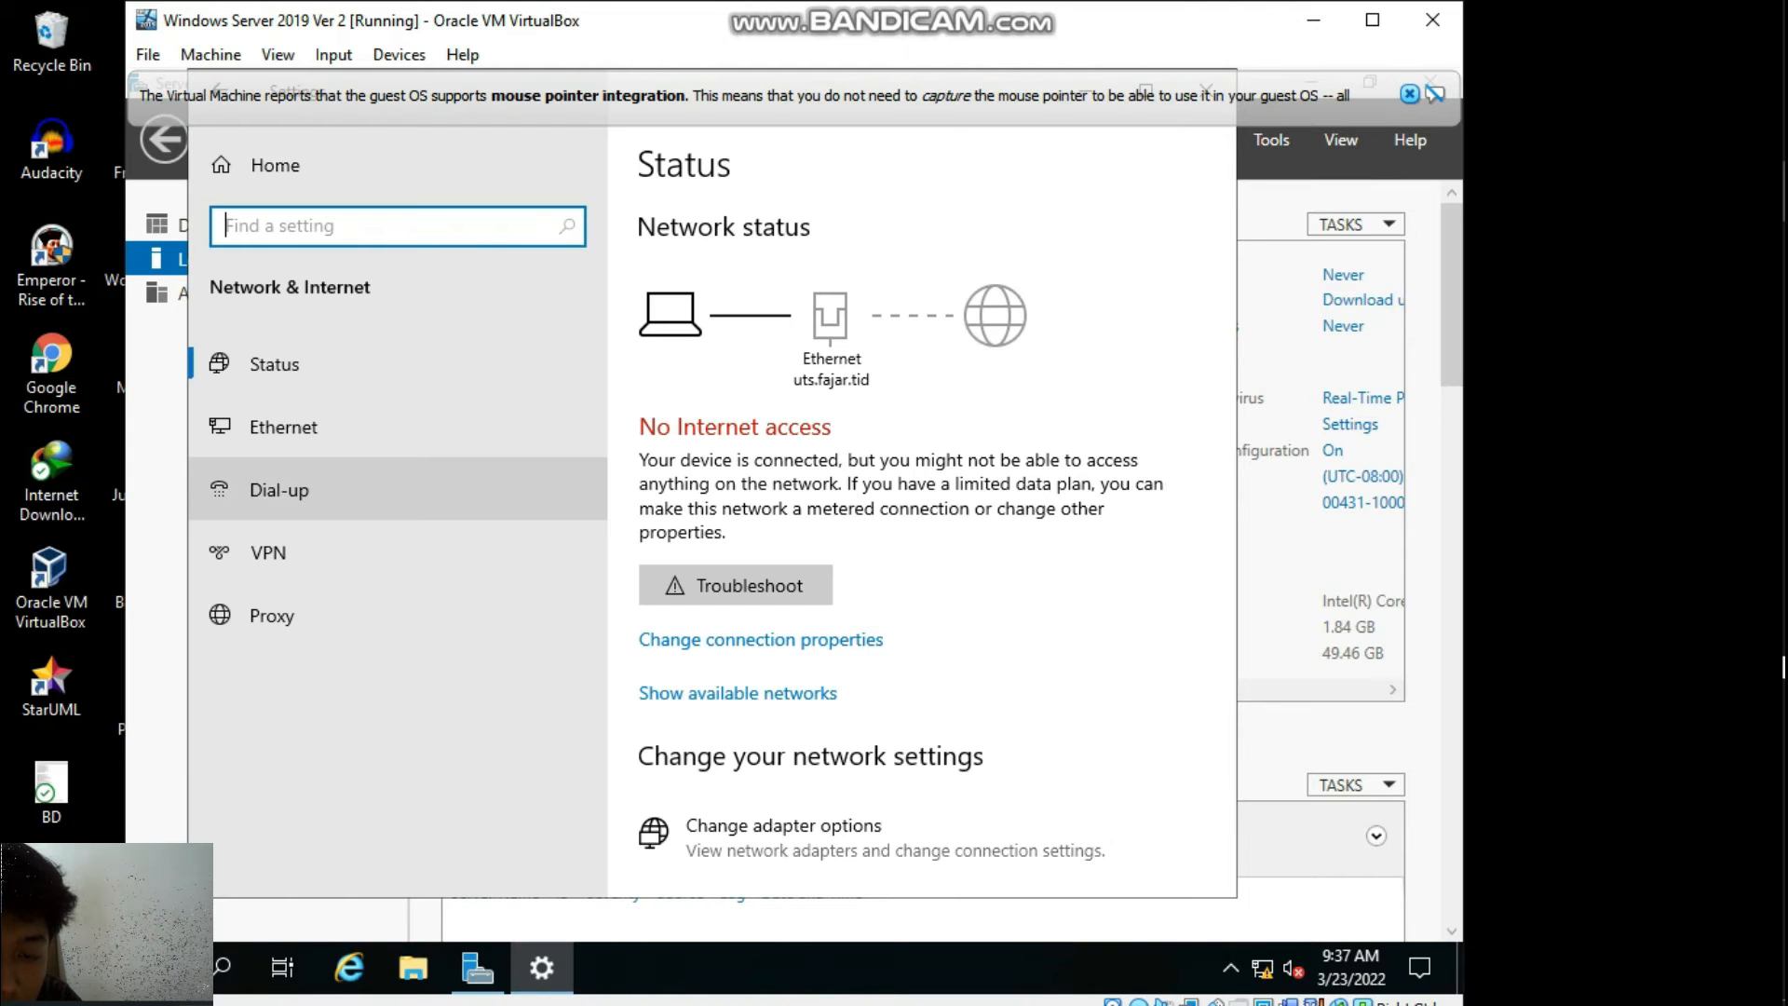
{"action": "scroll", "coordinate": [903, 712], "scroll_direction": "down", "scroll_amount": 2}
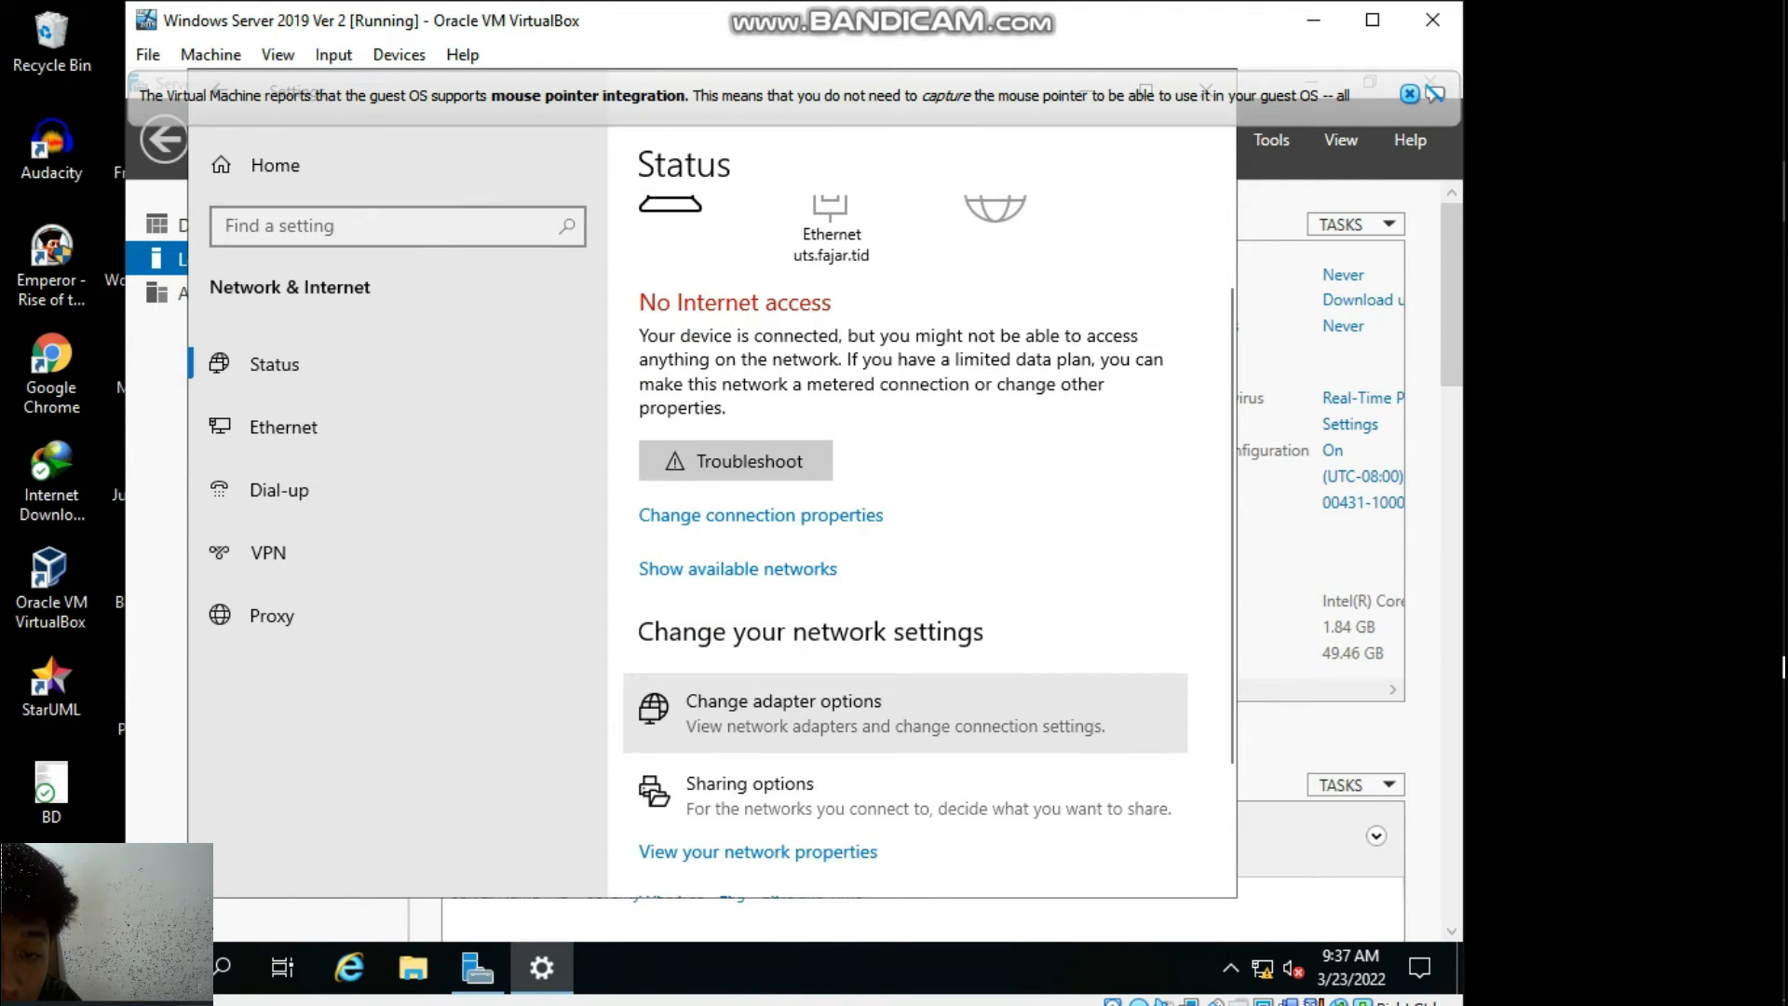
{"action": "left_click", "coordinate": [784, 712]}
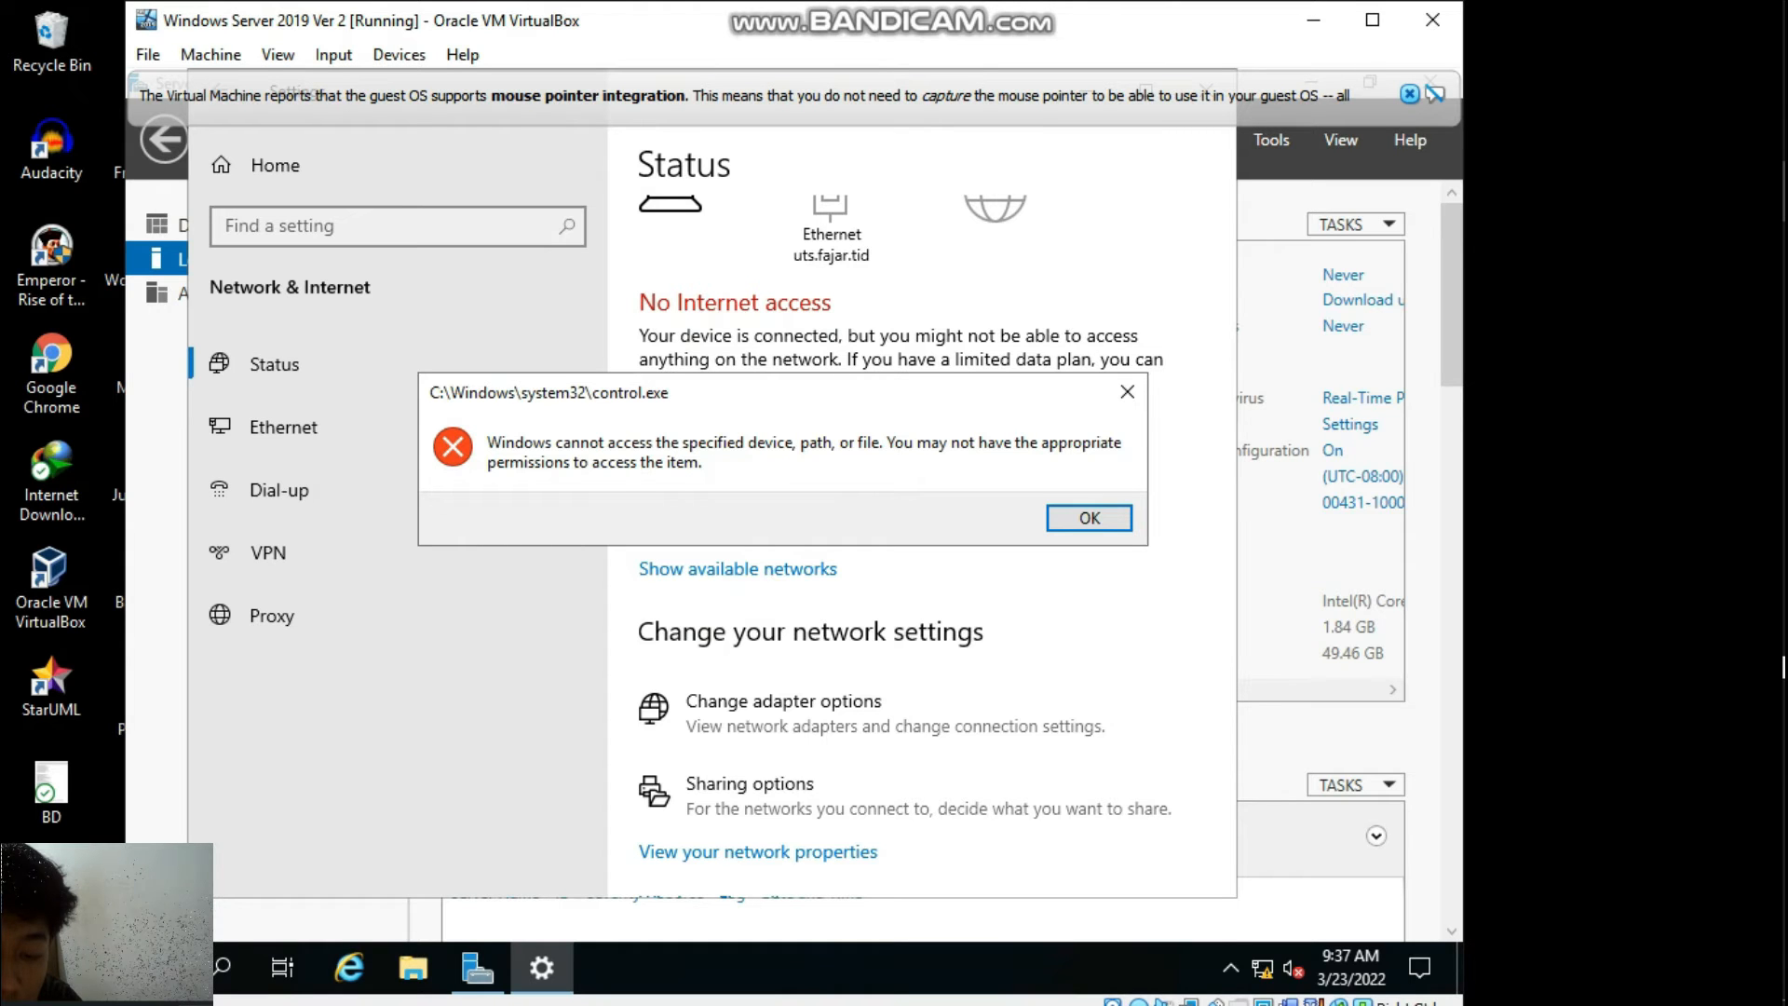
{"action": "key", "text": "Return"}
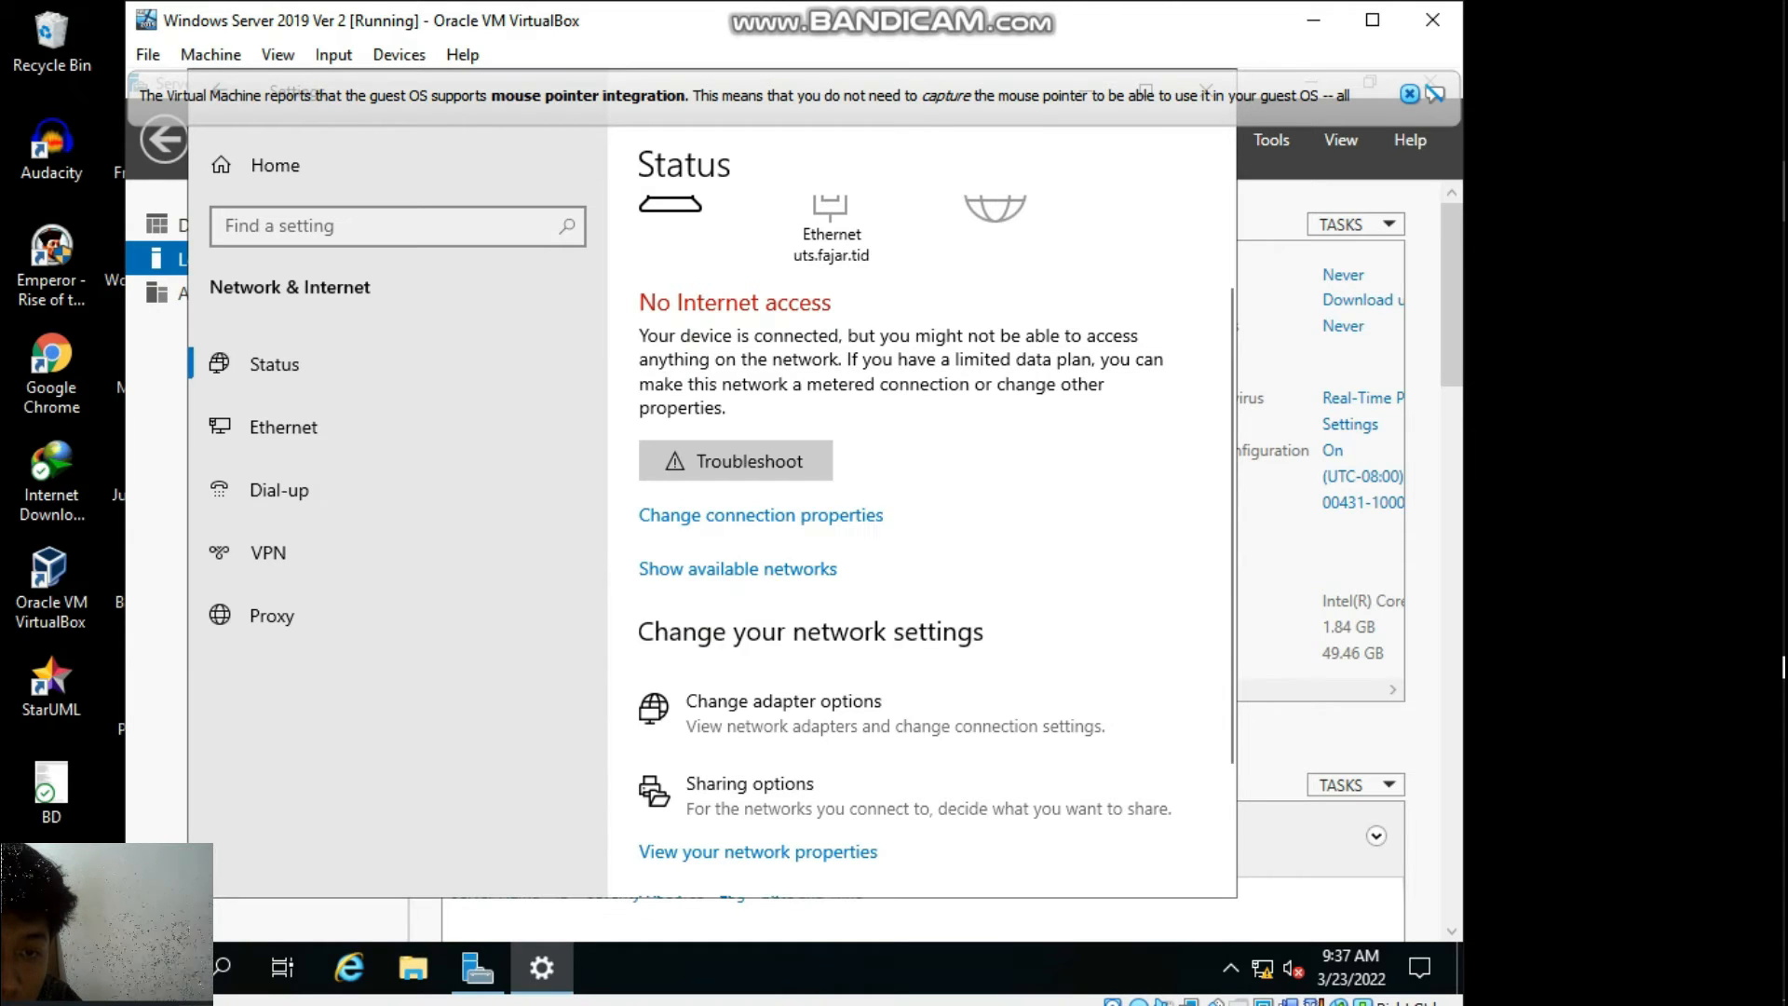
{"action": "scroll", "coordinate": [936, 546], "scroll_direction": "up", "scroll_amount": 2}
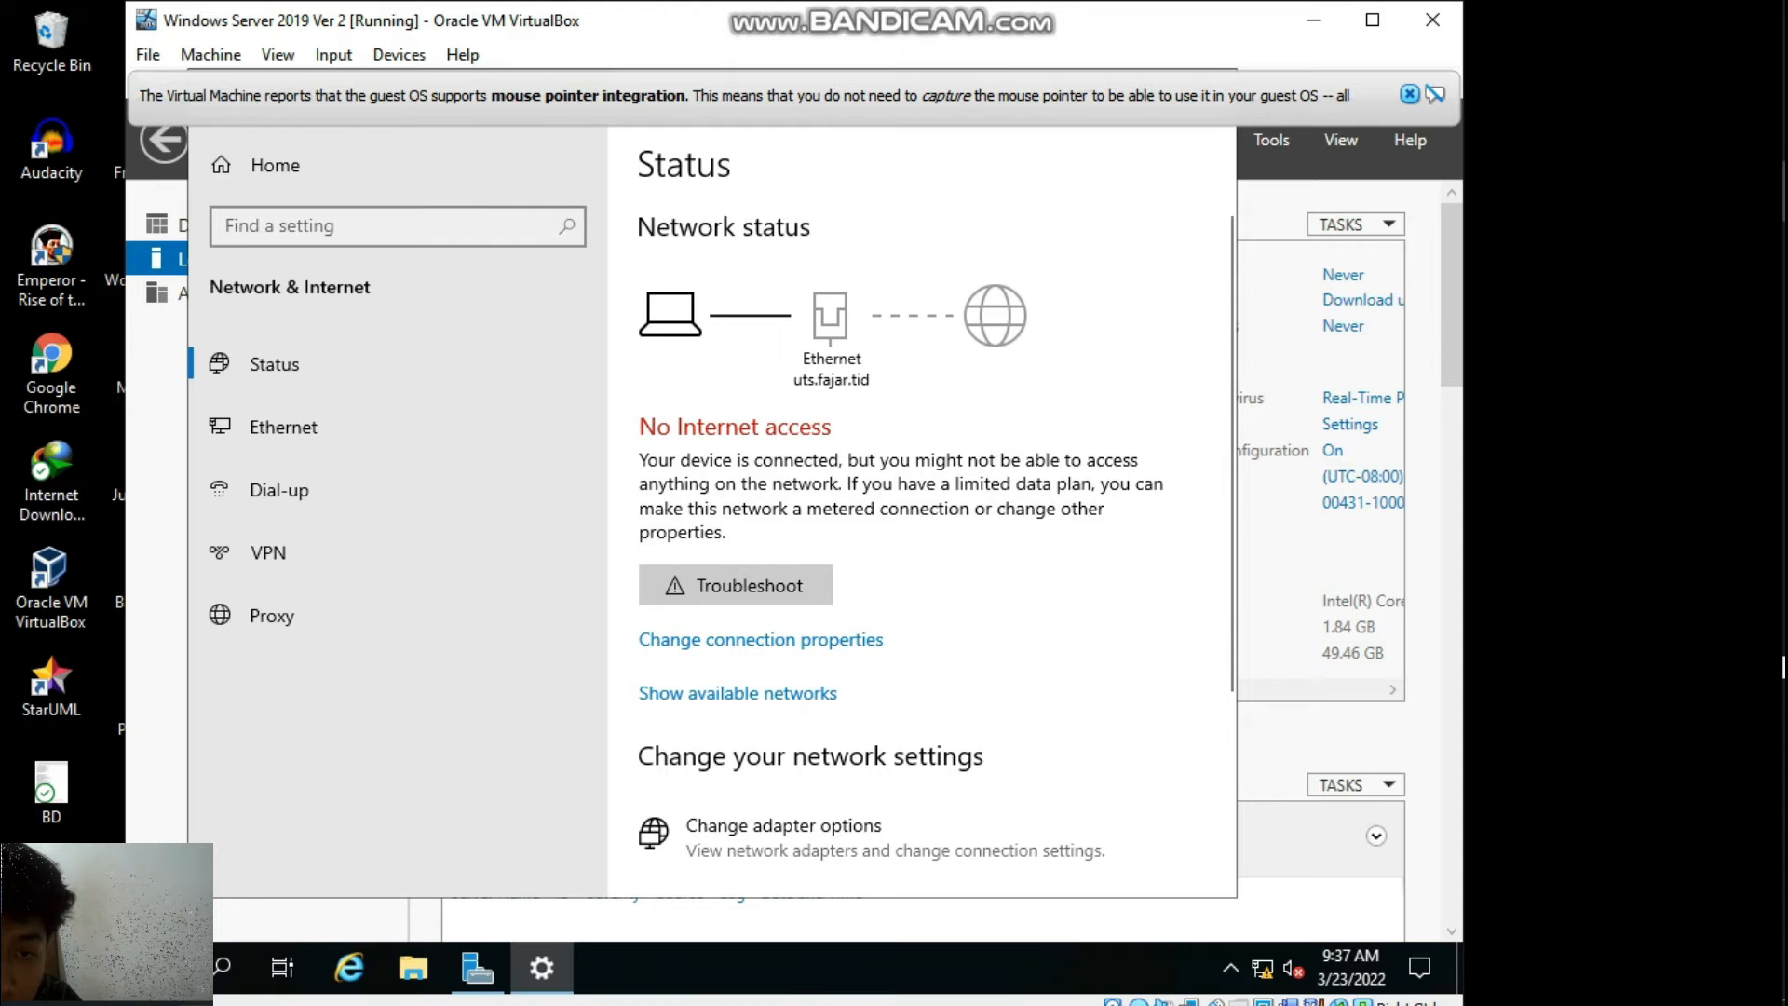
{"action": "left_click", "coordinate": [1215, 83]}
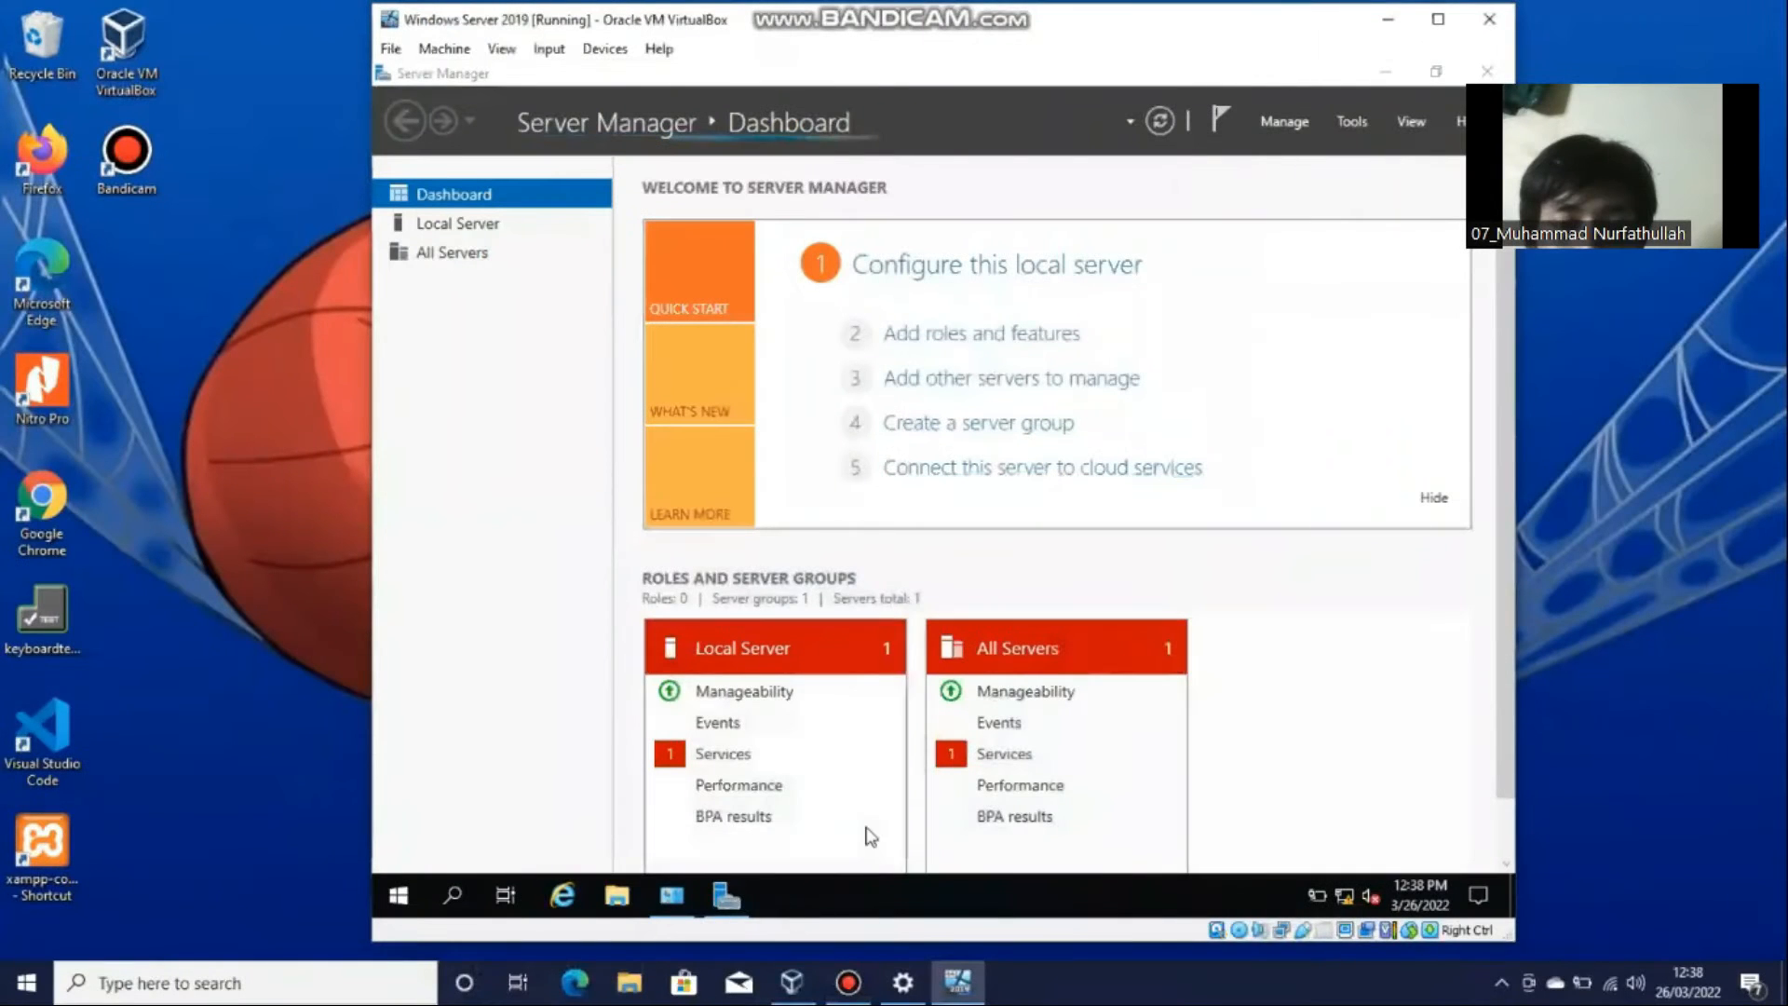
Open the IPv4 properties of the server's Ethernet connection through the Network and Sharing Center.
{"action": "left_click", "coordinate": [666, 899]}
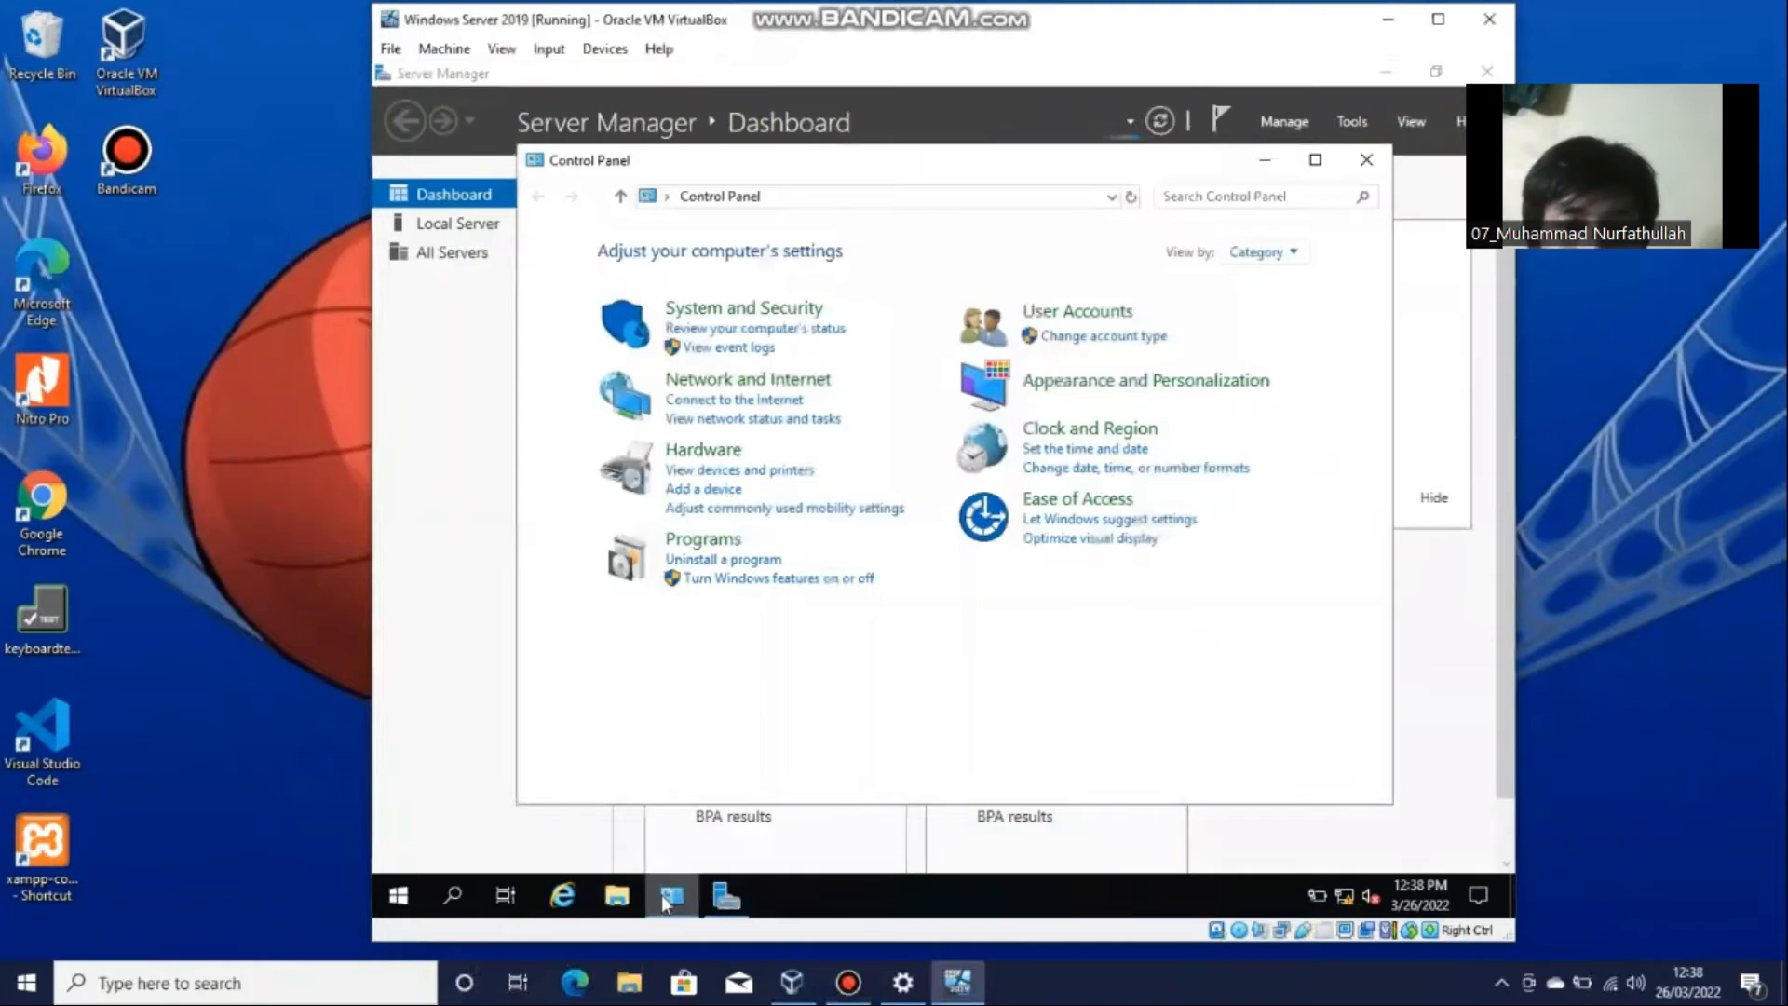
{"action": "left_click", "coordinate": [790, 391]}
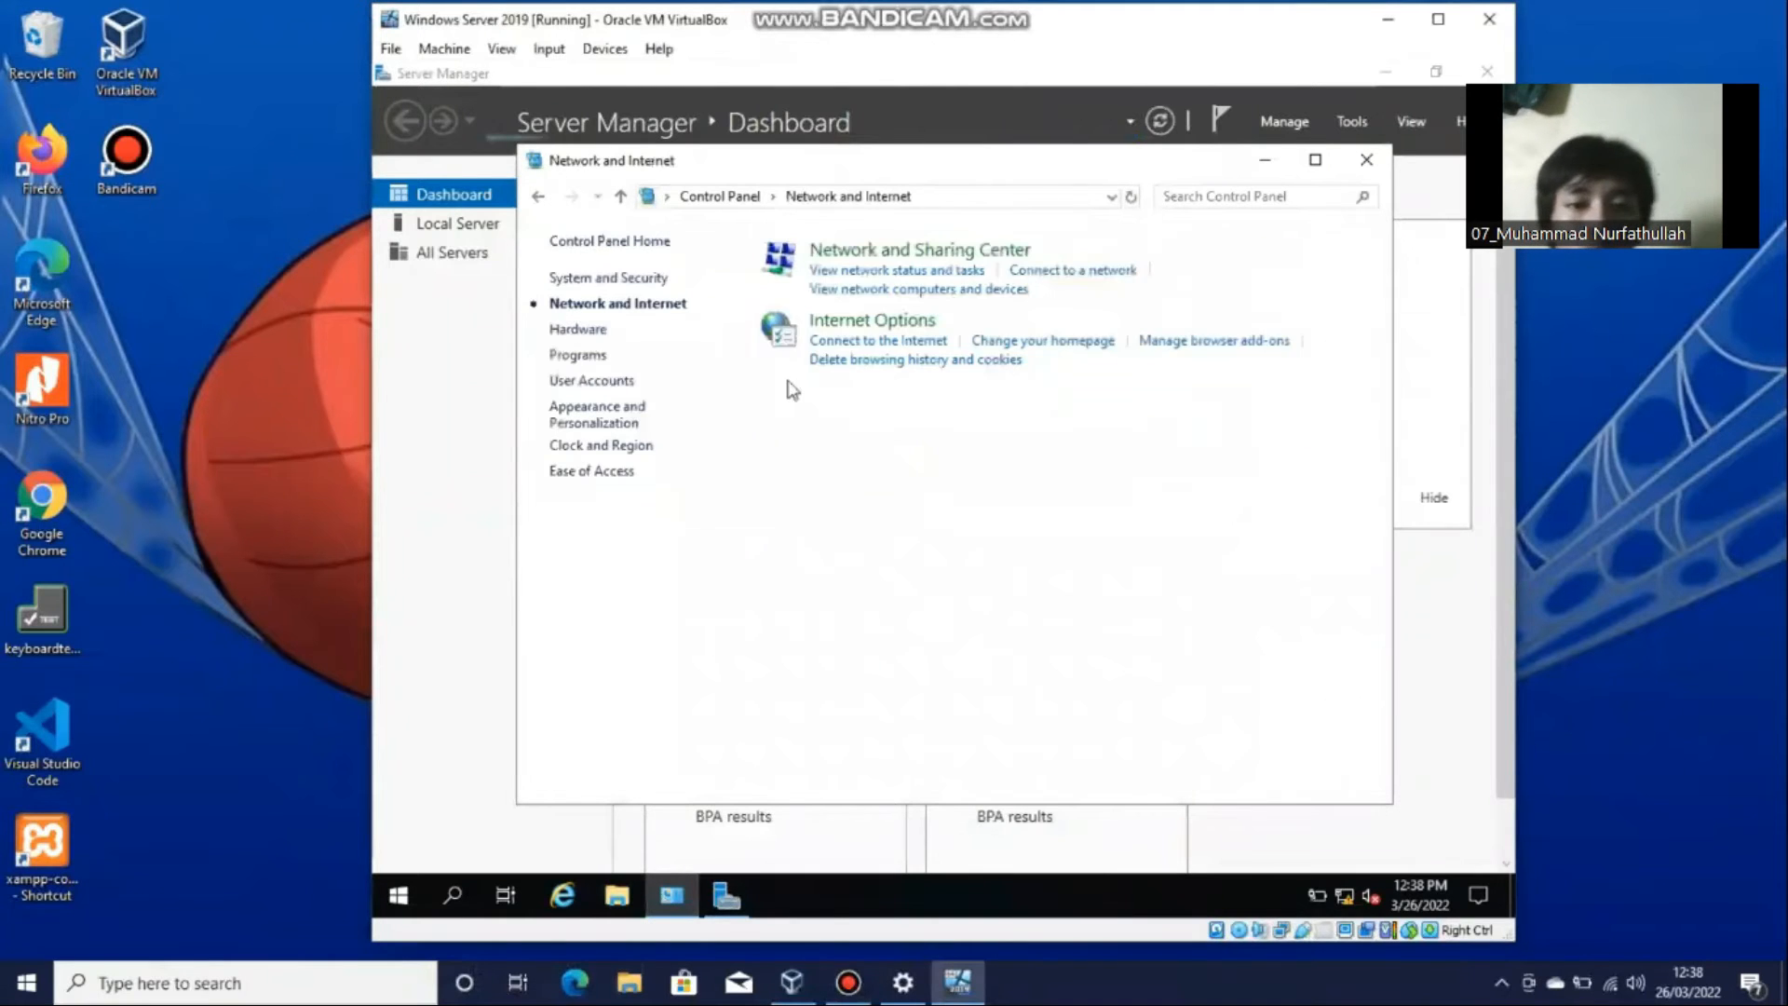
{"action": "left_click", "coordinate": [919, 252]}
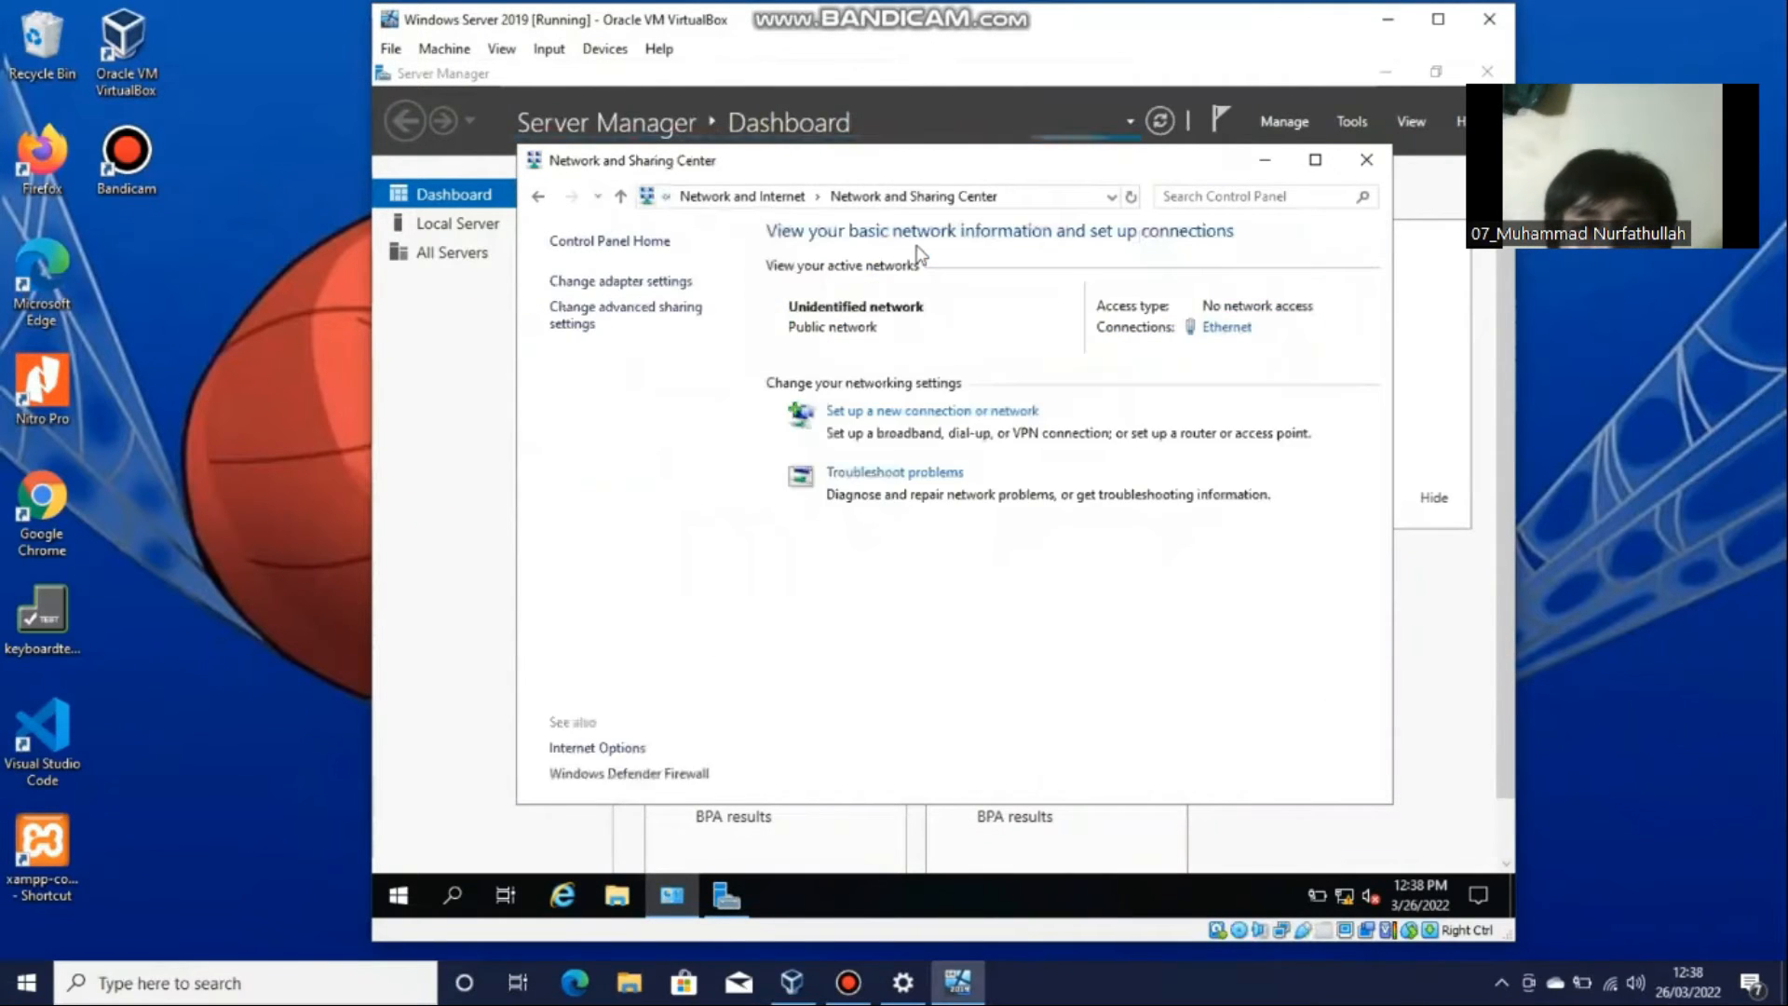
{"action": "left_click", "coordinate": [1228, 327]}
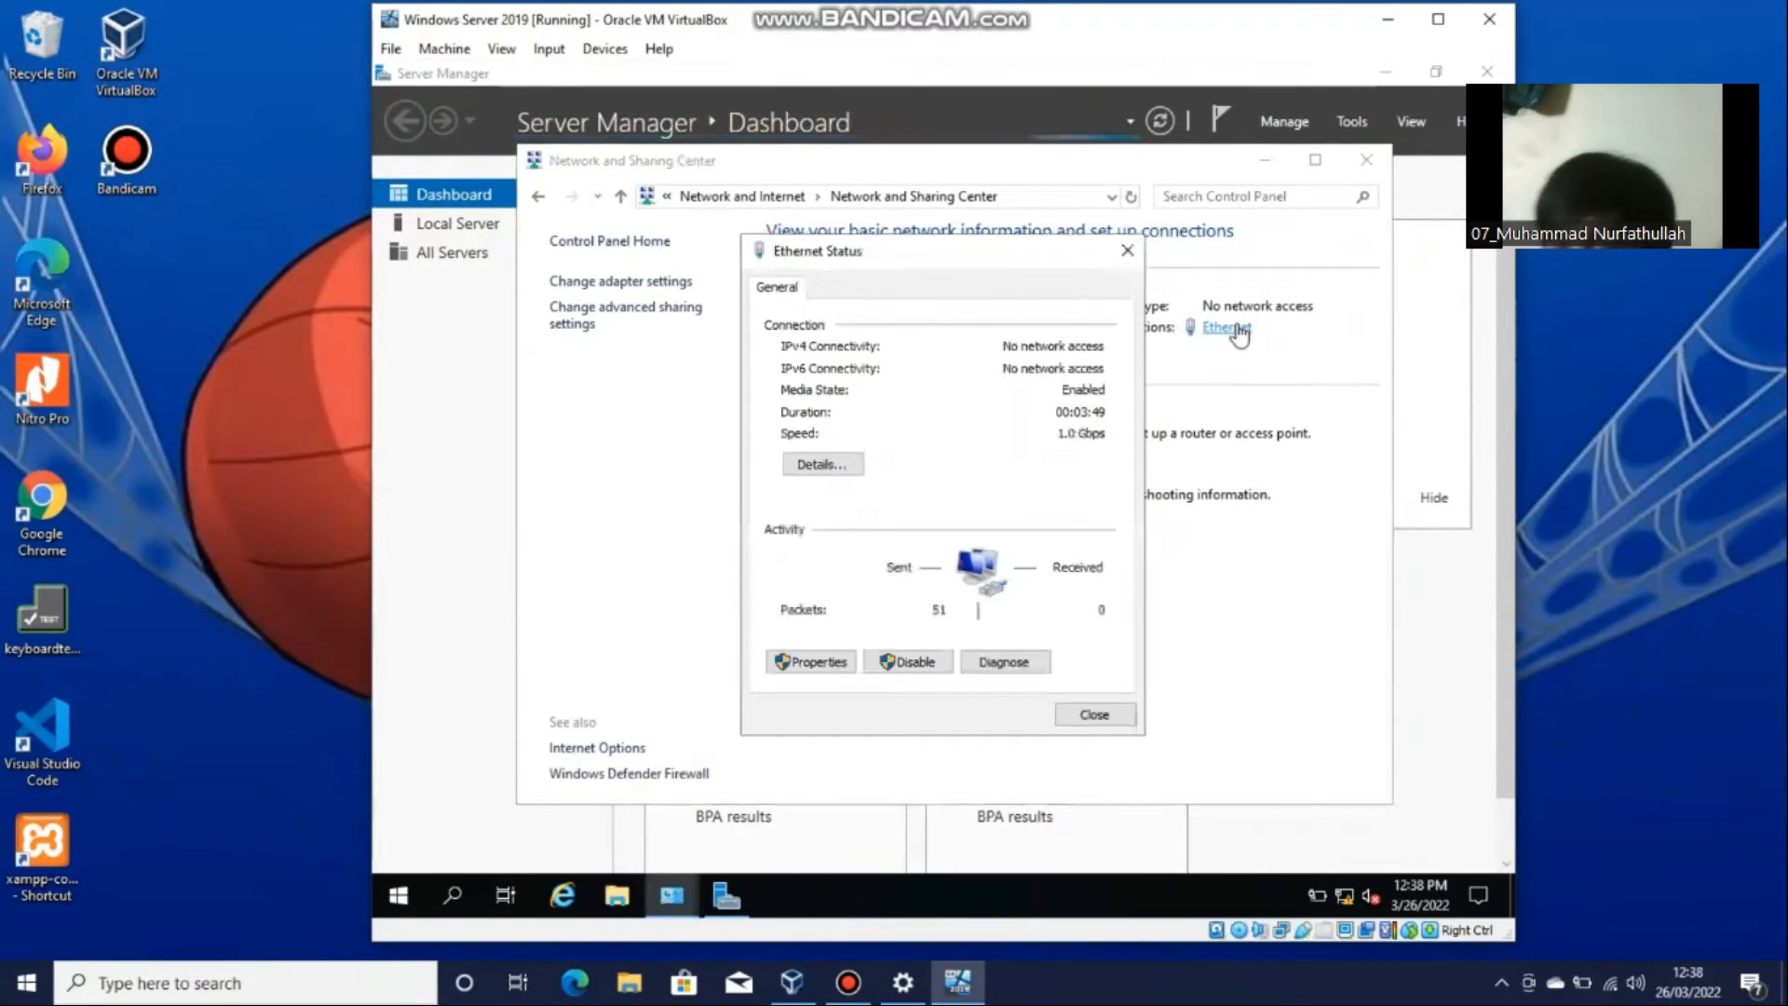
{"action": "left_click", "coordinate": [805, 661]}
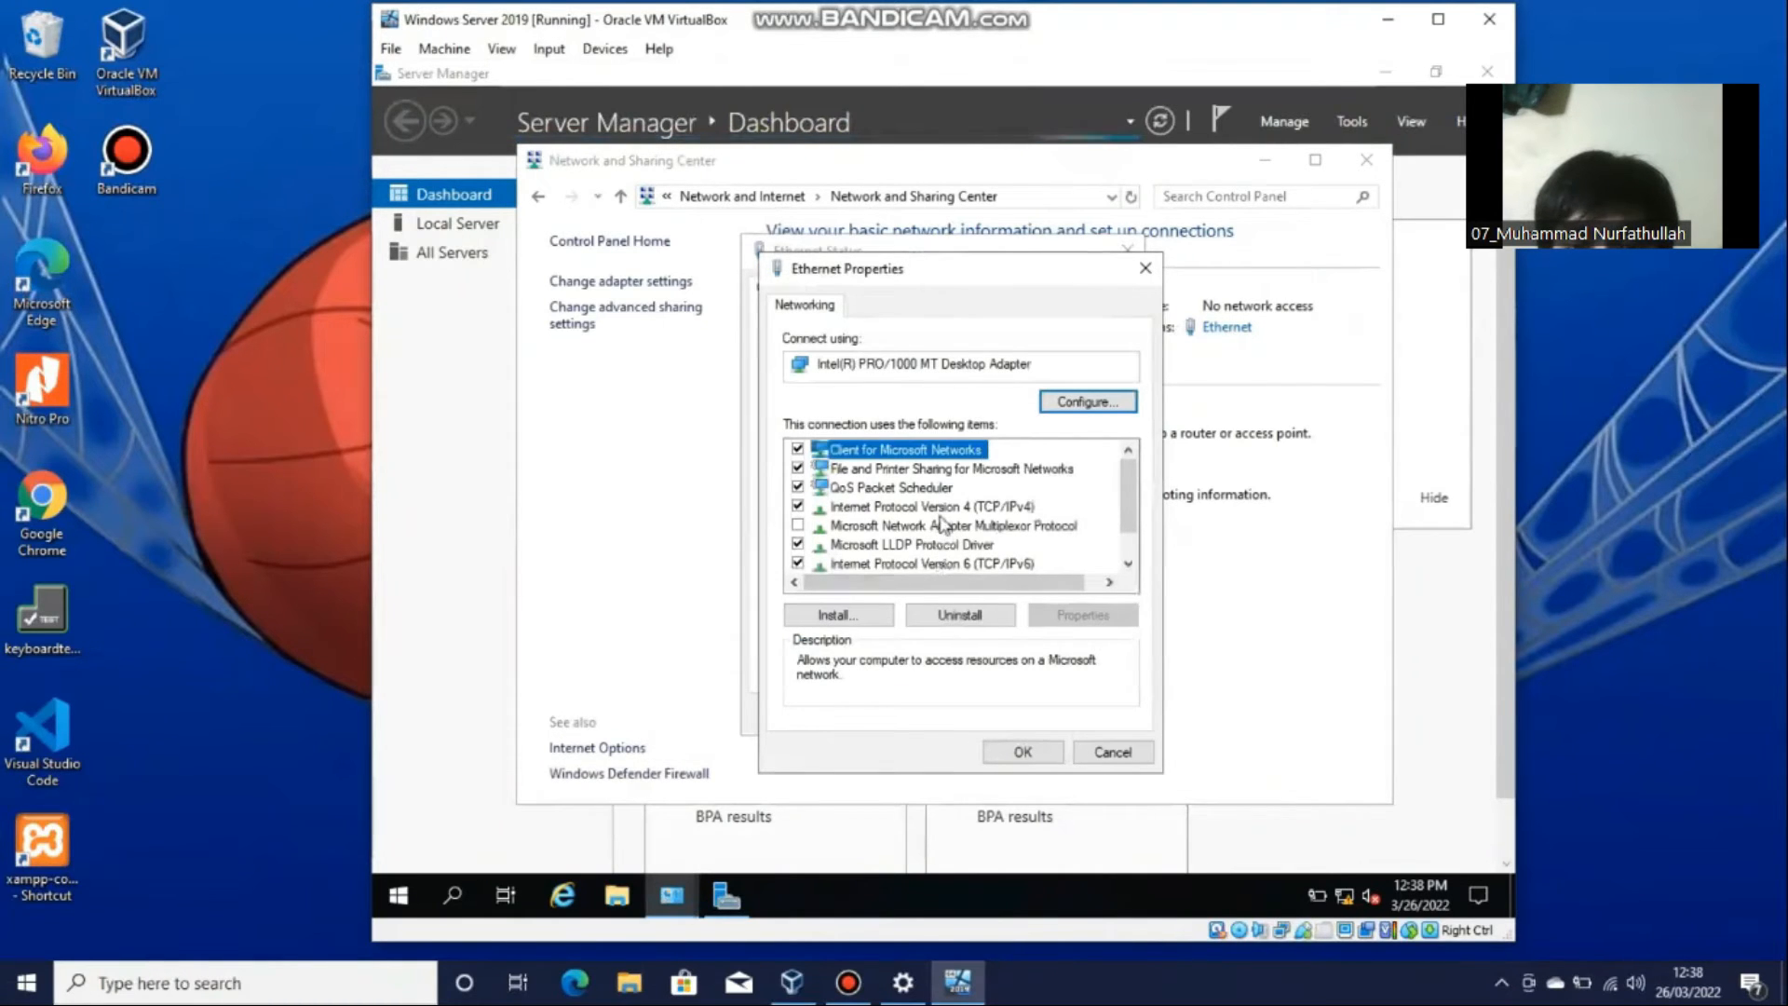
{"action": "left_click", "coordinate": [950, 510]}
{"action": "left_click", "coordinate": [1069, 620]}
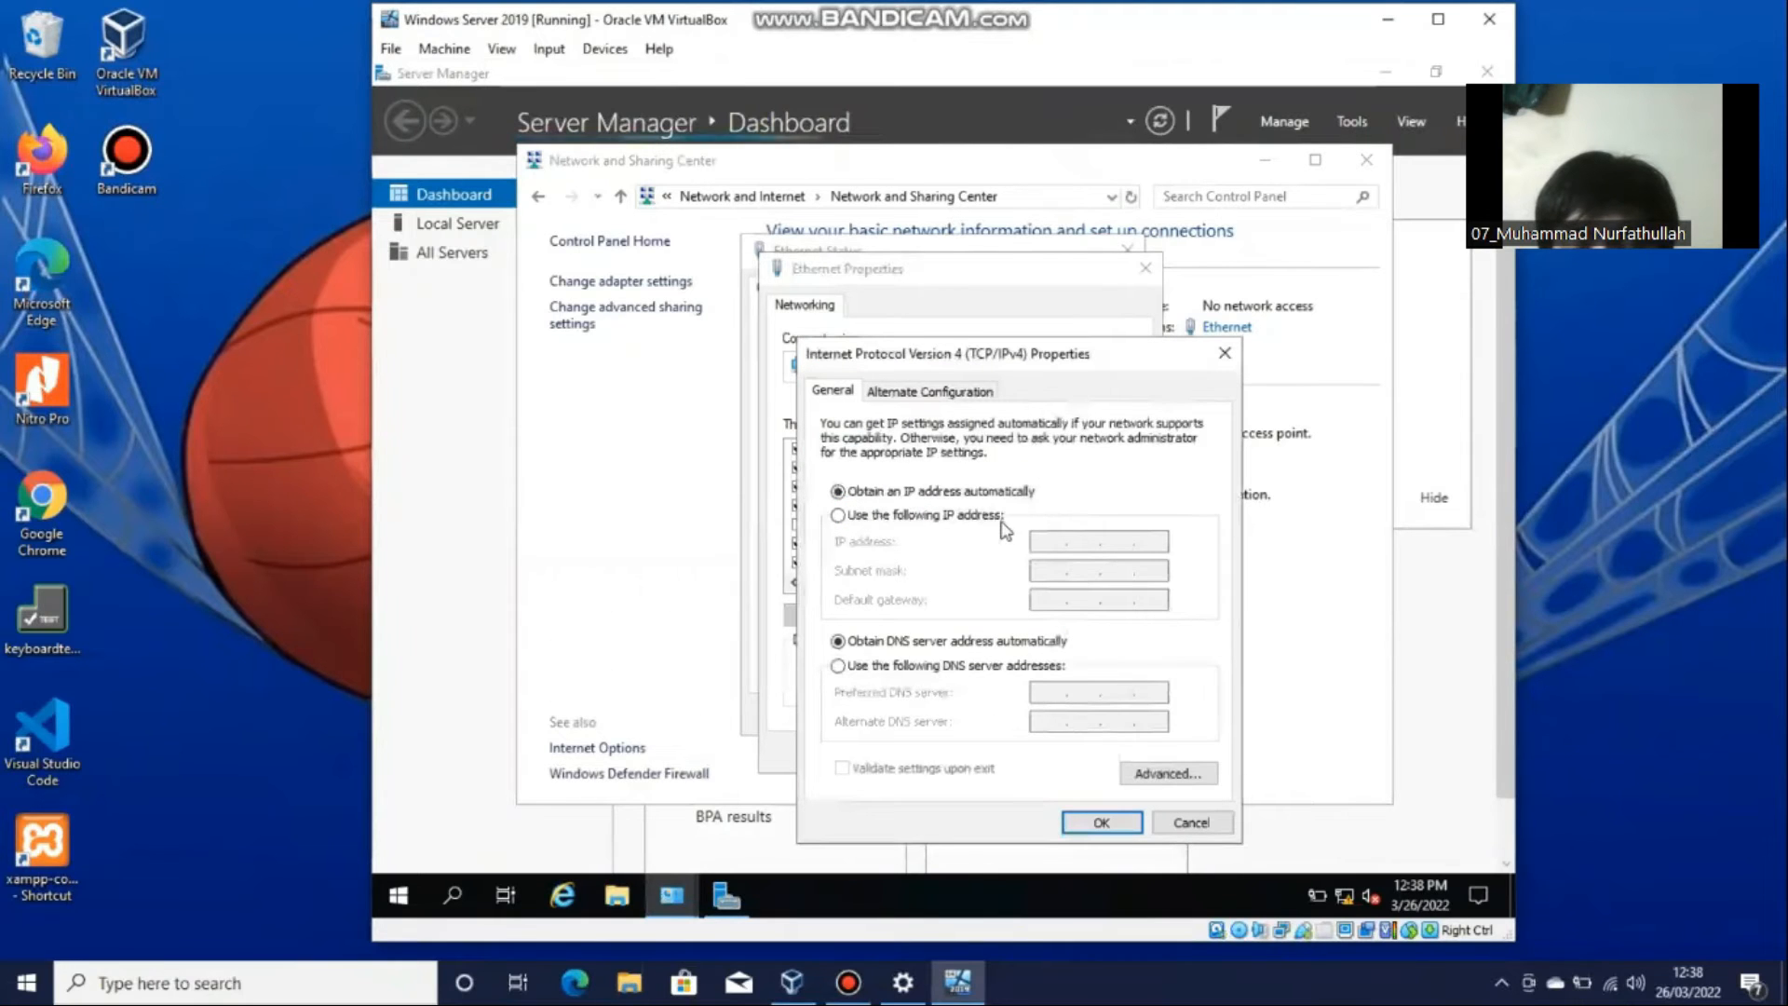
Assign the Ethernet connection the static IP address 192.168.10.11 with subnet mask 255.255.255.0.
{"action": "left_click", "coordinate": [977, 518]}
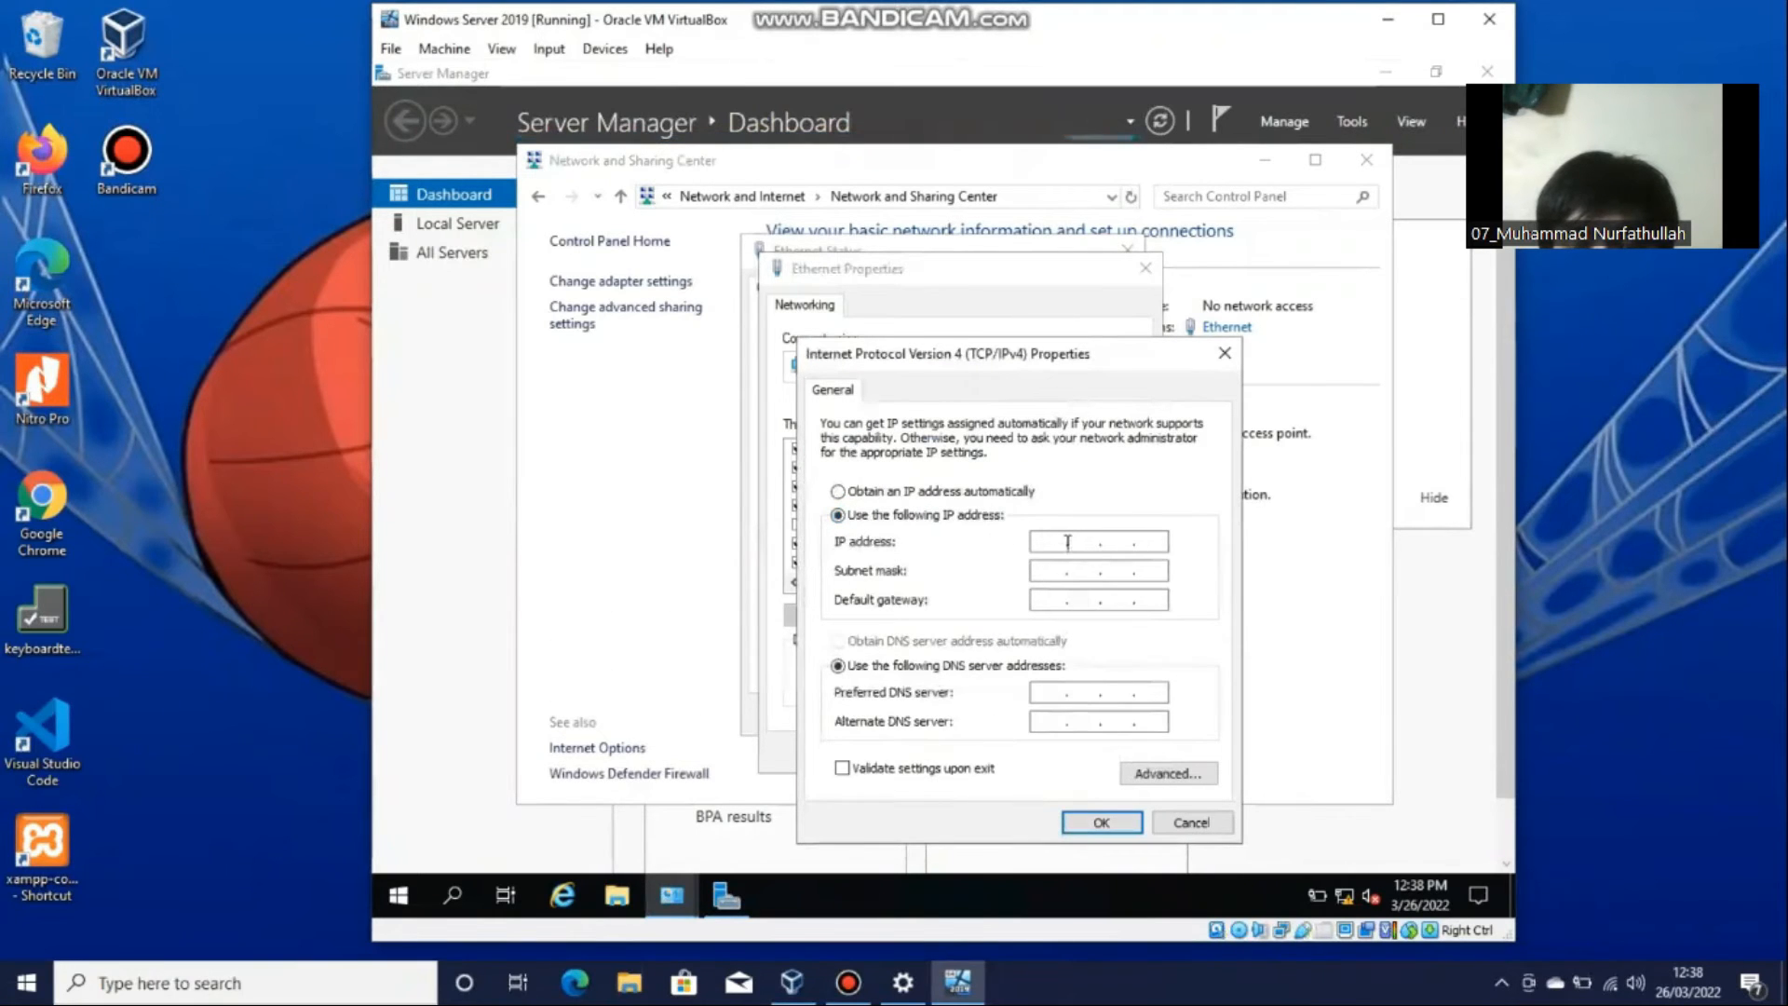
{"action": "type", "text": "192 . 168 . "}
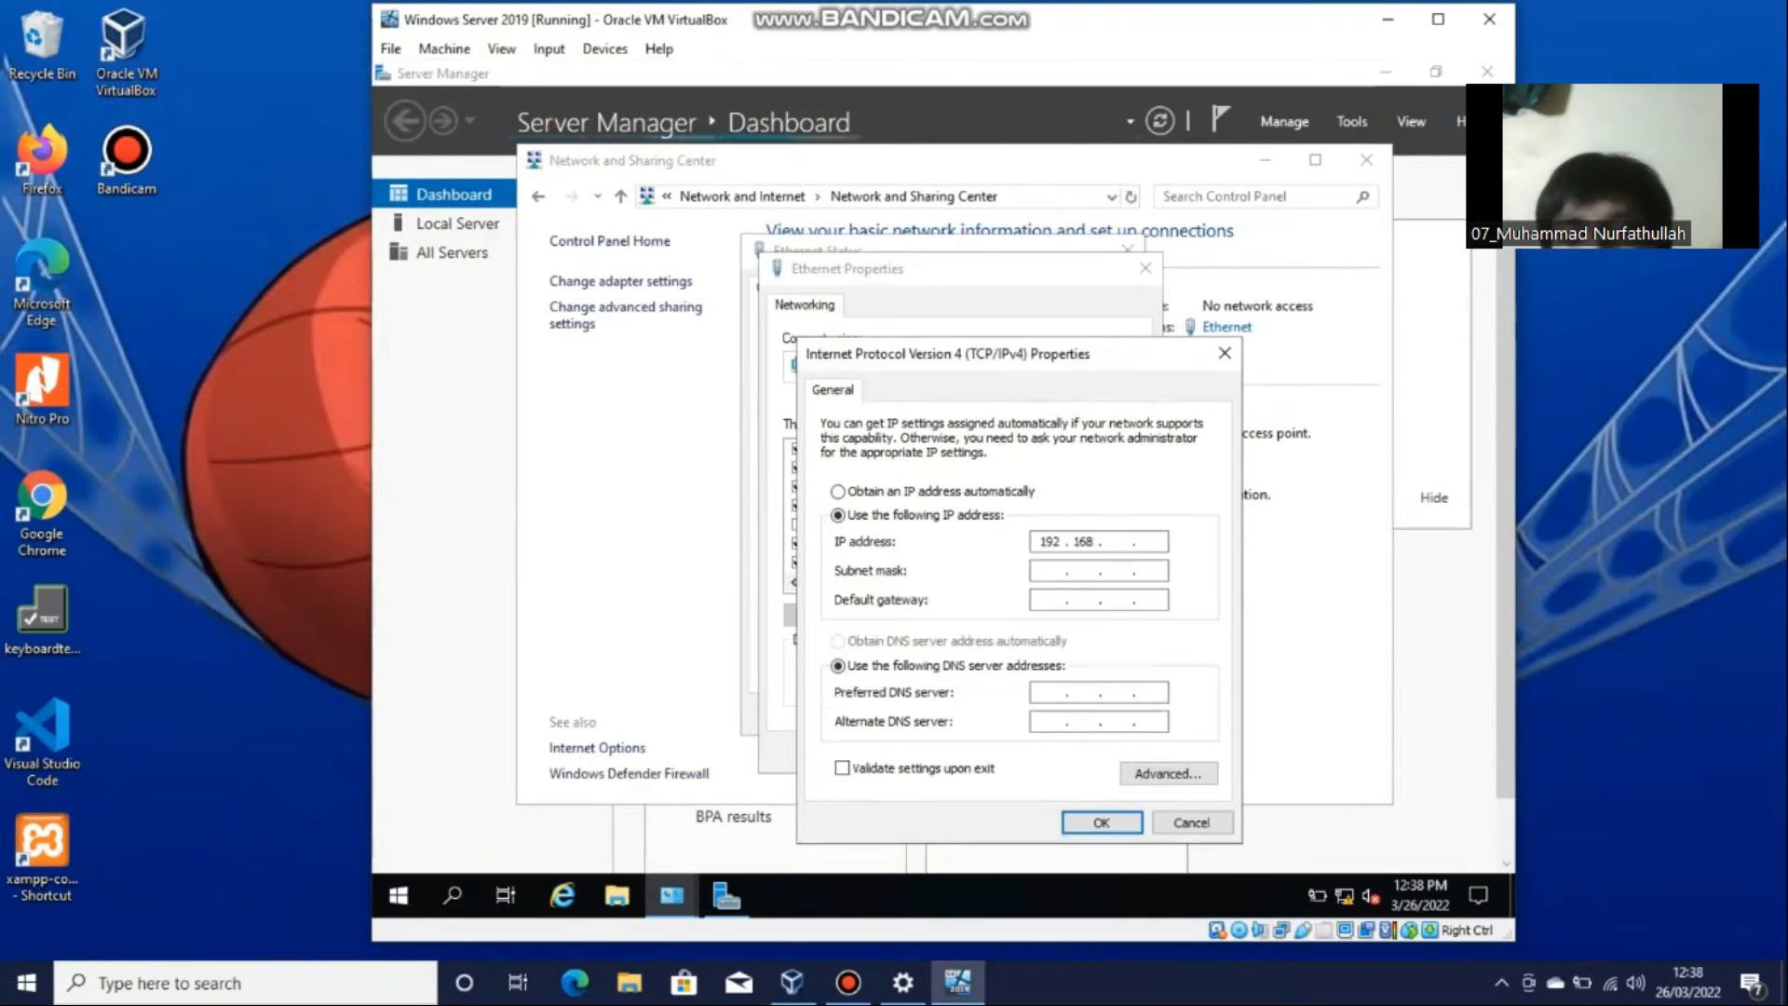
{"action": "type", "text": "10 "}
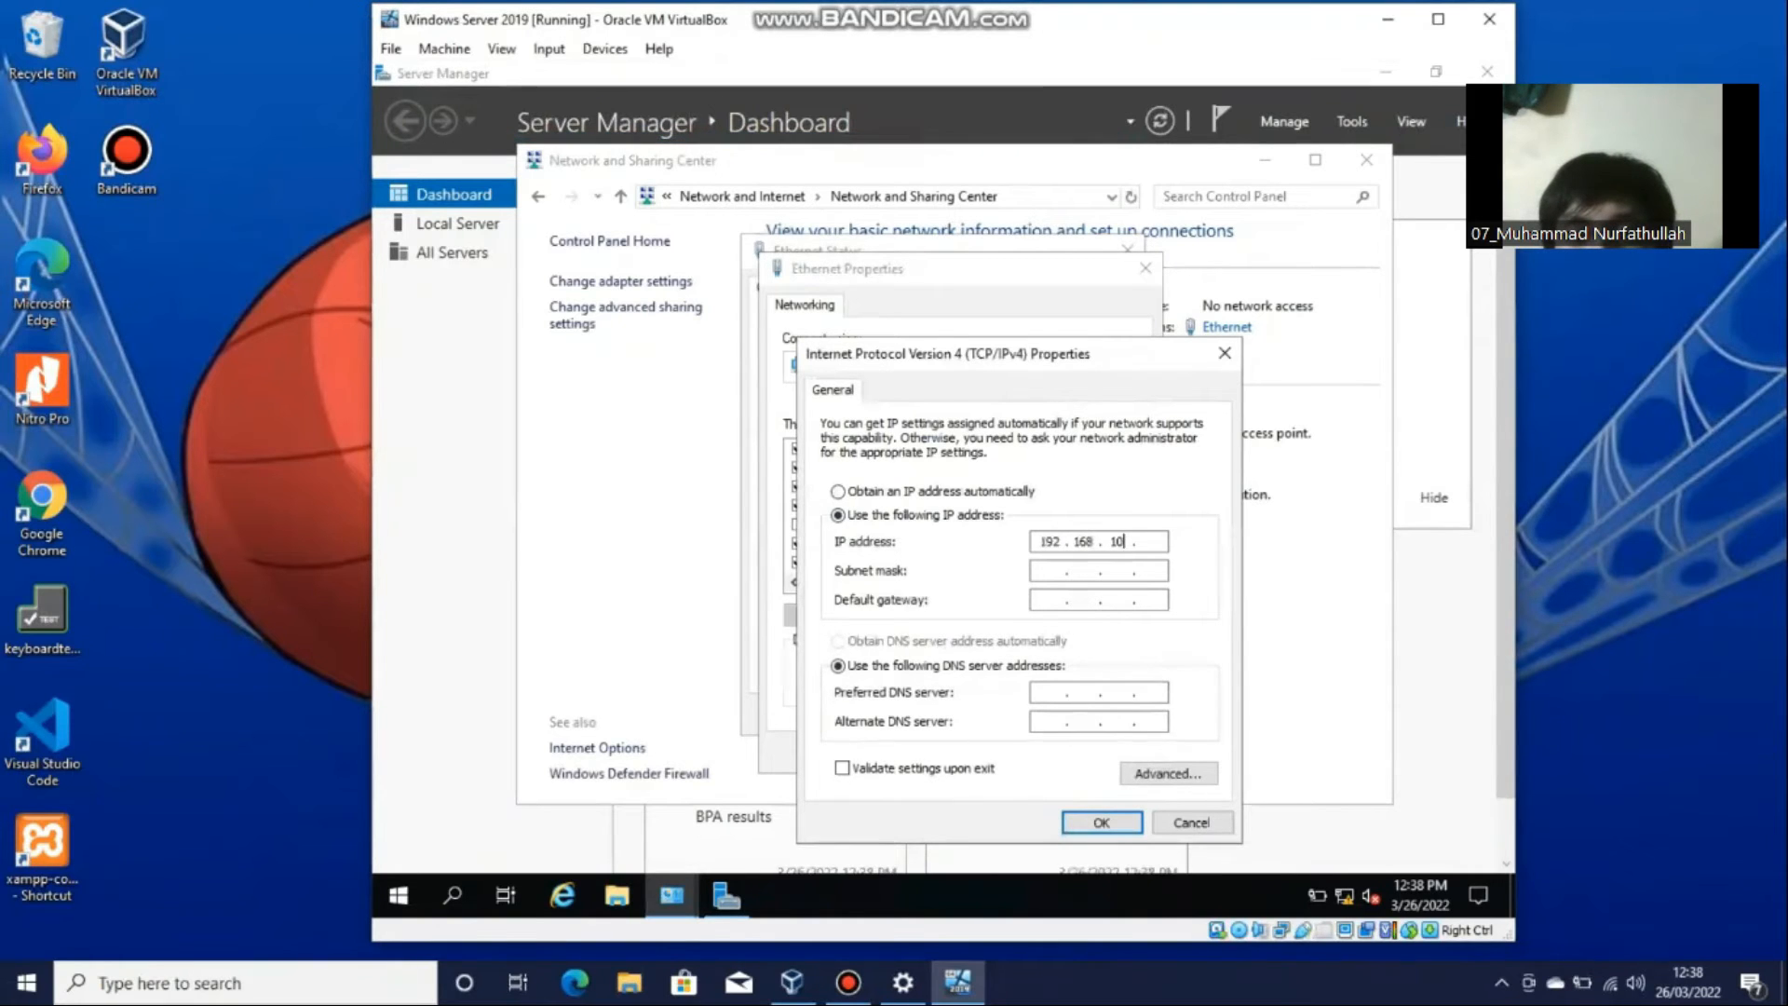
{"action": "type", "text": "."}
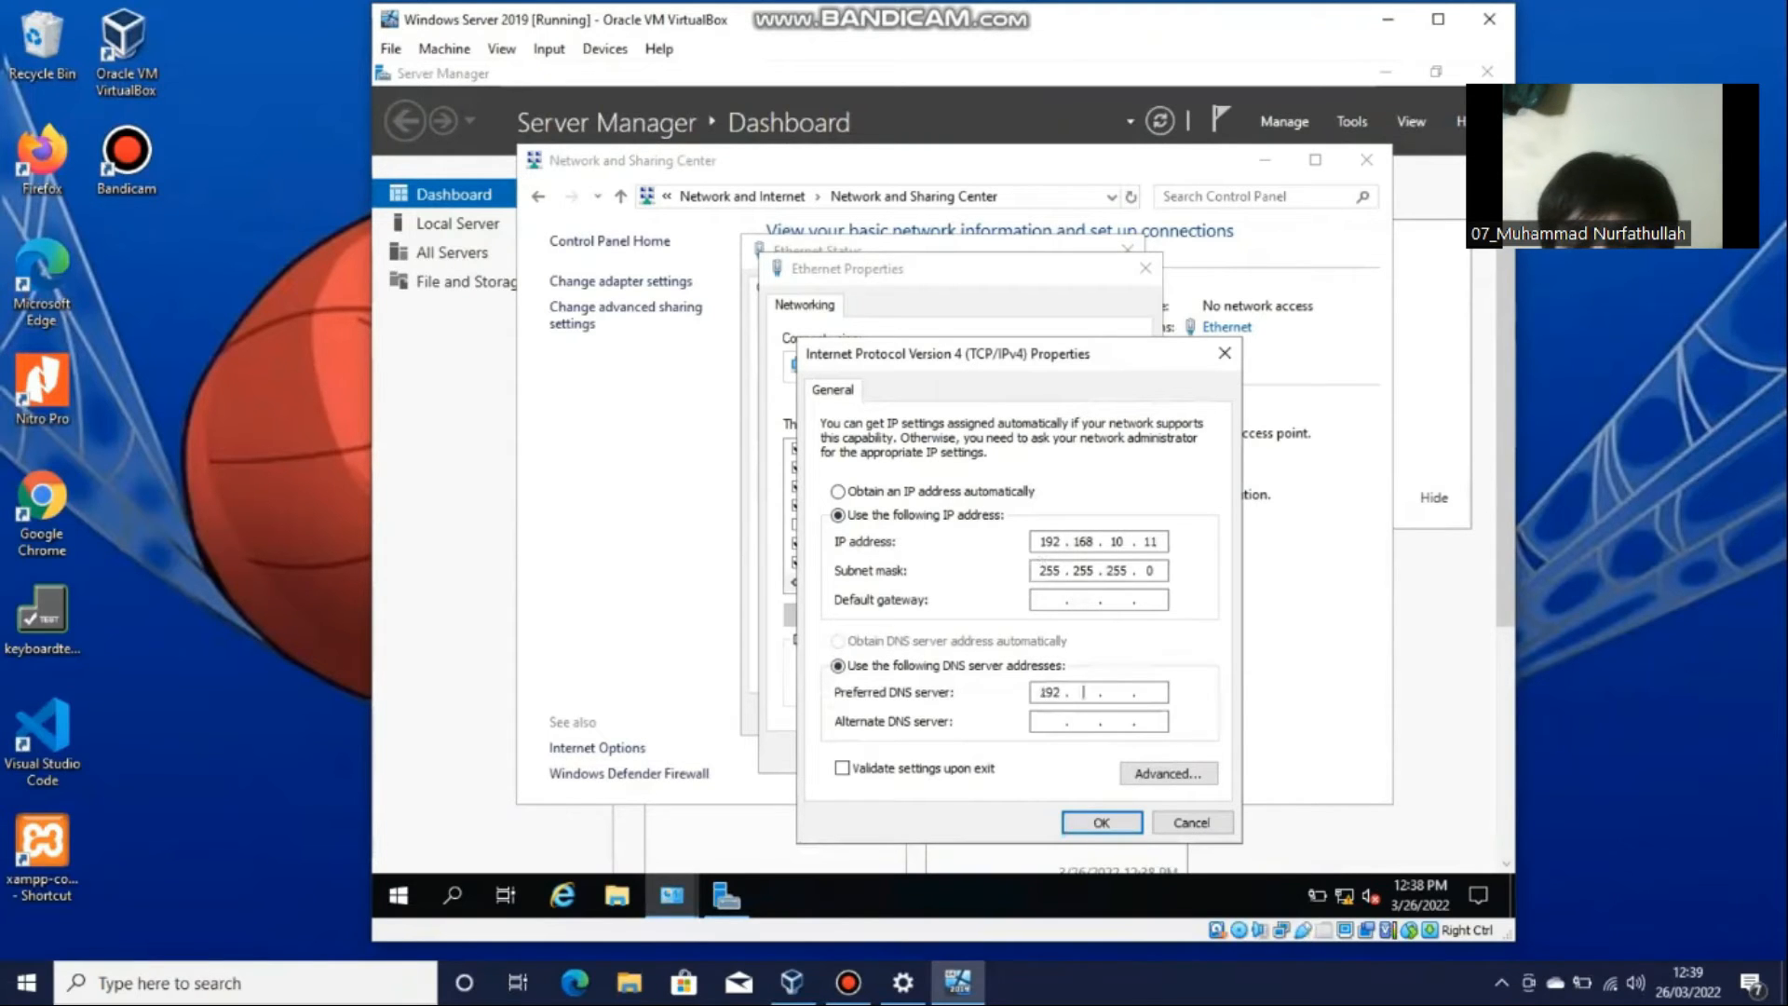
Set the preferred DNS server and default gateway to 192.168.10.11, apply the IPv4 settings, and close the Ethernet dialogs.
{"action": "type", "text": "68 . 10"}
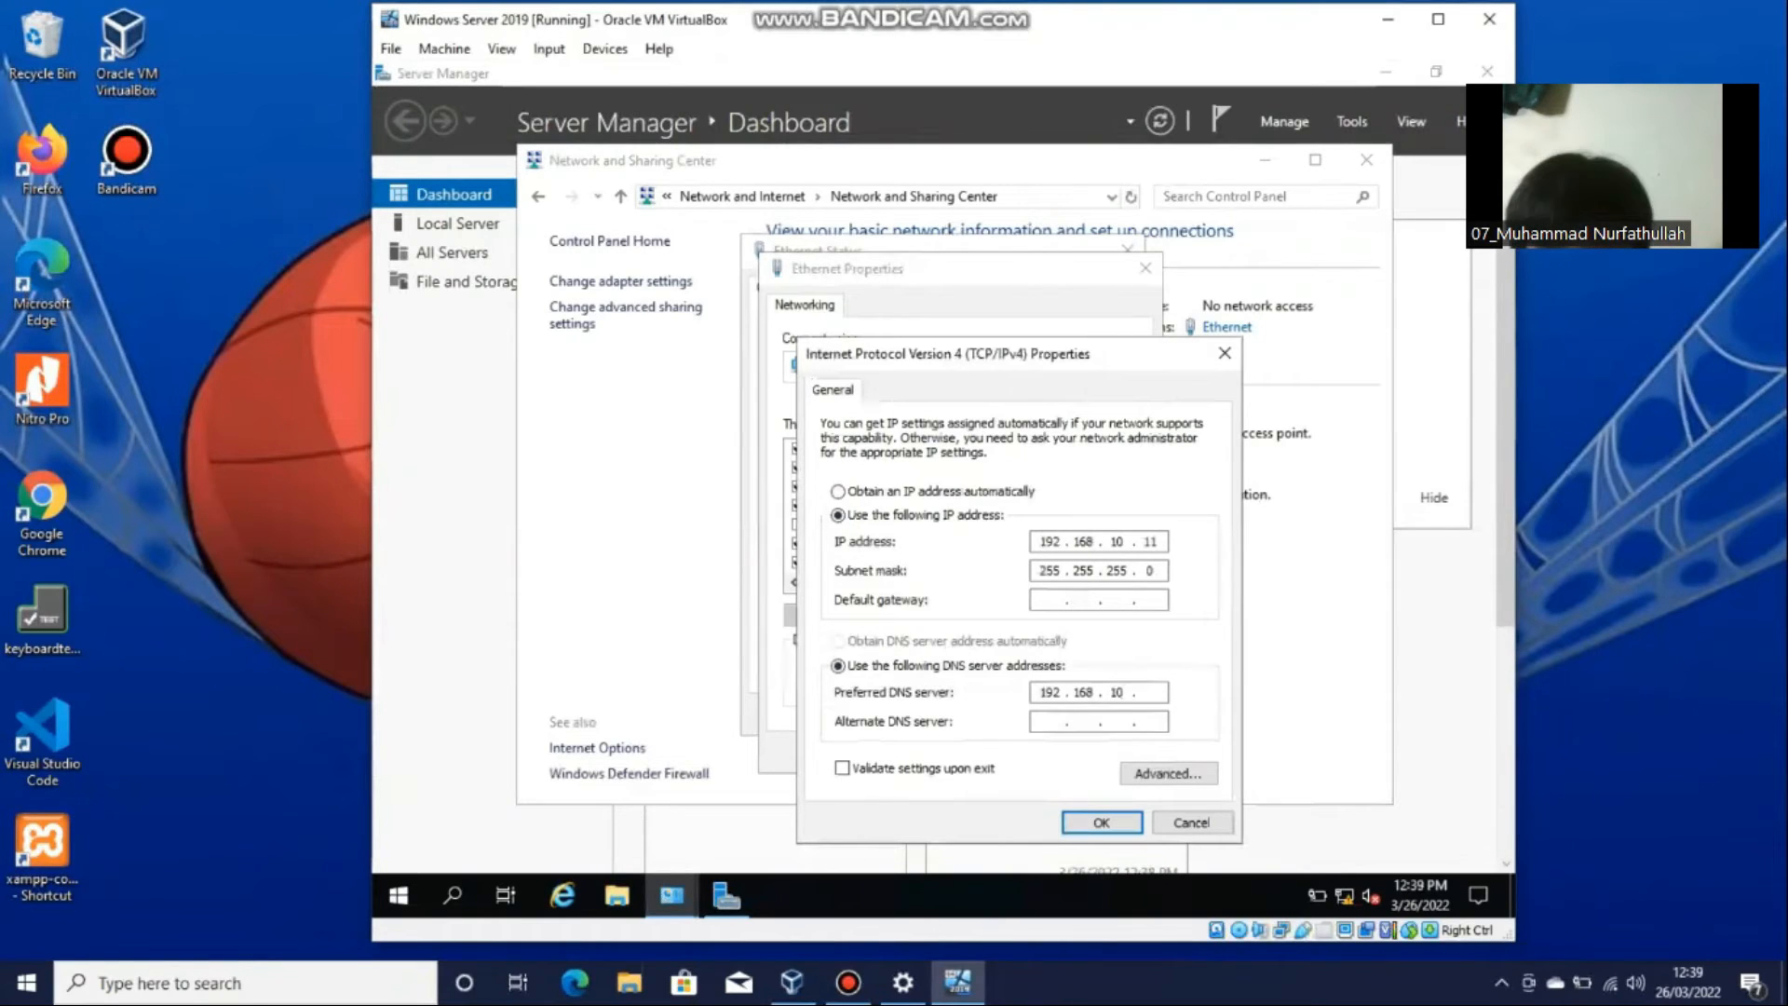
{"action": "left_click_drag", "start_coordinate": [1054, 691], "coordinate": [1233, 652]}
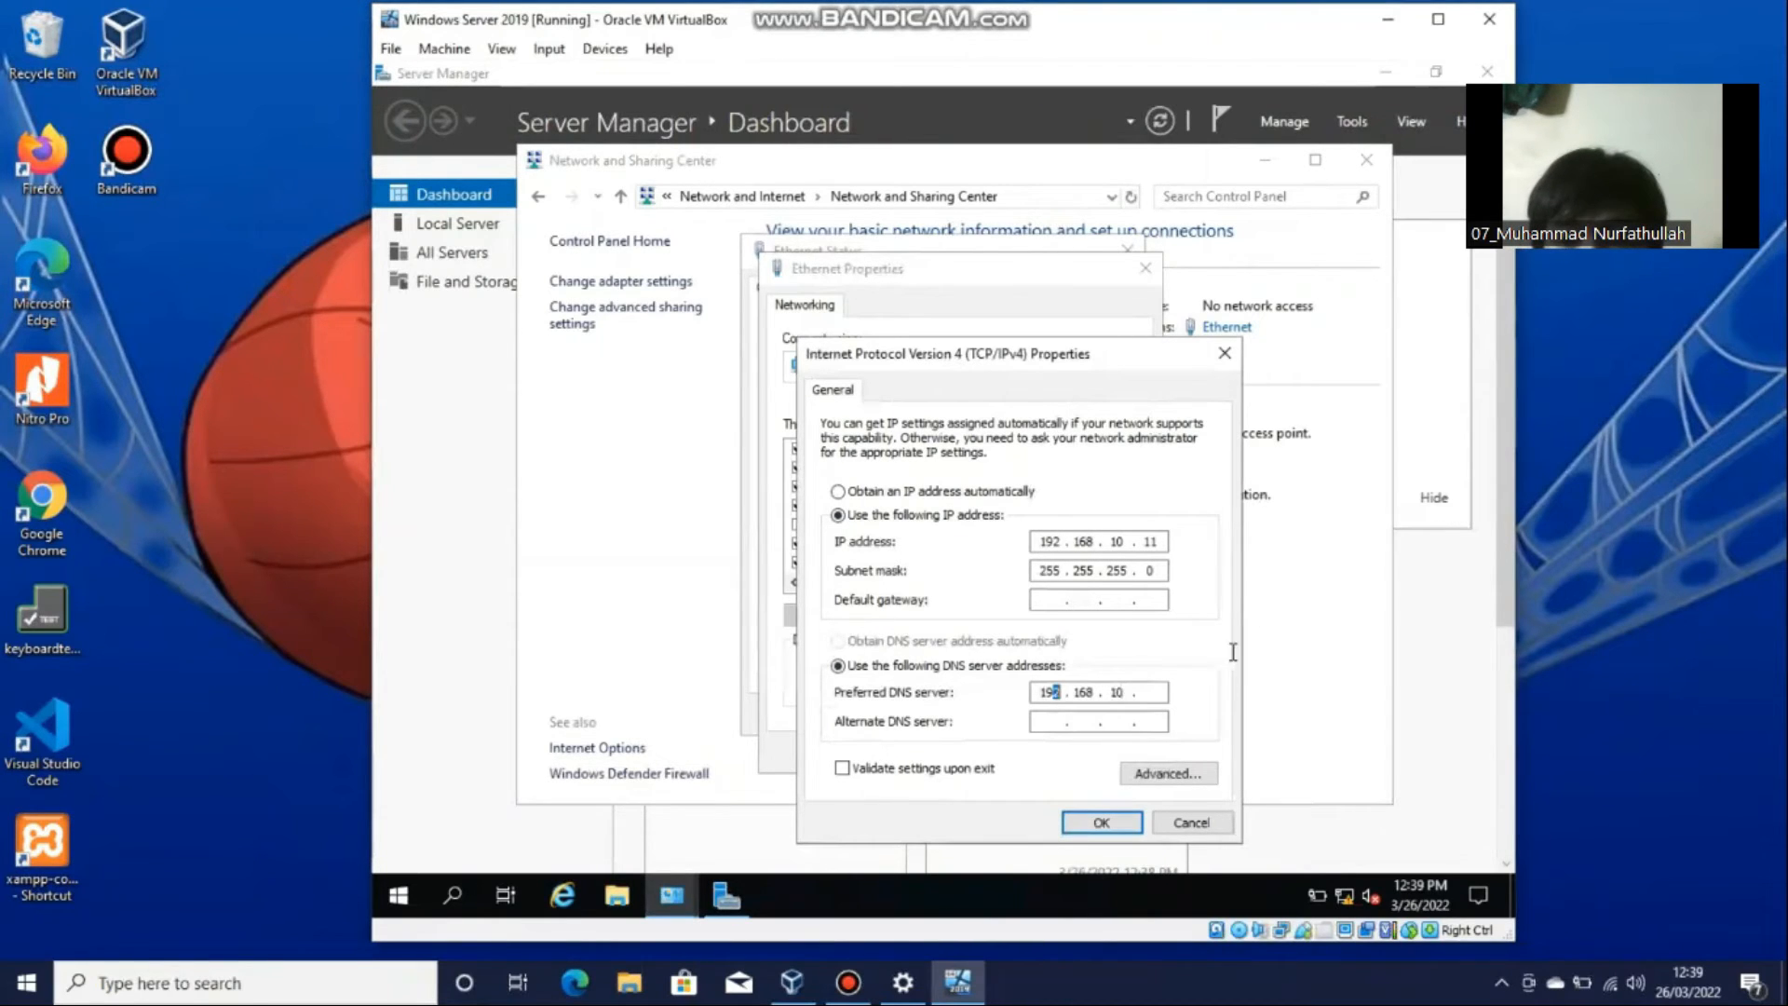
{"action": "left_click", "coordinate": [1156, 693]}
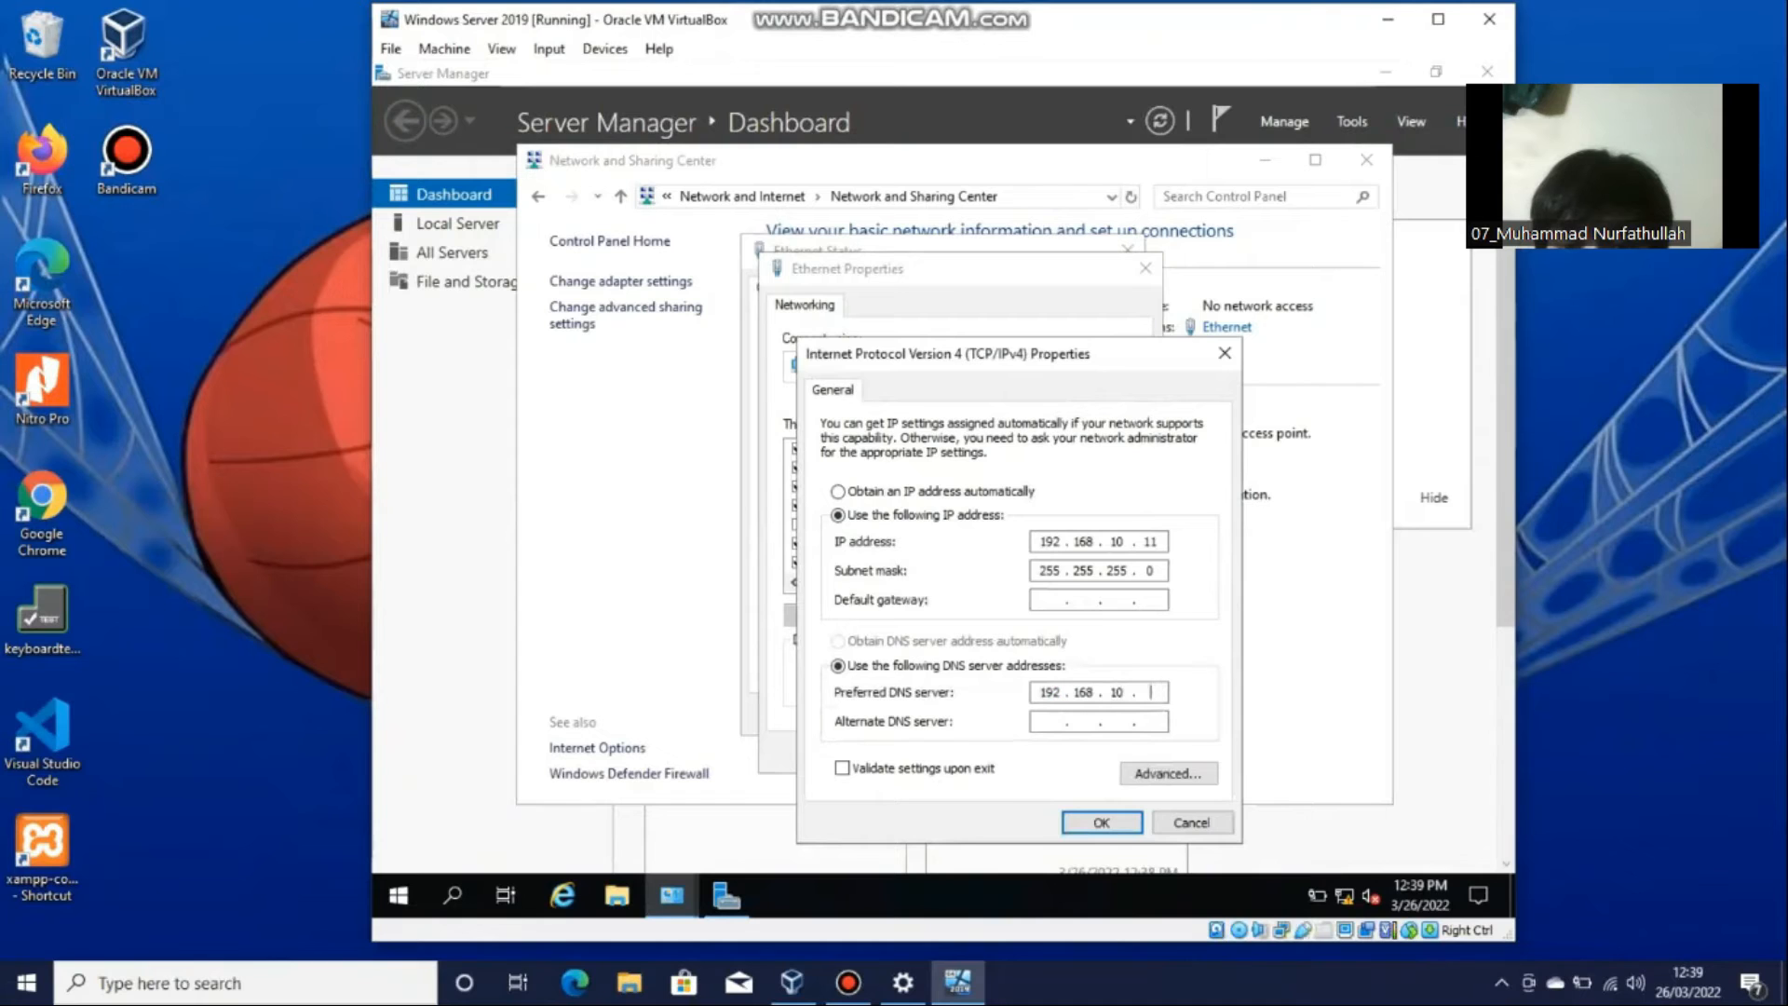
{"action": "left_click", "coordinate": [1051, 600]}
{"action": "type", "text": "192 . 168 . 10 . 11"}
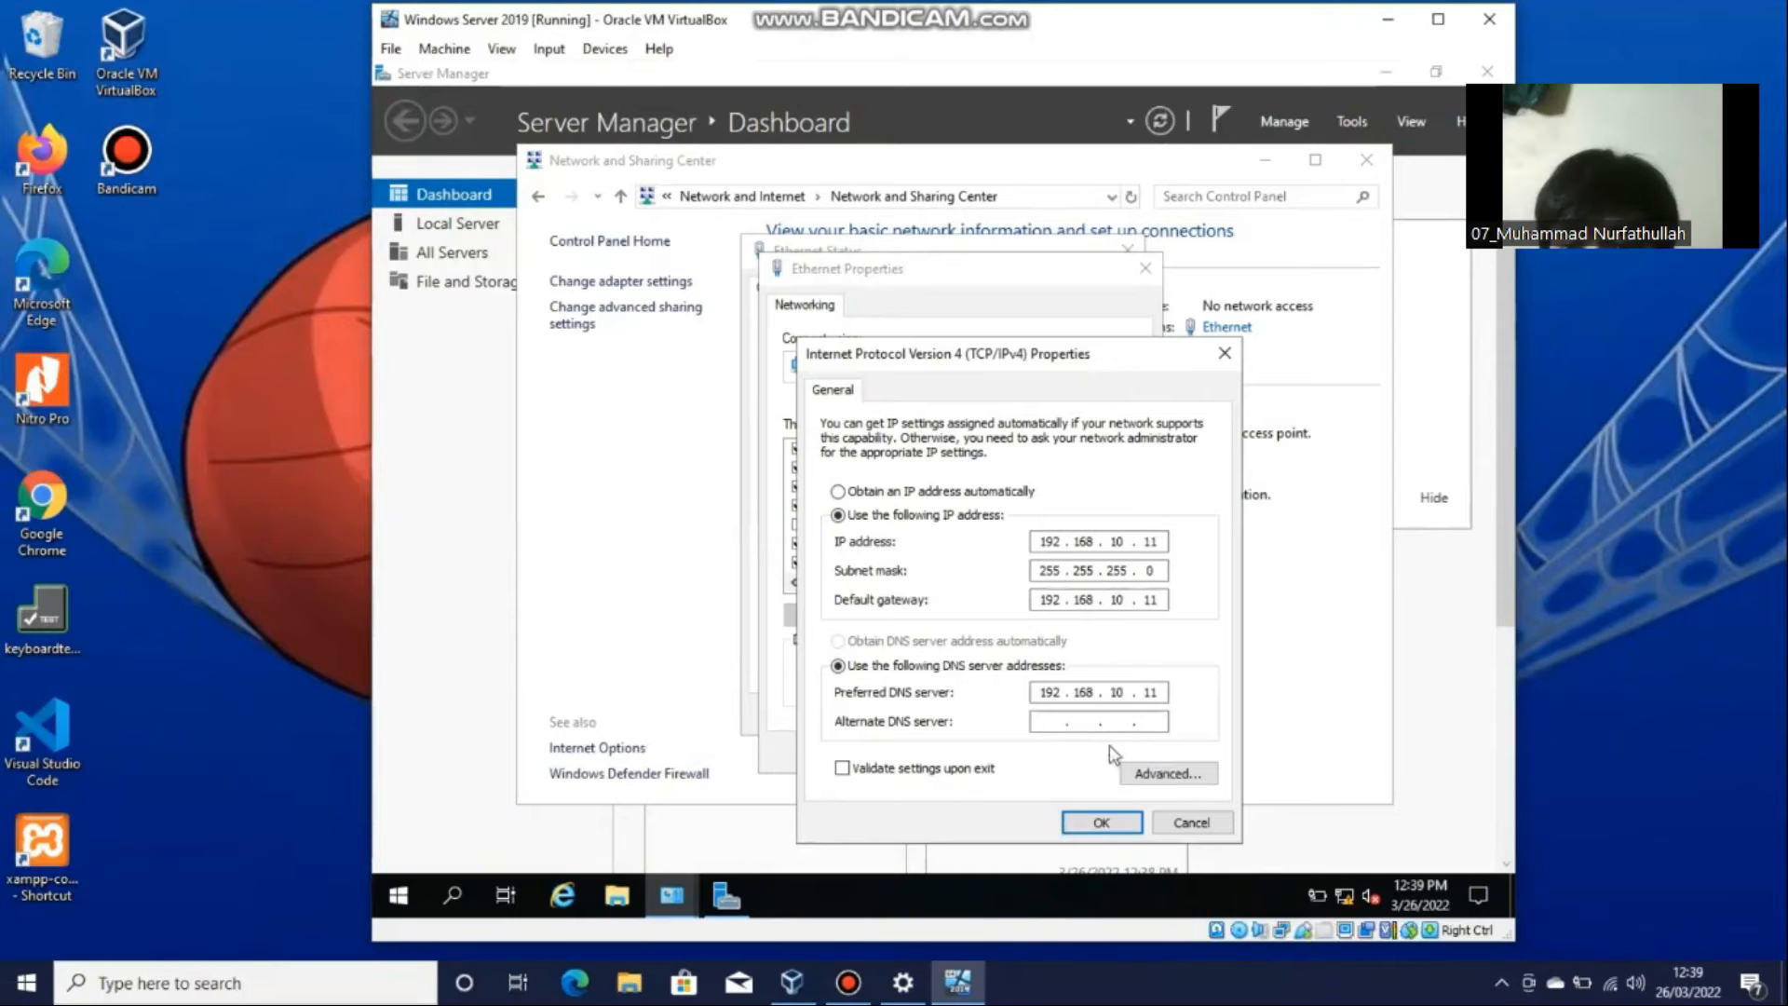
{"action": "left_click", "coordinate": [1102, 823]}
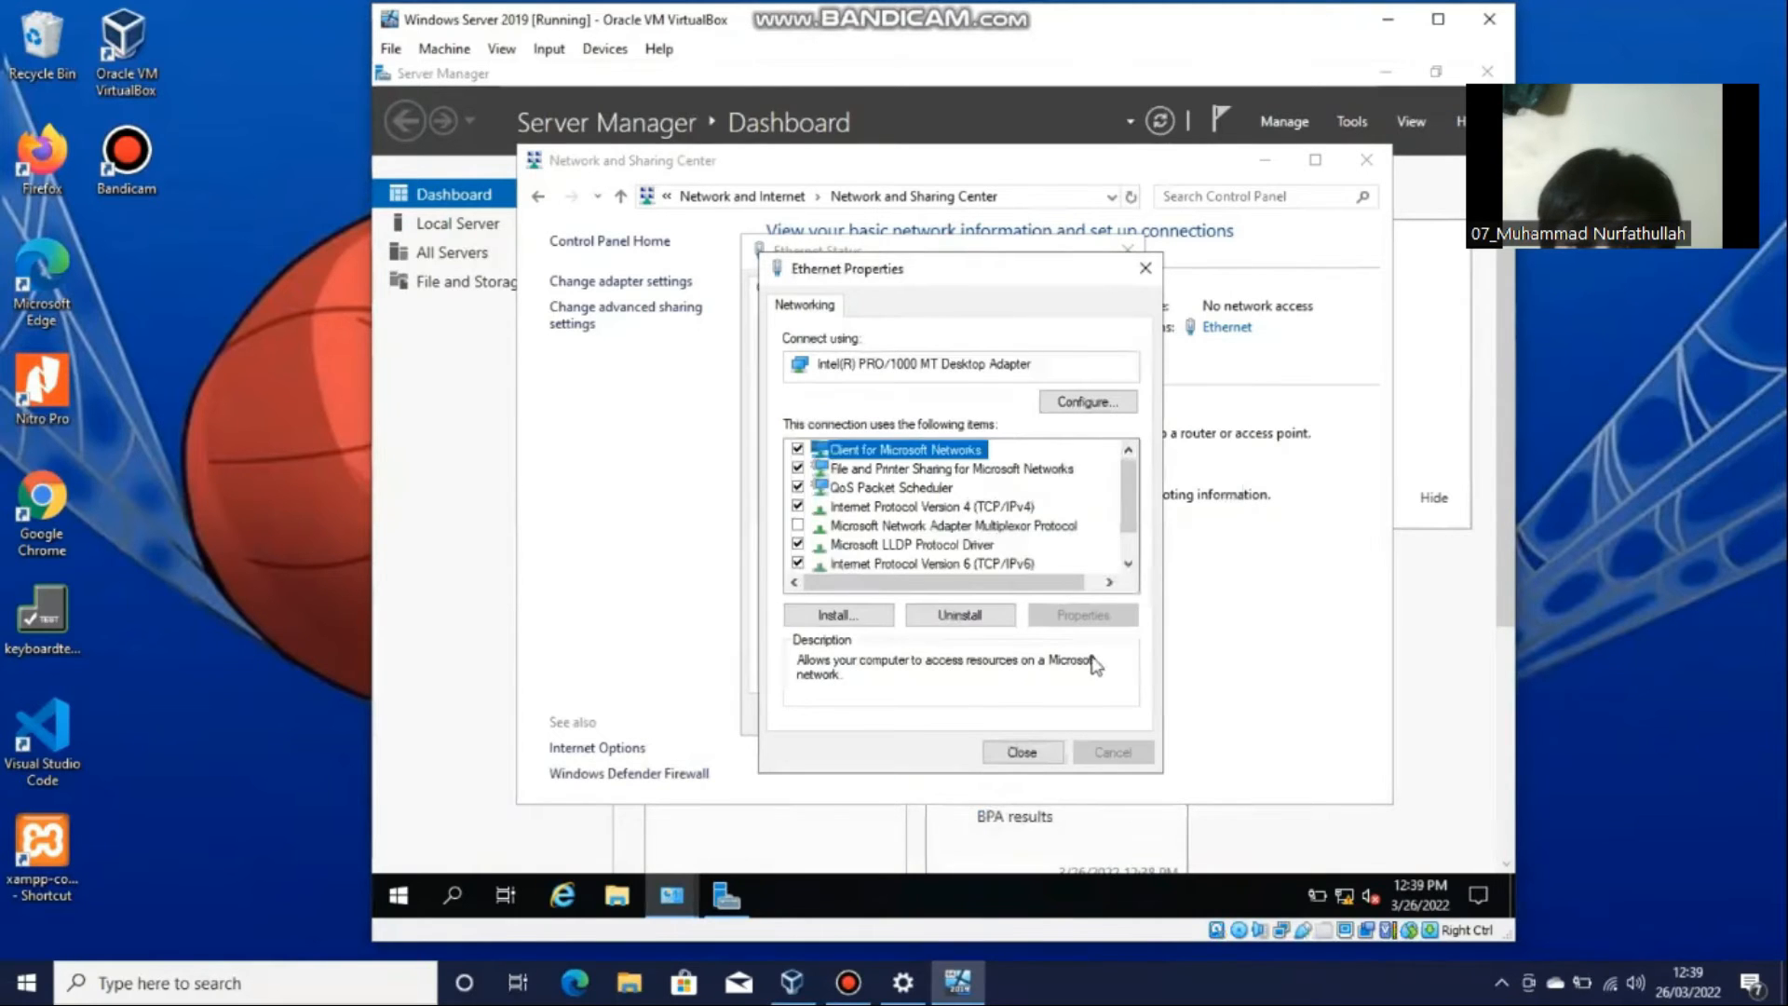
{"action": "left_click", "coordinate": [1036, 755]}
{"action": "left_click", "coordinate": [1071, 719]}
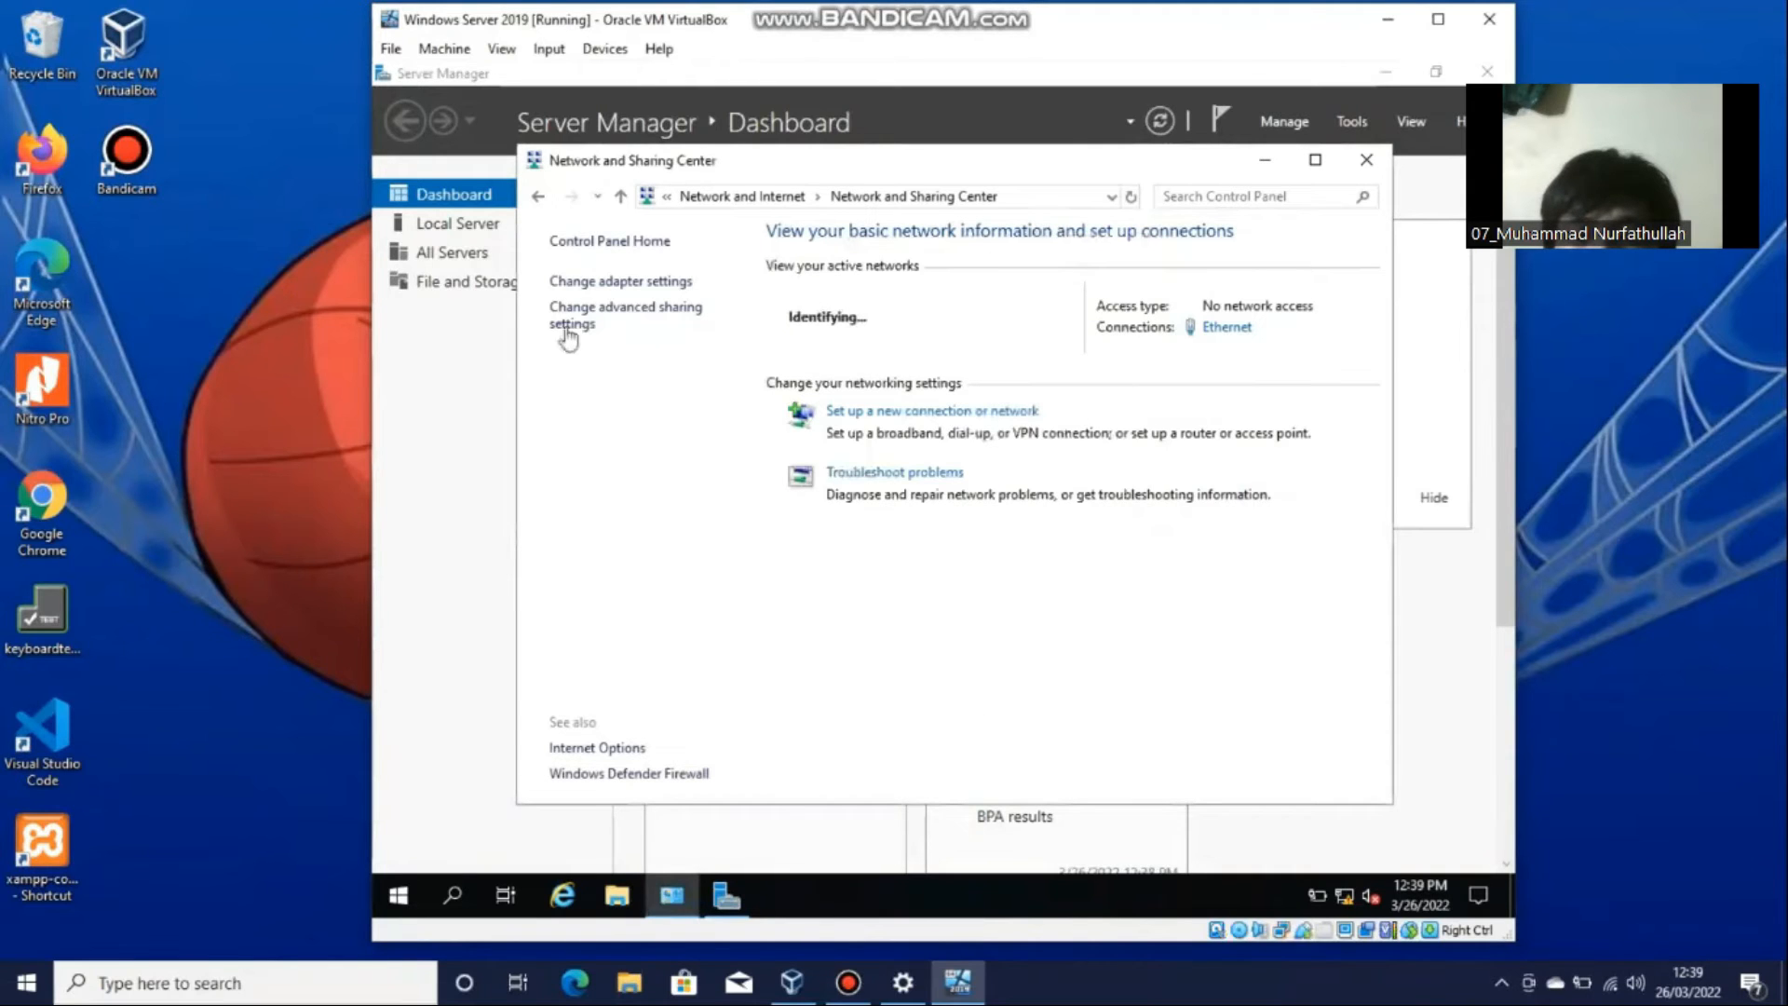
Turn off Windows Defender Firewall for both private and public networks, and close the Control Panel.
{"action": "left_click", "coordinate": [537, 196]}
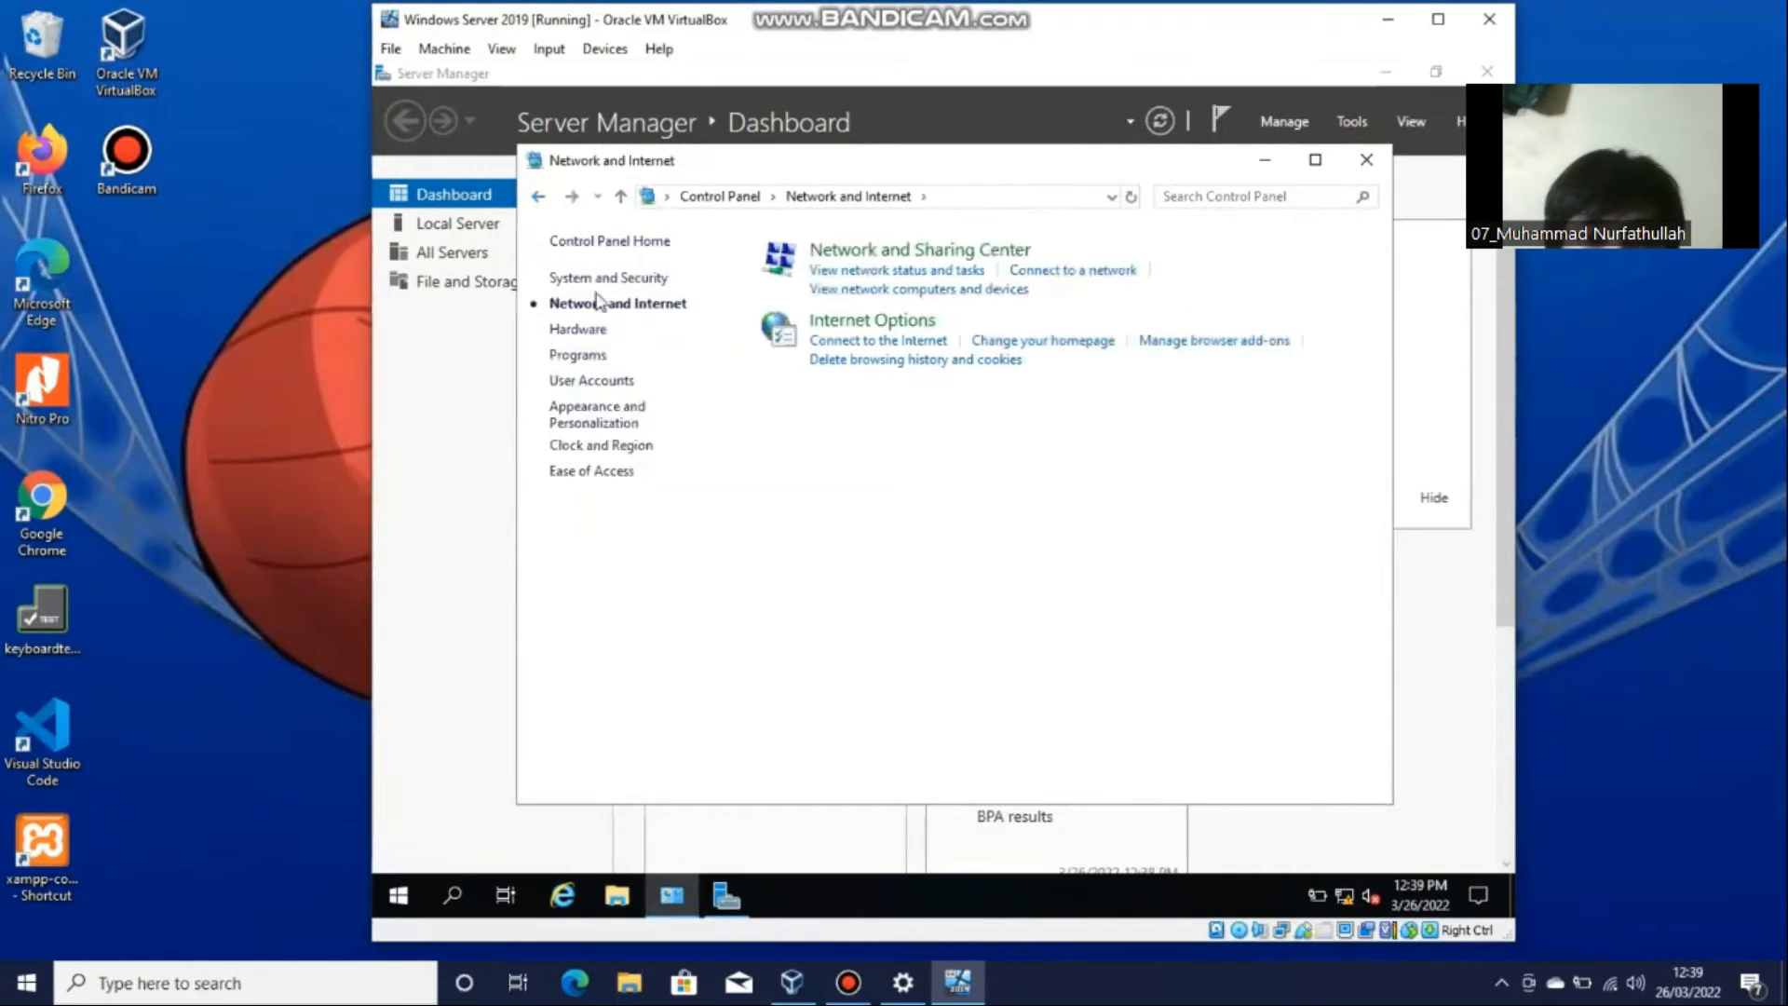
{"action": "left_click", "coordinate": [538, 196]}
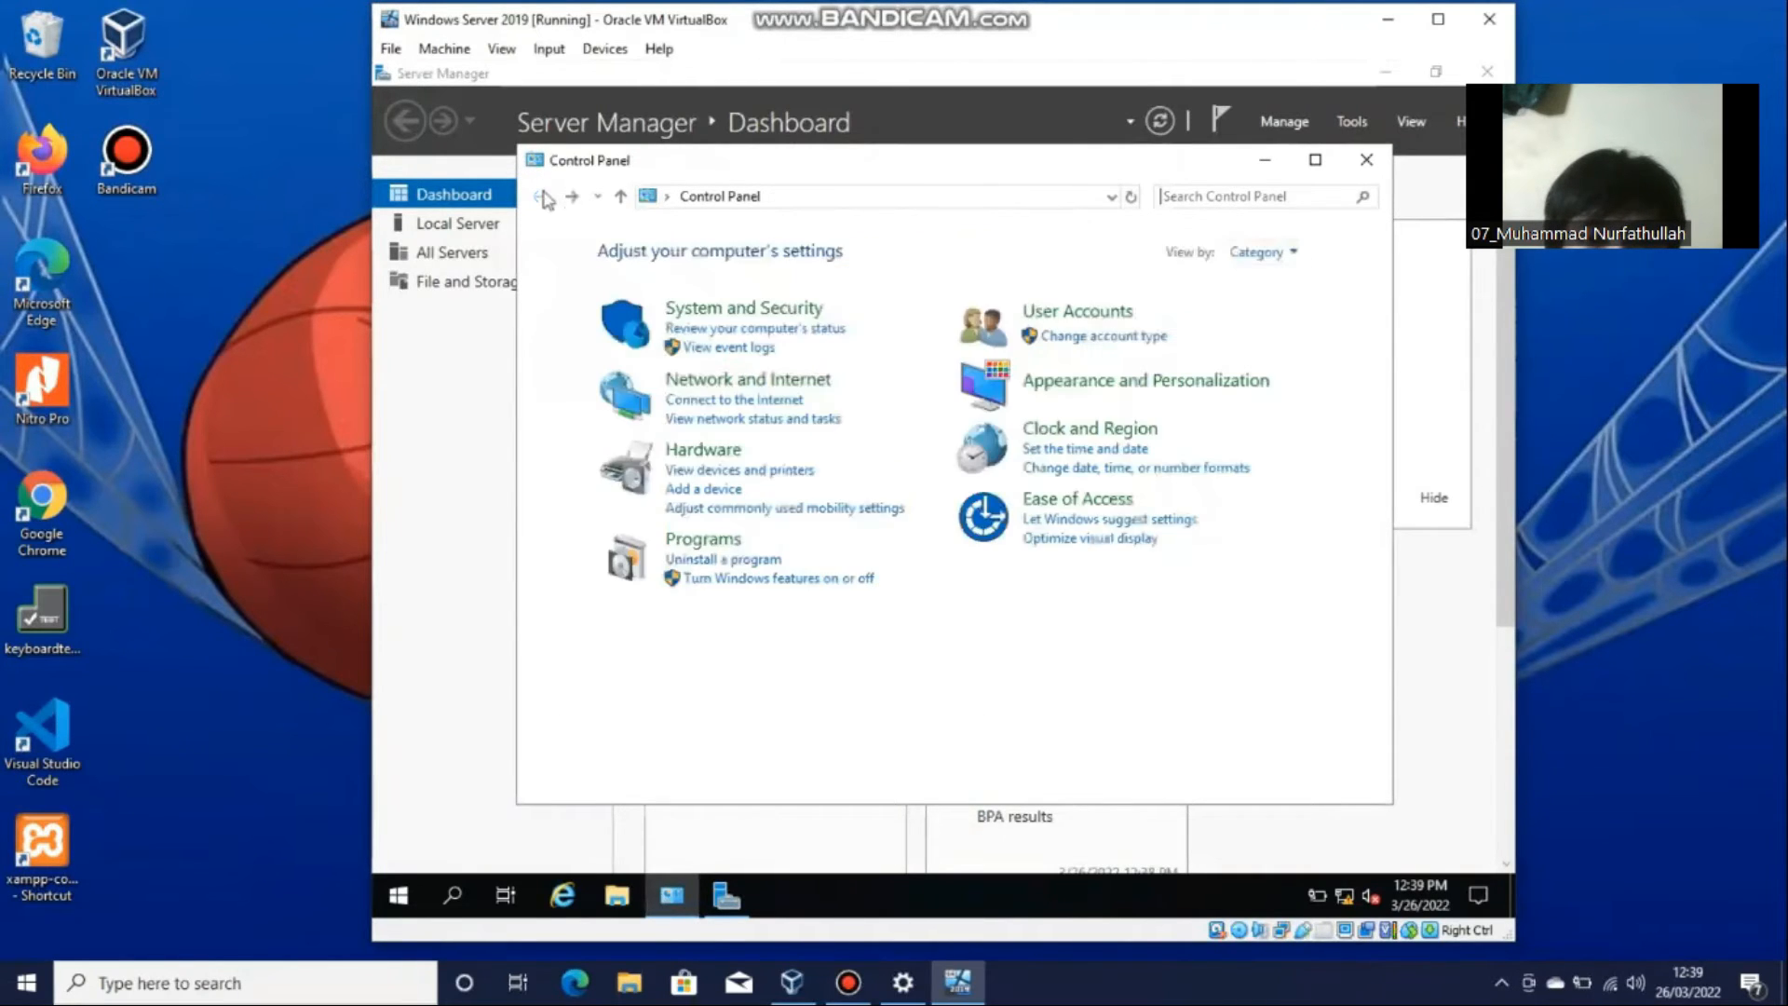
{"action": "left_click", "coordinate": [669, 319]}
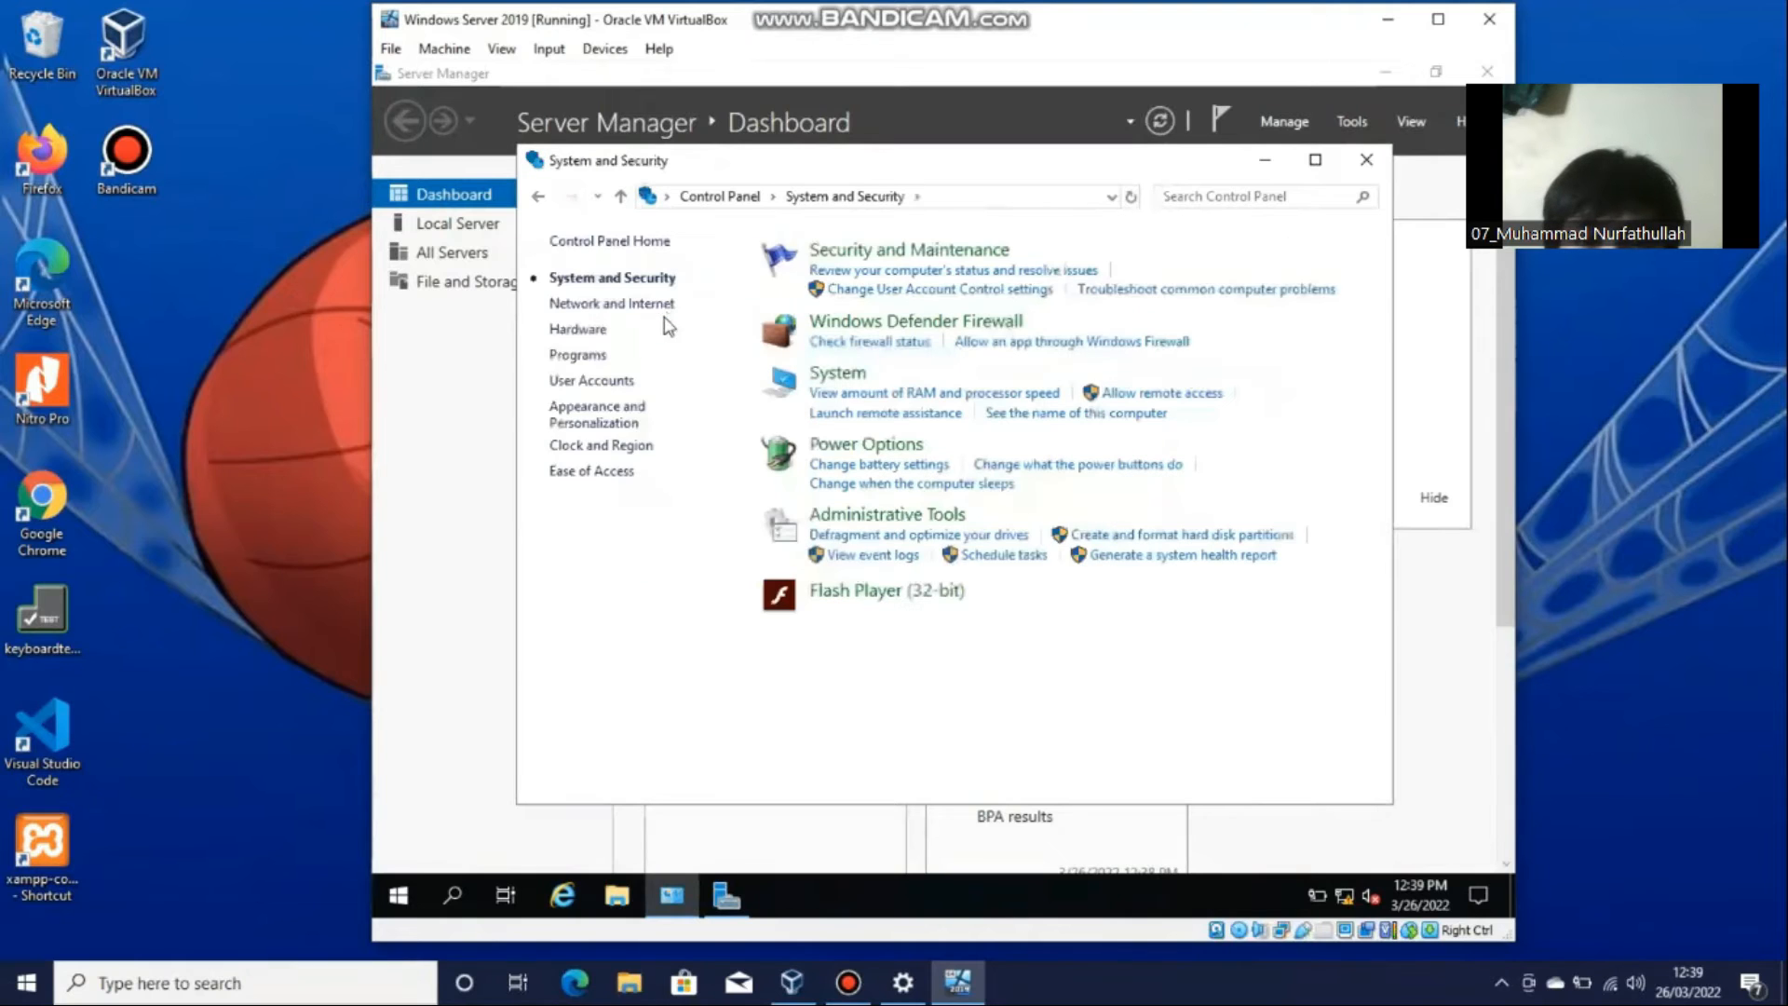
{"action": "left_click", "coordinate": [959, 326]}
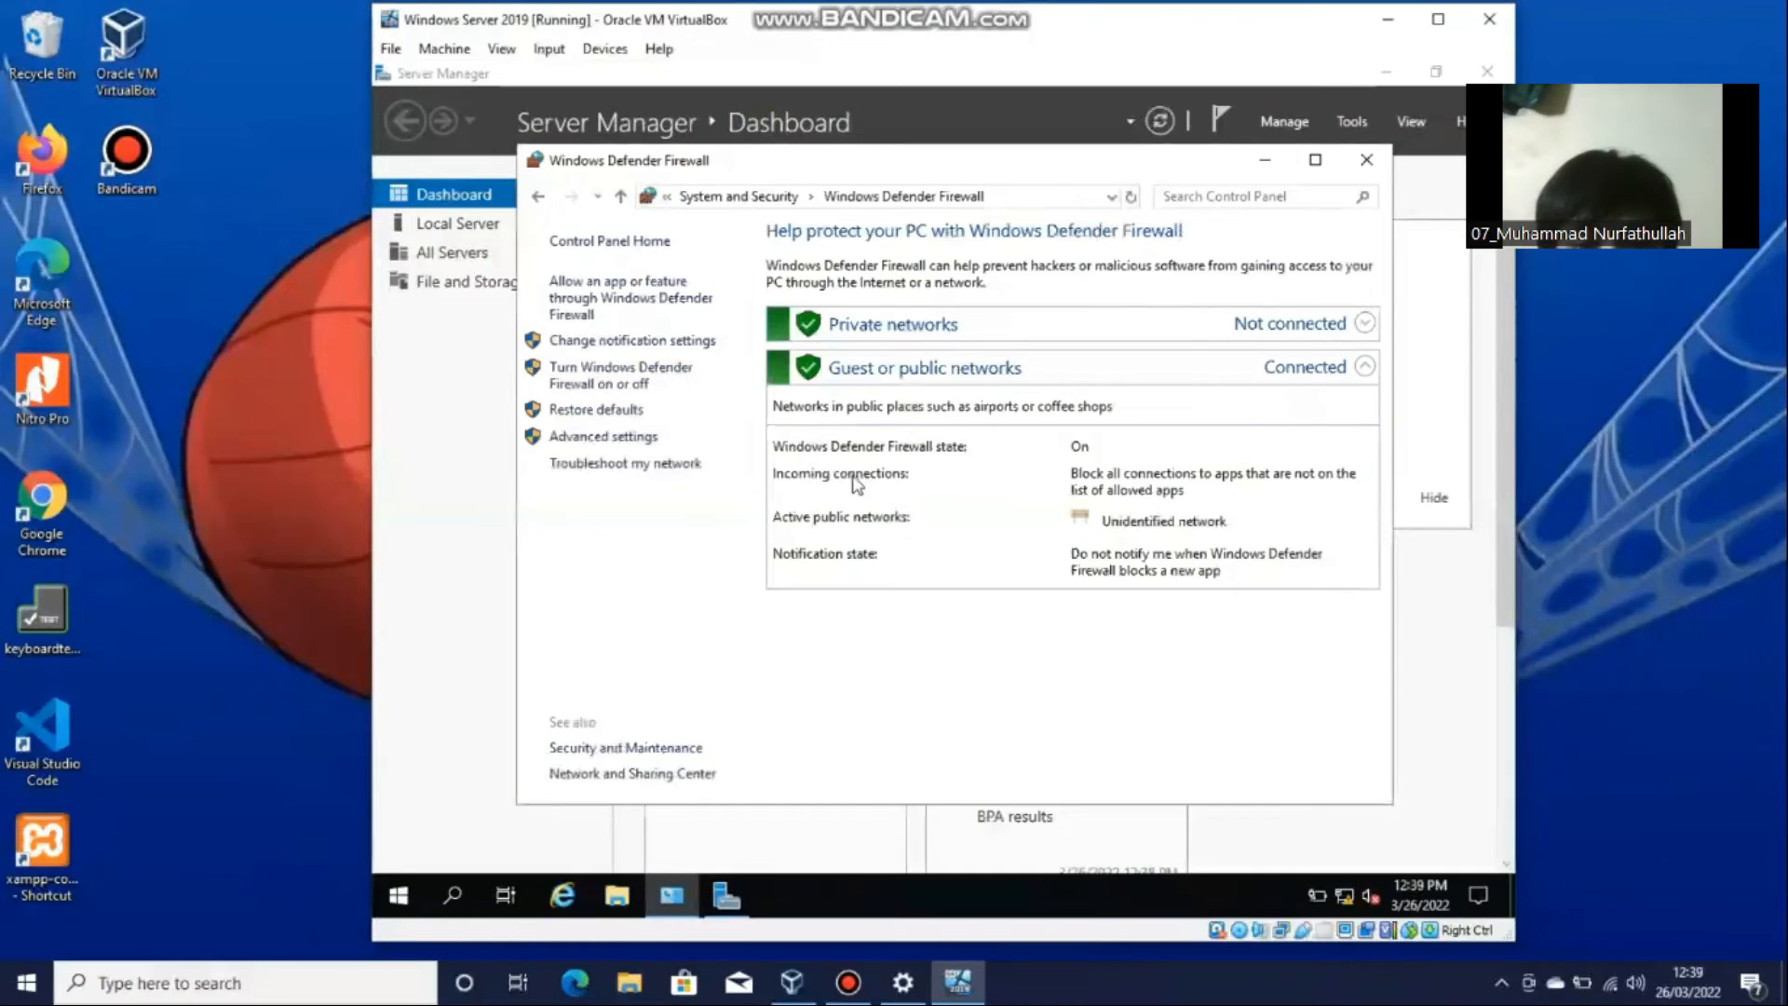
{"action": "left_click", "coordinate": [585, 374]}
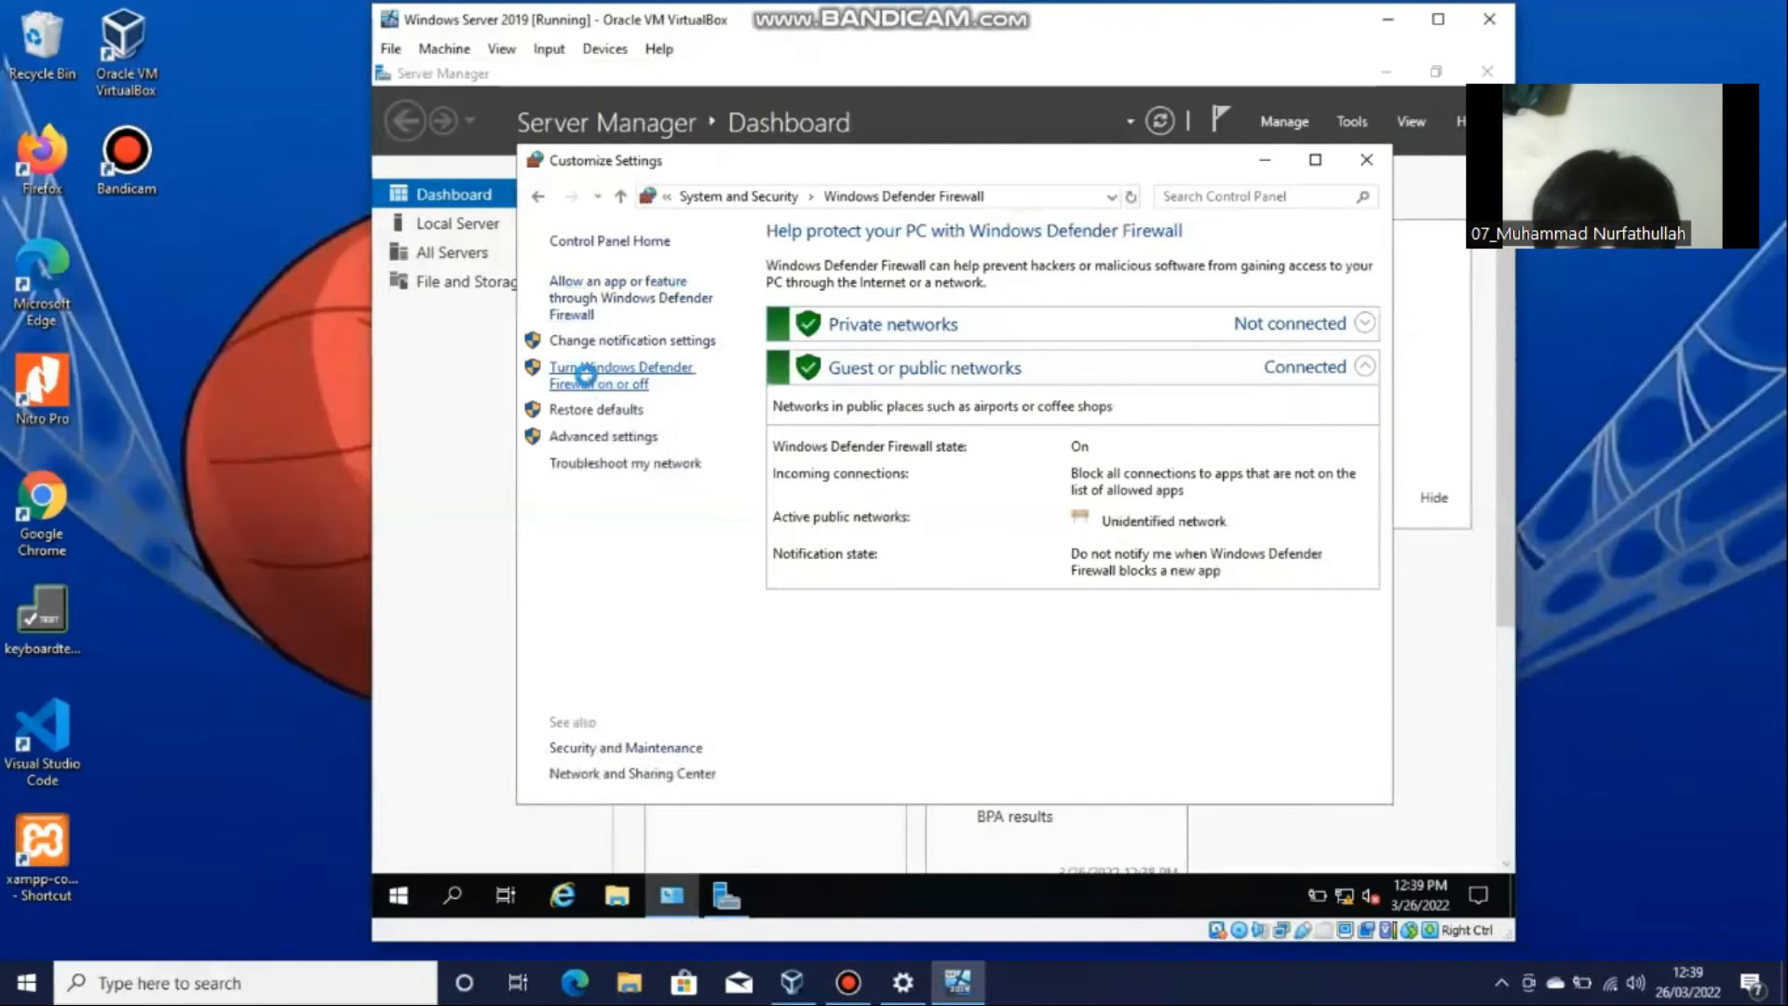
{"action": "left_click", "coordinate": [719, 407]}
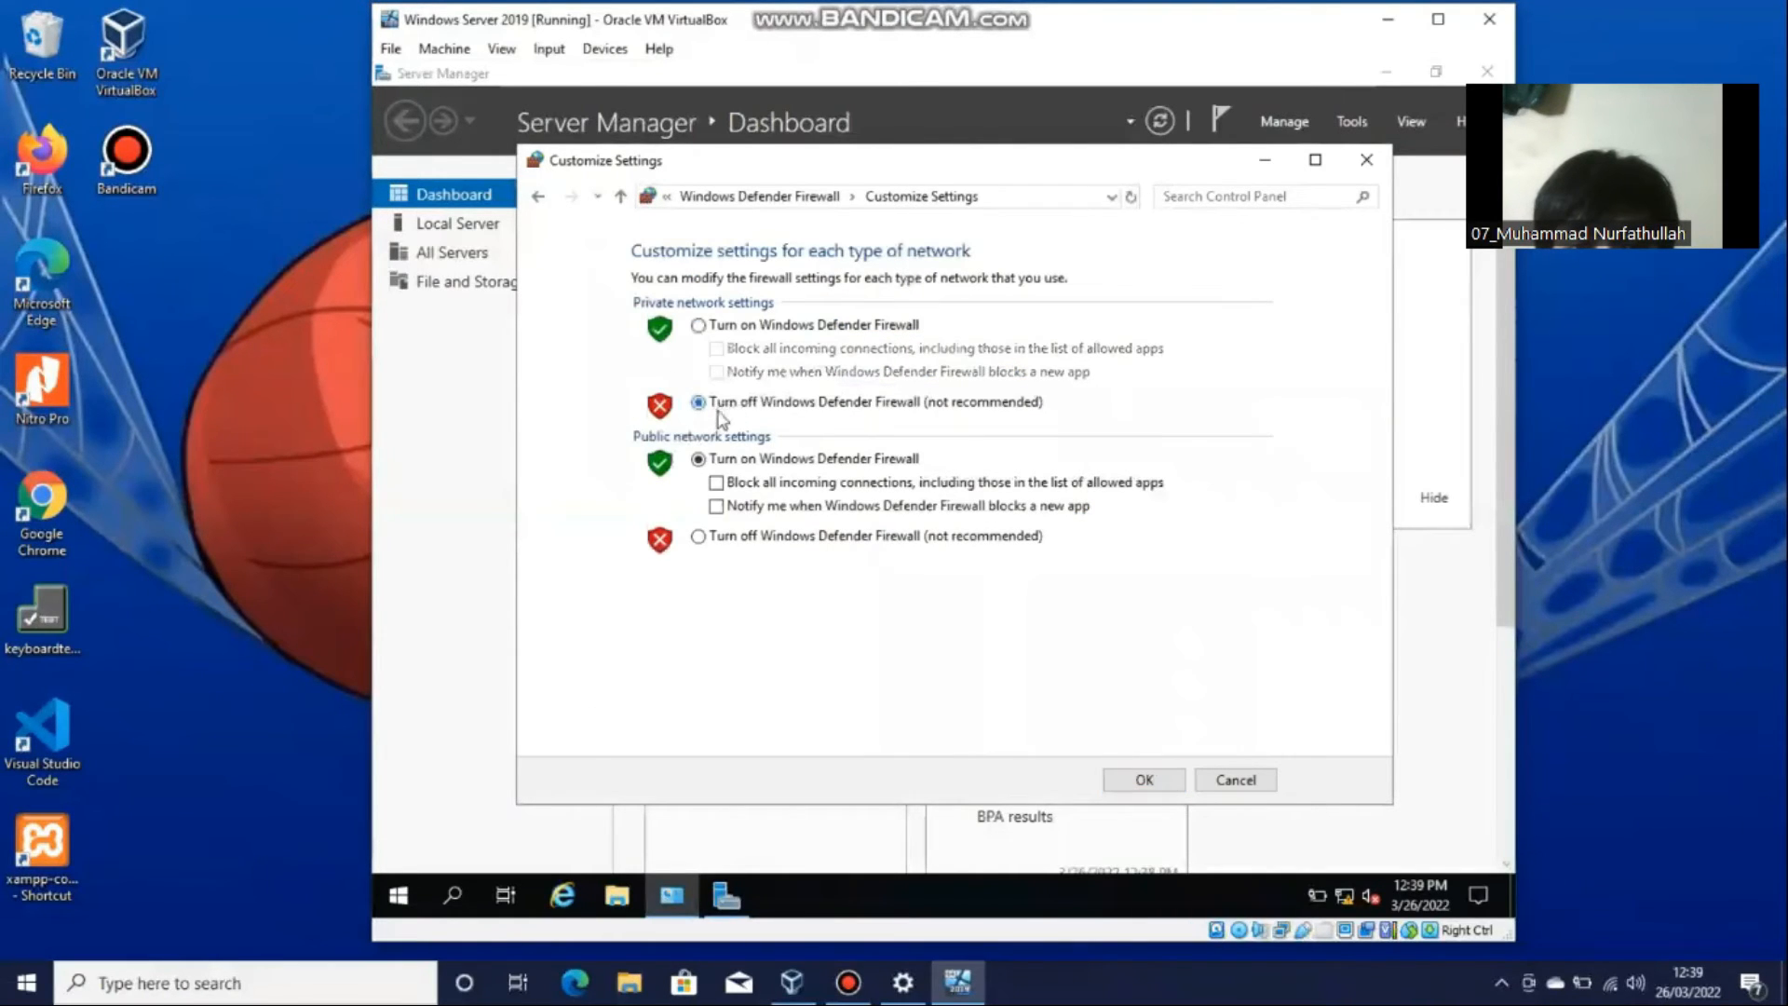
{"action": "left_click", "coordinate": [700, 537]}
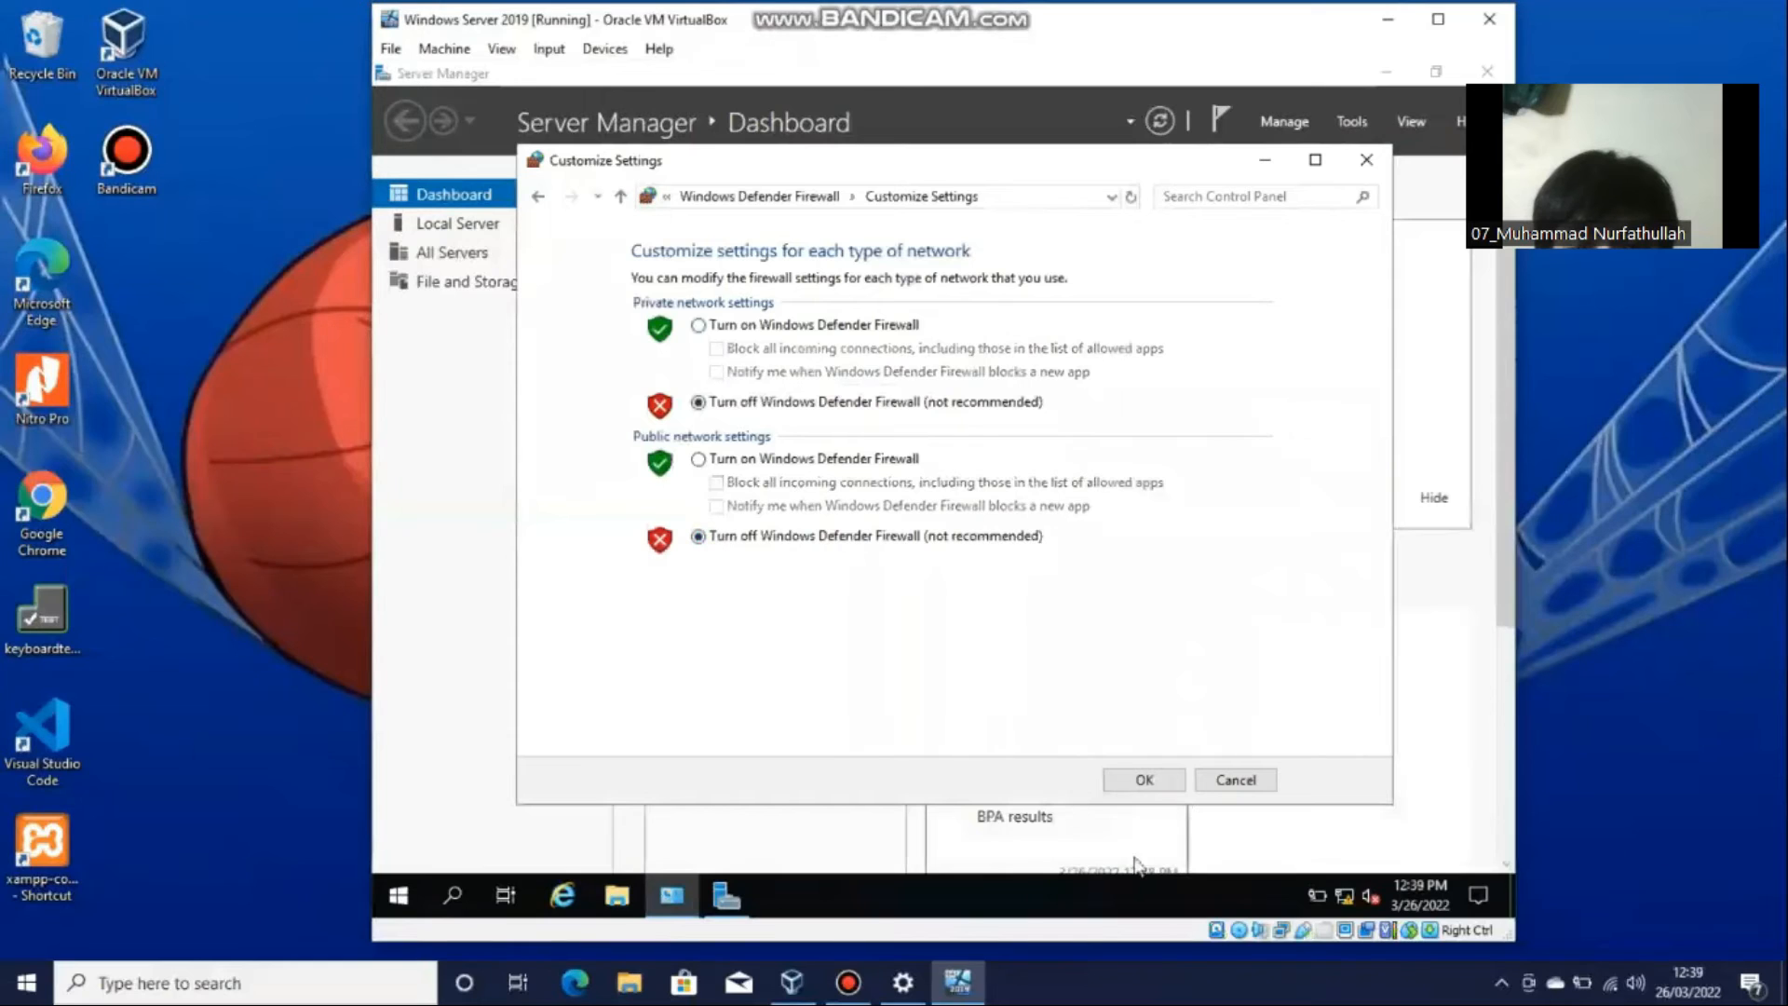
{"action": "left_click", "coordinate": [1155, 781]}
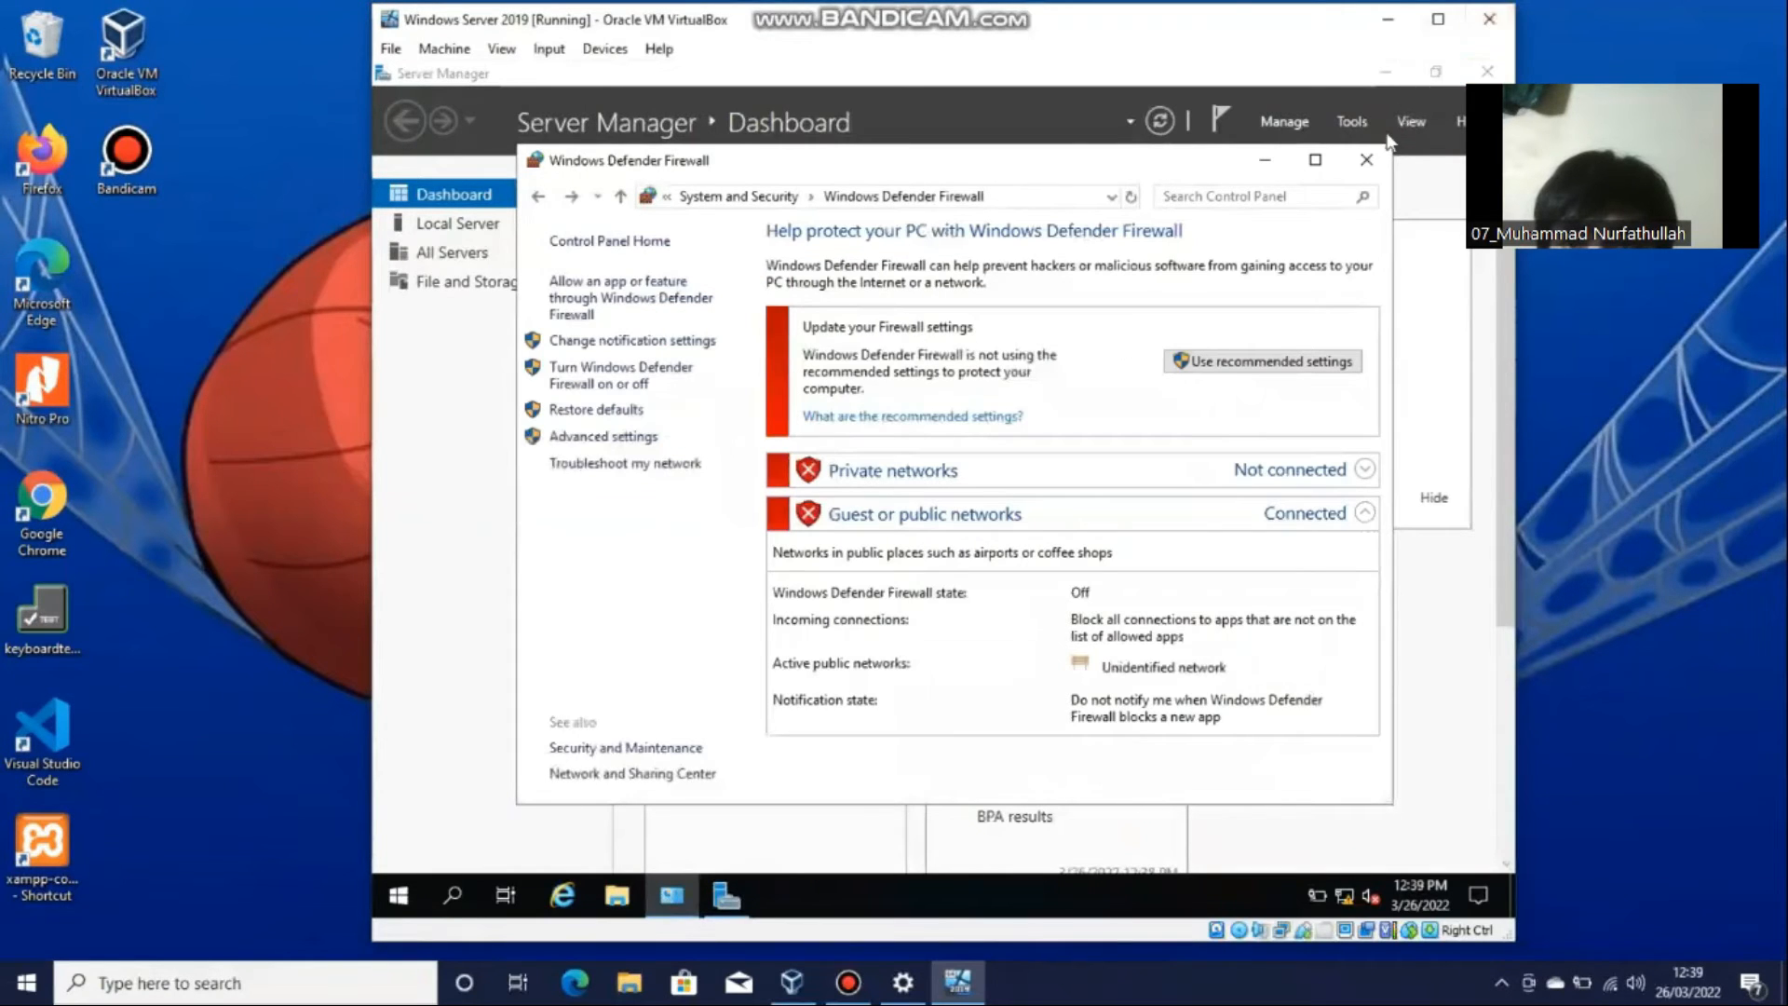
{"action": "left_click", "coordinate": [1366, 160]}
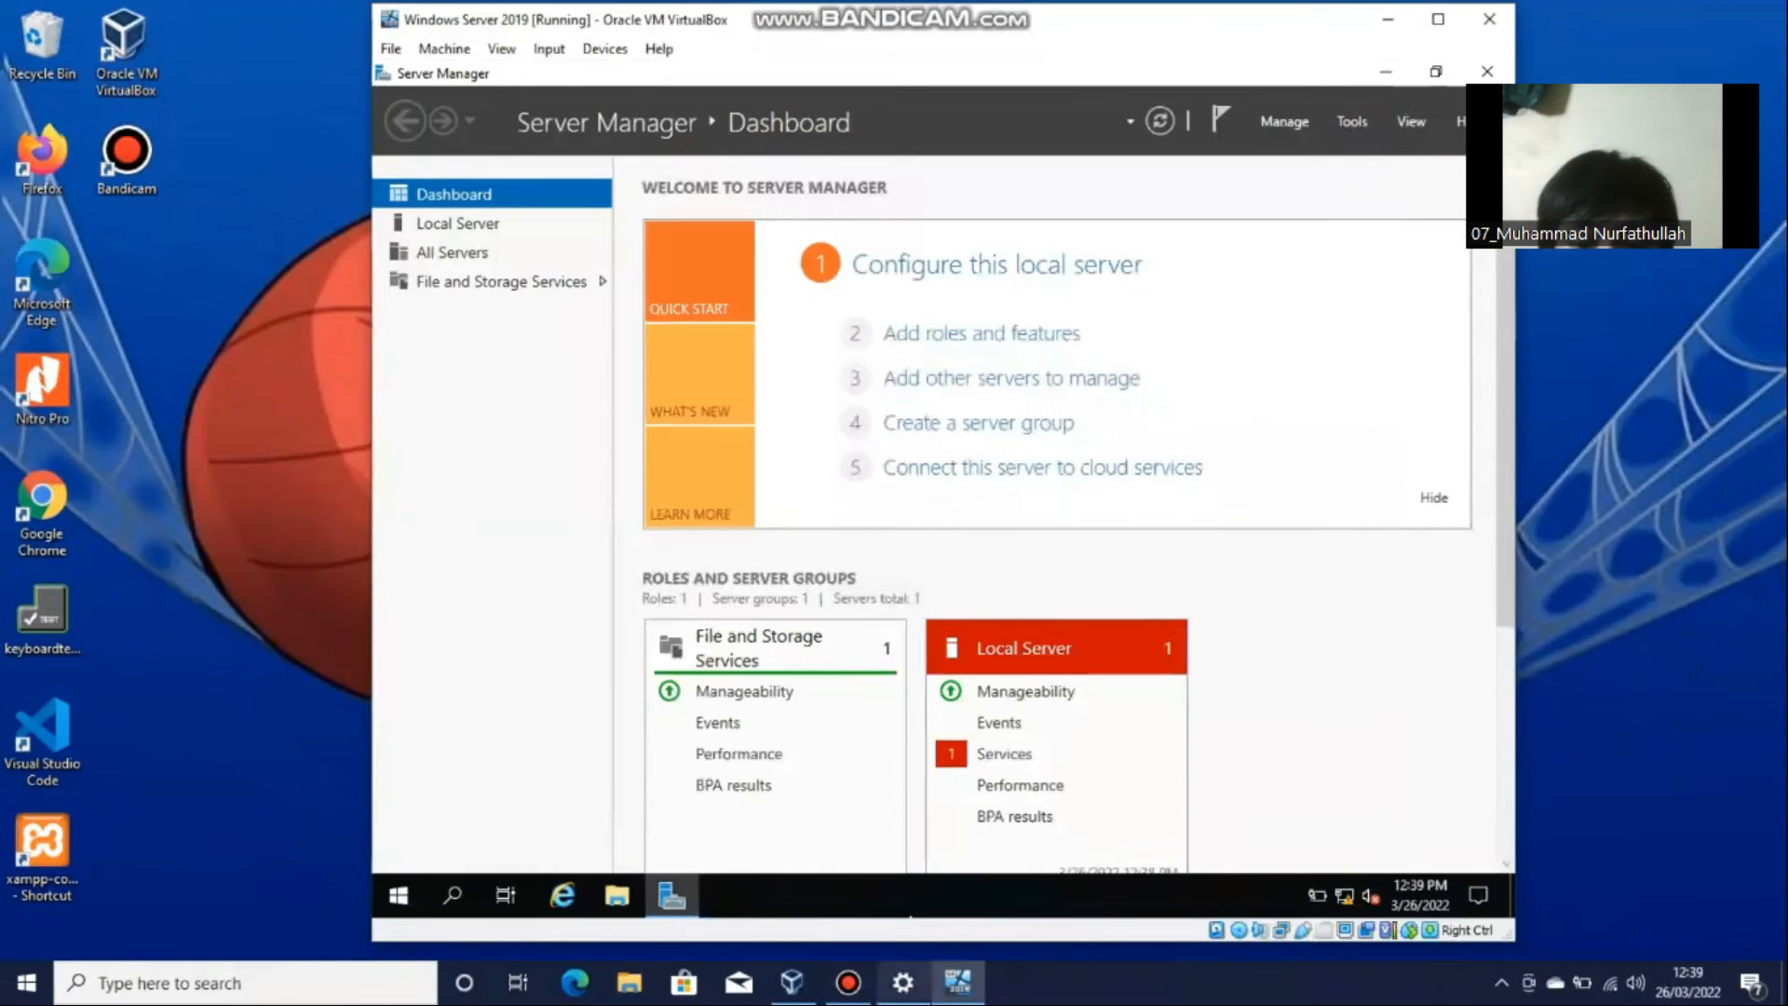
Switch to the host computer's Settings, open the network adapter options under Network & Internet, and close Settings.
{"action": "left_click", "coordinate": [903, 982]}
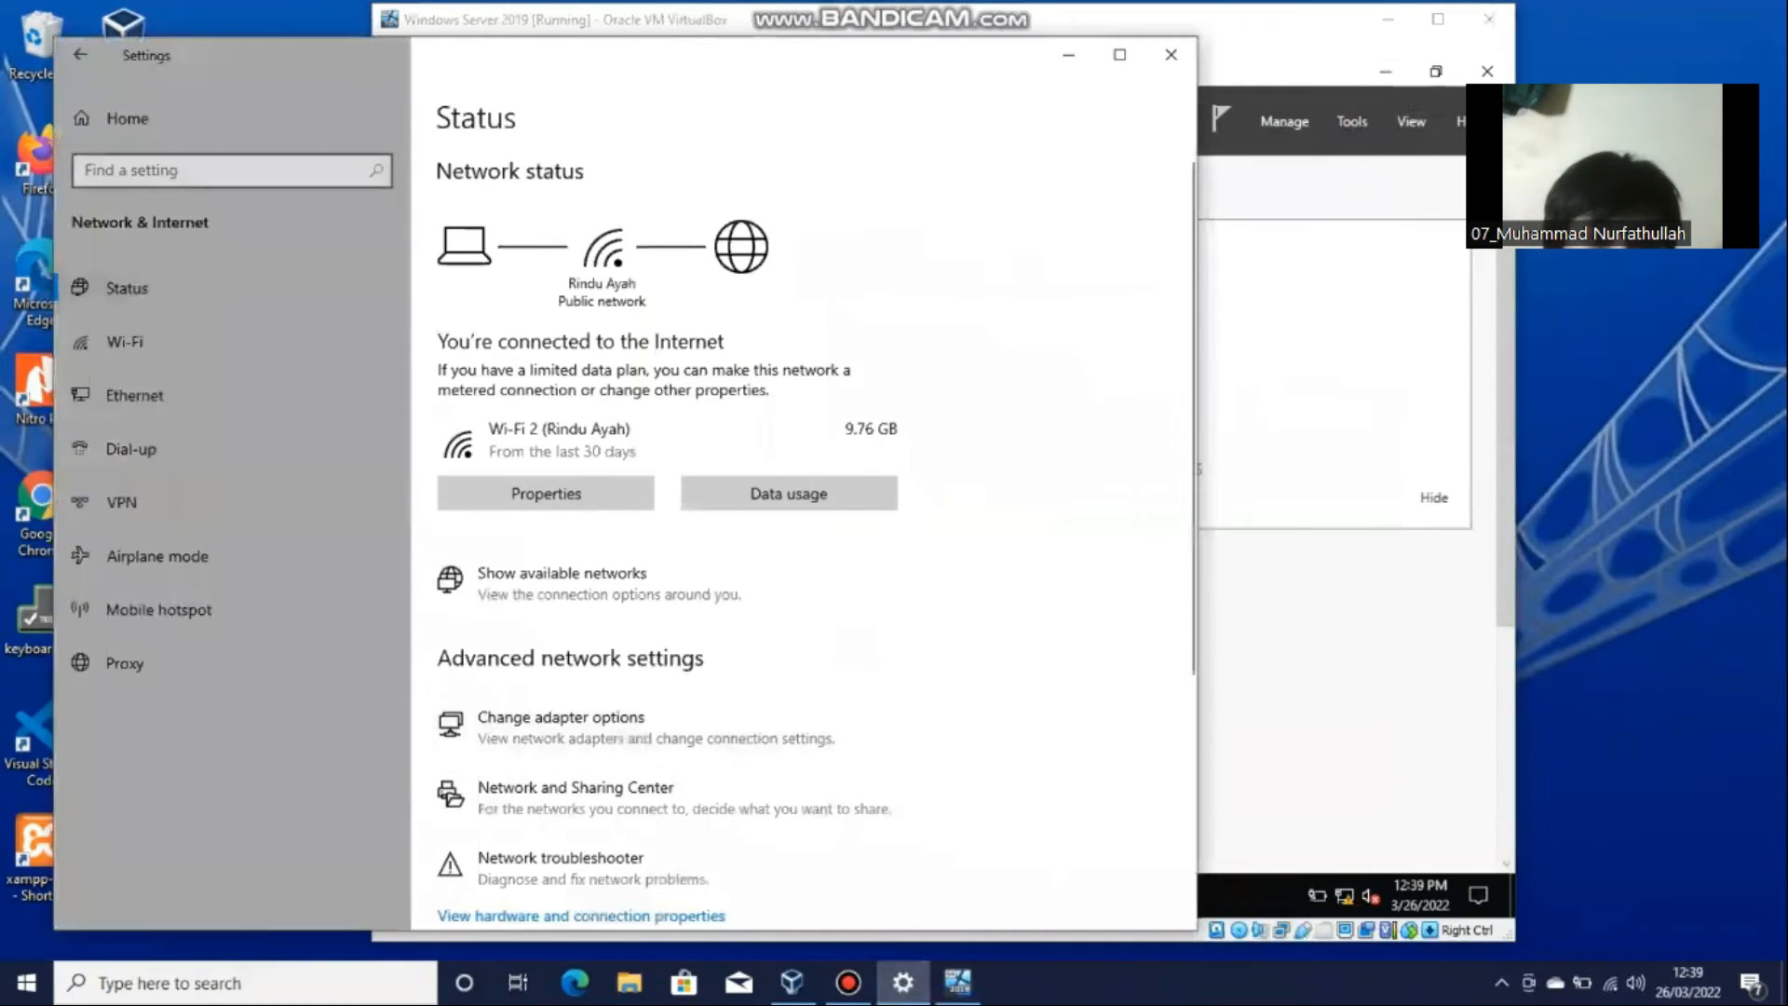
{"action": "left_click", "coordinate": [80, 54]}
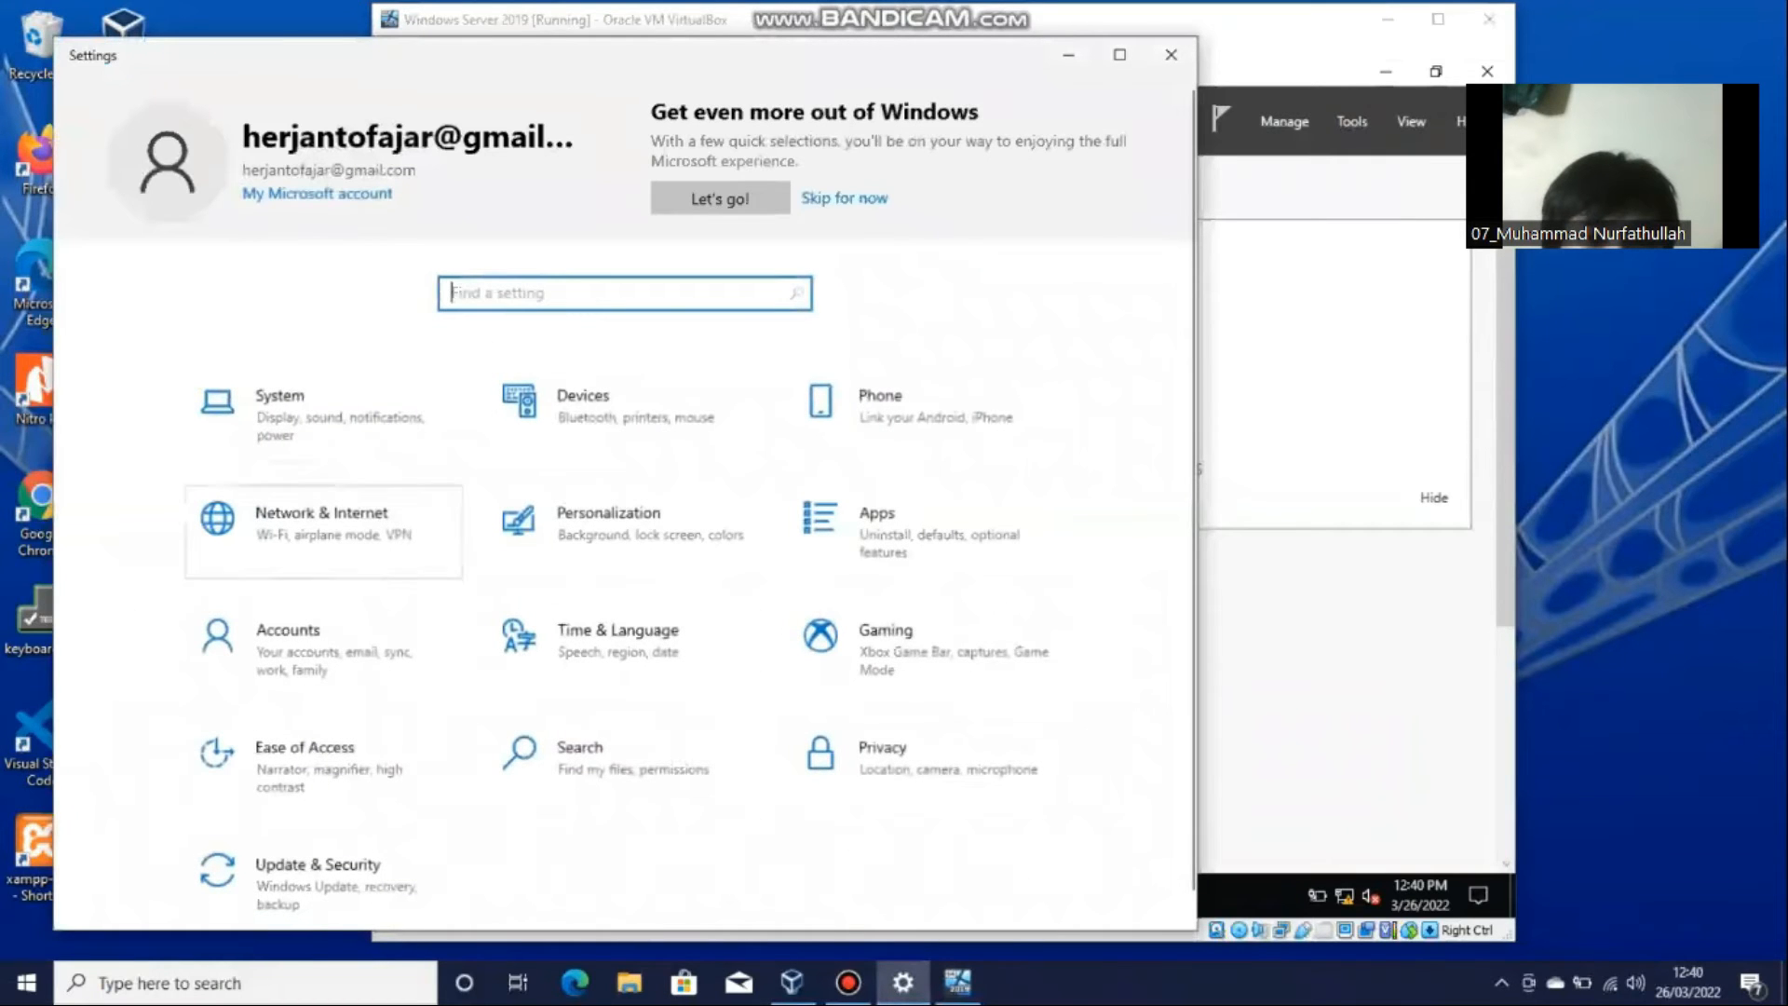
{"action": "left_click", "coordinate": [321, 531]}
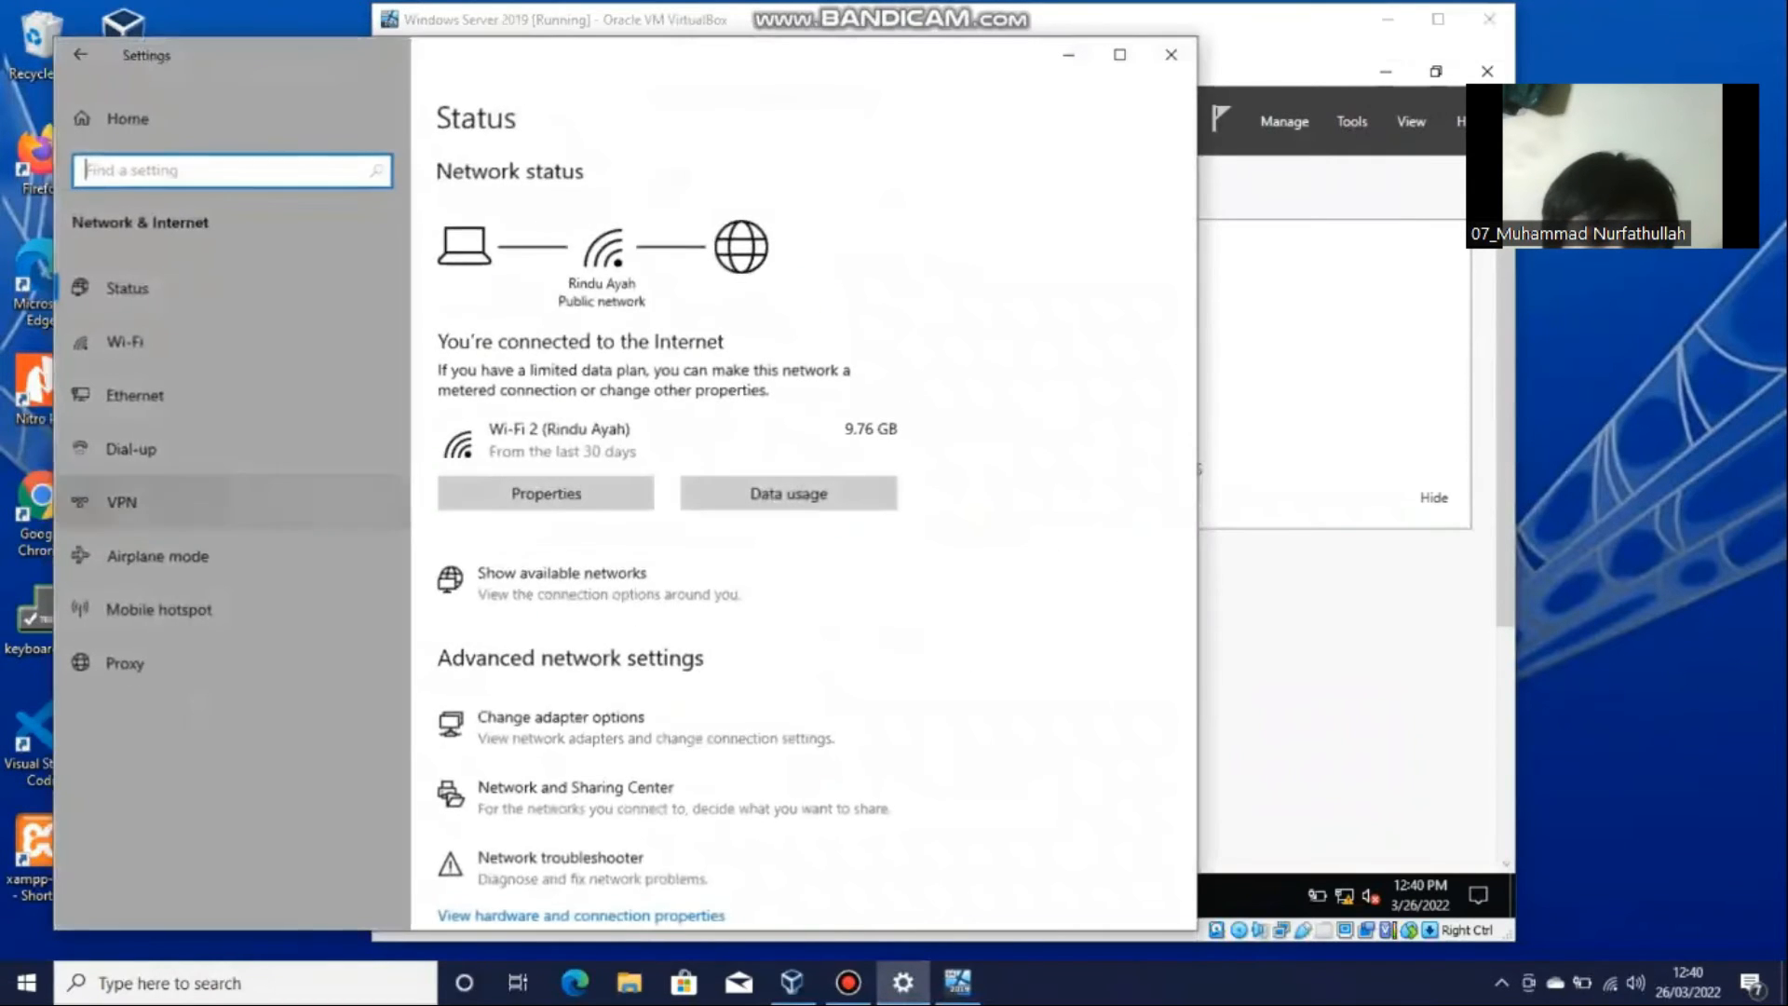
{"action": "left_click", "coordinate": [563, 726]}
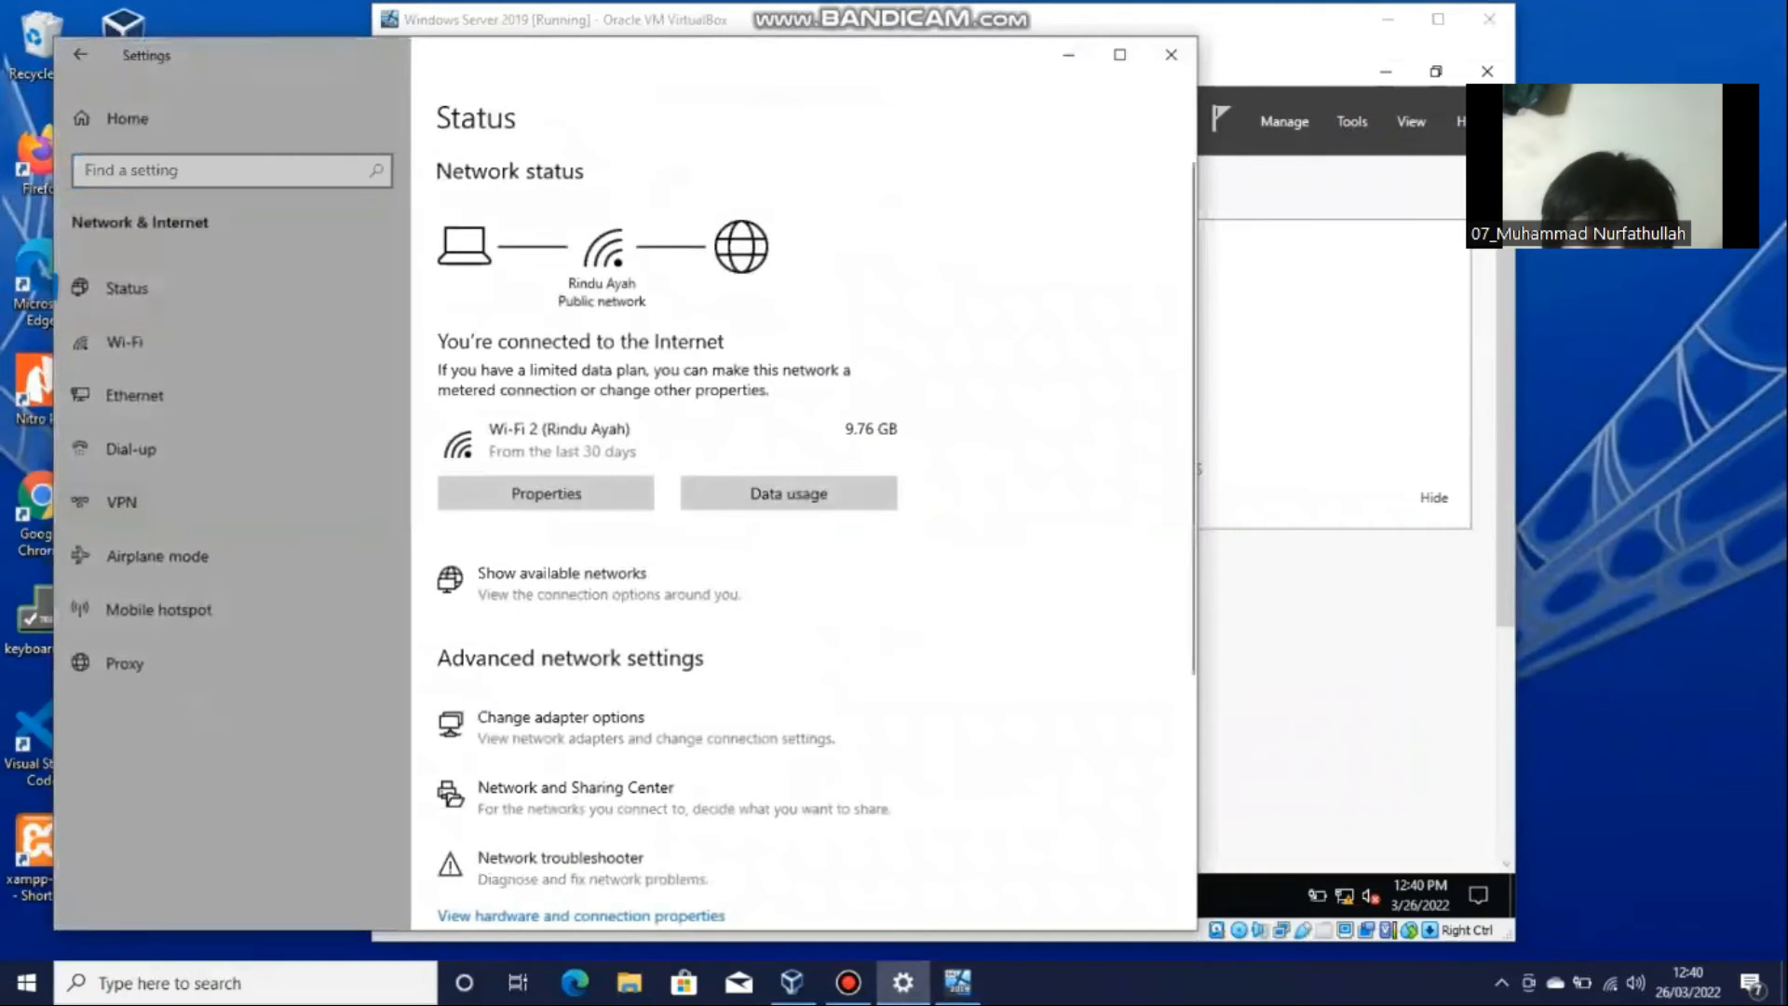
{"action": "left_click", "coordinate": [1170, 56]}
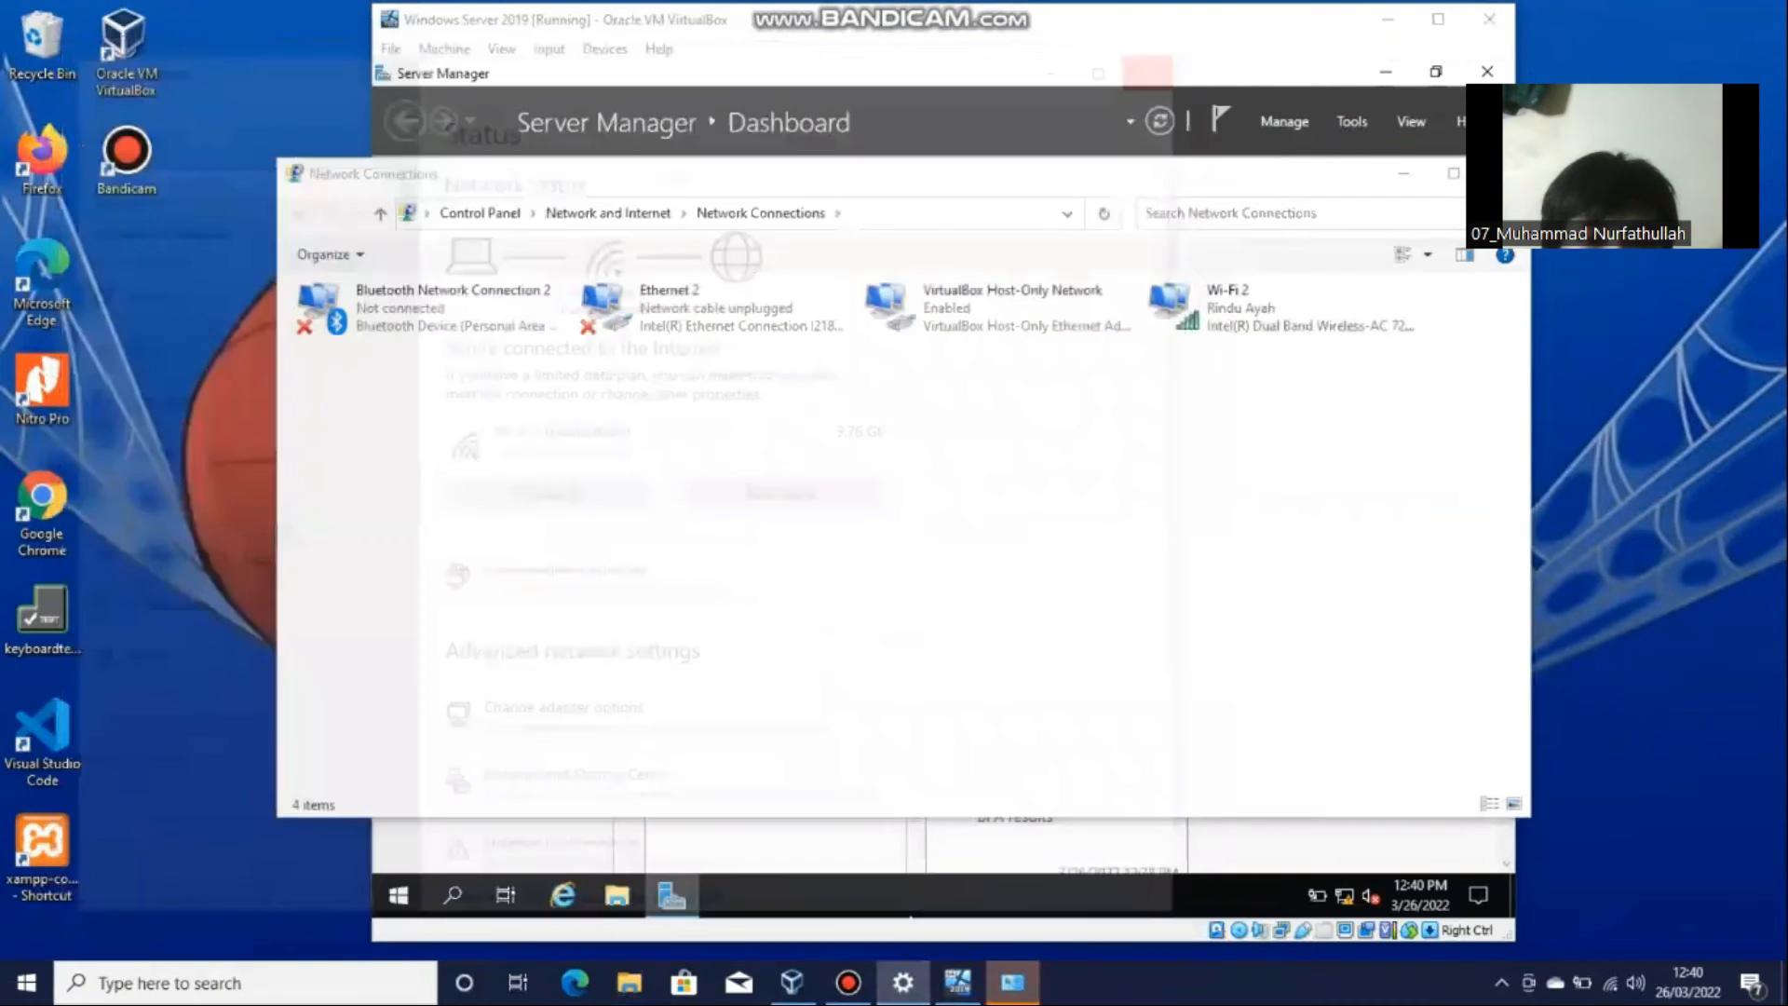
Open the IPv4 properties of the host's VirtualBox Host-Only Network adapter.
{"action": "left_click", "coordinate": [999, 309]}
{"action": "double_click", "coordinate": [998, 310]}
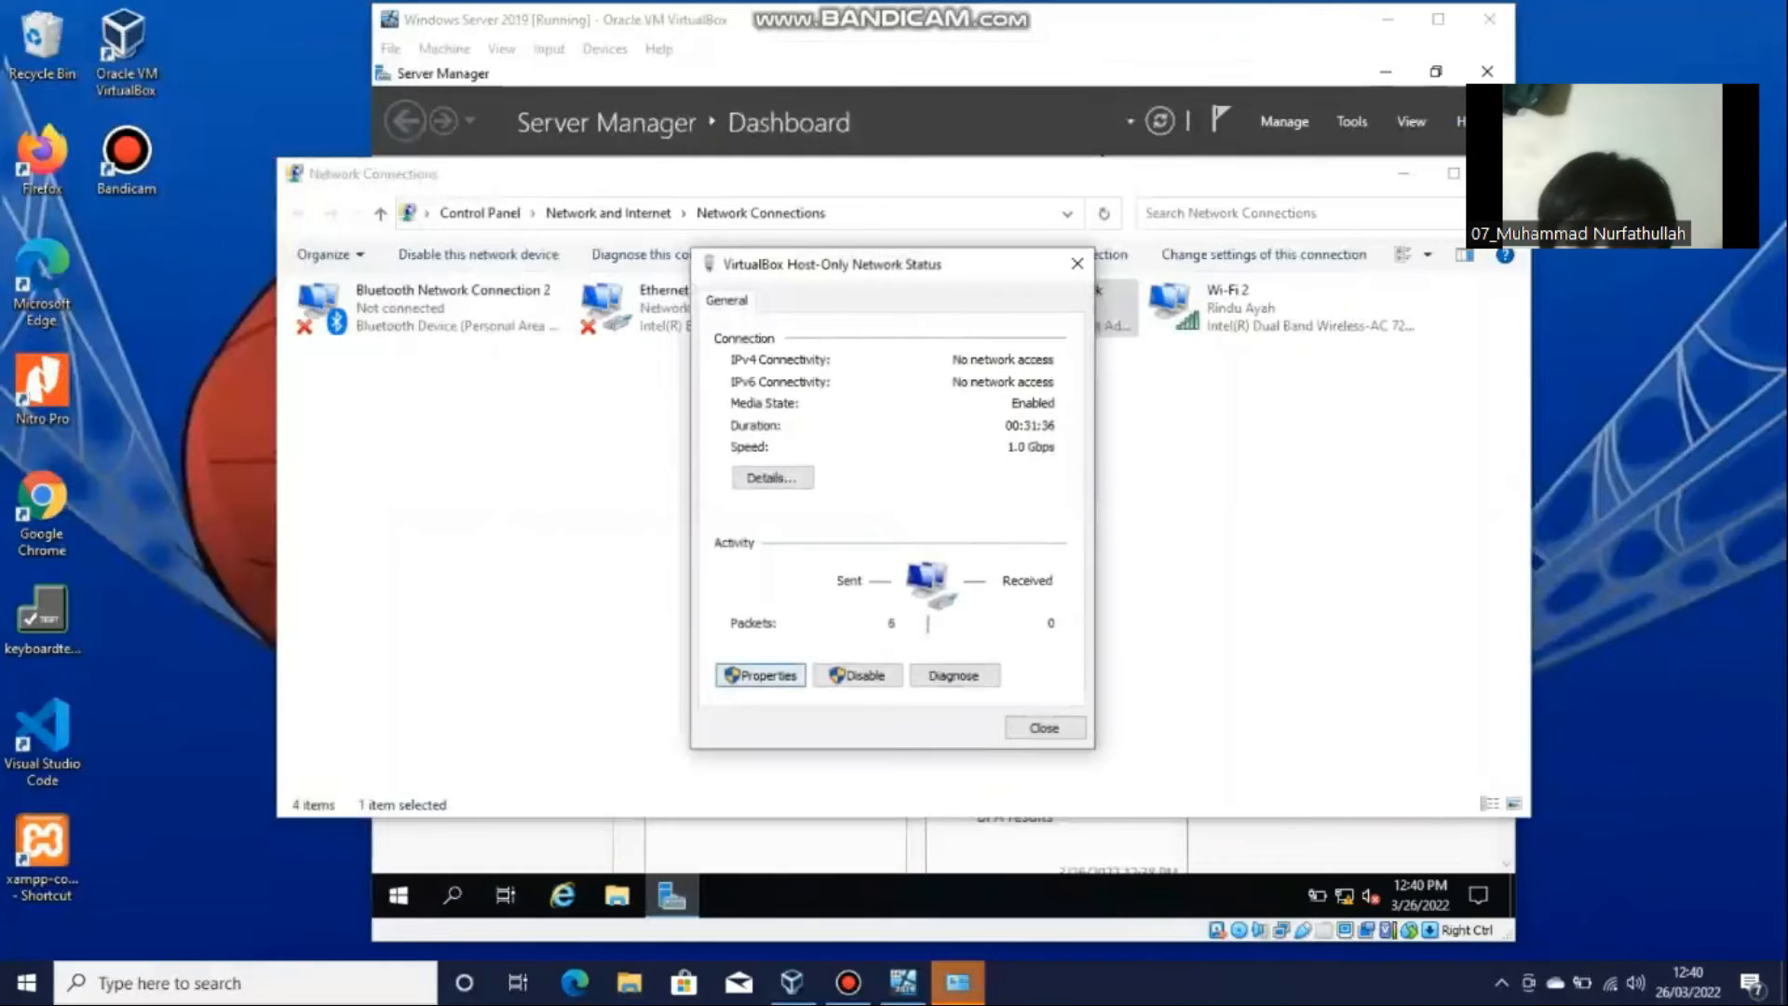
{"action": "left_click", "coordinate": [760, 675]}
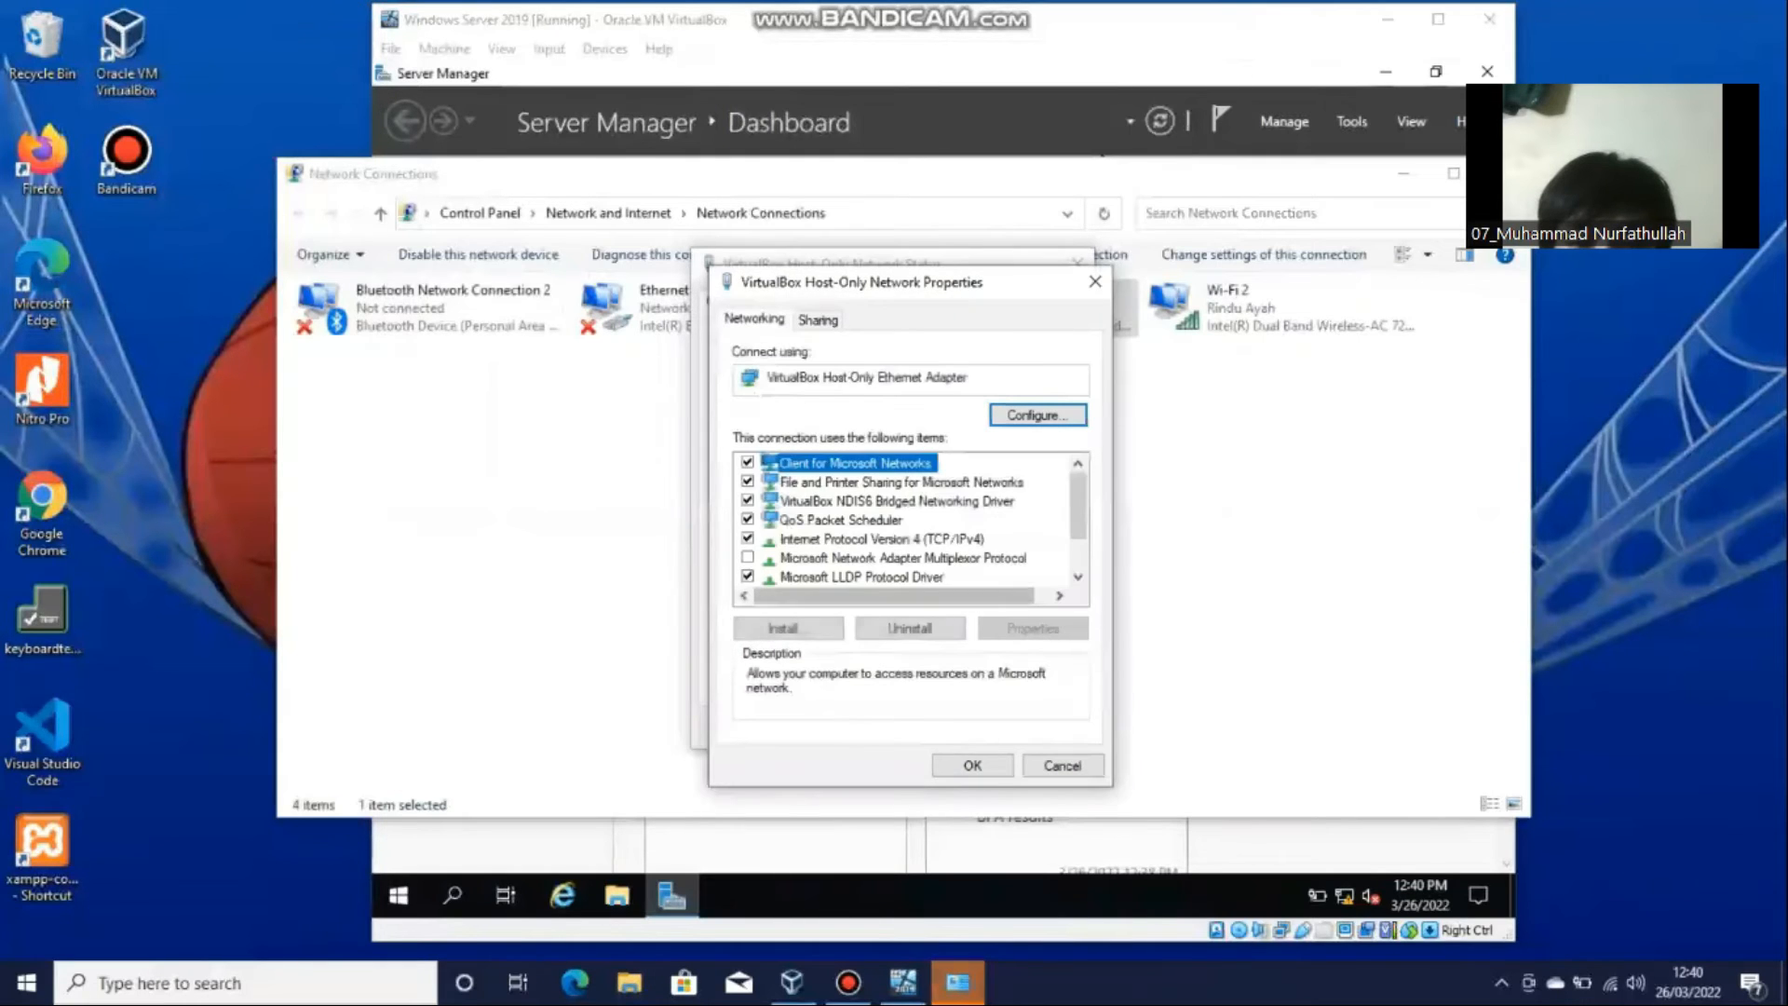
{"action": "left_click", "coordinate": [882, 539]}
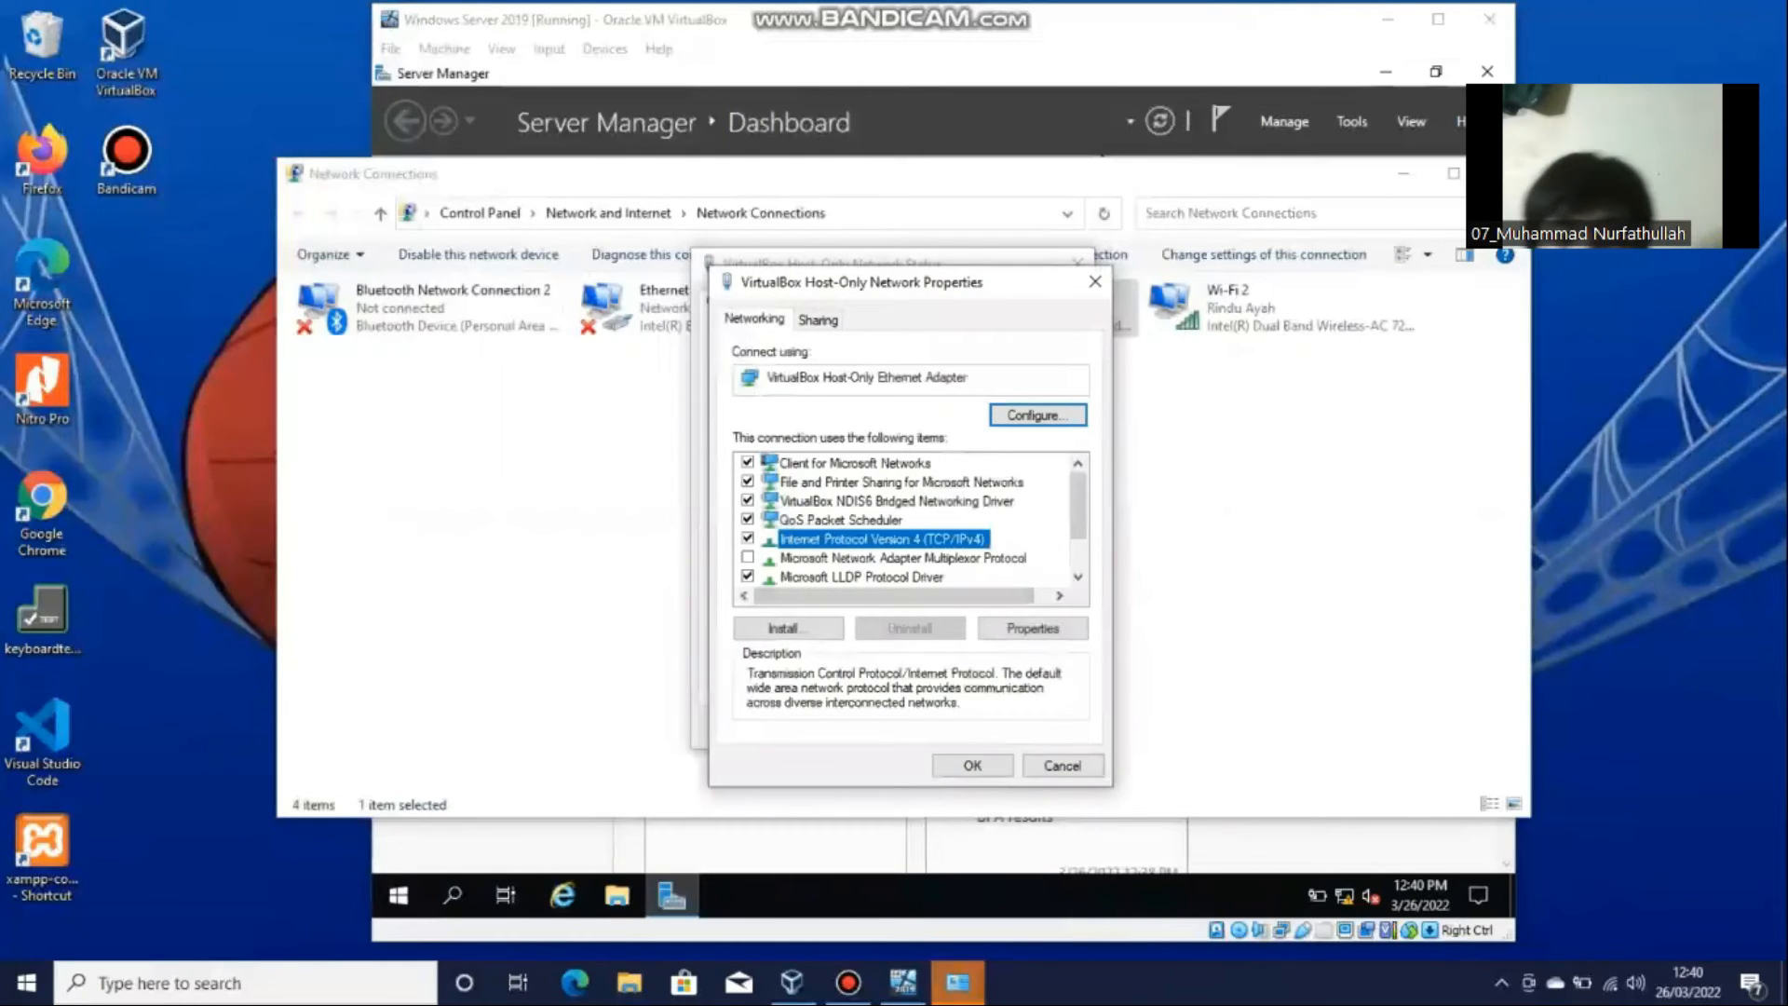
{"action": "left_click", "coordinate": [1032, 628]}
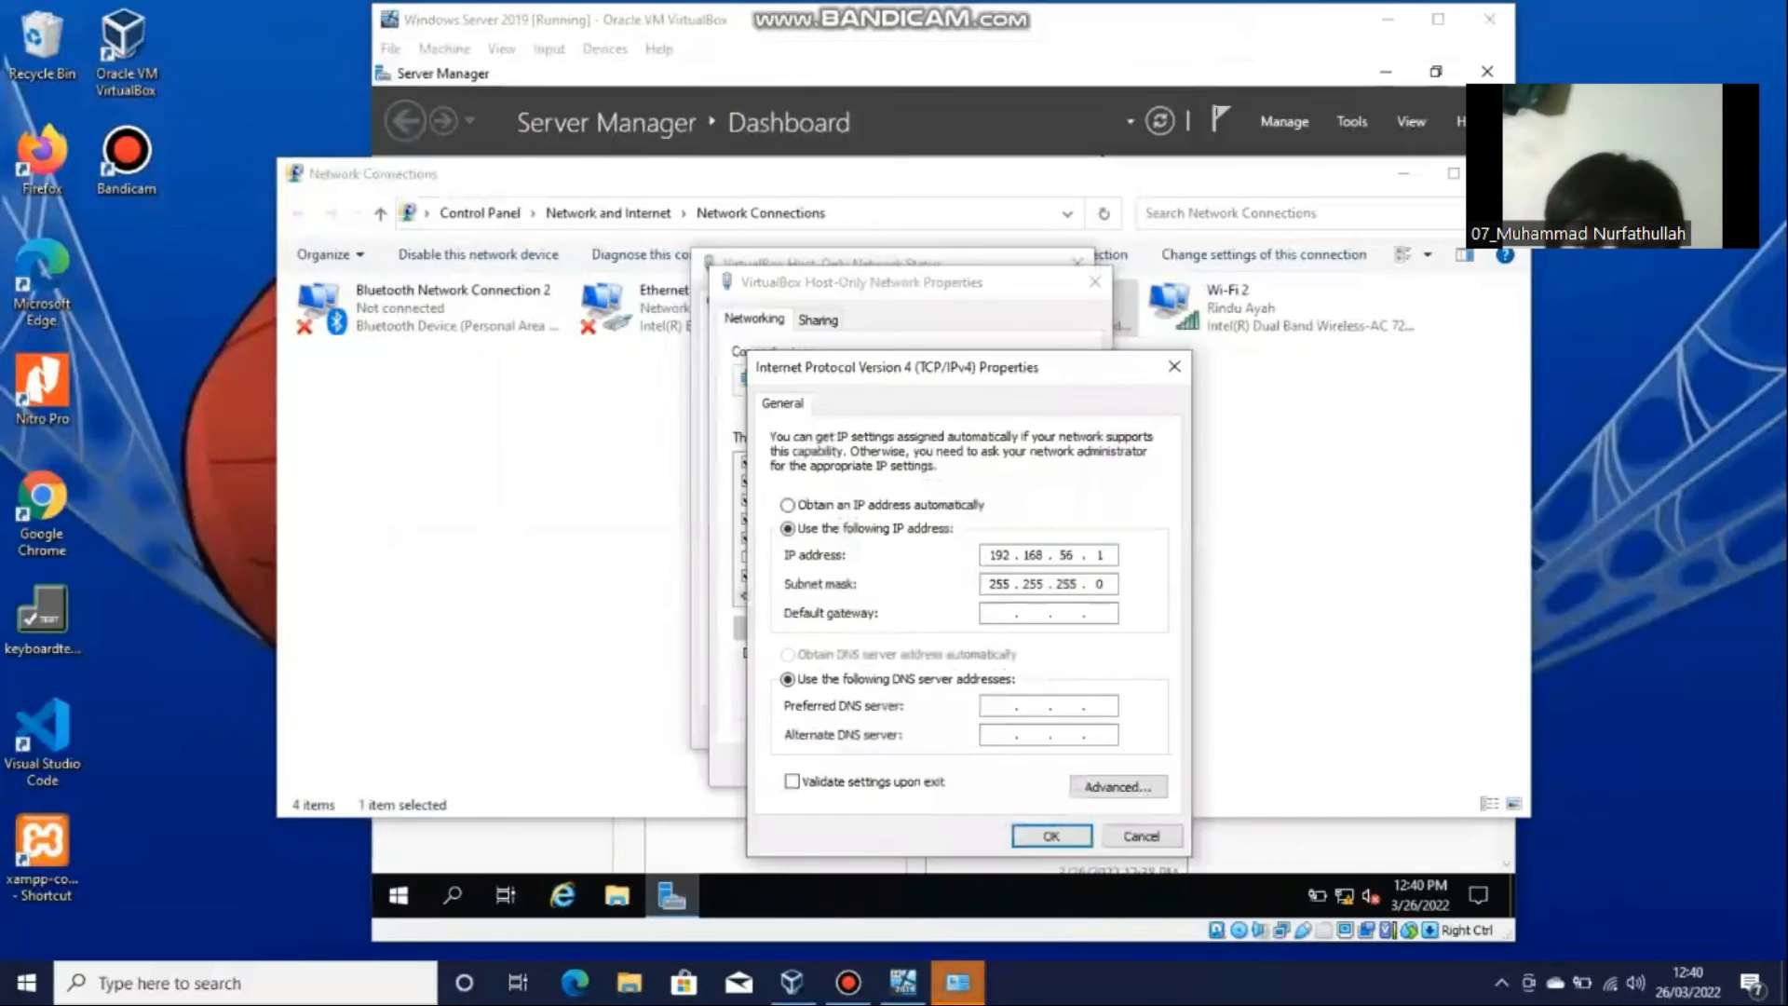
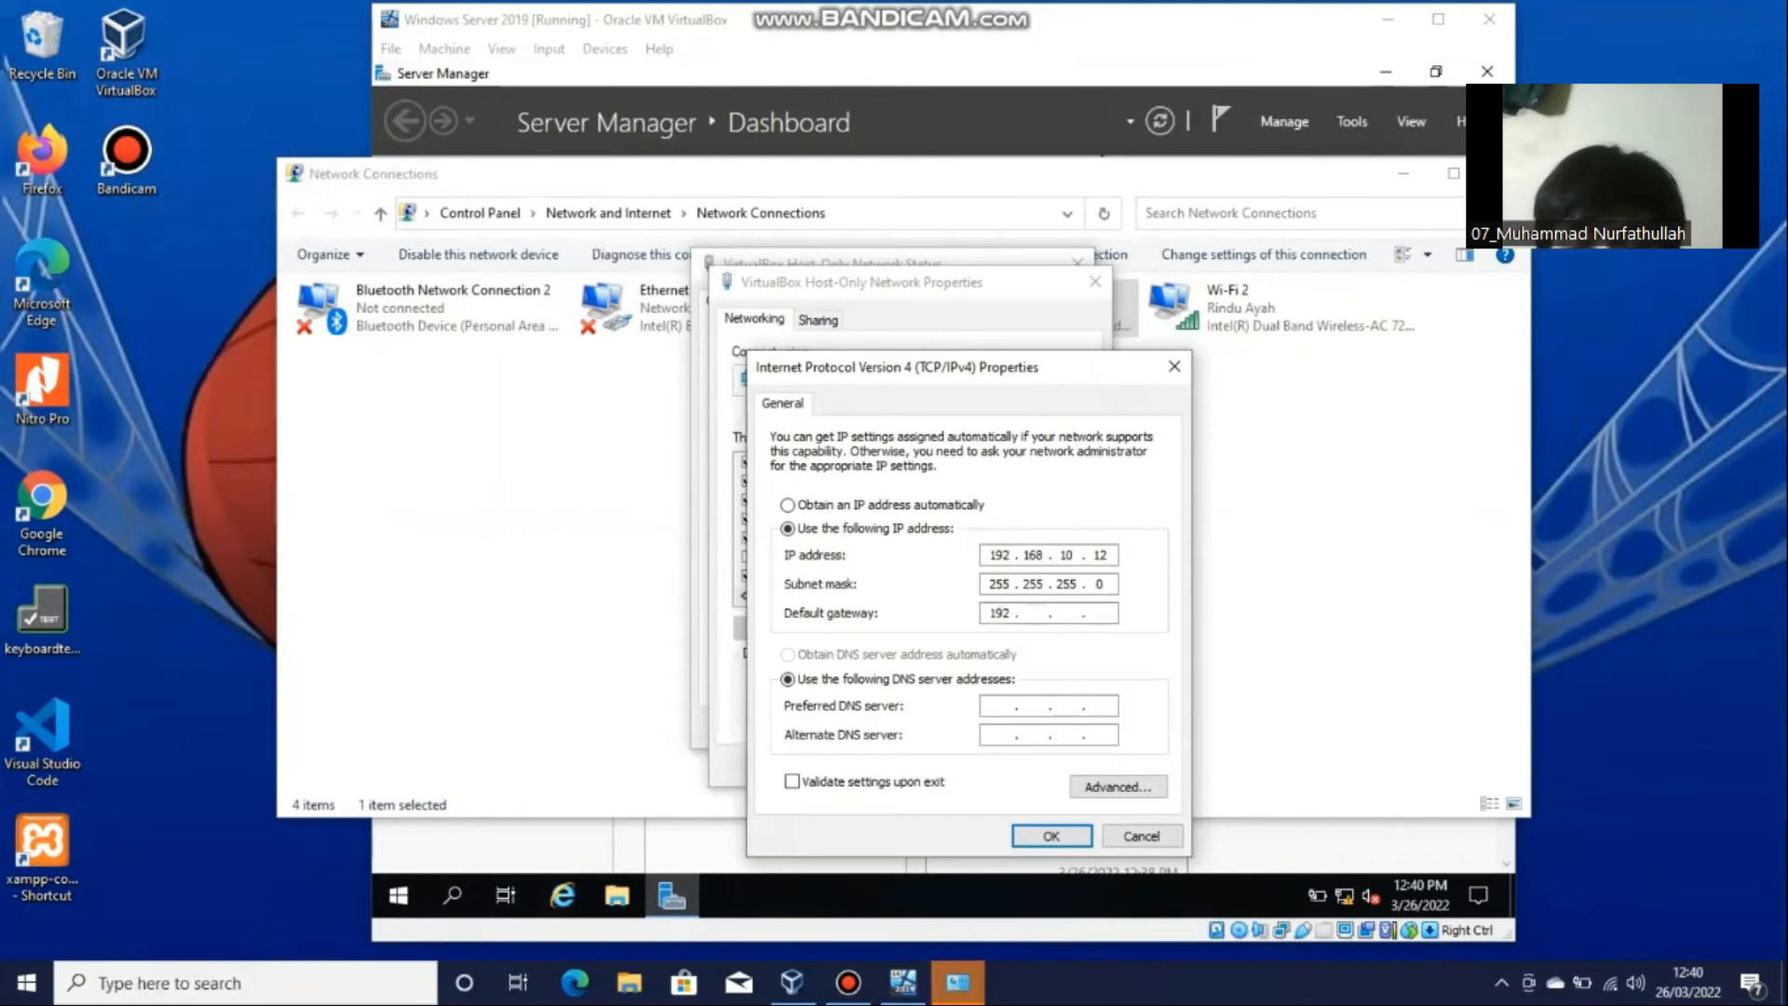
Set the host-only adapter's default gateway and preferred DNS server to 192.168.10.11, apply the settings, and close the adapter dialogs.
{"action": "type", "text": "10"}
{"action": "type", "text": "11"}
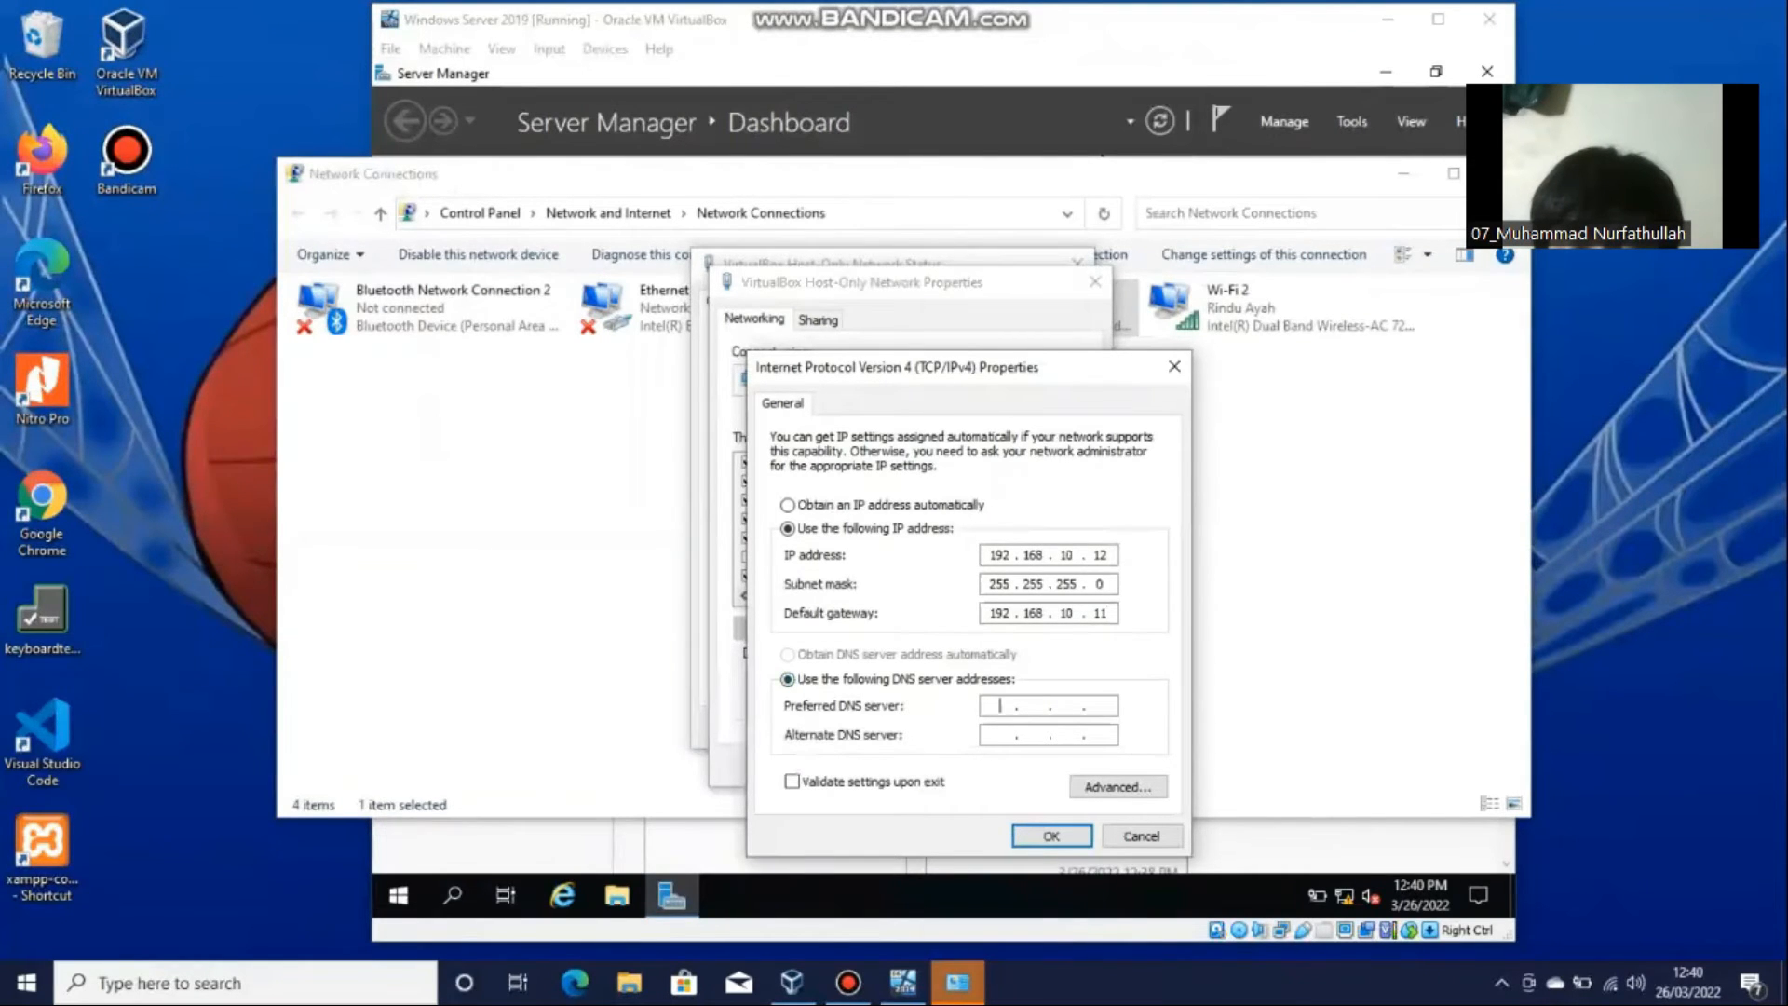
{"action": "type", "text": "19216"}
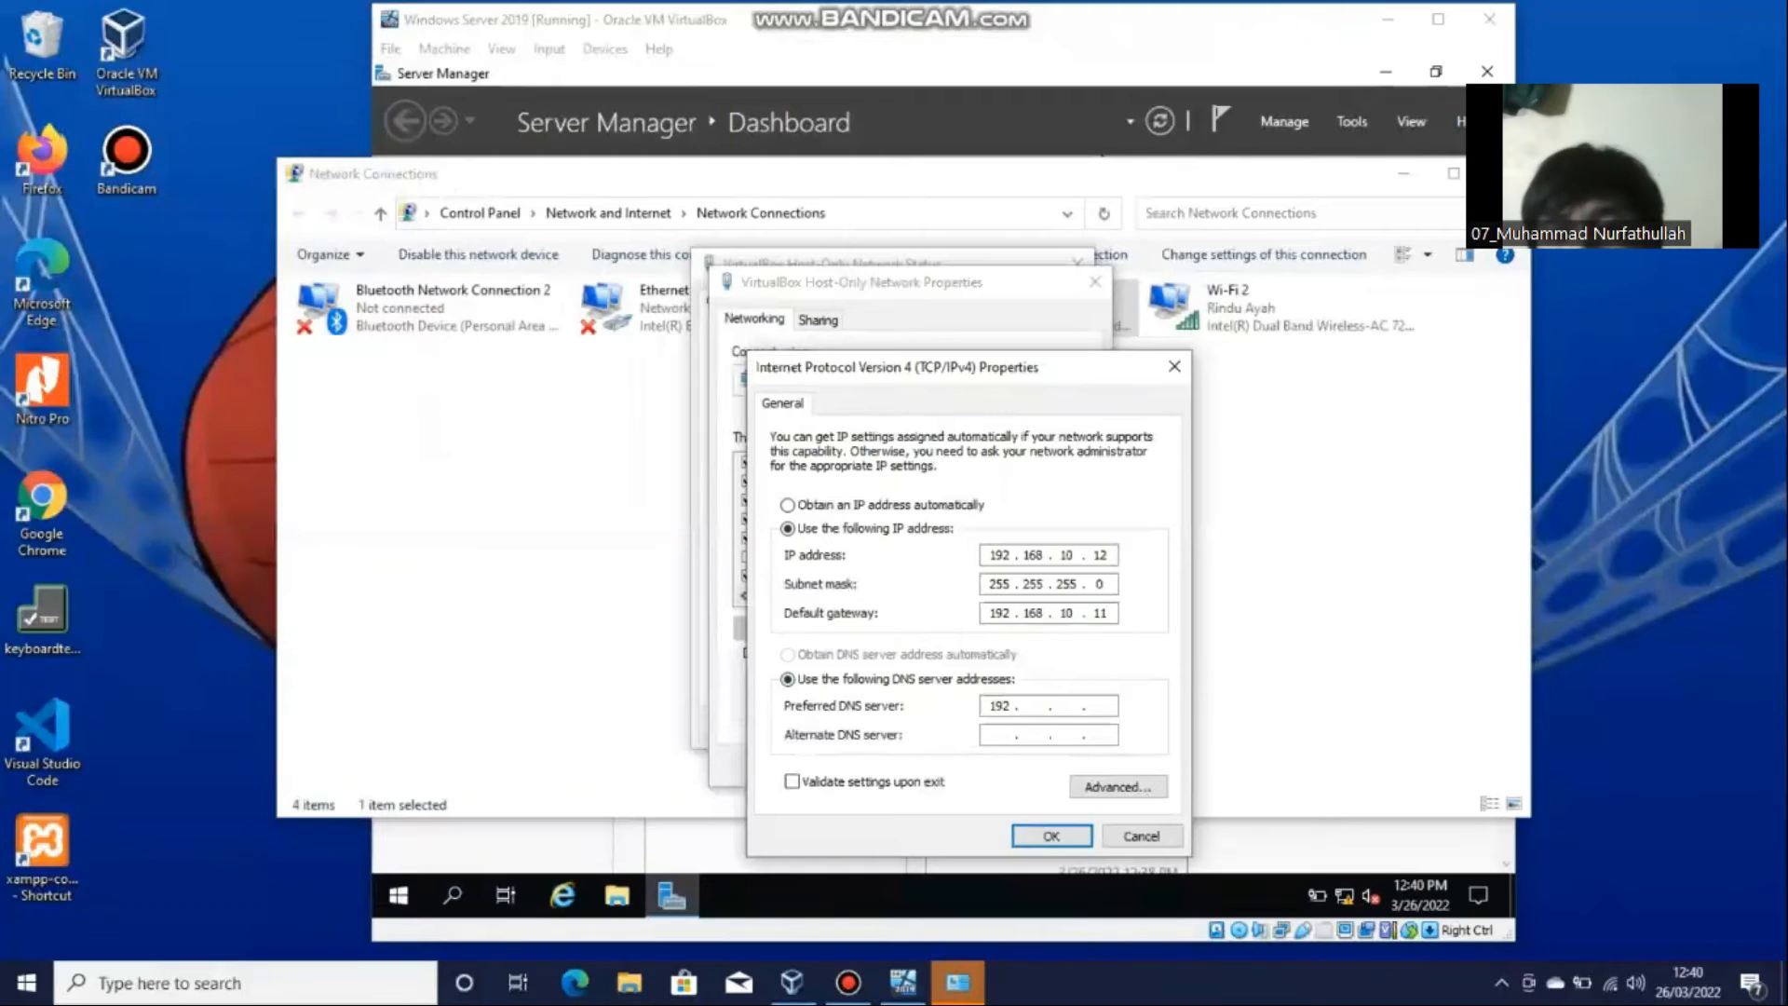
{"action": "type", "text": "8 "}
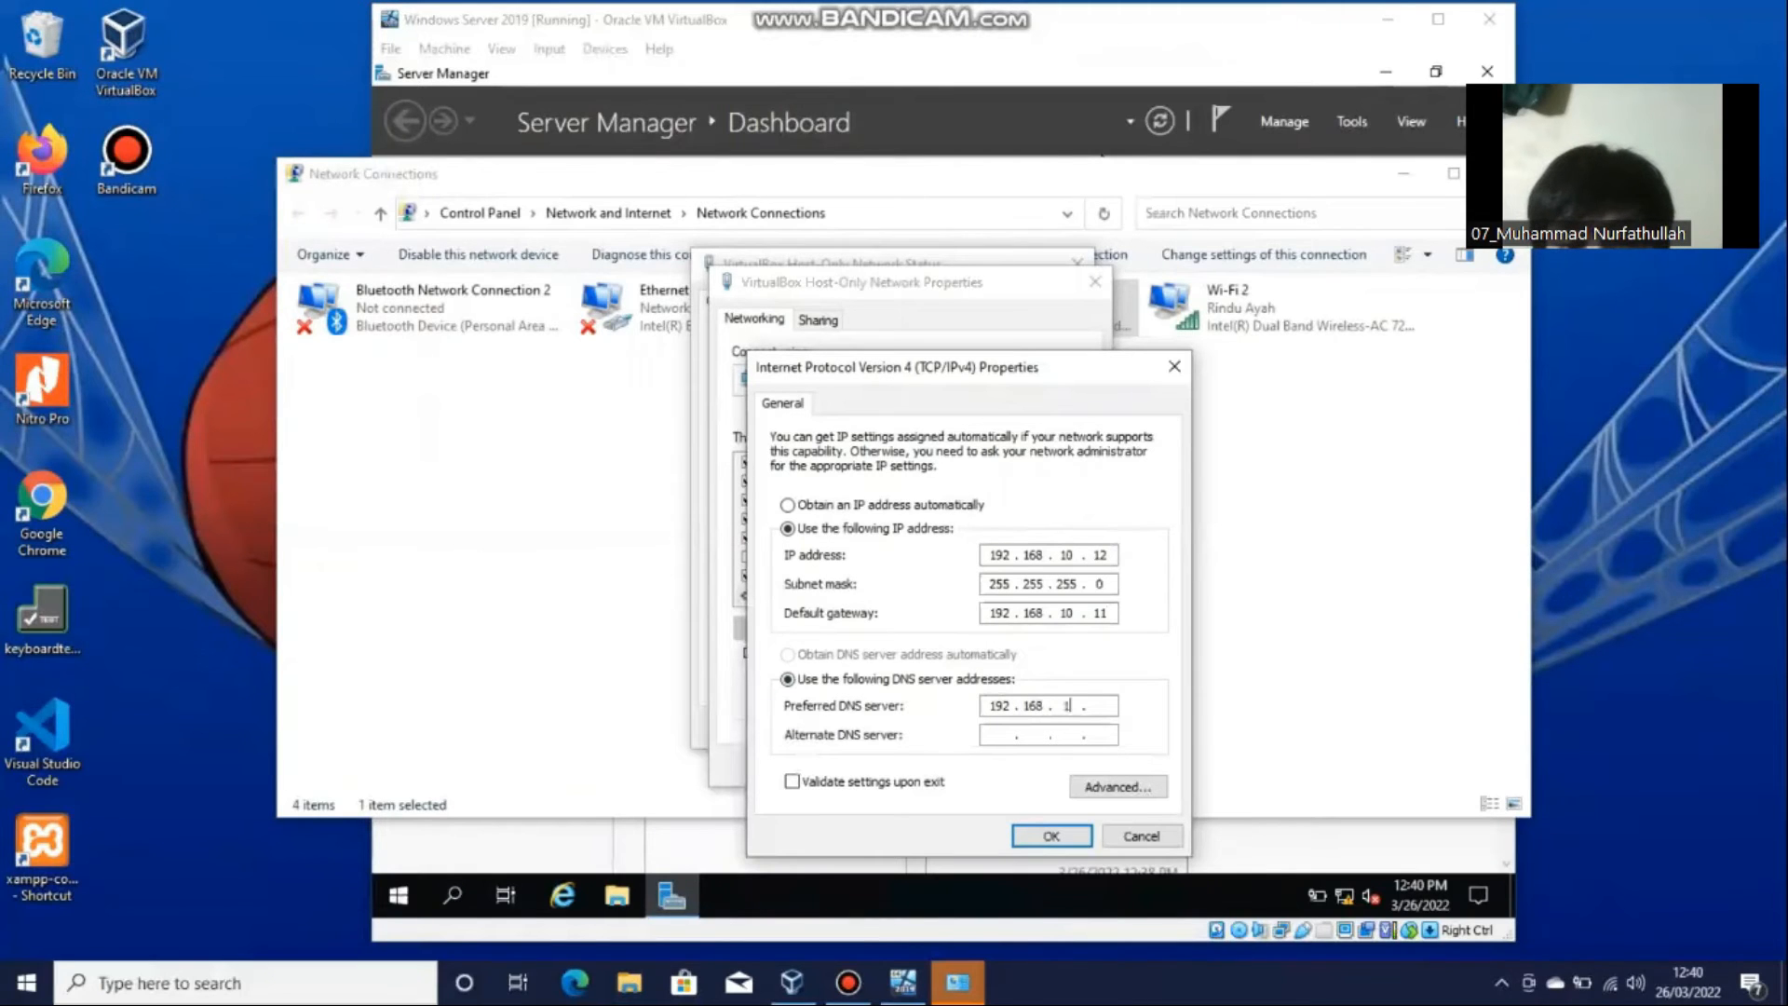
{"action": "type", "text": "10.1"}
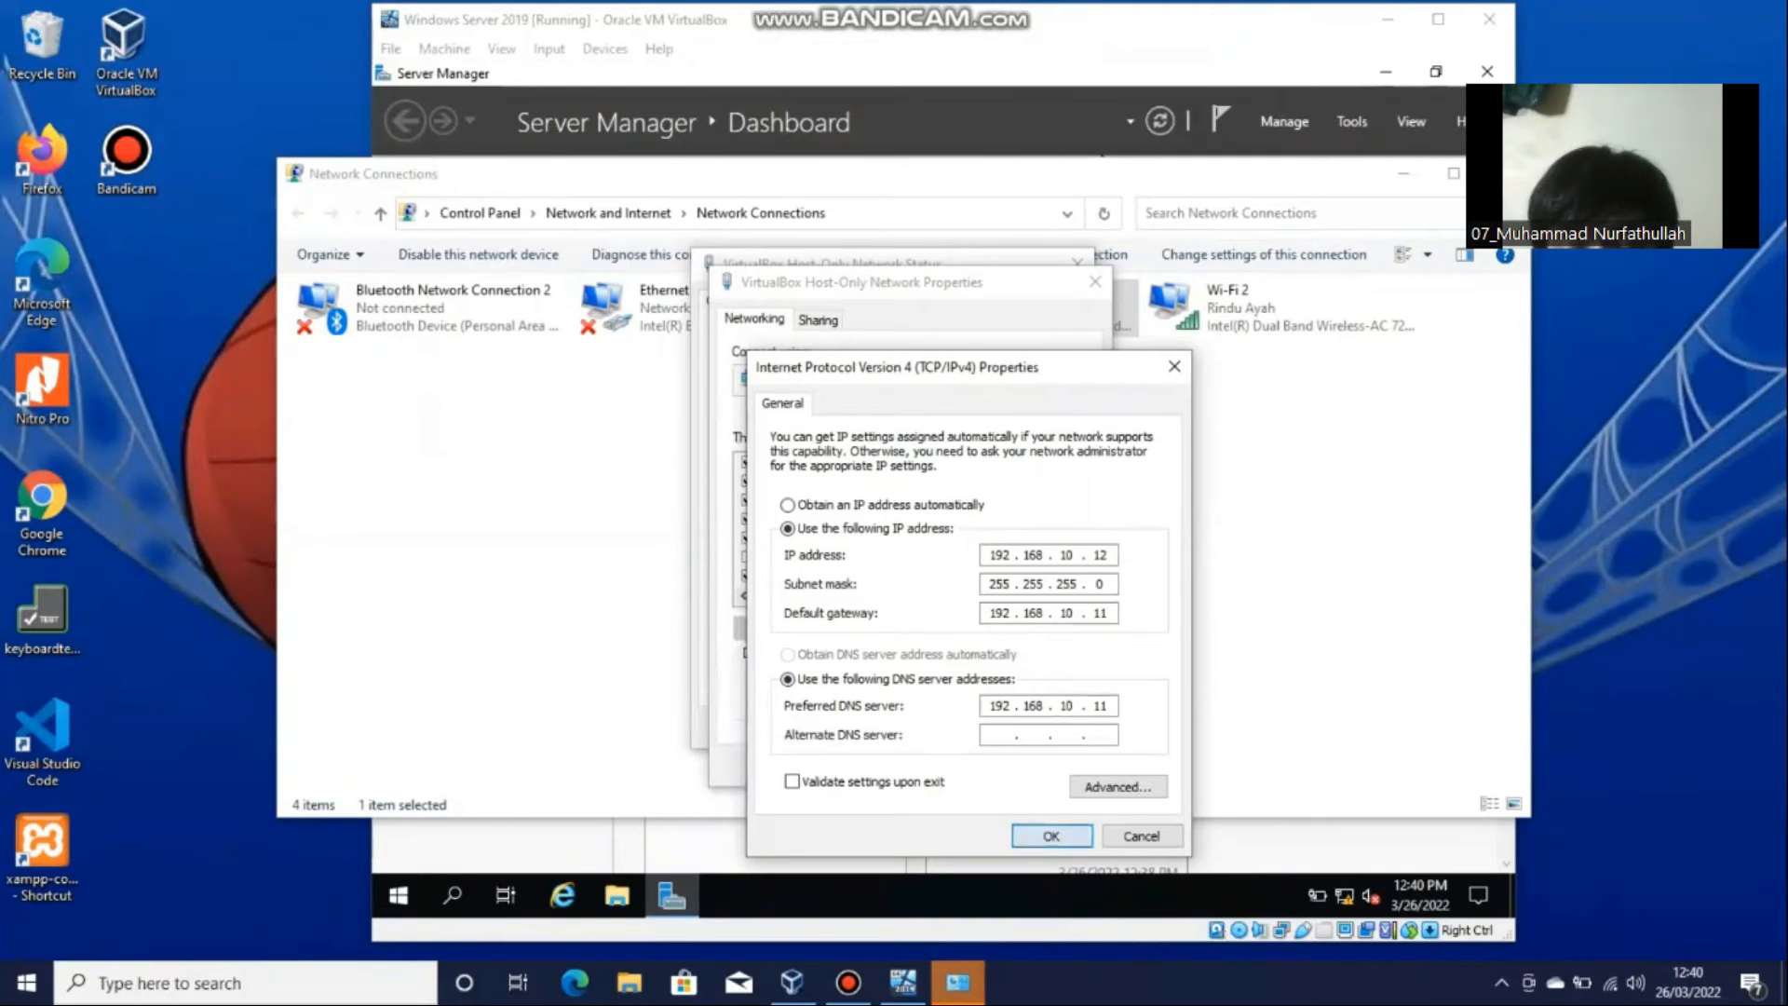
{"action": "left_click", "coordinate": [1024, 836]}
{"action": "key", "text": "Return"}
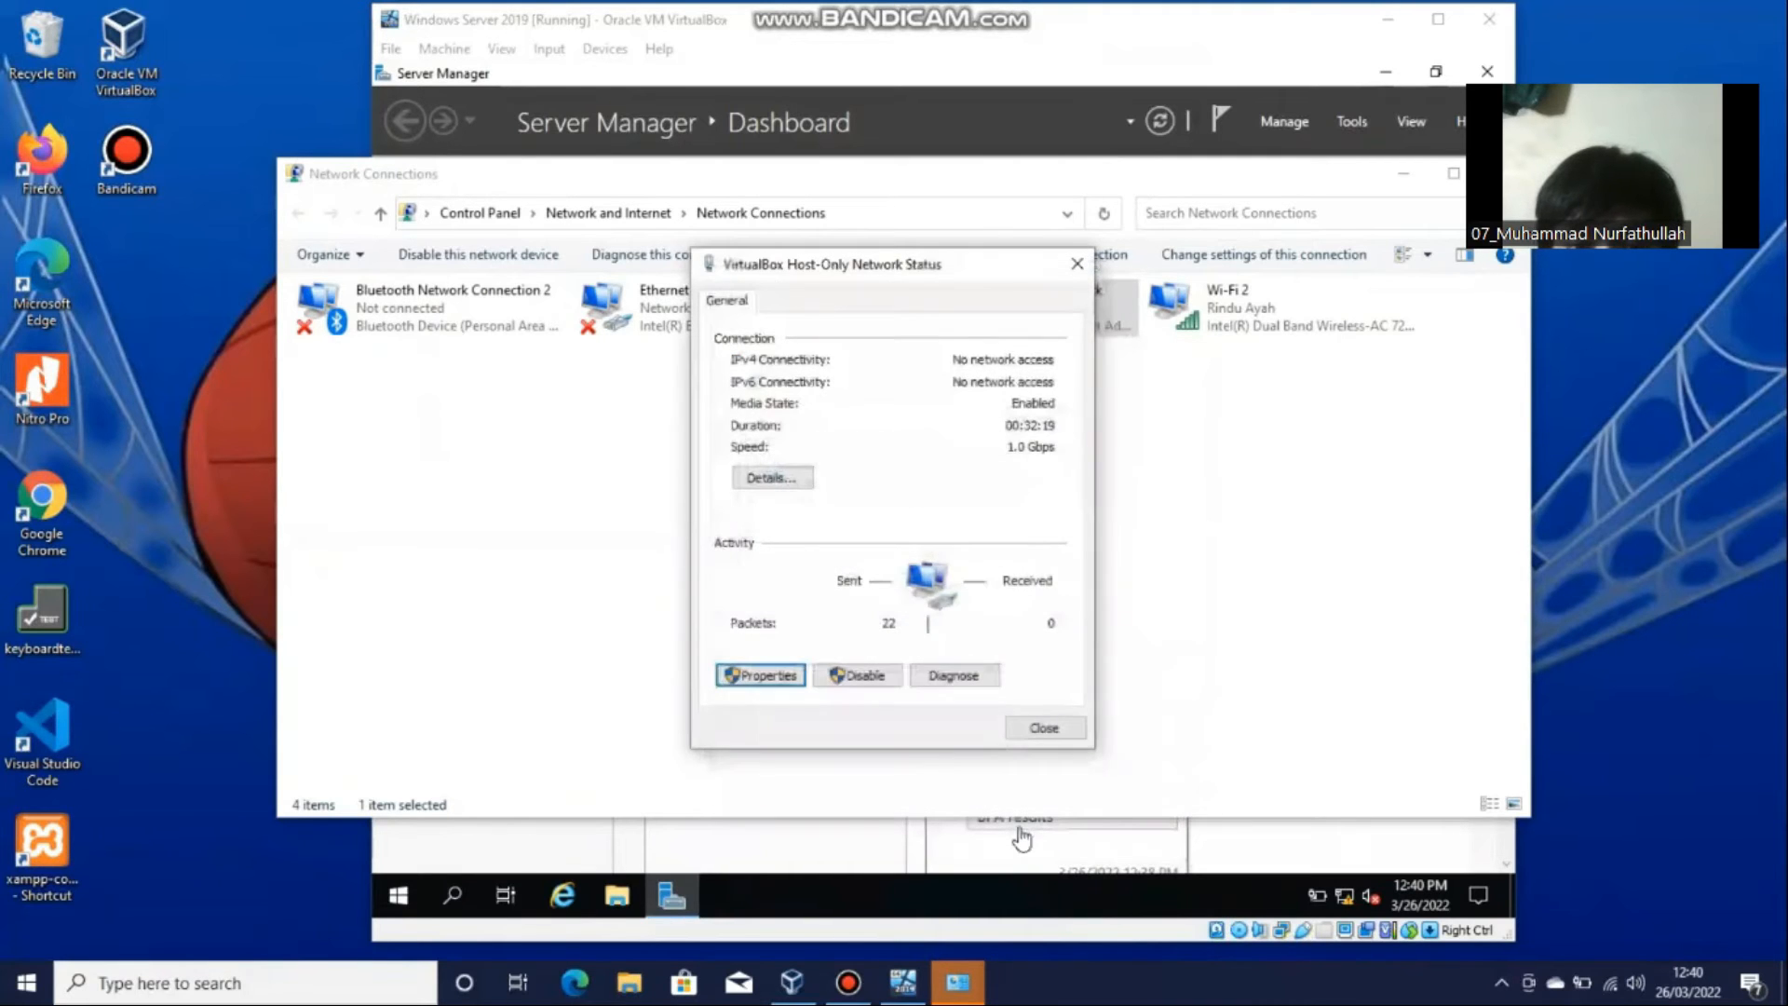
{"action": "key", "text": "Return"}
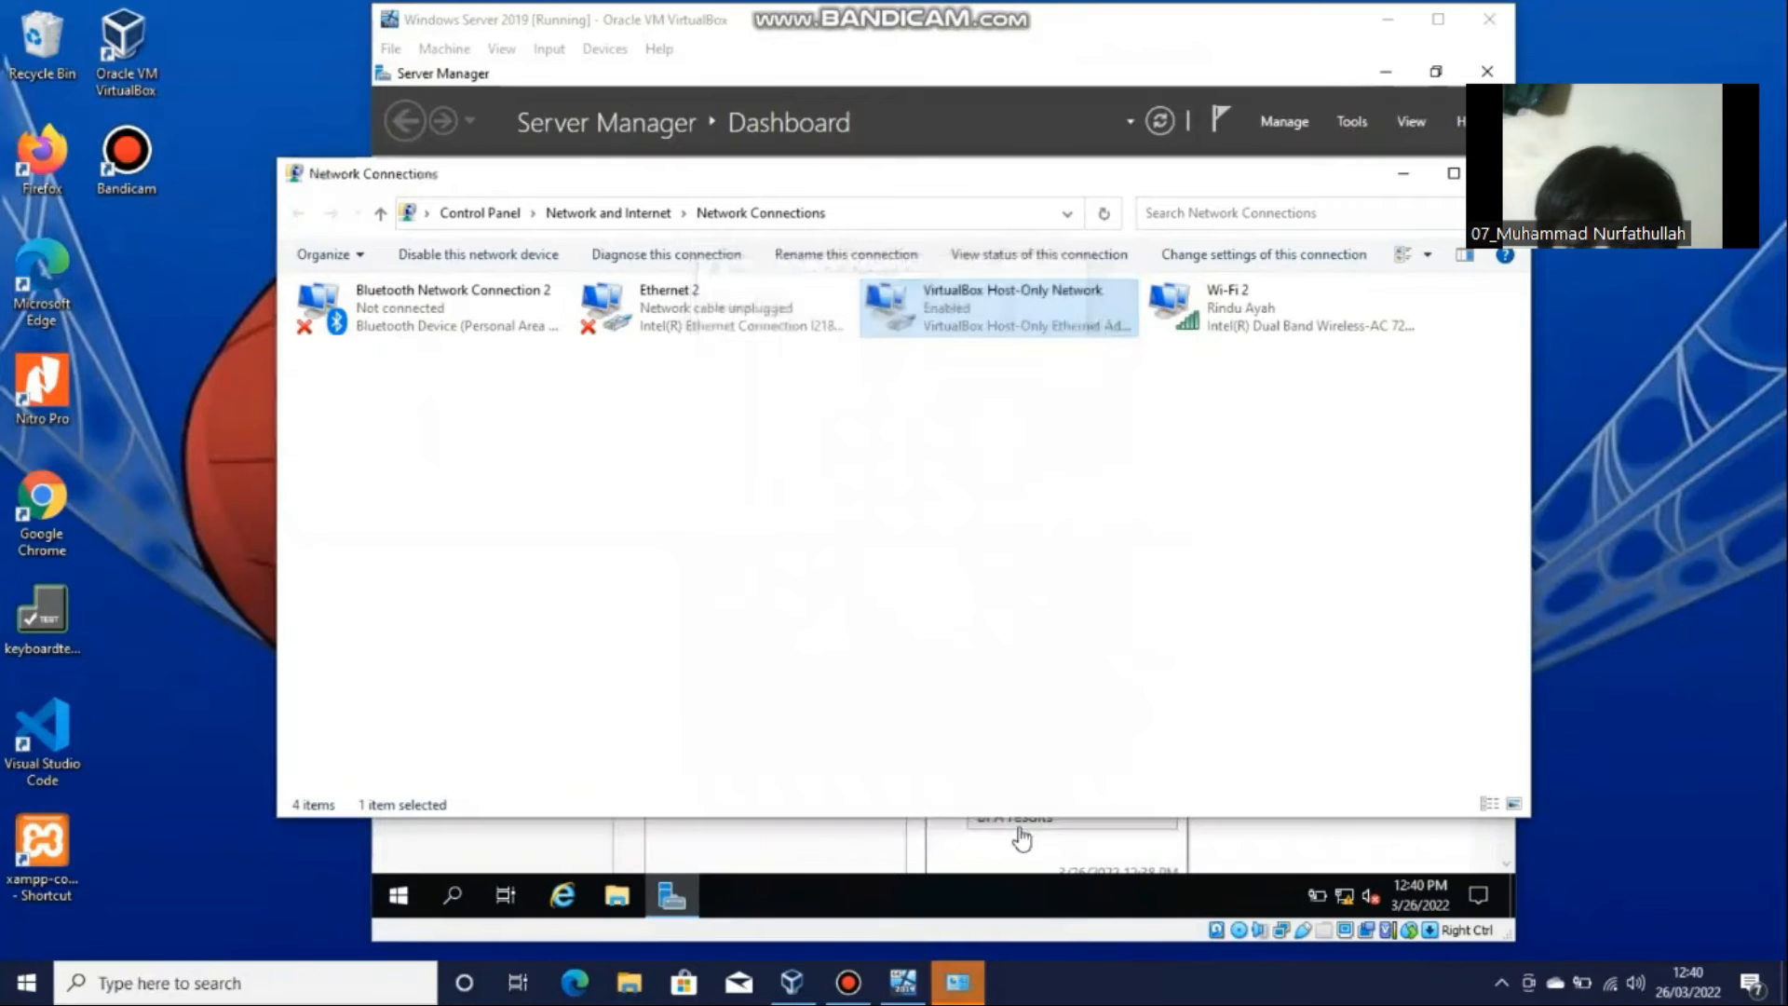
Turn off Windows Defender Firewall on the host for both private and public networks, and close the Control Panel.
{"action": "left_click", "coordinate": [609, 213]}
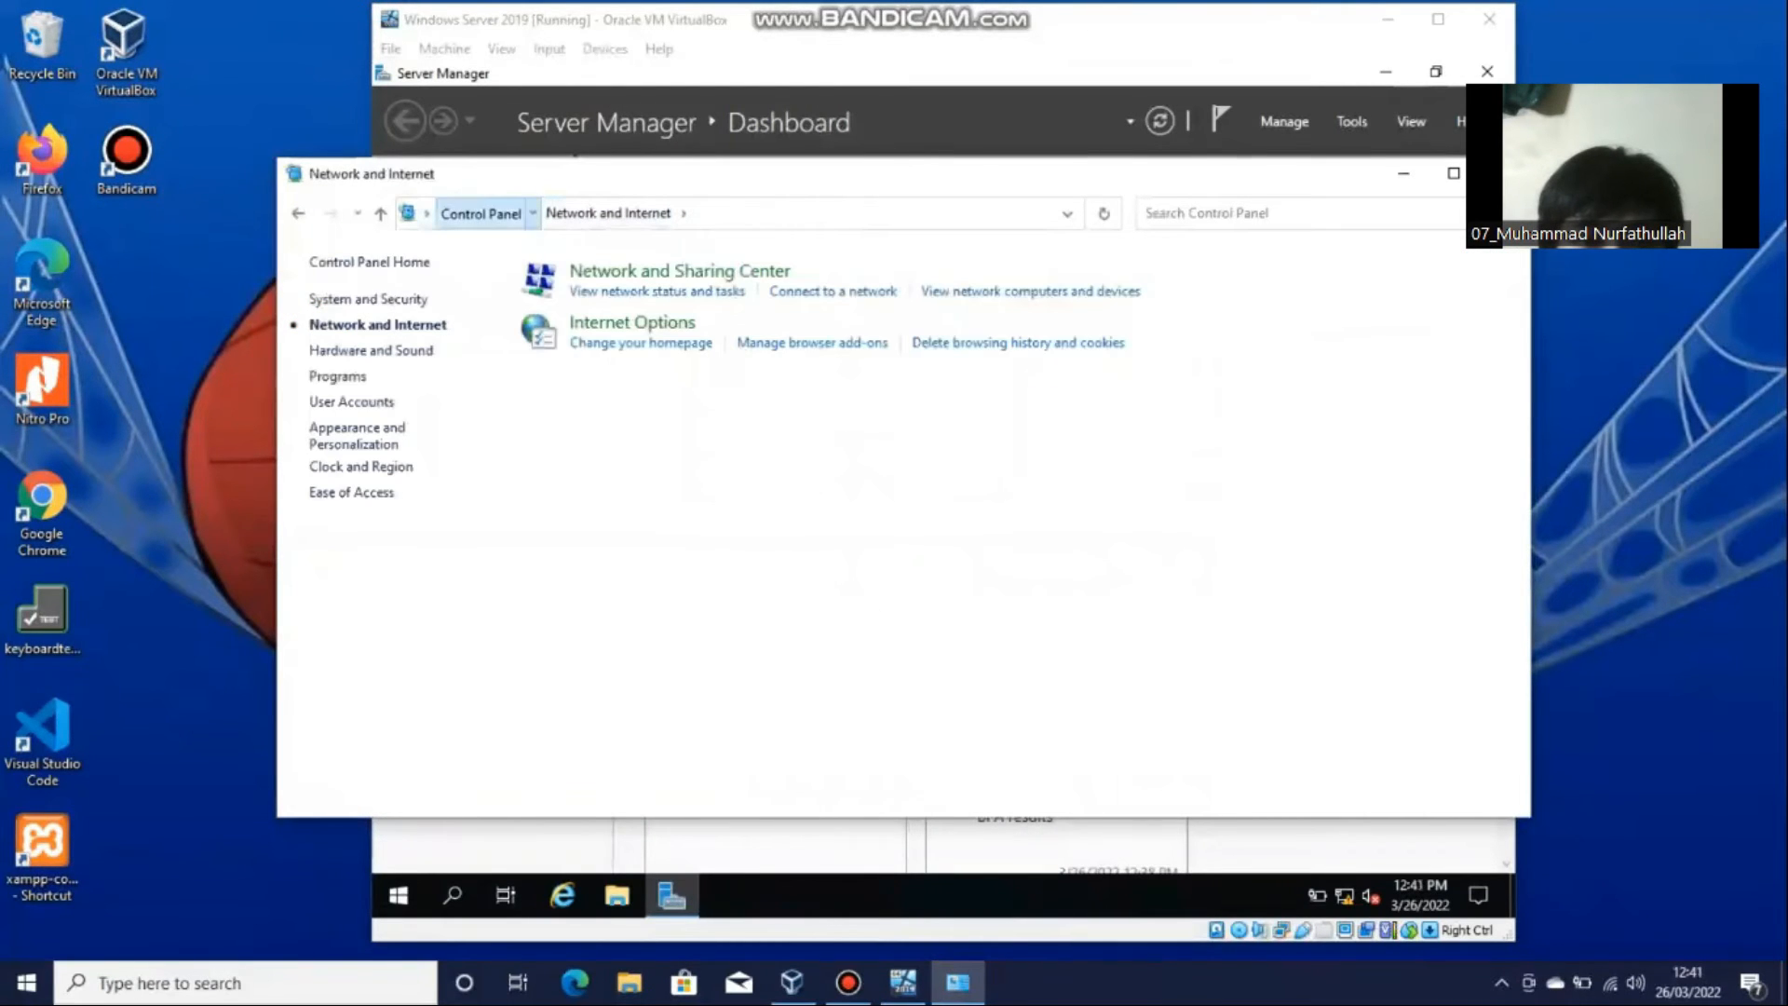
{"action": "left_click", "coordinate": [480, 214]}
{"action": "left_click", "coordinate": [660, 329]}
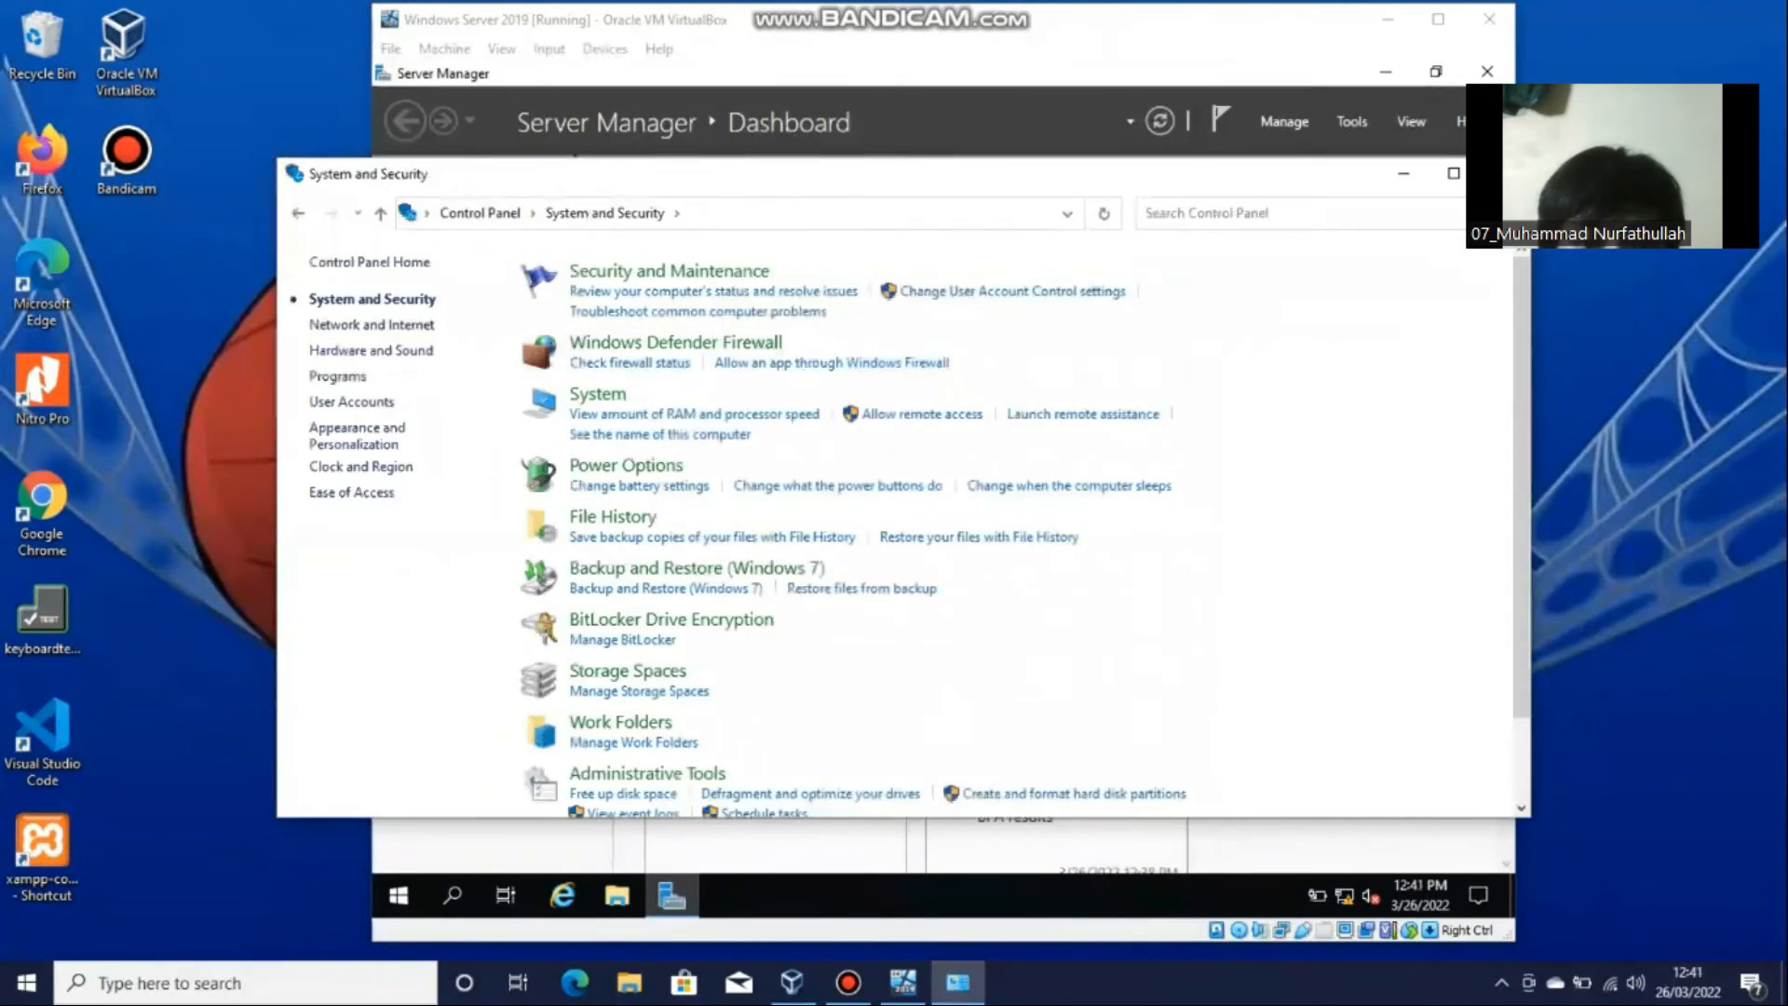
{"action": "left_click", "coordinate": [675, 343]}
{"action": "left_click", "coordinate": [381, 396]}
{"action": "left_click", "coordinate": [648, 424]}
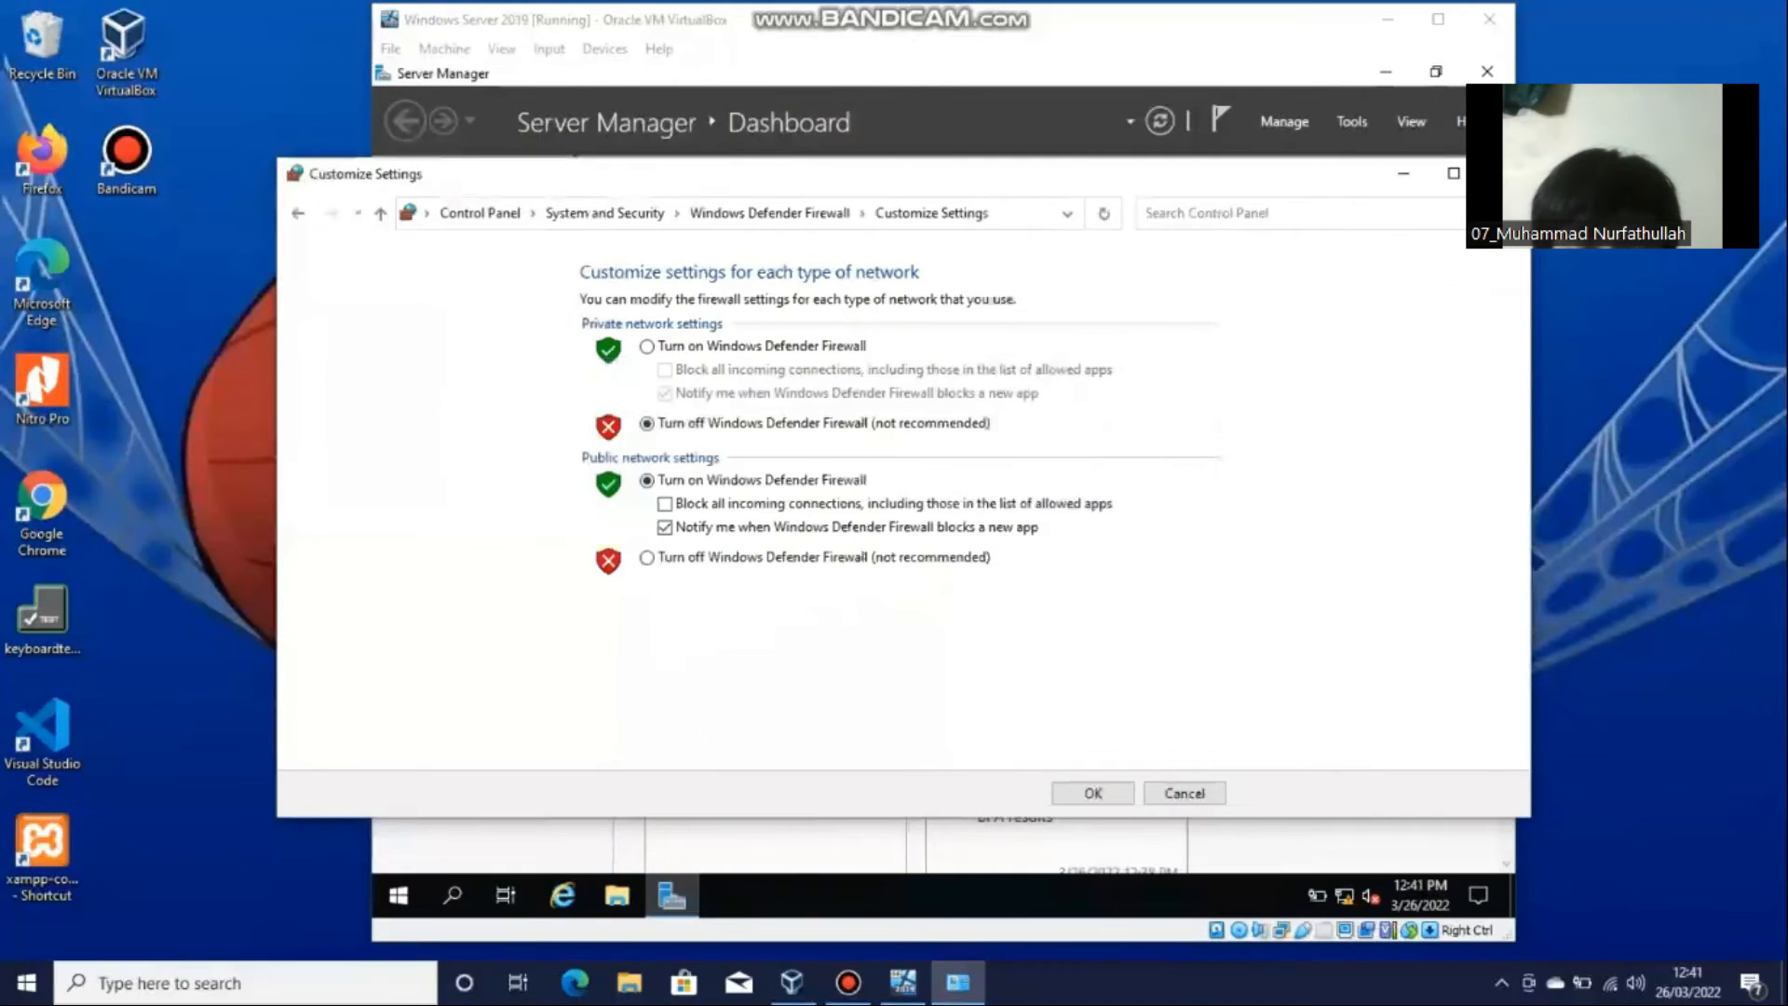
{"action": "left_click", "coordinate": [647, 558]}
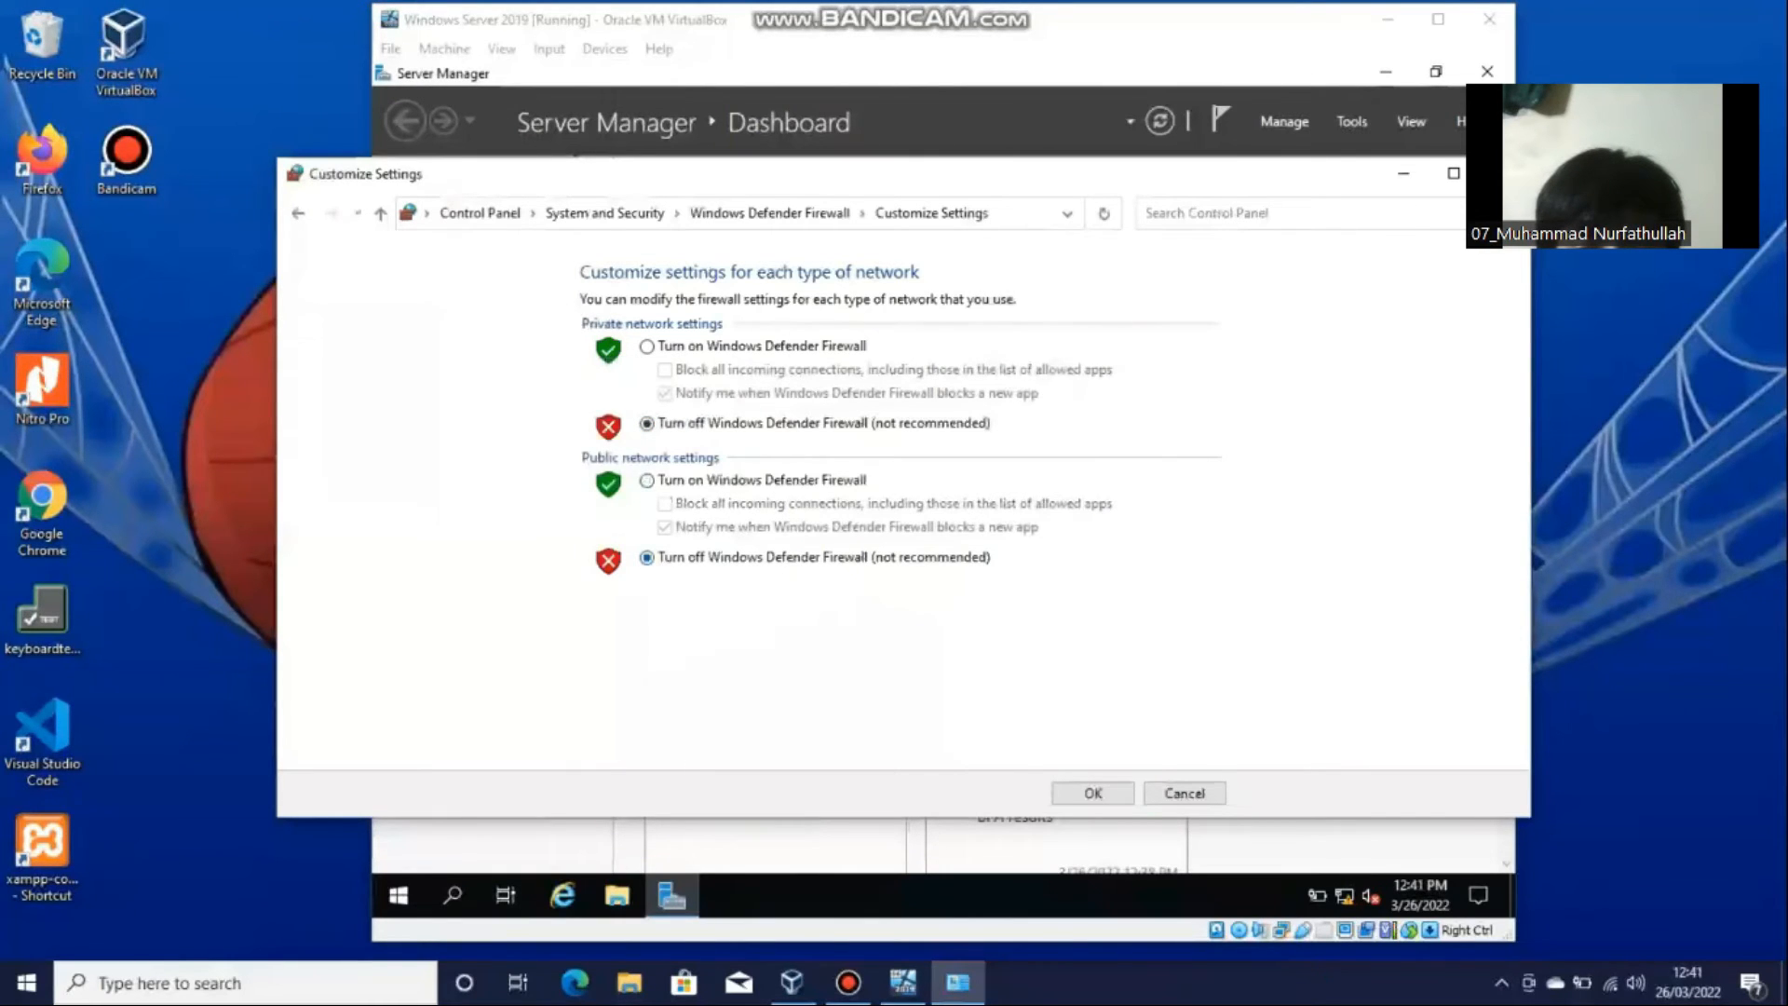
{"action": "key", "text": "Return"}
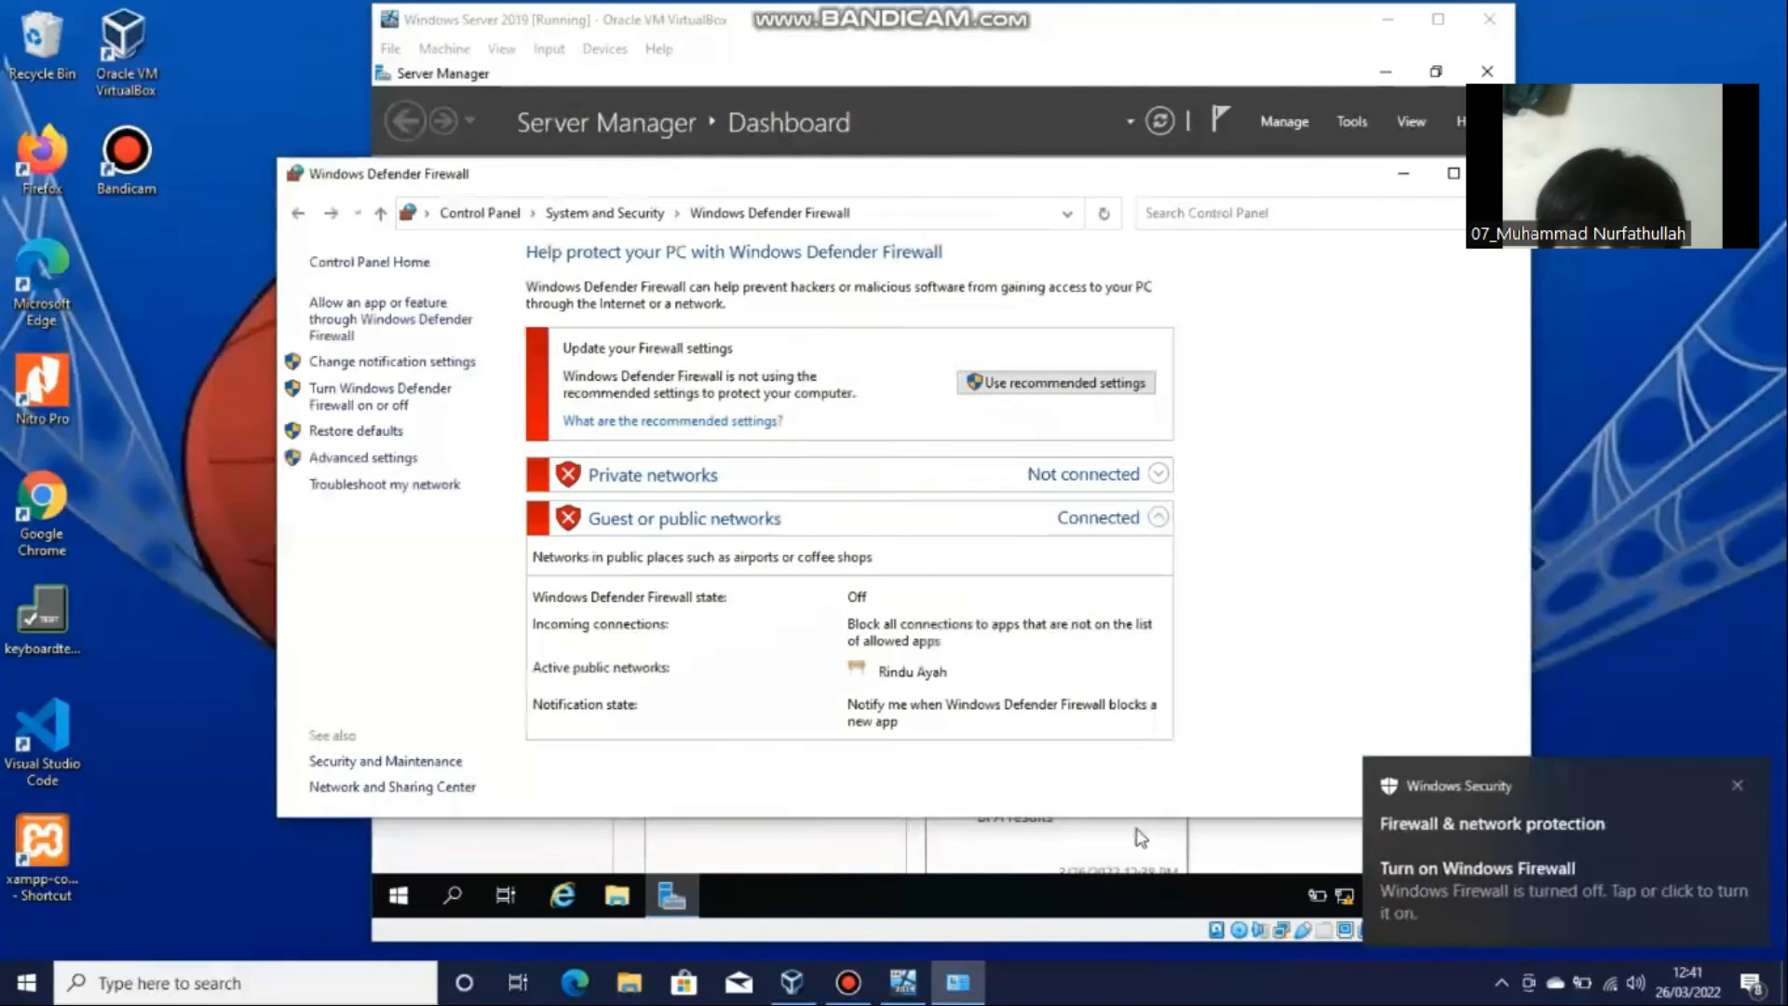
{"action": "key", "text": "alt+F4"}
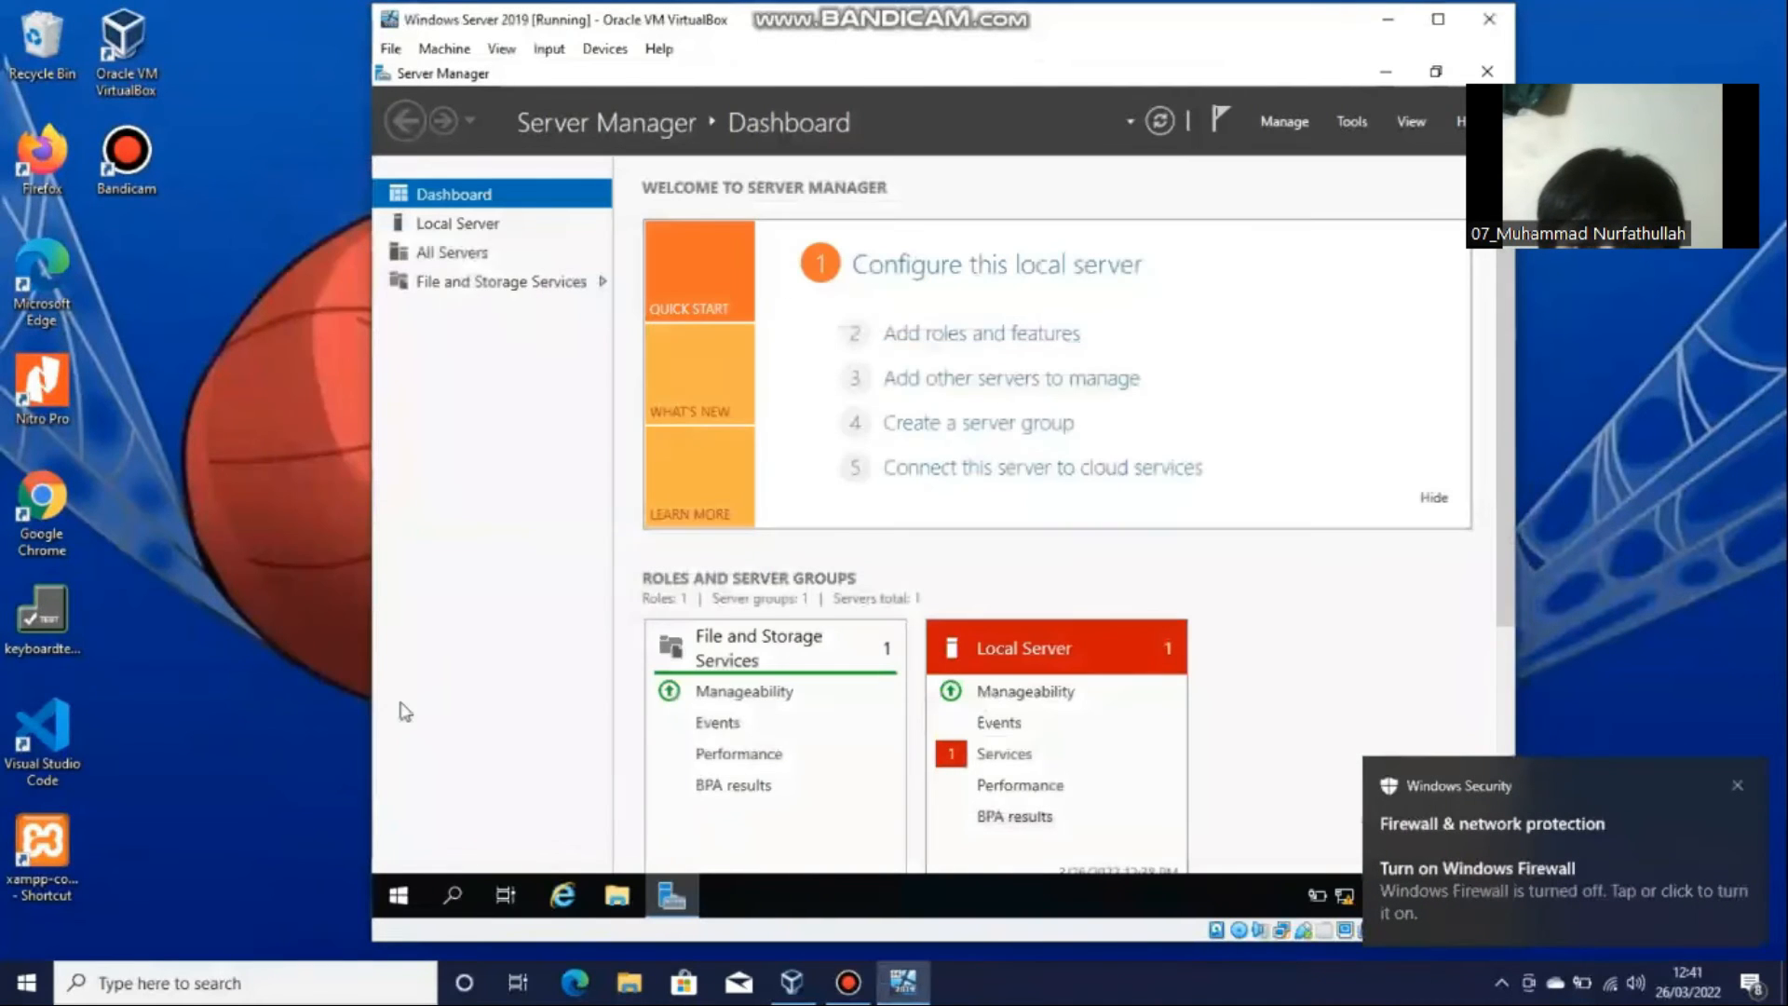
Try to find Command Prompt through the Windows search in the server VM.
{"action": "left_click", "coordinate": [453, 896]}
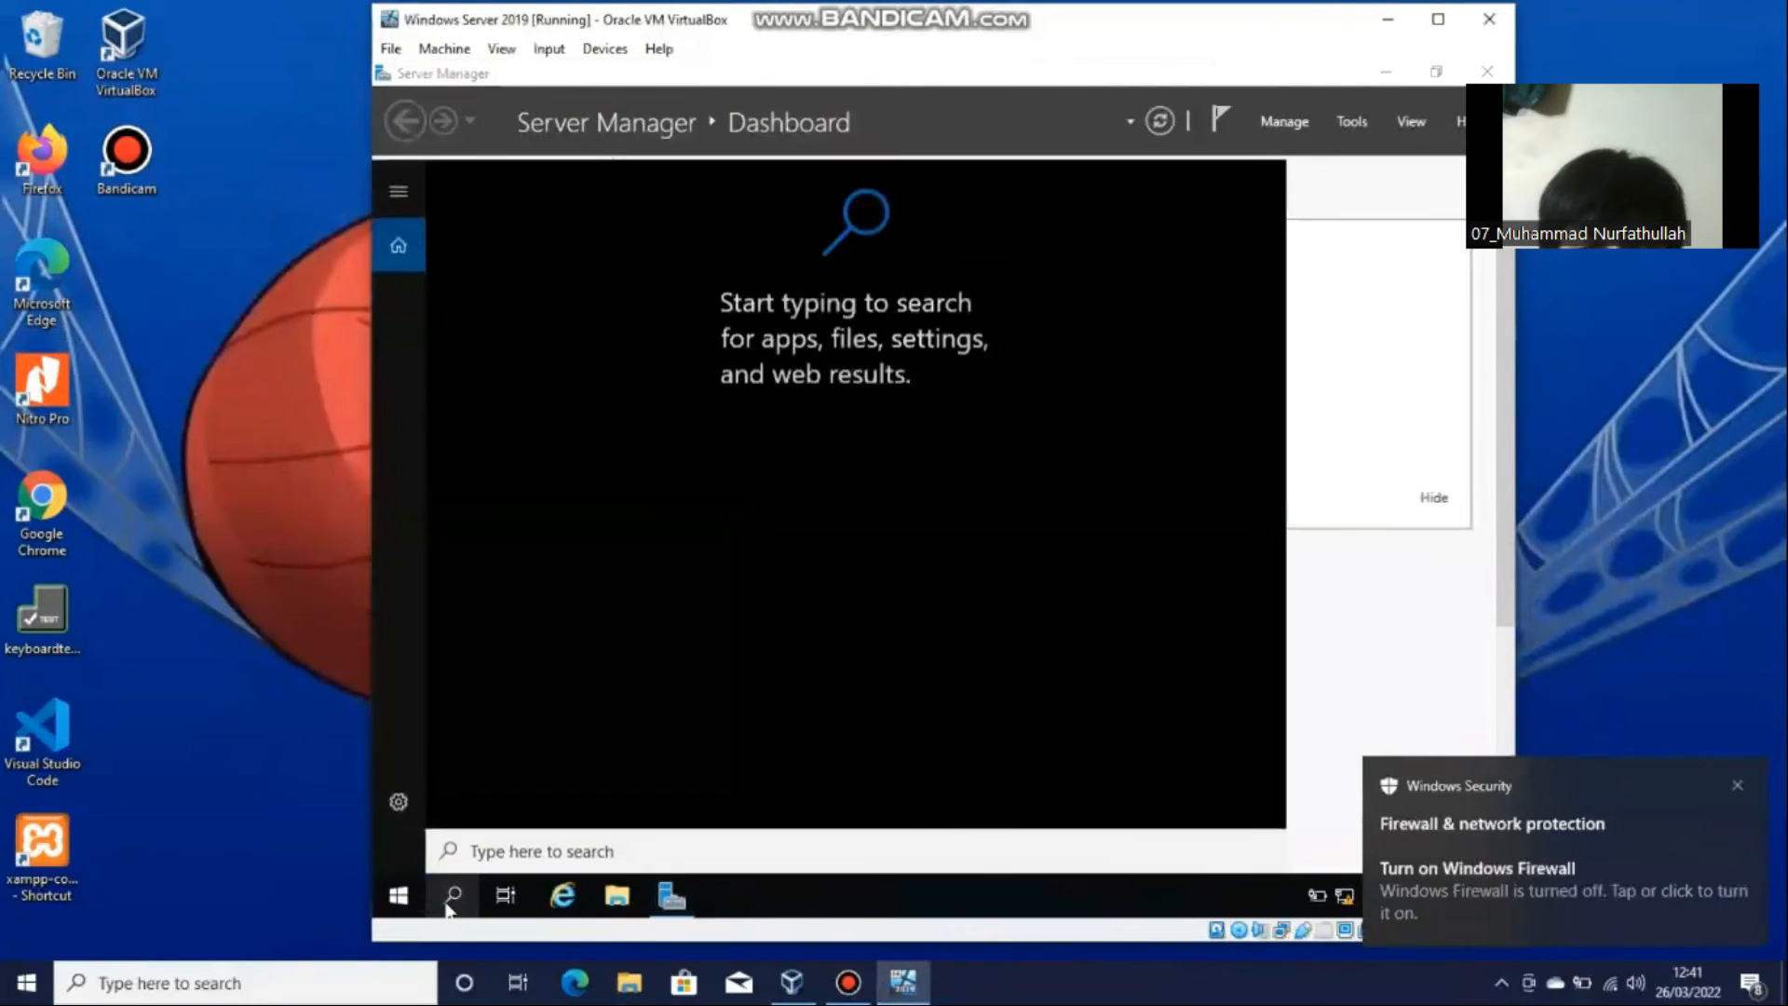
{"action": "type", "text": "com"}
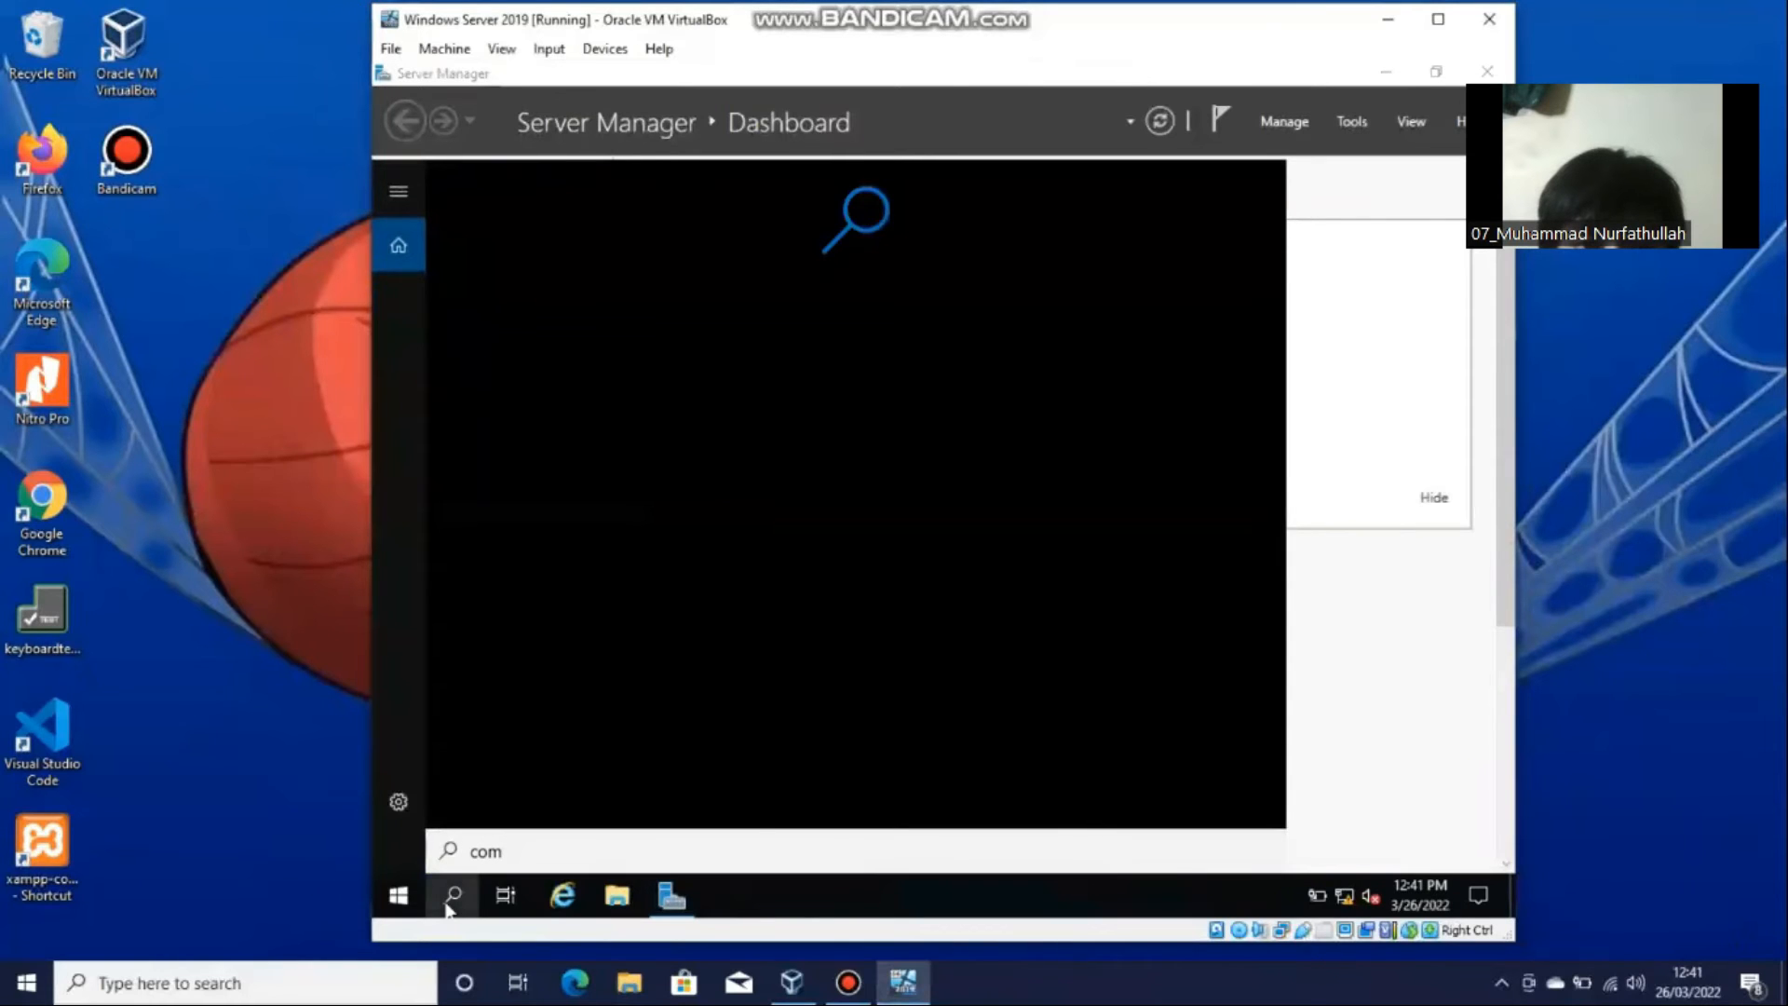
{"action": "left_click", "coordinate": [447, 905]}
{"action": "left_click", "coordinate": [447, 906]}
{"action": "type", "text": "com"}
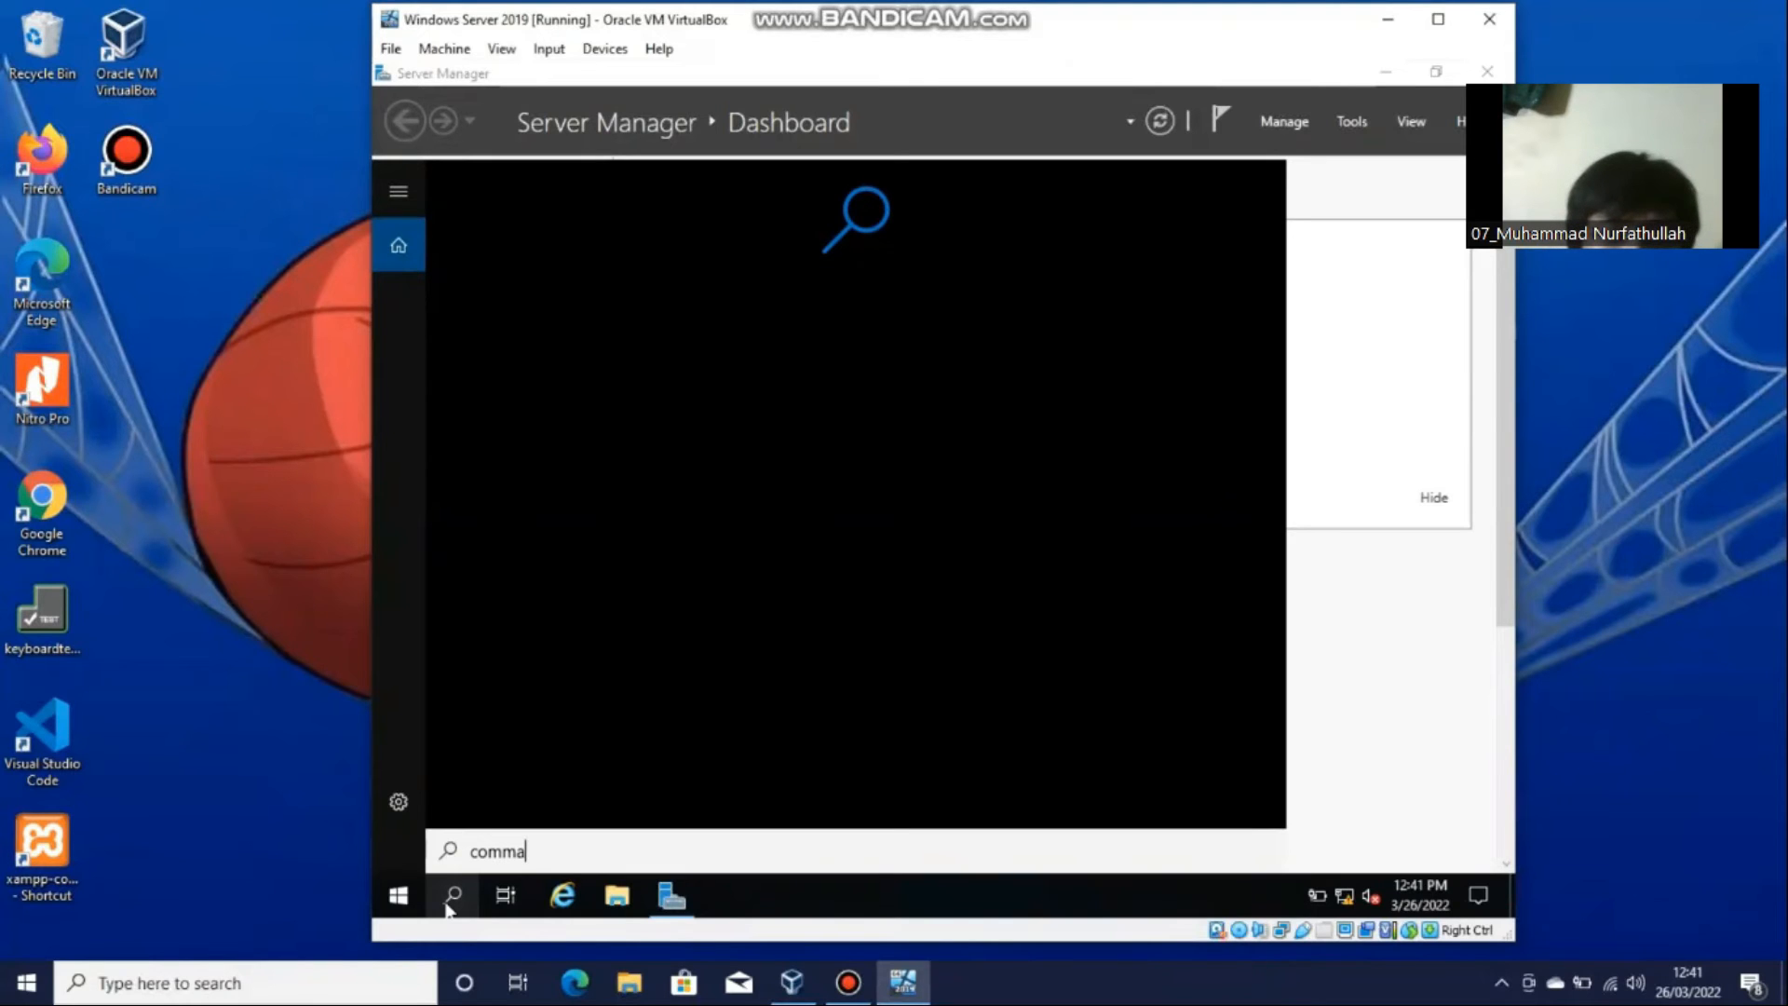
{"action": "key", "text": "BackSpace"}
{"action": "key", "text": "BackSpace"}
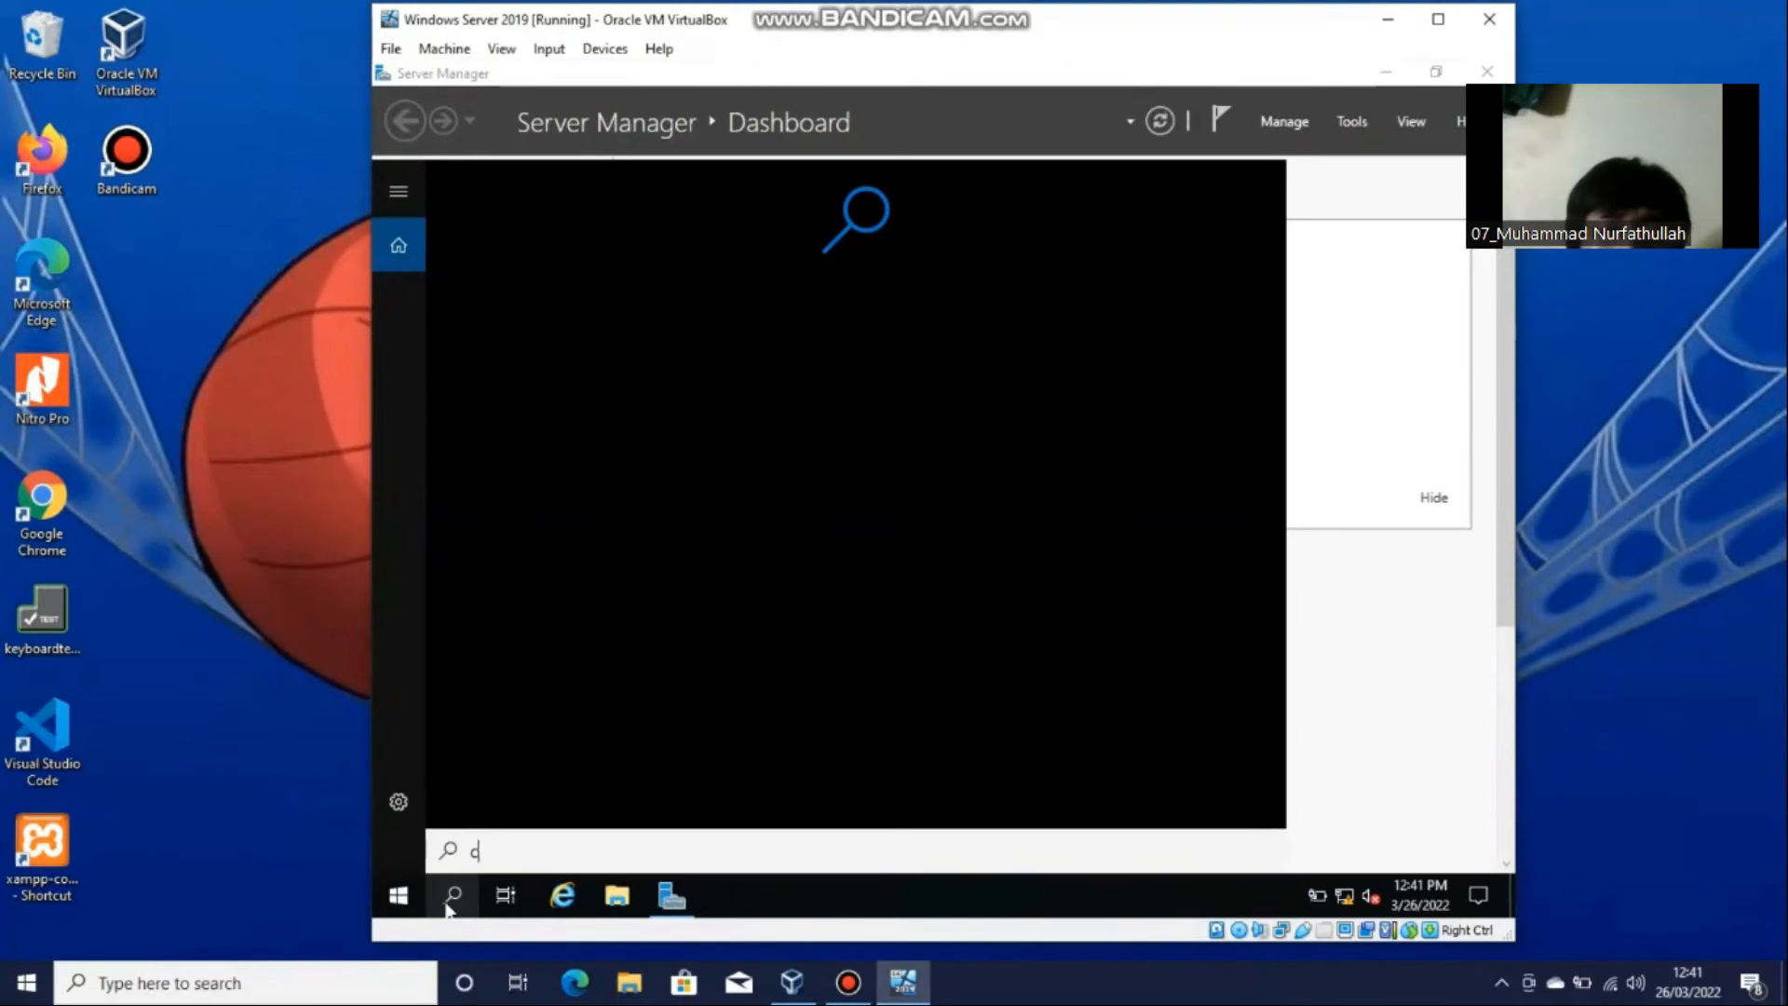
{"action": "key", "text": "BackSpace"}
{"action": "type", "text": "com"}
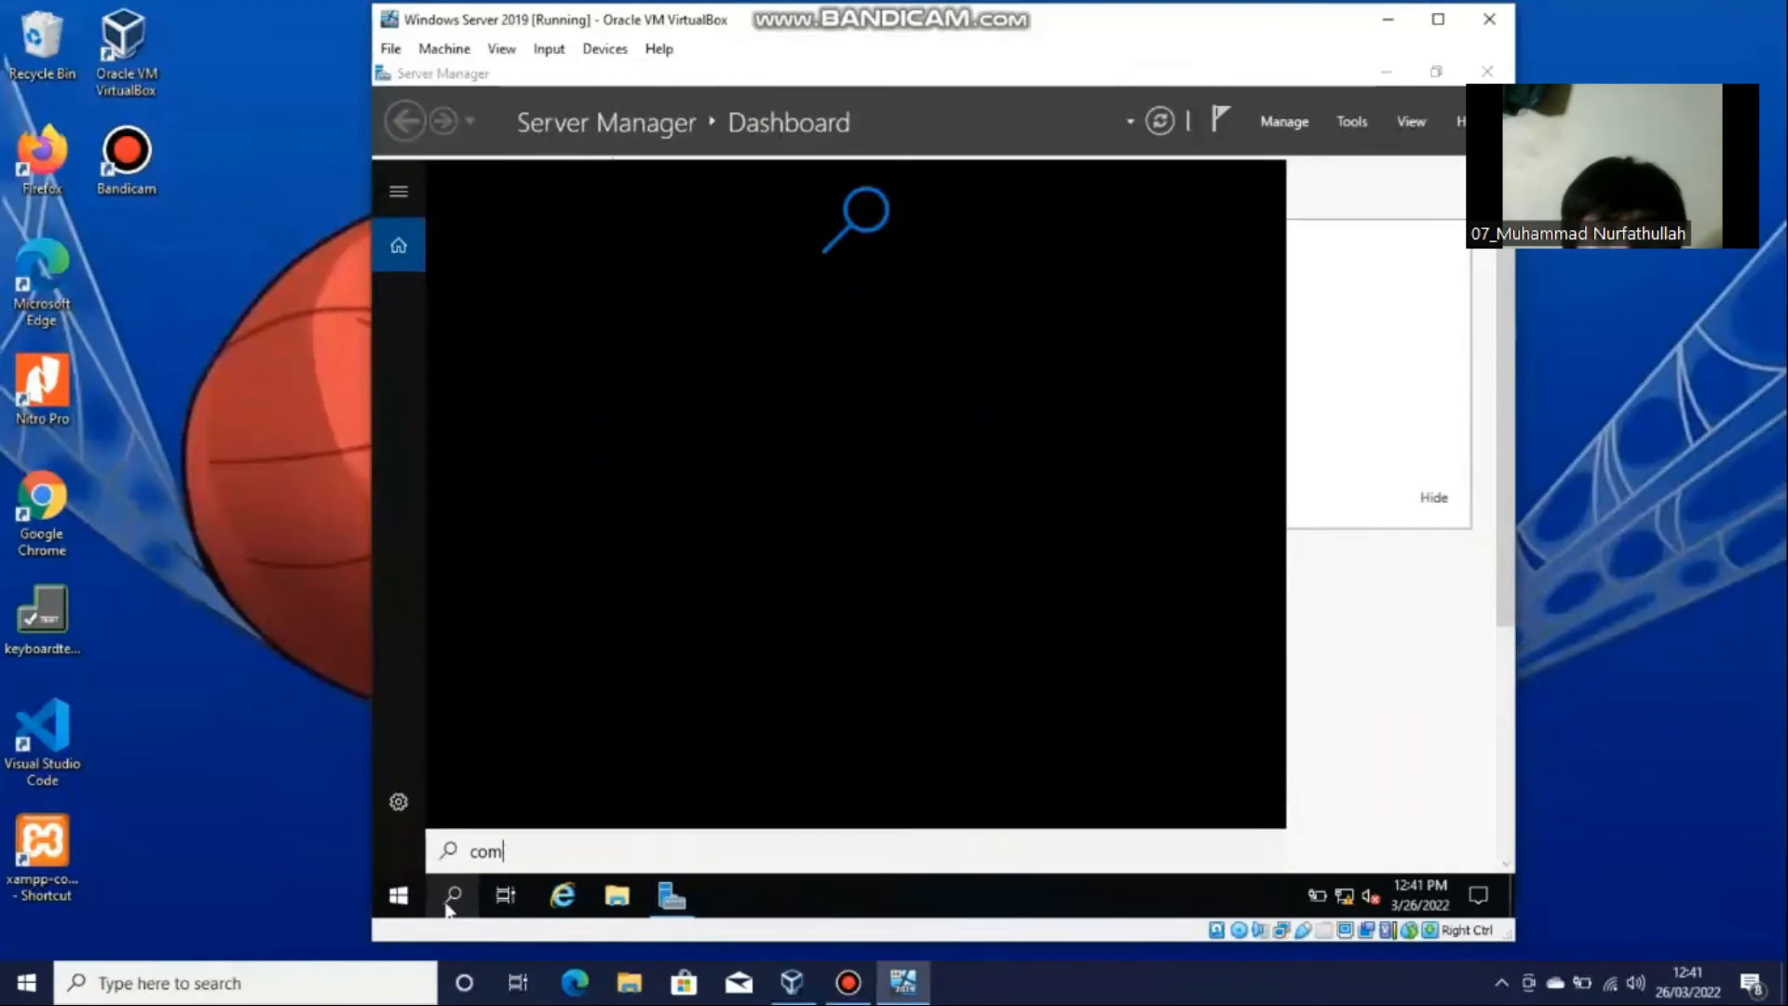
{"action": "left_click", "coordinate": [391, 896]}
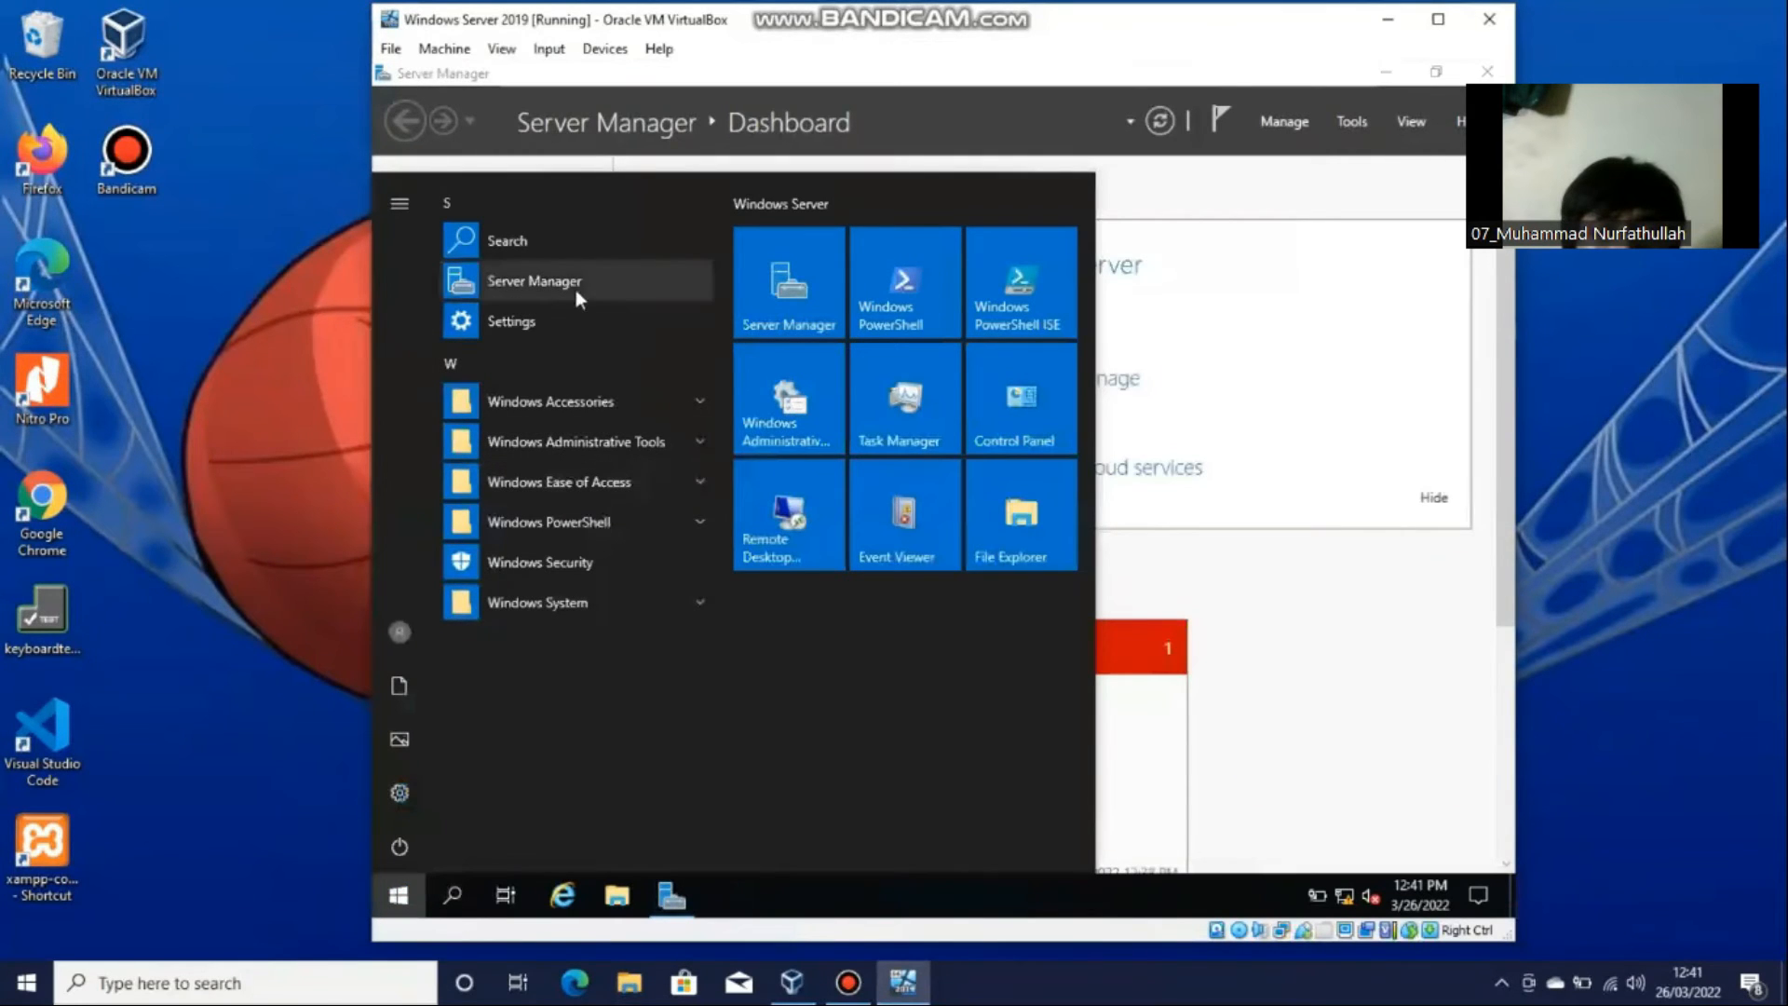
{"action": "left_click", "coordinate": [588, 234]}
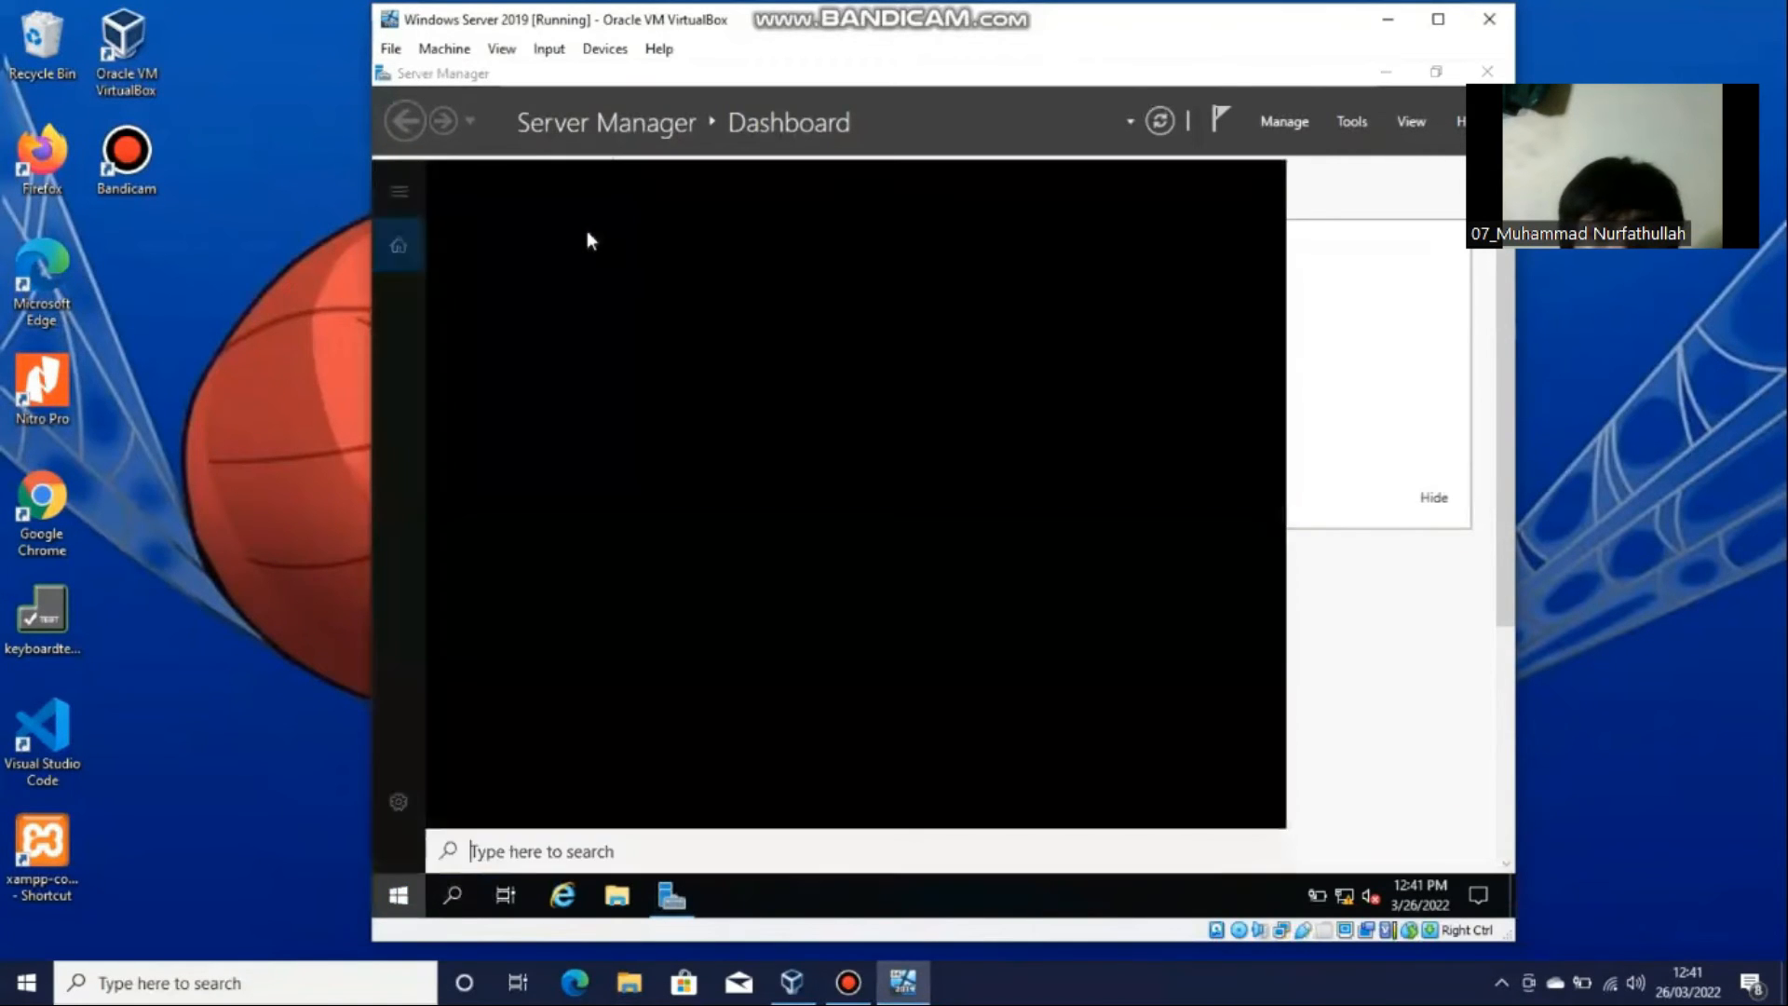
{"action": "type", "text": "com"}
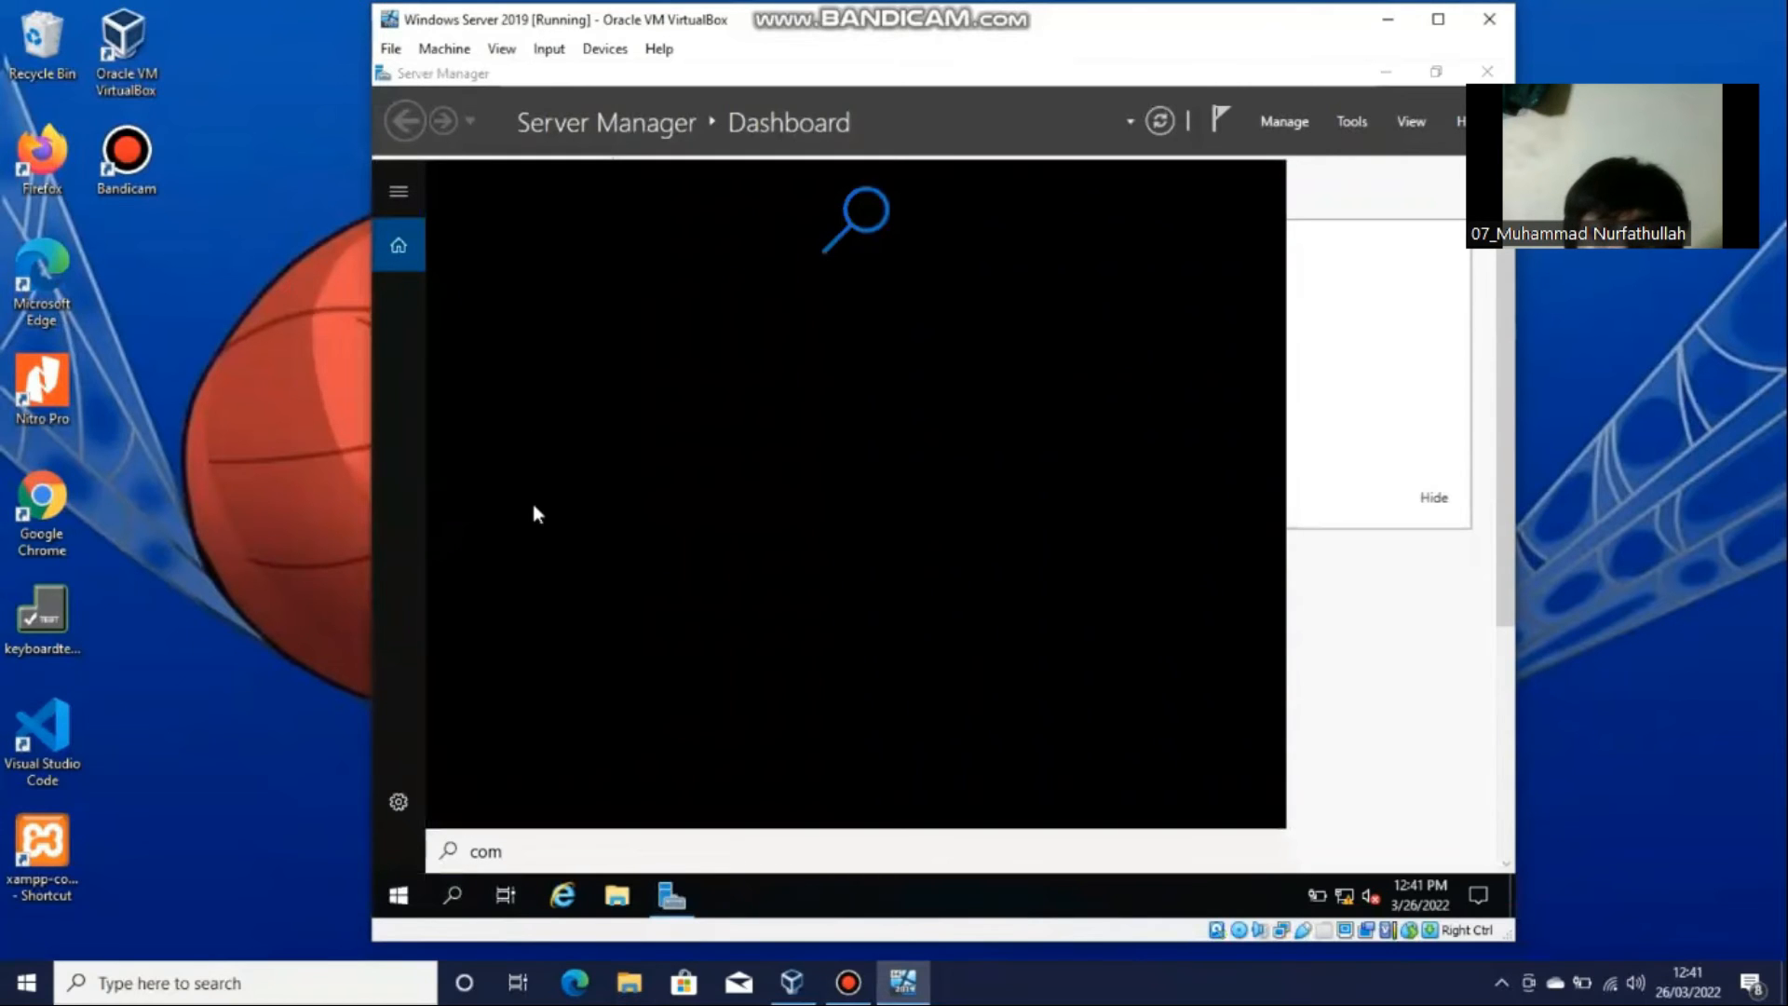
{"action": "left_click", "coordinate": [1035, 882]}
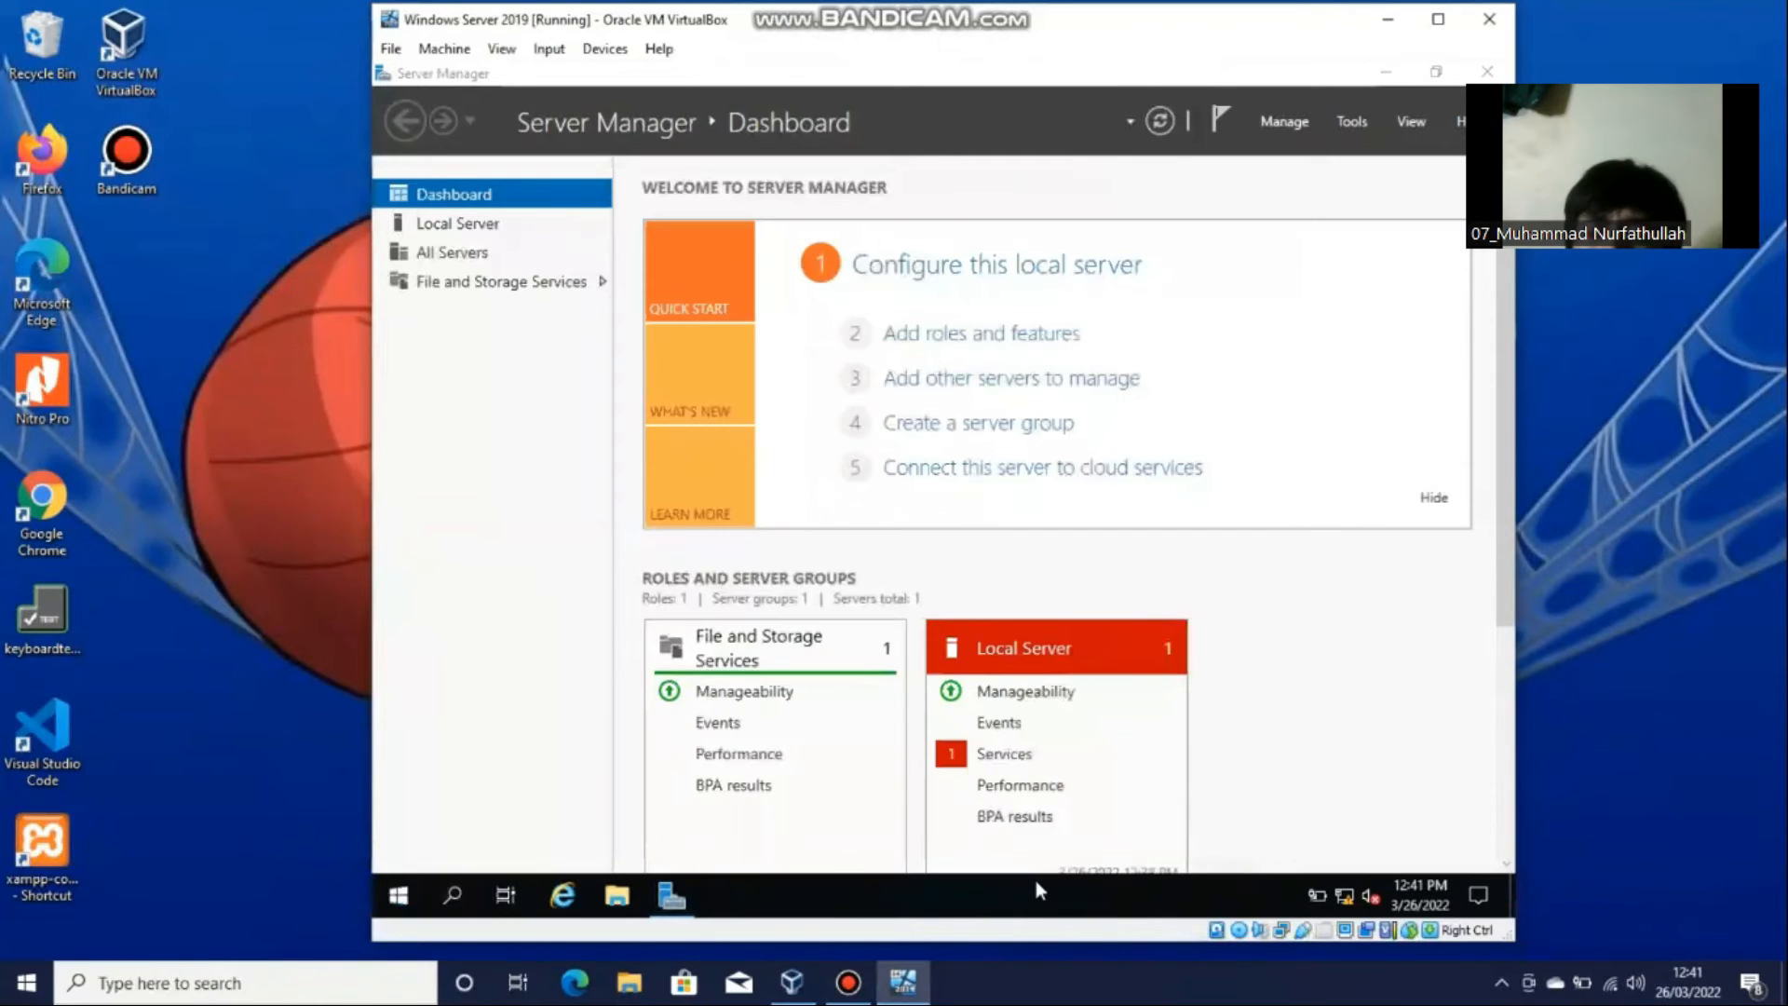
Run cmd in the server VM, ping 192.168.10.12 to test the connection to the host, and close Command Prompt.
{"action": "key", "text": "super+r"}
{"action": "type", "text": "cm"}
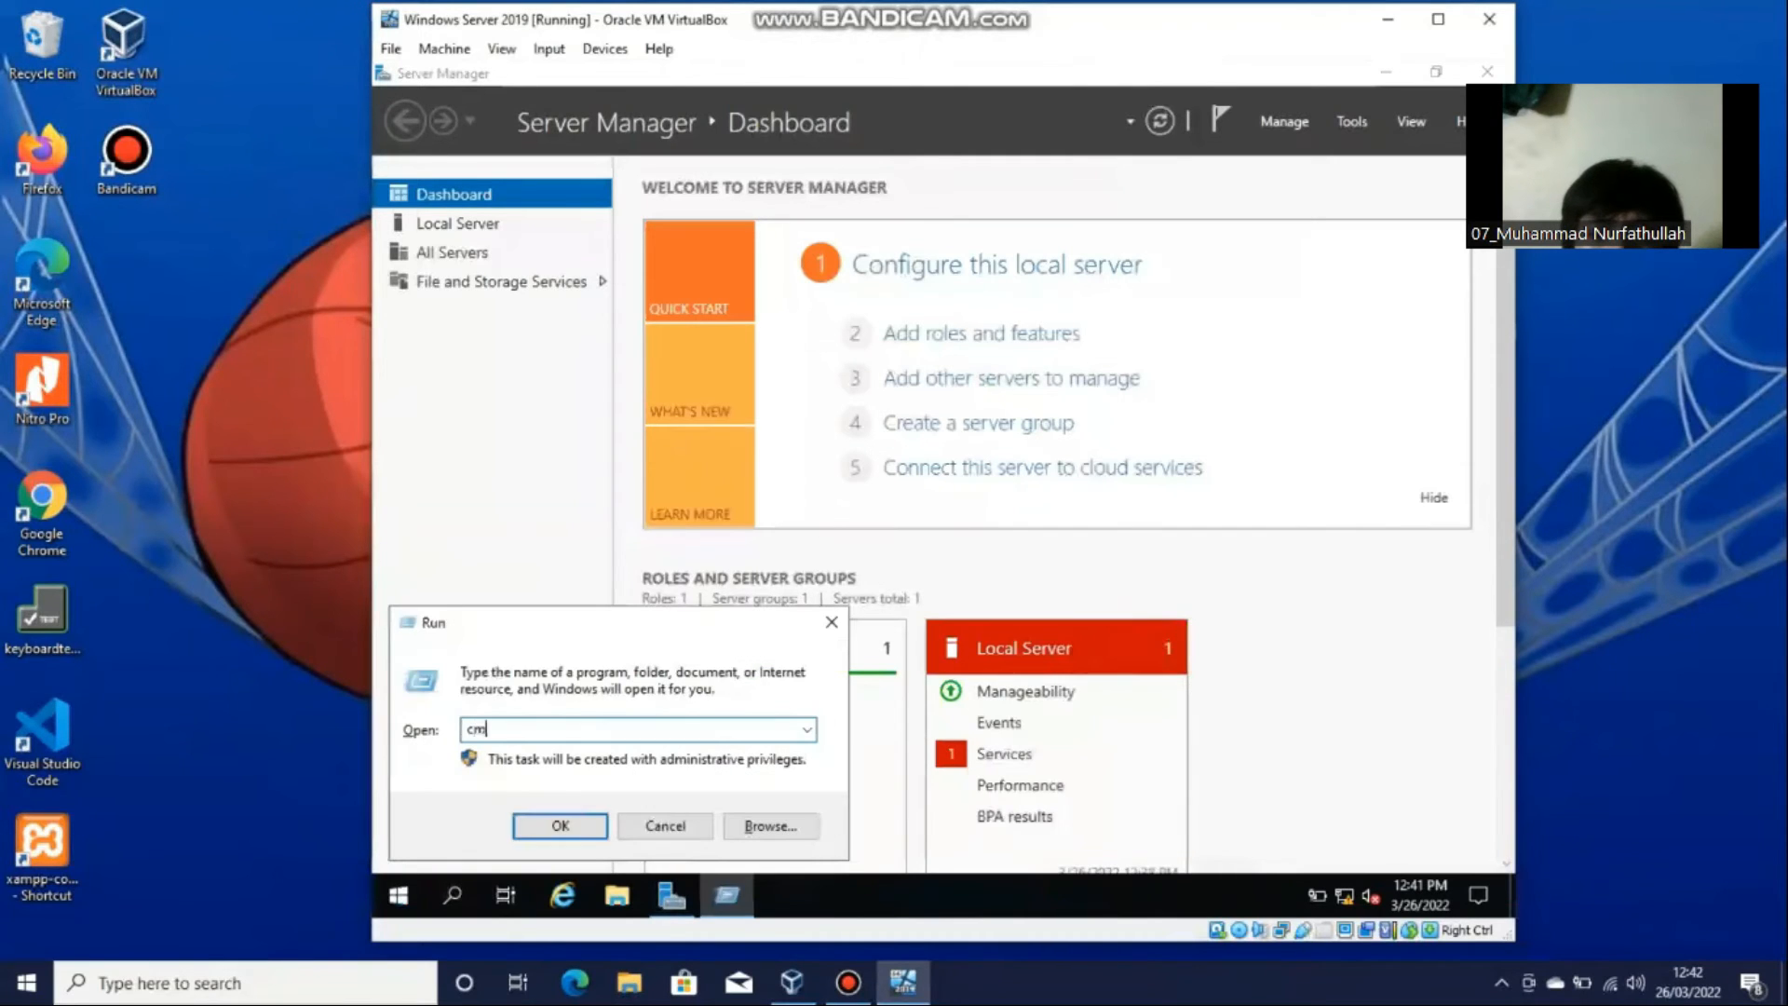
{"action": "key", "text": "Return"}
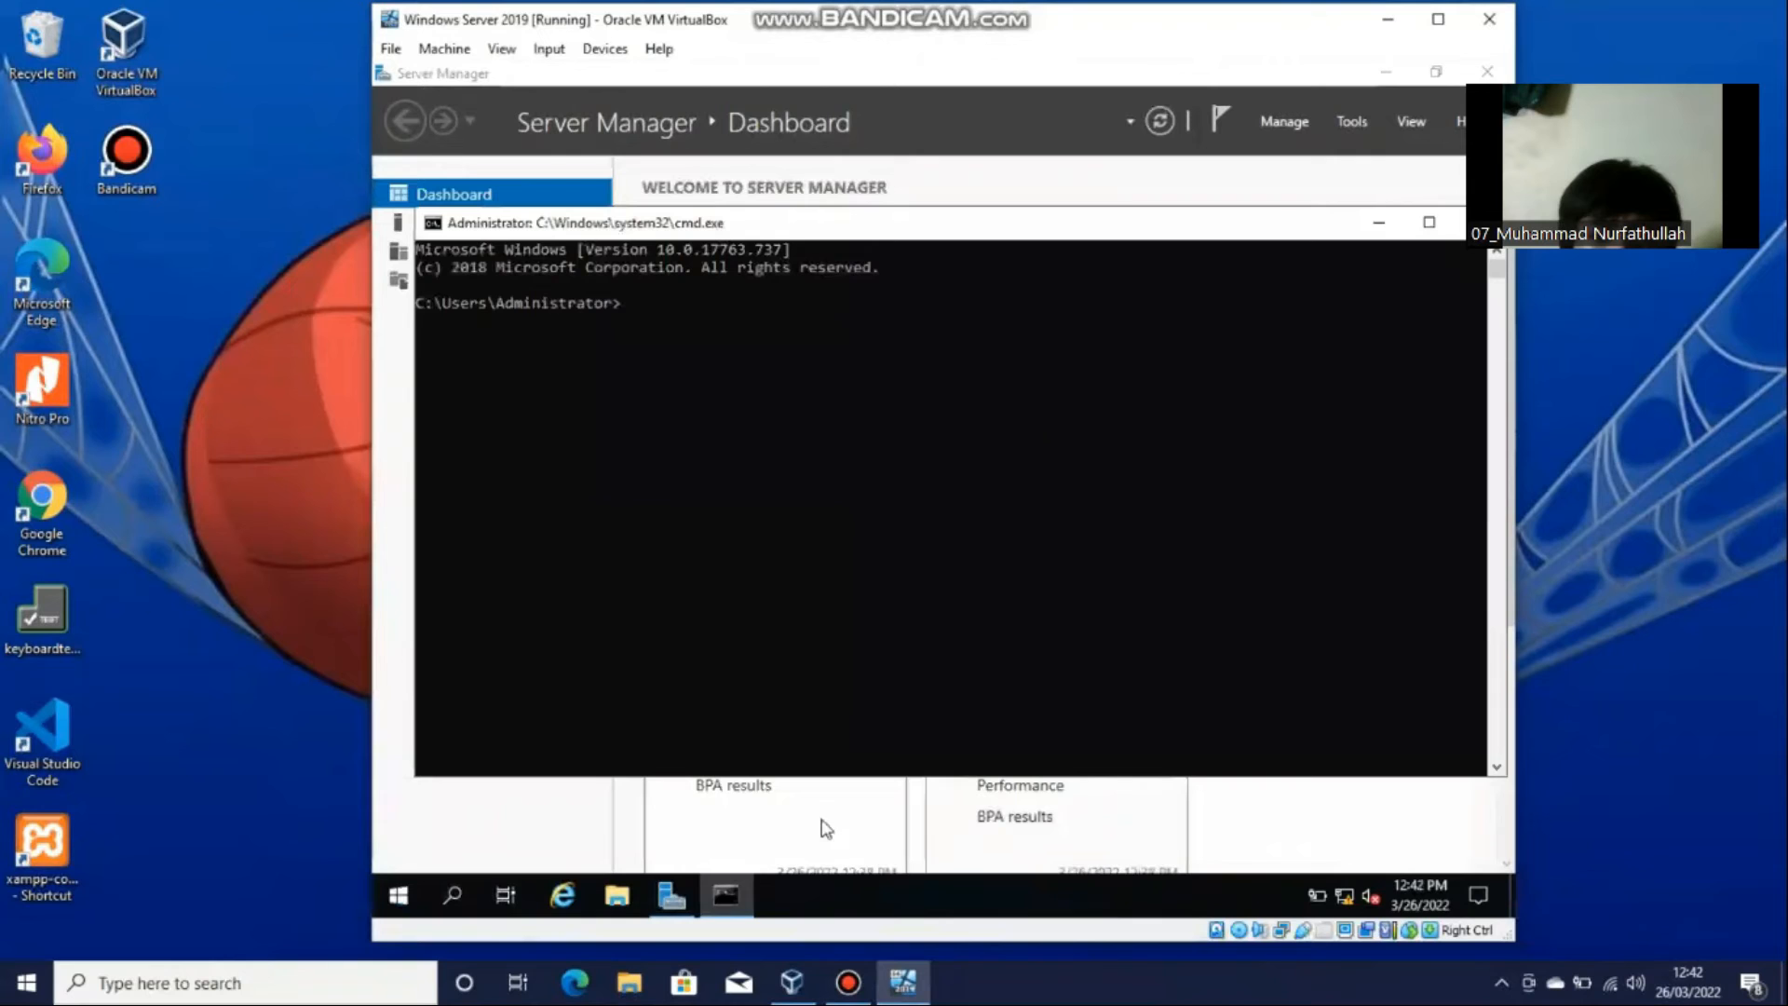
{"action": "type", "text": "ping 192.168"}
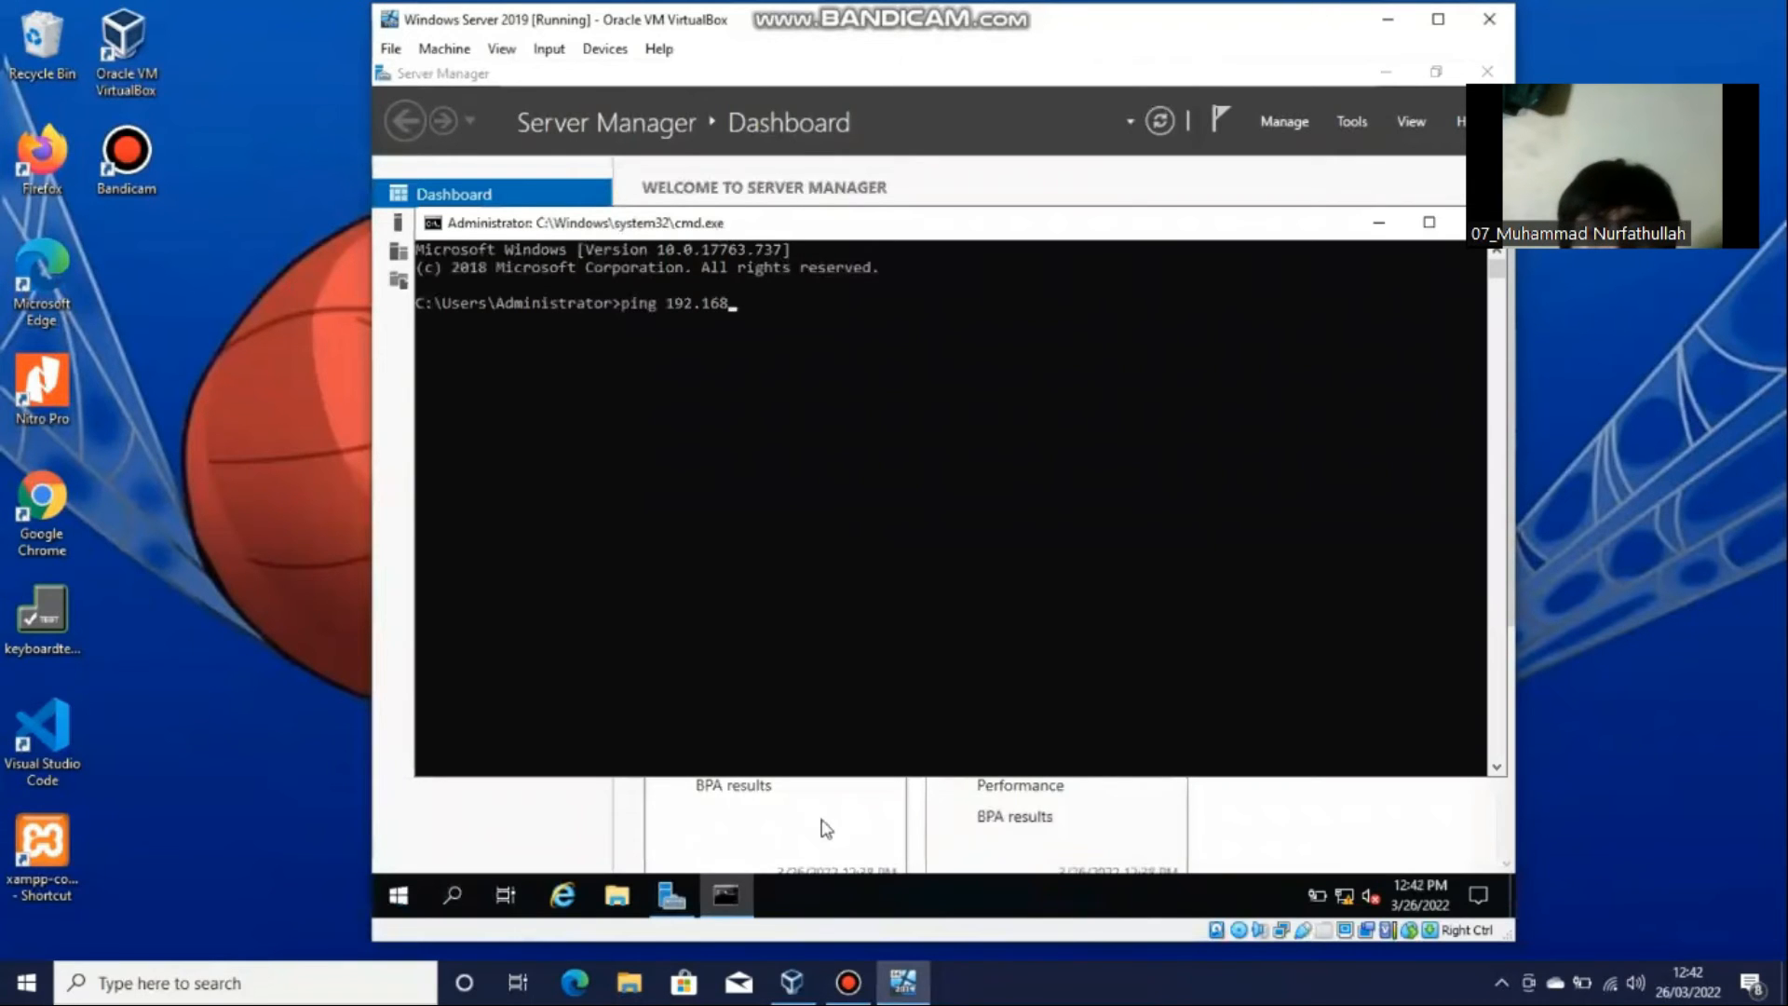
{"action": "type", "text": ".10.12"}
{"action": "key", "text": "Return"}
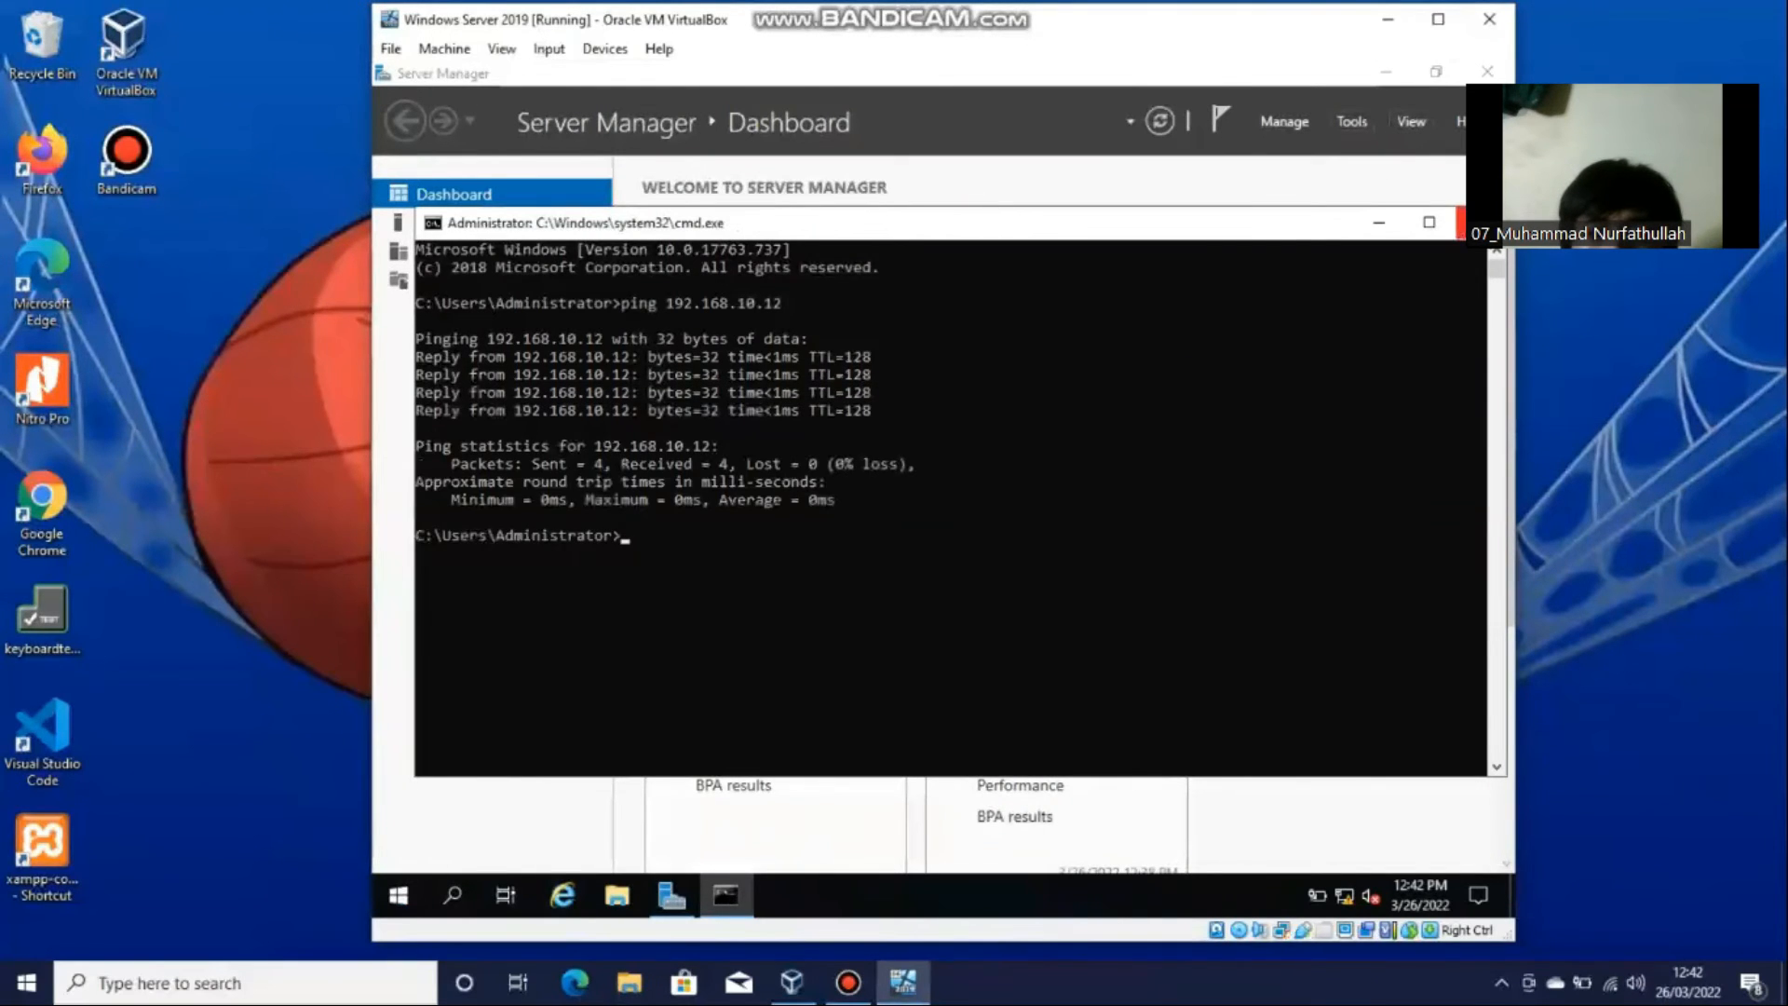
{"action": "left_click", "coordinate": [1481, 222]}
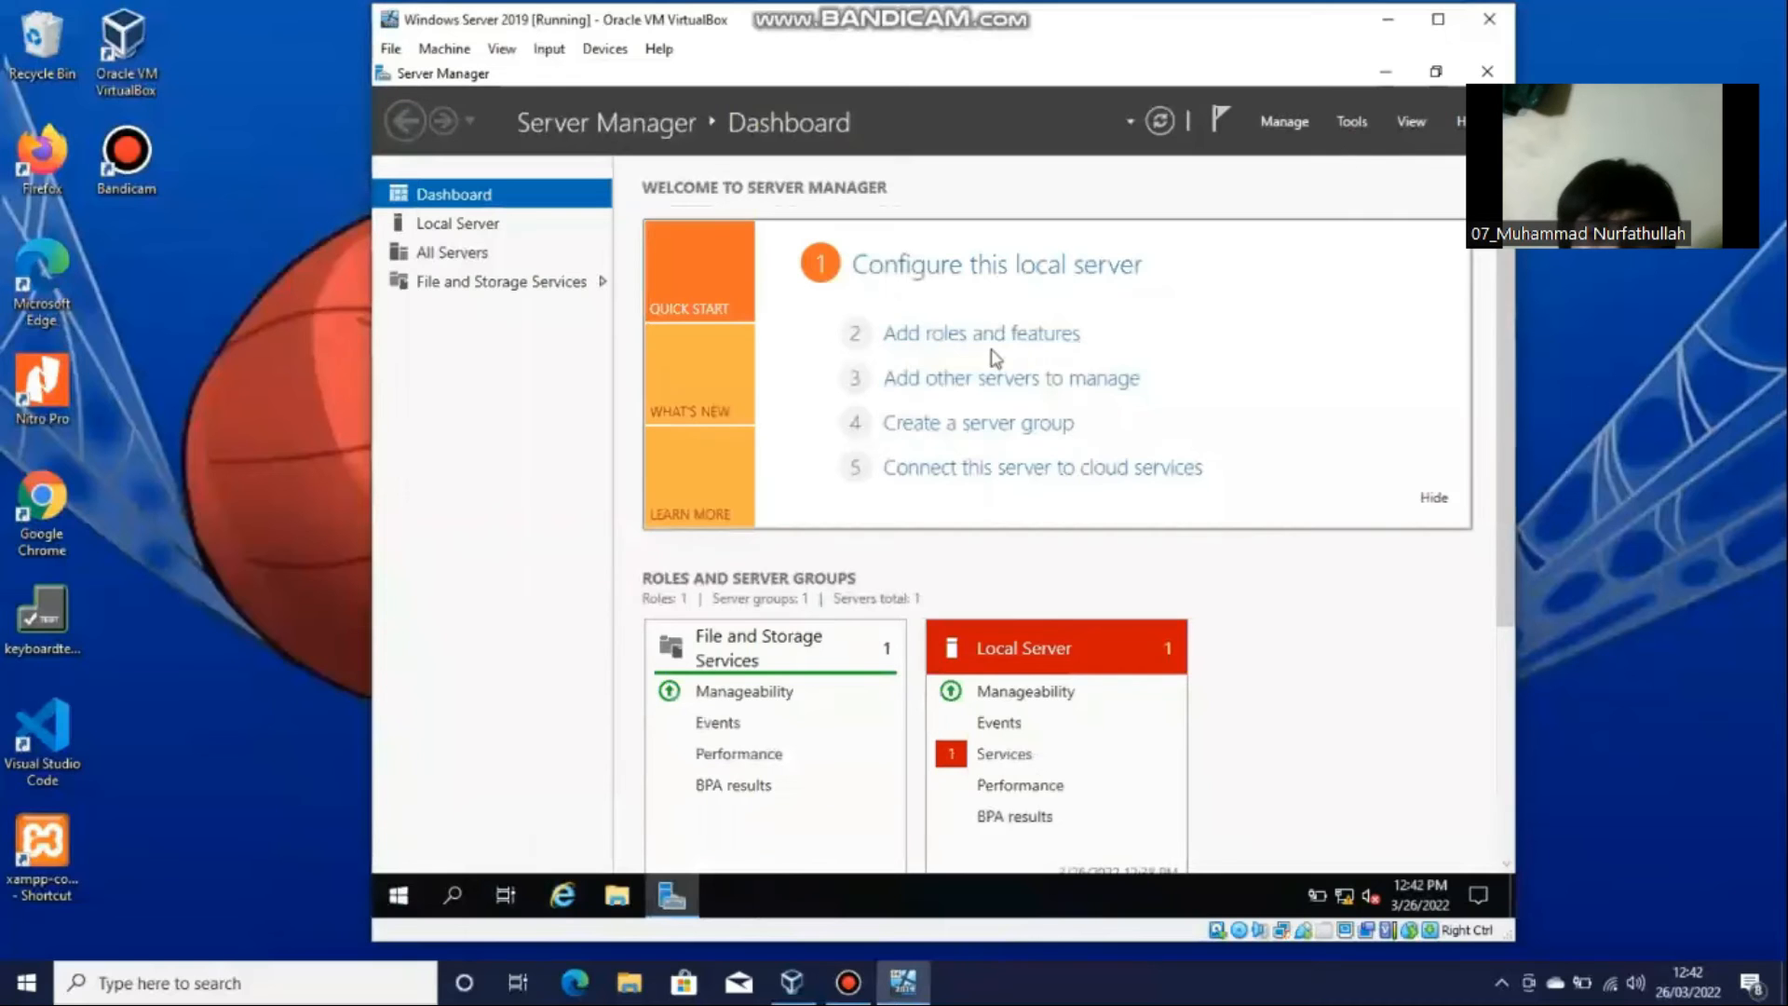
Start adding roles and features, skip the introduction page by default, and choose a role-based installation on the local server.
{"action": "left_click", "coordinate": [1015, 335]}
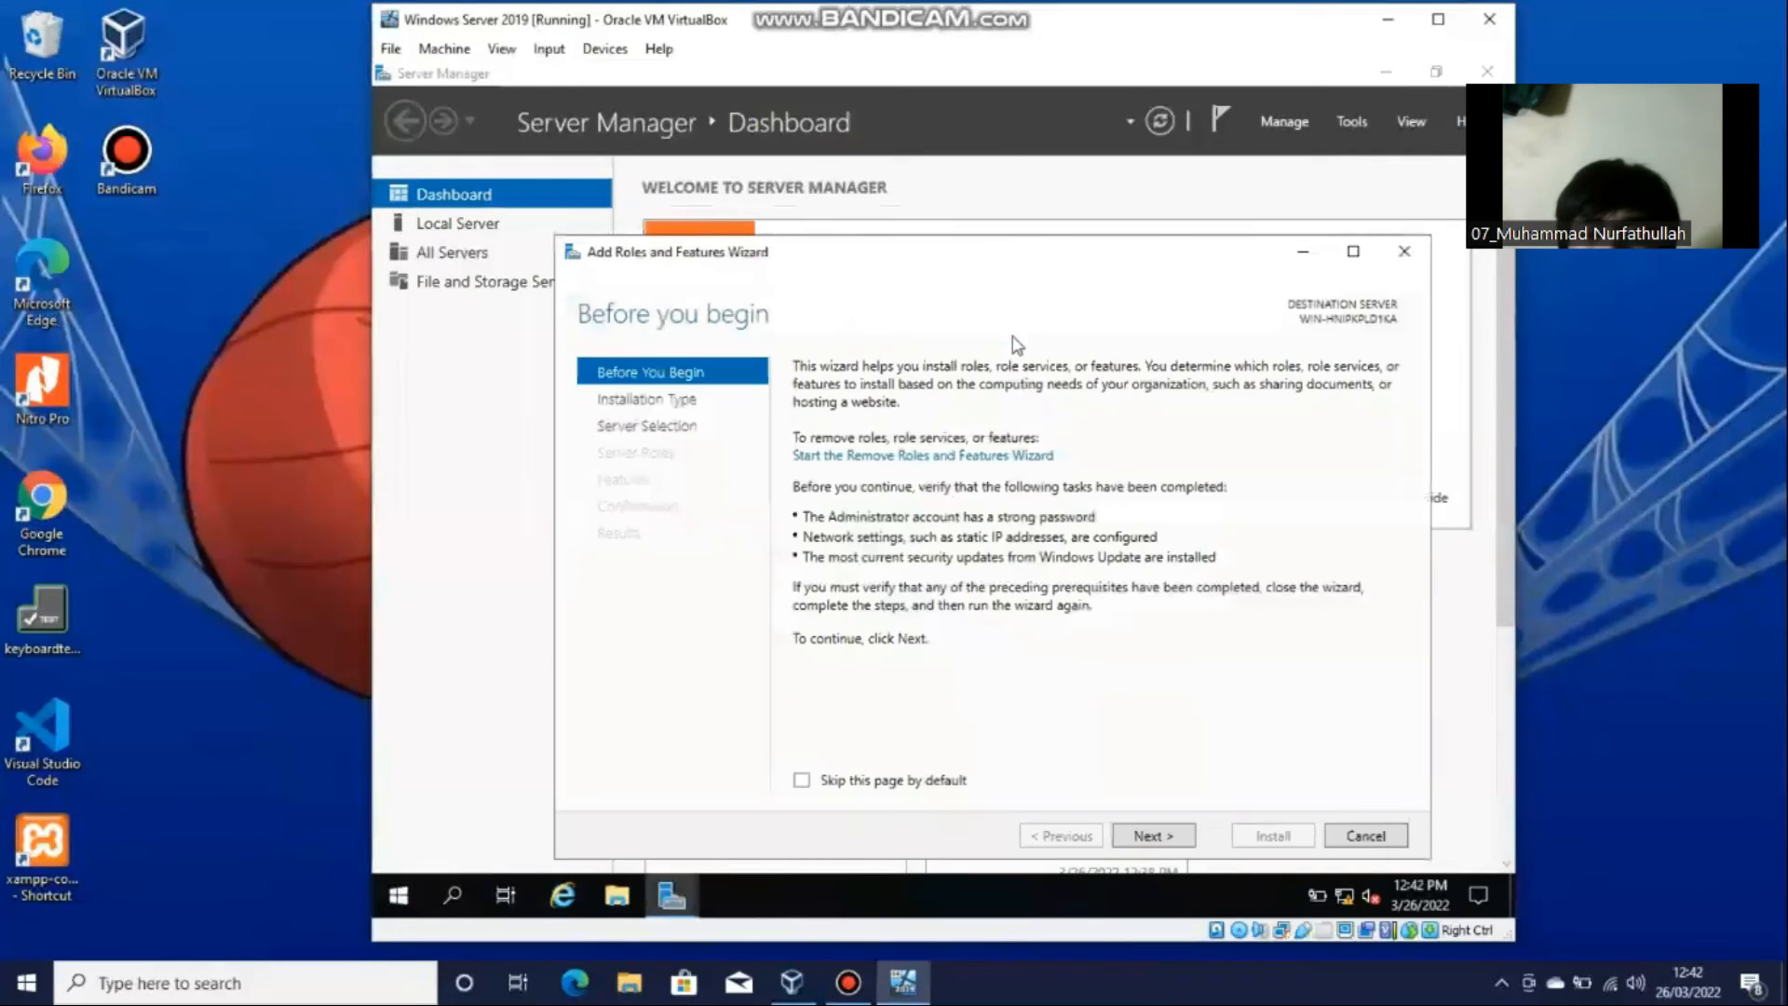
{"action": "left_click", "coordinate": [840, 787]}
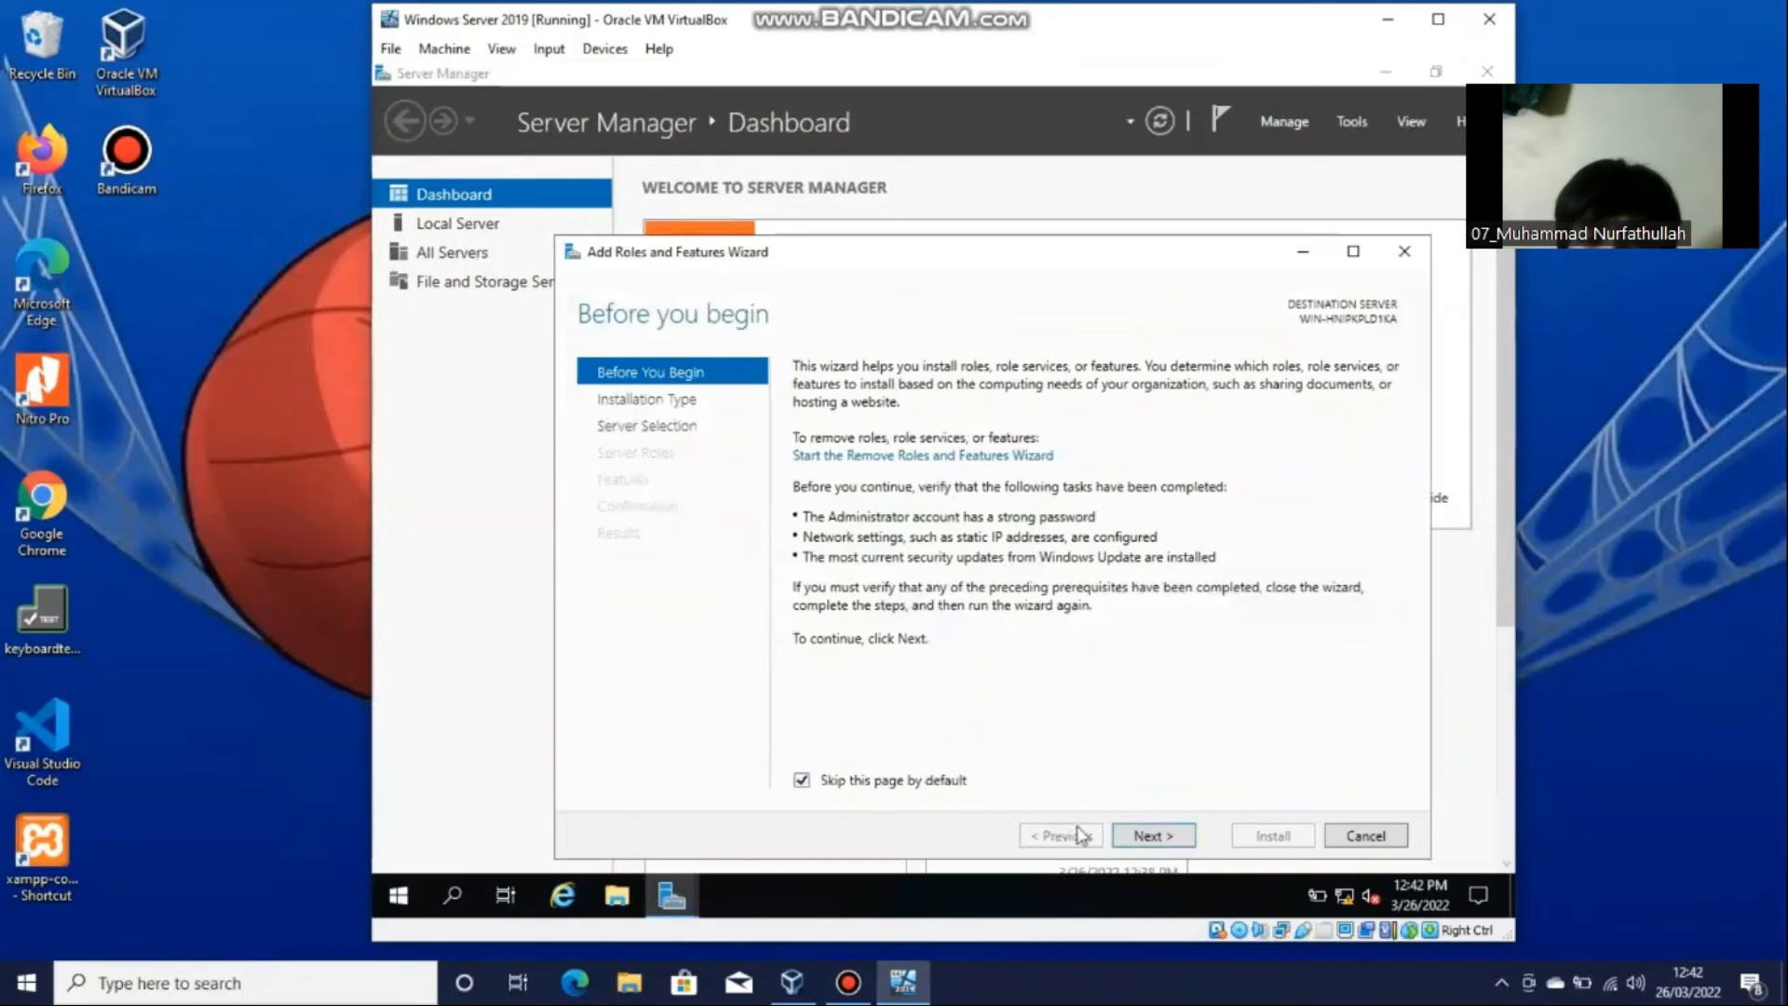
{"action": "left_click", "coordinate": [1138, 837]}
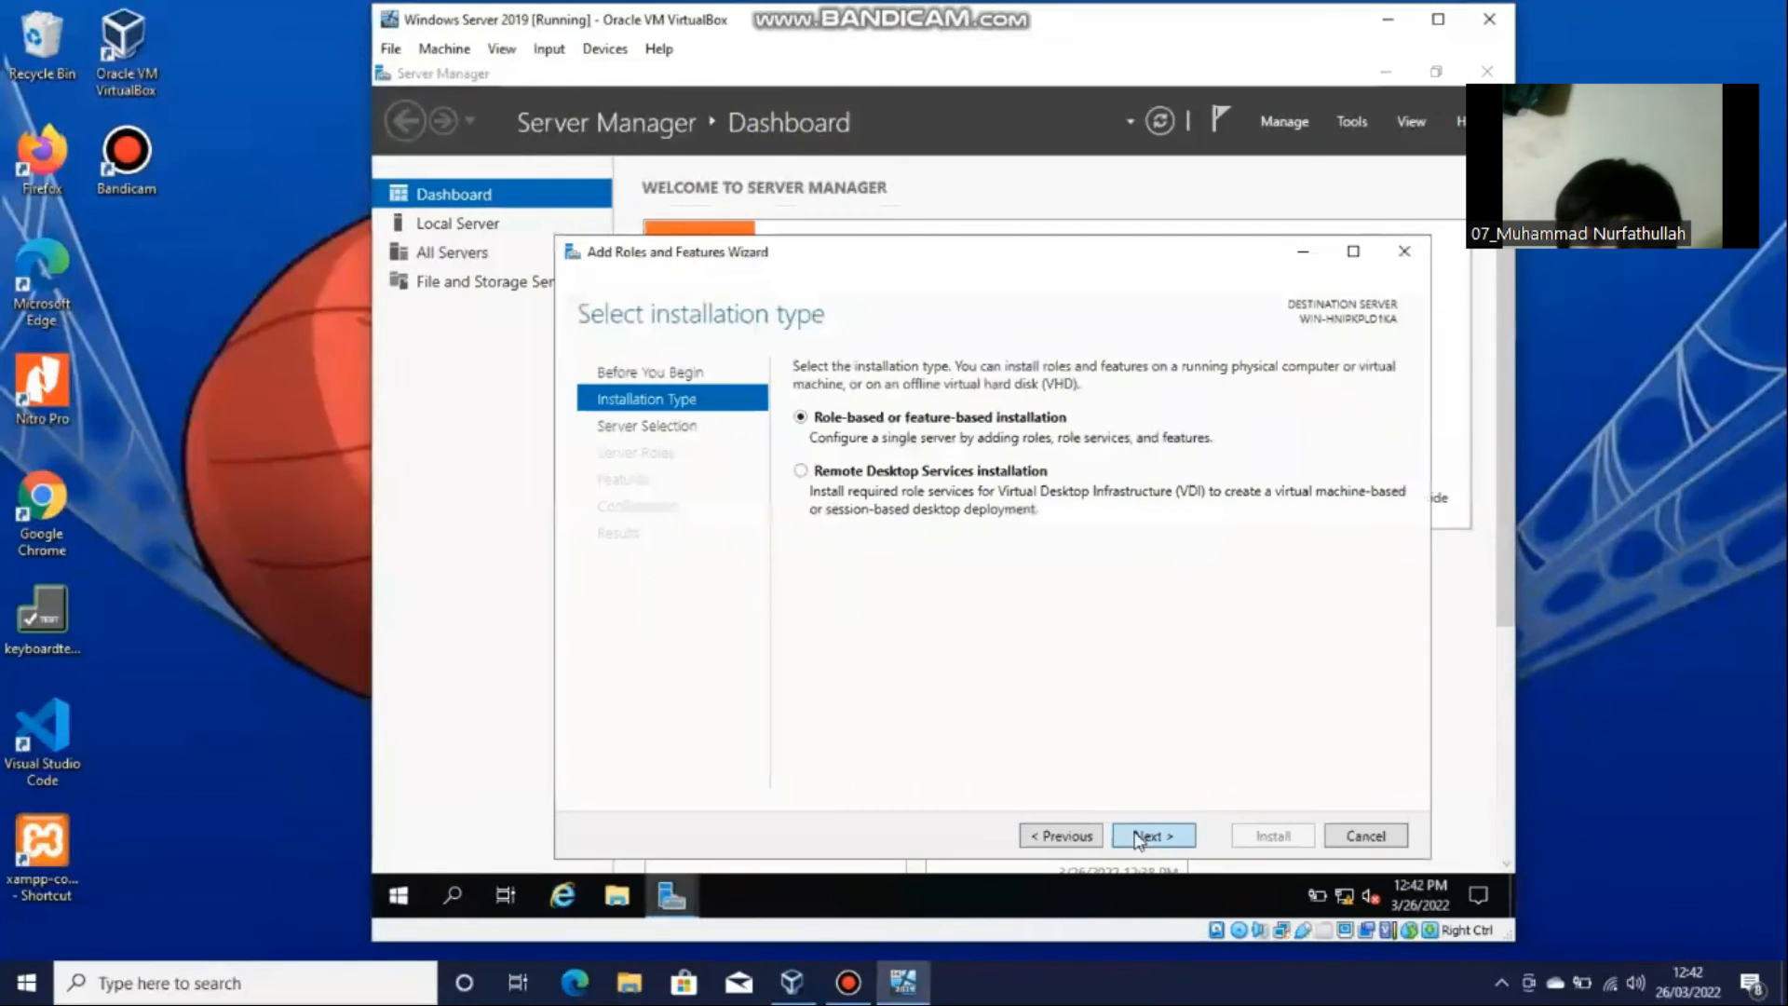
{"action": "left_click", "coordinate": [1138, 837]}
{"action": "left_click", "coordinate": [1138, 837]}
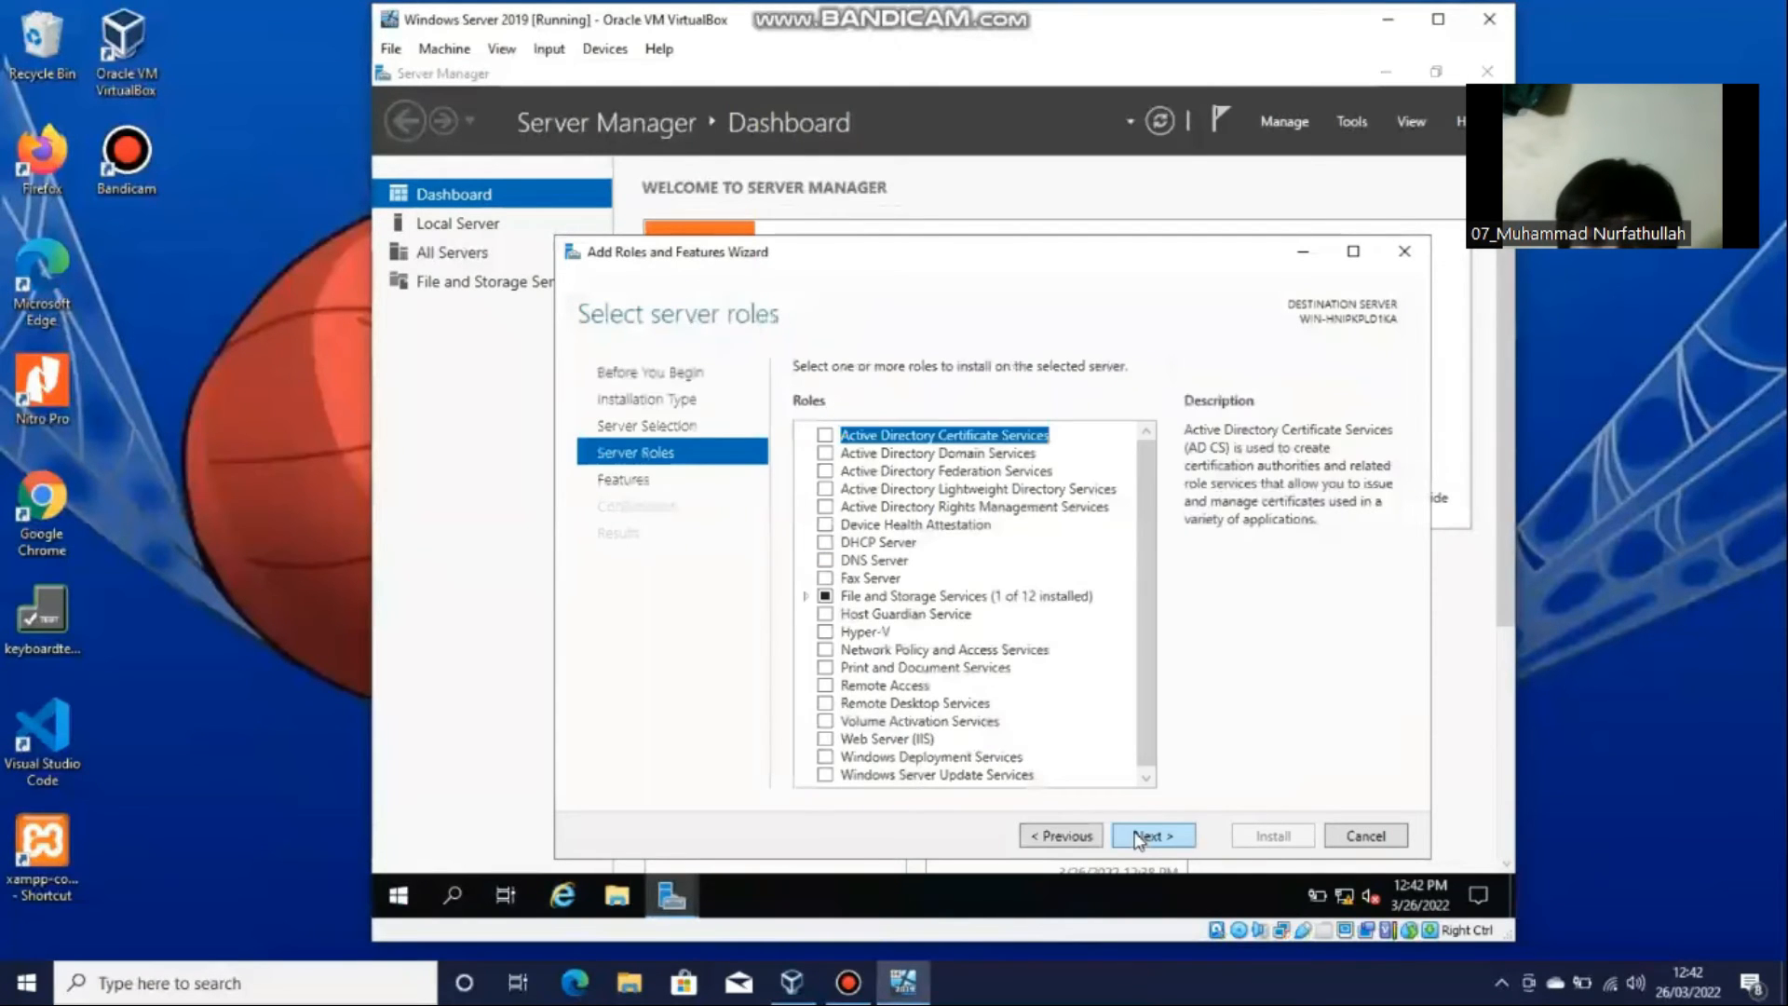
Select the DNS Server role with its management tools, accept the static IP validation warning, and proceed to the installation confirmation.
{"action": "left_click", "coordinate": [835, 560]}
{"action": "left_click", "coordinate": [834, 561]}
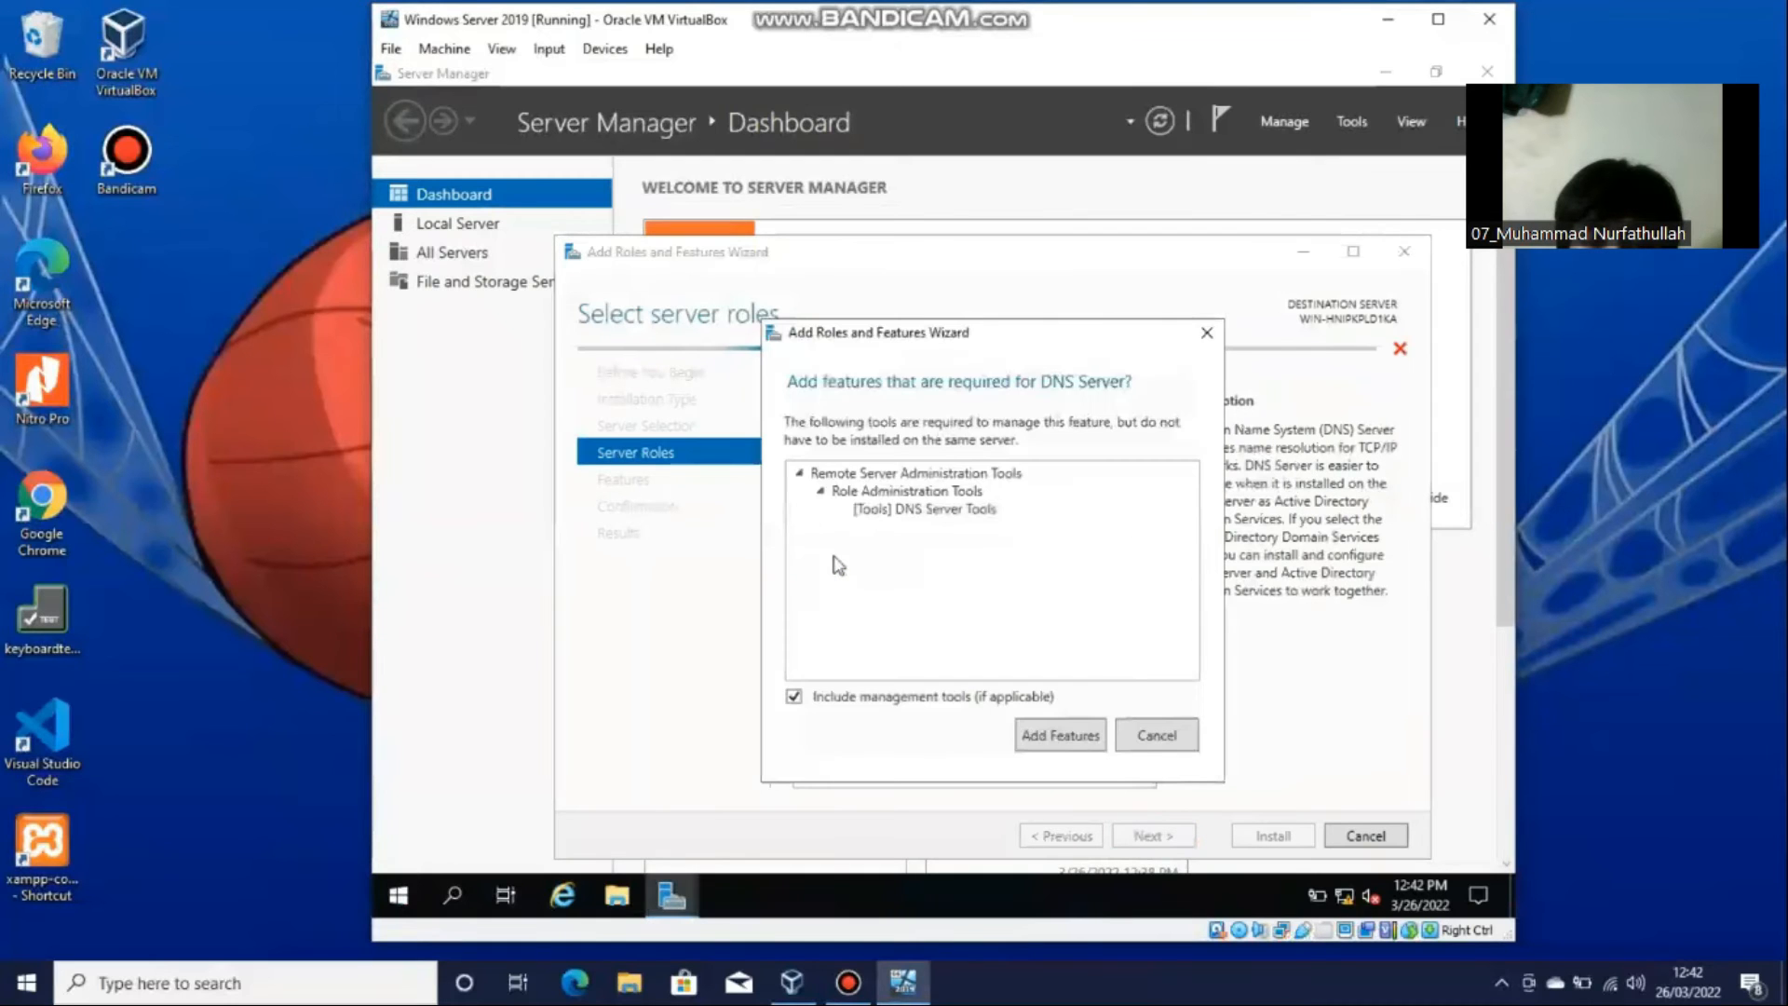
{"action": "left_click", "coordinate": [1055, 735]}
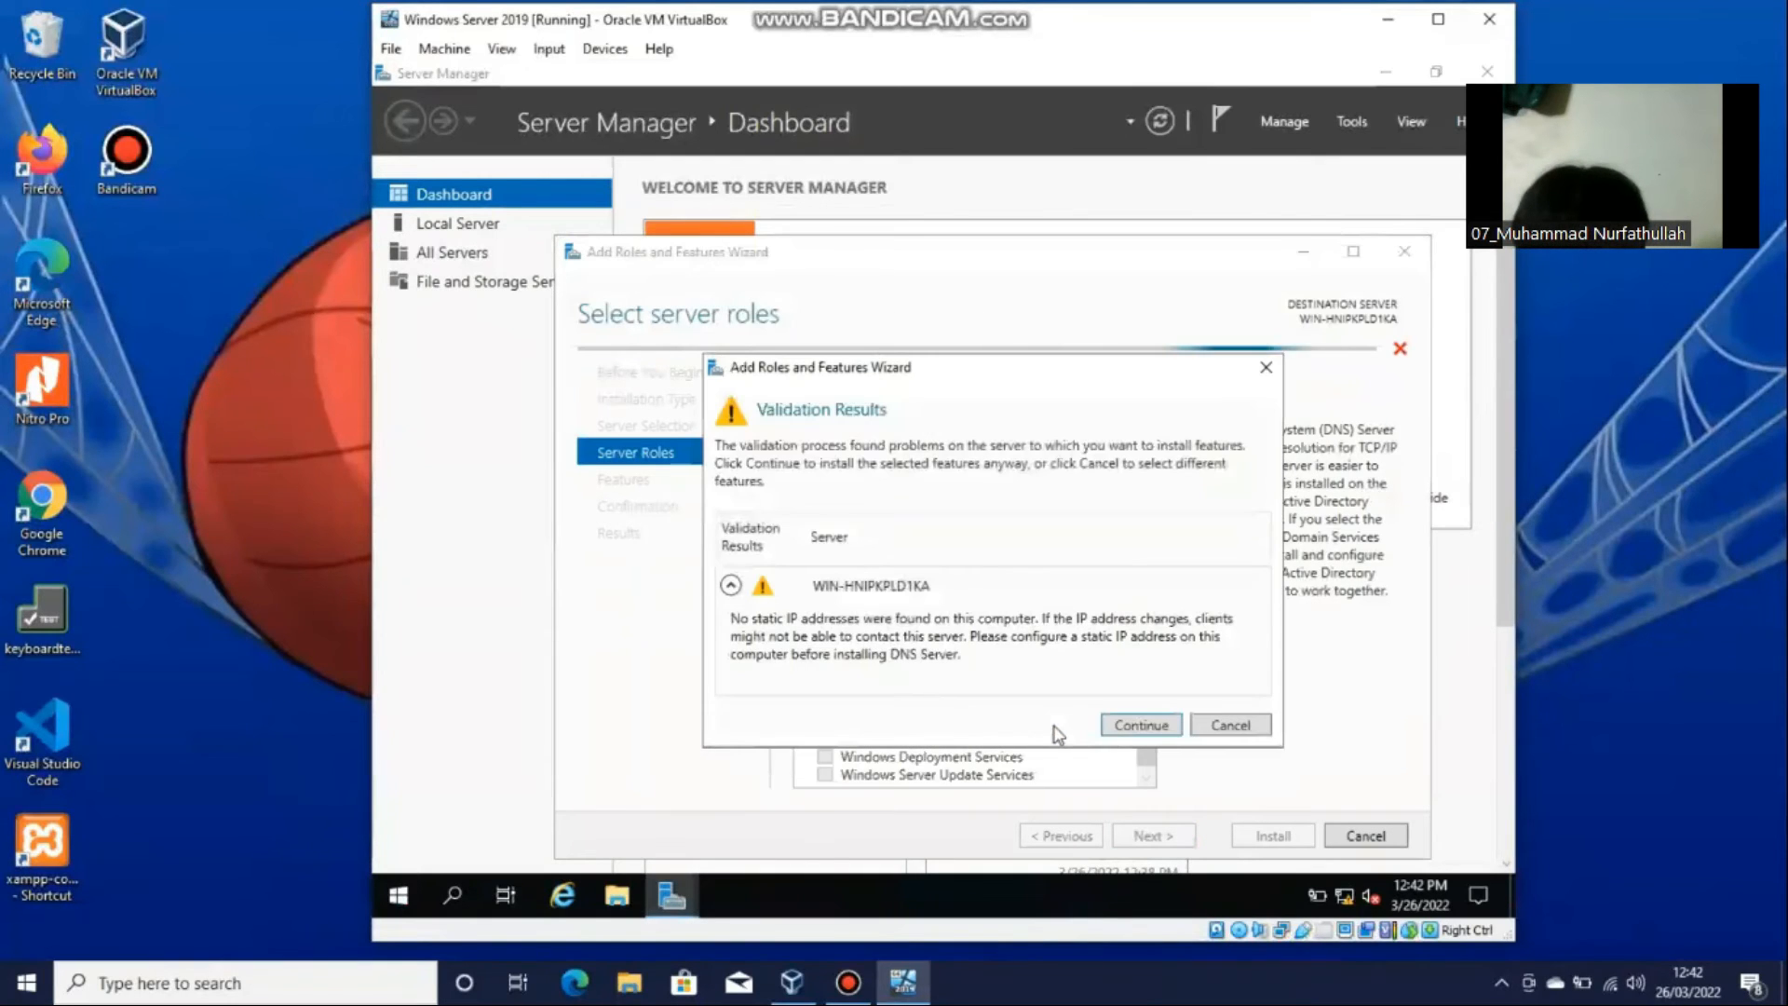
{"action": "left_click", "coordinate": [1129, 730]}
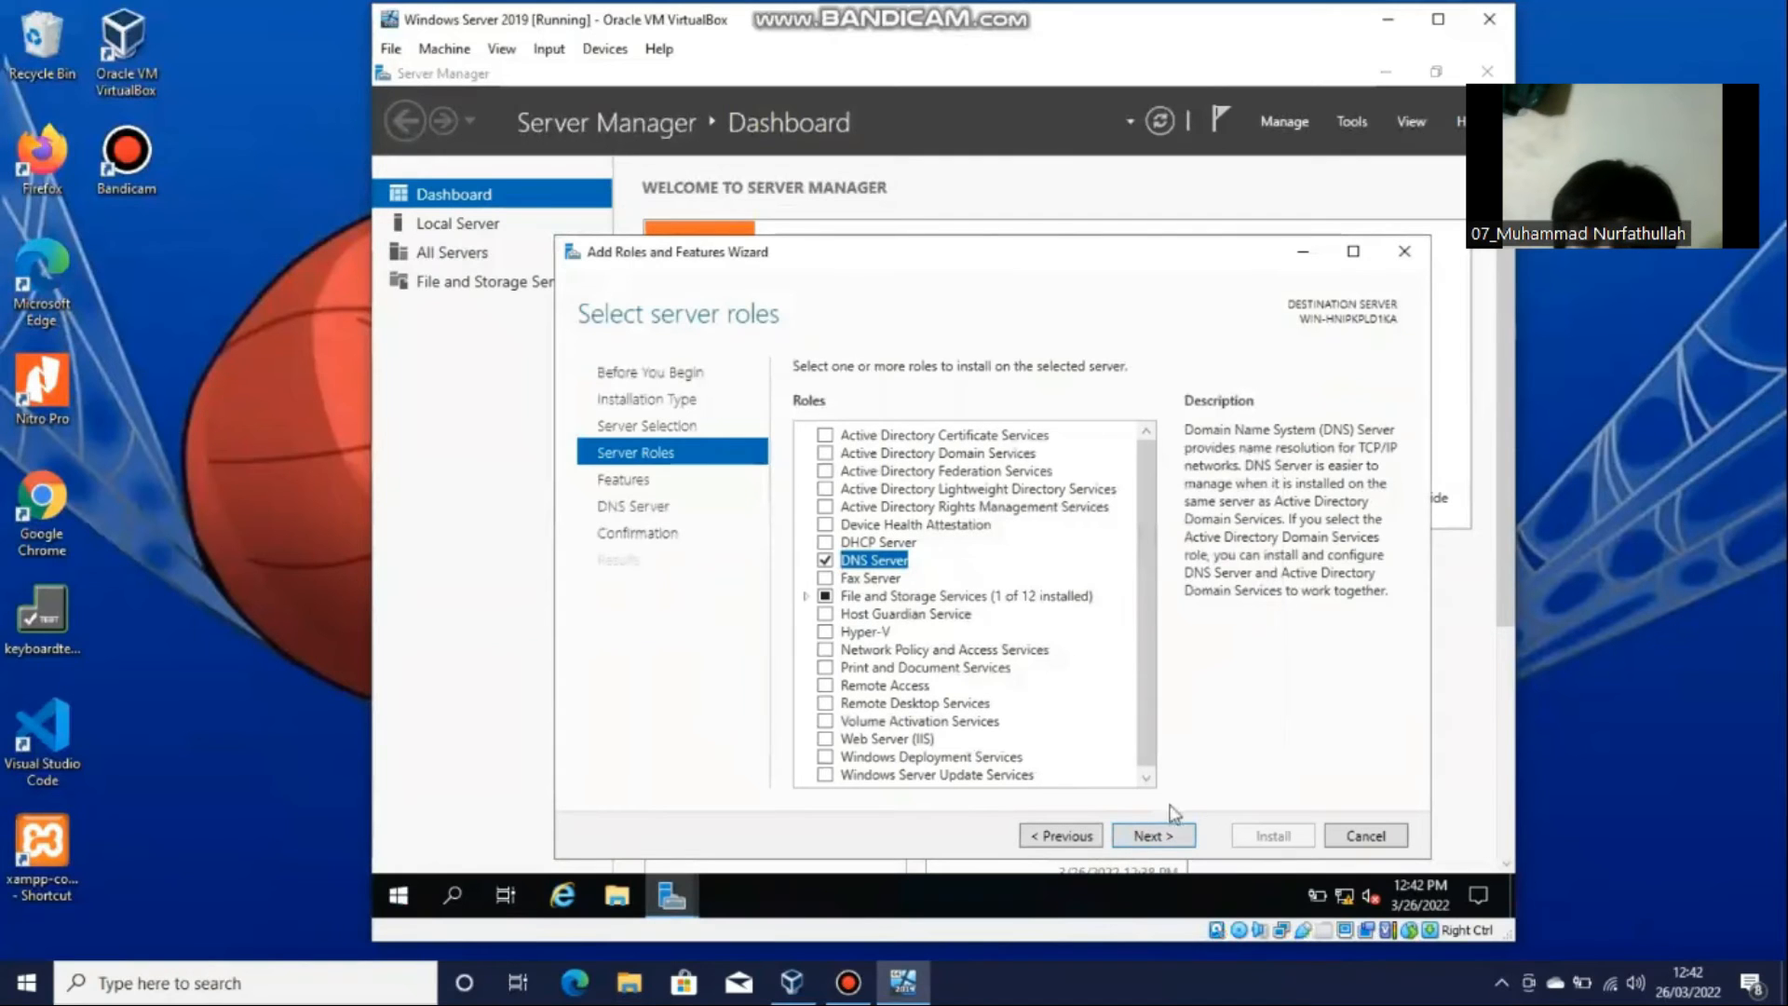
{"action": "left_click", "coordinate": [1169, 837]}
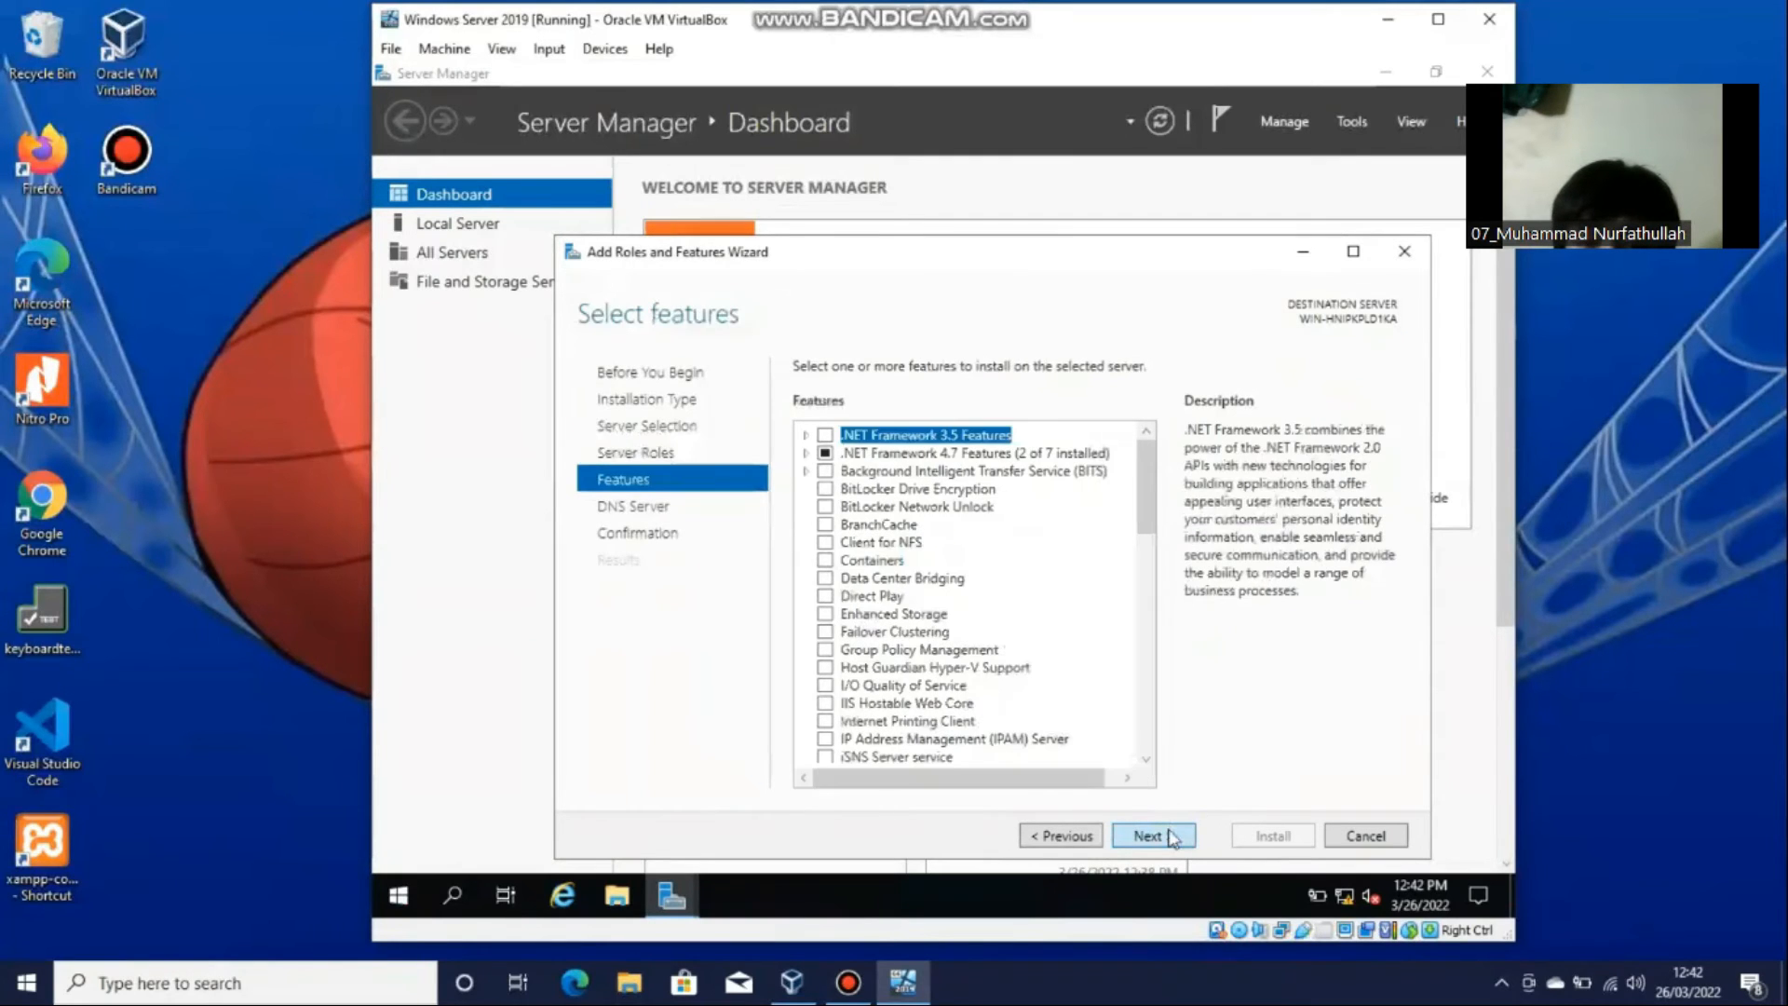
{"action": "left_click", "coordinate": [1171, 837]}
{"action": "left_click", "coordinate": [1171, 837]}
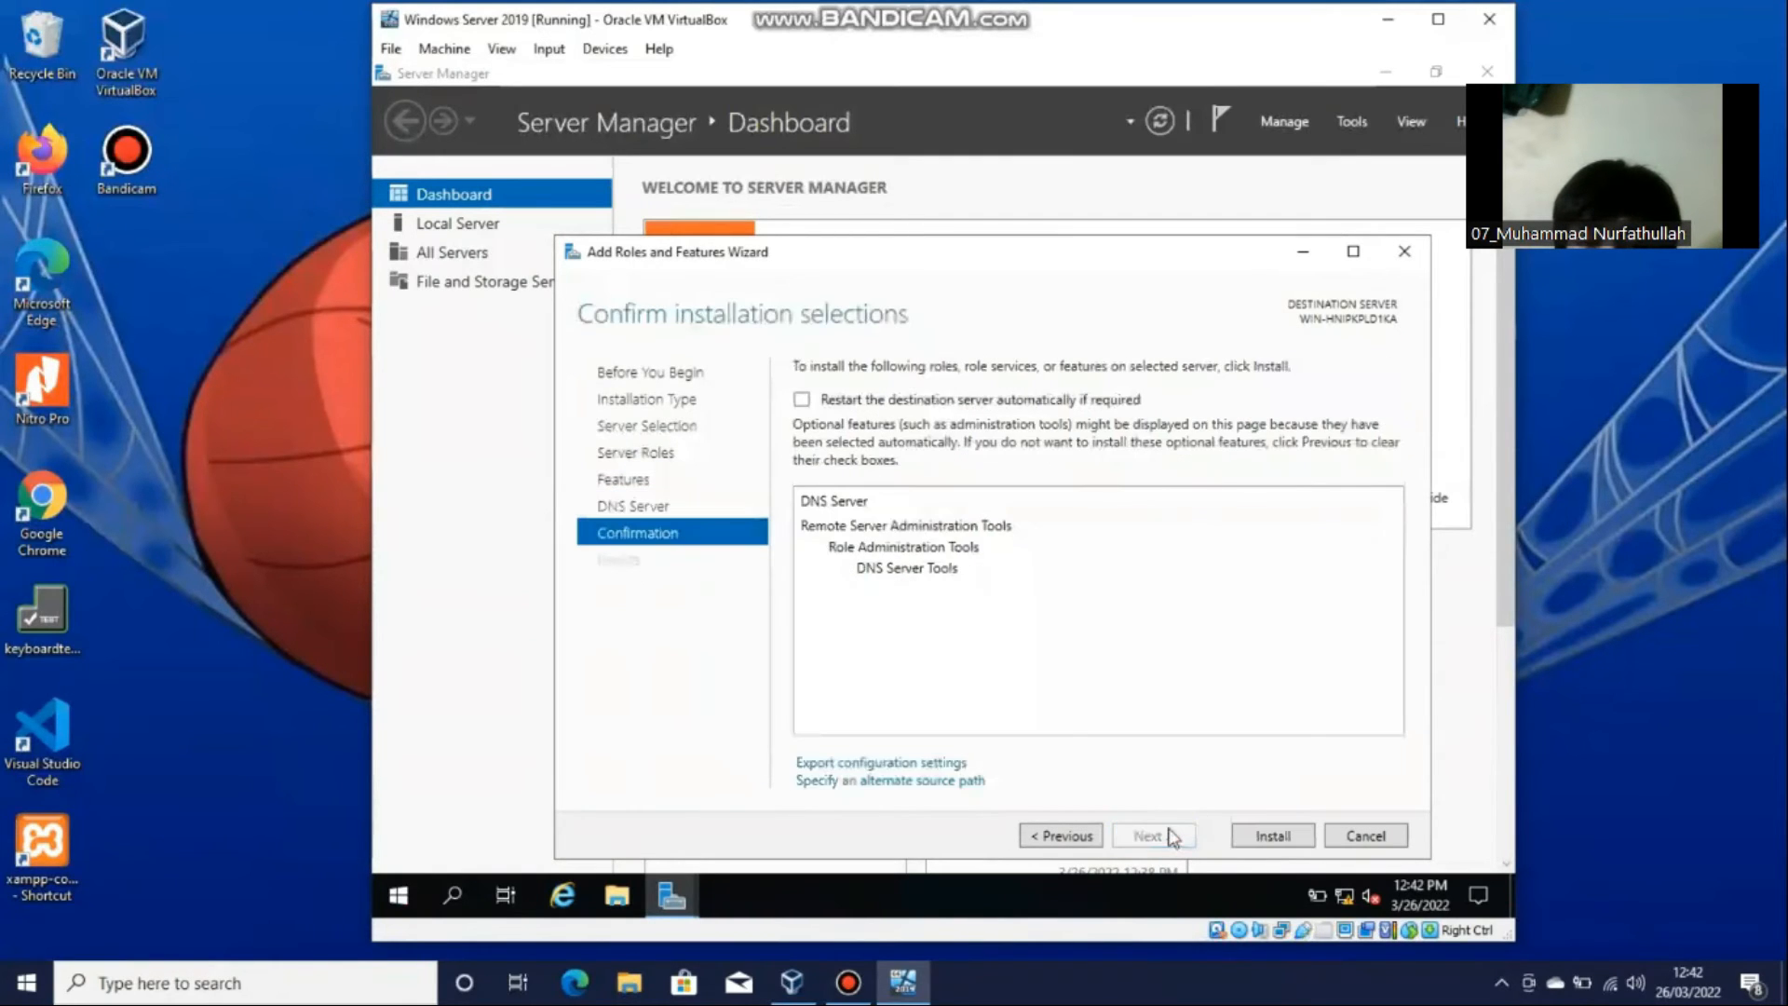
Install the DNS Server role with its tools and close the wizard once the installation finishes.
{"action": "left_click", "coordinate": [1267, 837]}
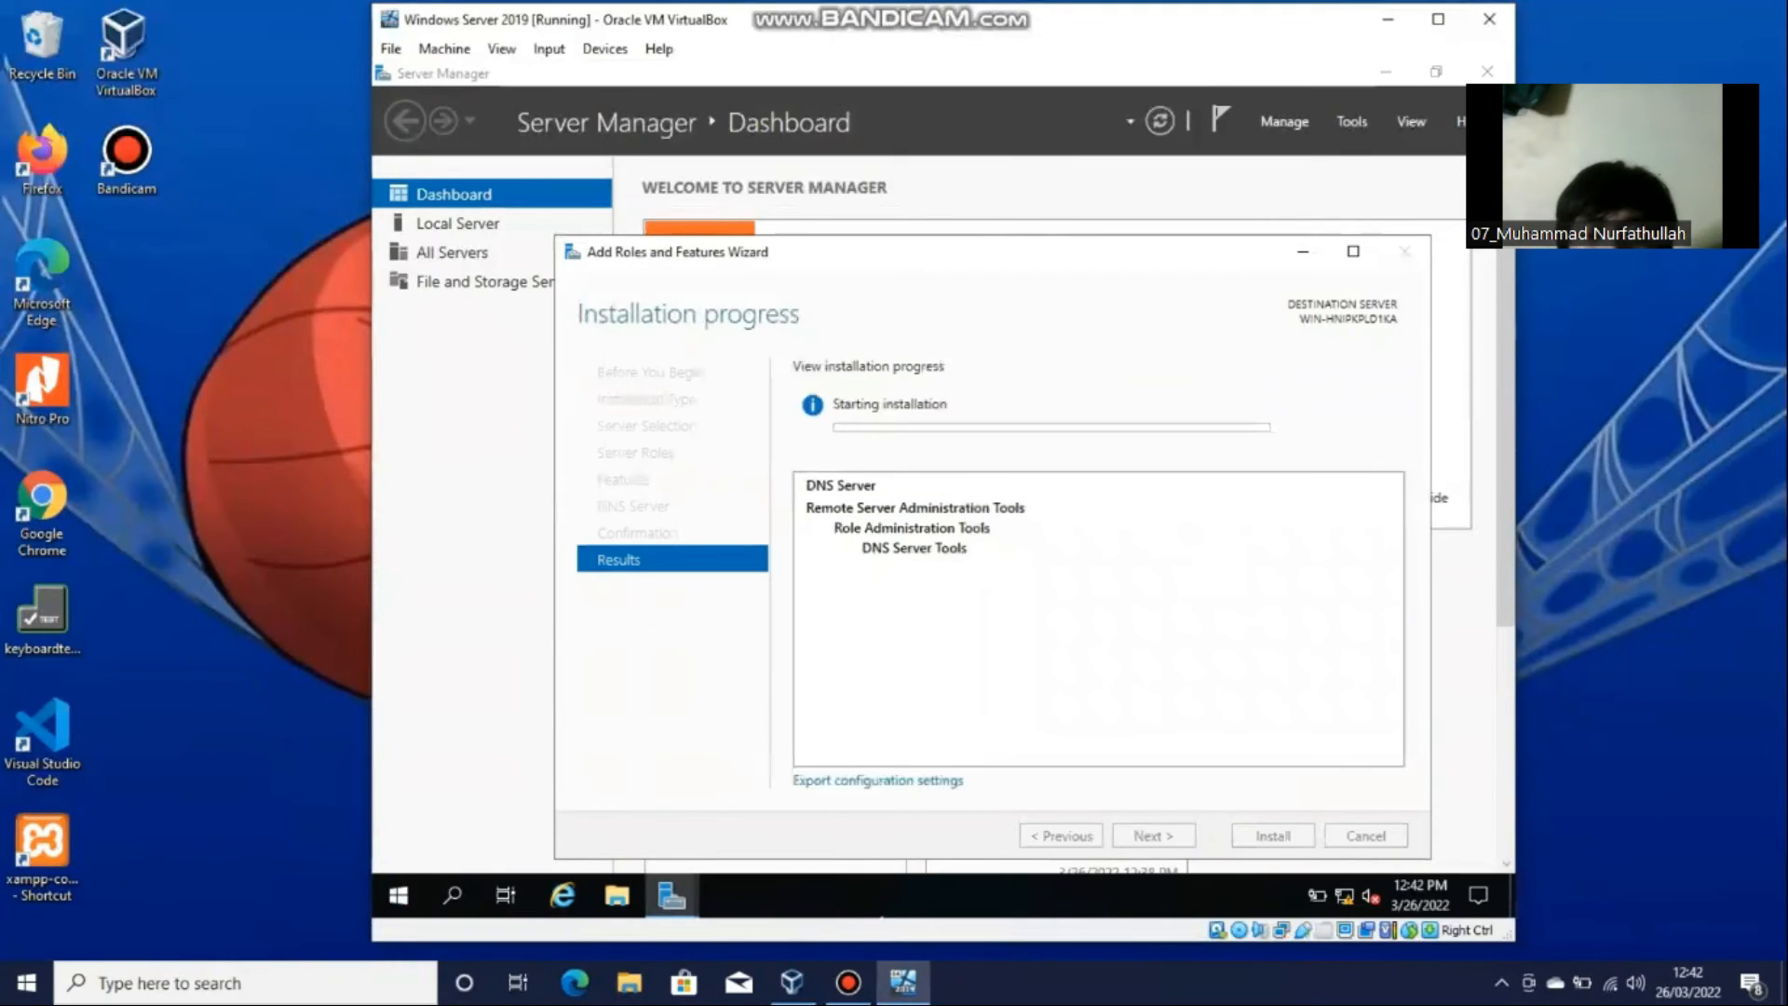
{"action": "left_click", "coordinate": [848, 982]}
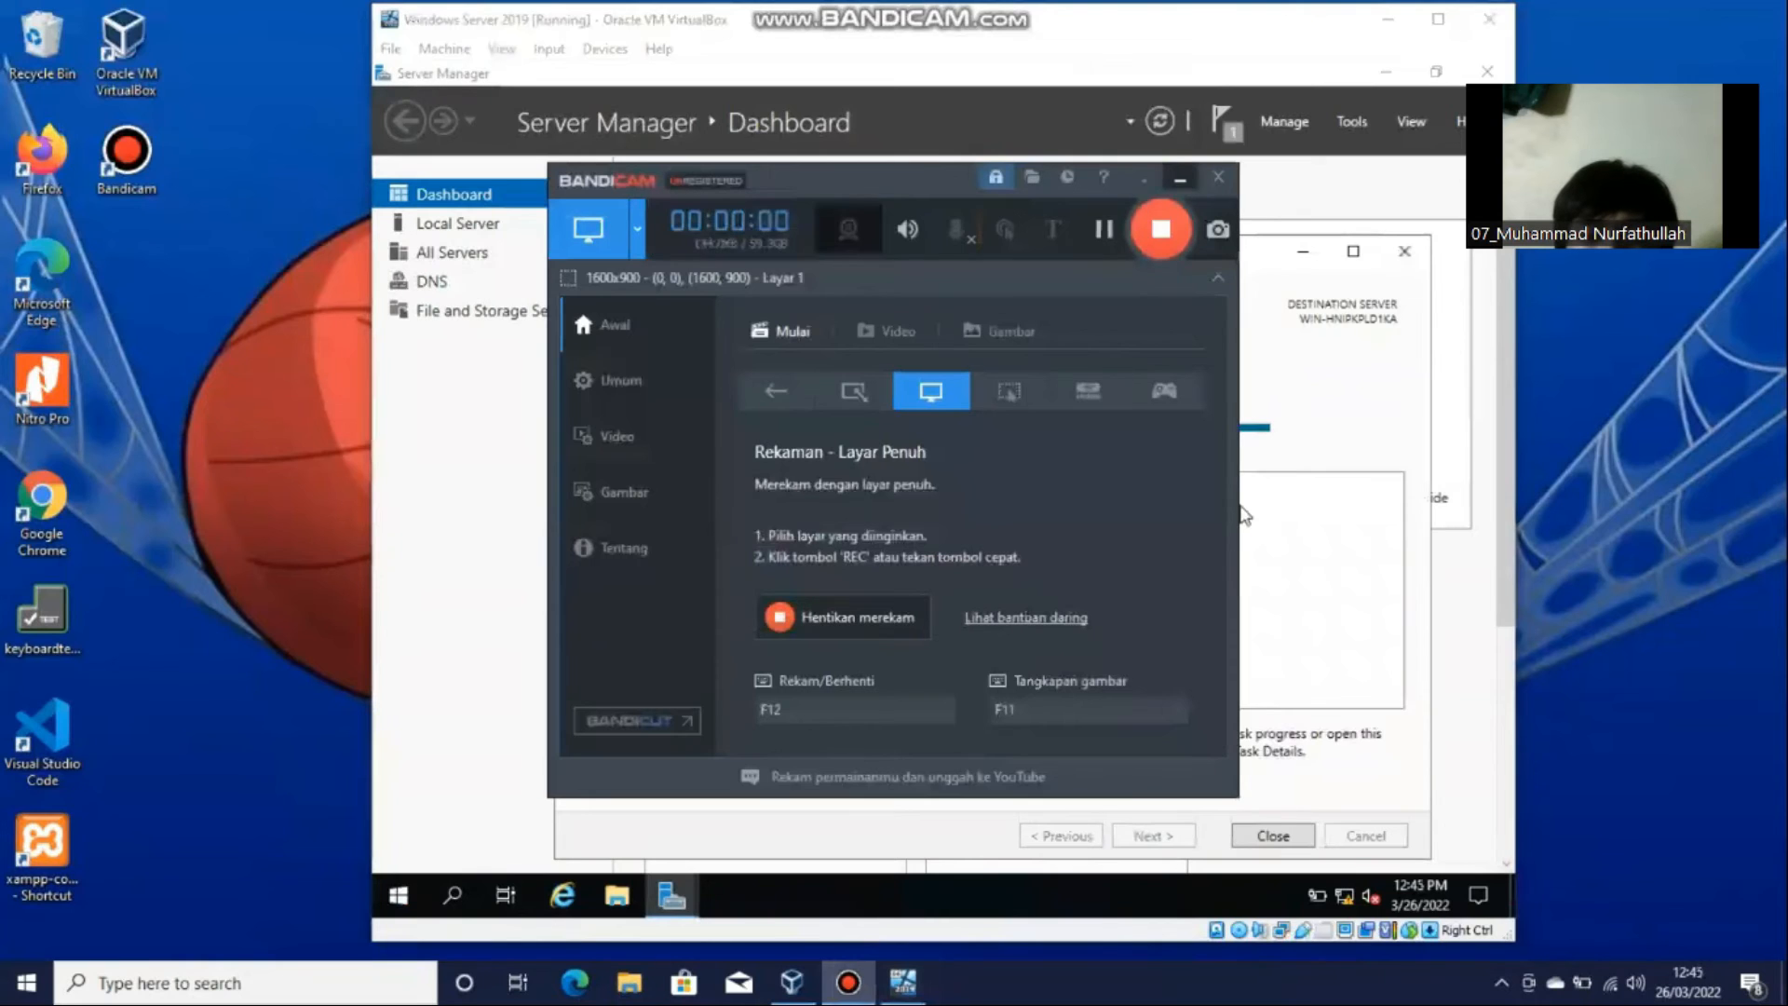
{"action": "left_click", "coordinate": [1243, 514]}
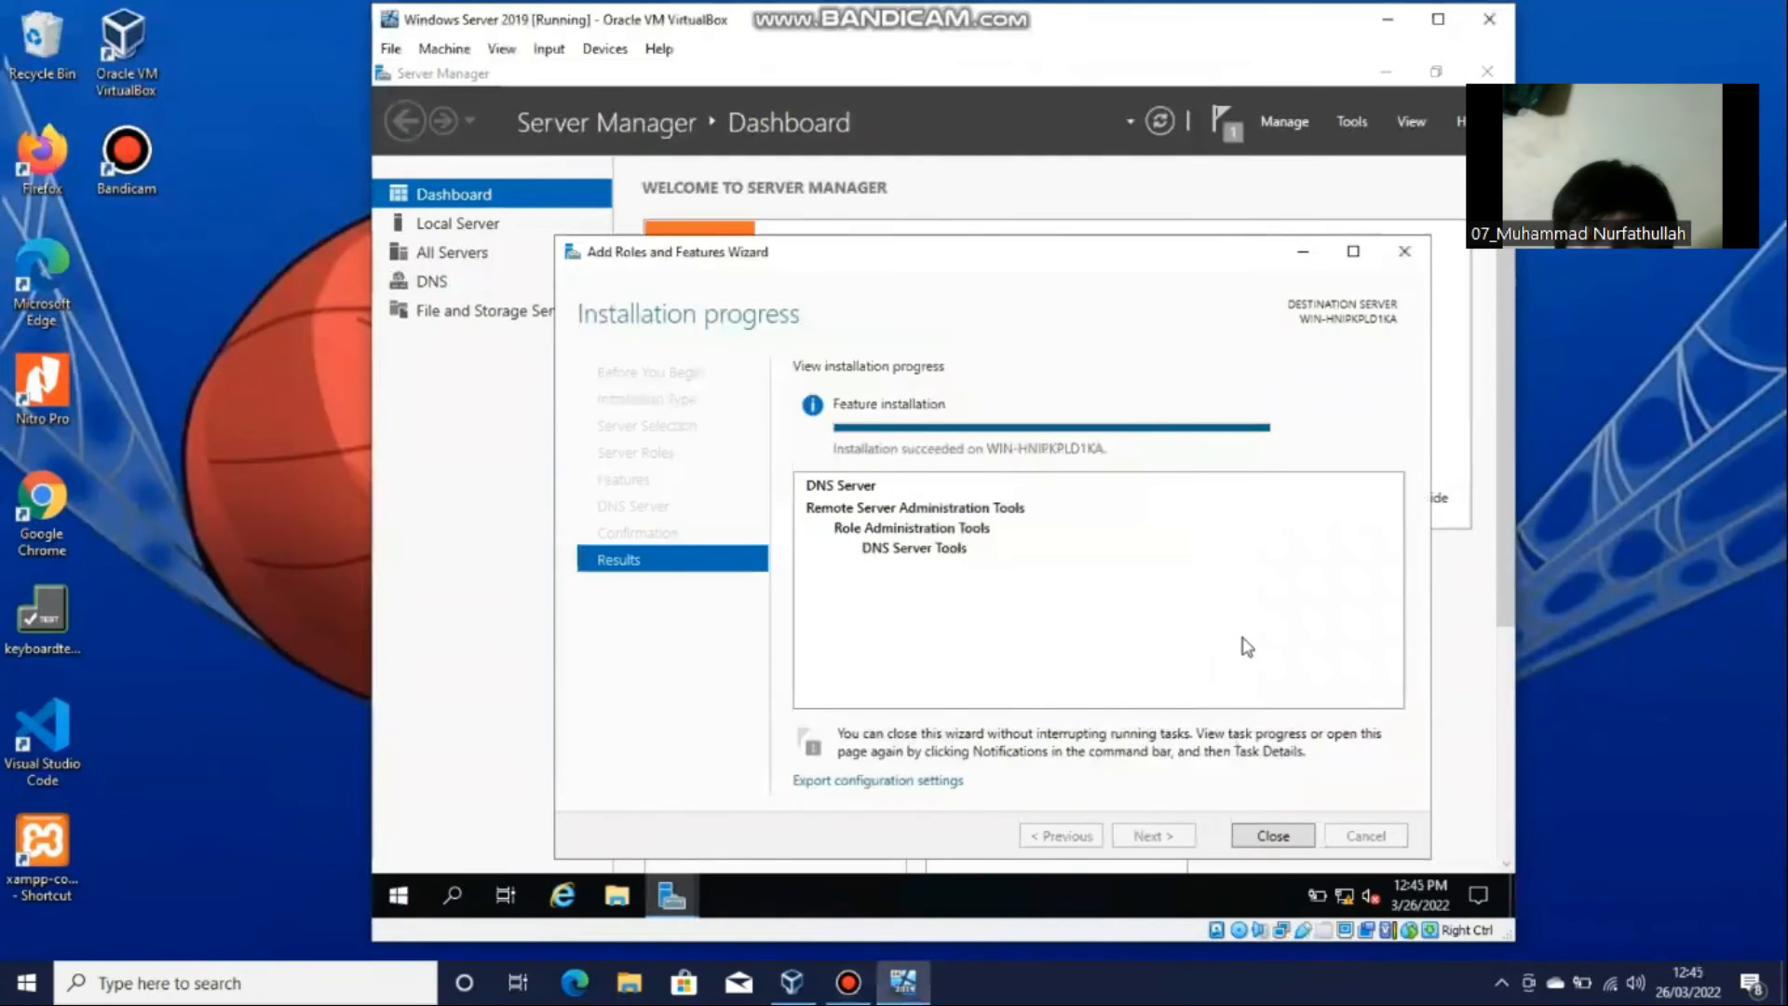
{"action": "left_click", "coordinate": [1290, 839]}
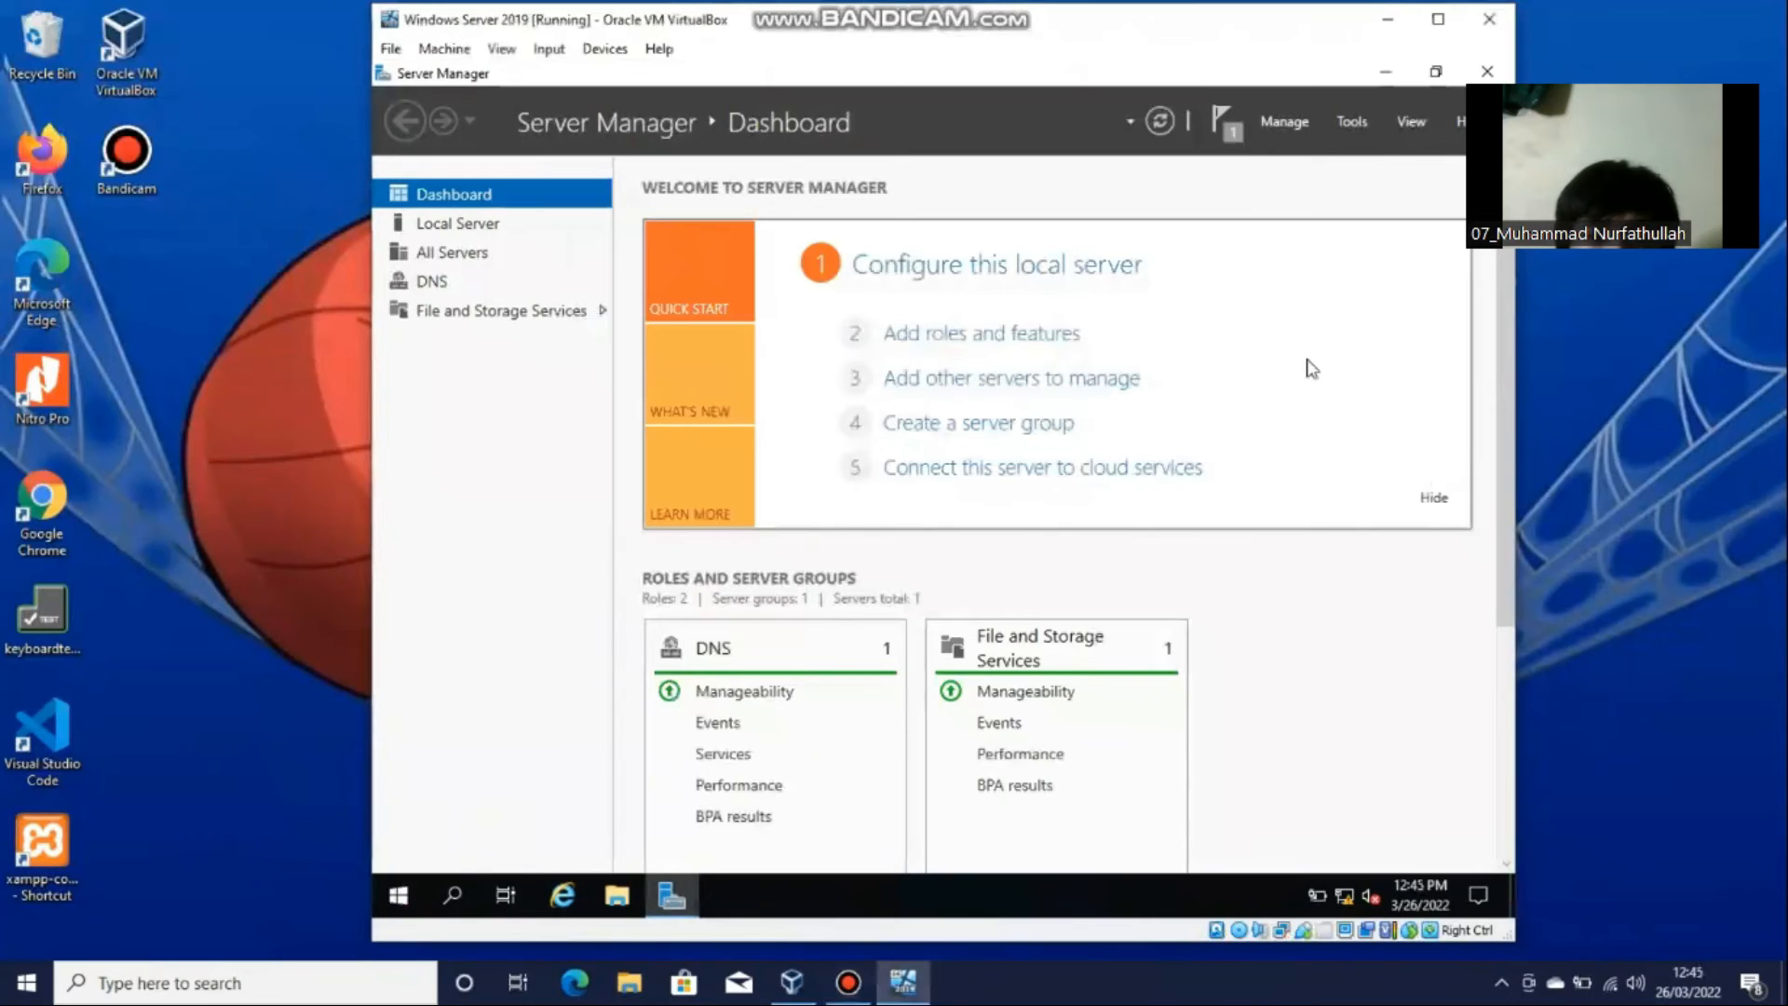
Start adding another role with a role-based installation on the local server, and select Web Server (IIS) with its management tools.
{"action": "left_click", "coordinate": [1287, 119]}
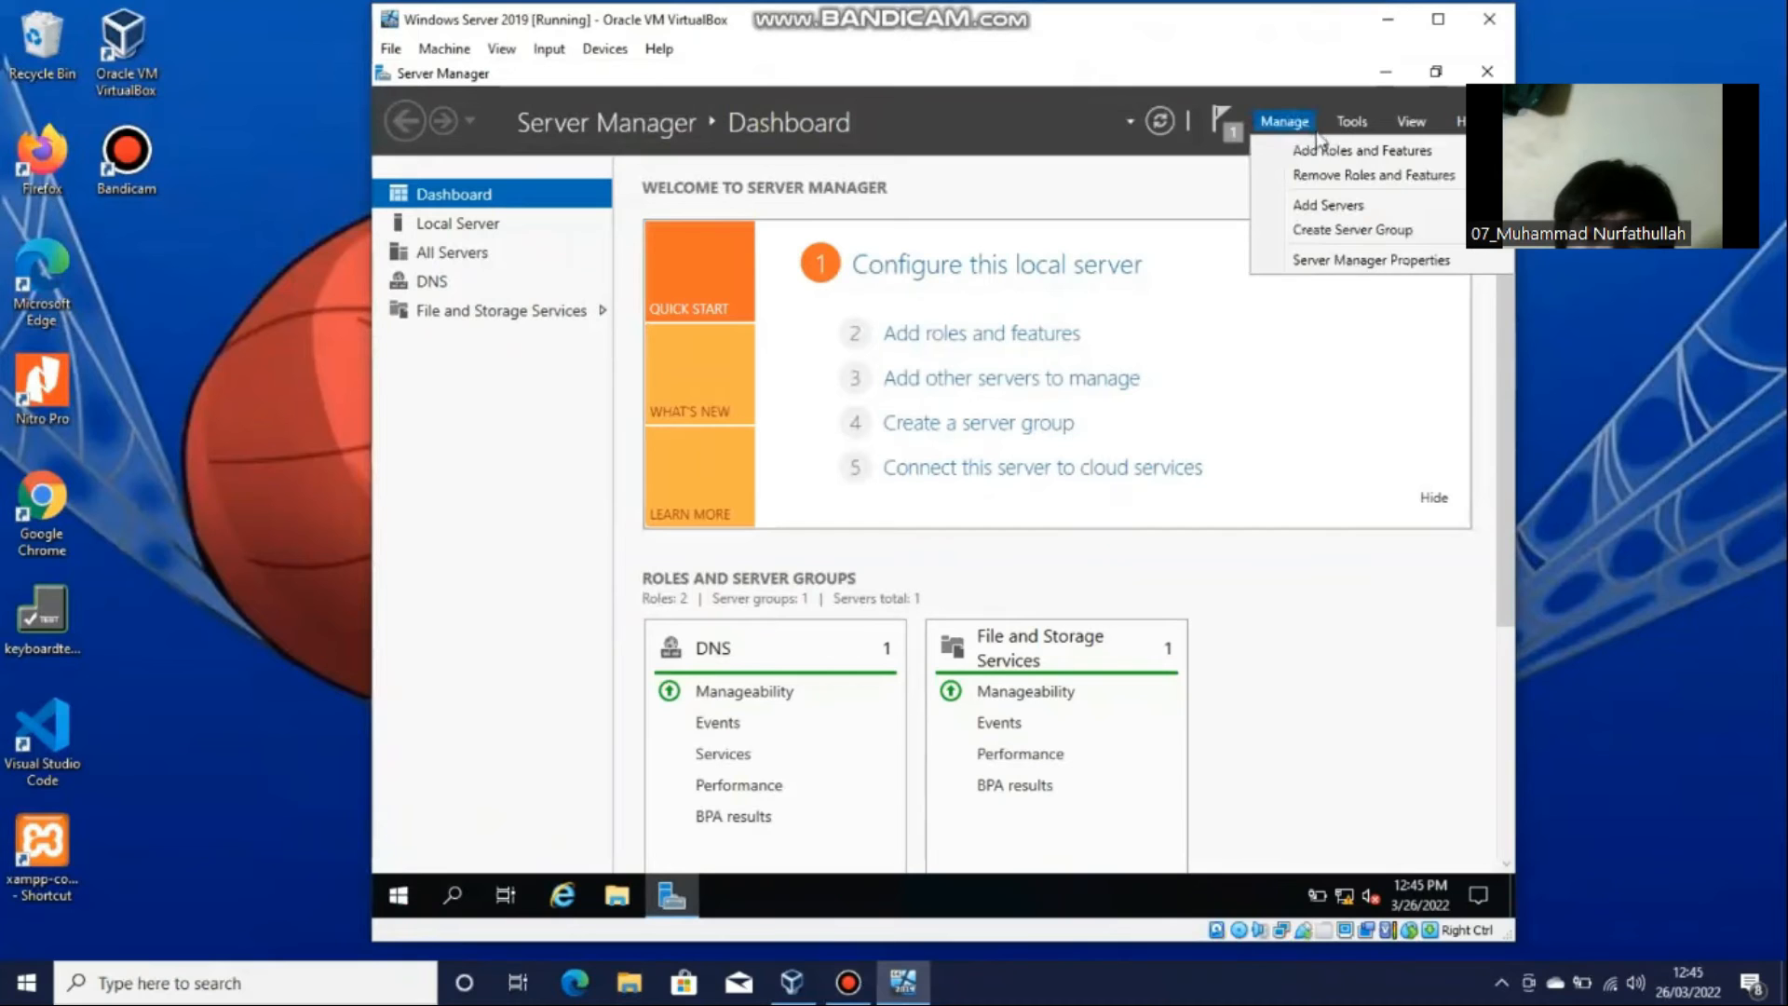
{"action": "left_click", "coordinate": [1321, 150]}
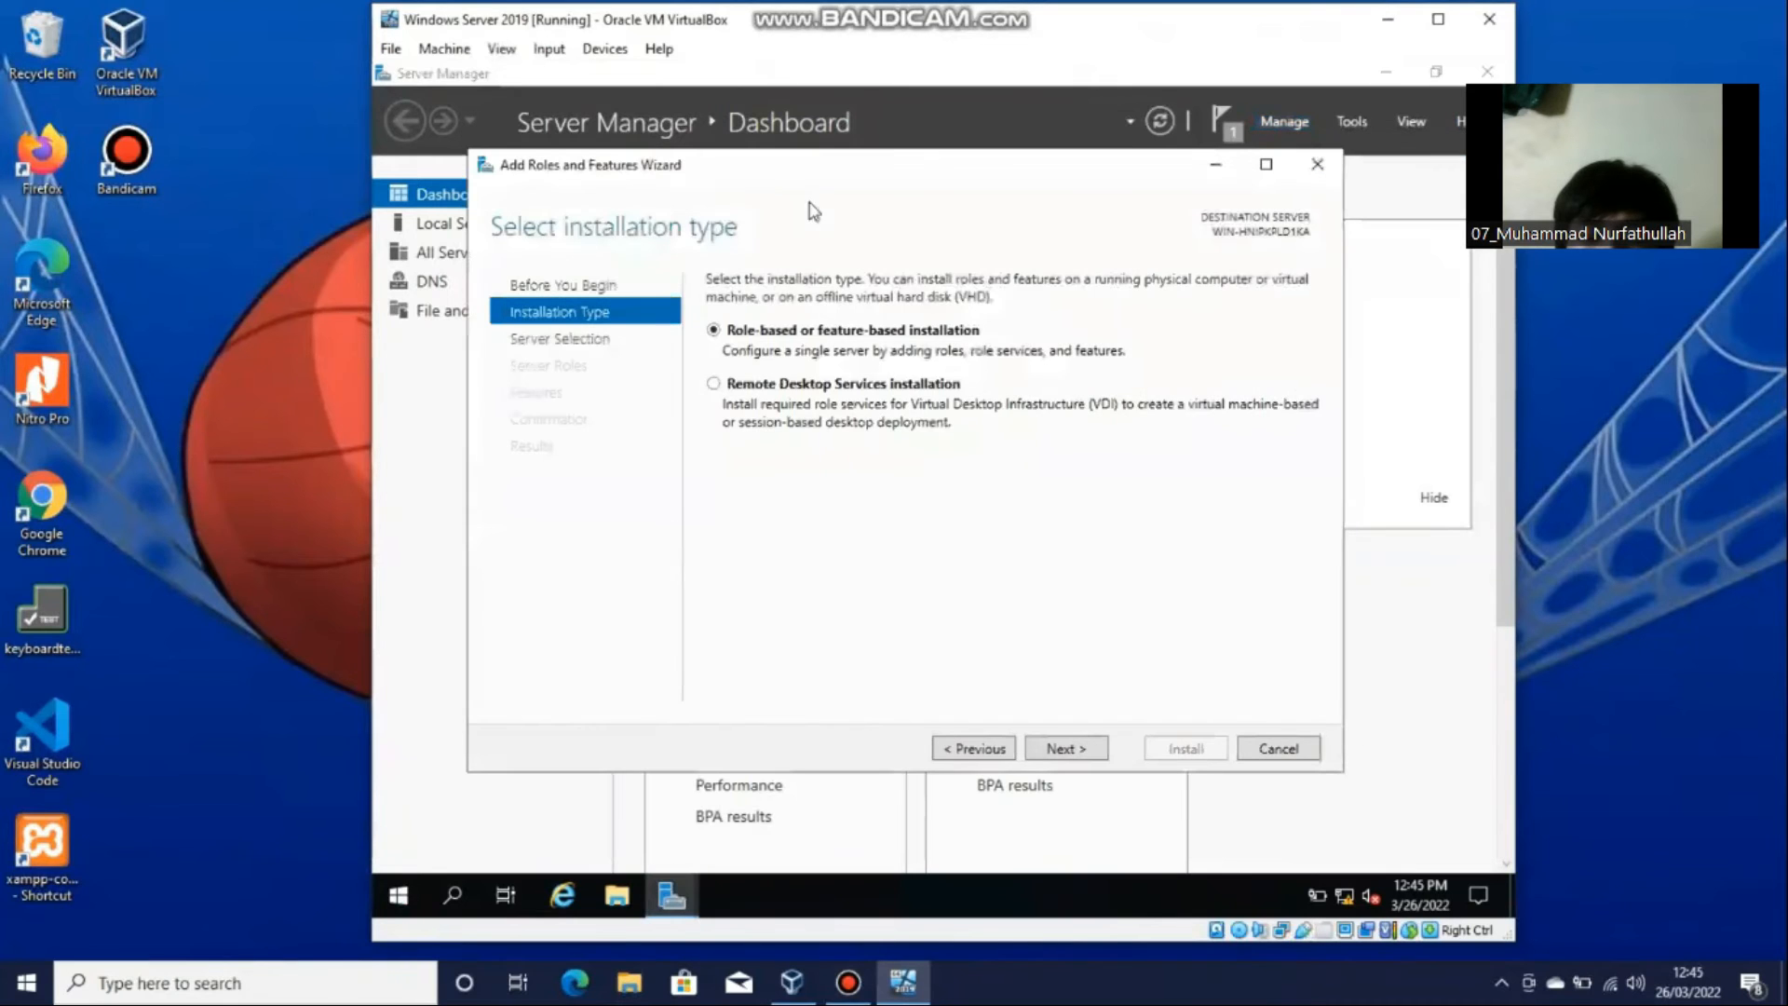
{"action": "left_click", "coordinate": [1068, 749]}
{"action": "left_click", "coordinate": [1067, 749]}
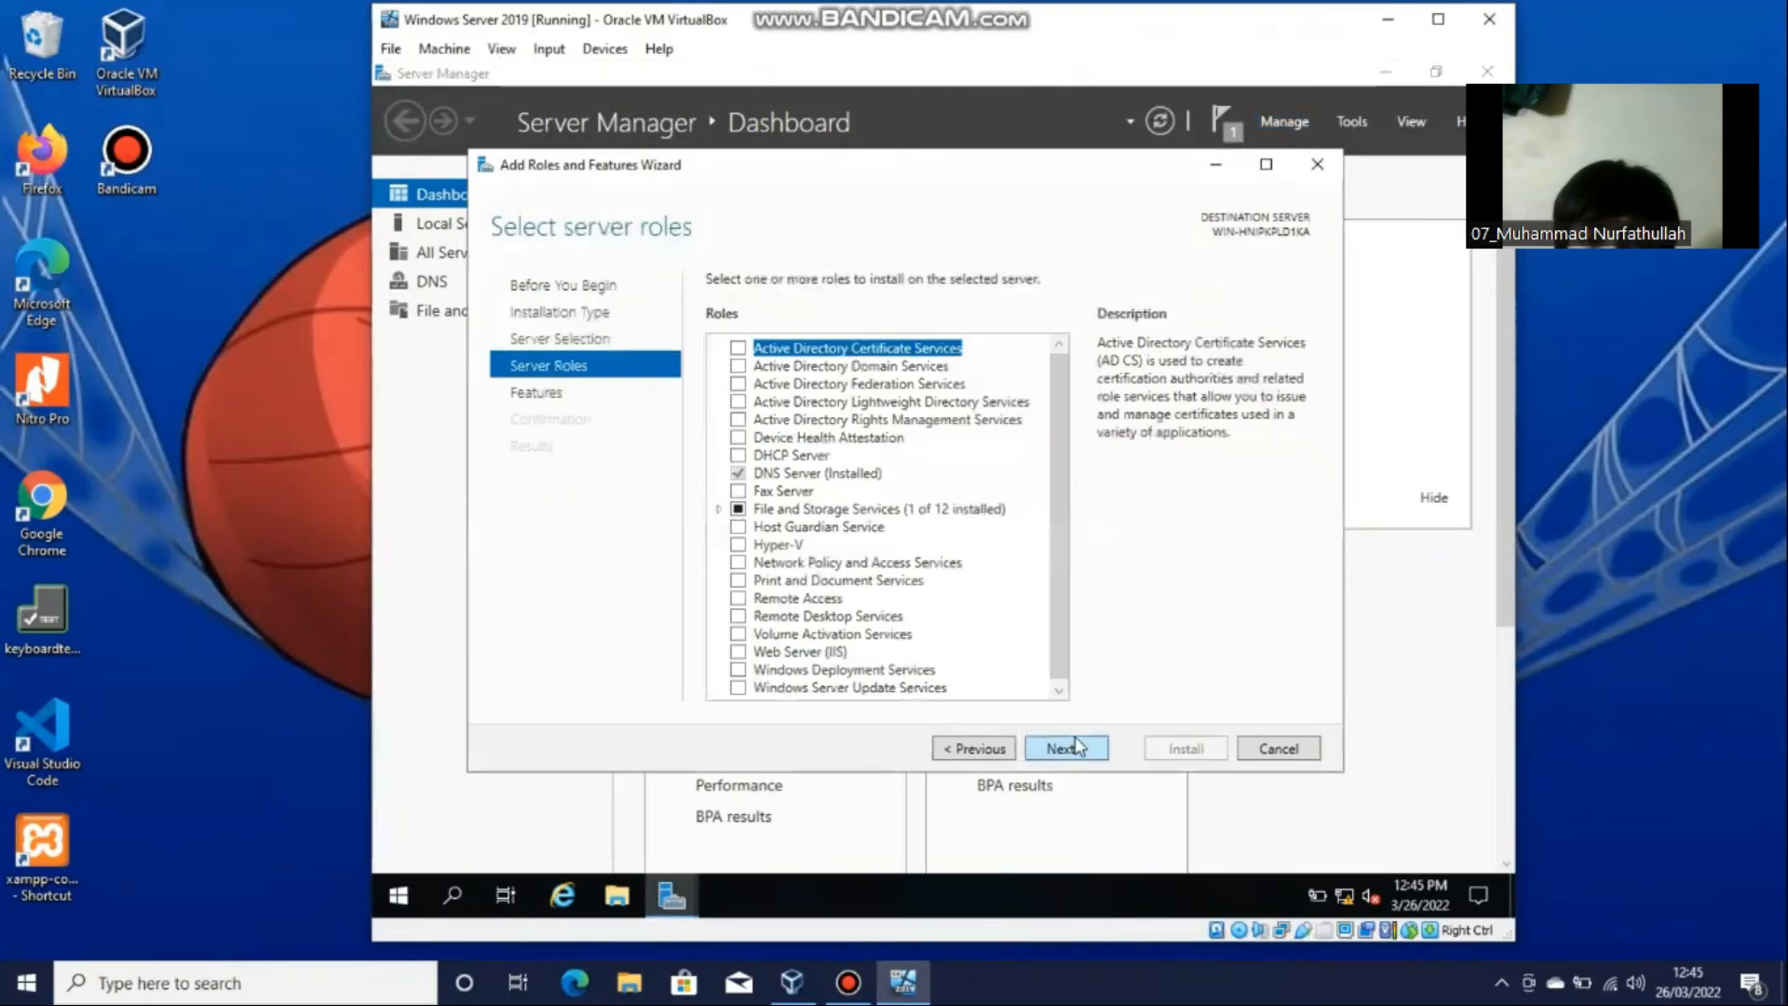
{"action": "left_click", "coordinate": [809, 652]}
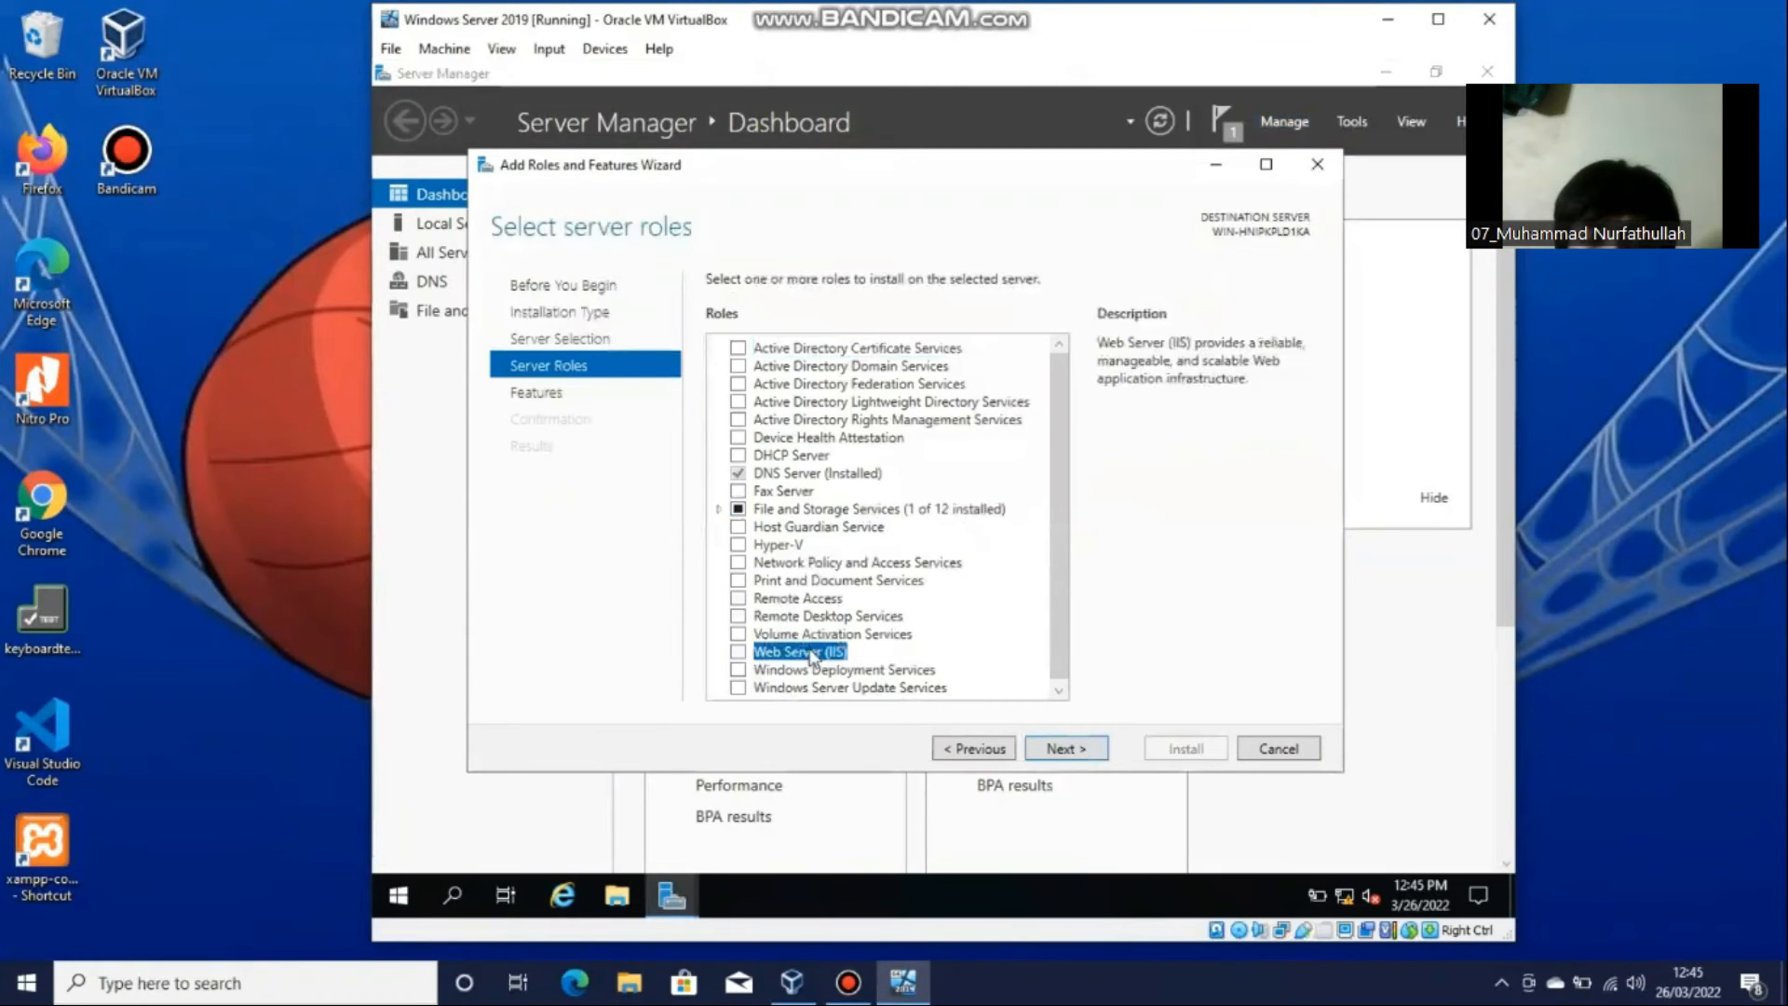
{"action": "left_click", "coordinate": [738, 652]}
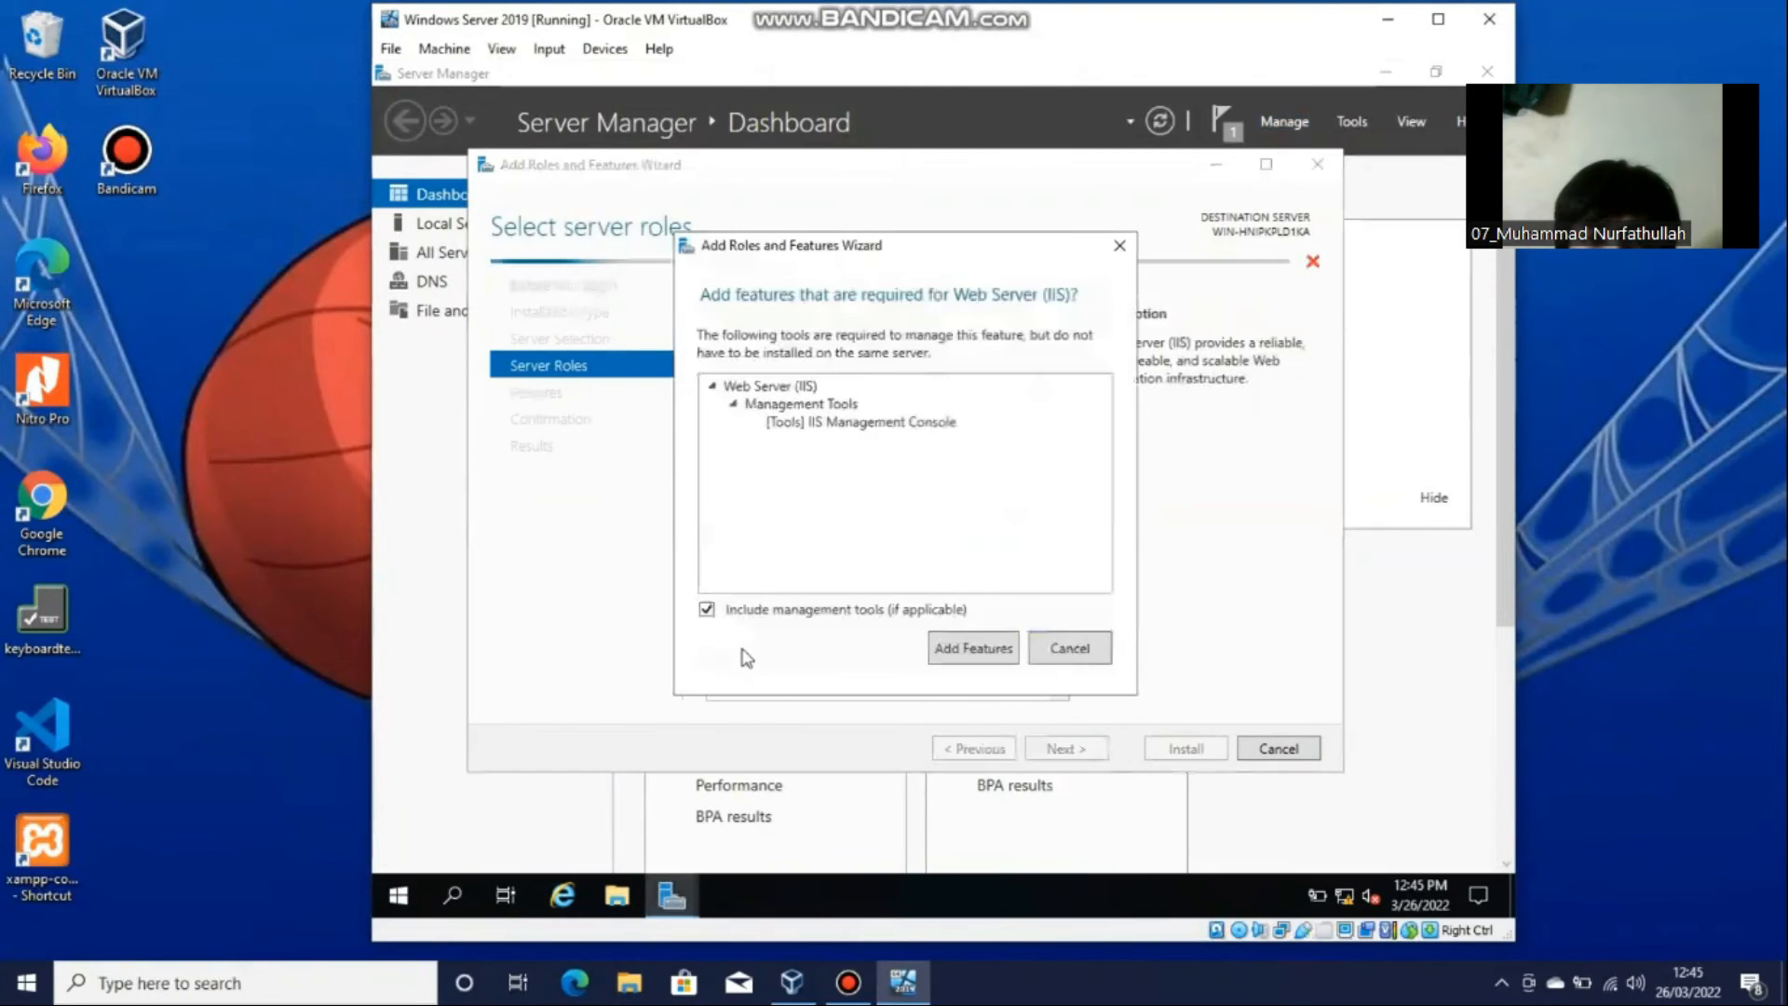
{"action": "left_click", "coordinate": [980, 633]}
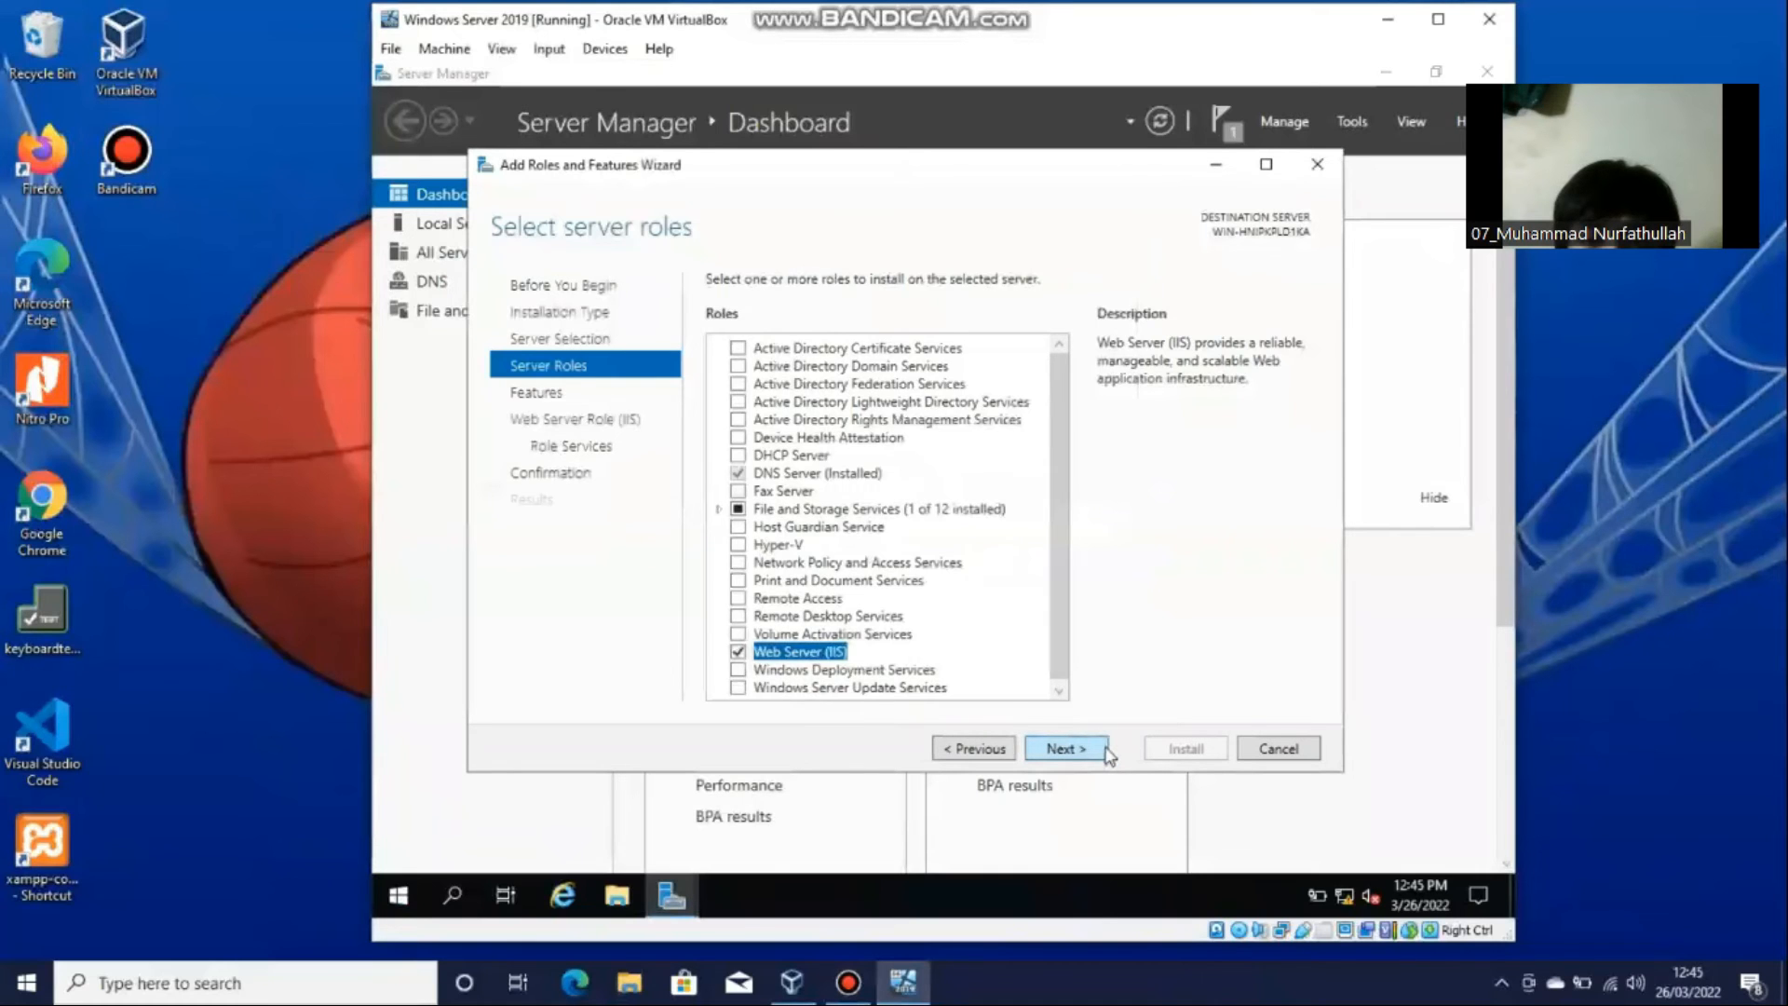
Accept the default features and IIS role services, install the Web Server role, and close the wizard once it finishes.
{"action": "left_click", "coordinate": [1106, 753]}
{"action": "left_click", "coordinate": [1107, 753]}
{"action": "left_click", "coordinate": [1103, 751]}
{"action": "left_click", "coordinate": [1104, 750]}
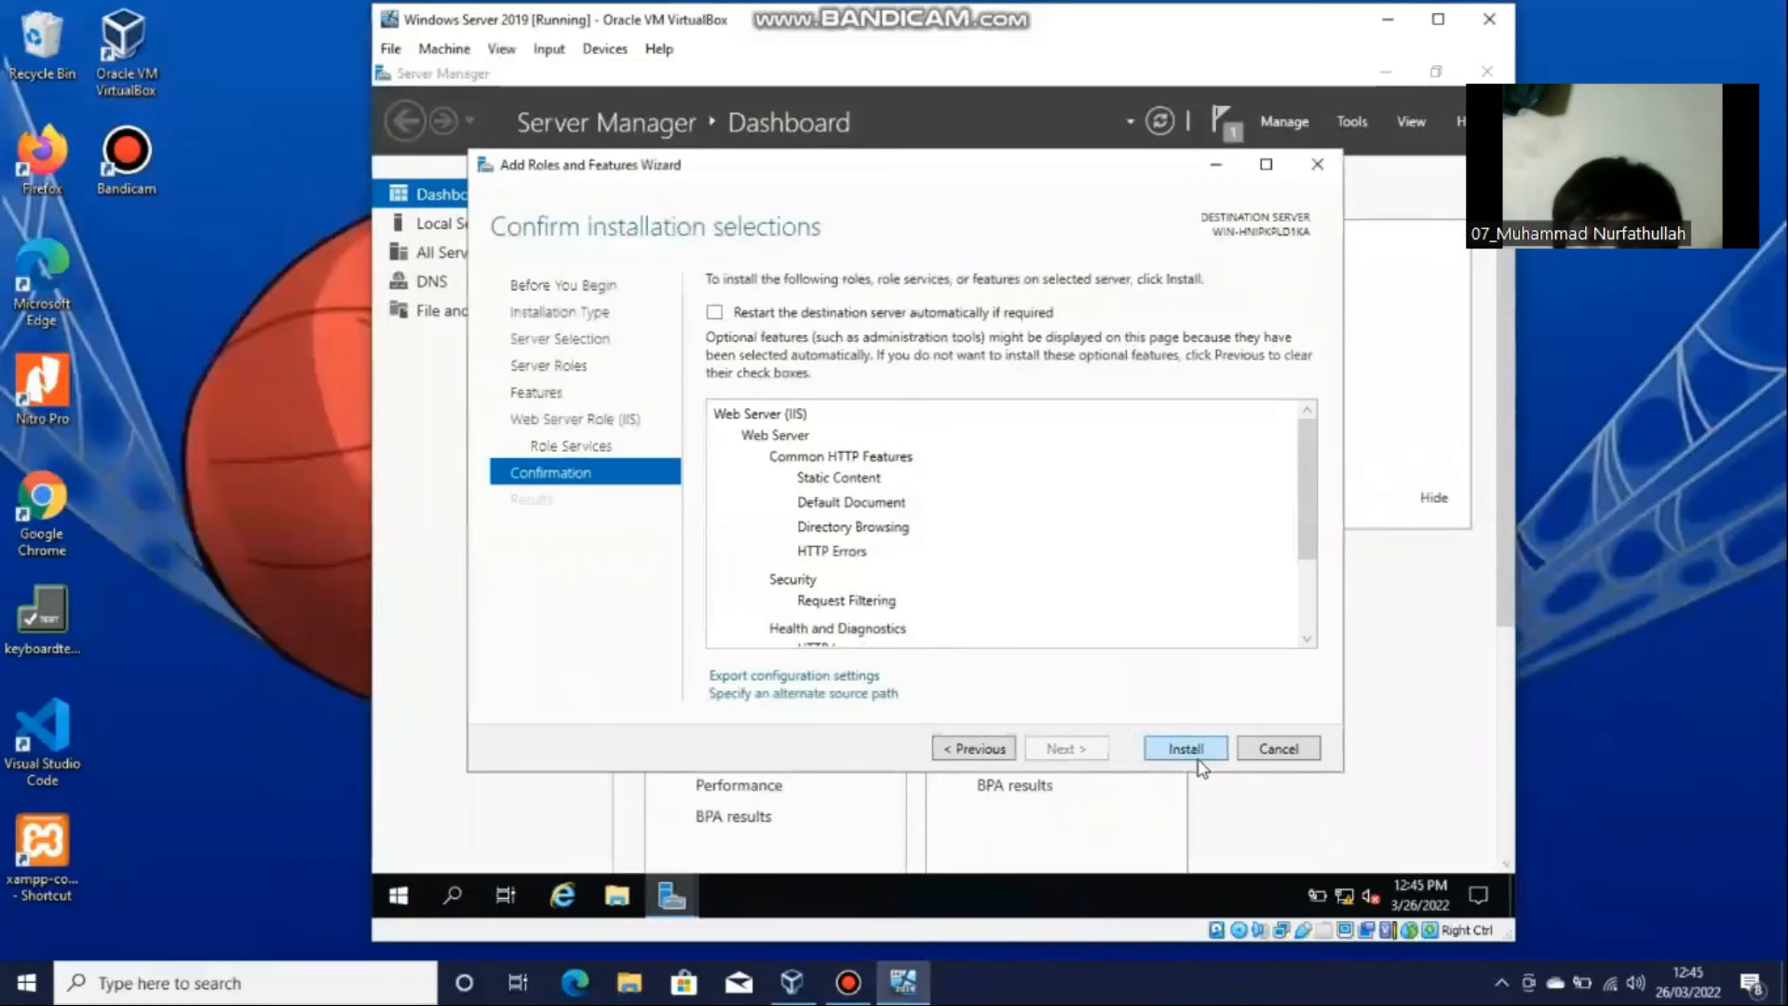
{"action": "left_click", "coordinate": [1199, 758]}
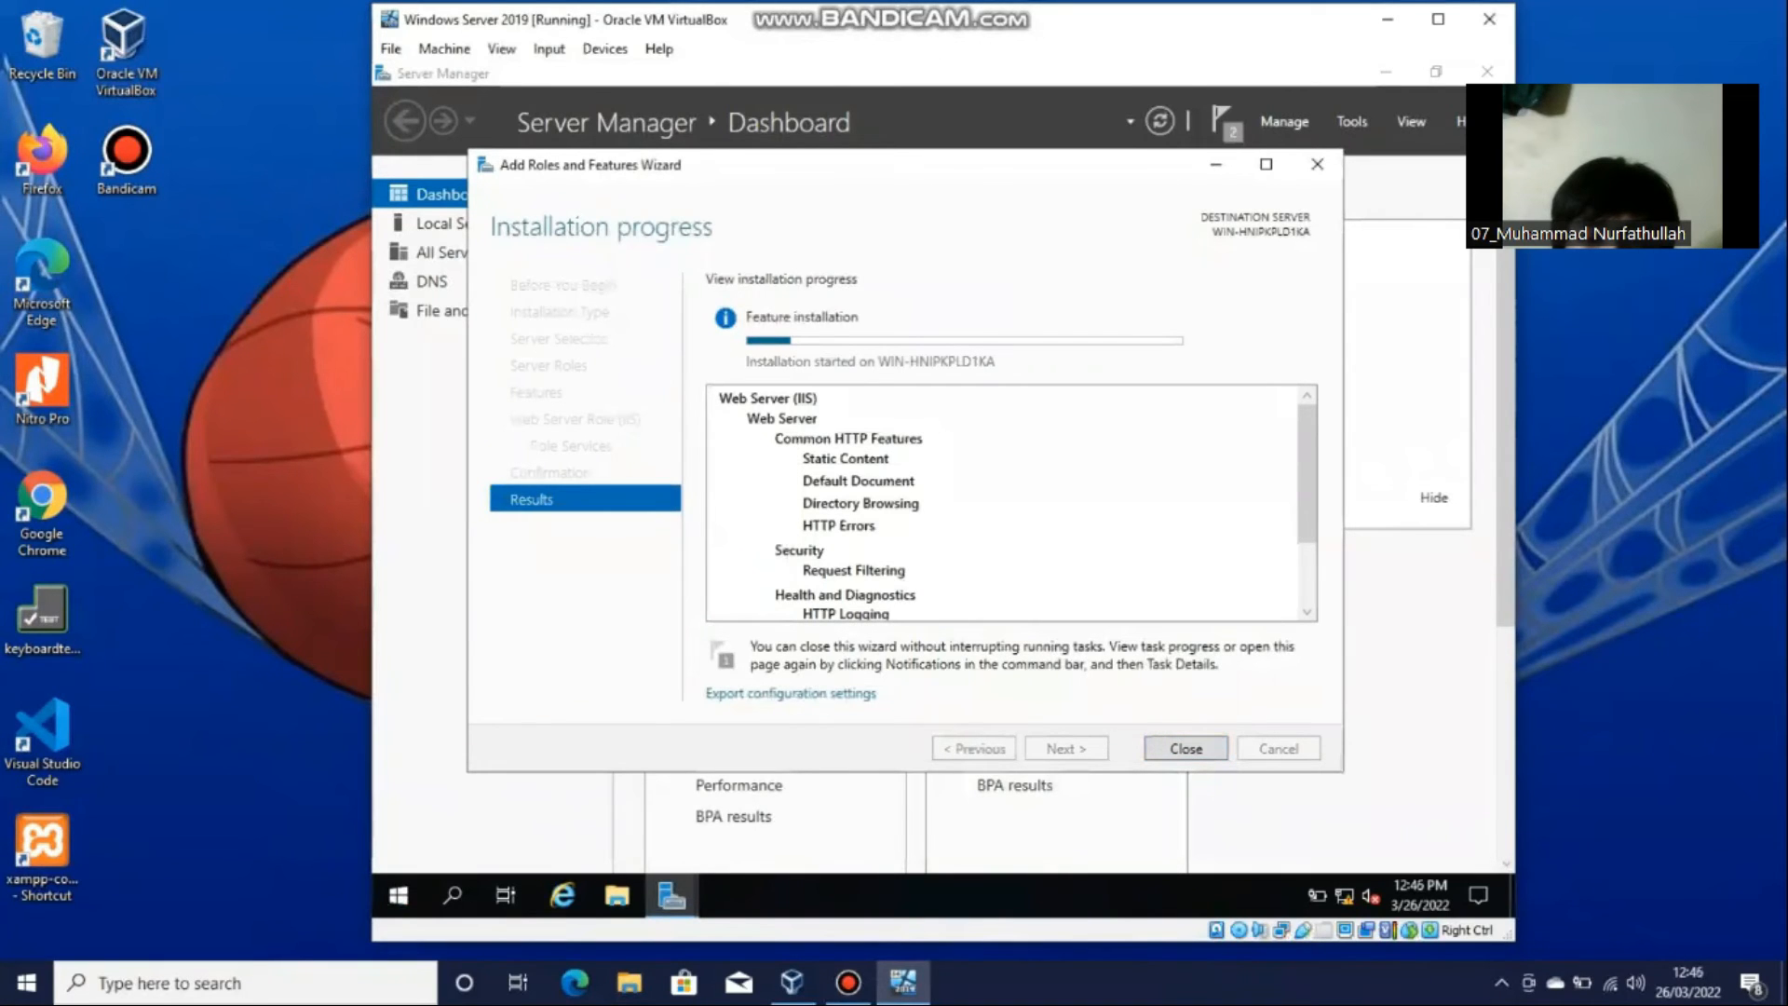
{"action": "left_click", "coordinate": [859, 985]}
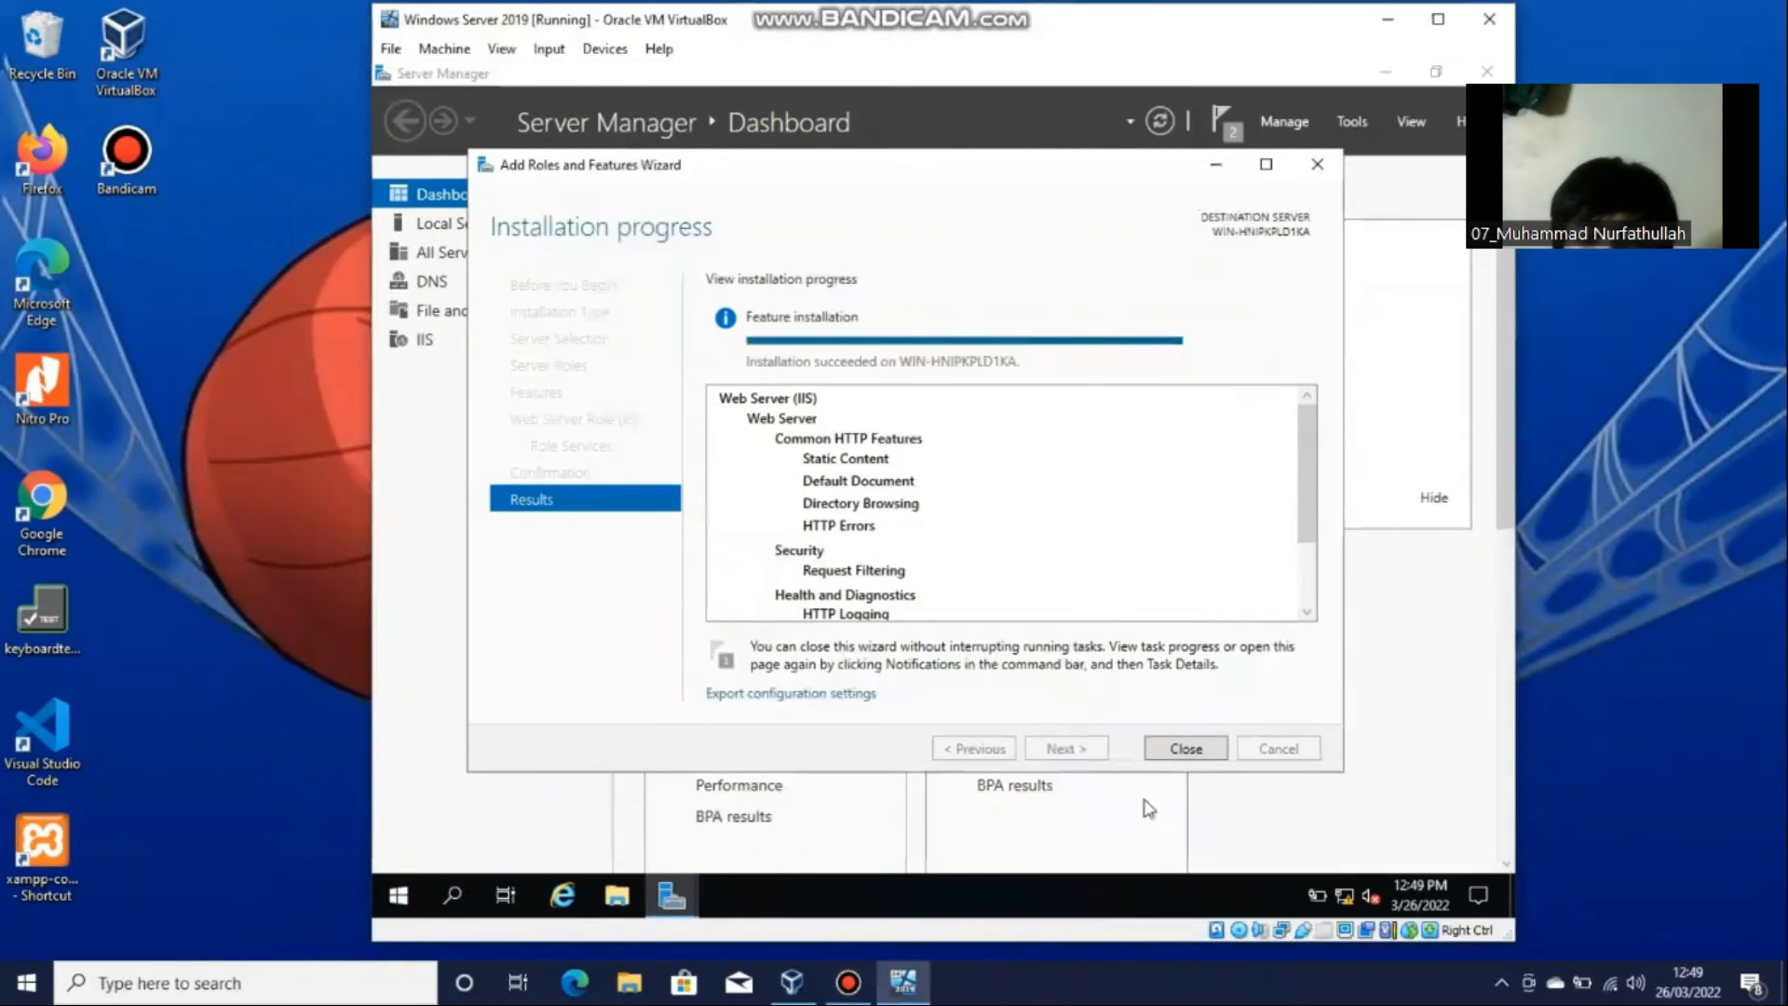
{"action": "left_click", "coordinate": [1186, 748]}
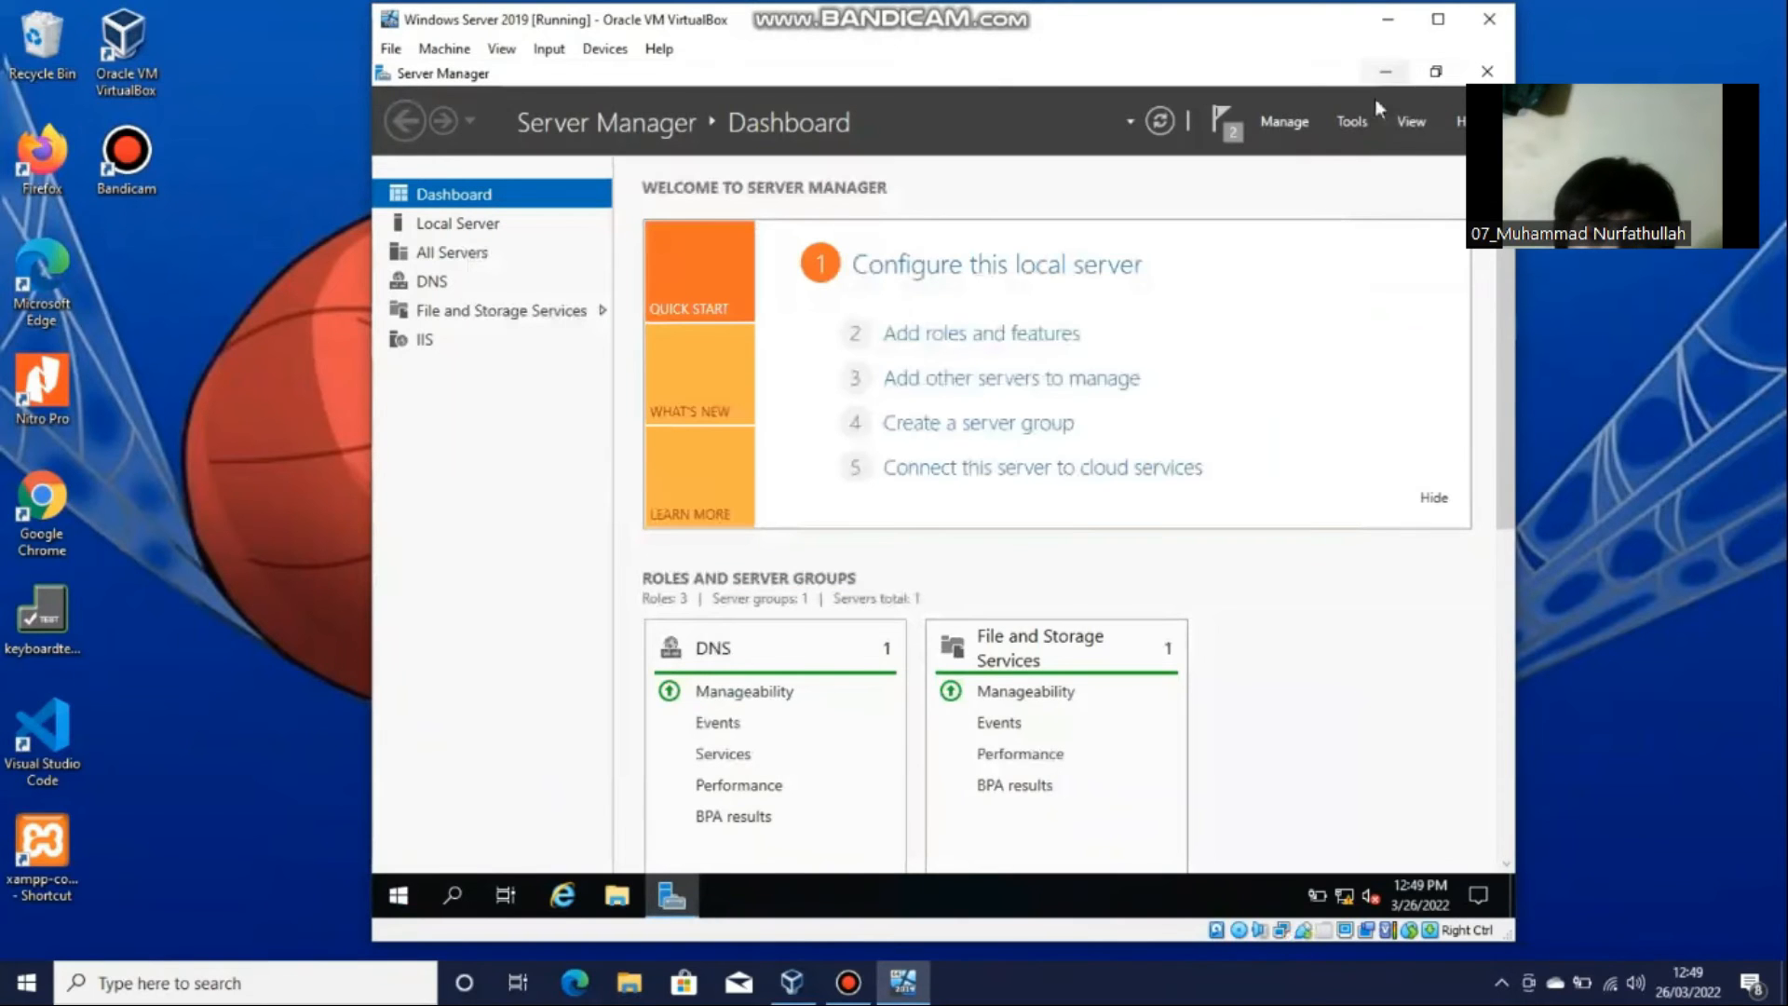
Open DNS Manager and expand the local server down to its Forward Lookup Zones.
{"action": "left_click", "coordinate": [1342, 120]}
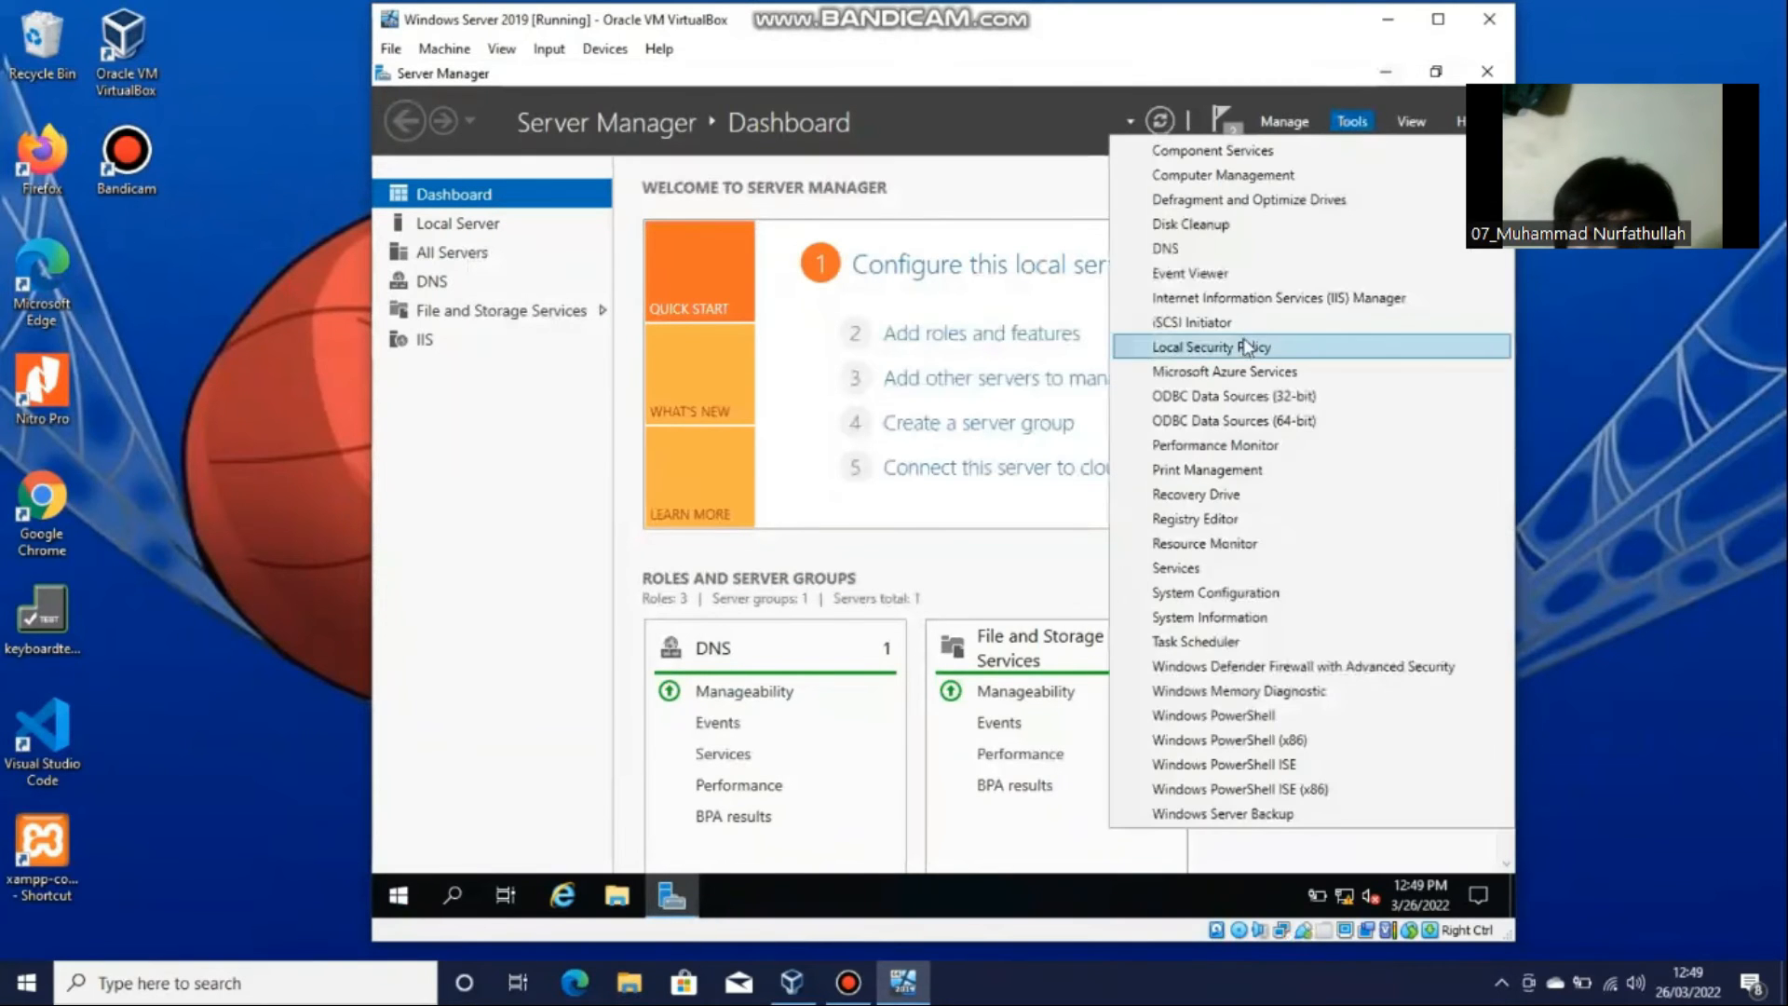
{"action": "left_click", "coordinate": [1287, 253]}
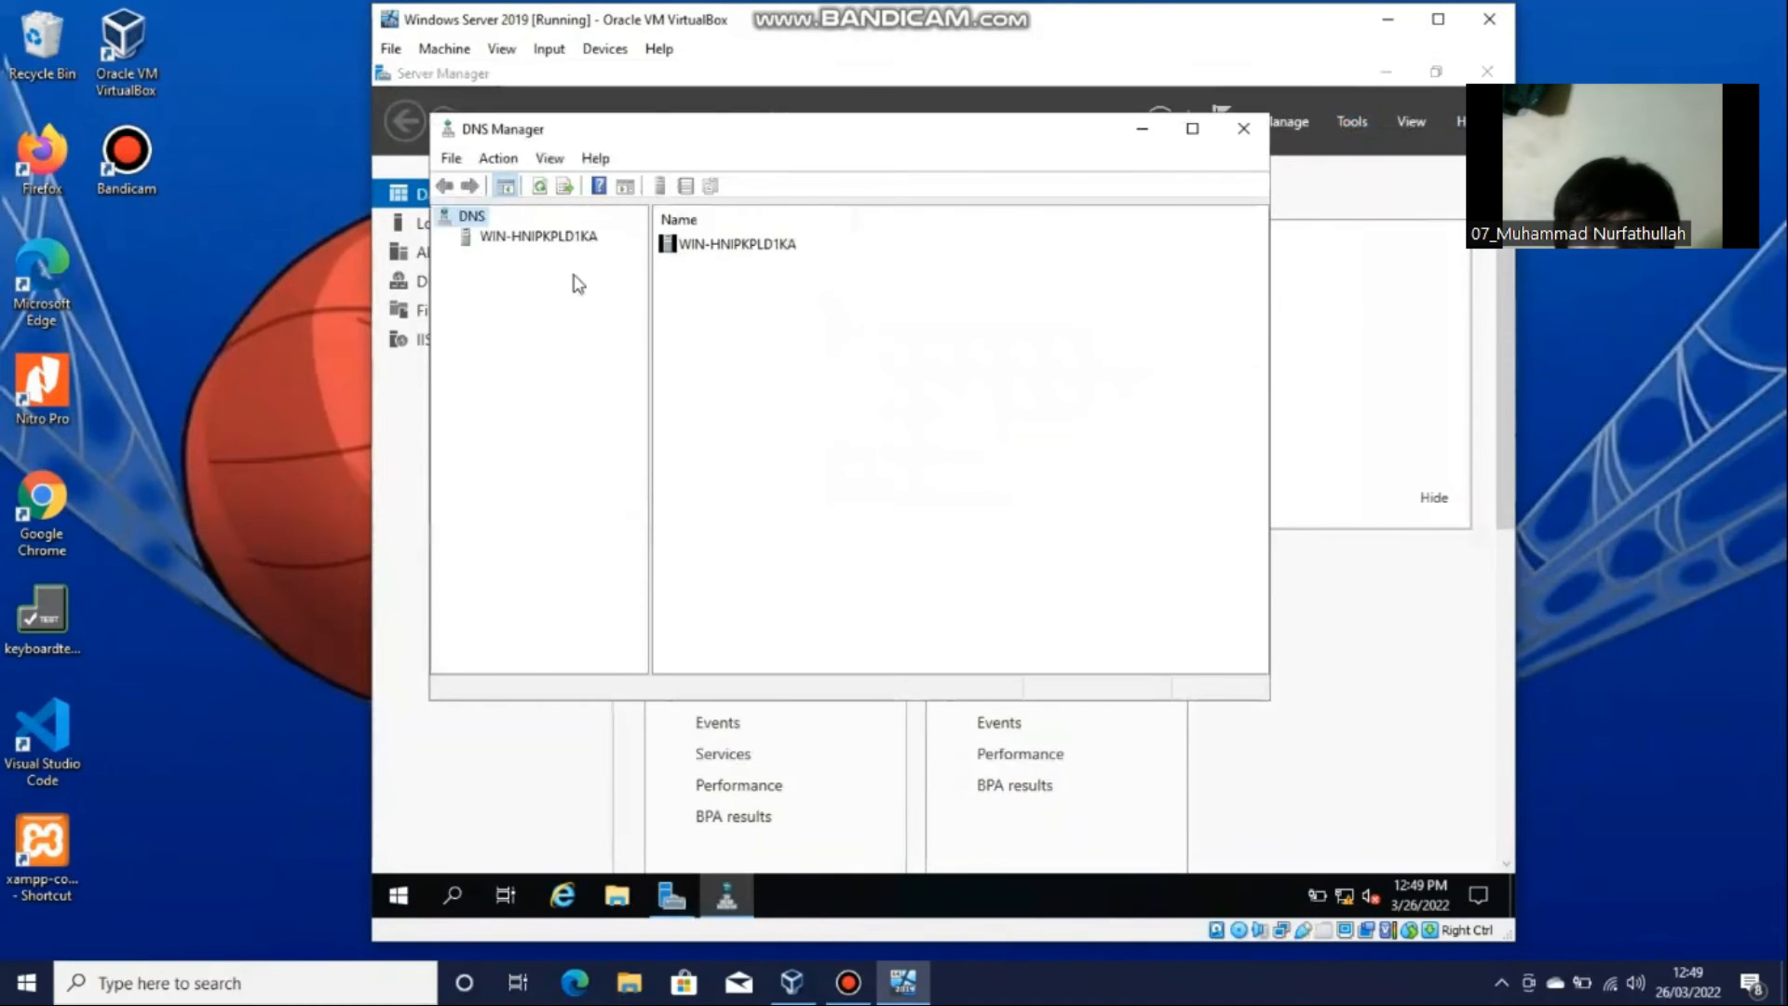
{"action": "left_click", "coordinate": [565, 238]}
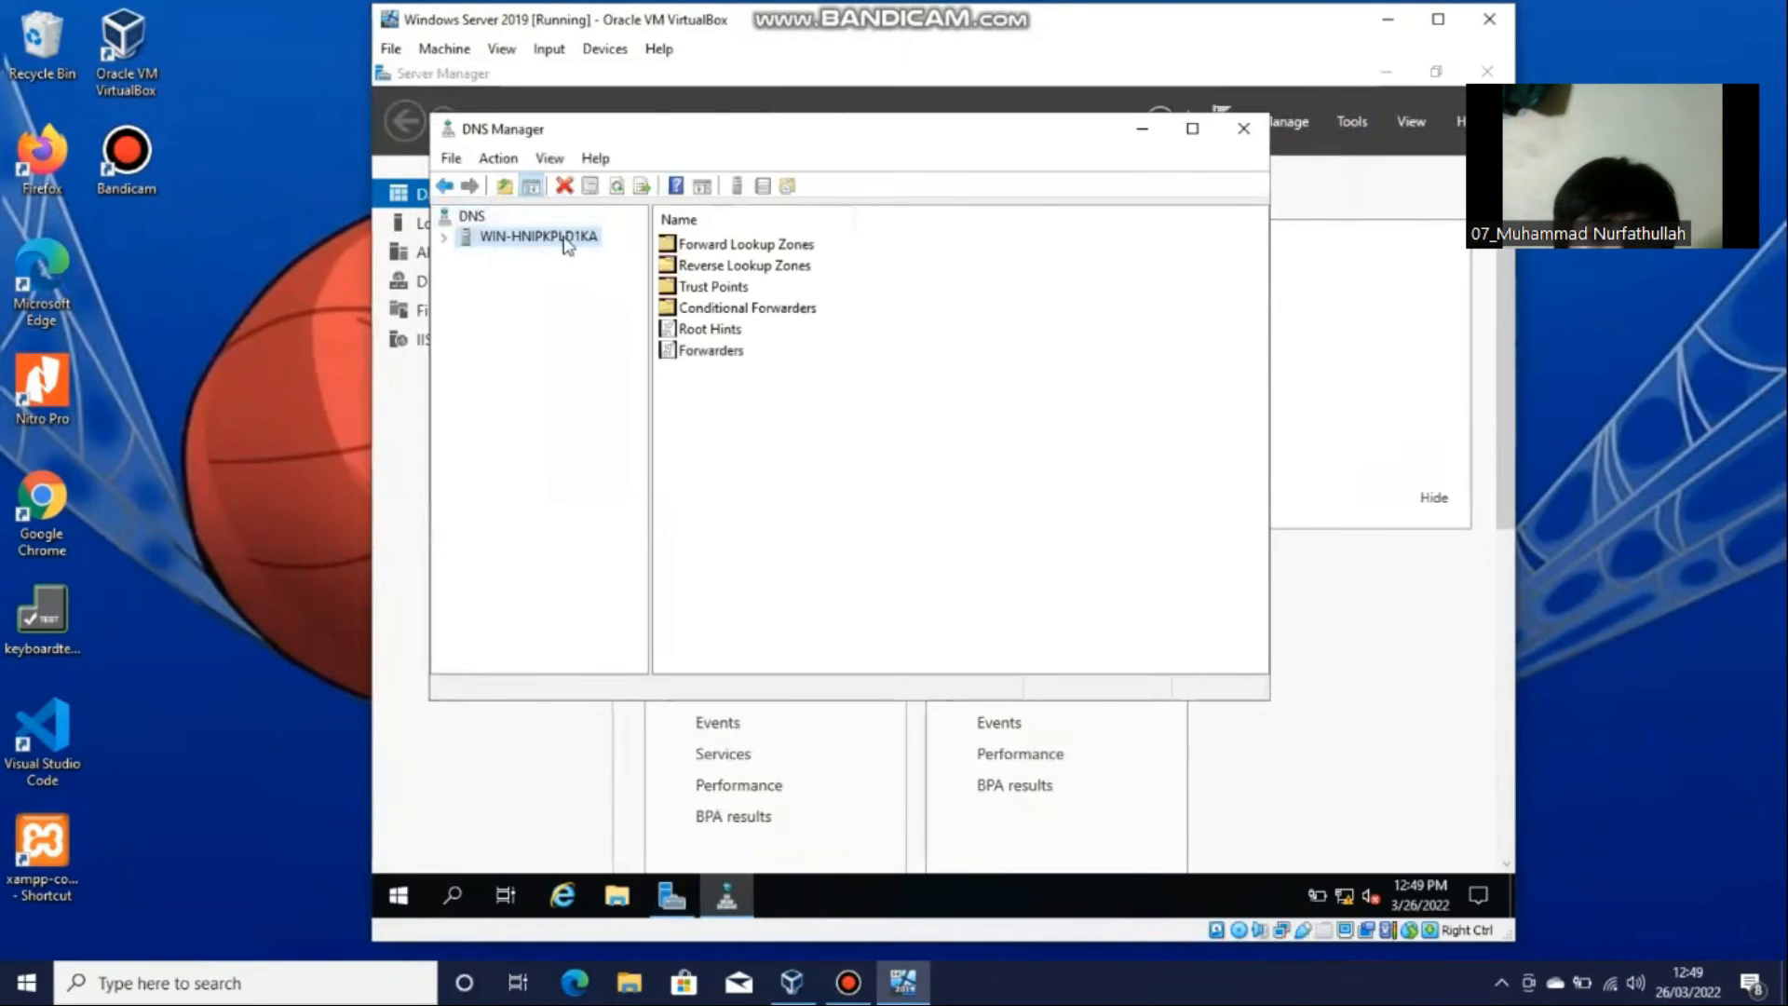
{"action": "left_click", "coordinate": [672, 247]}
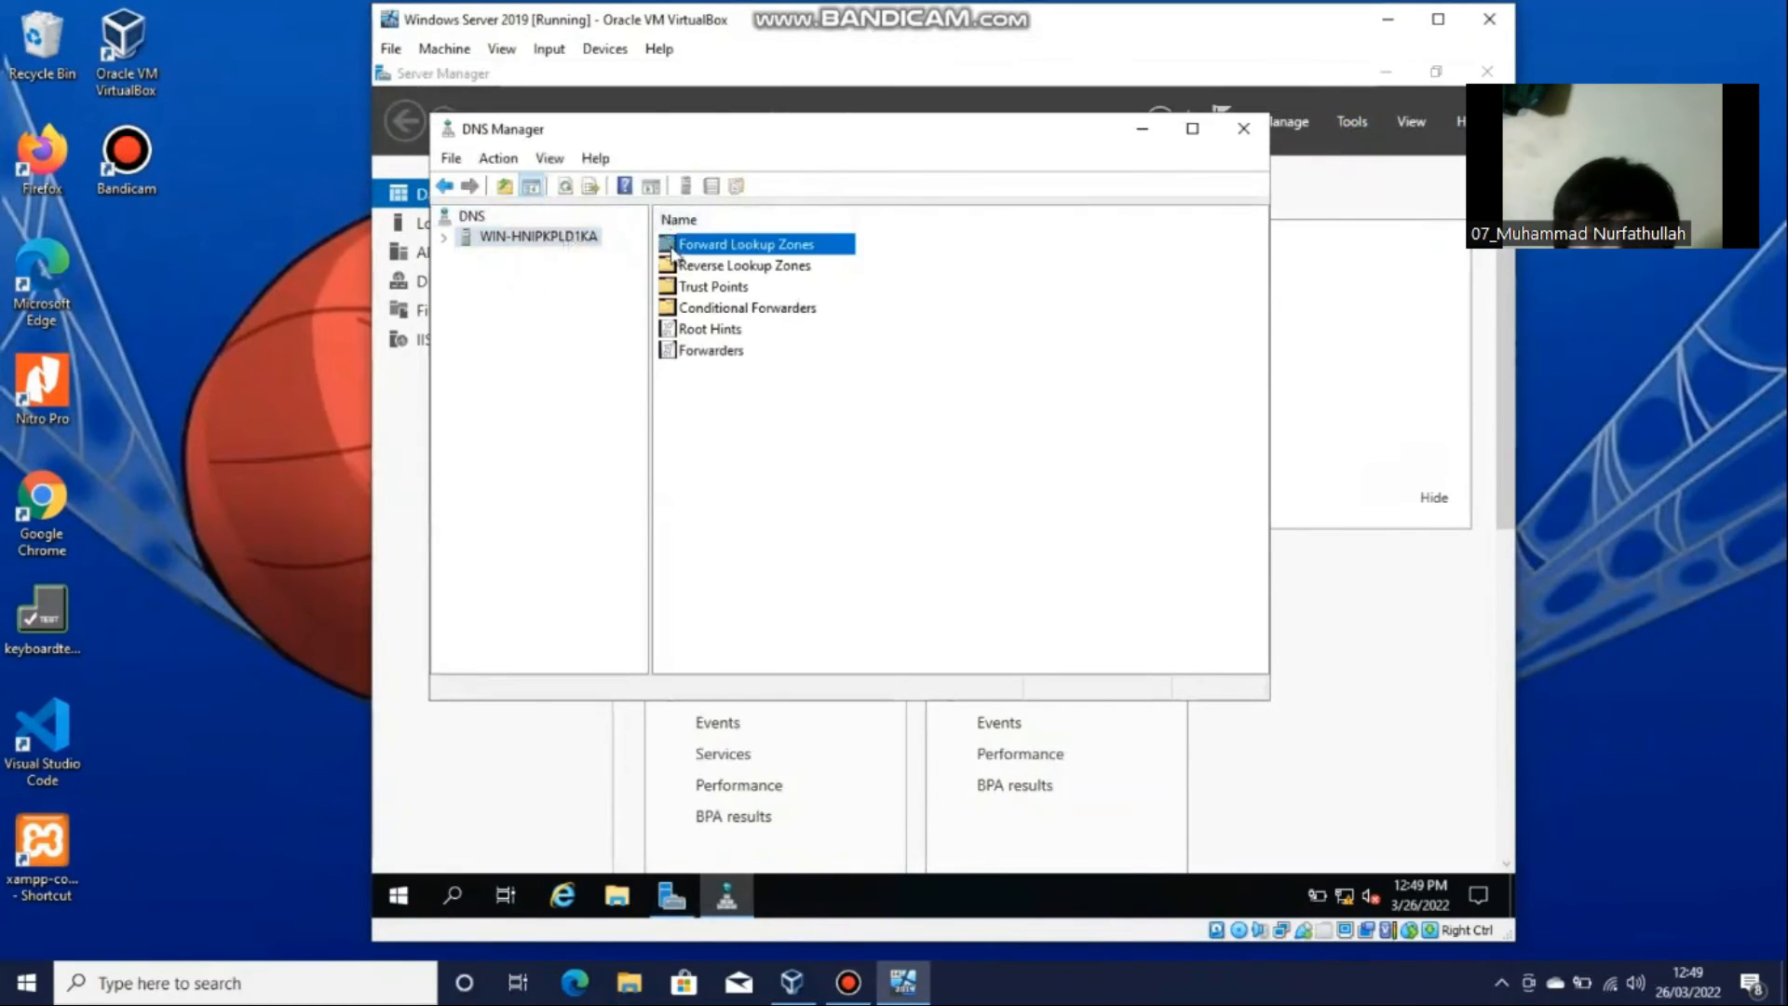
{"action": "left_click", "coordinate": [445, 239]}
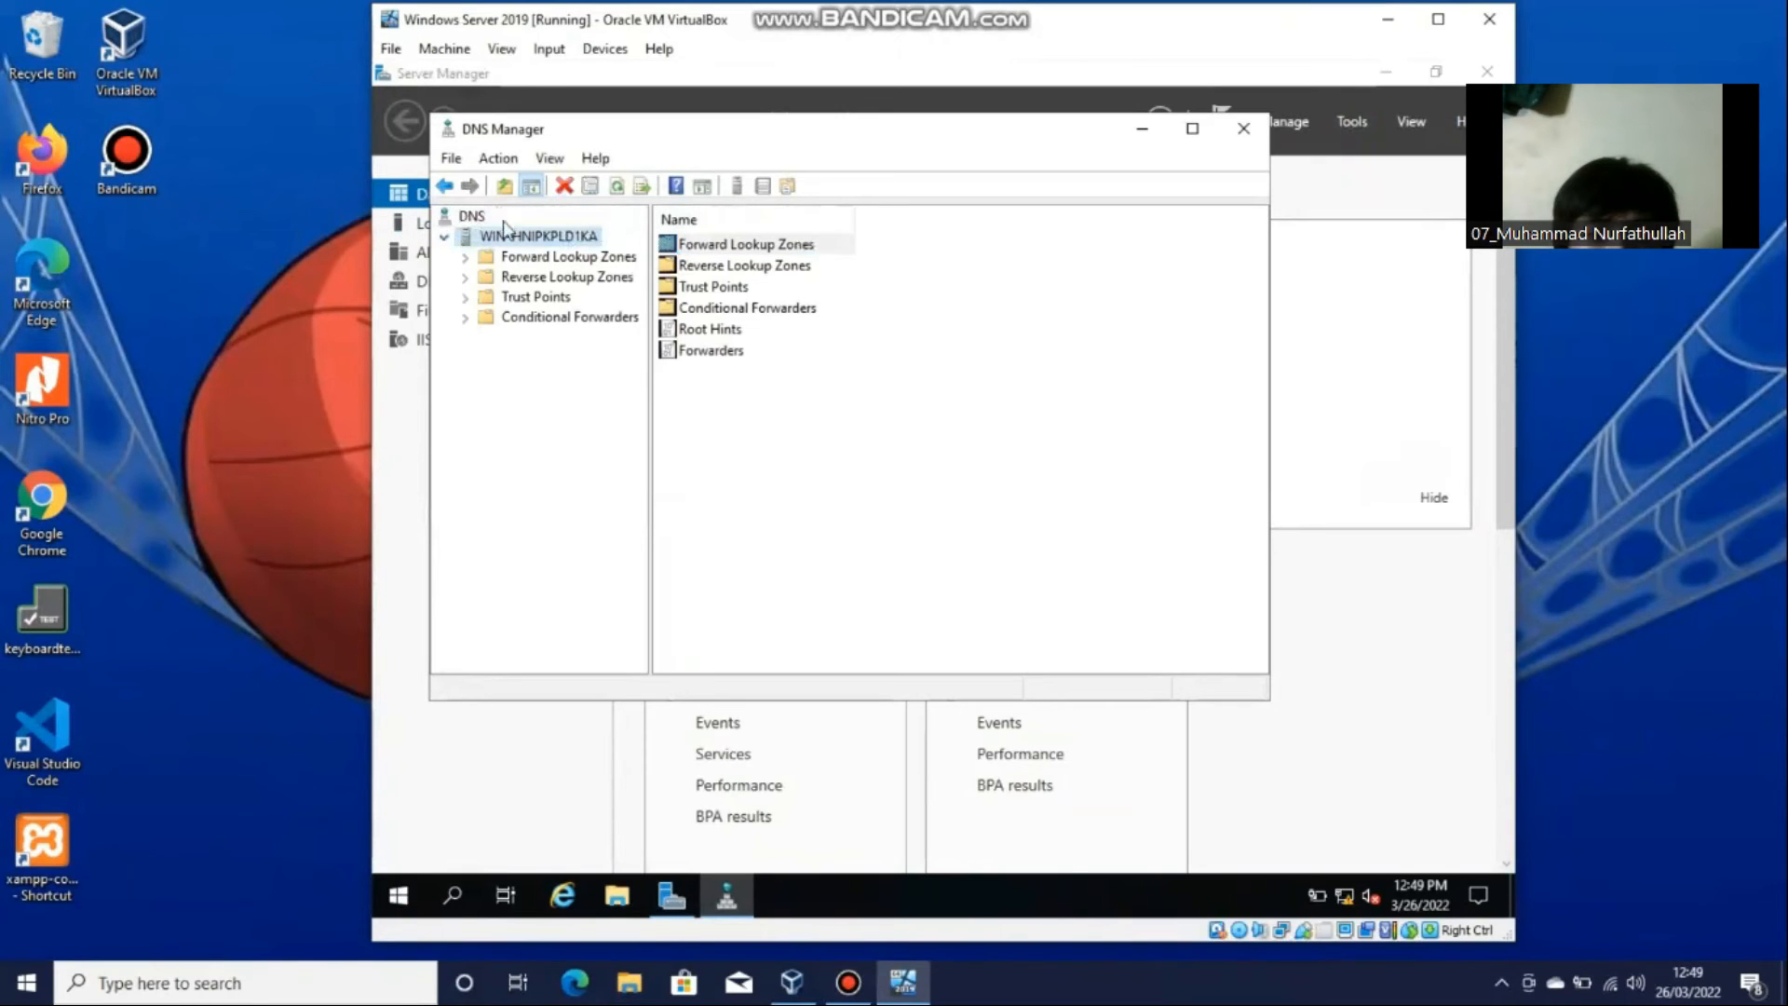
{"action": "left_click", "coordinate": [463, 255]}
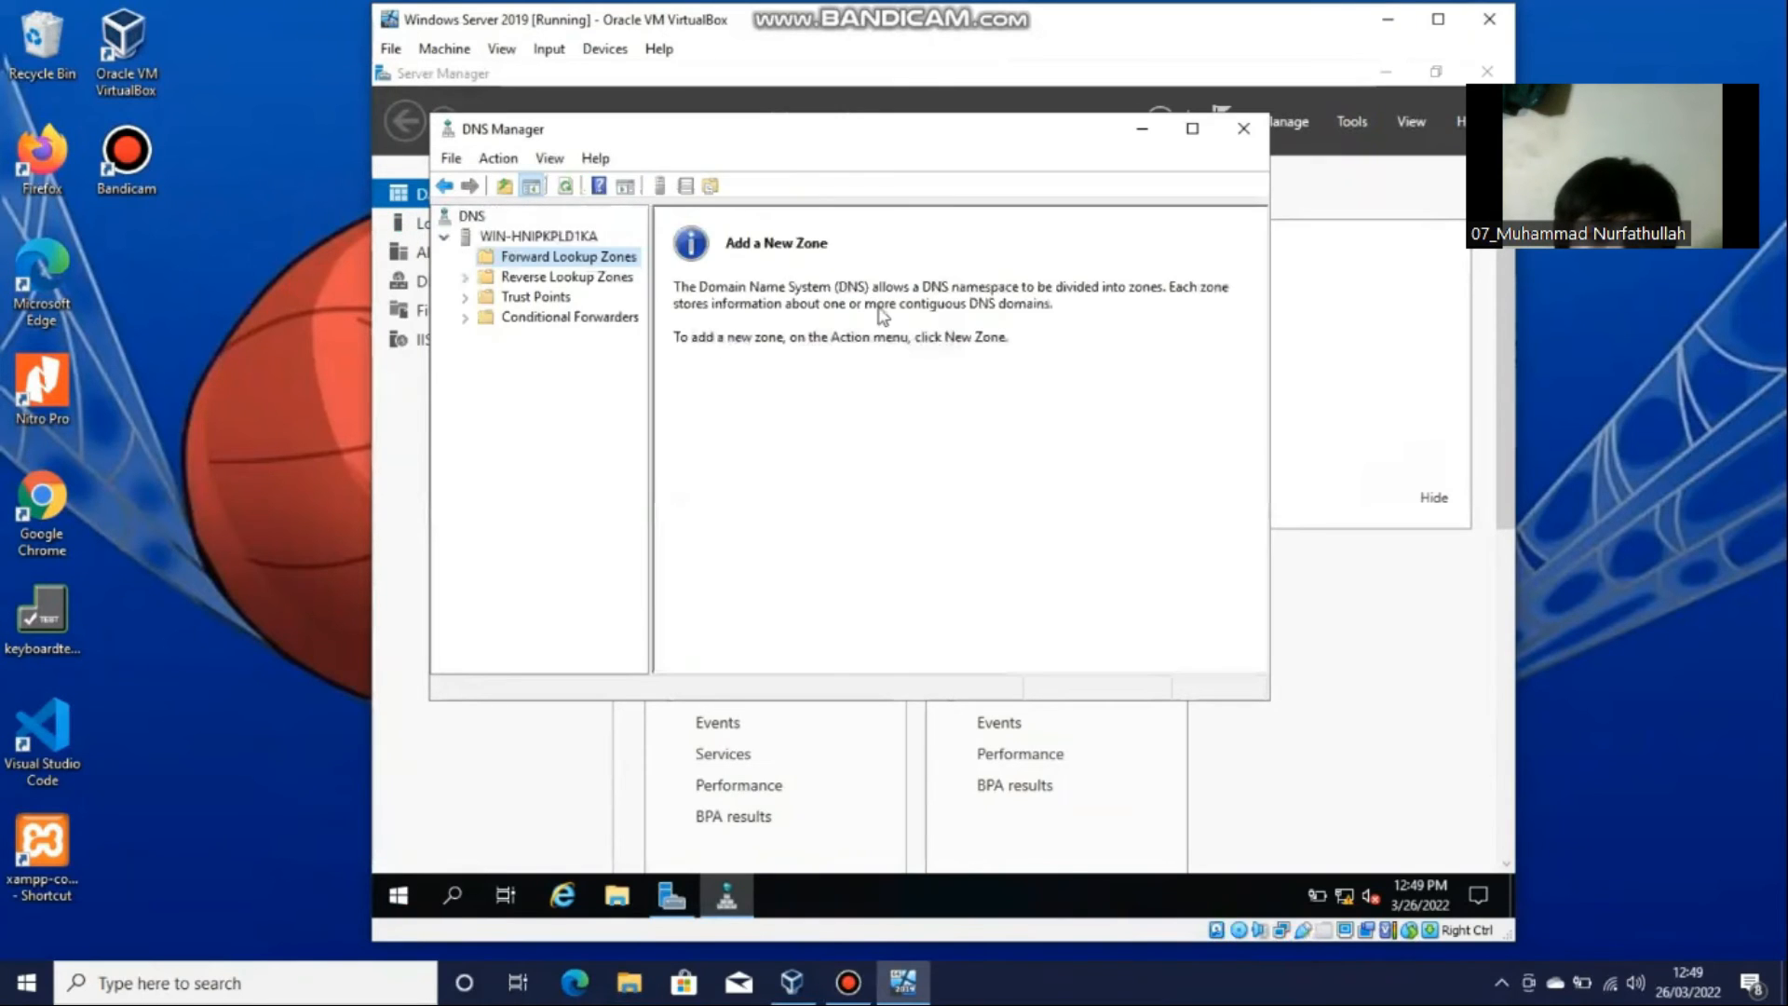
Create a primary forward lookup zone named mifat.tid with a new mifat.tid.dns zone file and dynamic updates not allowed.
{"action": "right_click", "coordinate": [614, 262]}
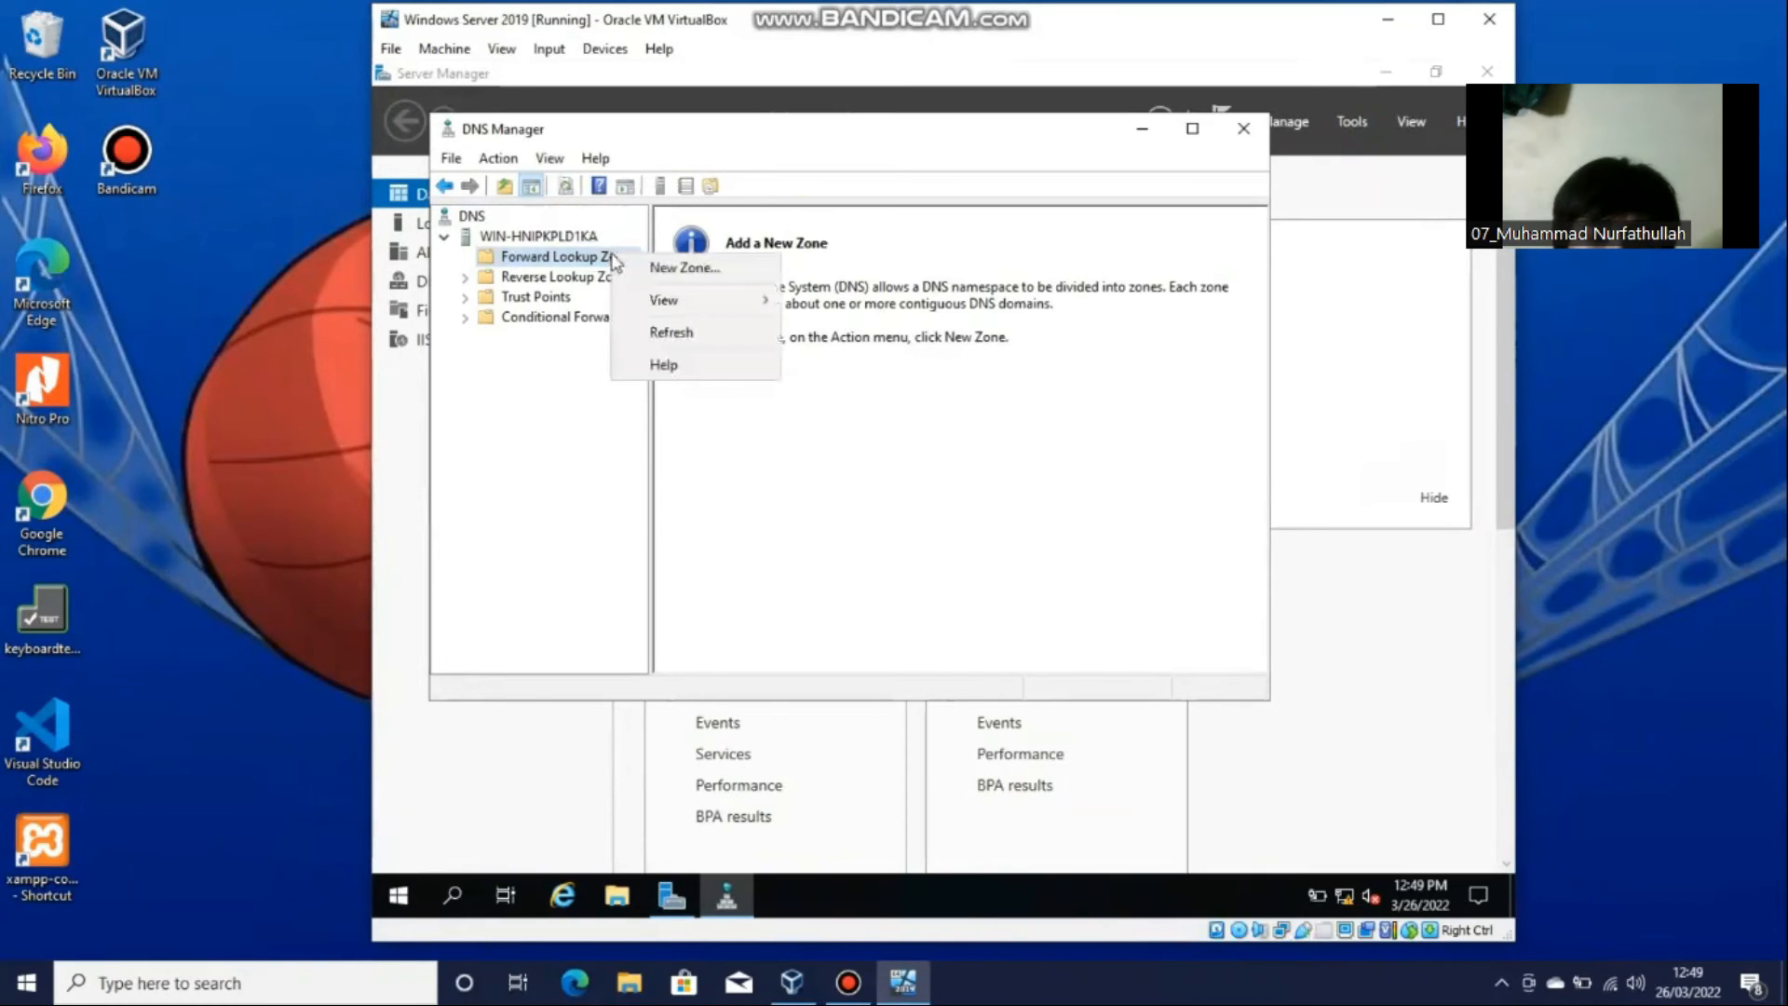
{"action": "left_click", "coordinate": [676, 270]}
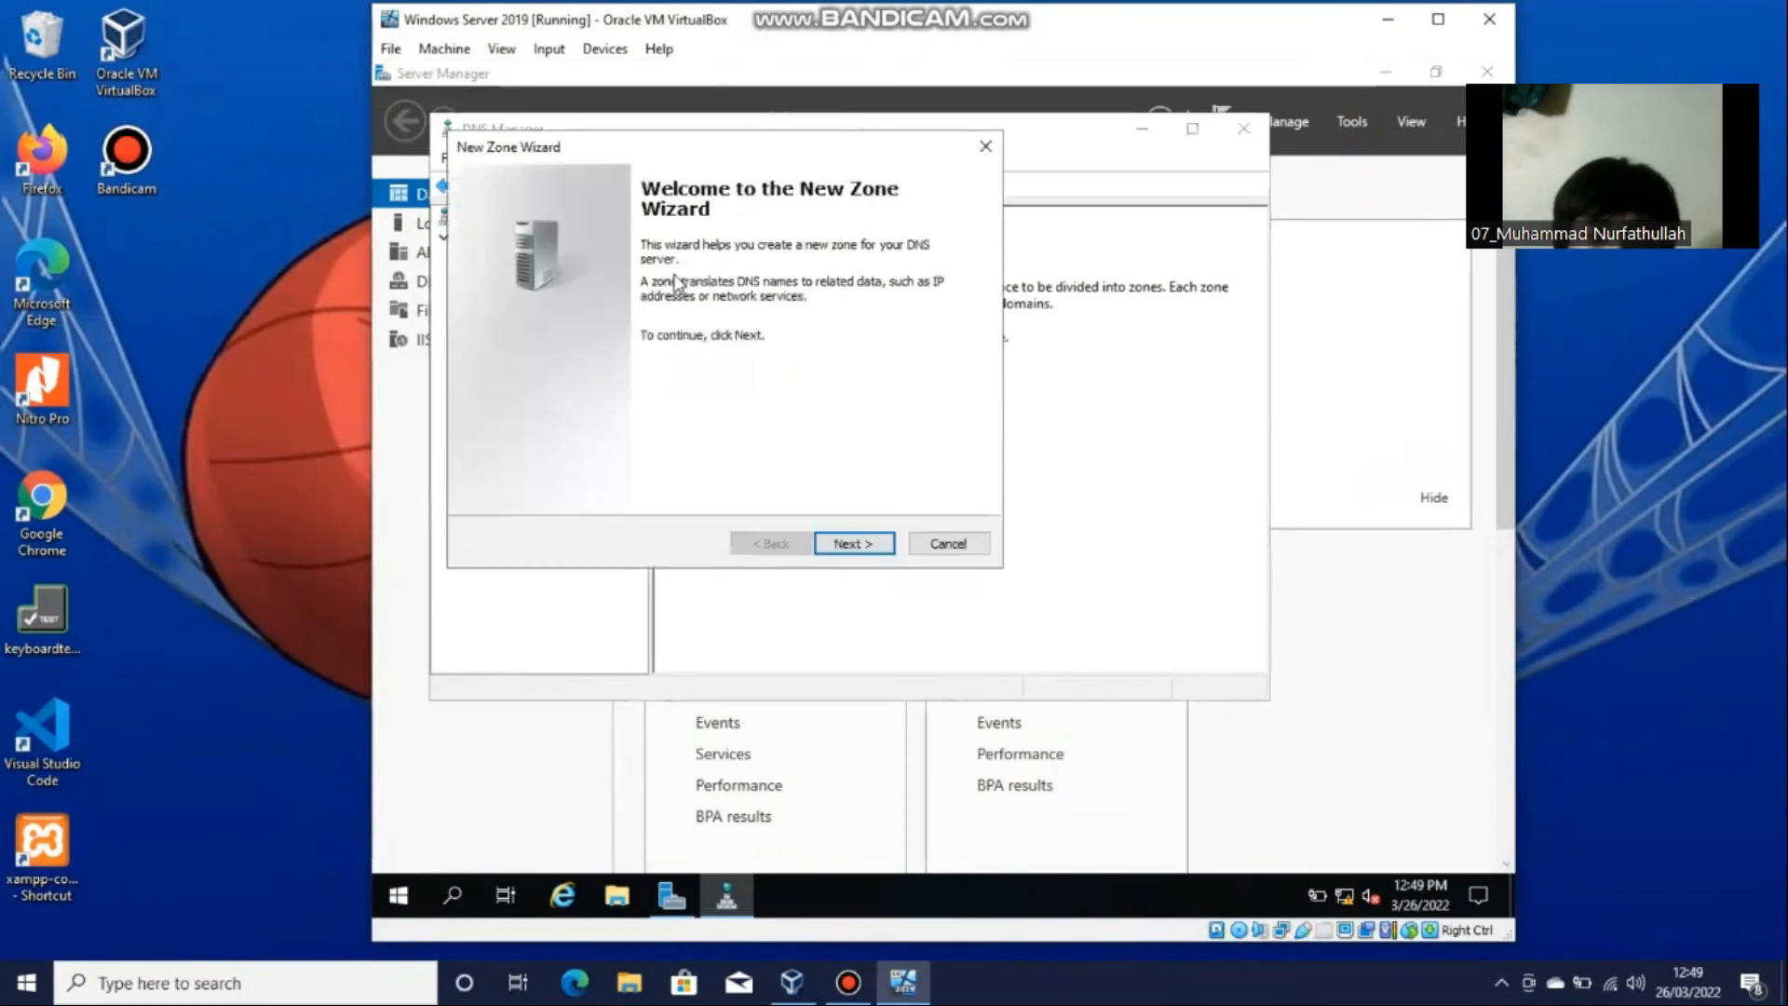
{"action": "left_click", "coordinate": [872, 552]}
{"action": "left_click", "coordinate": [853, 544]}
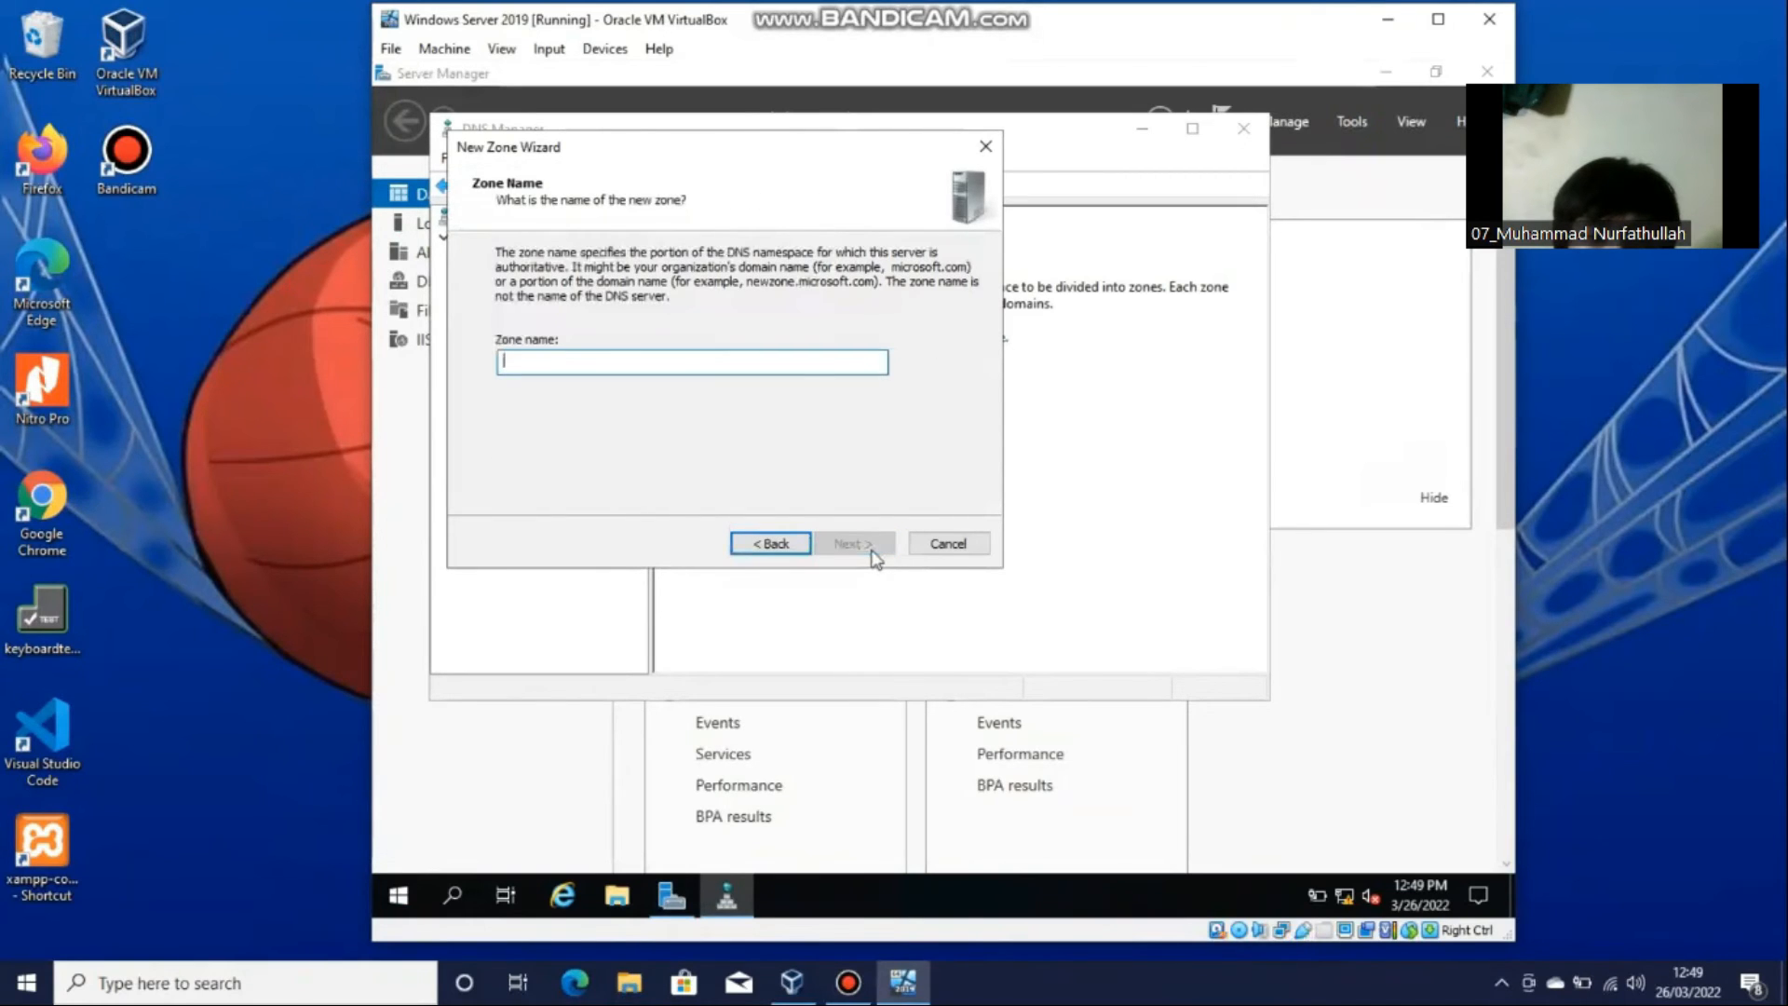
{"action": "type", "text": "mifat.tld"}
{"action": "left_click", "coordinate": [874, 551]}
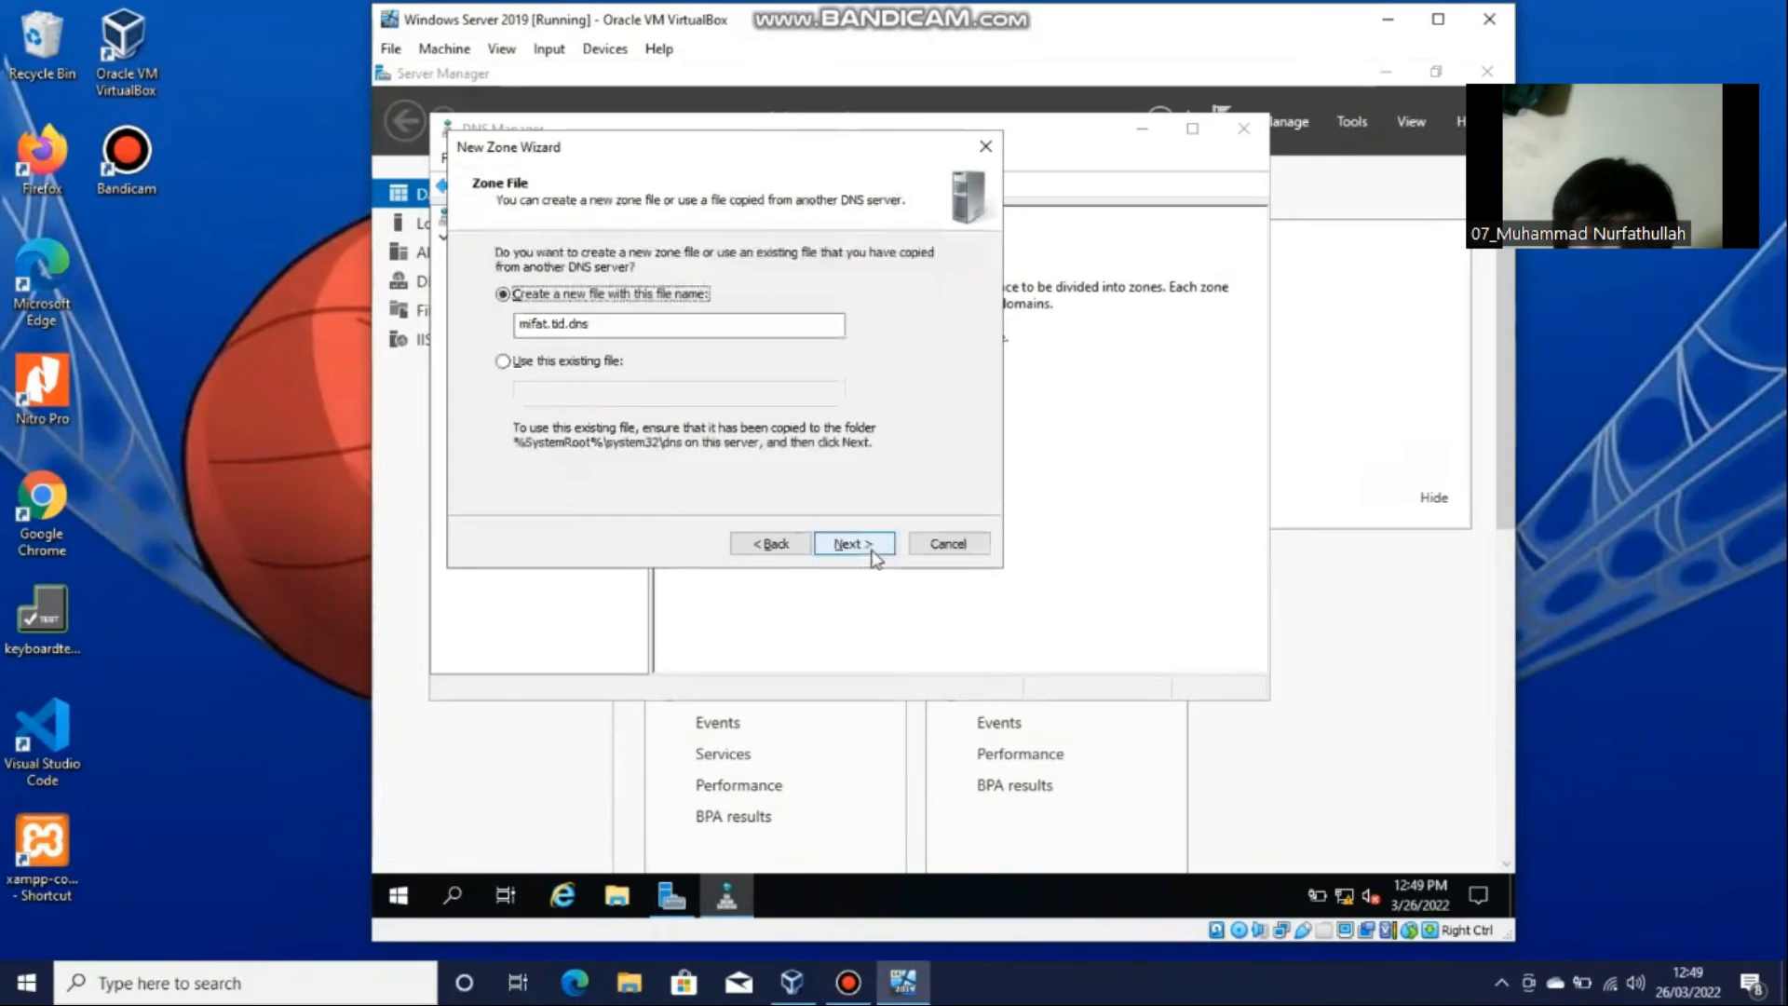
{"action": "left_click", "coordinate": [852, 544]}
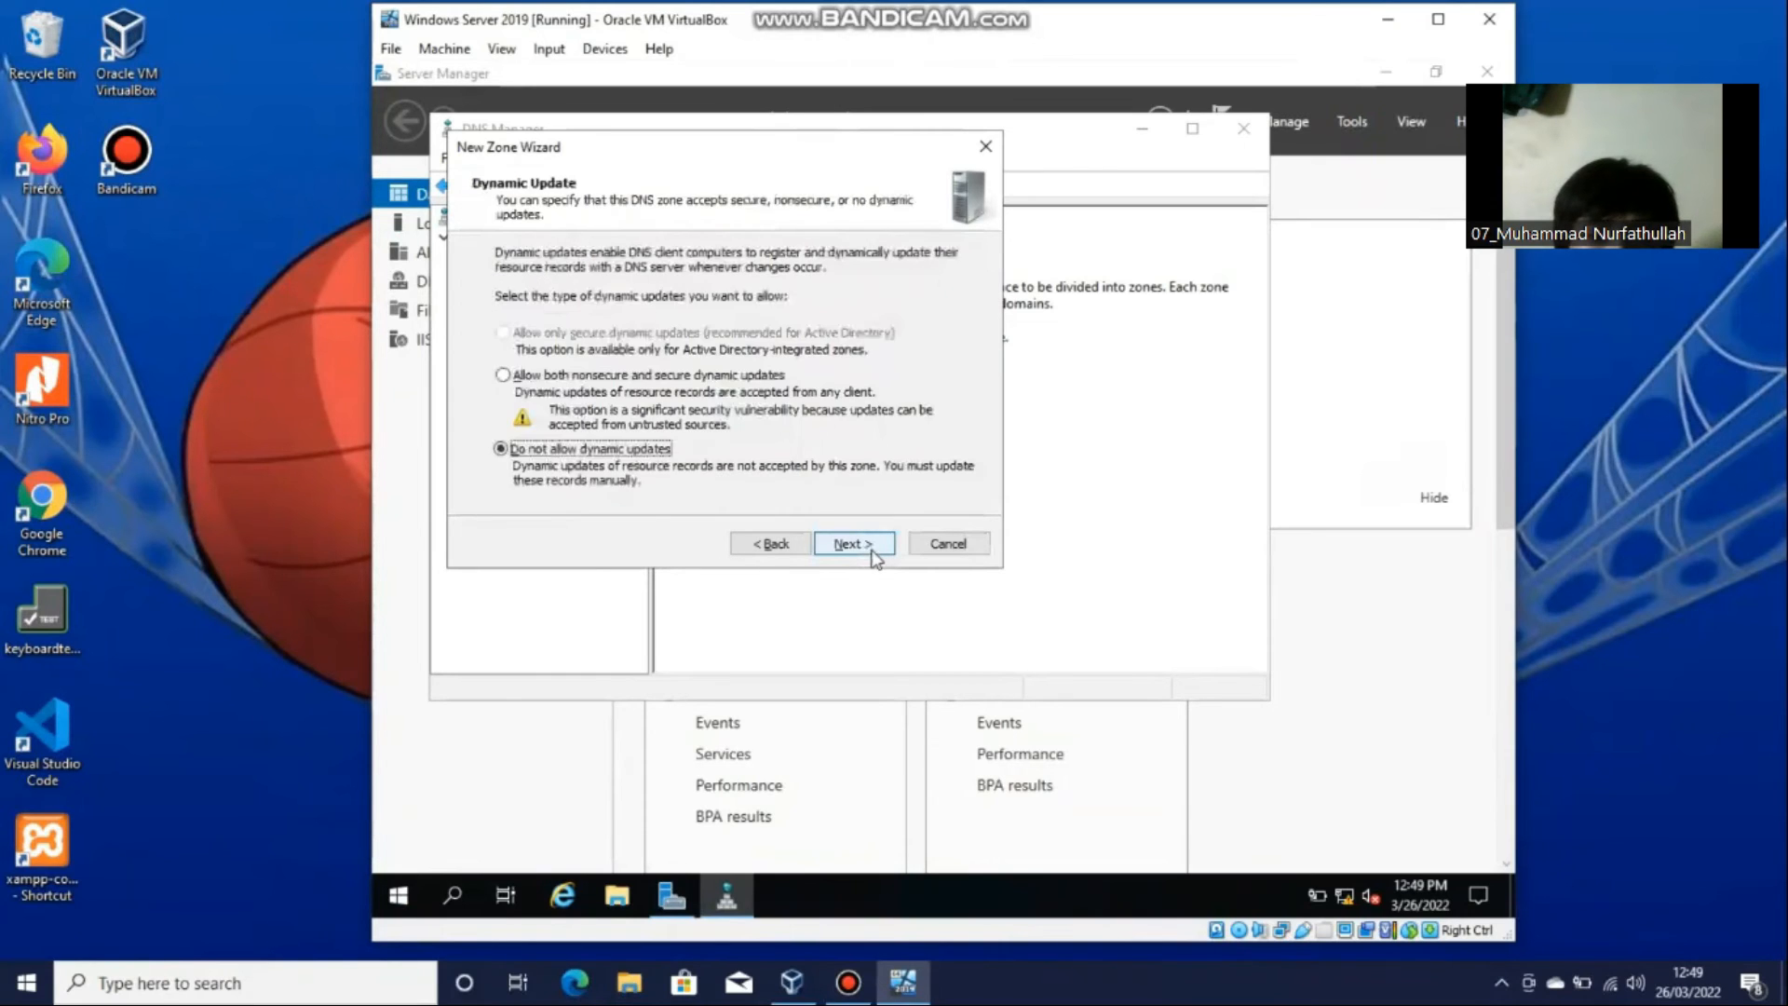
{"action": "left_click", "coordinate": [875, 555]}
{"action": "left_click", "coordinate": [875, 555]}
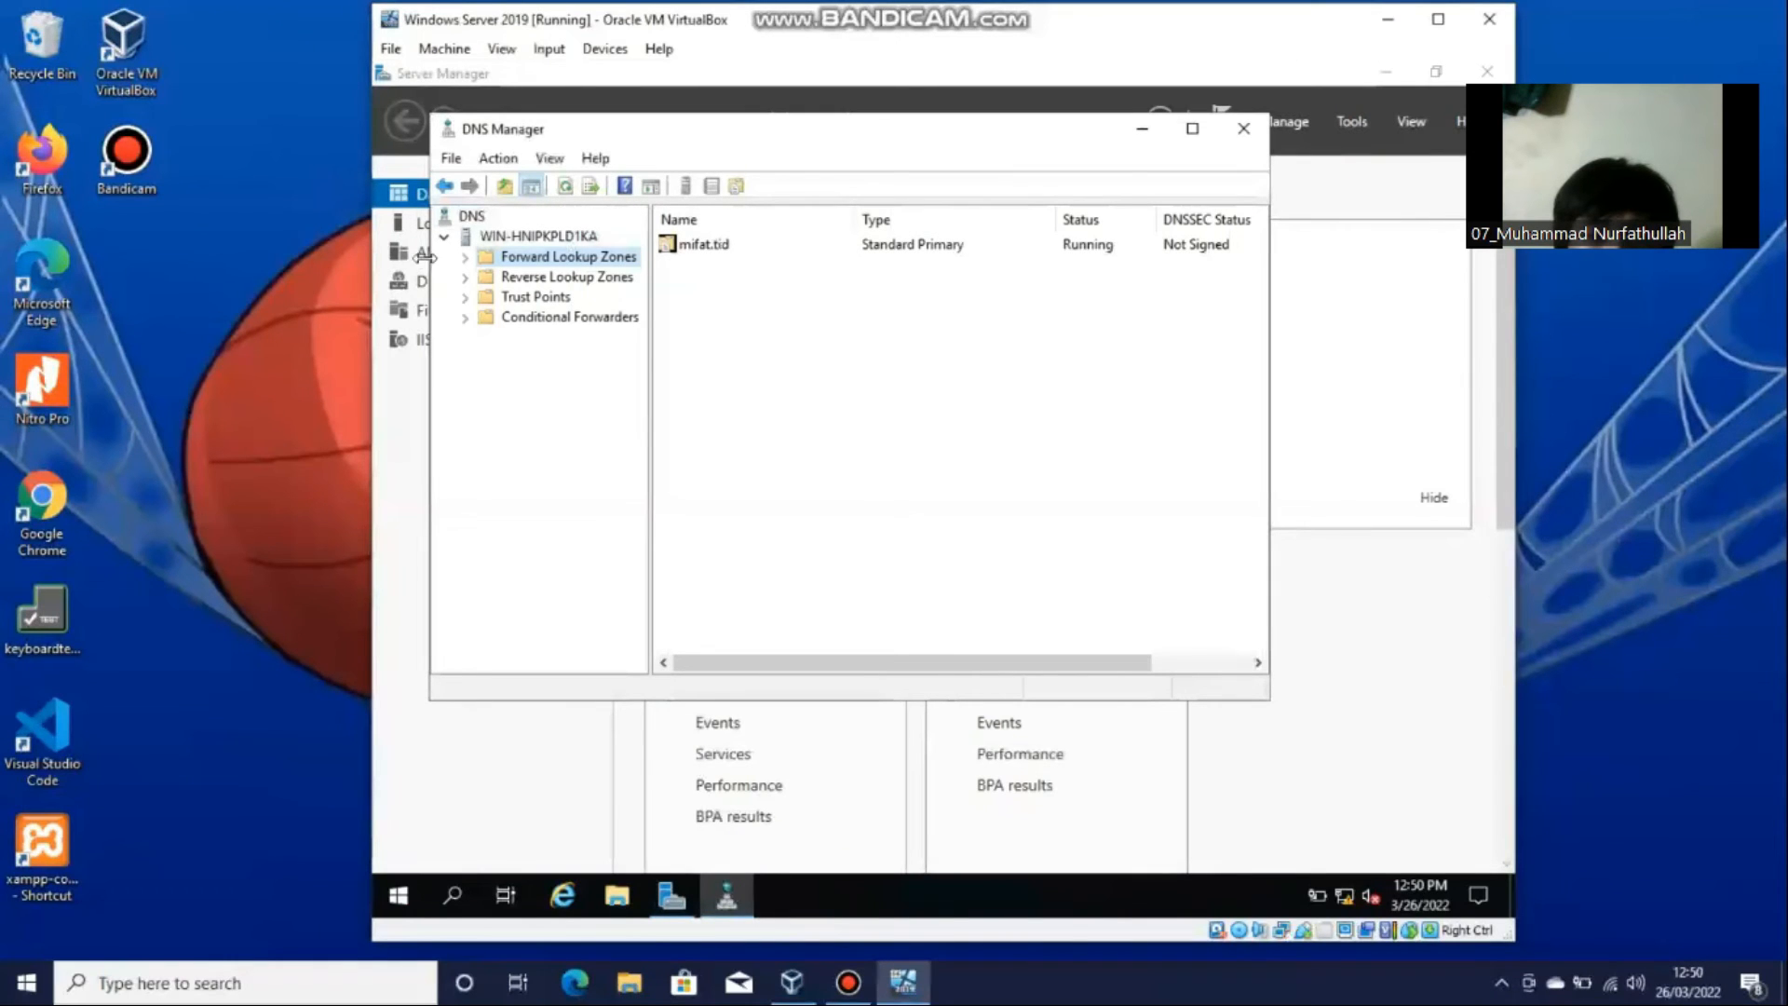
Add a host record named uts with IP address 192.168.10.11 to the mifat.tid zone, and close DNS Manager.
{"action": "left_click", "coordinate": [468, 259]}
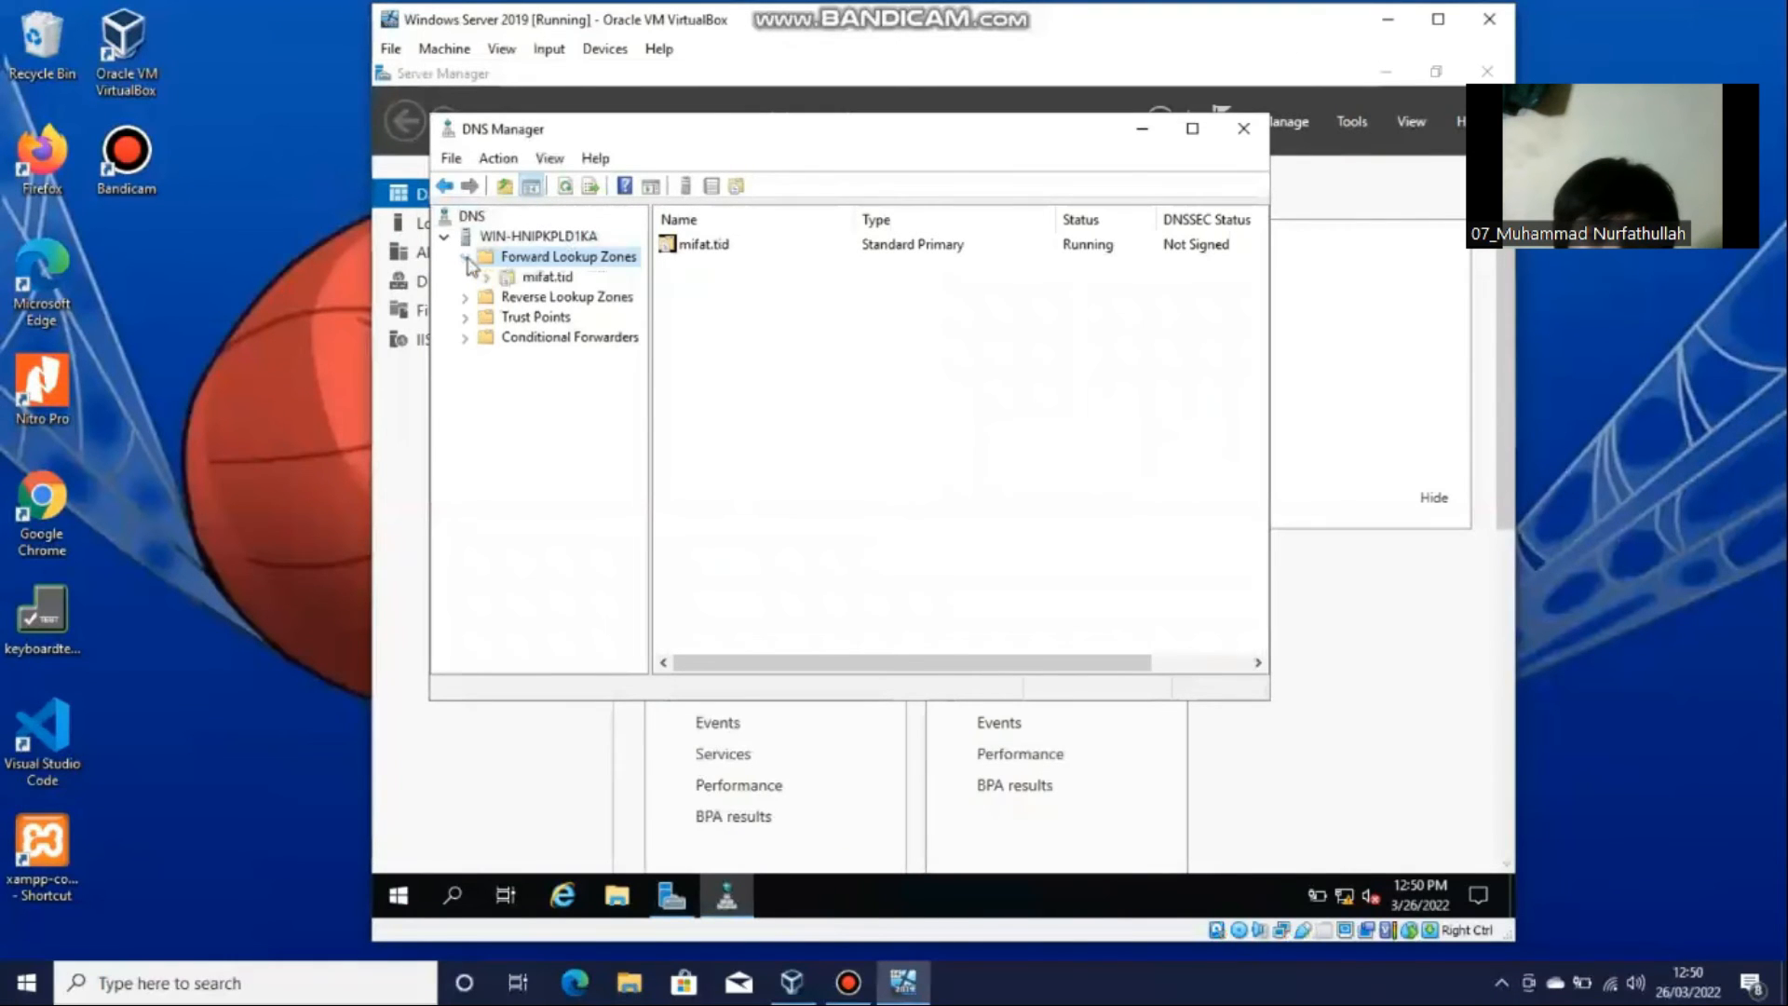
{"action": "left_click", "coordinate": [540, 277]}
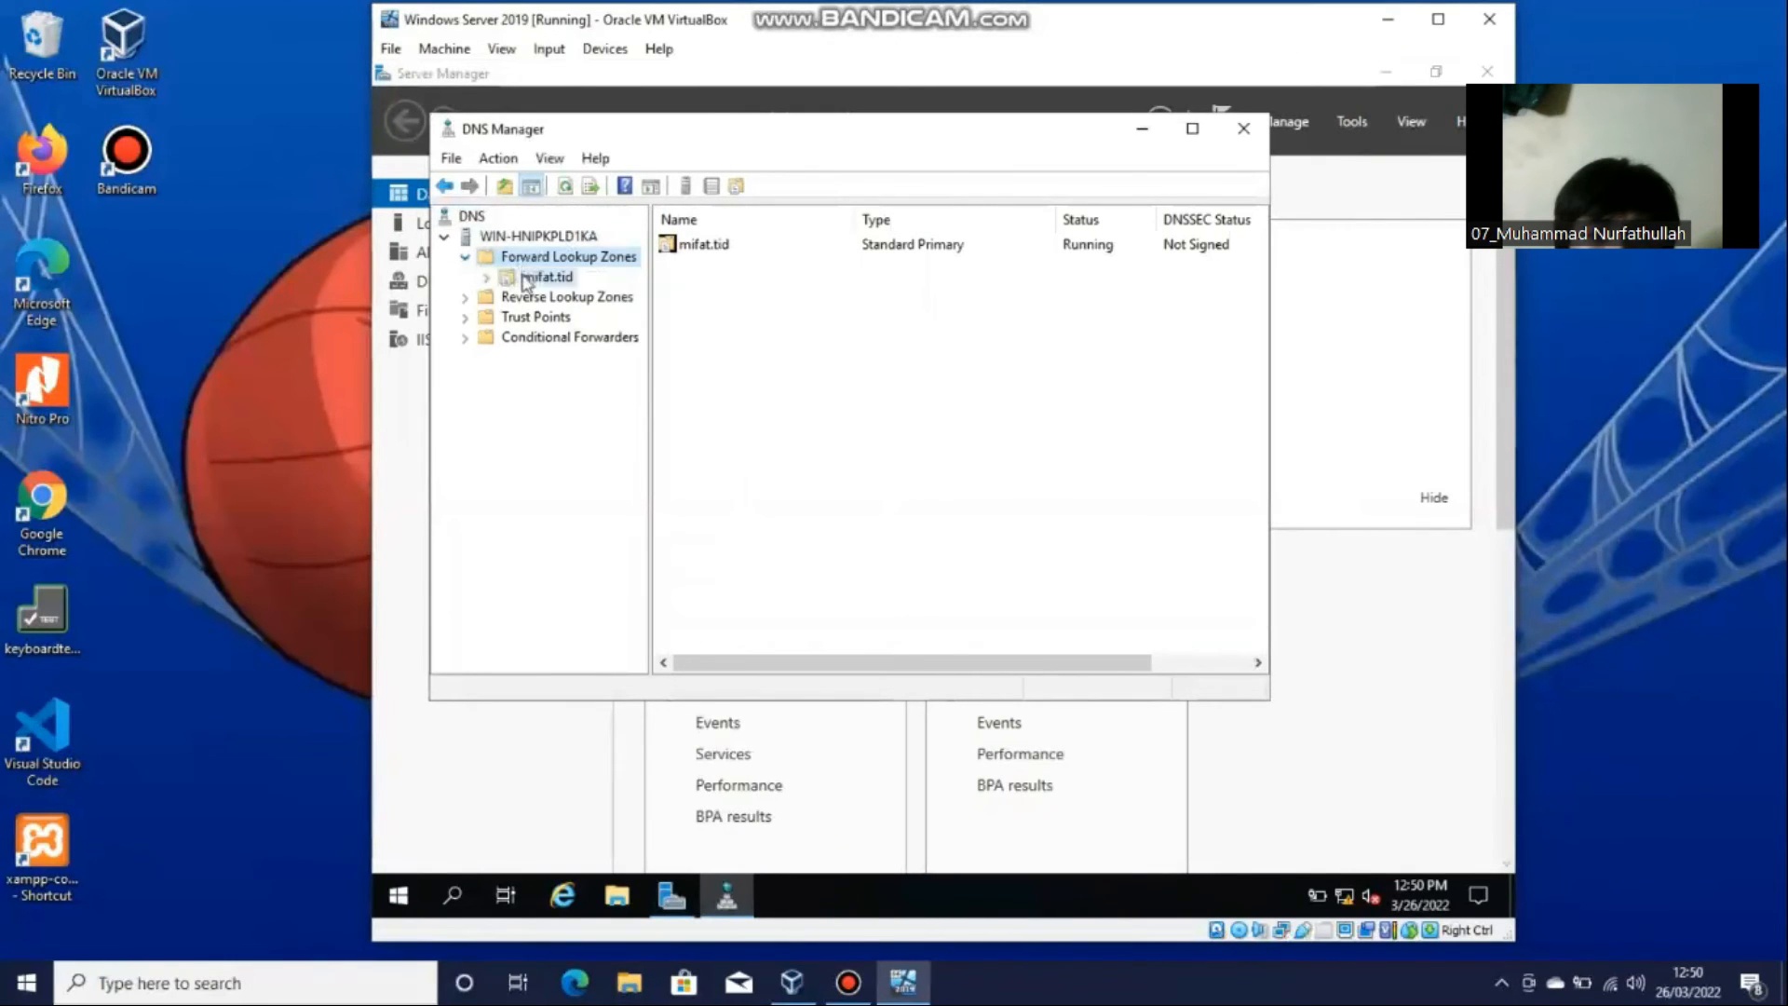
{"action": "right_click", "coordinate": [780, 296]}
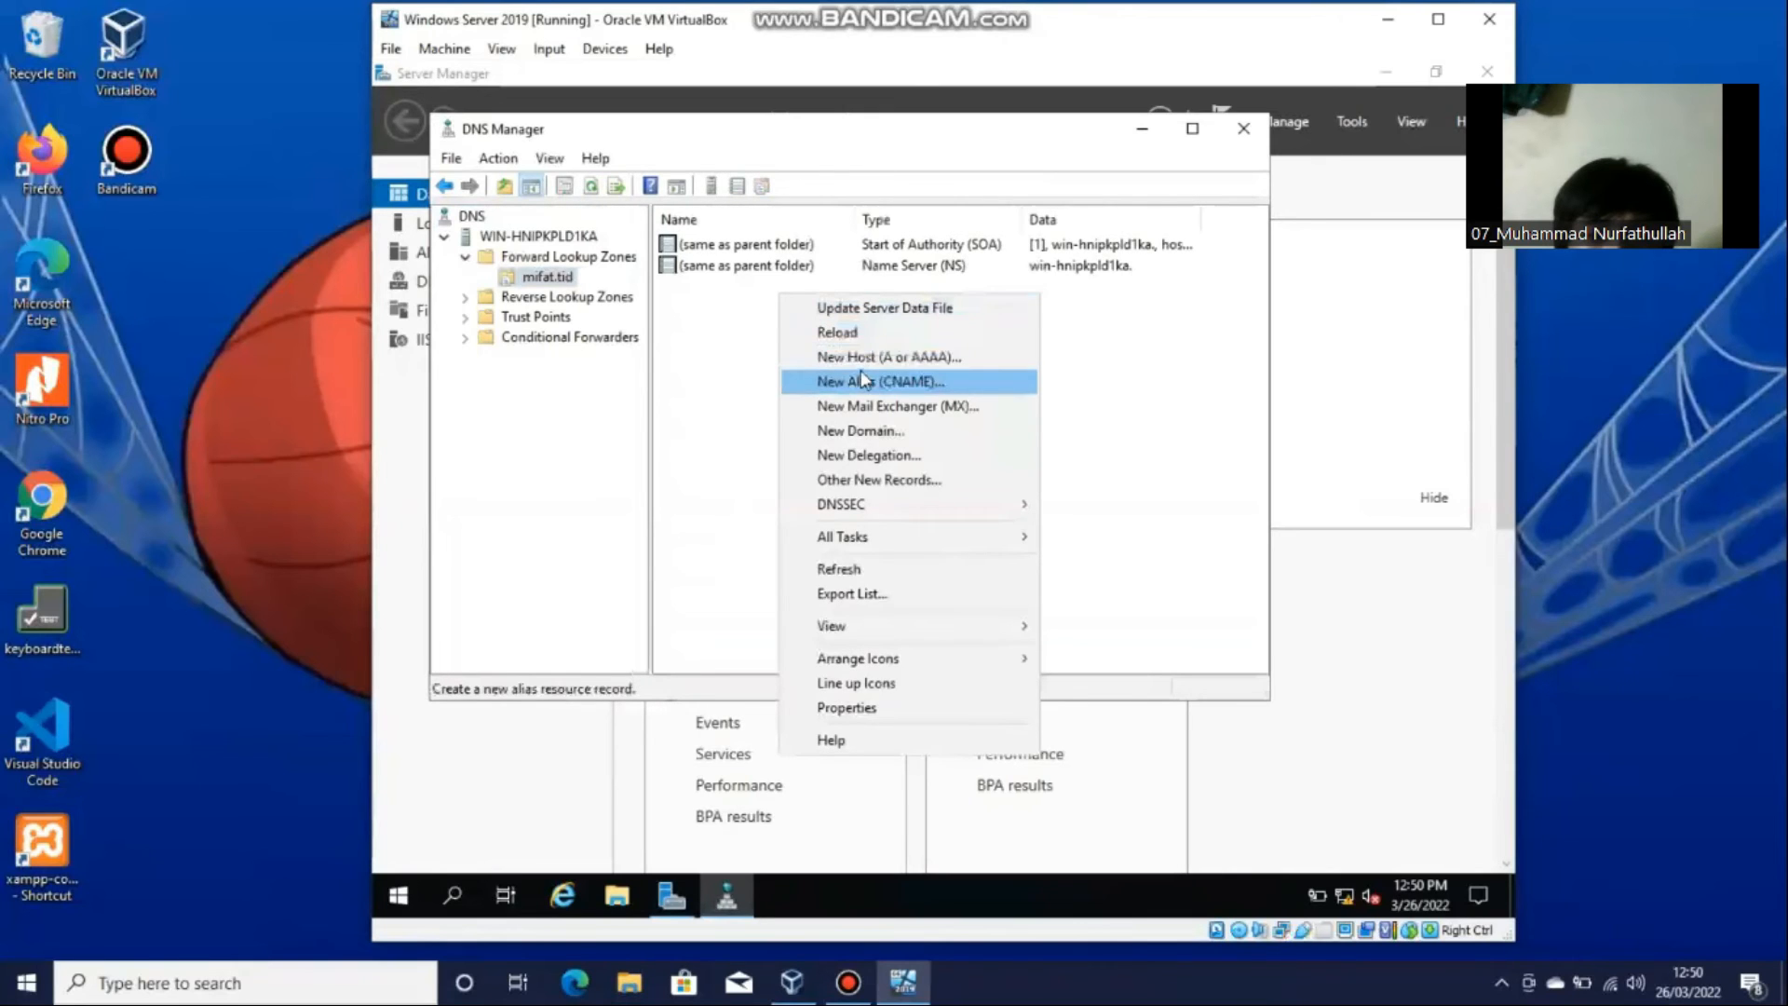
{"action": "left_click", "coordinate": [862, 356]}
{"action": "type", "text": "uts"}
{"action": "left_click", "coordinate": [831, 400]}
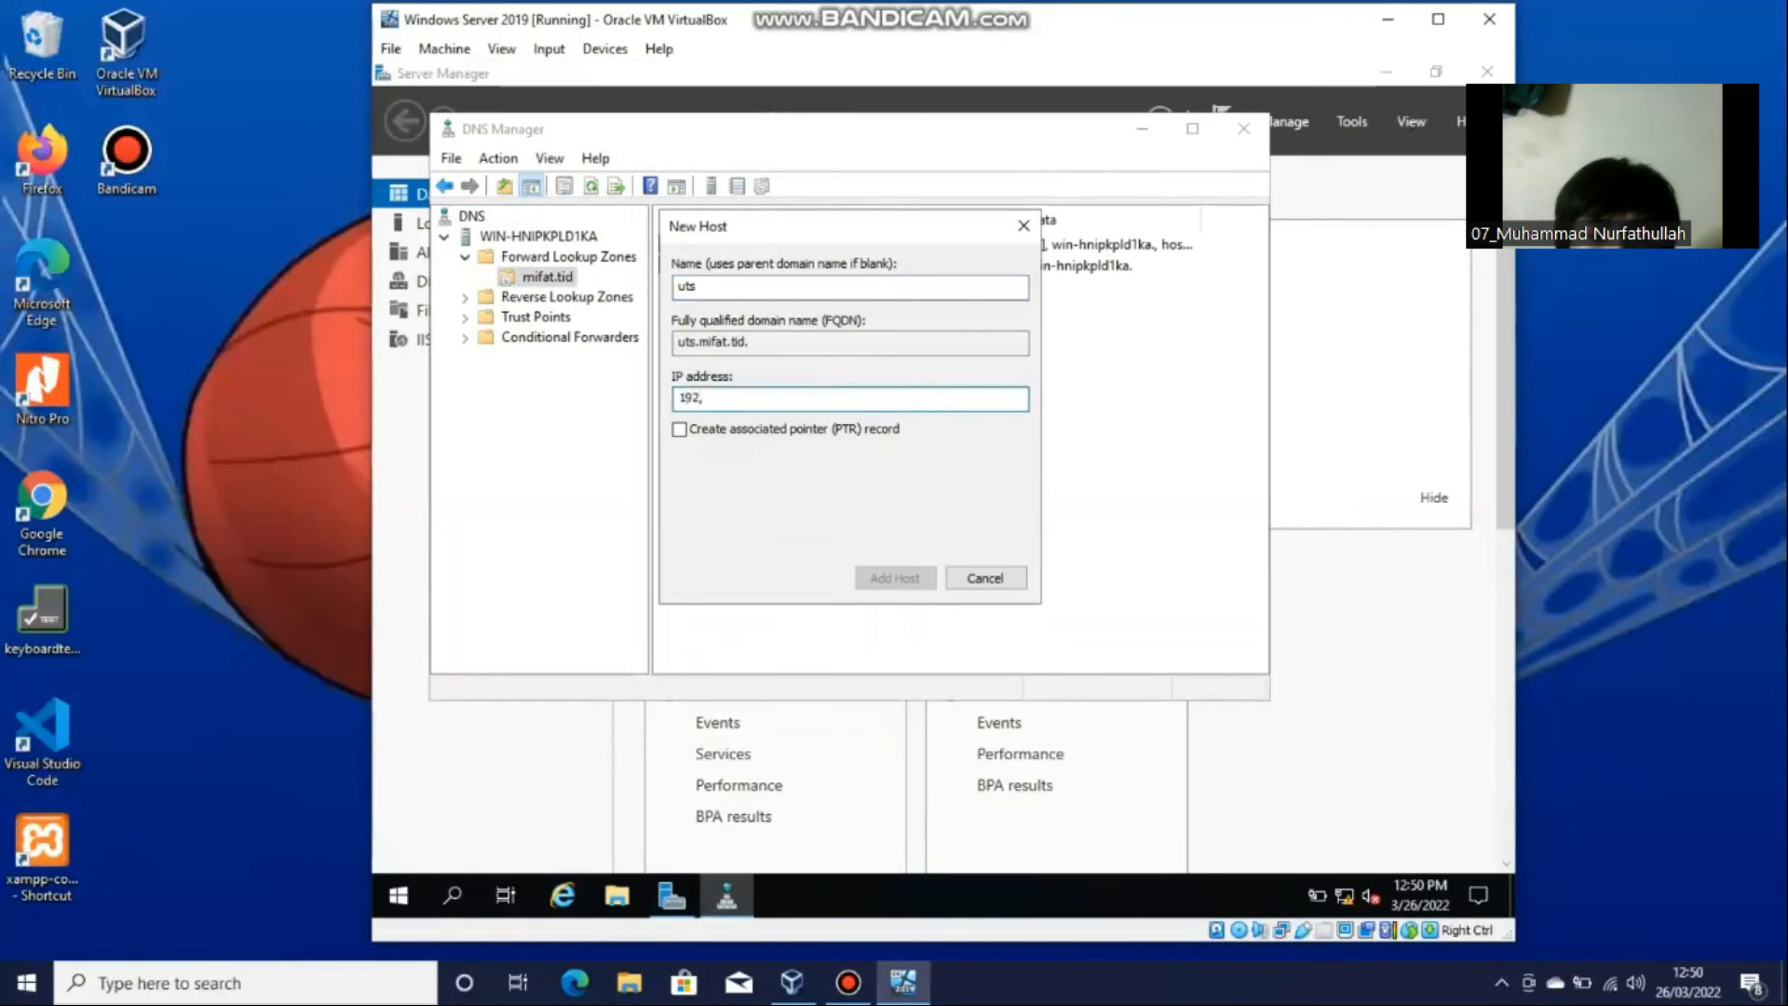
{"action": "type", "text": "192.168.10.11"}
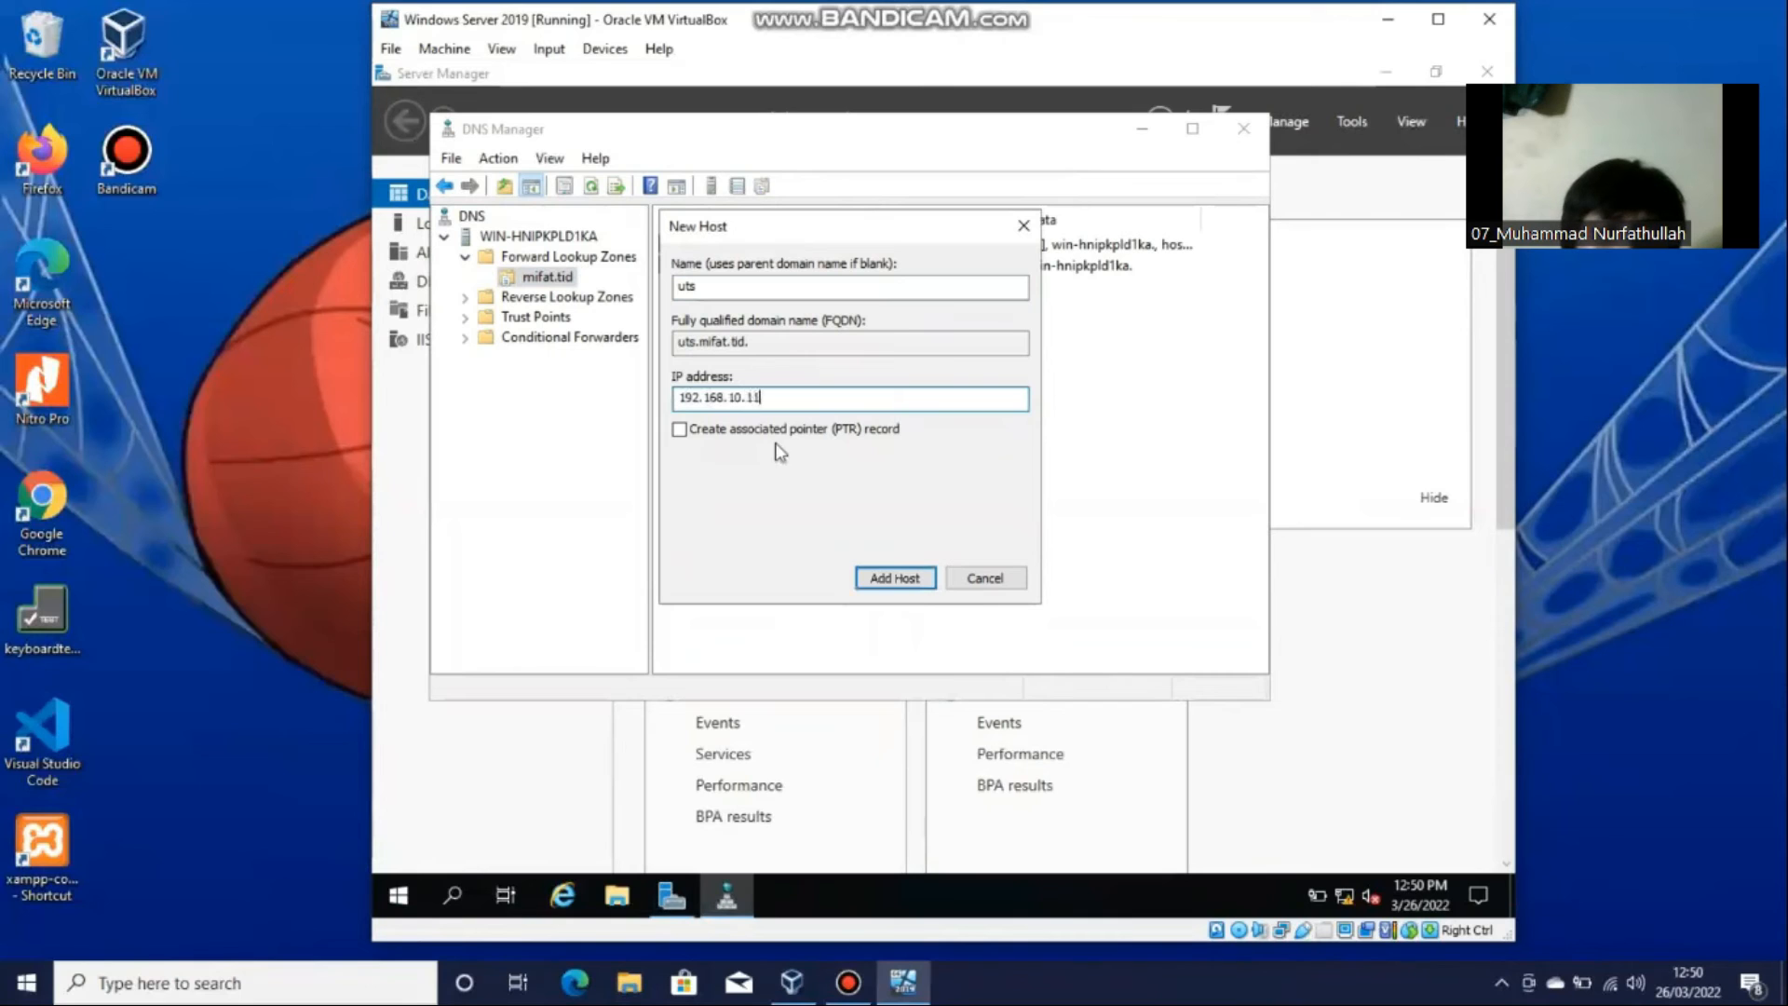
{"action": "left_click", "coordinate": [909, 579]}
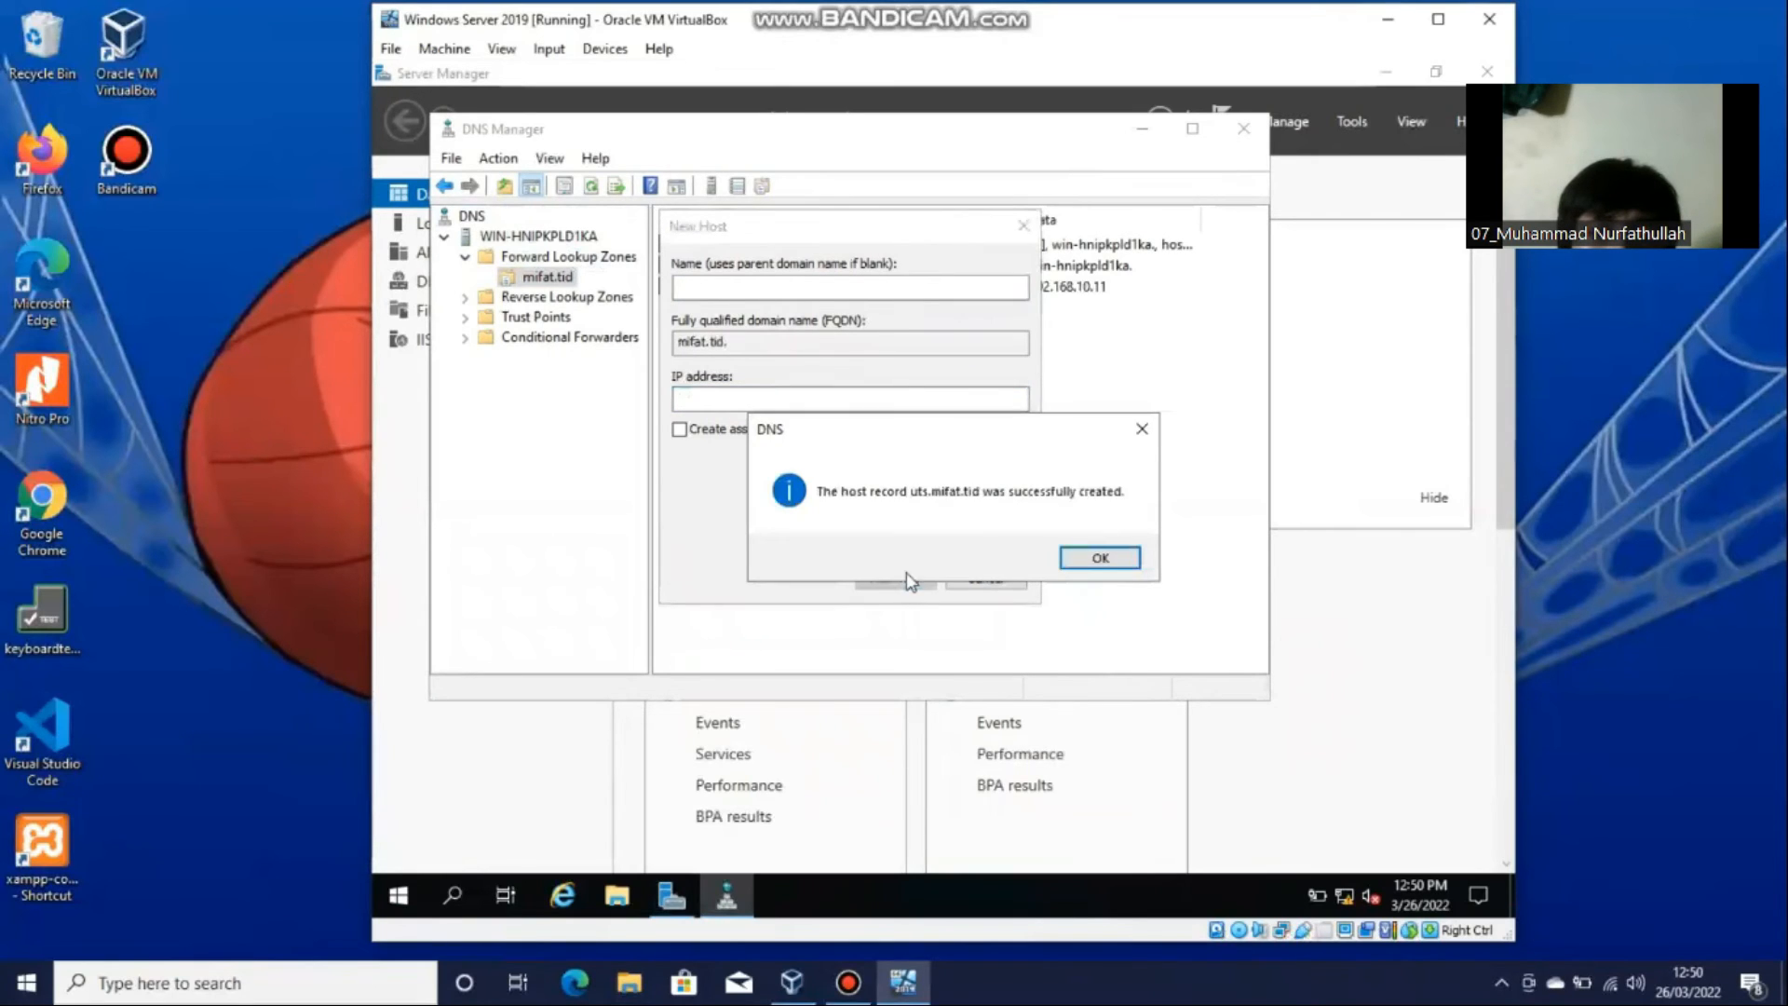
{"action": "left_click", "coordinate": [1099, 557]}
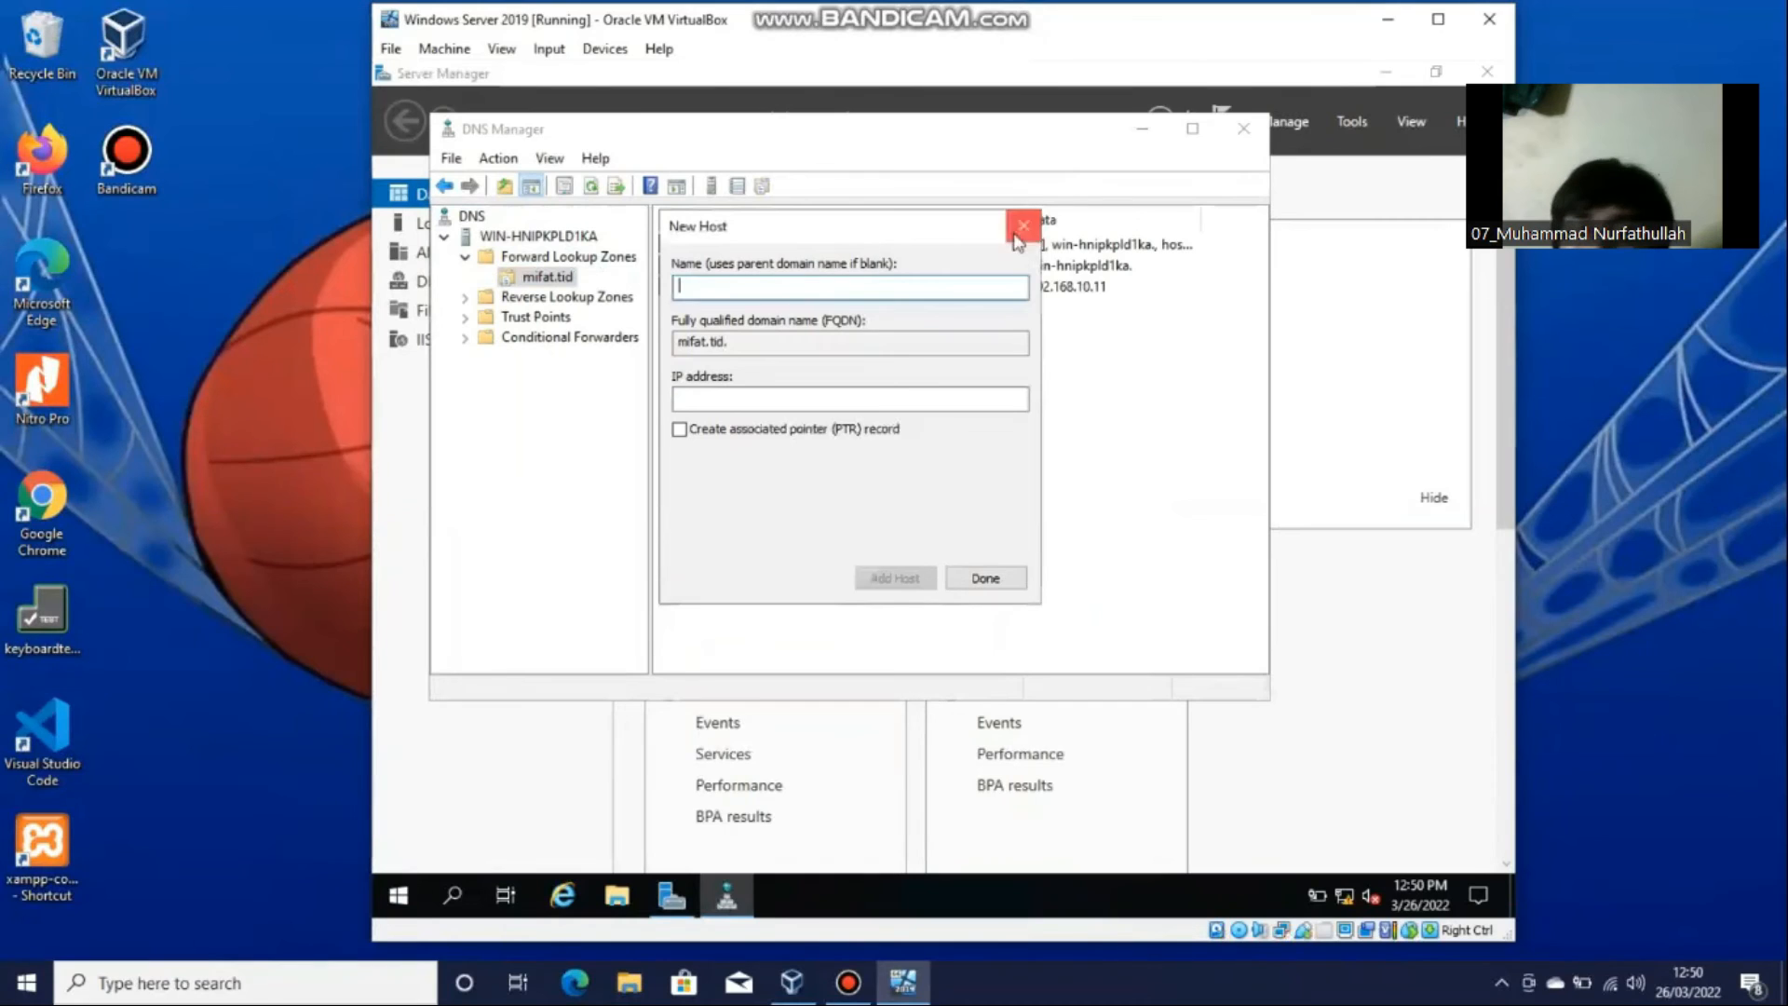
{"action": "left_click", "coordinate": [1021, 226]}
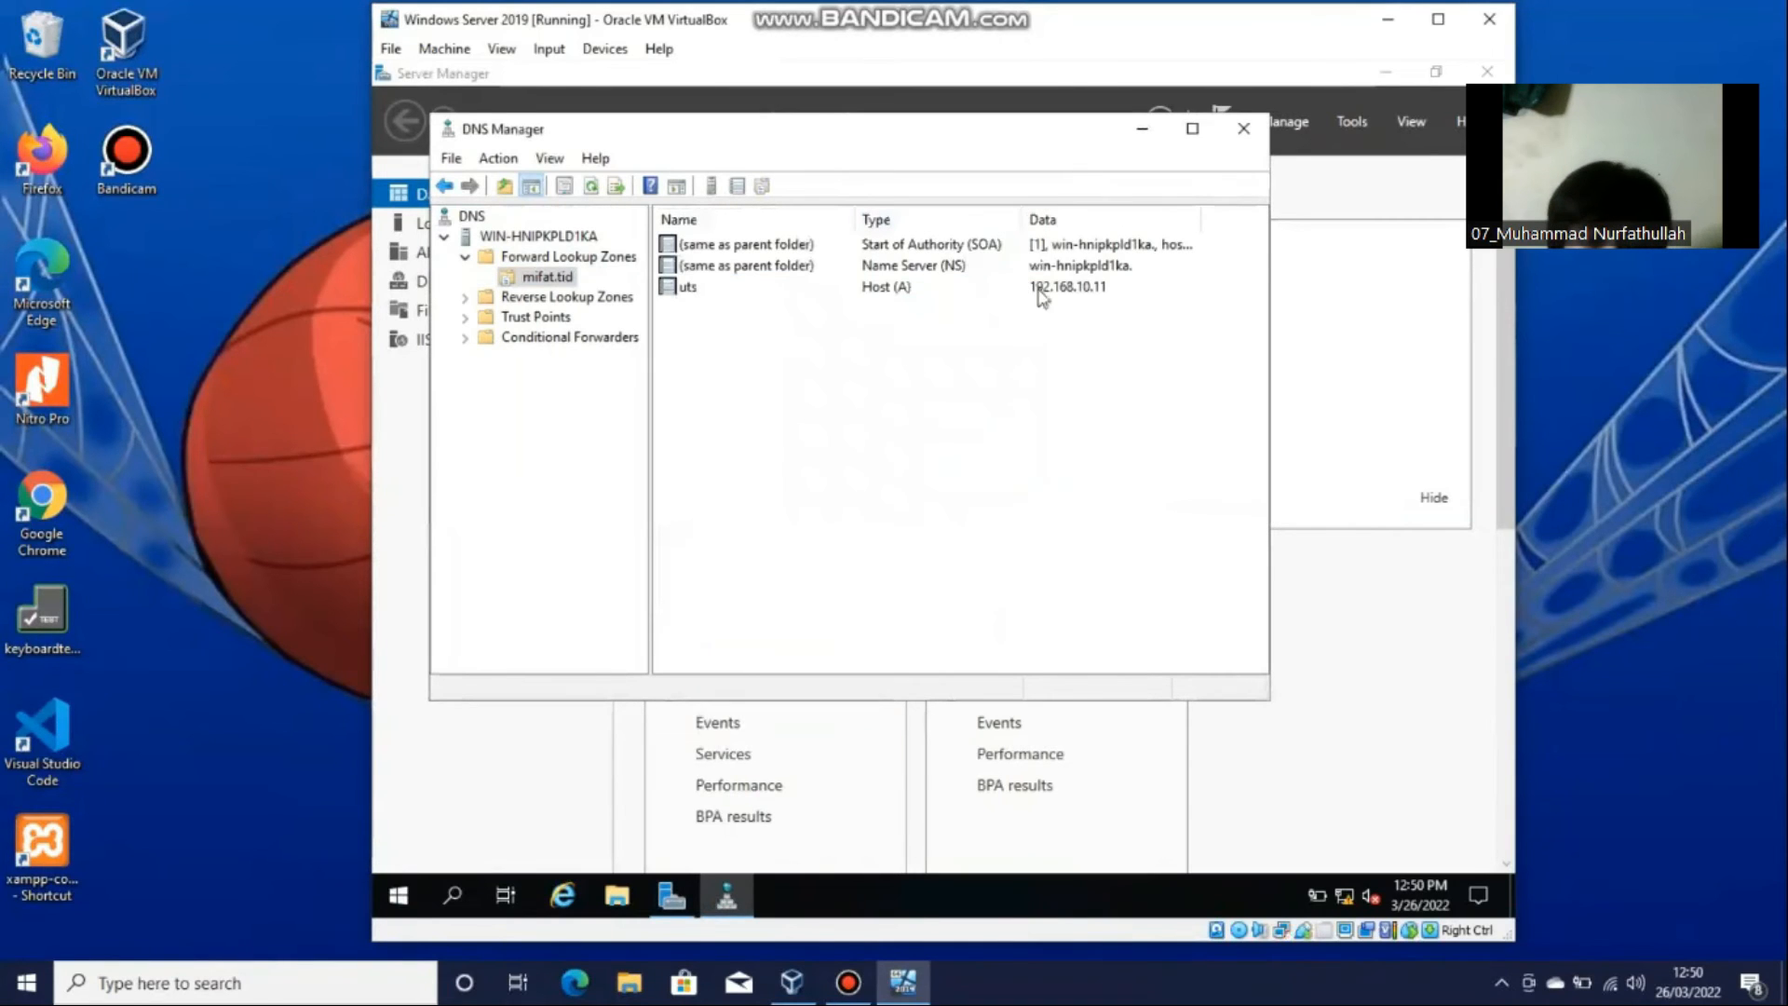
{"action": "left_click", "coordinate": [1243, 128]}
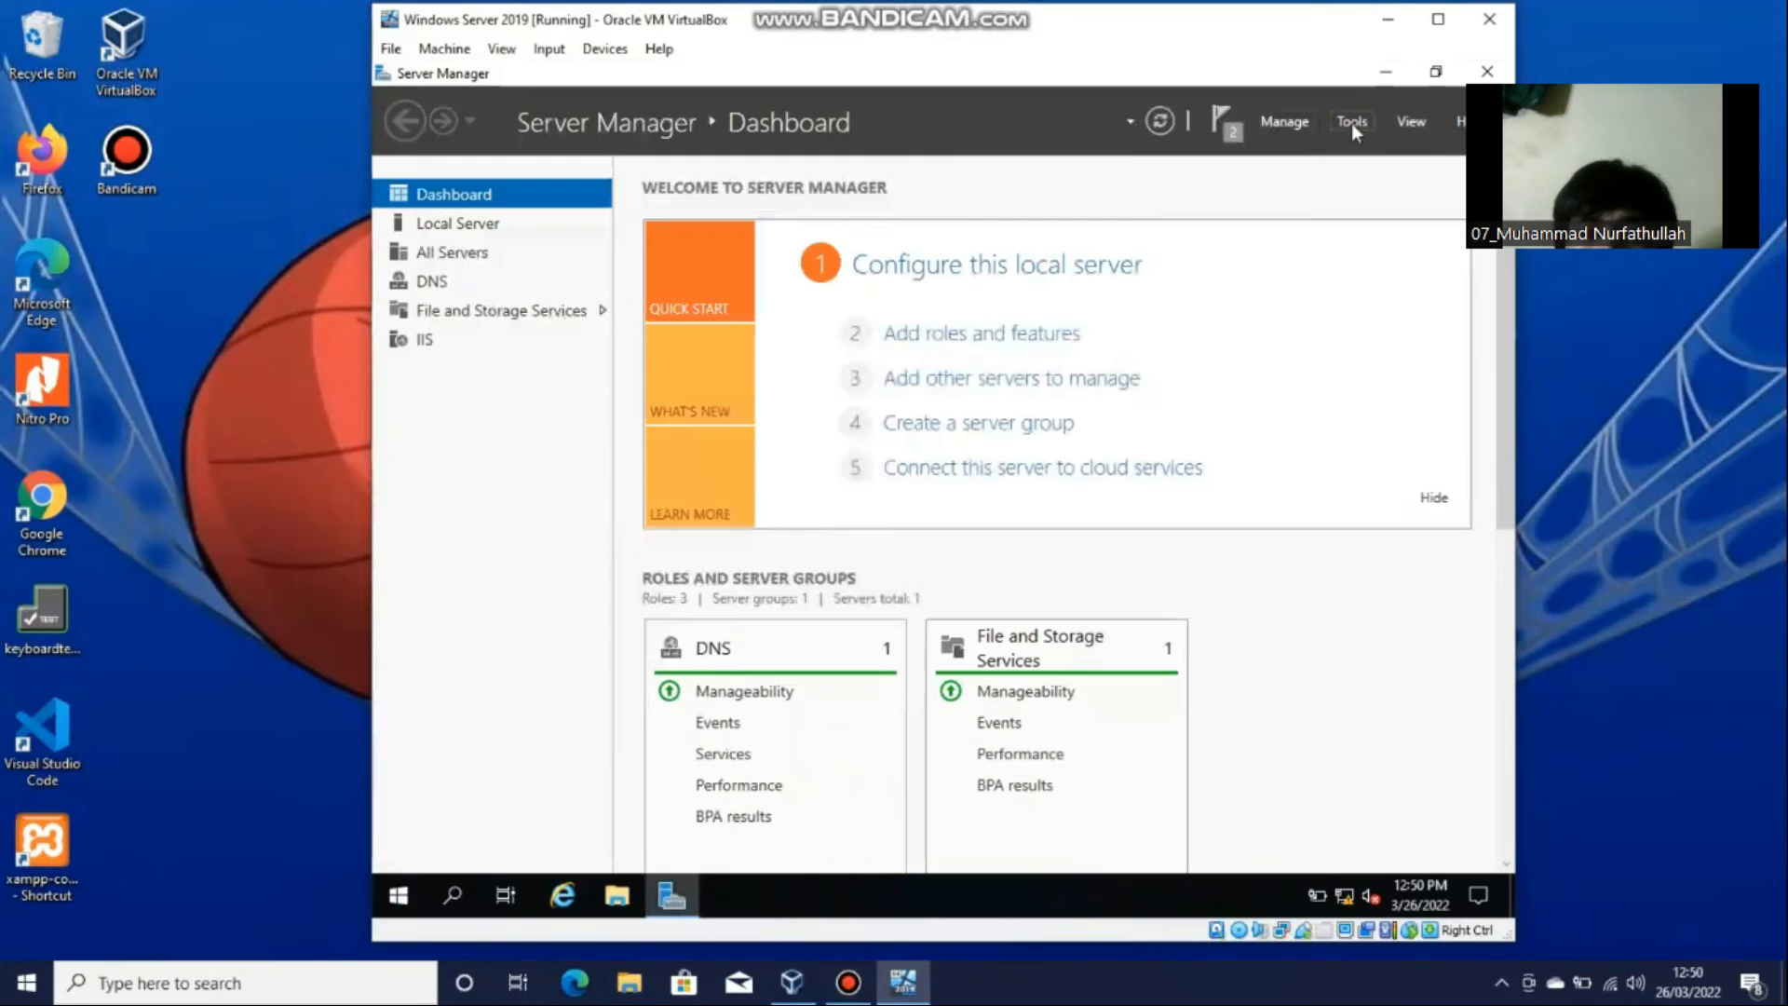
Open Internet Information Services (IIS) Manager and expand the local server down to its Sites.
{"action": "left_click", "coordinate": [1352, 123]}
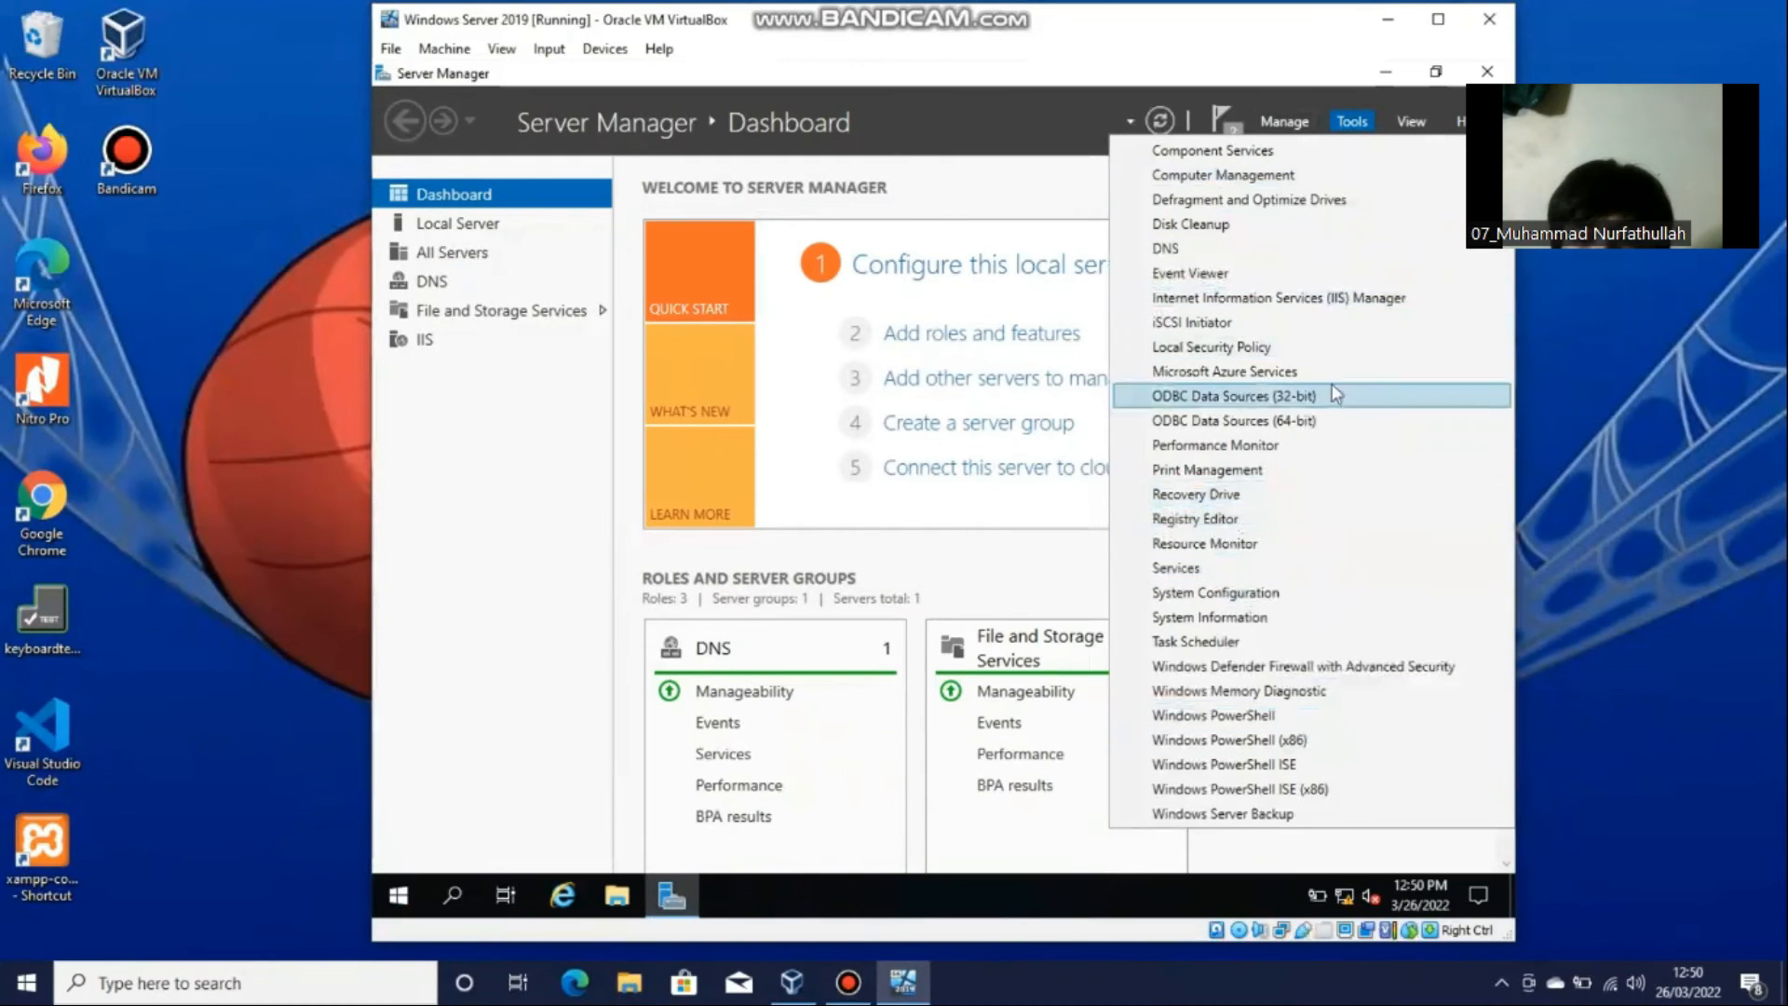
{"action": "left_click", "coordinate": [1346, 299]}
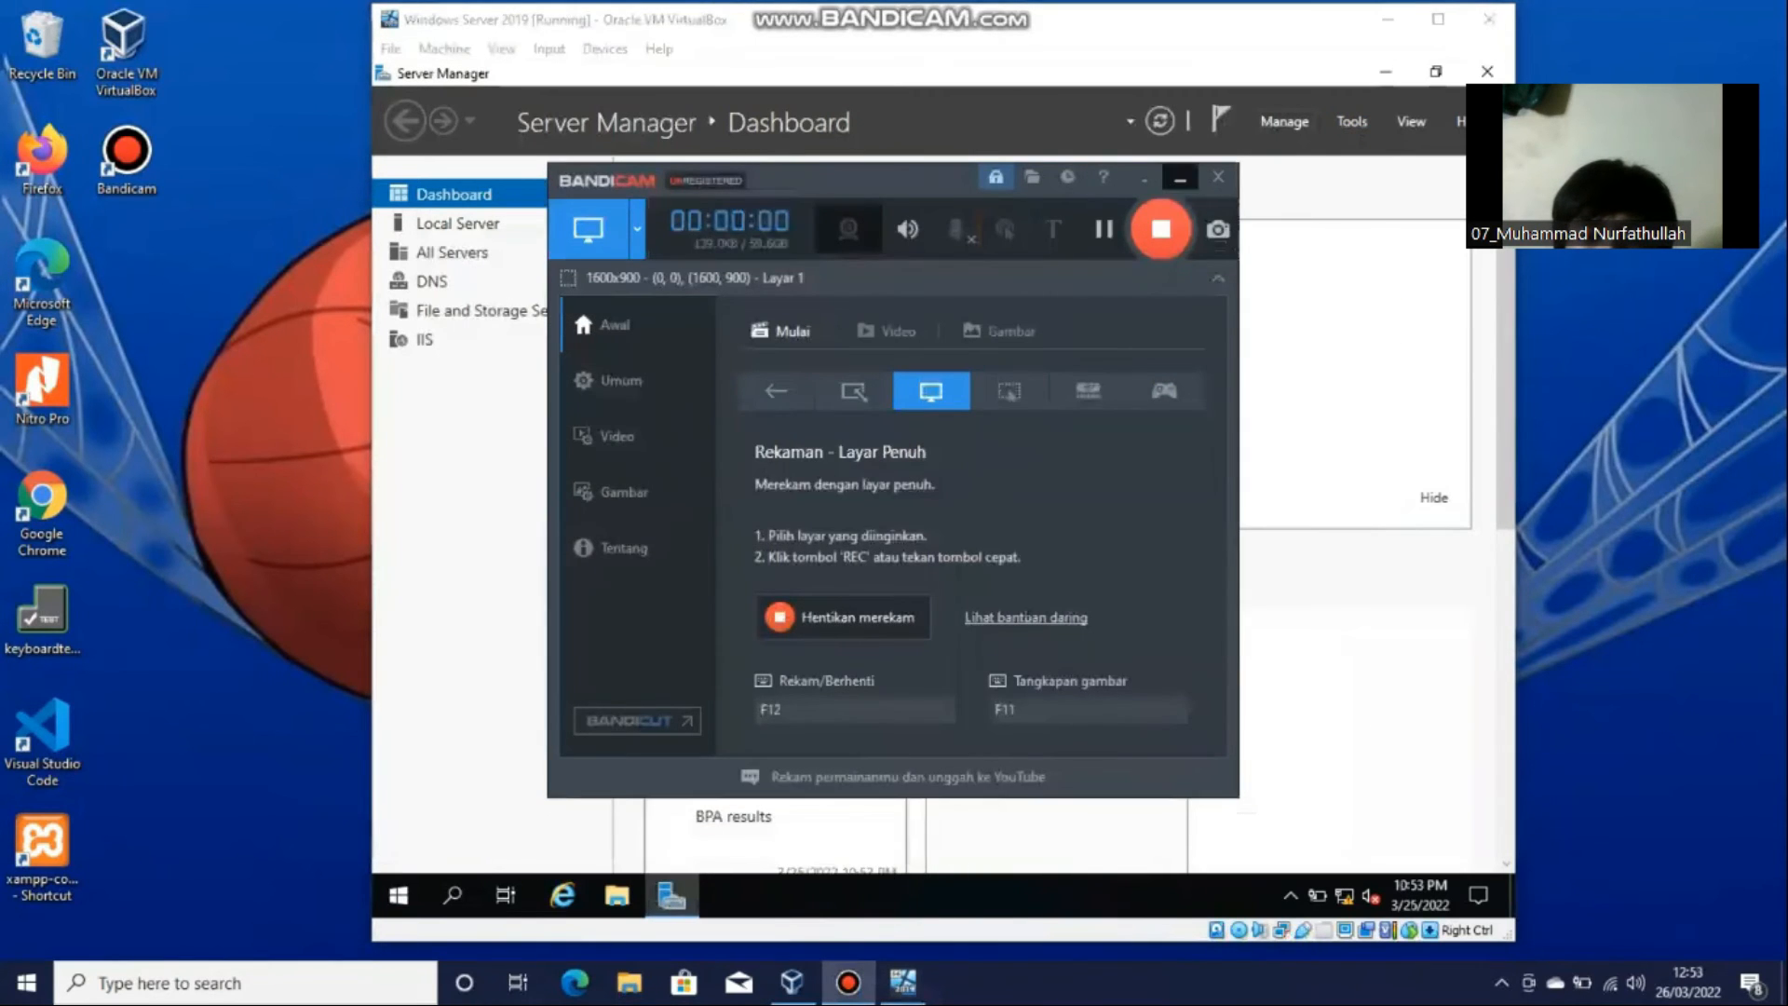
{"action": "left_click", "coordinate": [1180, 178]}
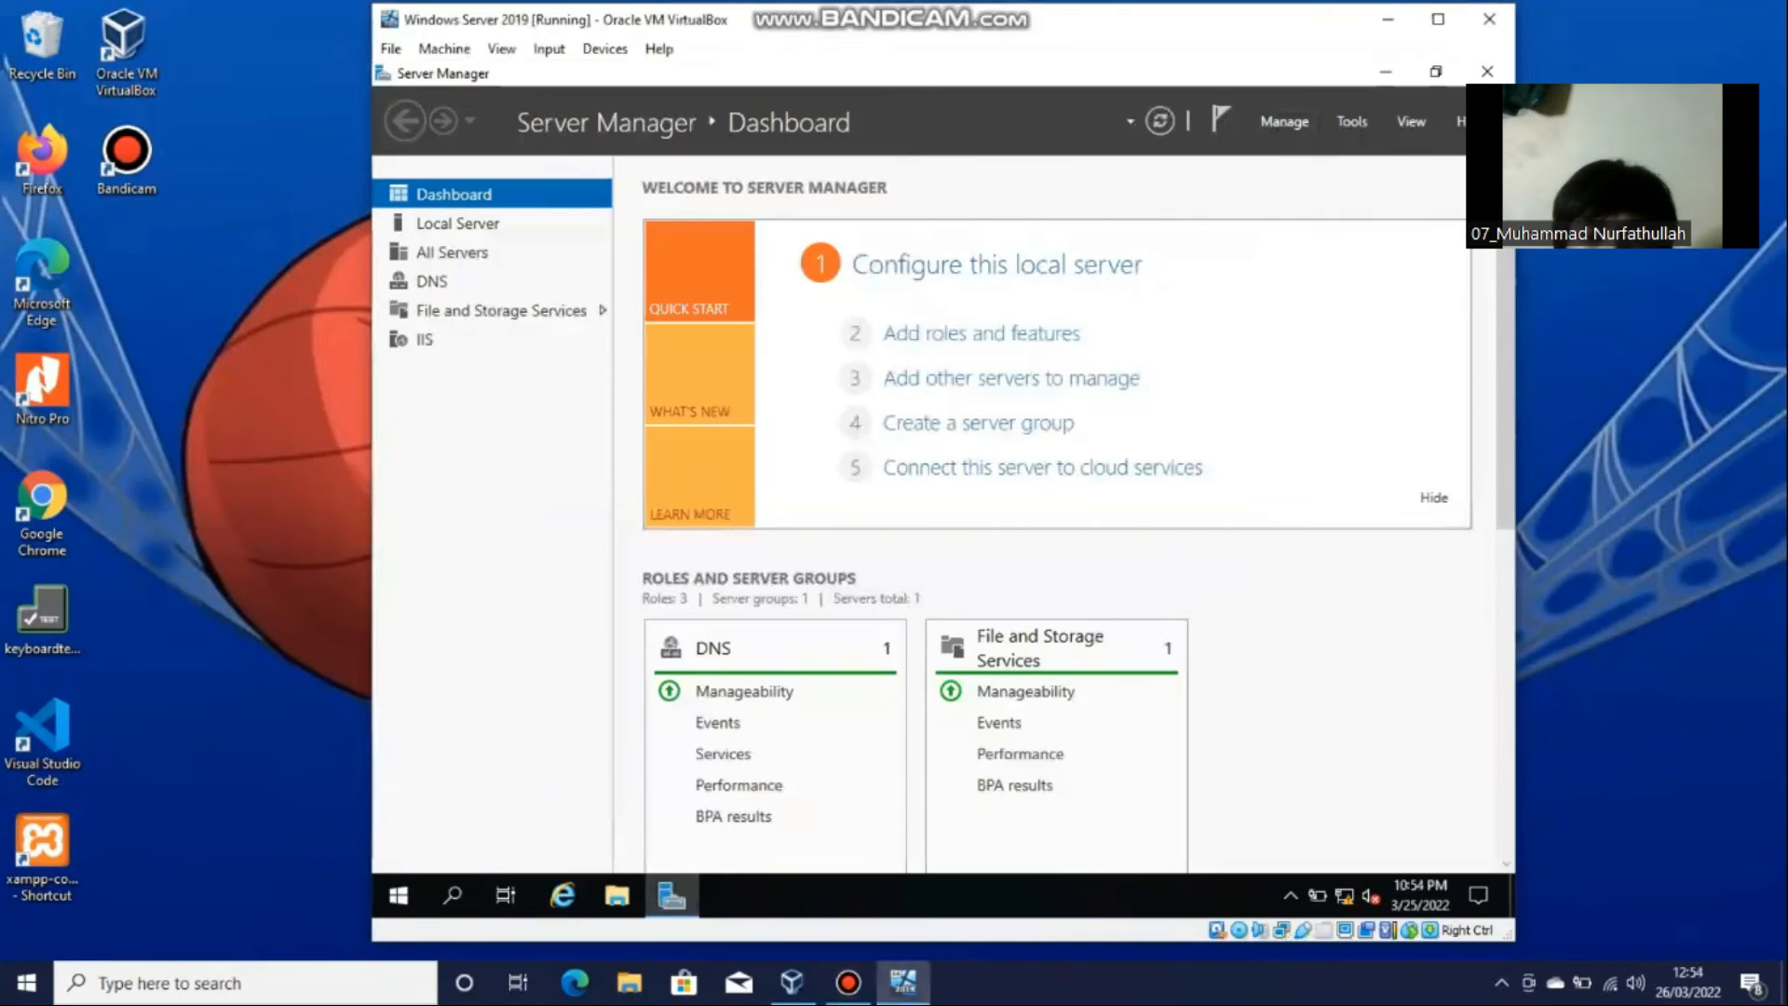
{"action": "left_click", "coordinate": [1352, 121]}
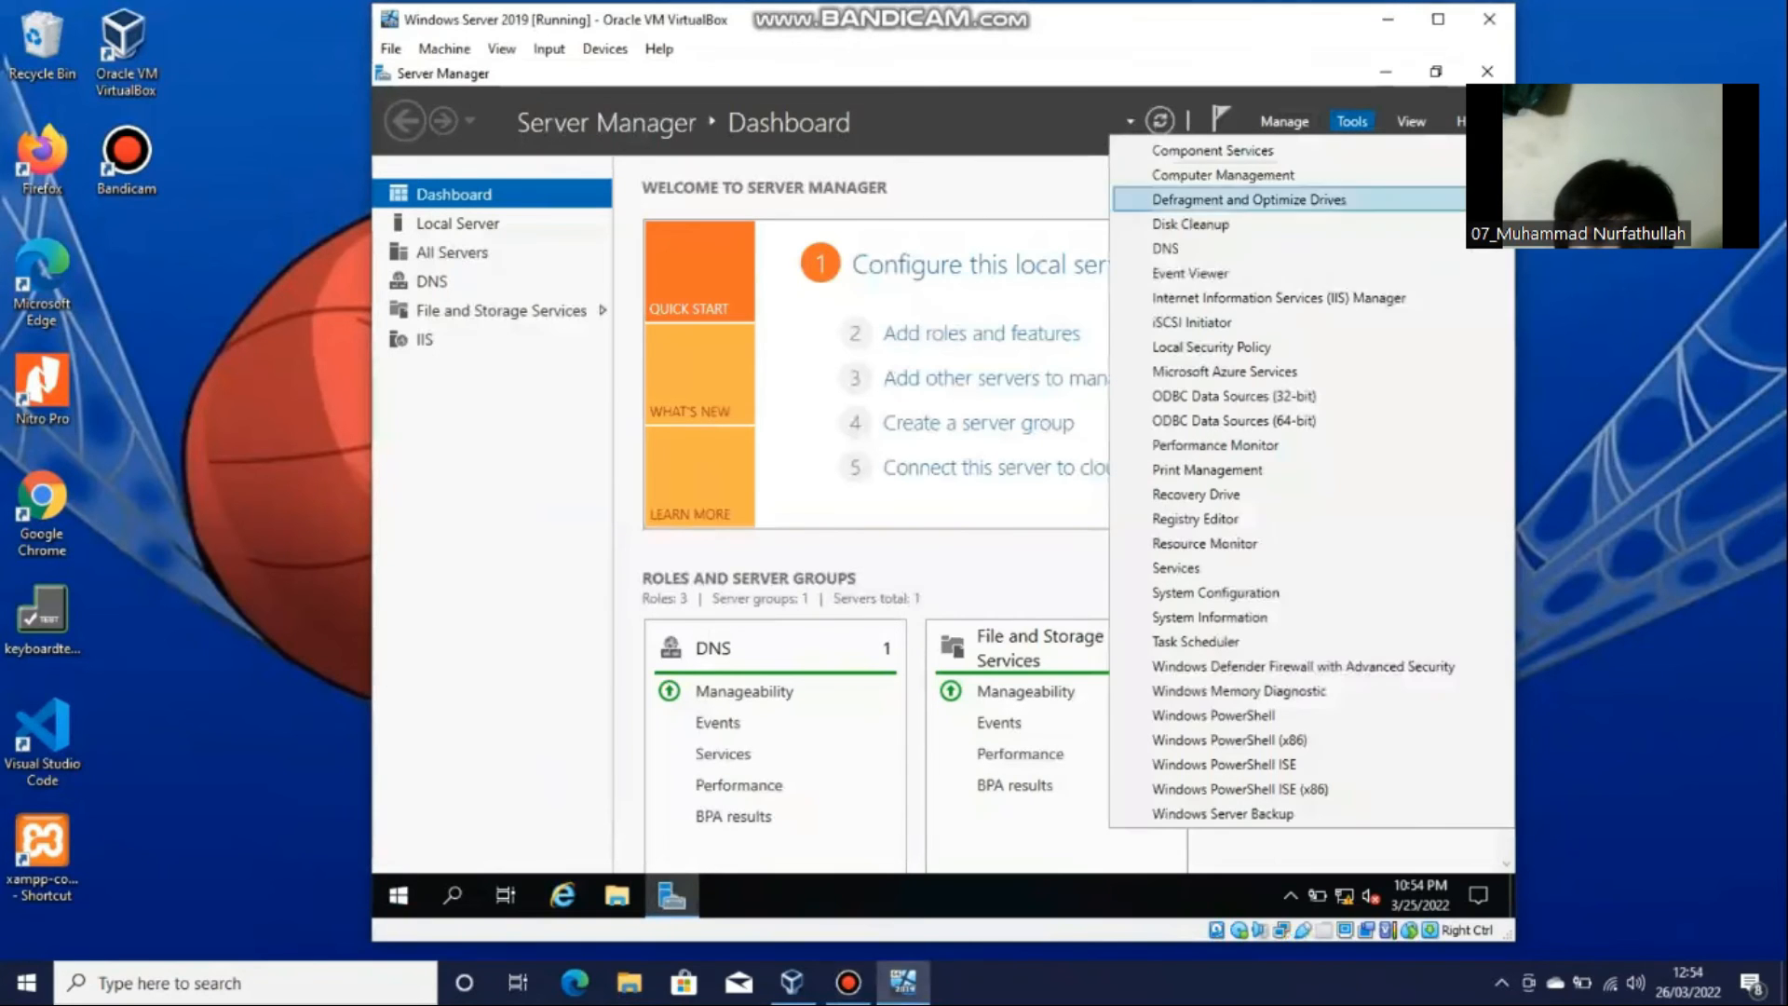
{"action": "left_click", "coordinate": [1248, 296]}
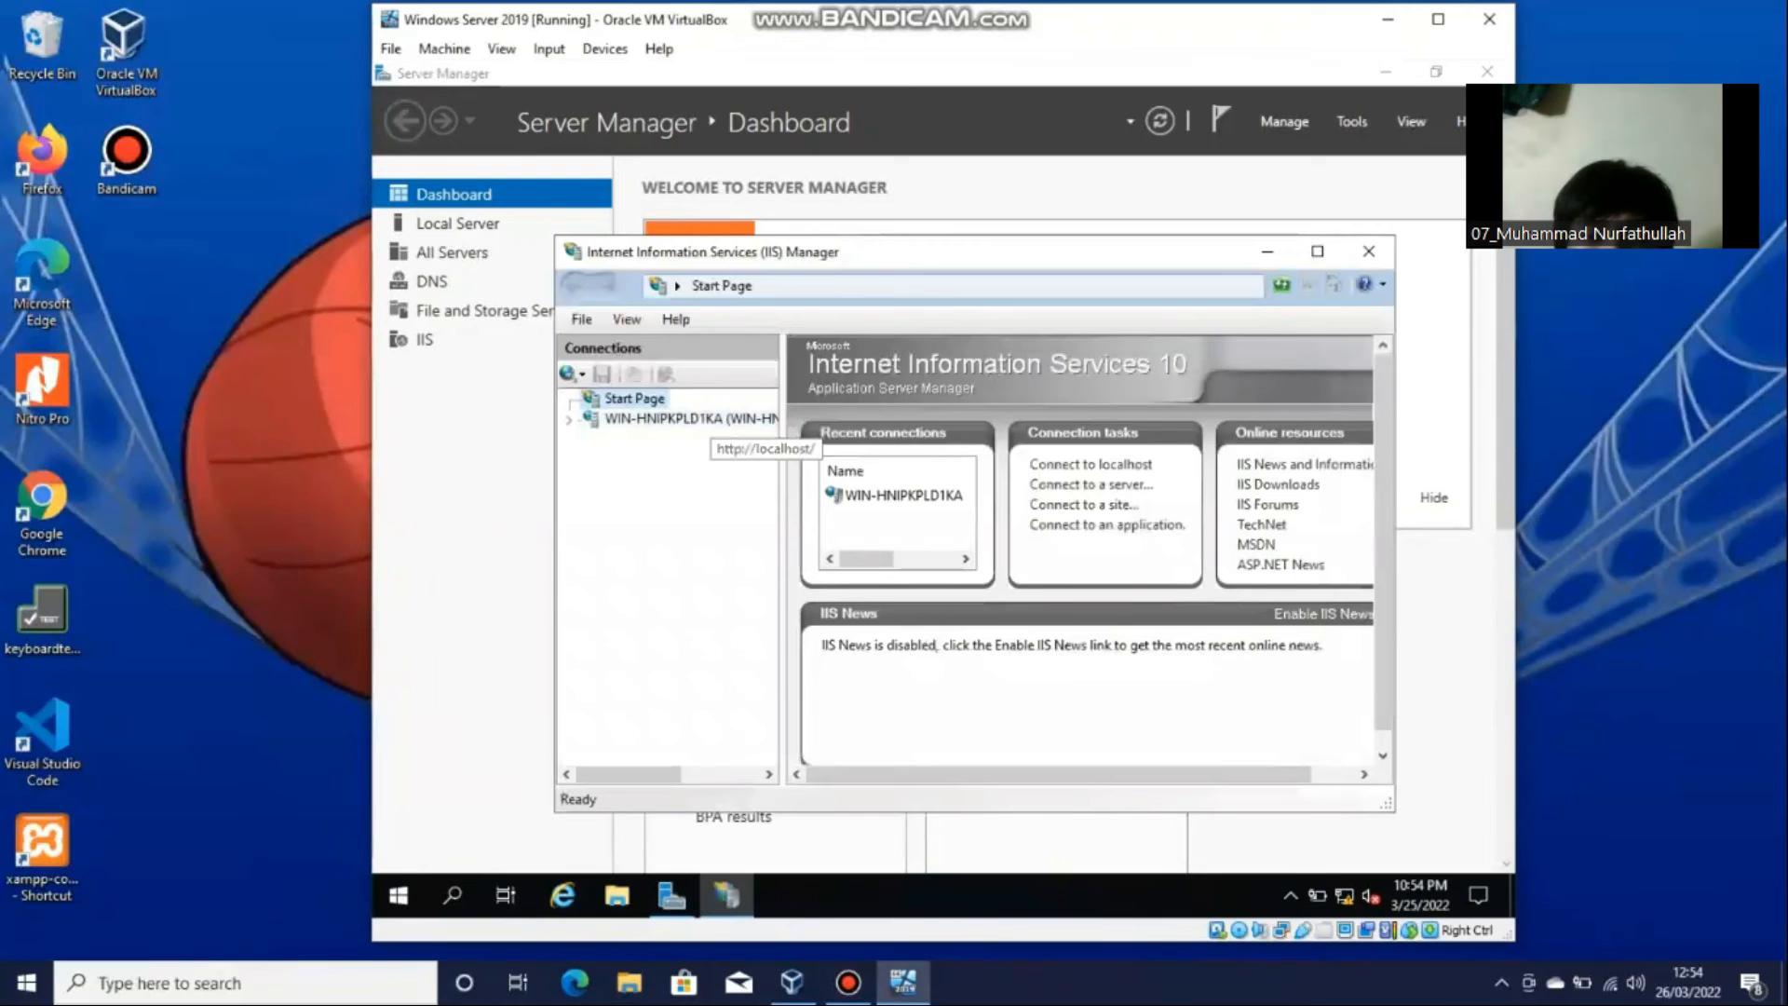
{"action": "left_click", "coordinate": [706, 419]}
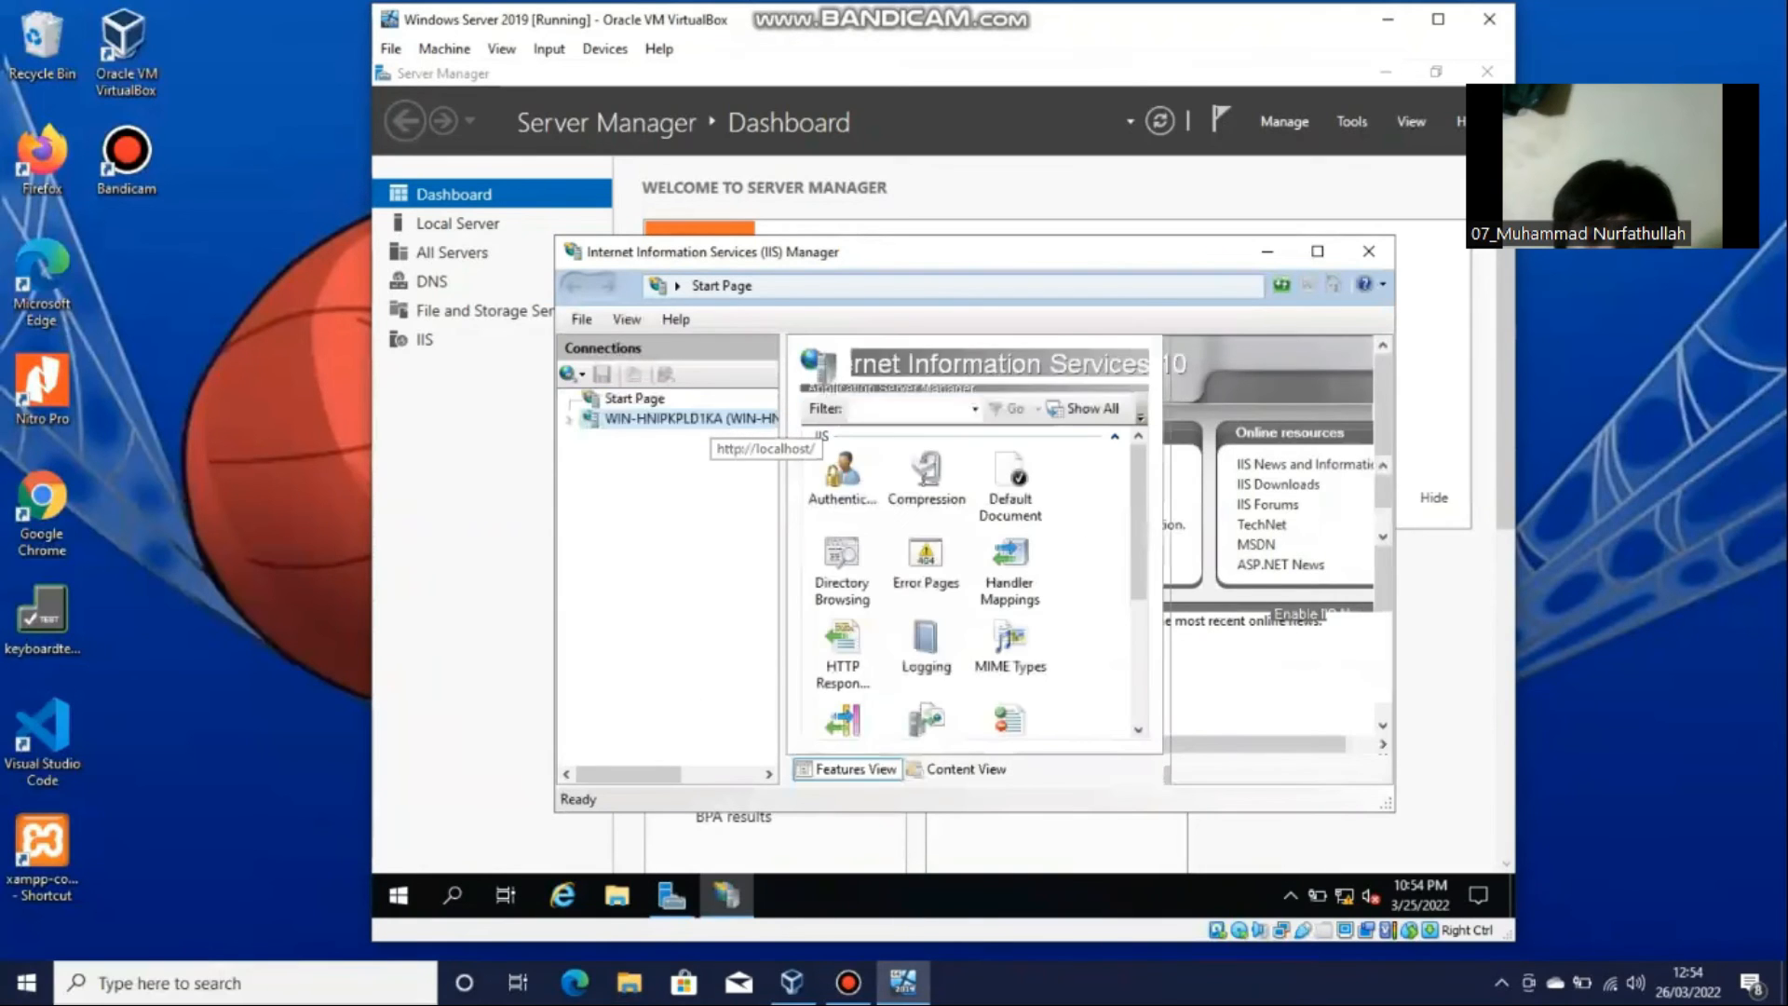
{"action": "left_click", "coordinate": [569, 419]}
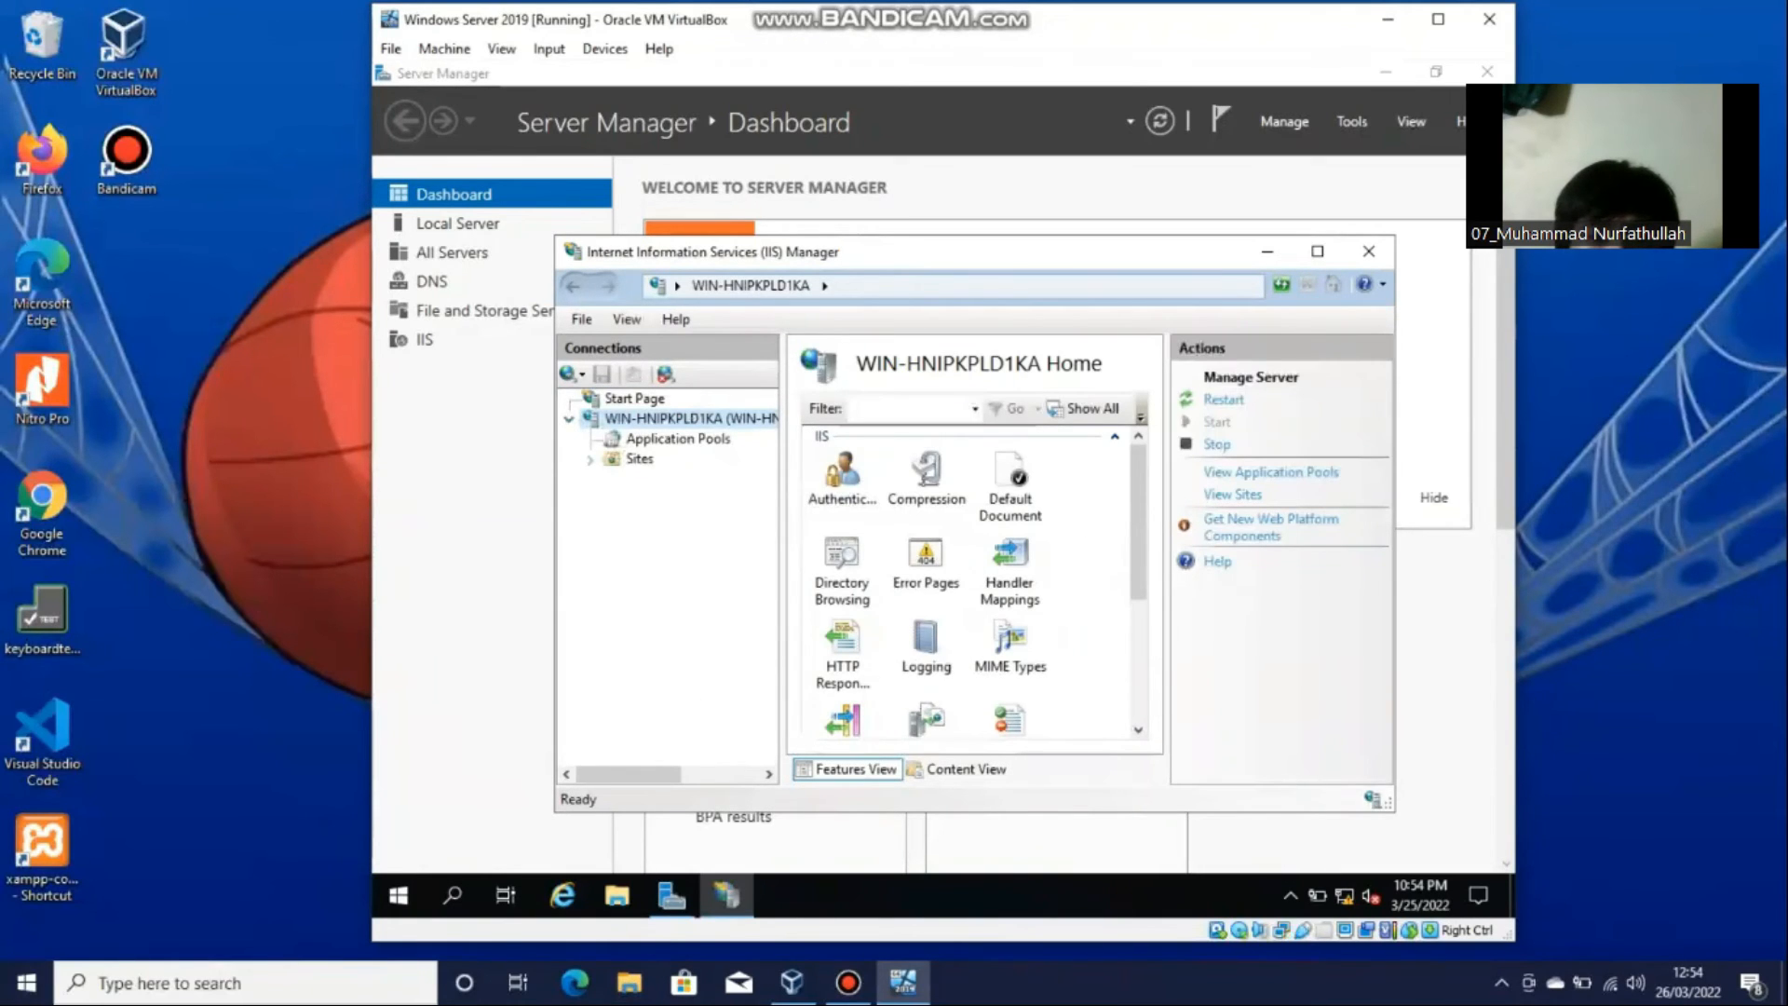
{"action": "left_click", "coordinate": [591, 459]}
Start adding a new website under Sites with the site name mifat.
{"action": "left_click", "coordinate": [636, 459]}
{"action": "right_click", "coordinate": [633, 461]}
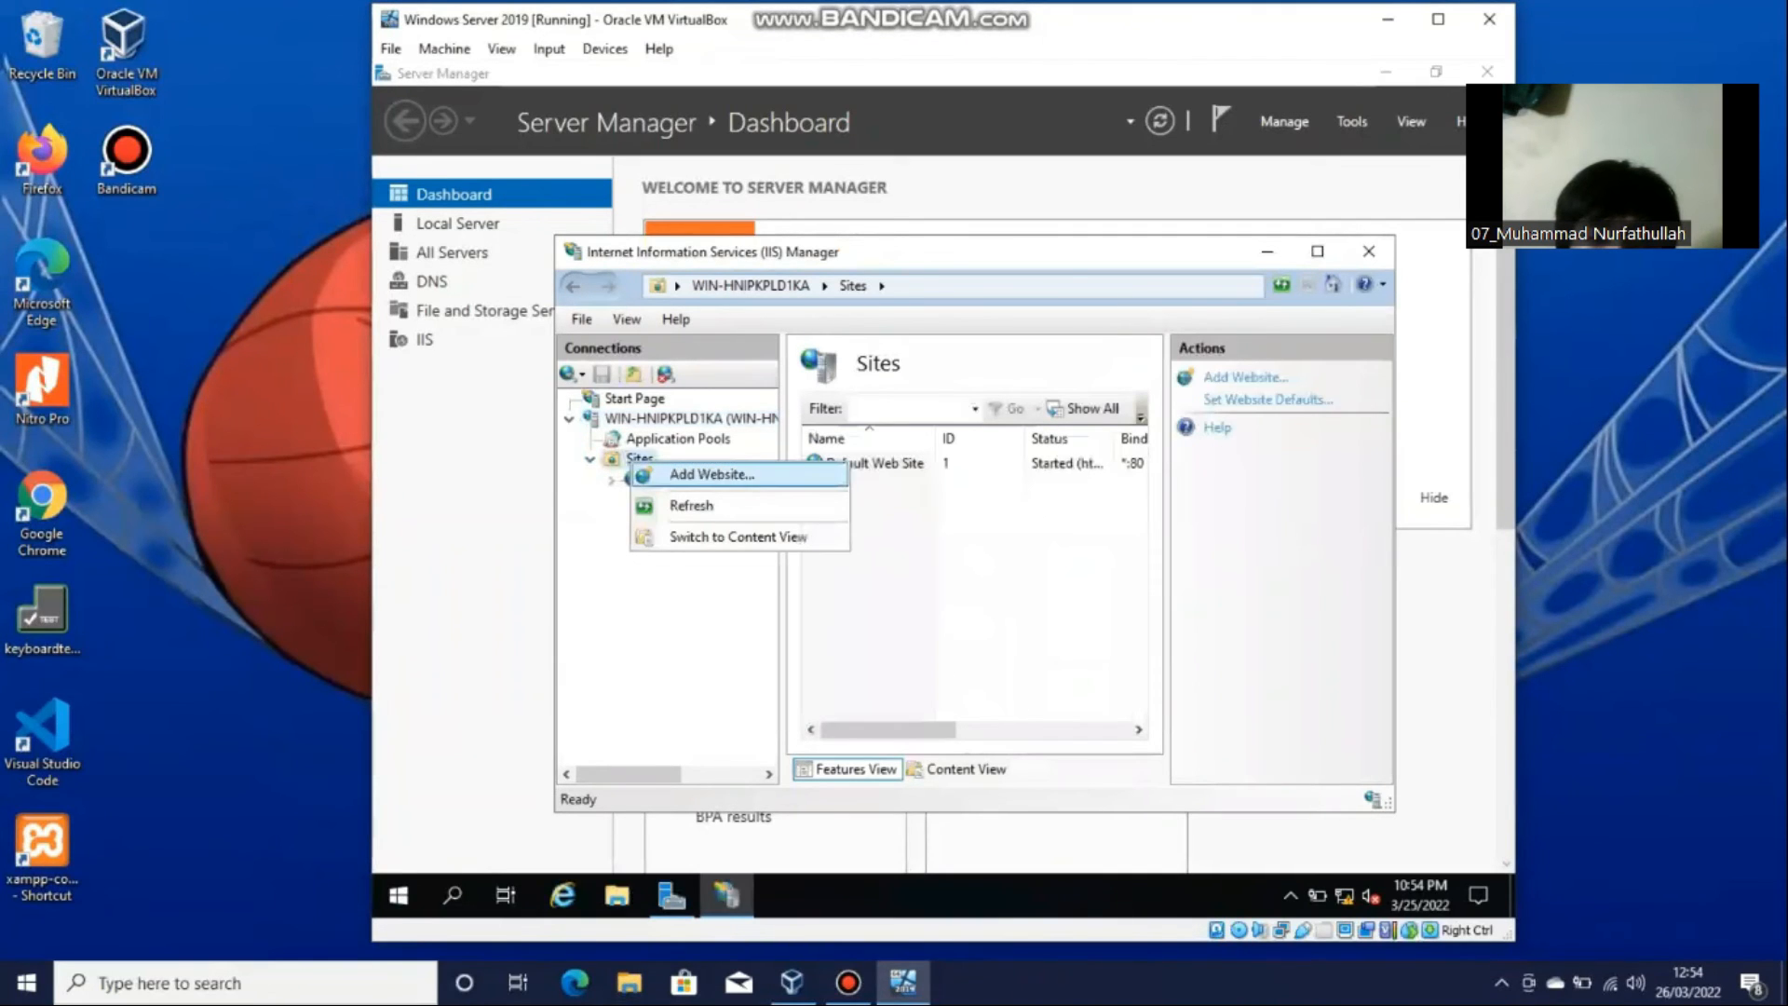
{"action": "left_click", "coordinate": [708, 474]}
{"action": "type", "text": "mifat"}
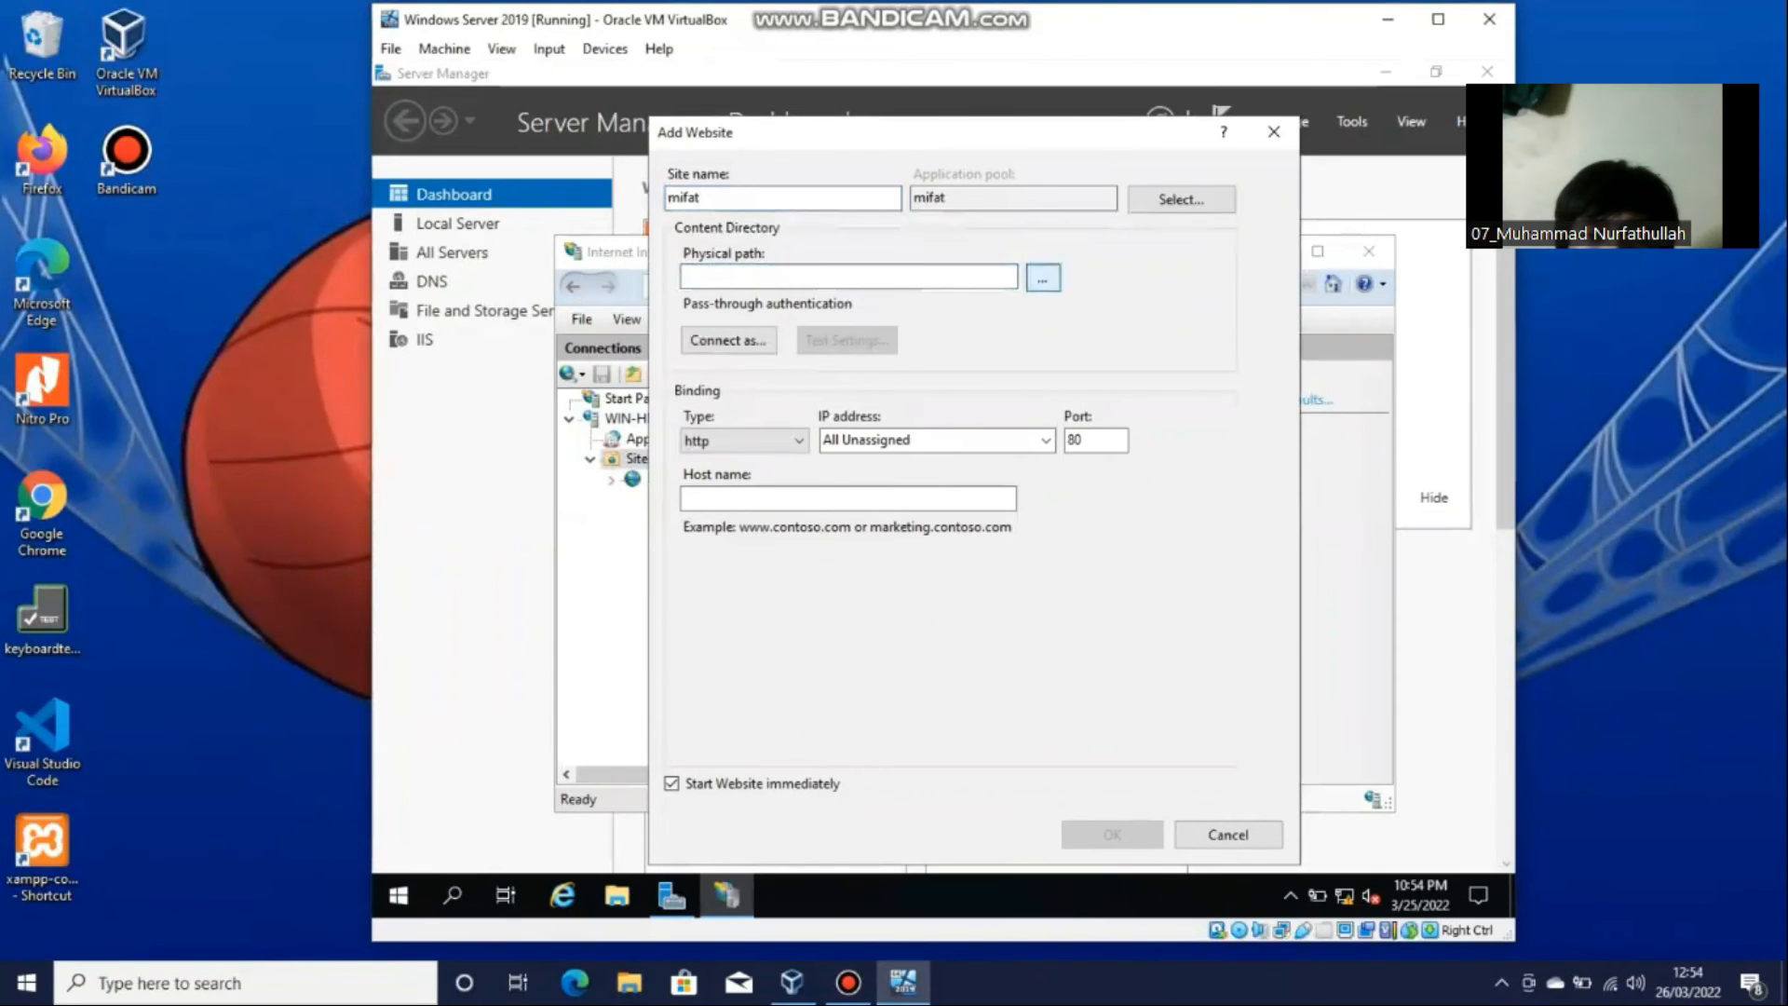
Create a folder named mifat inside Documents and use it as the website's physical path.
{"action": "left_click", "coordinate": [1043, 278]}
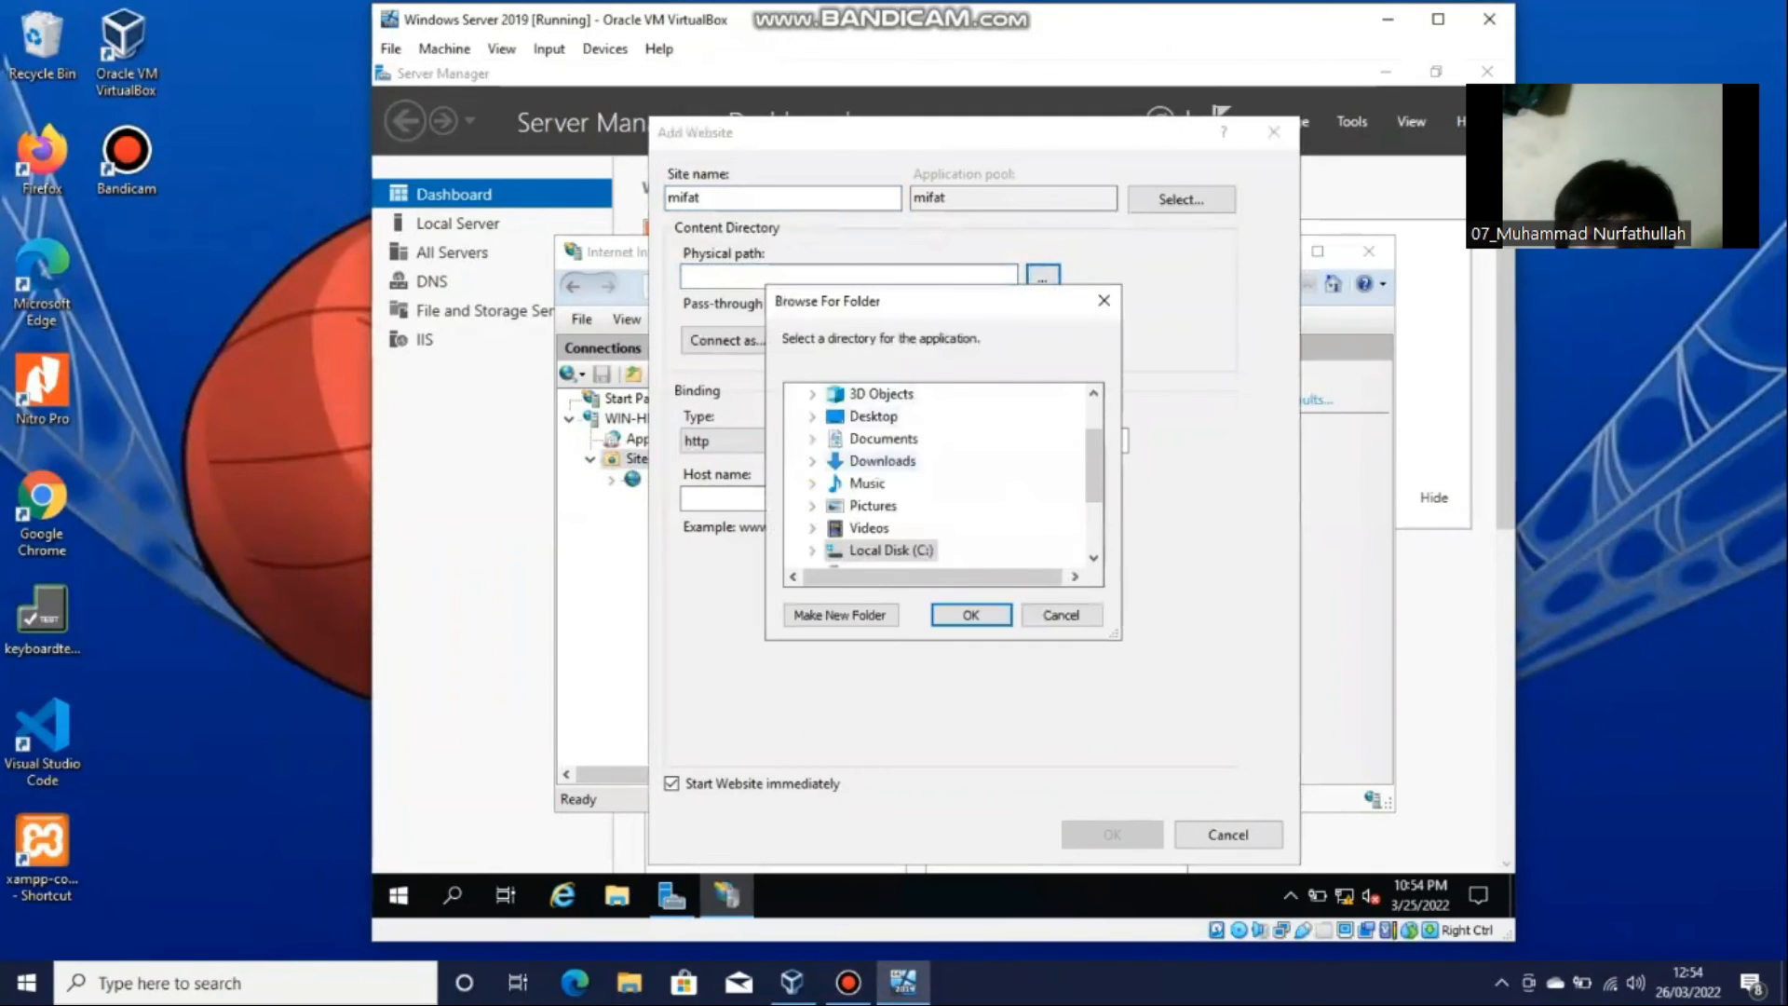
{"action": "left_click", "coordinate": [883, 438]}
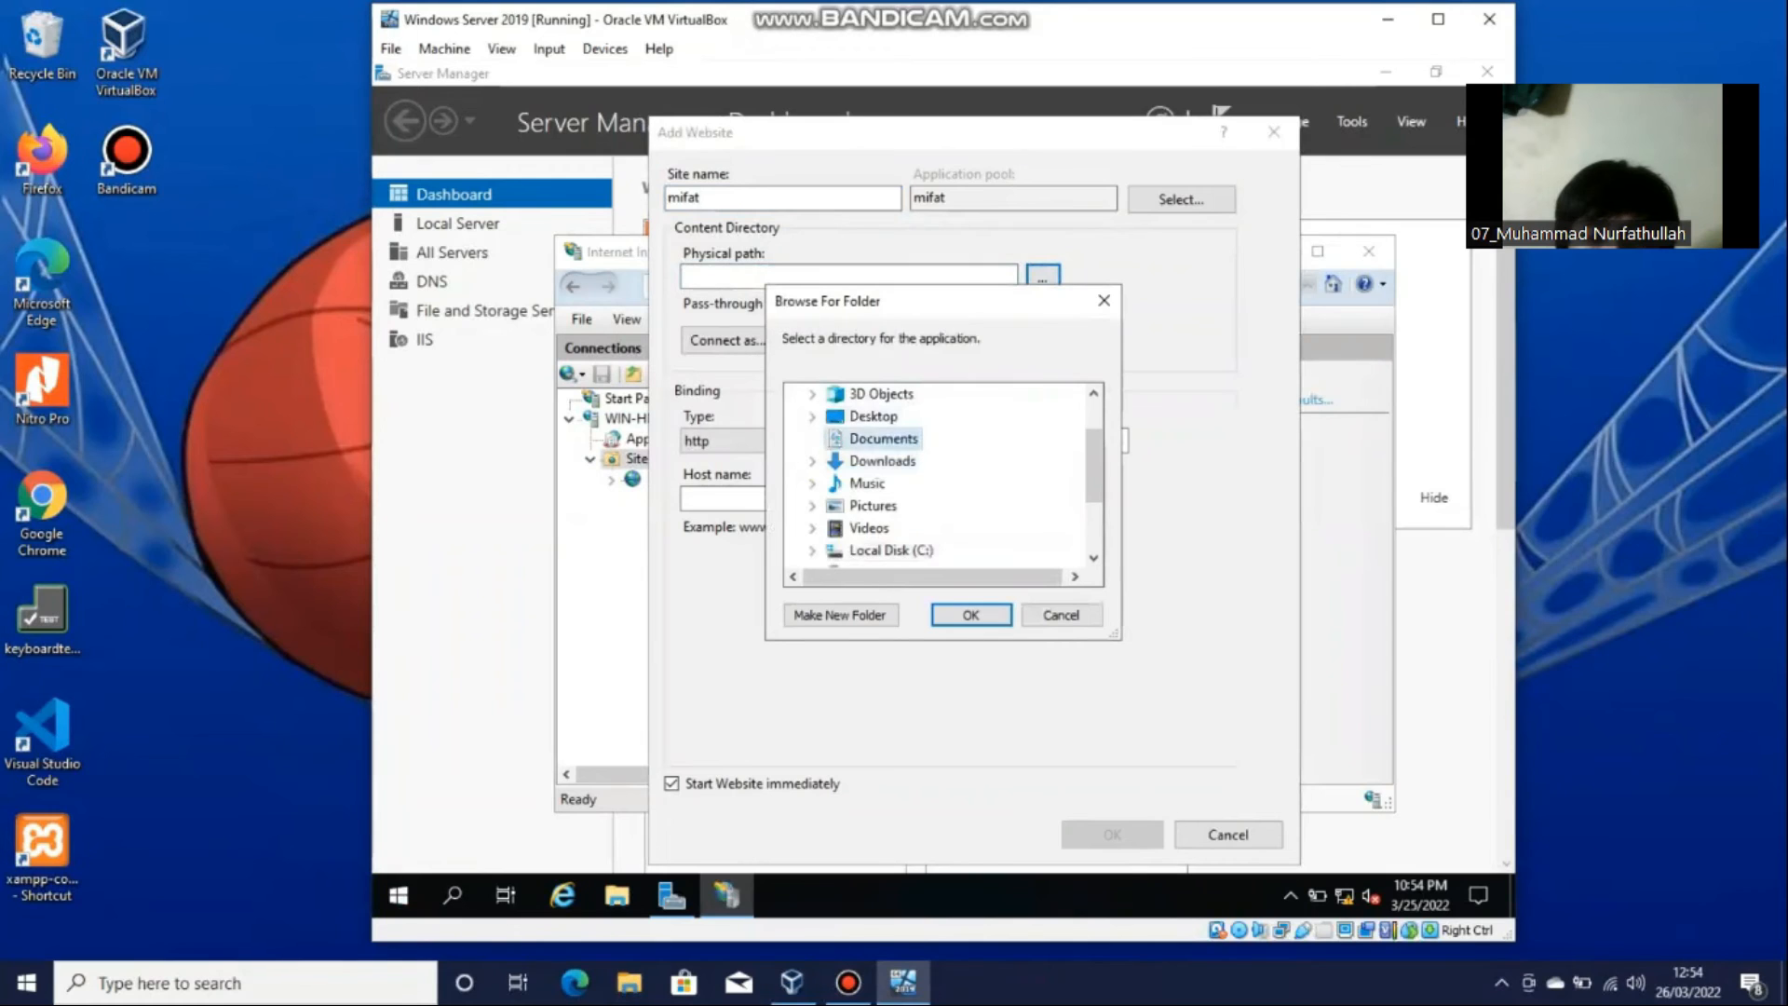
{"action": "right_click", "coordinate": [911, 441]}
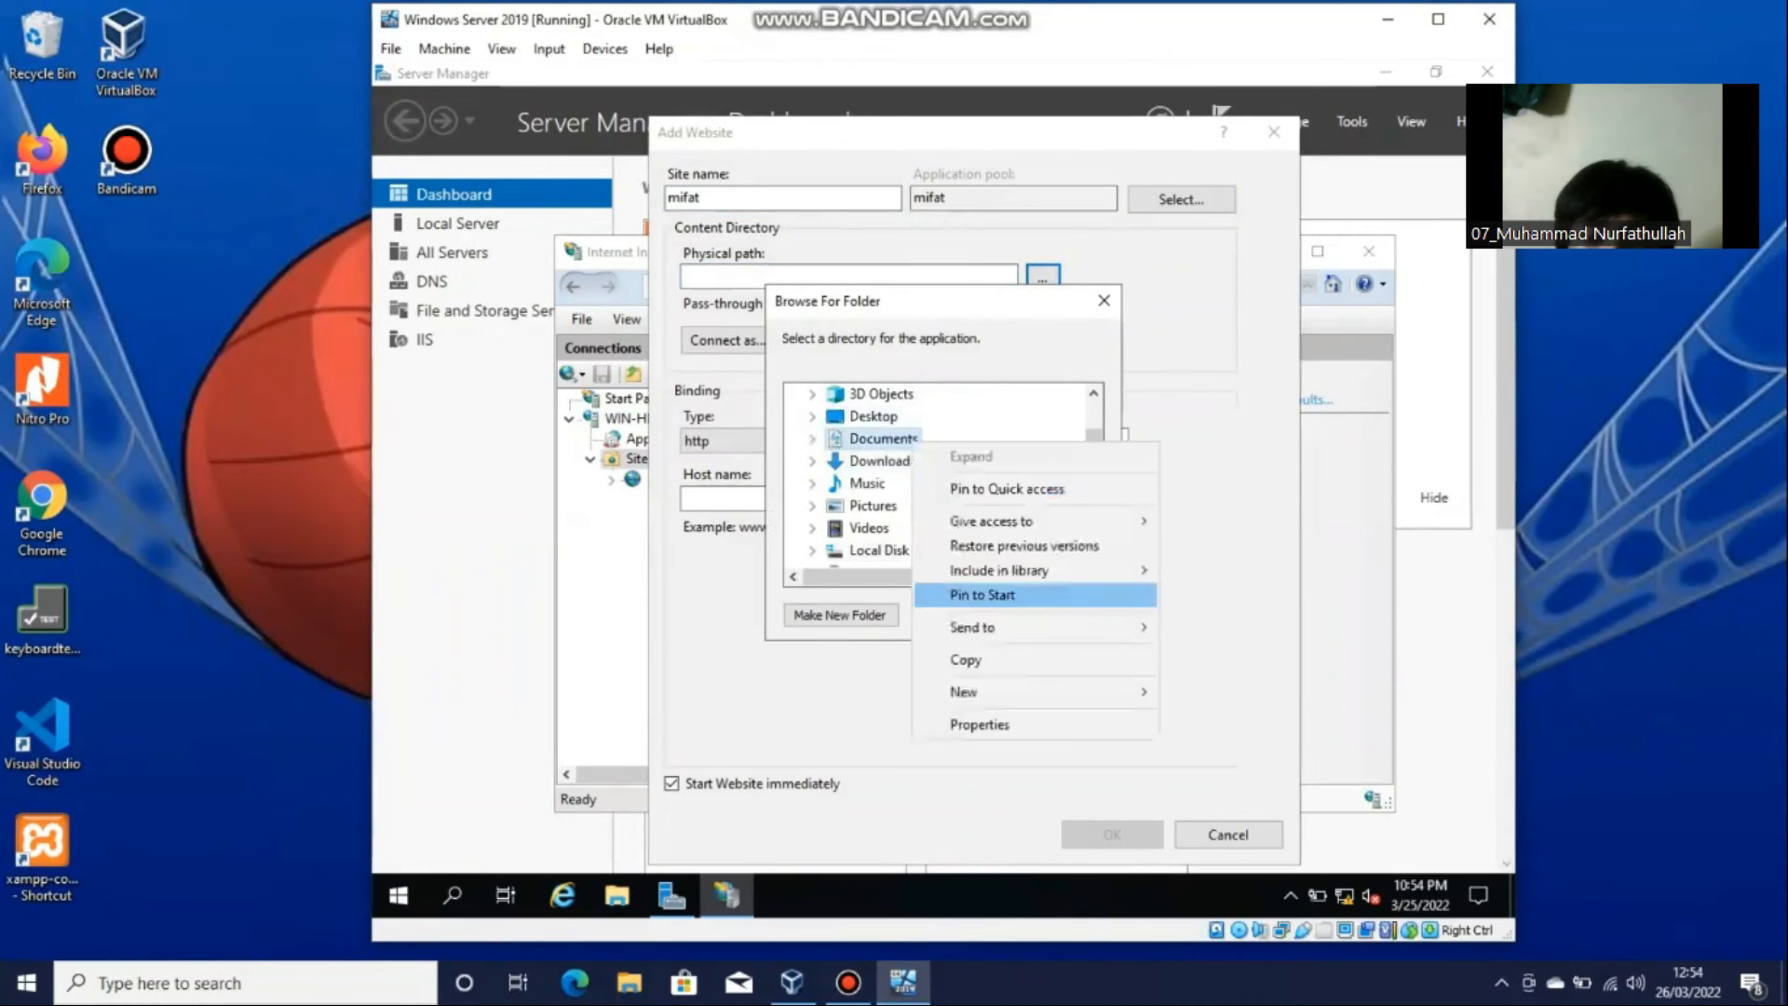
{"action": "left_click", "coordinate": [1207, 623]}
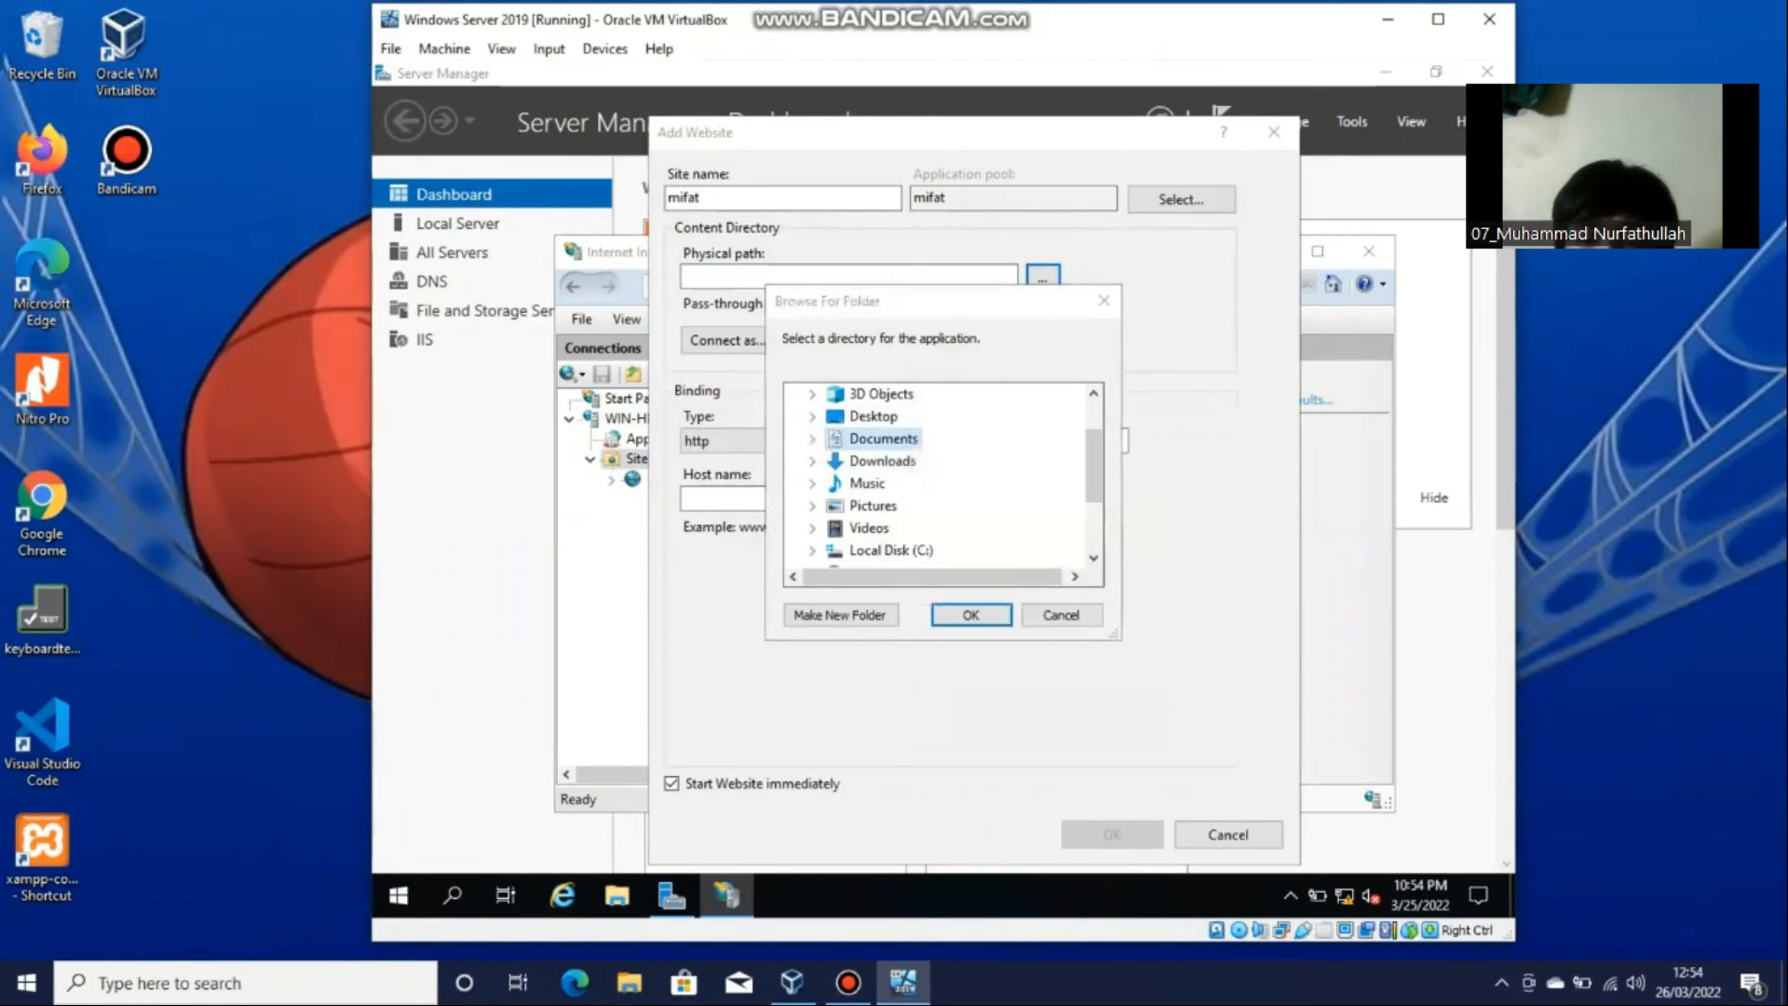
{"action": "right_click", "coordinate": [896, 436]}
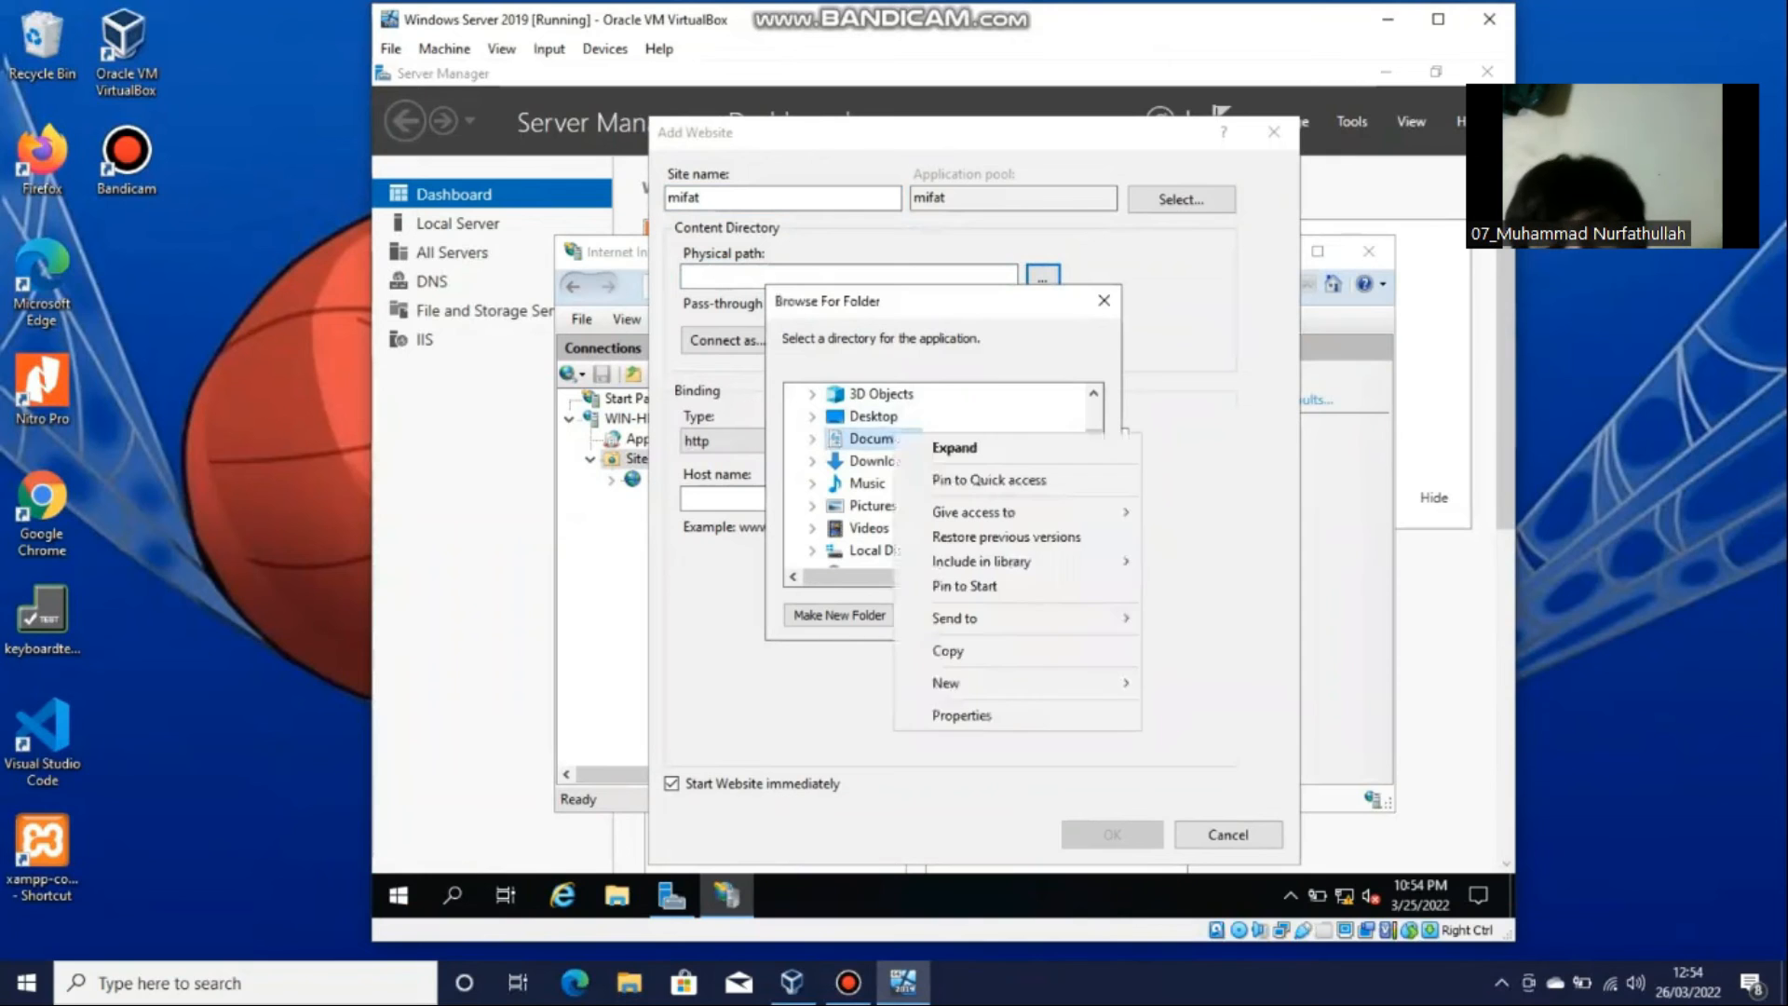
{"action": "mouse_move", "coordinate": [946, 683]}
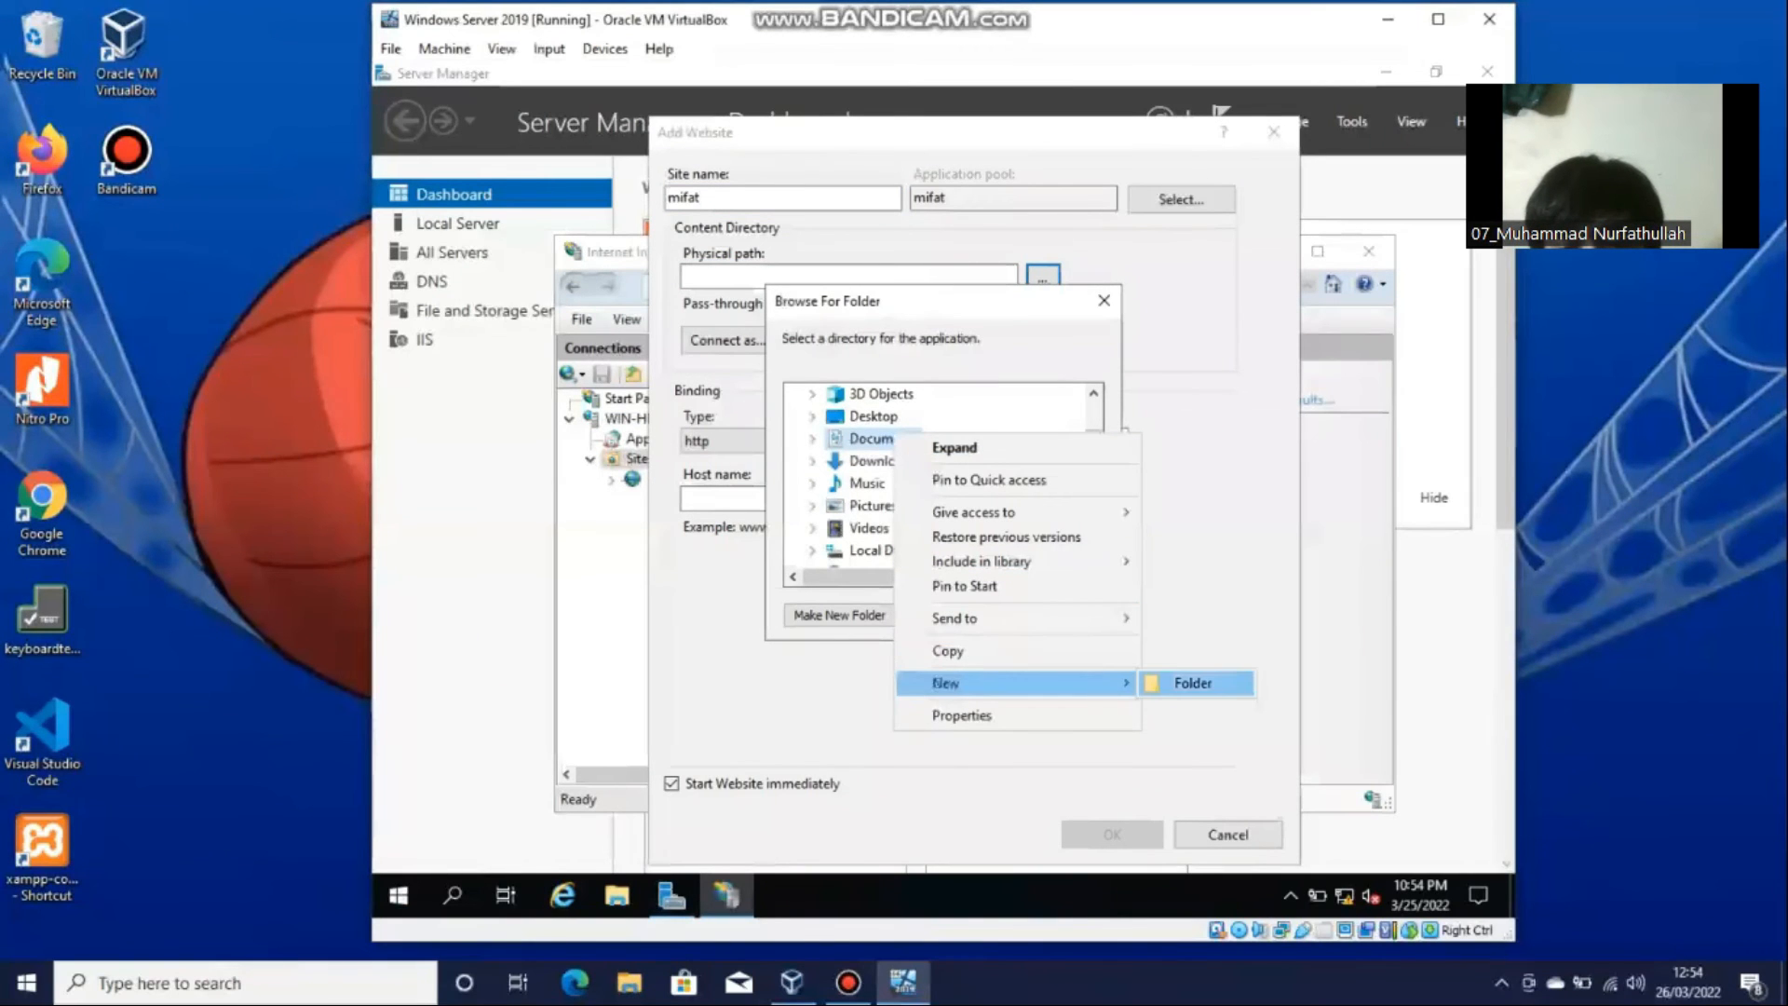
{"action": "left_click", "coordinate": [1192, 682]}
{"action": "type", "text": "mifat"}
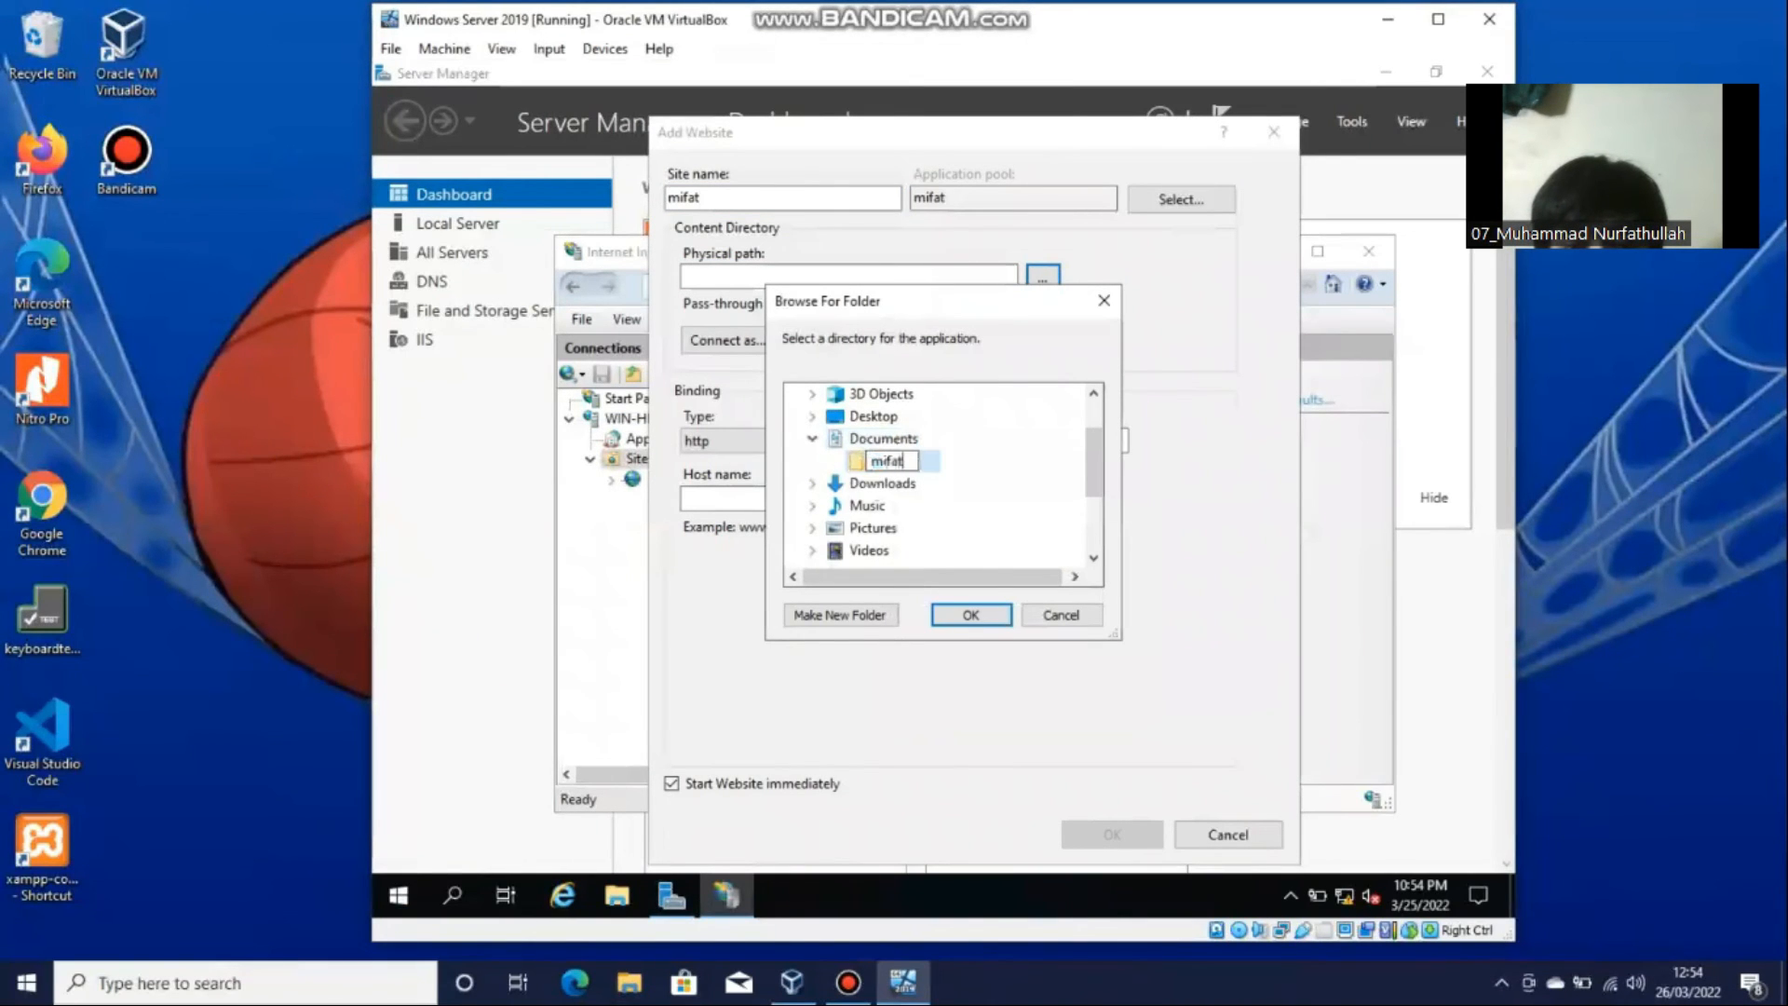
{"action": "key", "text": "Return"}
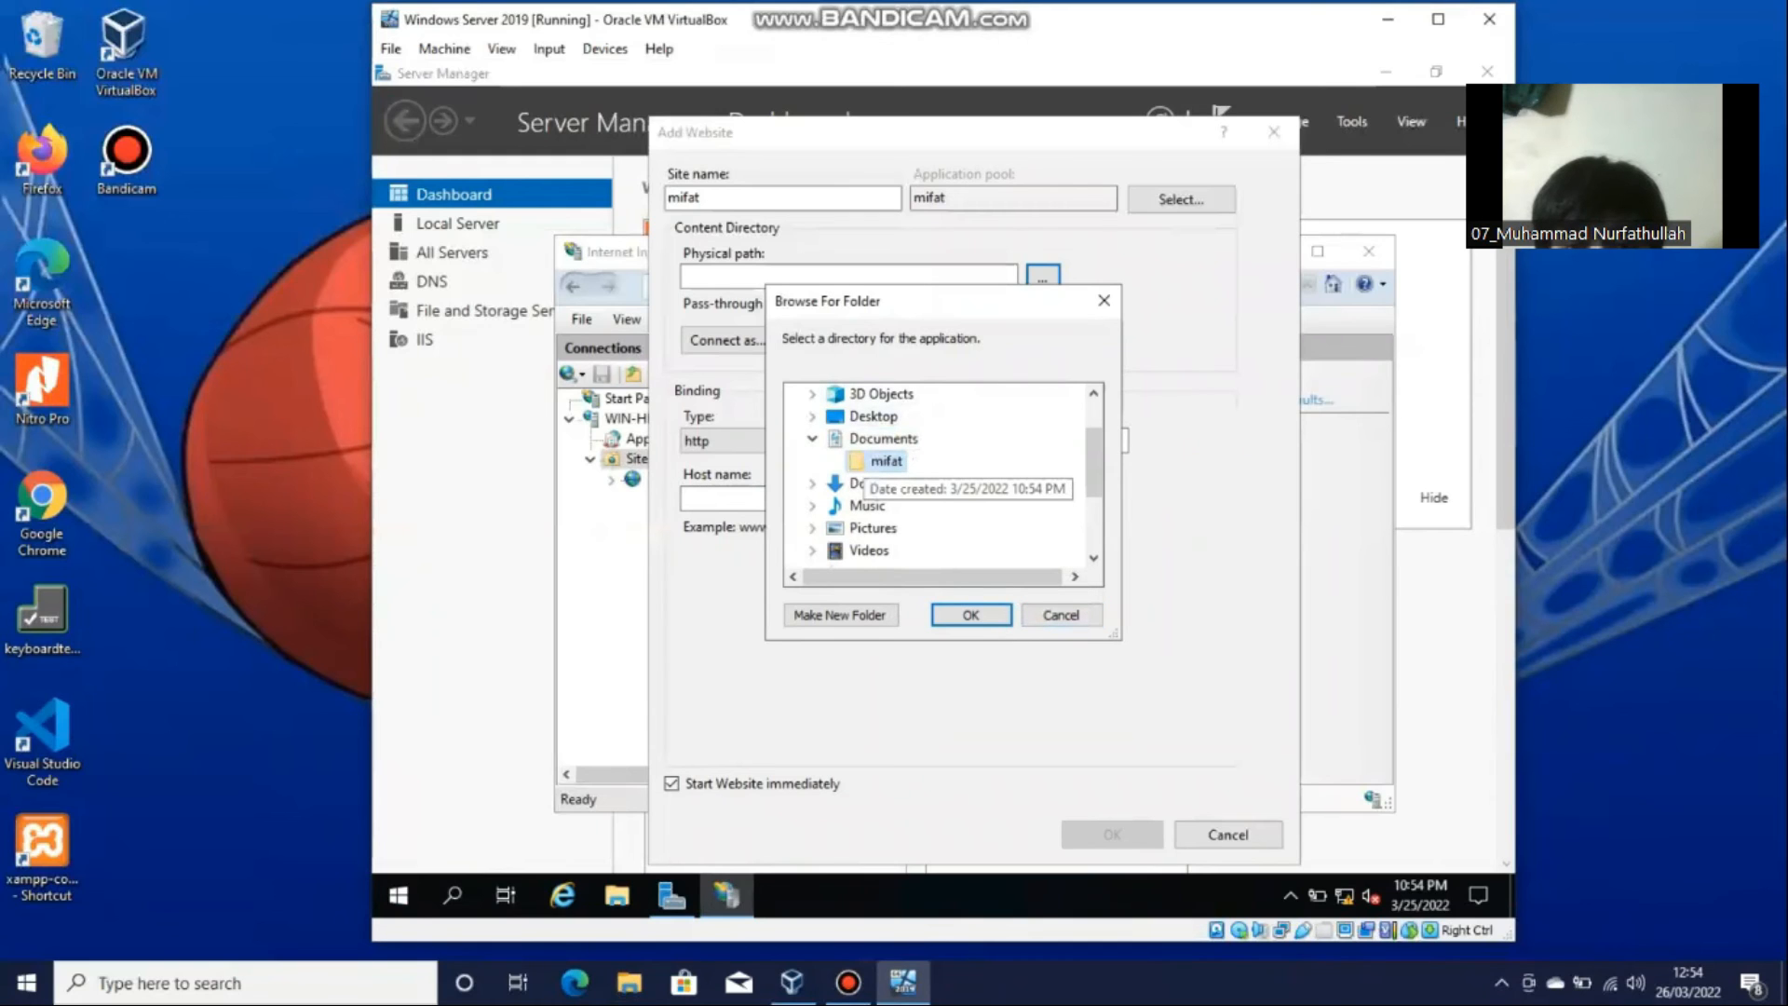
{"action": "left_click", "coordinate": [970, 615]}
Bind the website to IP address 192.168.10.11 with host name uts.mifat.tid and create the site.
{"action": "key", "text": "Tab"}
{"action": "key", "text": "Tab"}
{"action": "key", "text": "Tab"}
{"action": "key", "text": "Tab"}
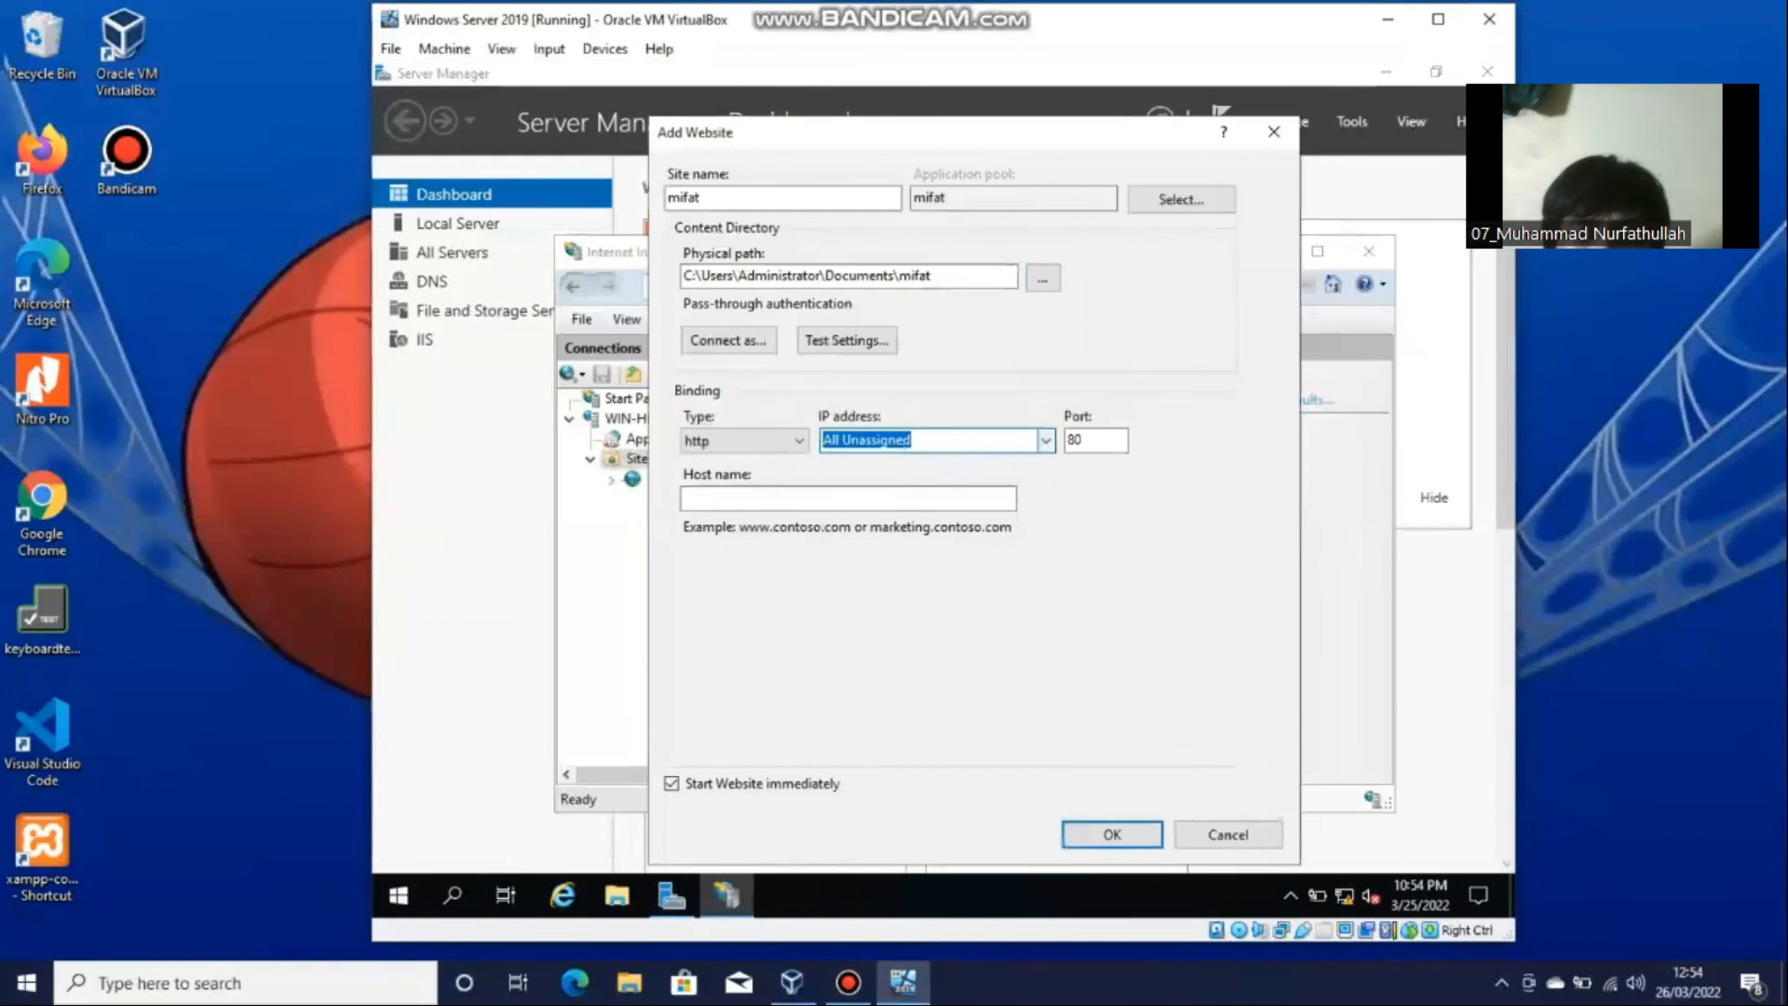
{"action": "left_click", "coordinate": [1045, 440]}
{"action": "left_click", "coordinate": [931, 478]}
{"action": "key", "text": "Tab"}
{"action": "key", "text": "Tab"}
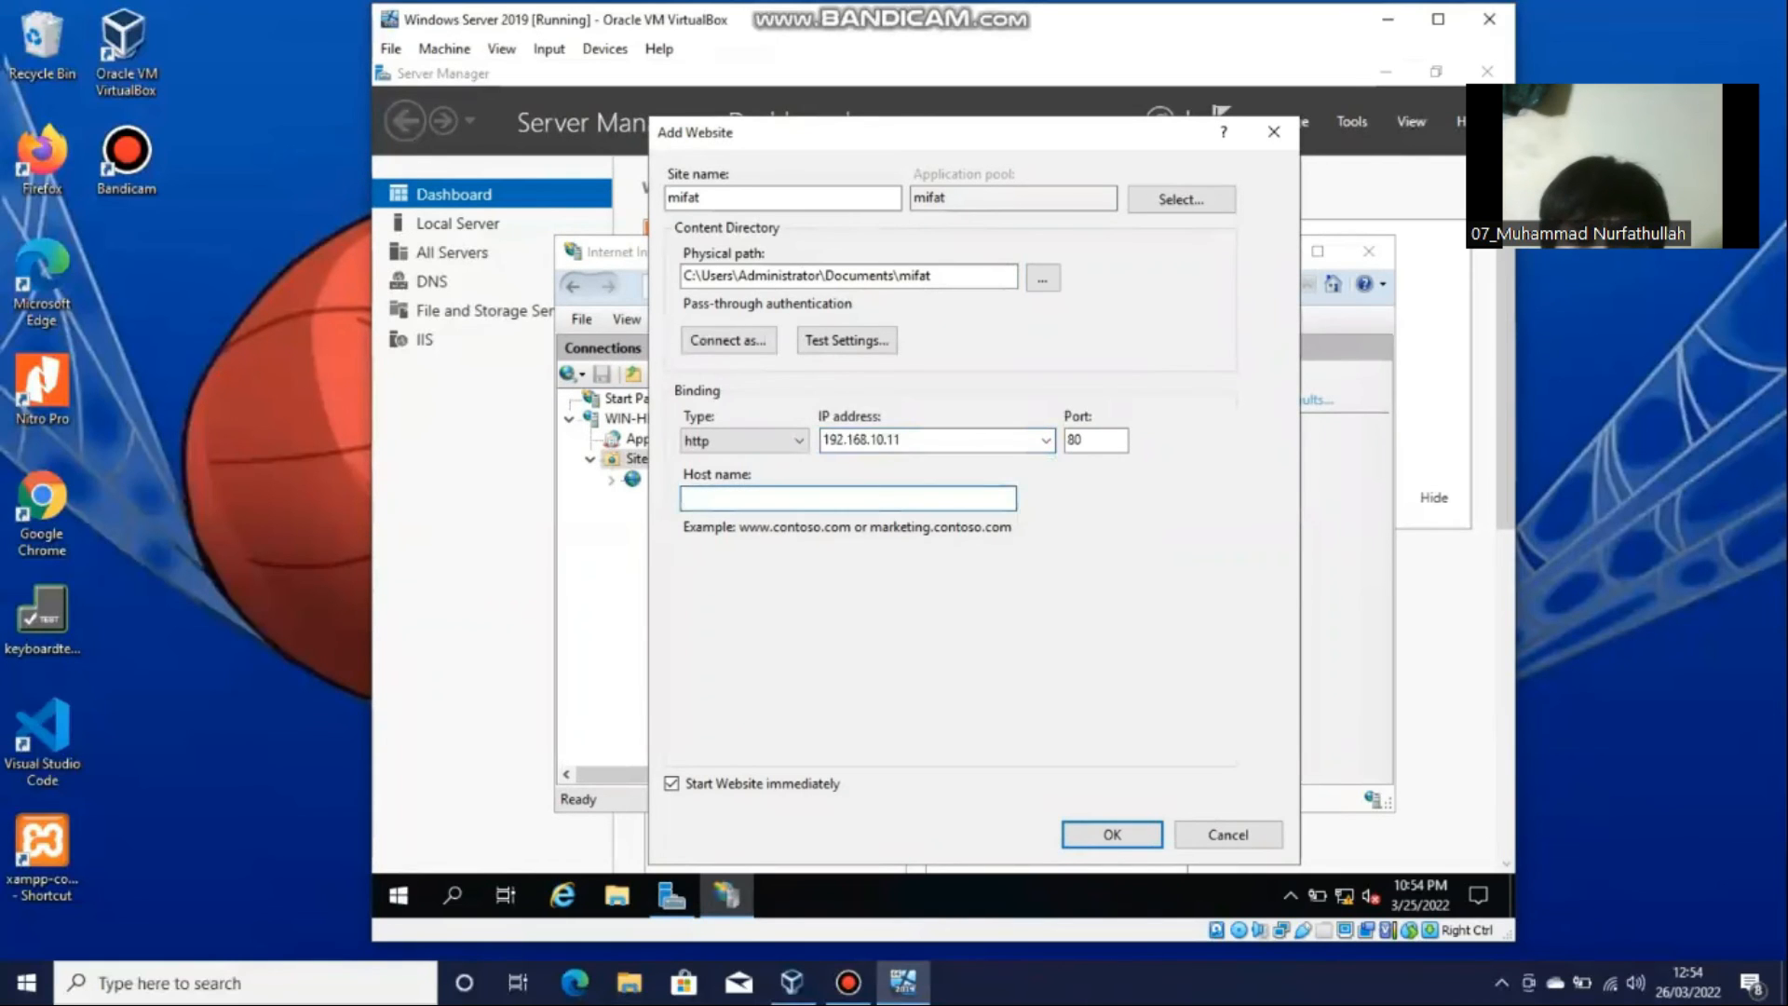
{"action": "type", "text": "uts.mifat"}
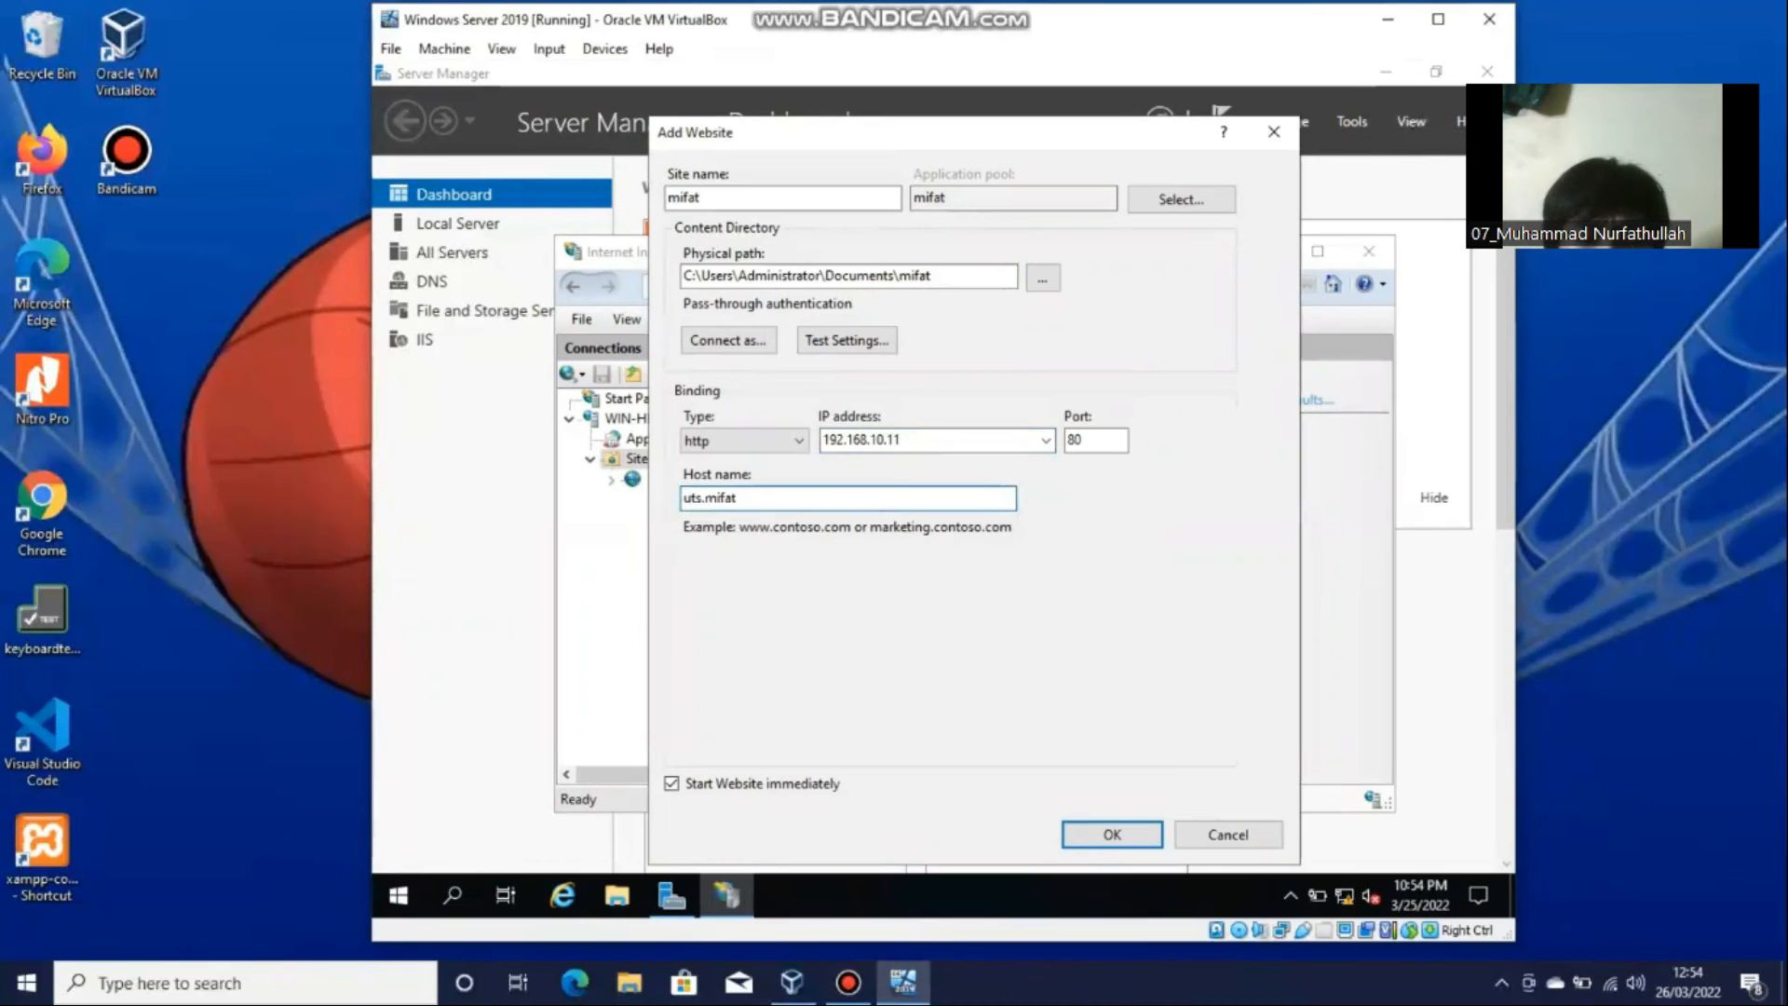
{"action": "key", "text": "Return"}
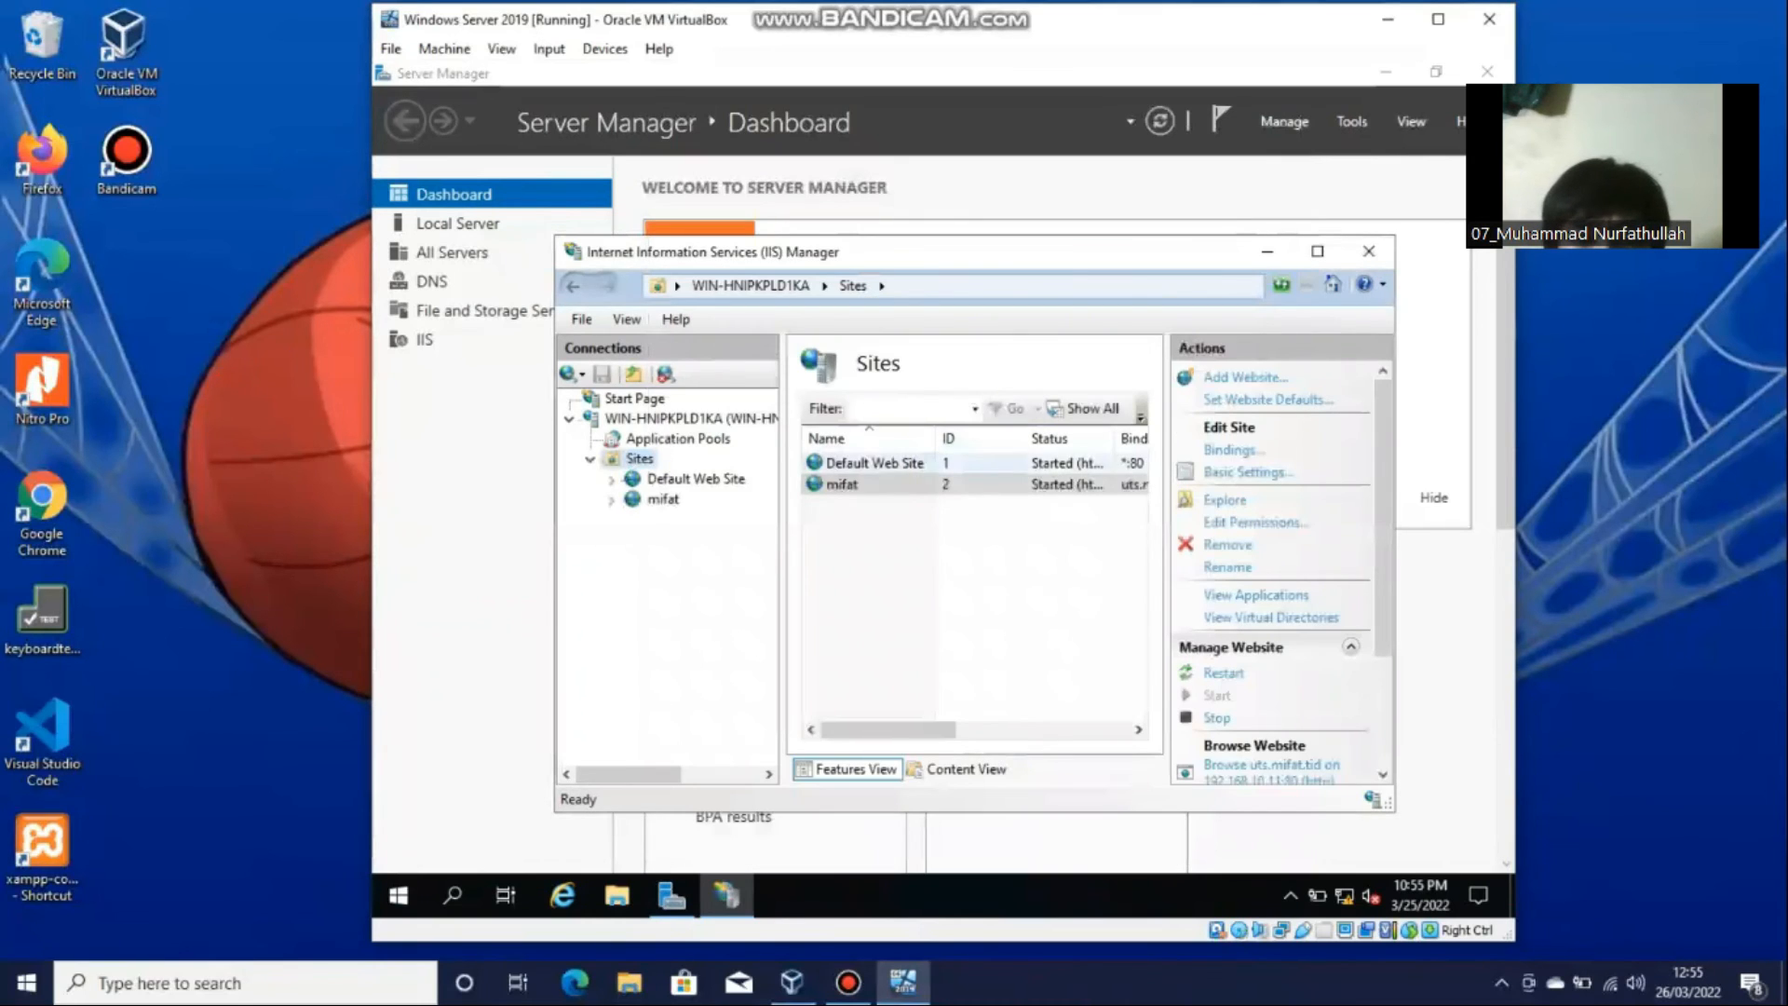
Stop the Default Web Site.
{"action": "left_click", "coordinate": [950, 463]}
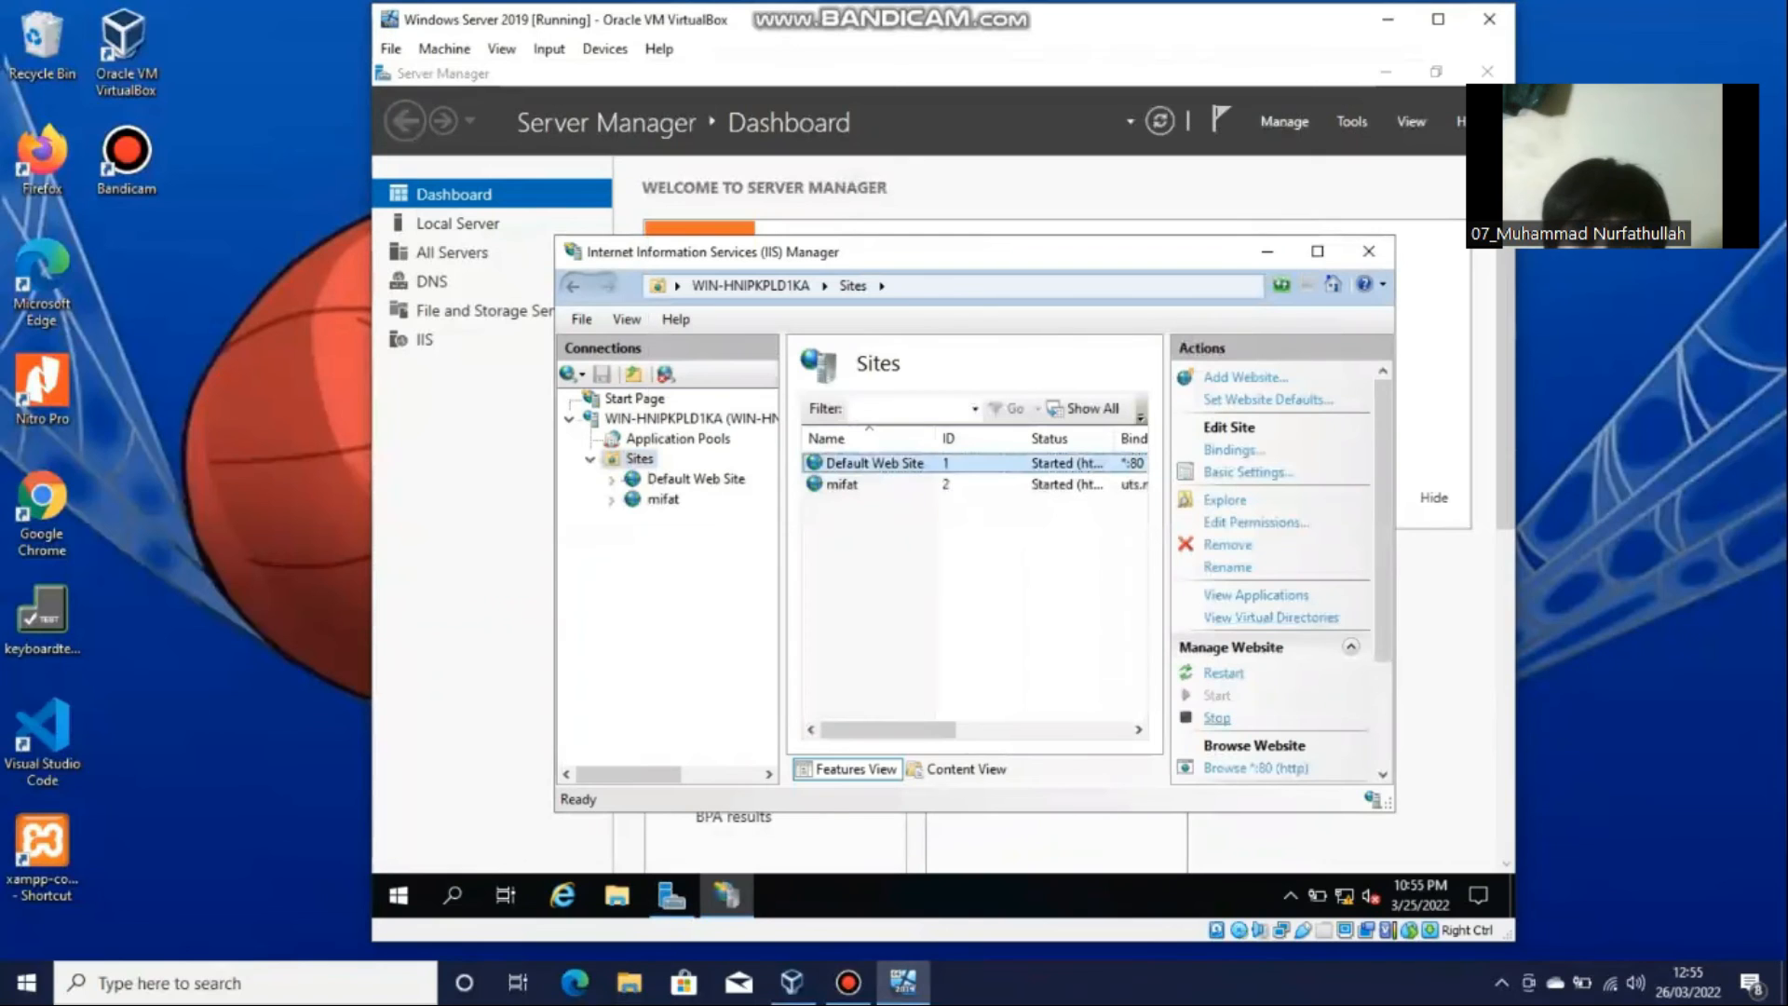
{"action": "left_click", "coordinate": [1216, 717]}
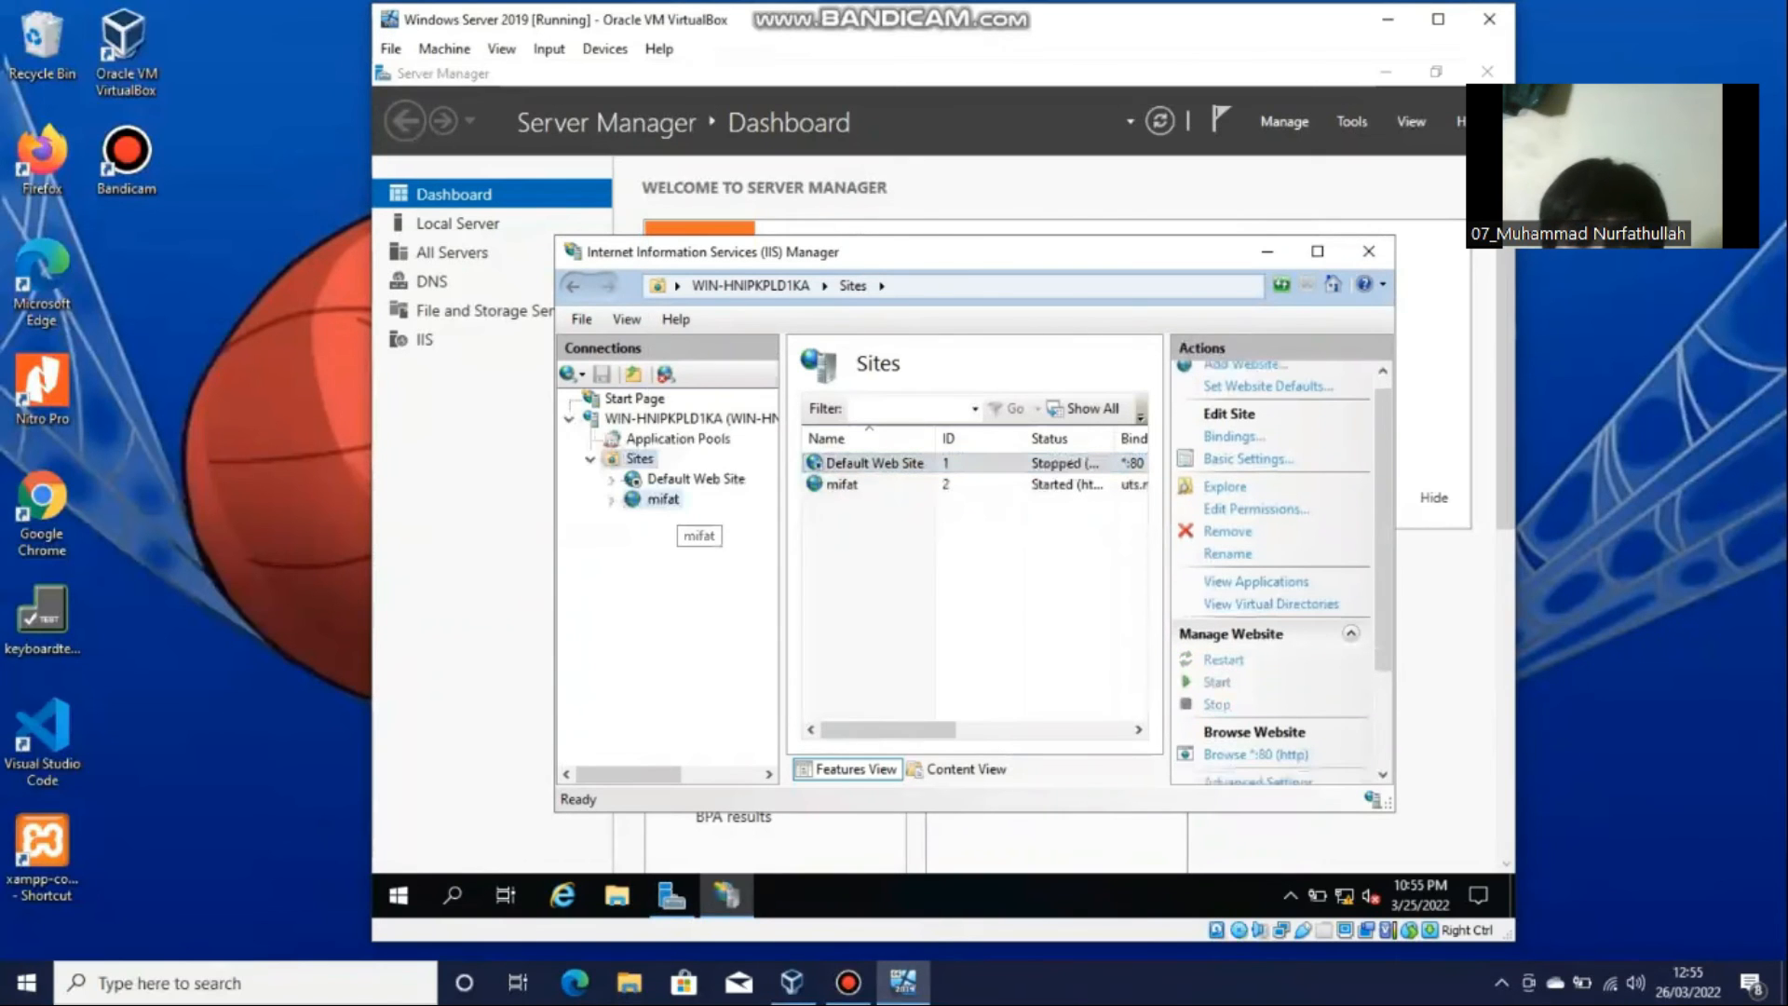
Open the mifat site's folder security permissions for editing and start adding a user or group.
{"action": "left_click", "coordinate": [663, 498]}
{"action": "right_click", "coordinate": [663, 498]}
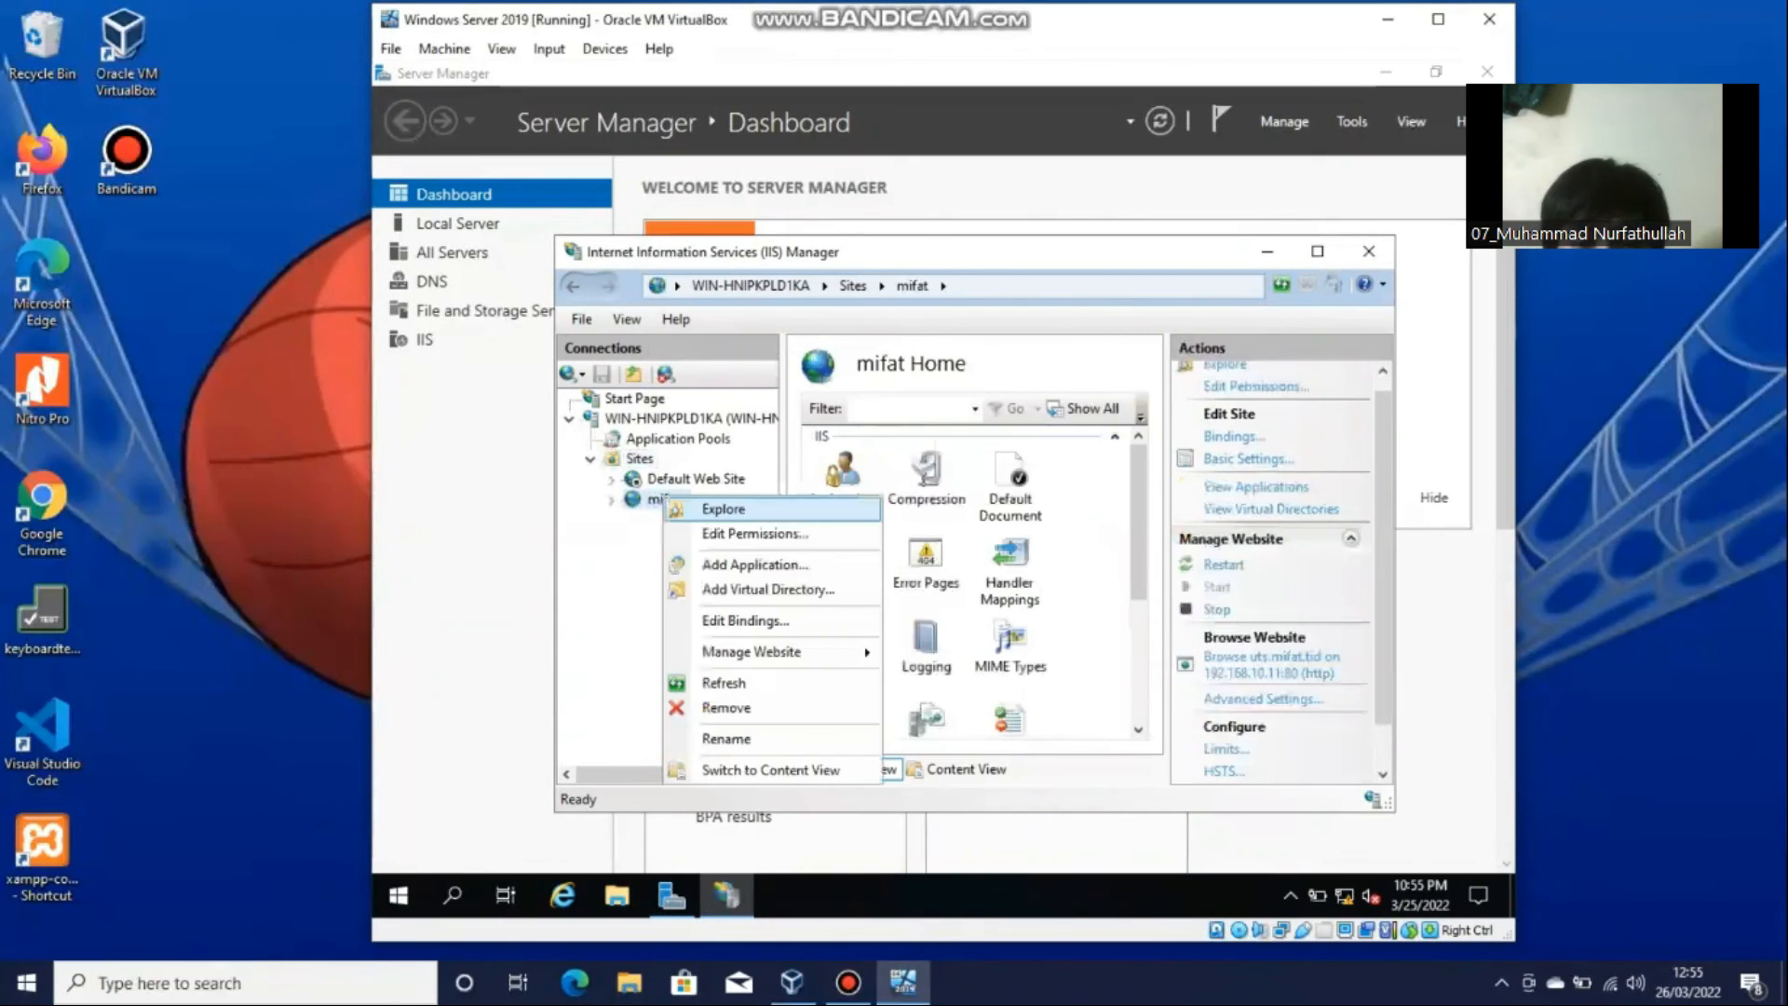
{"action": "left_click", "coordinate": [754, 533]}
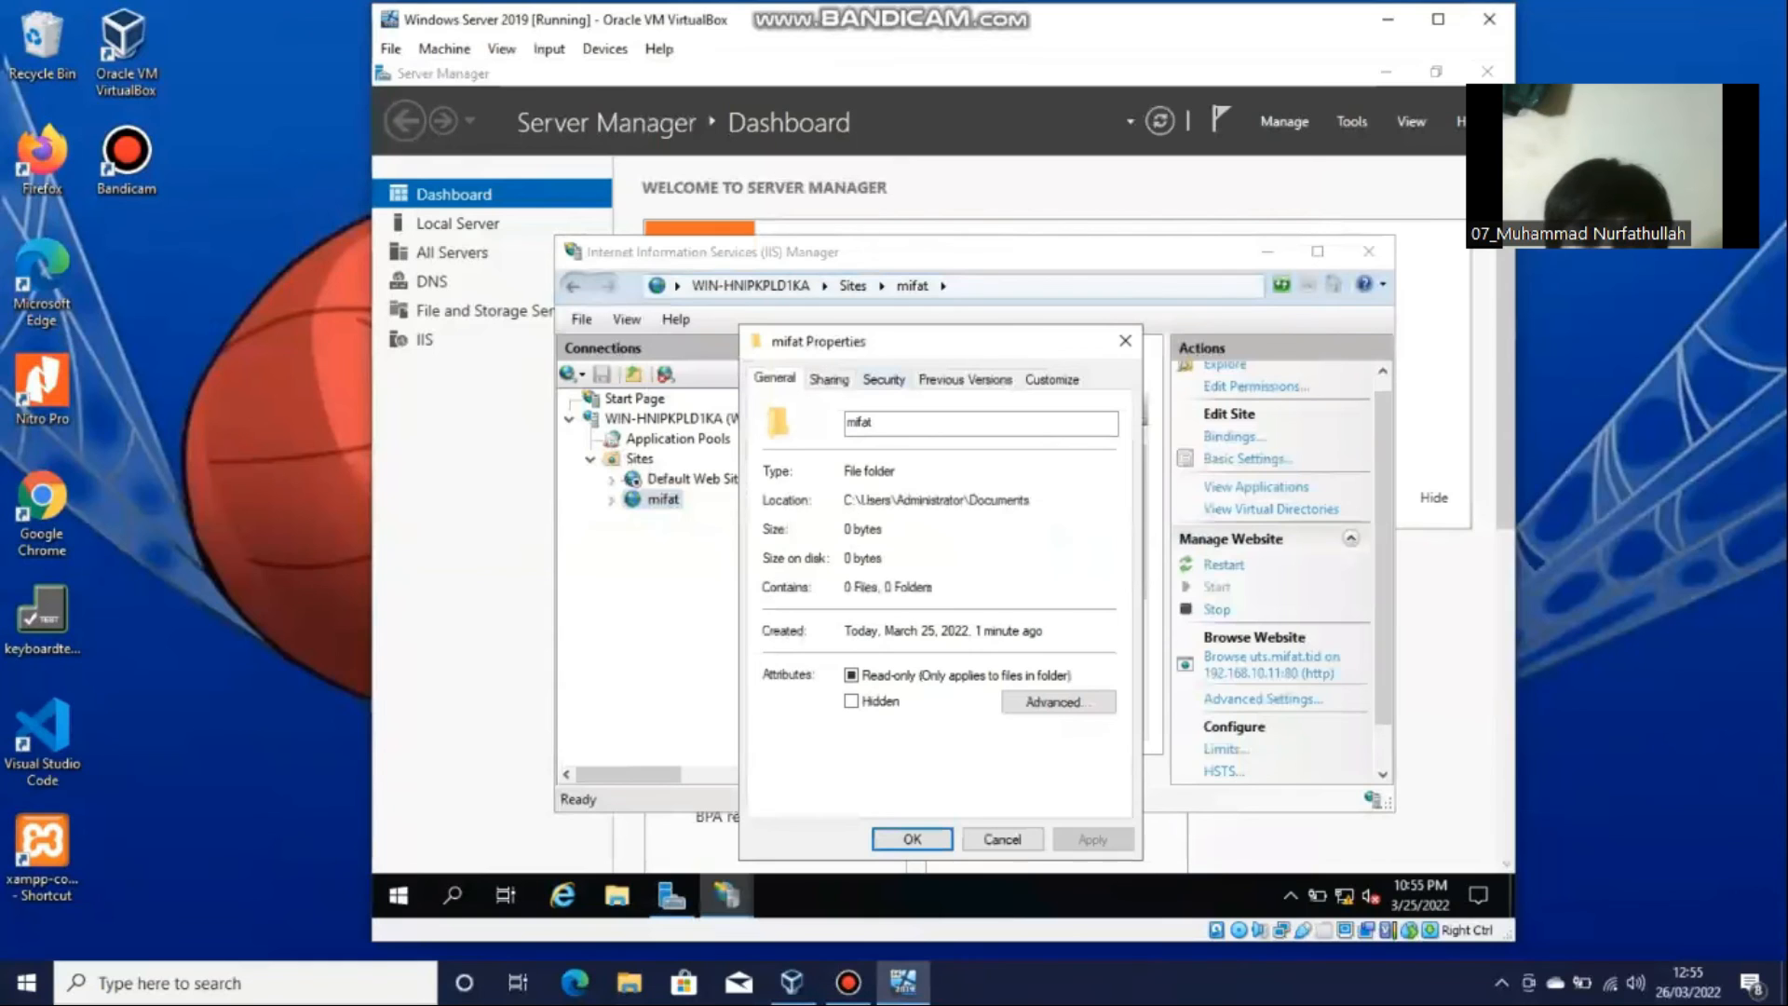
{"action": "left_click", "coordinate": [884, 380]}
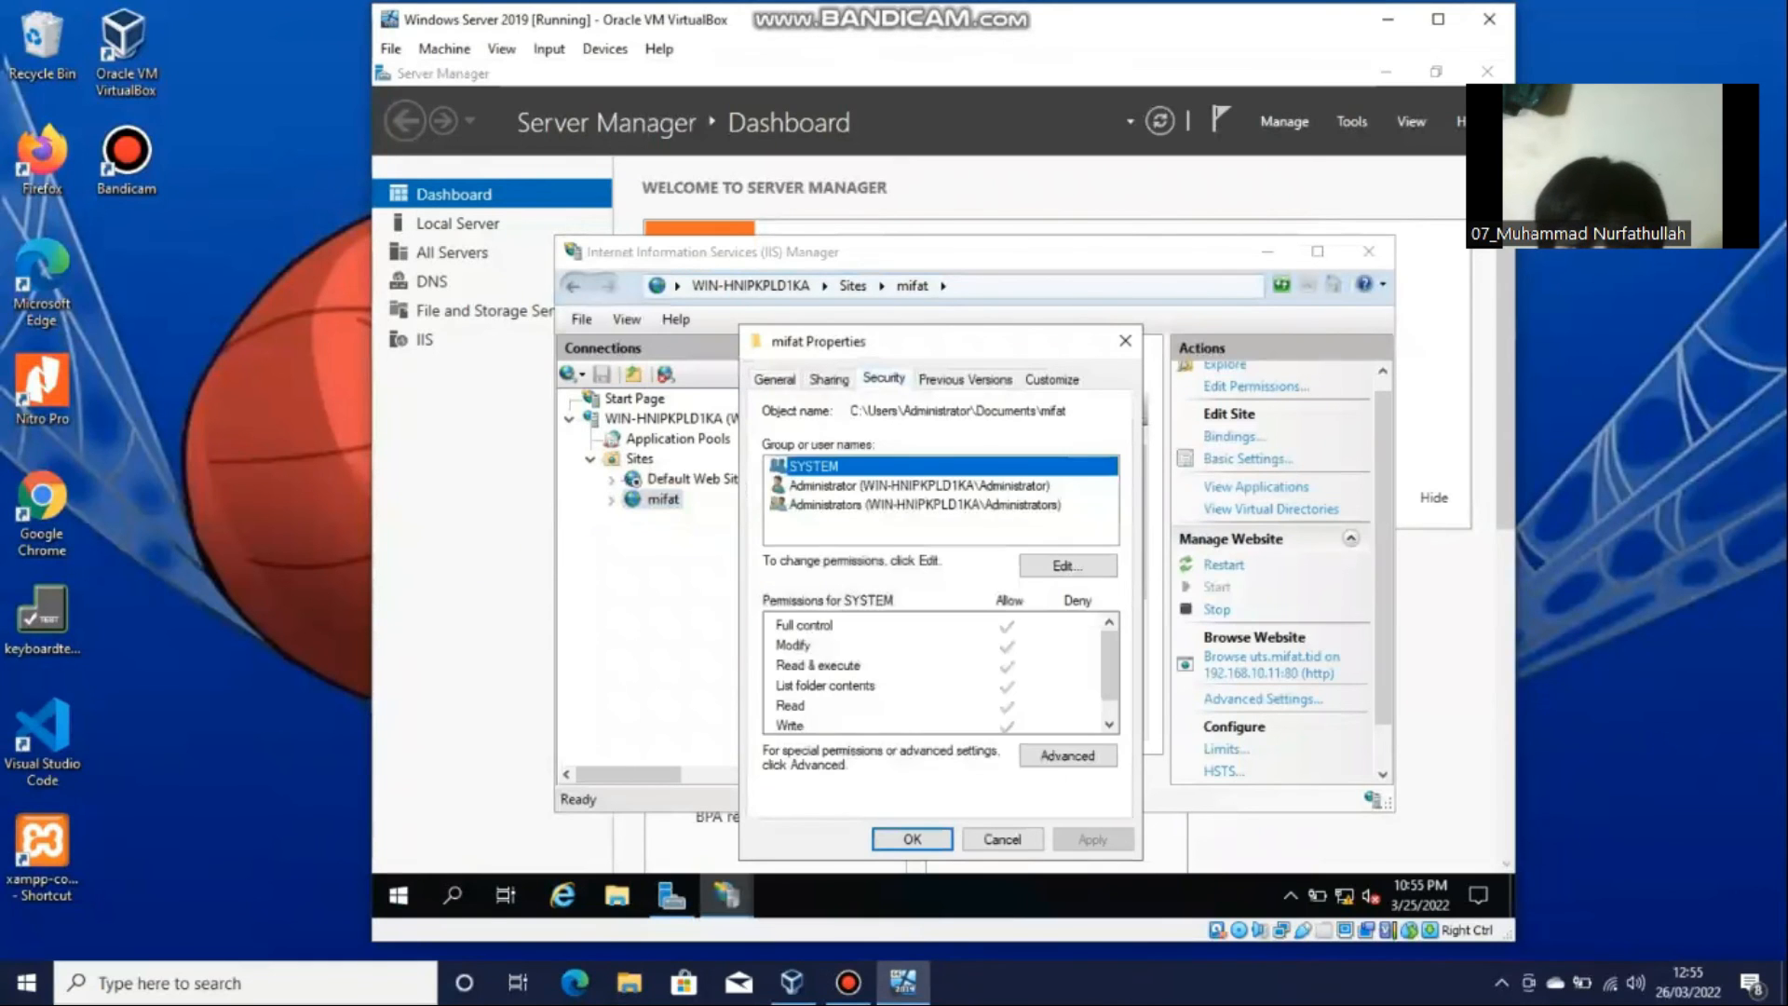
{"action": "left_click", "coordinate": [1068, 566]}
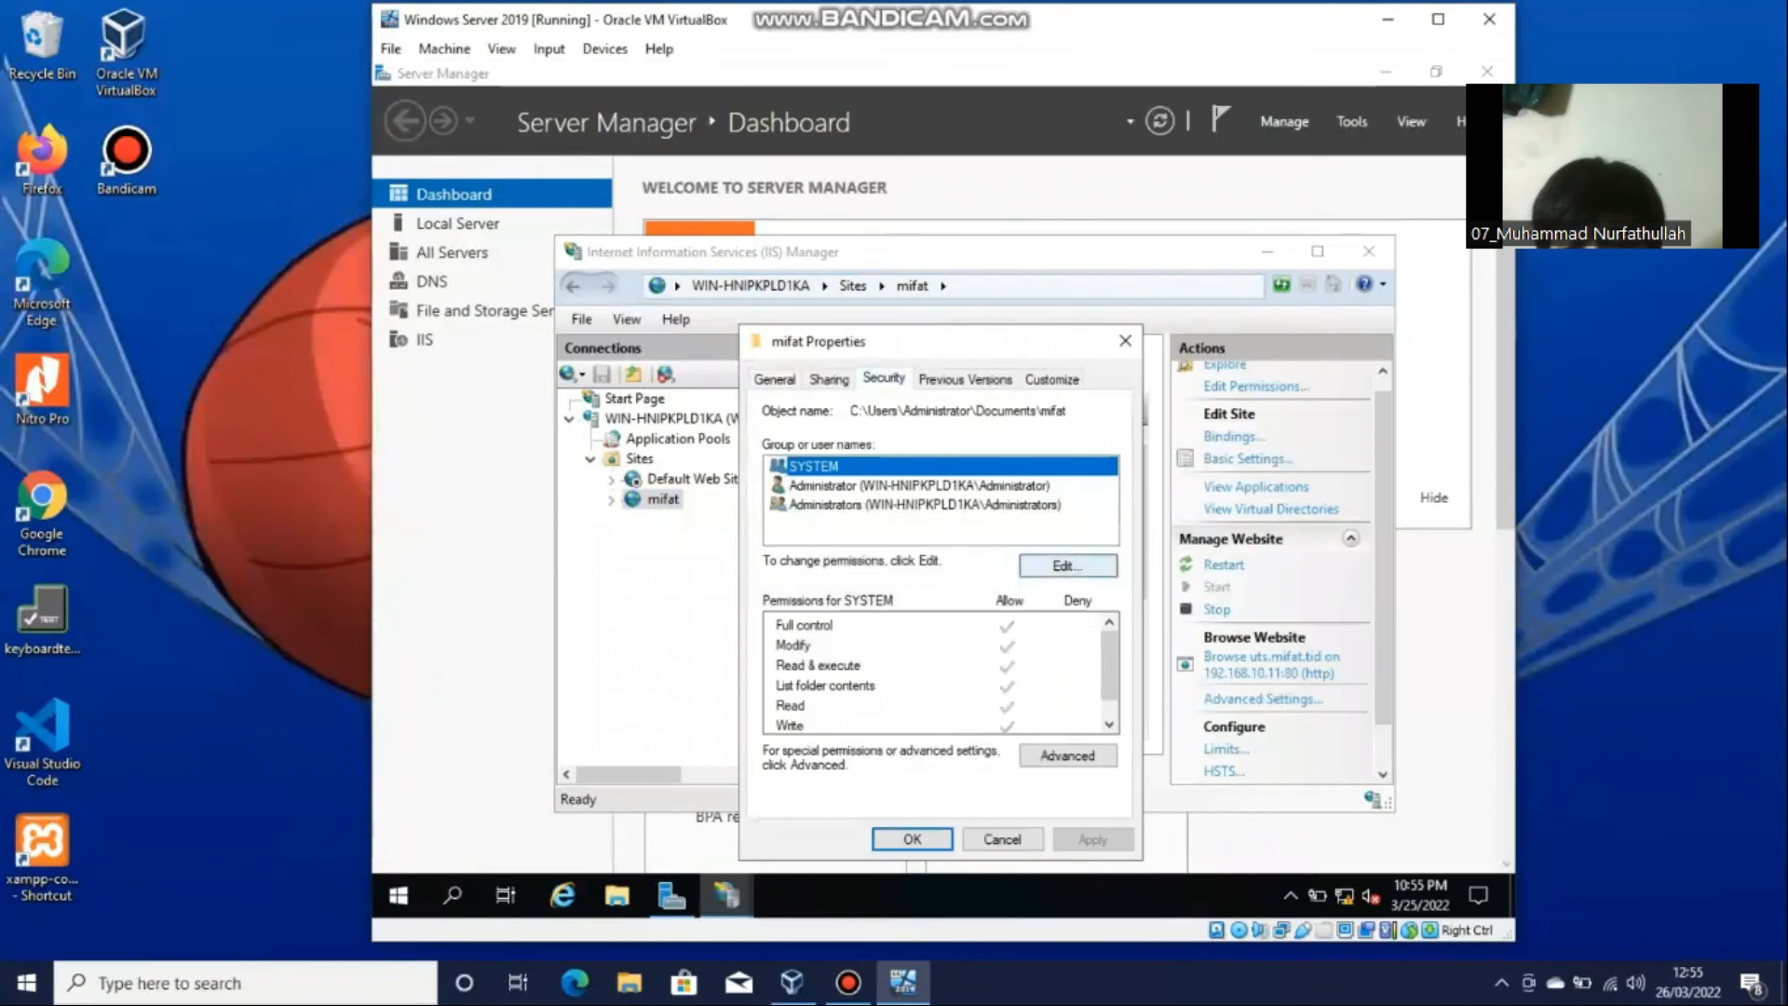
{"action": "left_click", "coordinate": [1023, 630]}
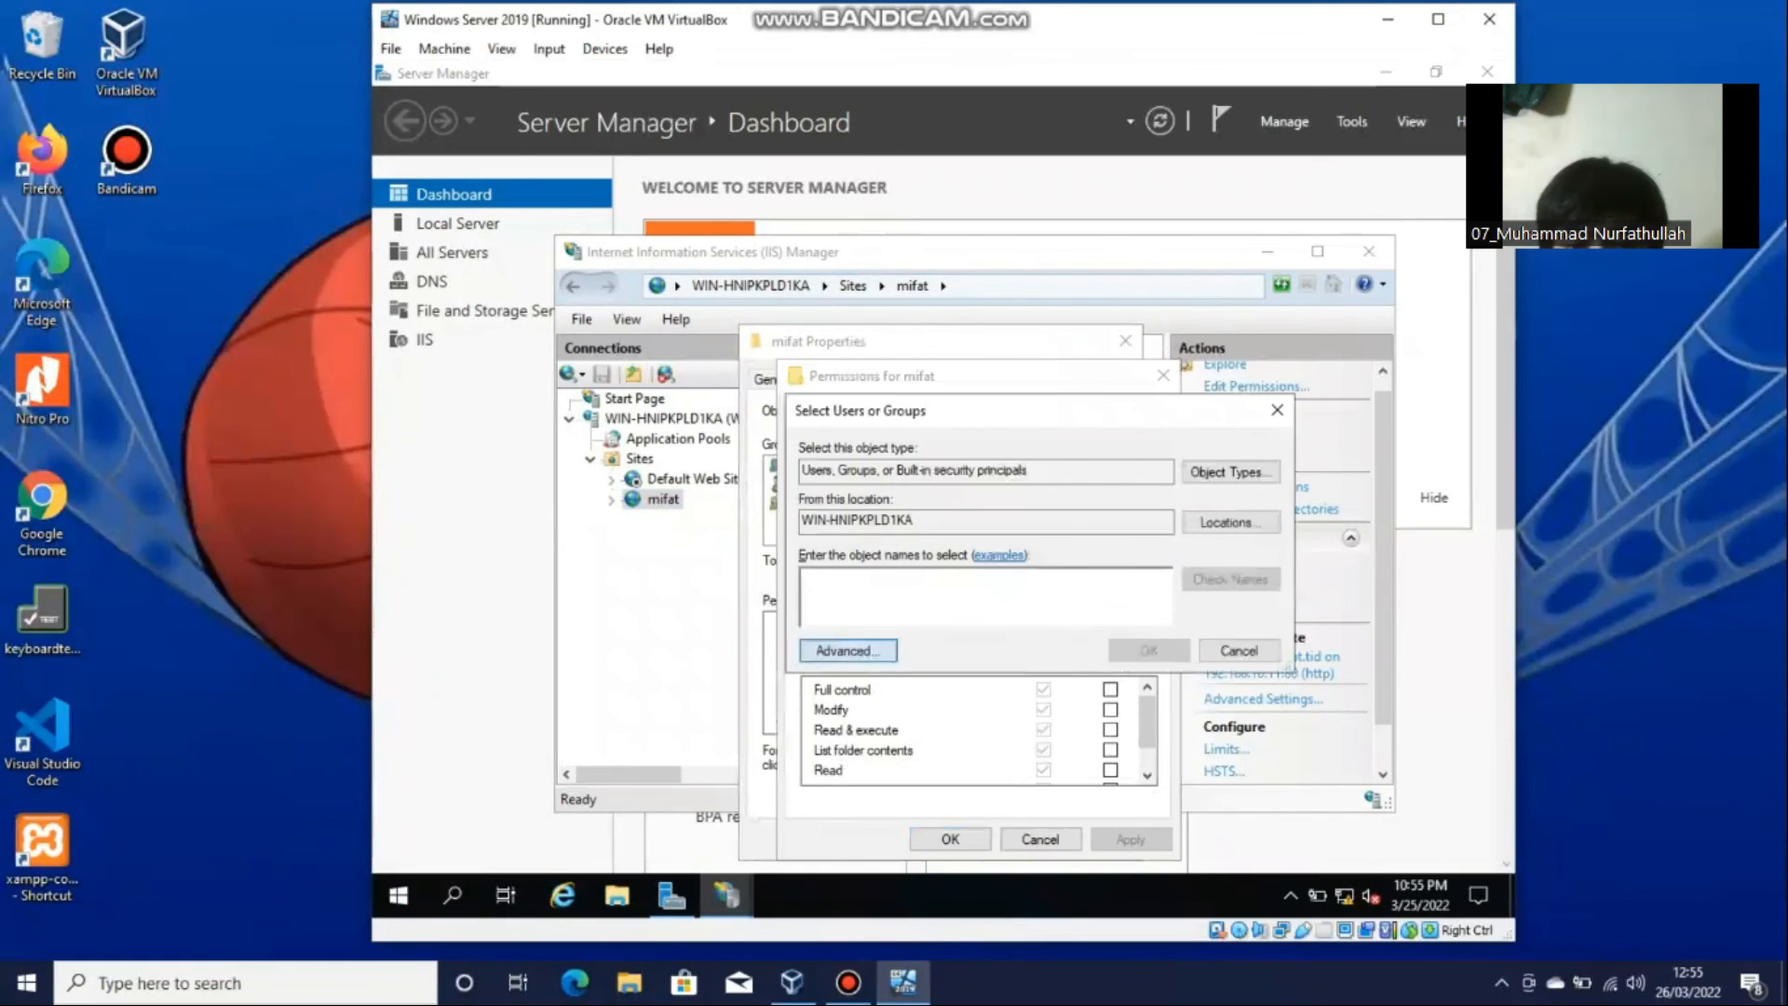
Find the local Users group through the advanced object search and add it to the mifat folder's permissions.
{"action": "left_click", "coordinate": [847, 650]}
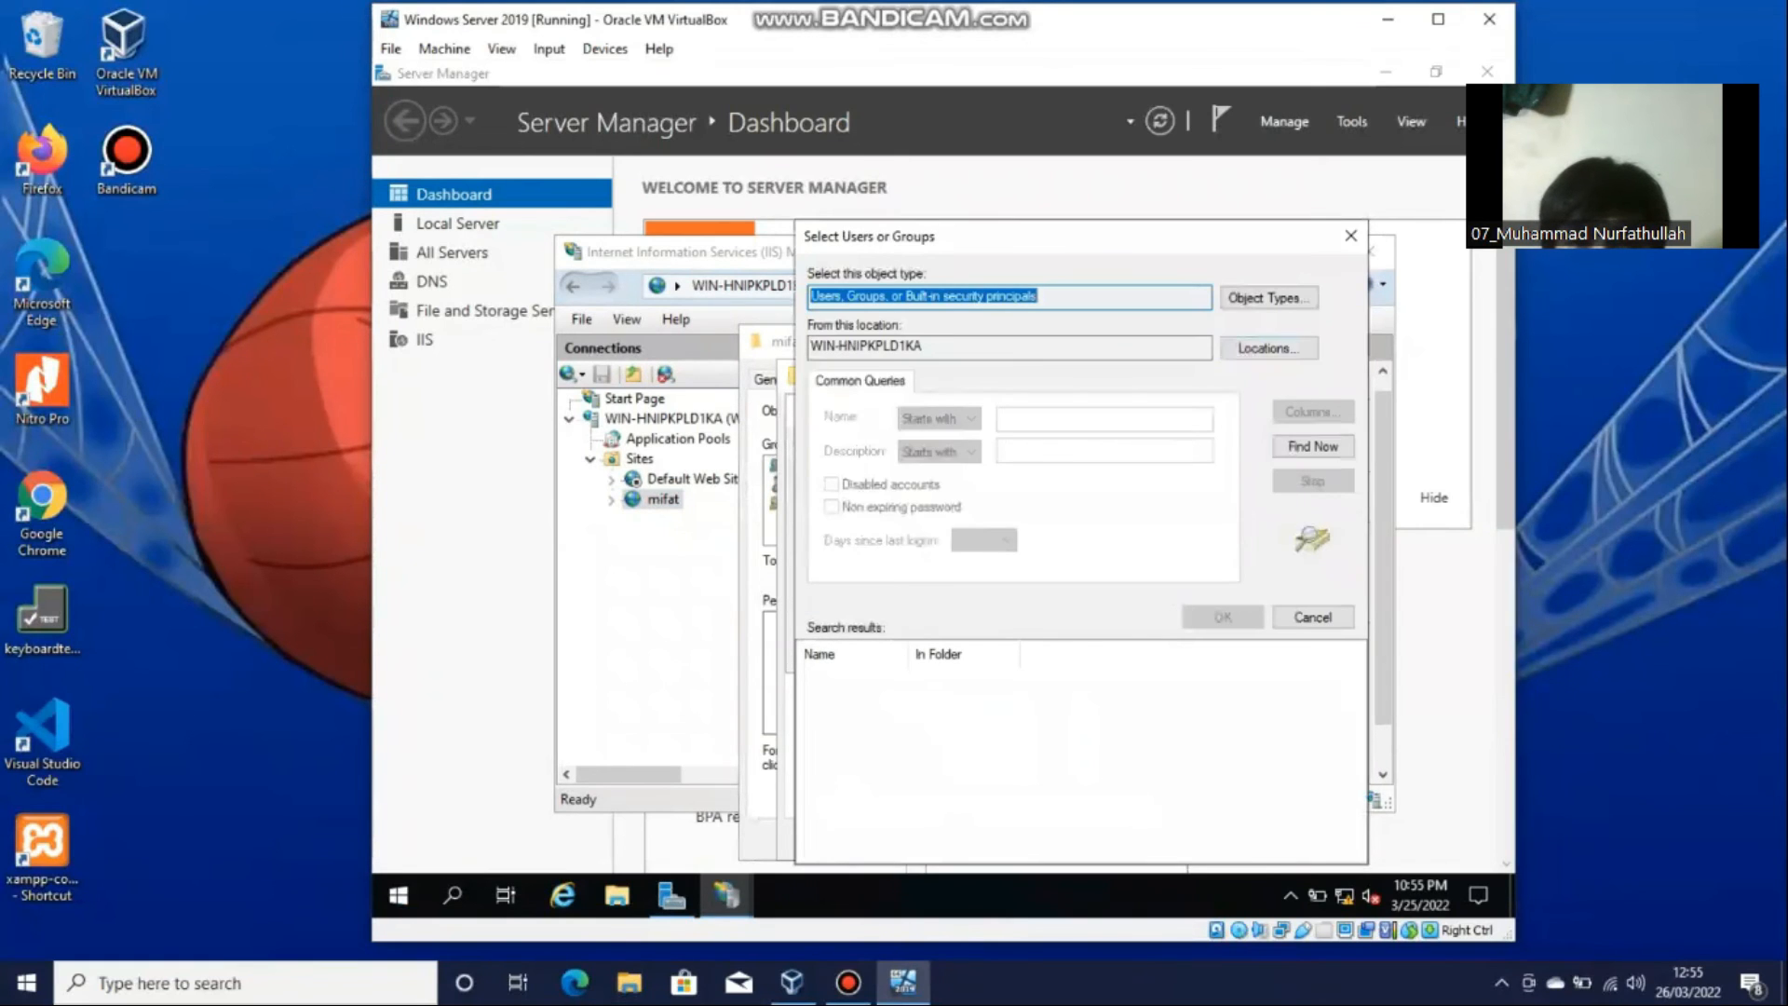
{"action": "left_click", "coordinate": [1313, 446]}
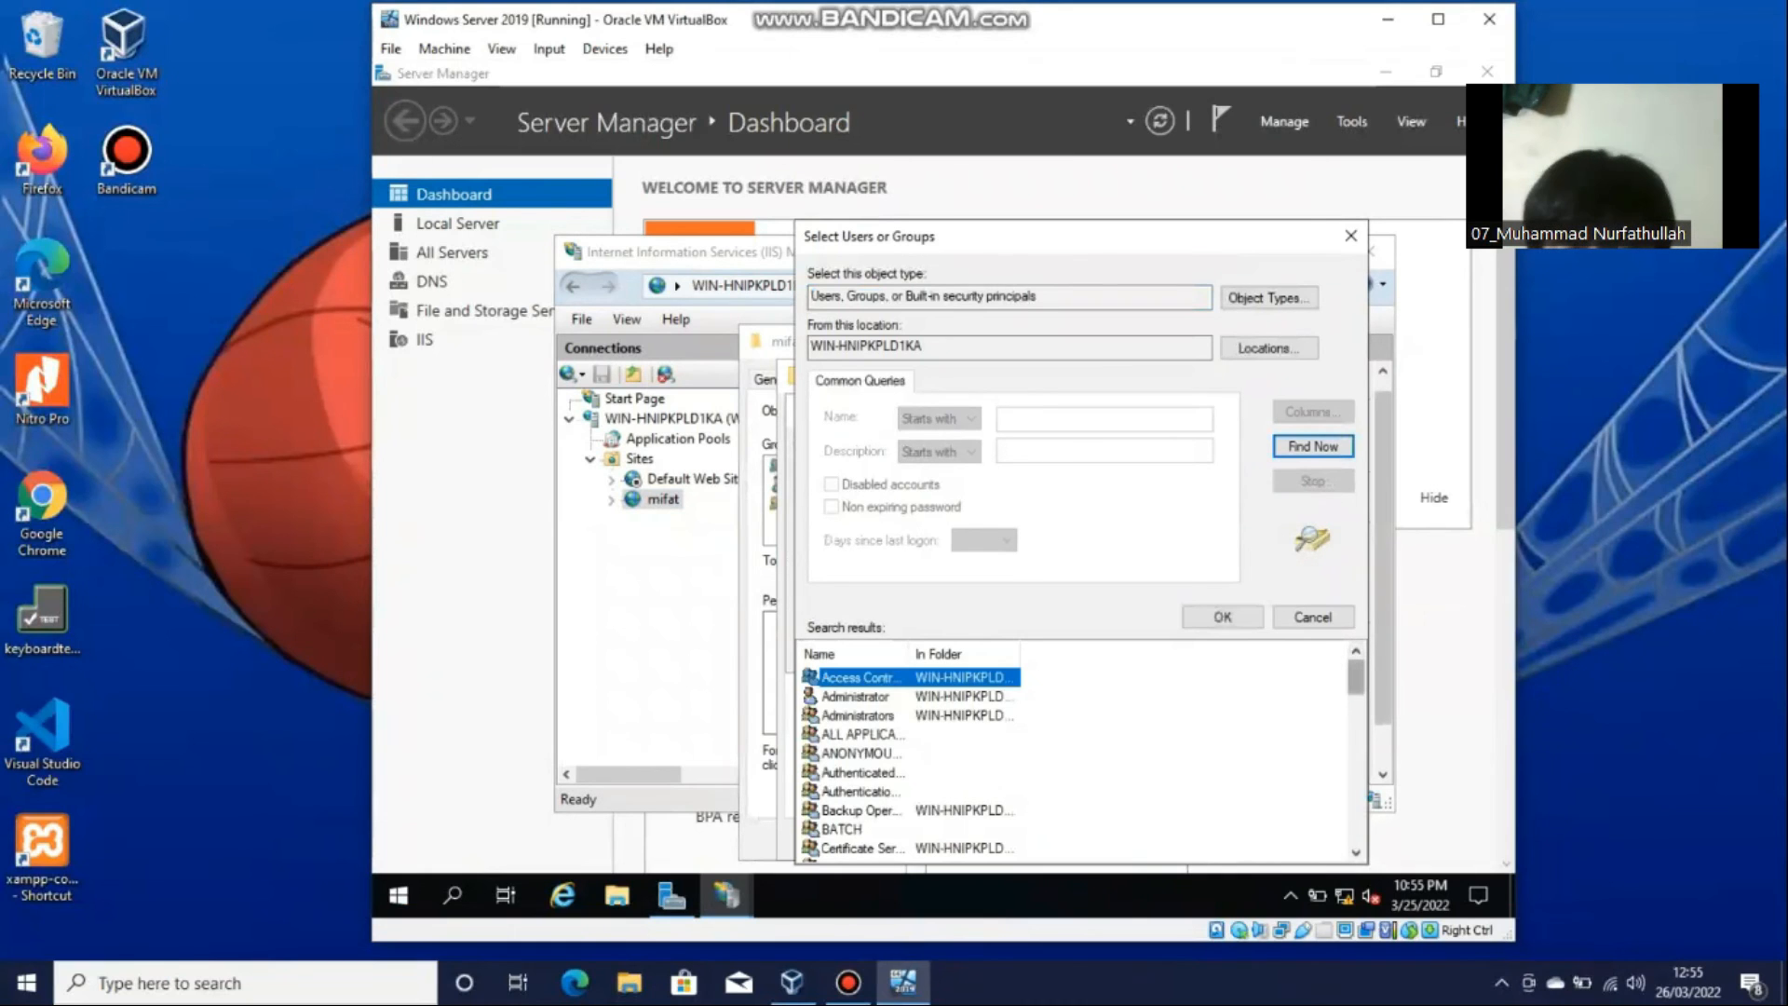
{"action": "scroll", "coordinate": [1076, 755], "scroll_direction": "down", "scroll_amount": 7}
{"action": "left_click_drag", "start_coordinate": [1356, 744], "coordinate": [1356, 677]}
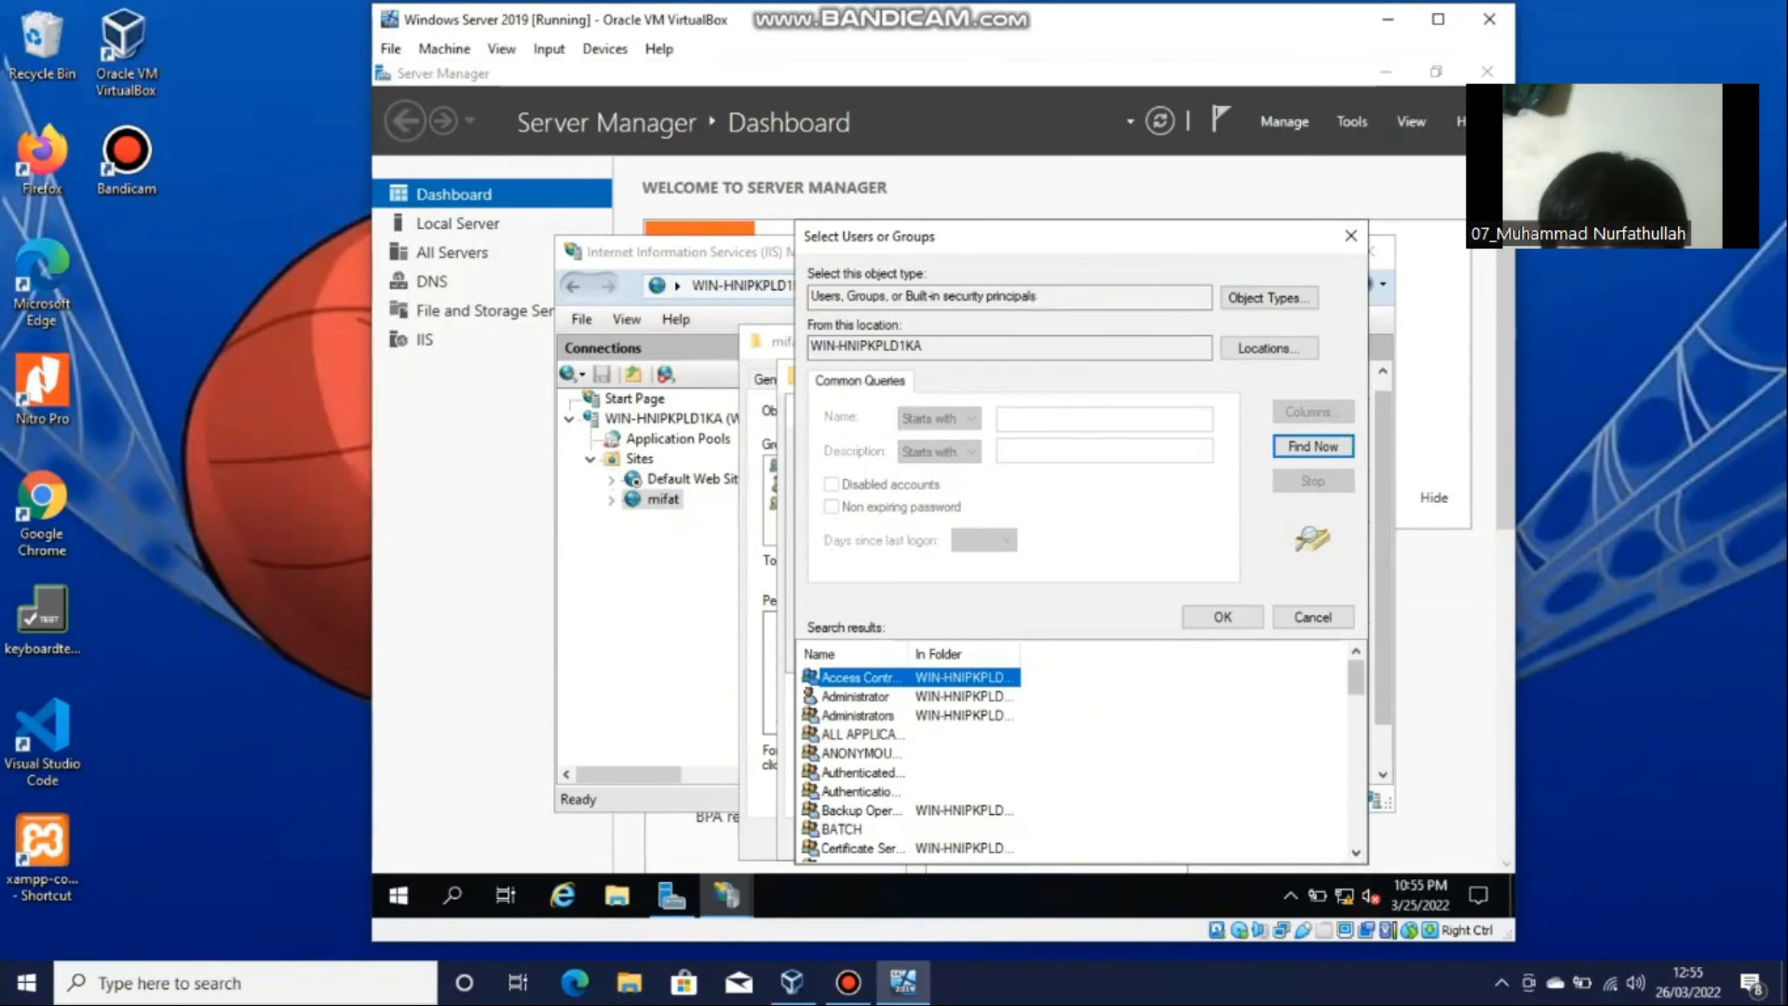
{"action": "left_click", "coordinate": [1356, 852]}
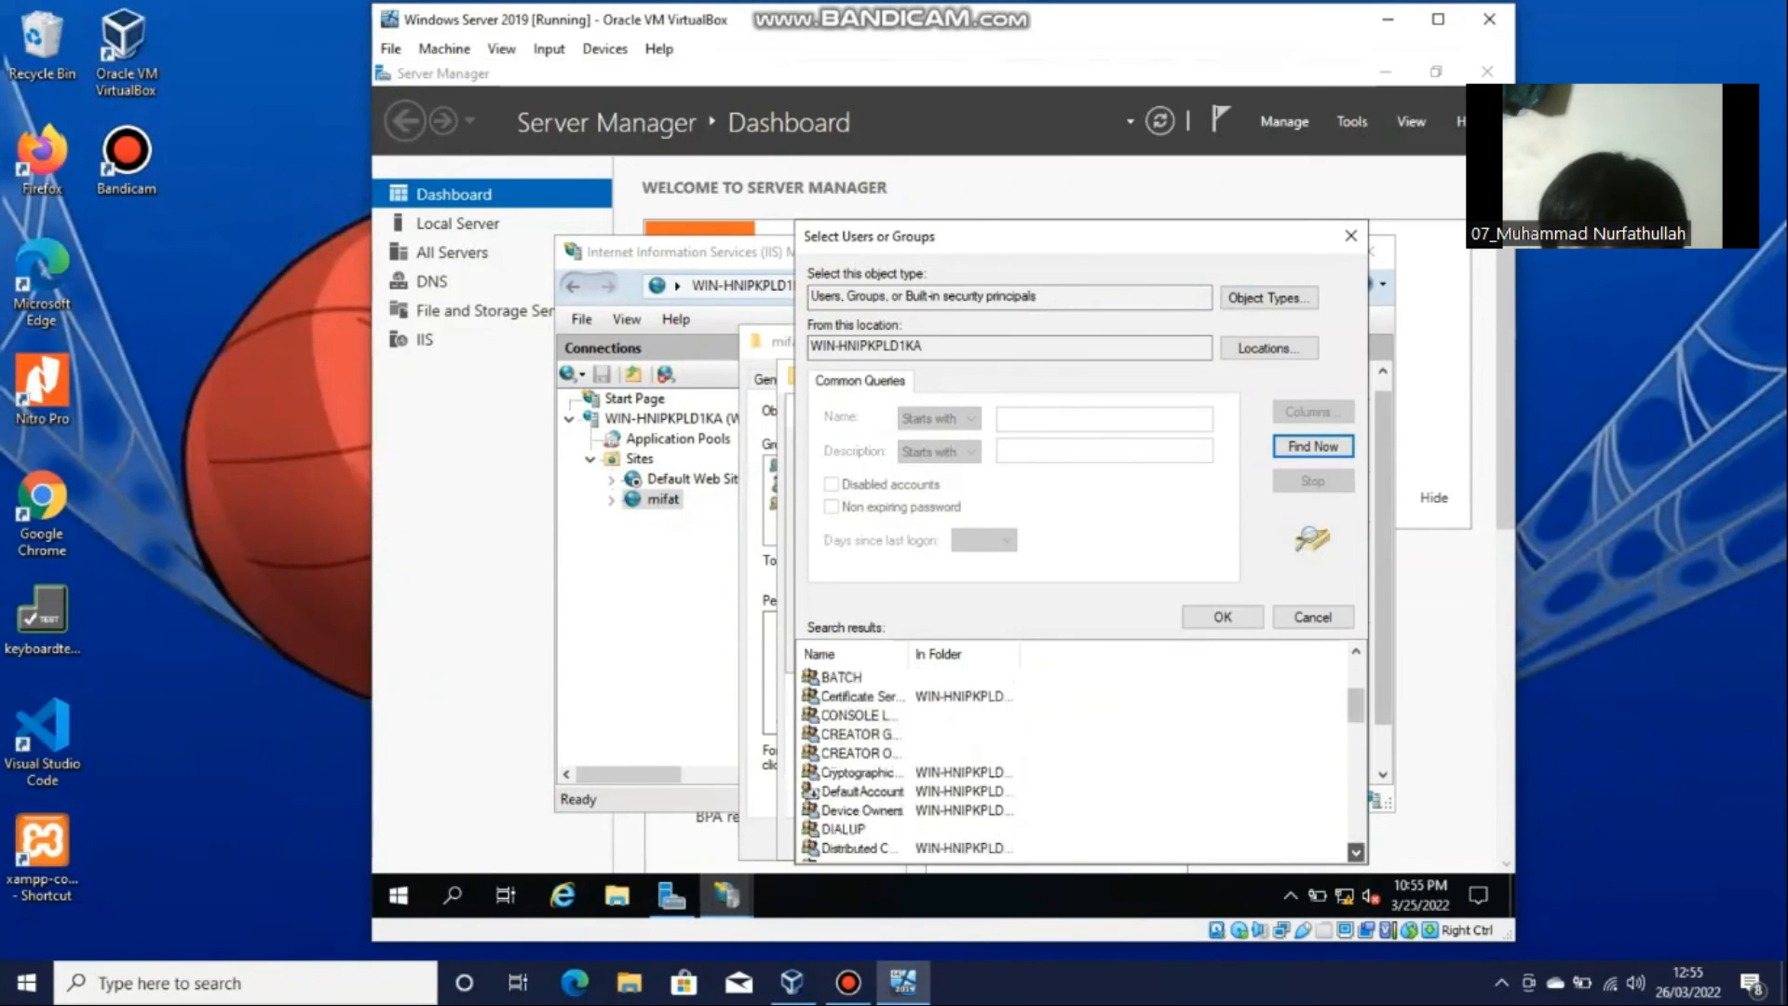
{"action": "left_click_drag", "start_coordinate": [1356, 852], "coordinate": [1356, 852]}
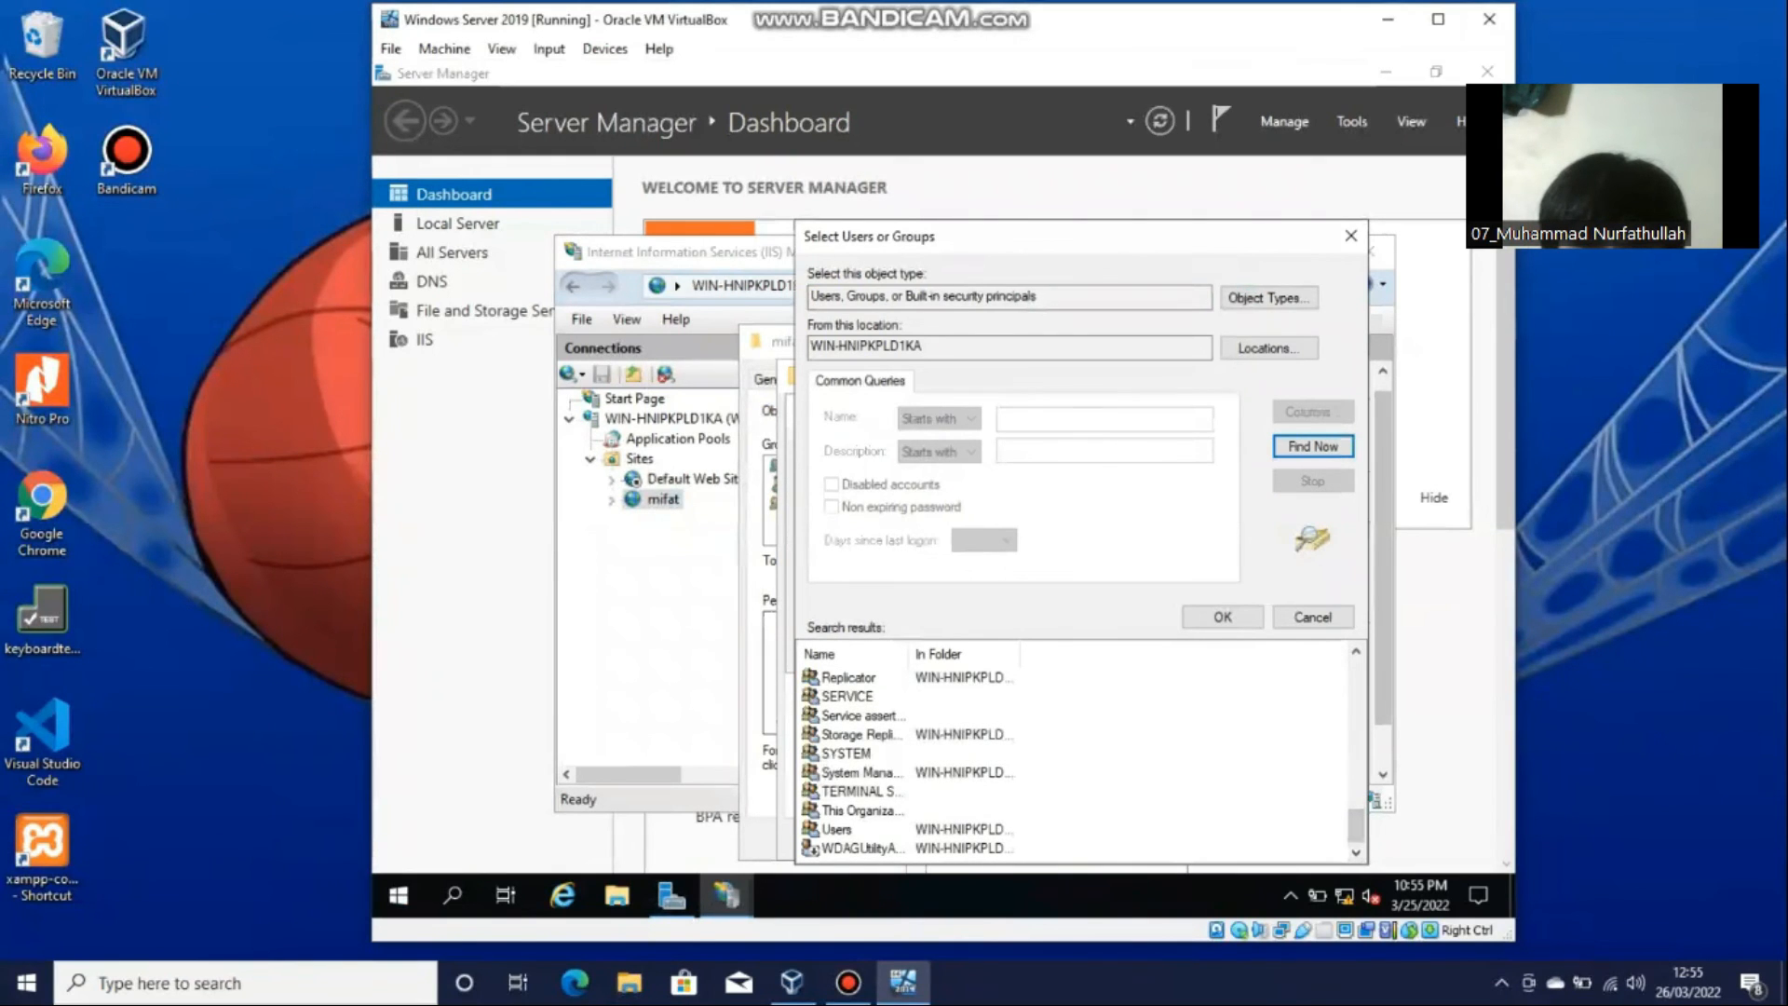
{"action": "left_click", "coordinate": [948, 829]}
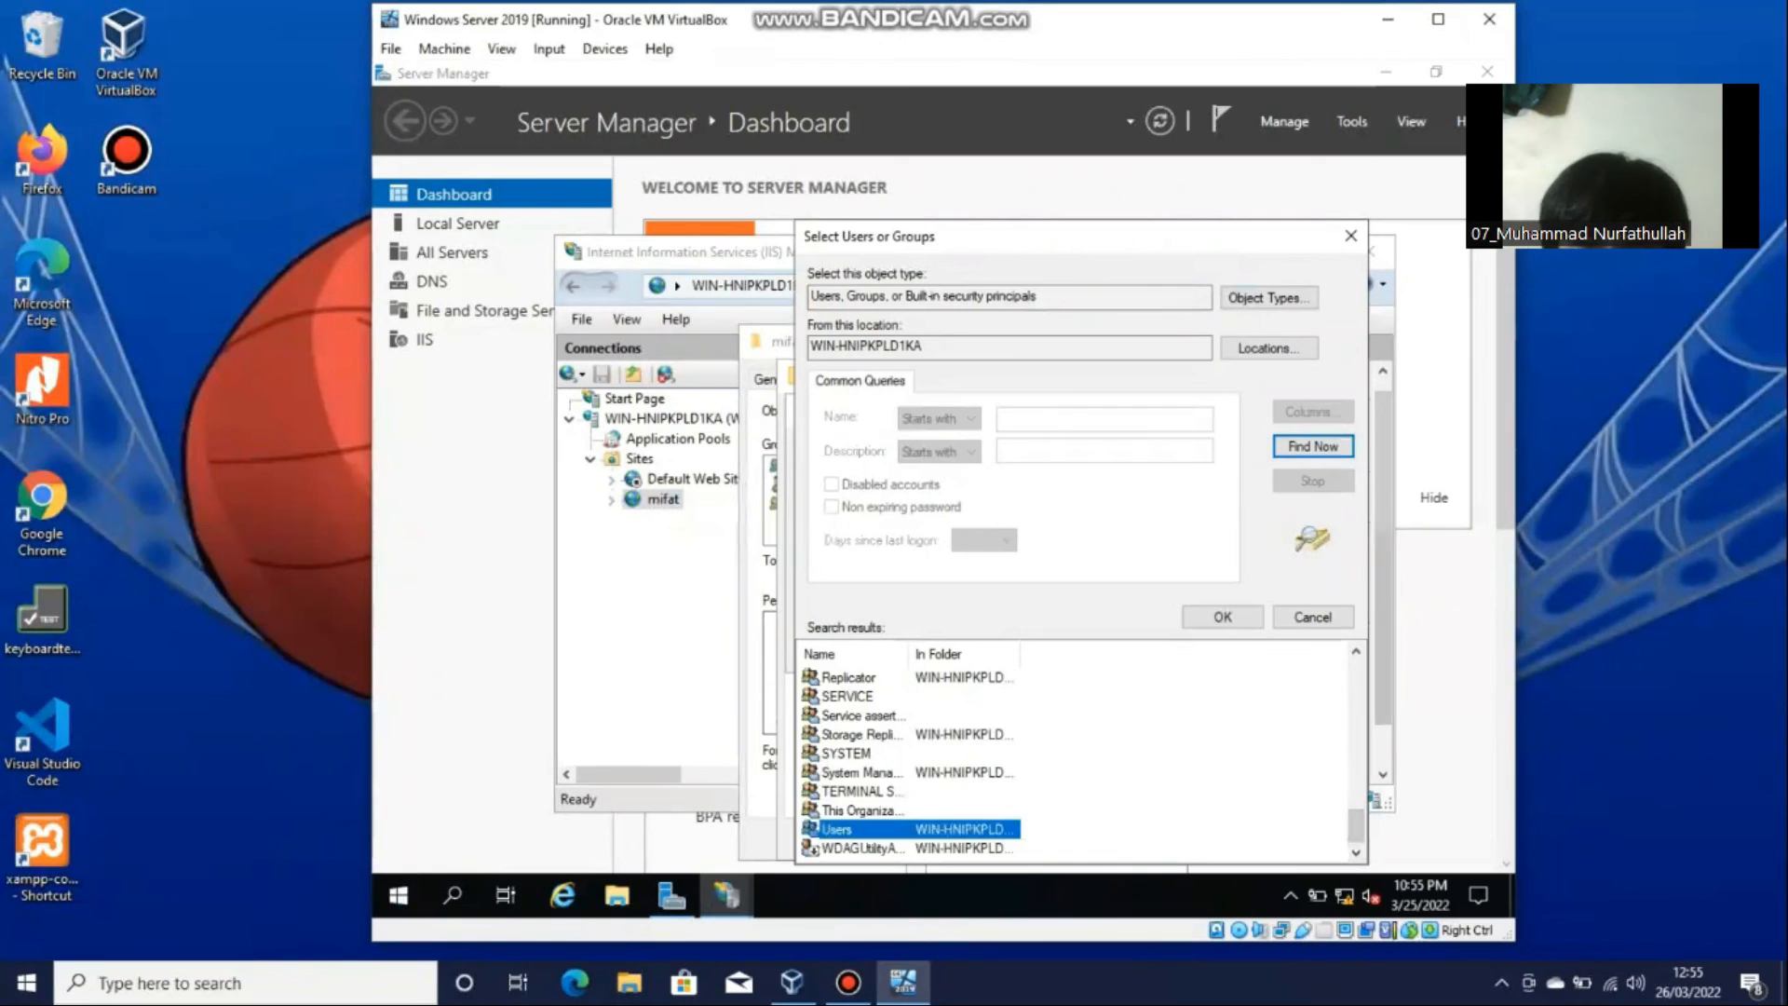
{"action": "left_click", "coordinate": [1223, 618]}
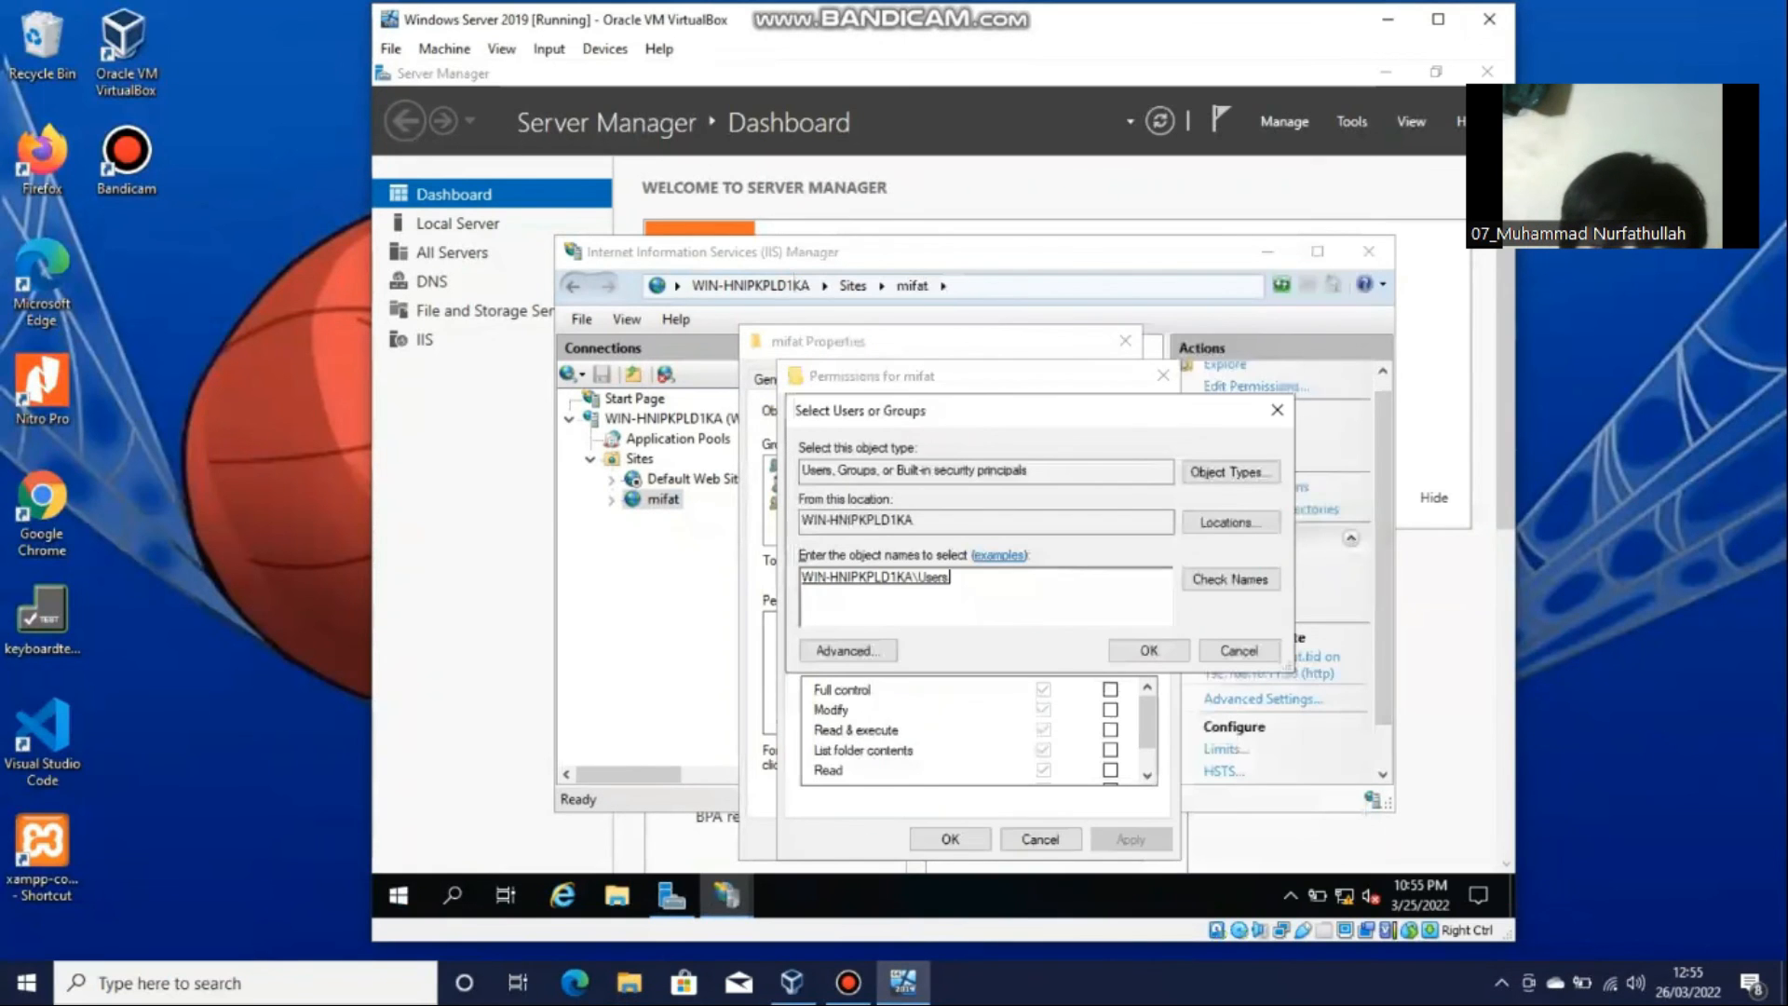
{"action": "left_click", "coordinate": [1148, 650]}
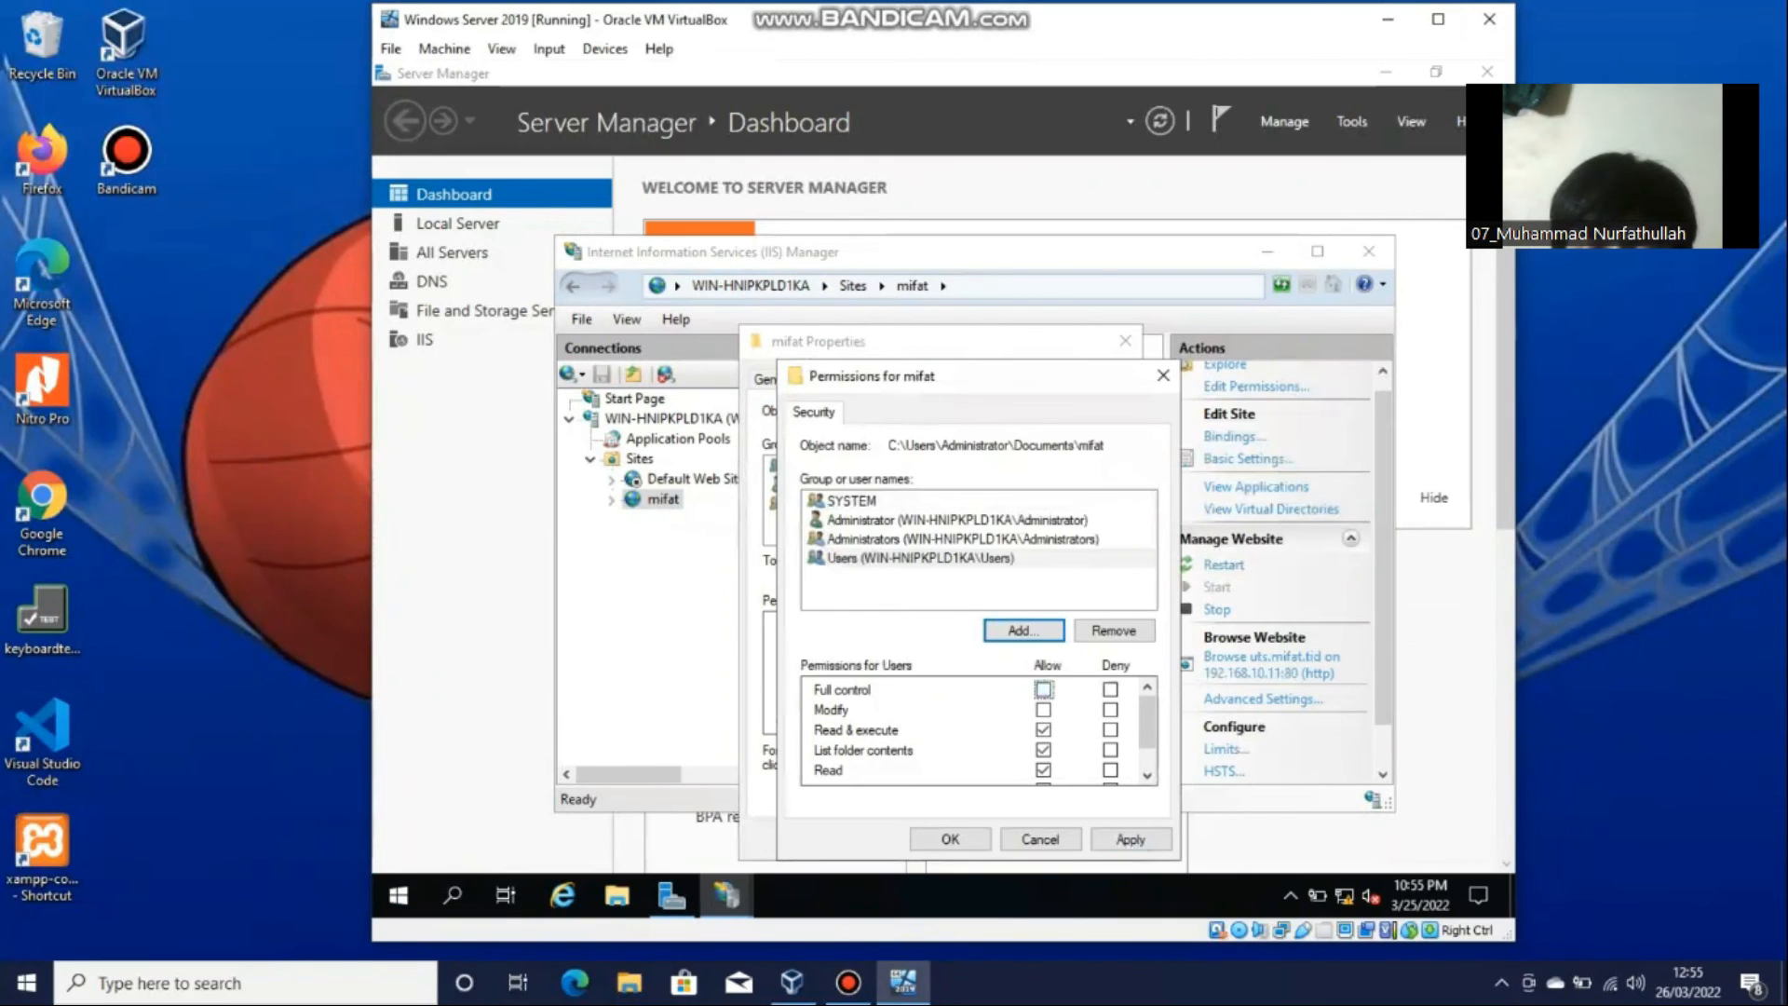
Allow the Users group Full control of the mifat folder, apply the permissions and close the folder properties.
{"action": "key", "text": "Down"}
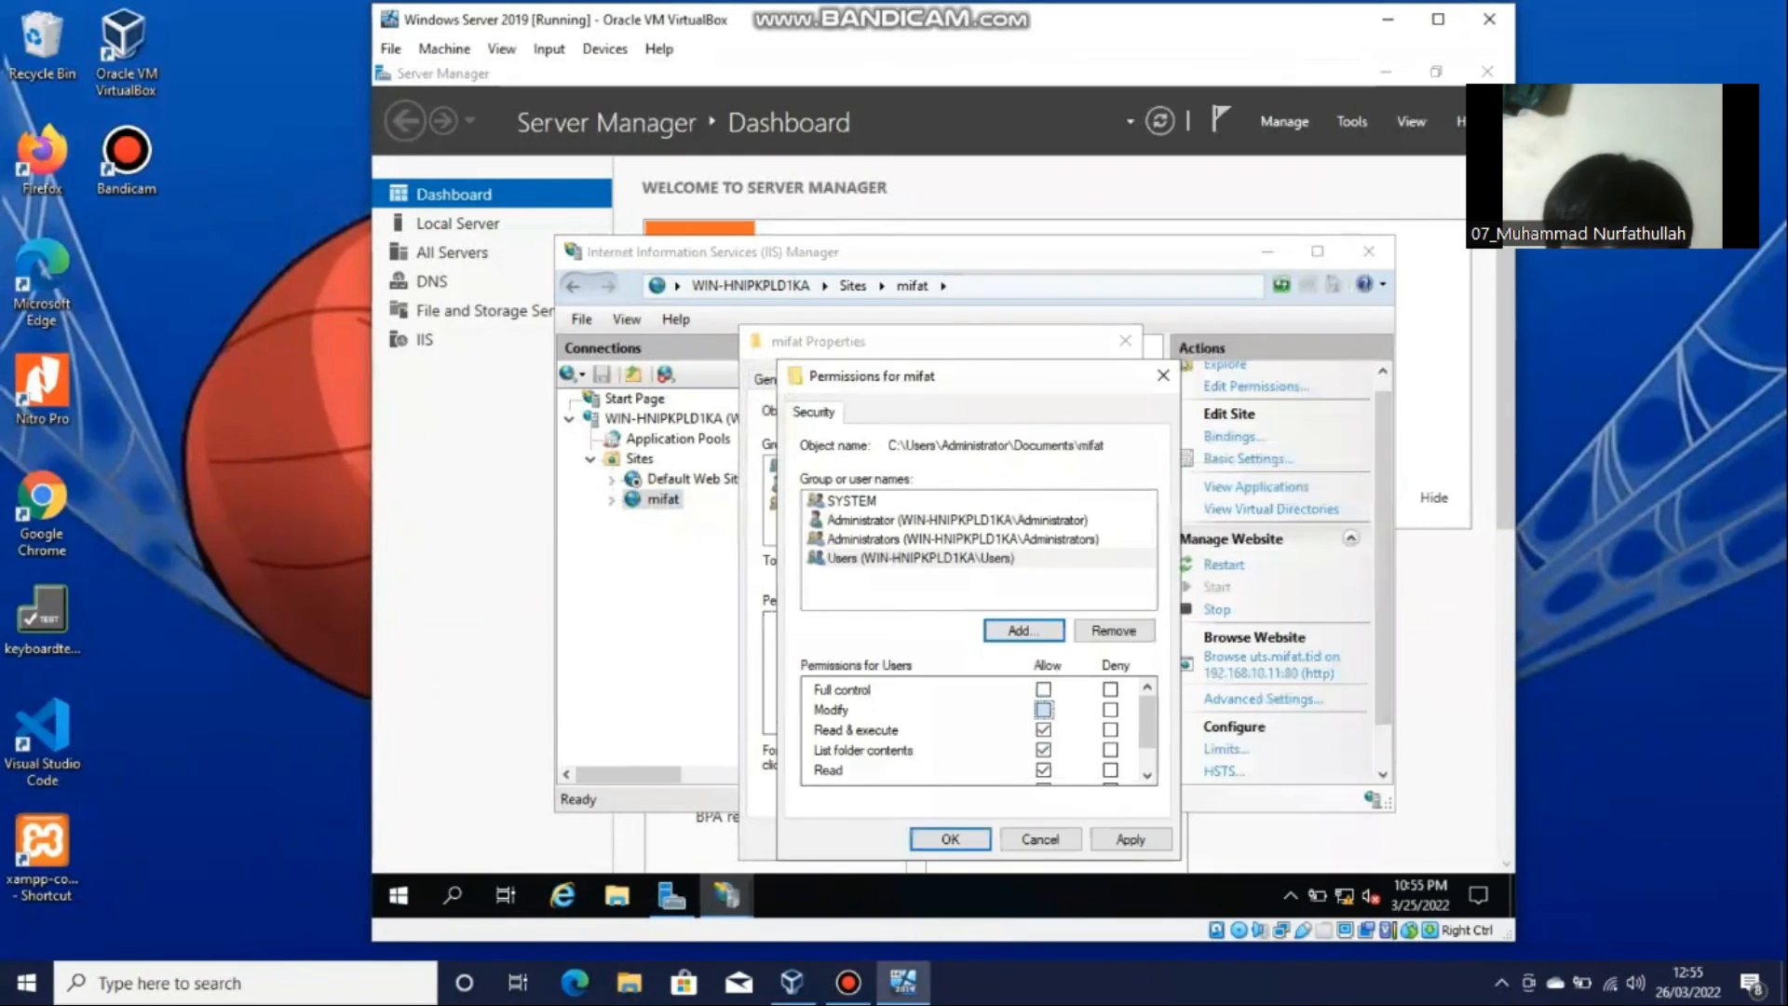
{"action": "key", "text": "Up"}
{"action": "key", "text": "space"}
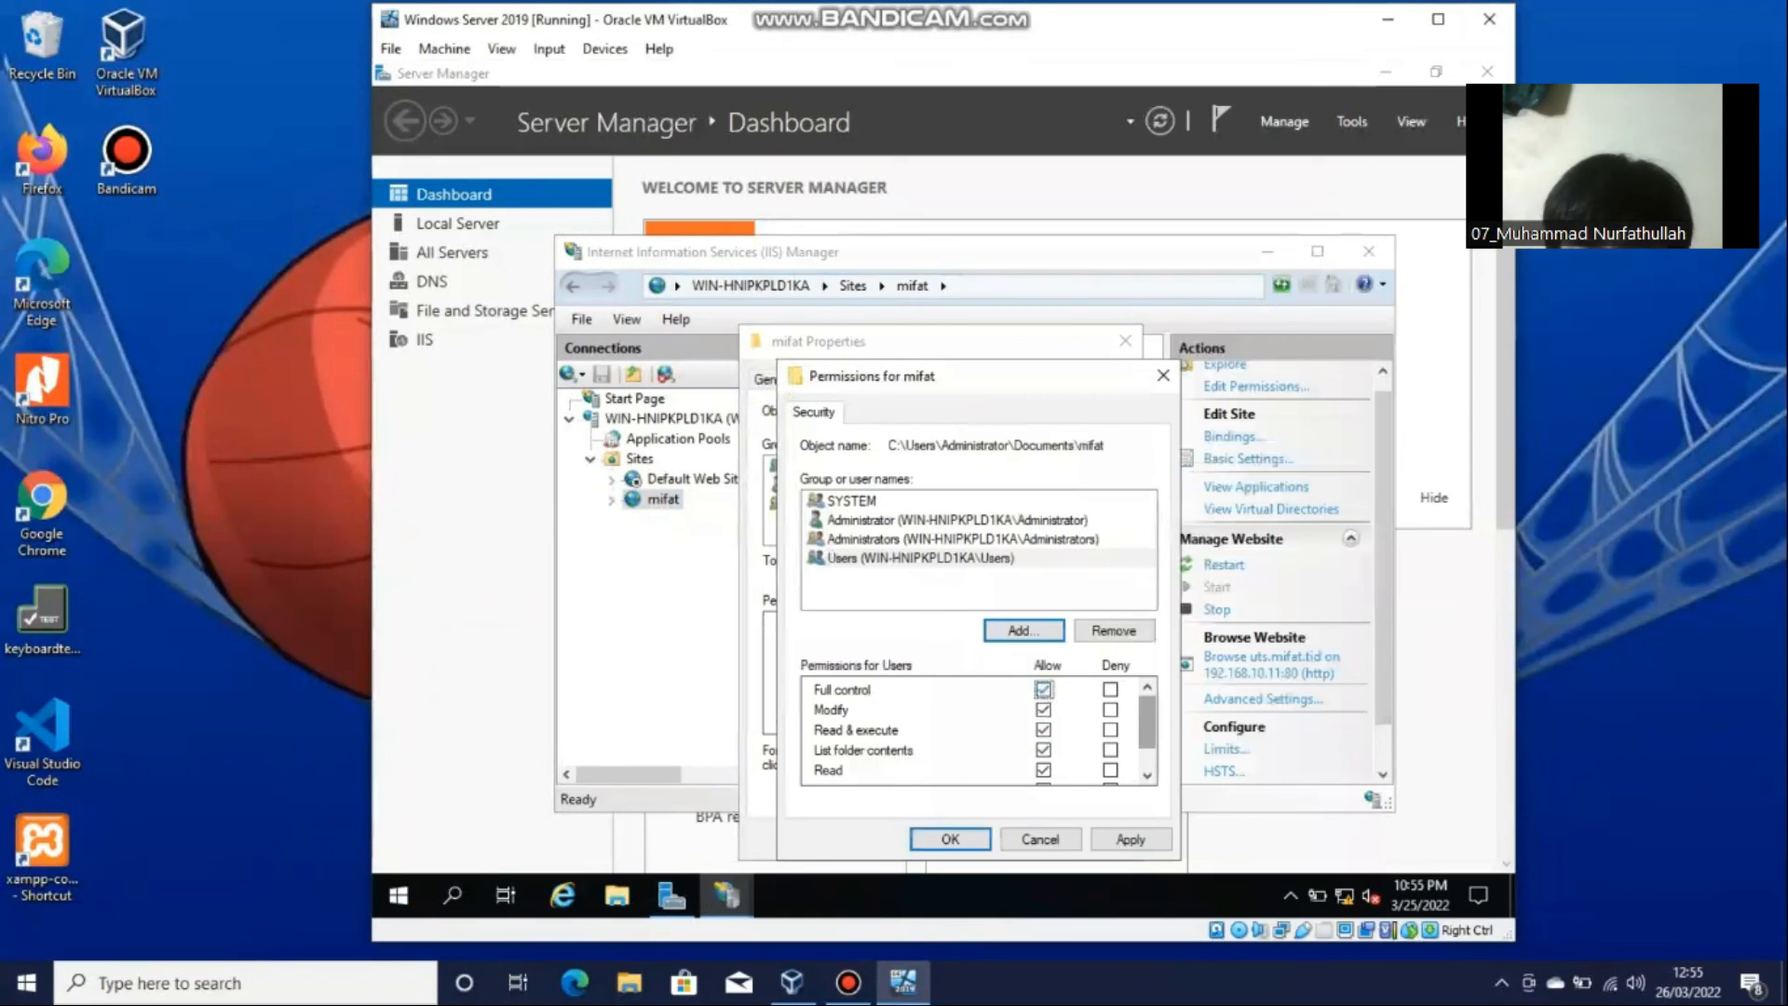
{"action": "mouse_move", "coordinate": [1147, 722]}
{"action": "left_mouse_down"}
{"action": "mouse_move", "coordinate": [1147, 743]}
{"action": "mouse_move", "coordinate": [1148, 721]}
{"action": "left_mouse_up"}
{"action": "left_click", "coordinate": [1130, 839]}
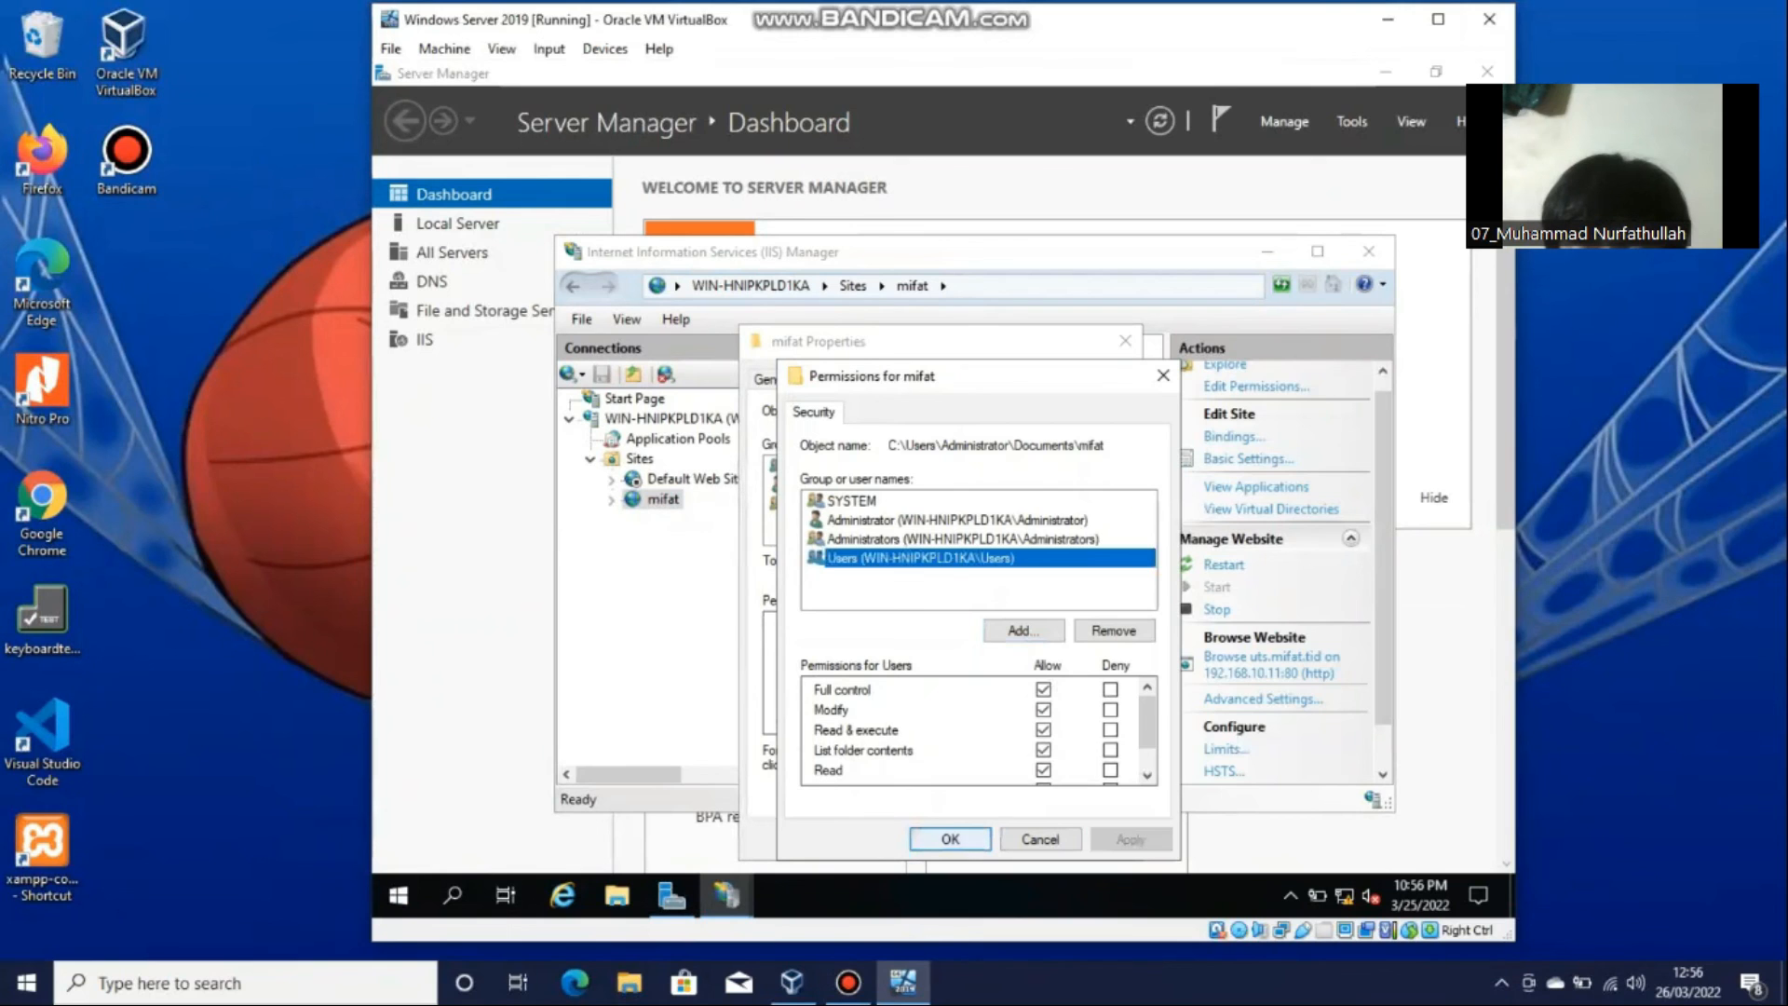
{"action": "key", "text": "Return"}
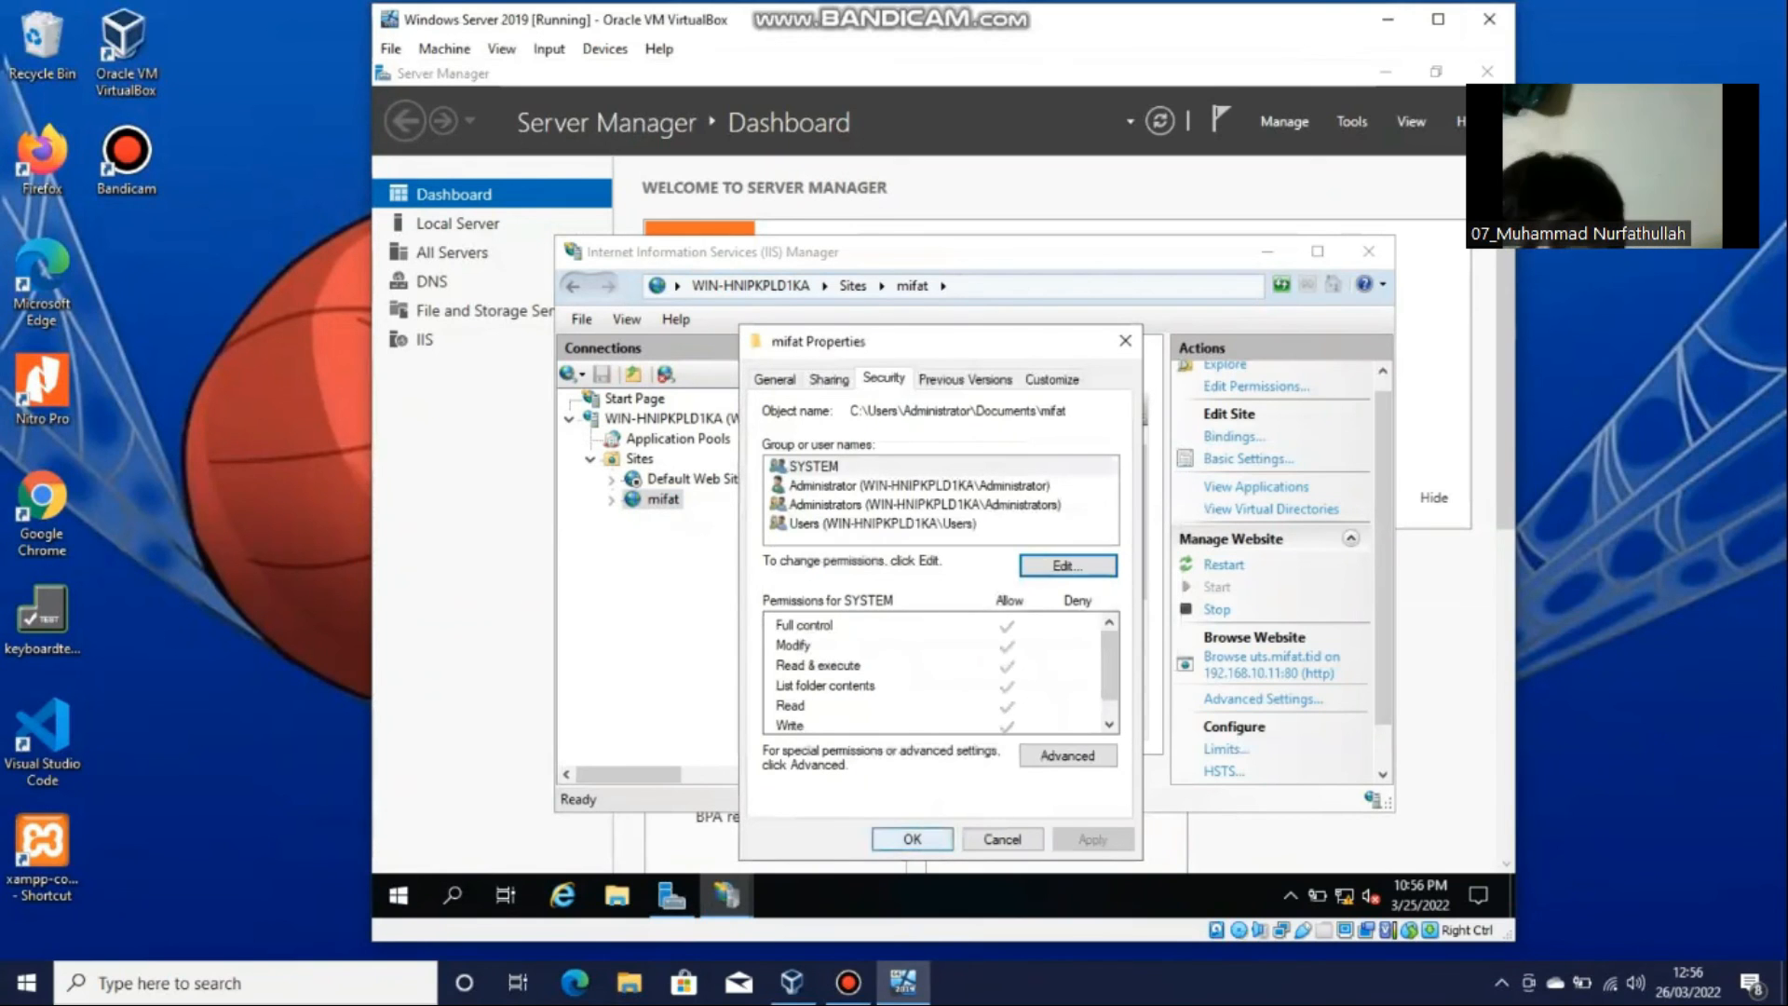
{"action": "left_click", "coordinate": [912, 839]}
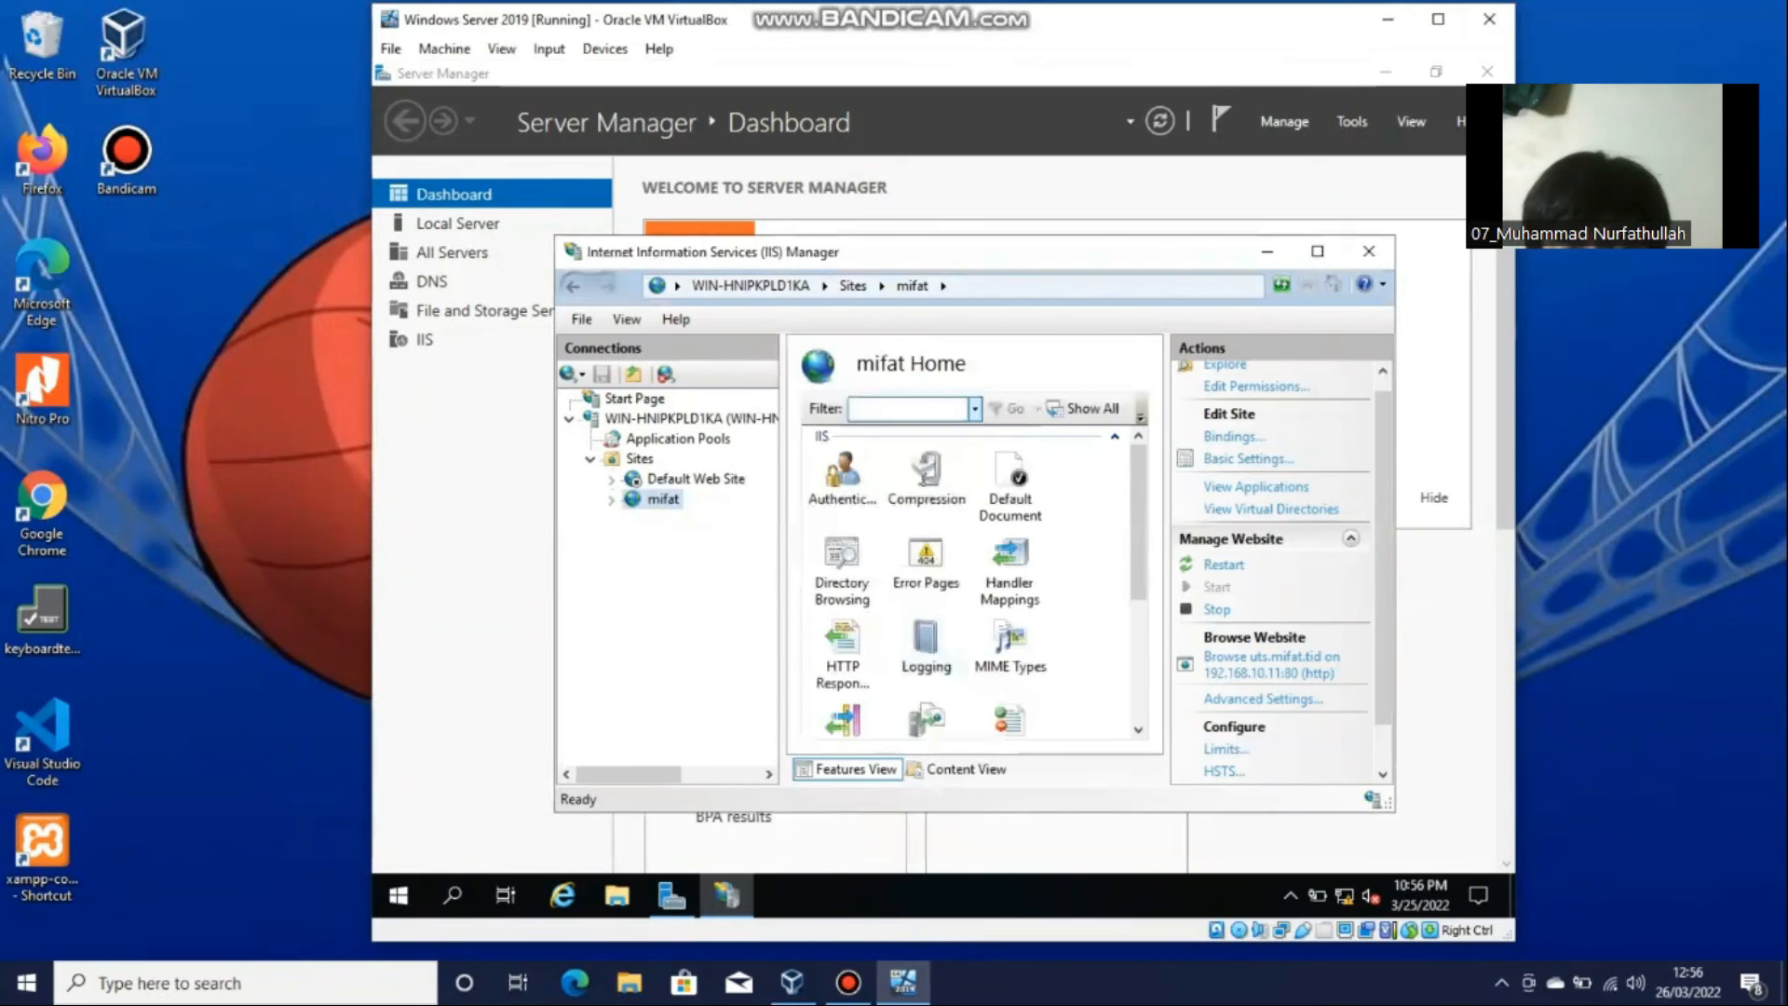
Explore the mifat site to open its physical folder in the virtual machine.
{"action": "right_click", "coordinate": [680, 487]}
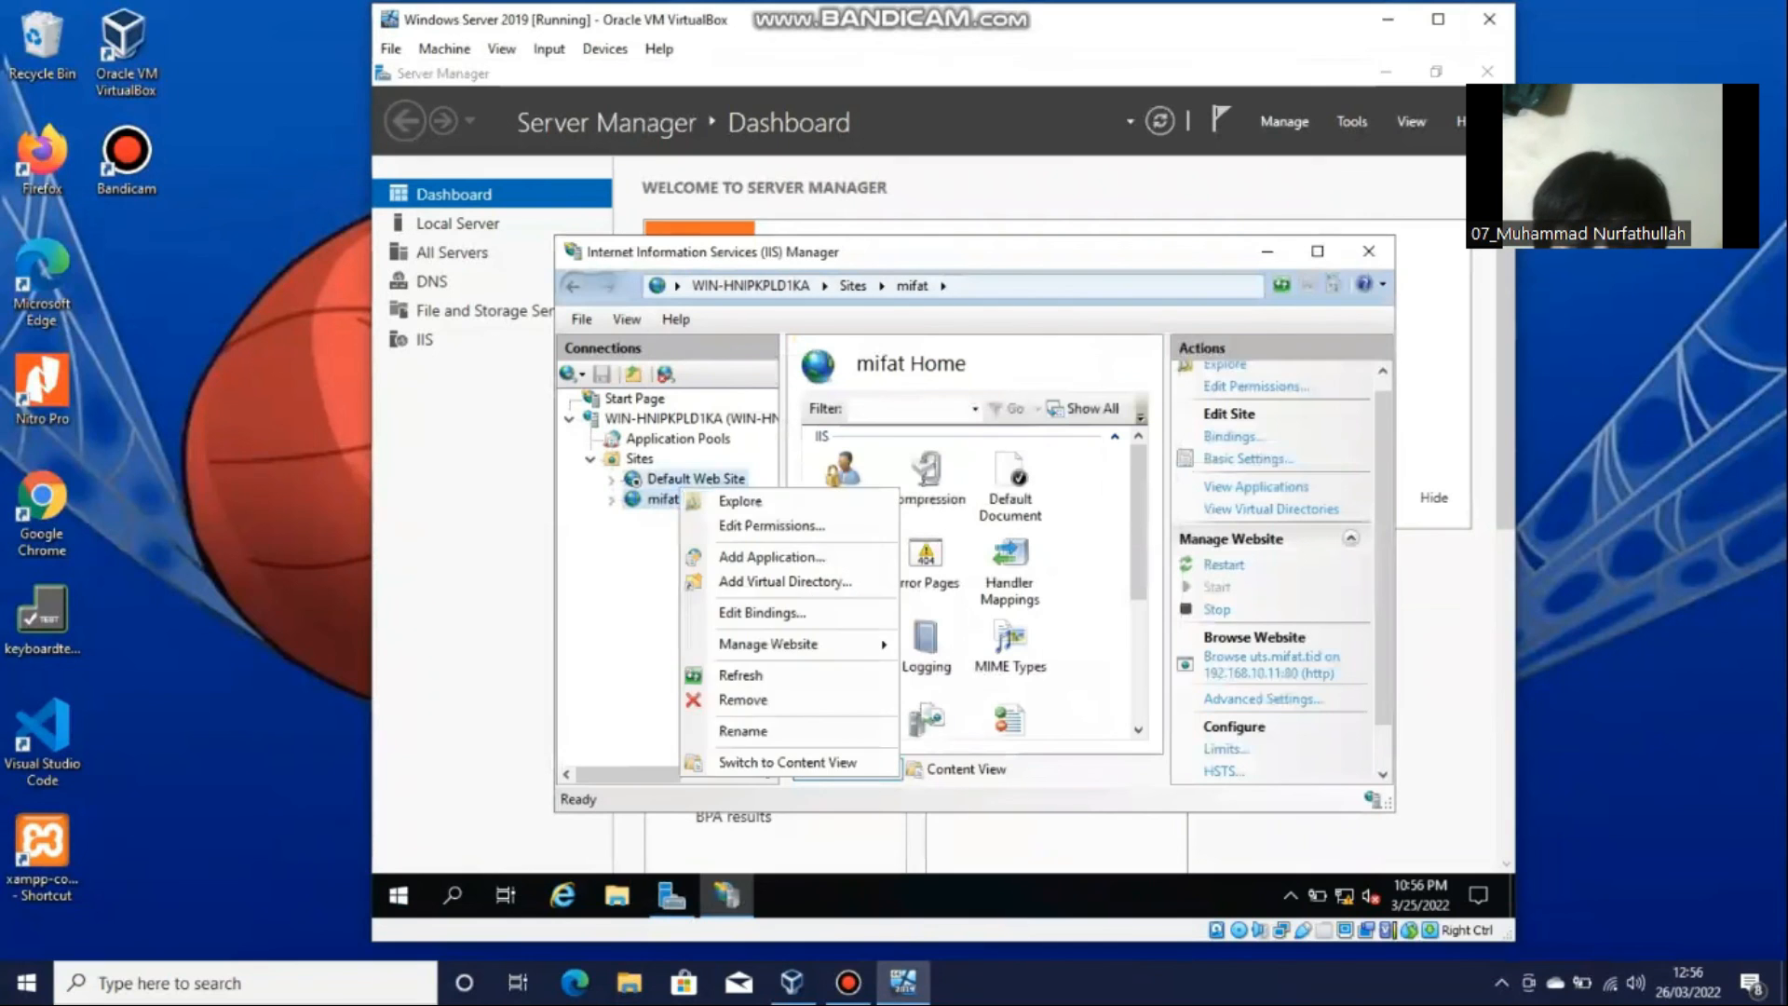
{"action": "left_click", "coordinate": [718, 501]}
{"action": "right_click", "coordinate": [659, 500]}
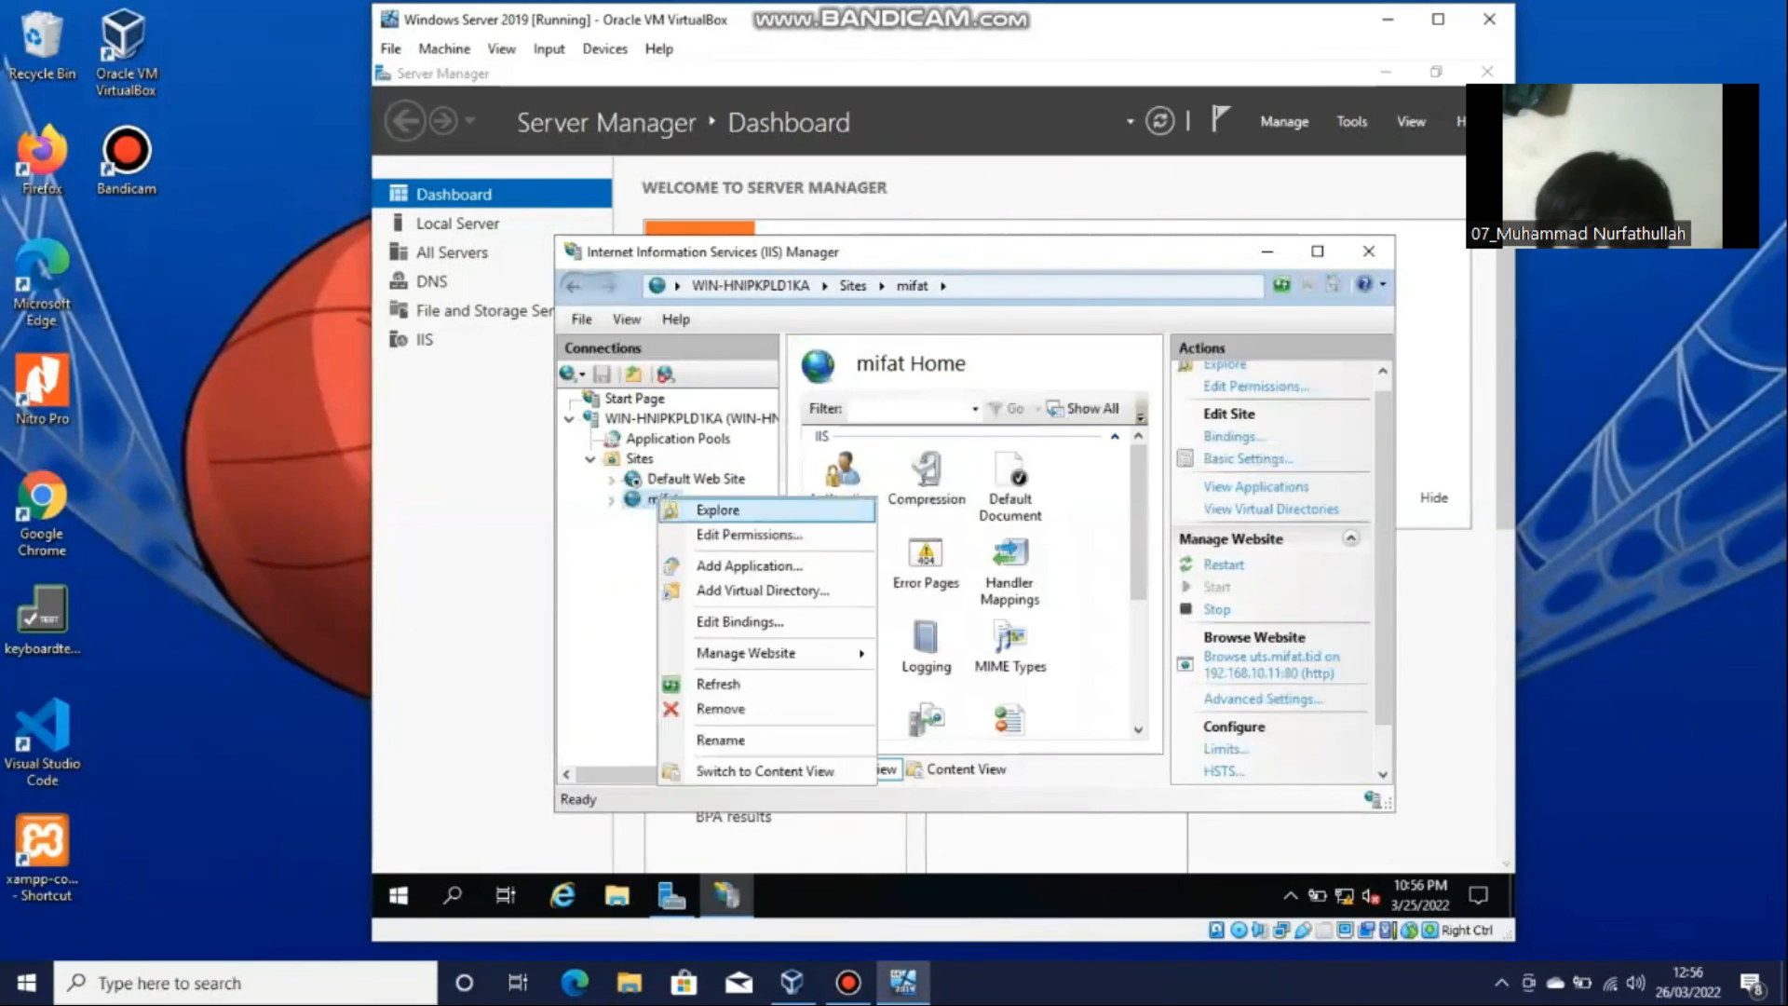
{"action": "left_click", "coordinate": [717, 510]}
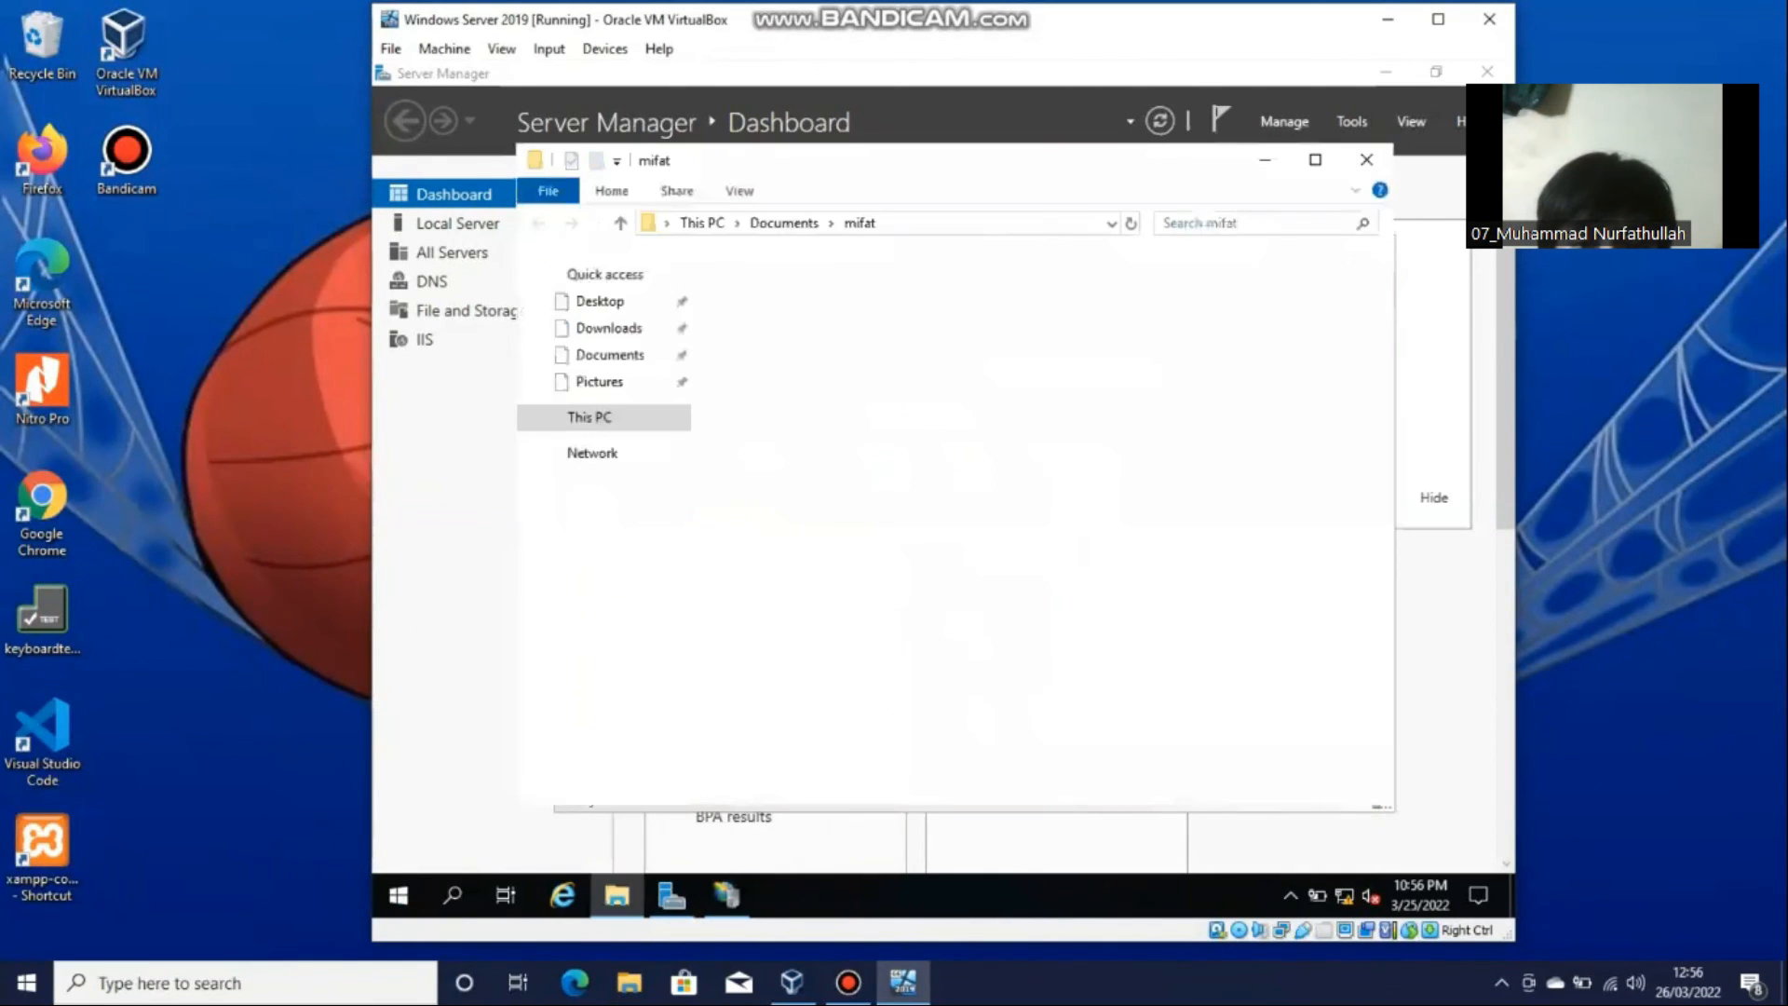
Open the UTSPraktikumSO folder from the host's Downloads and place its window beside the virtual machine's mifat folder.
{"action": "mouse_move", "coordinate": [617, 895]}
{"action": "left_click", "coordinate": [629, 982]}
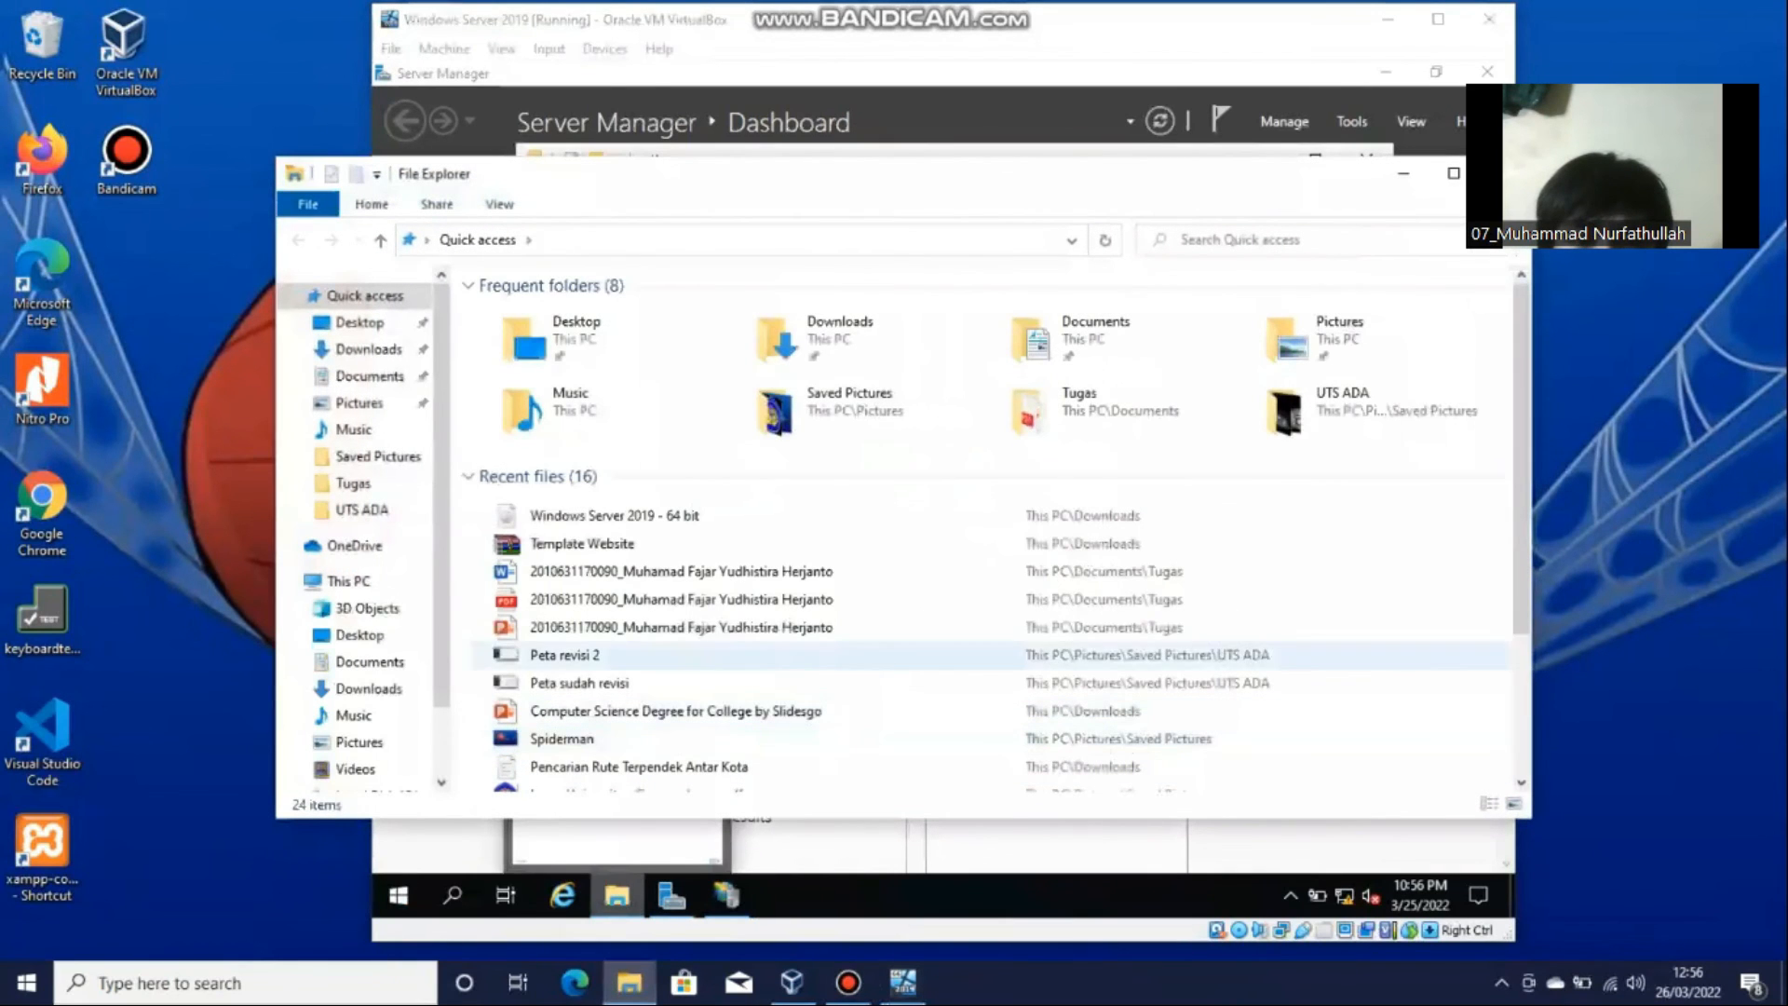
{"action": "left_click", "coordinate": [369, 348]}
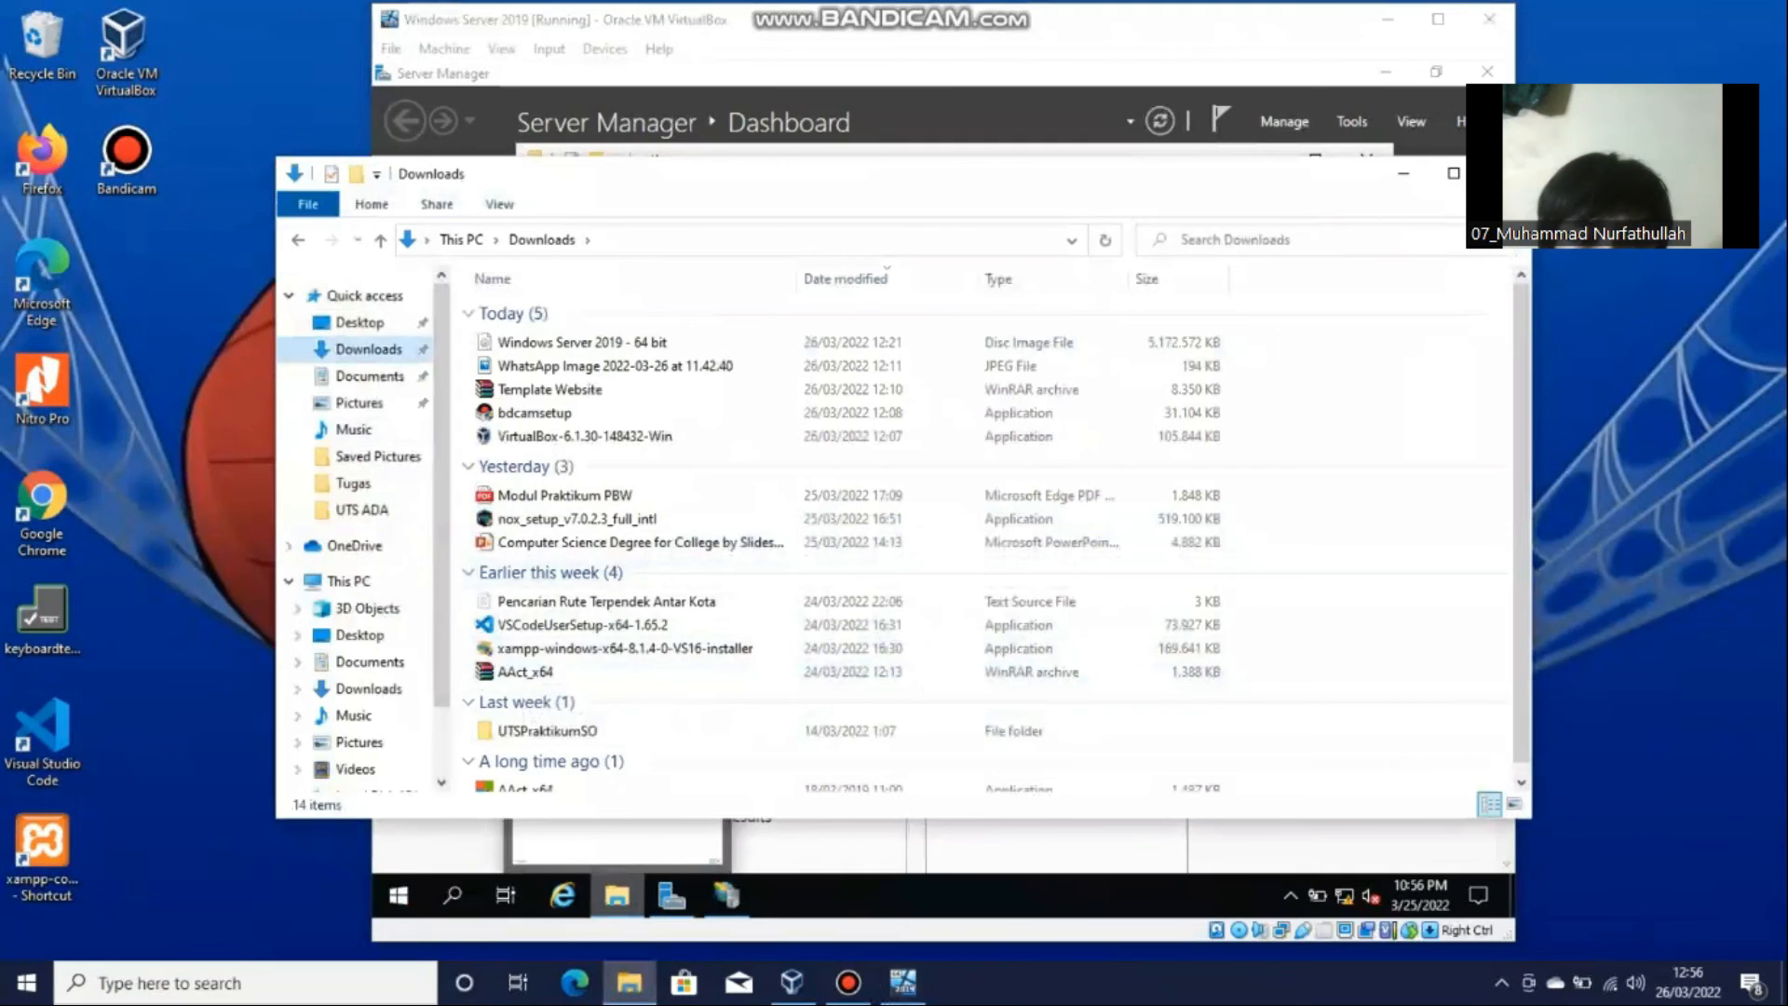
{"action": "double_click", "coordinate": [547, 730]}
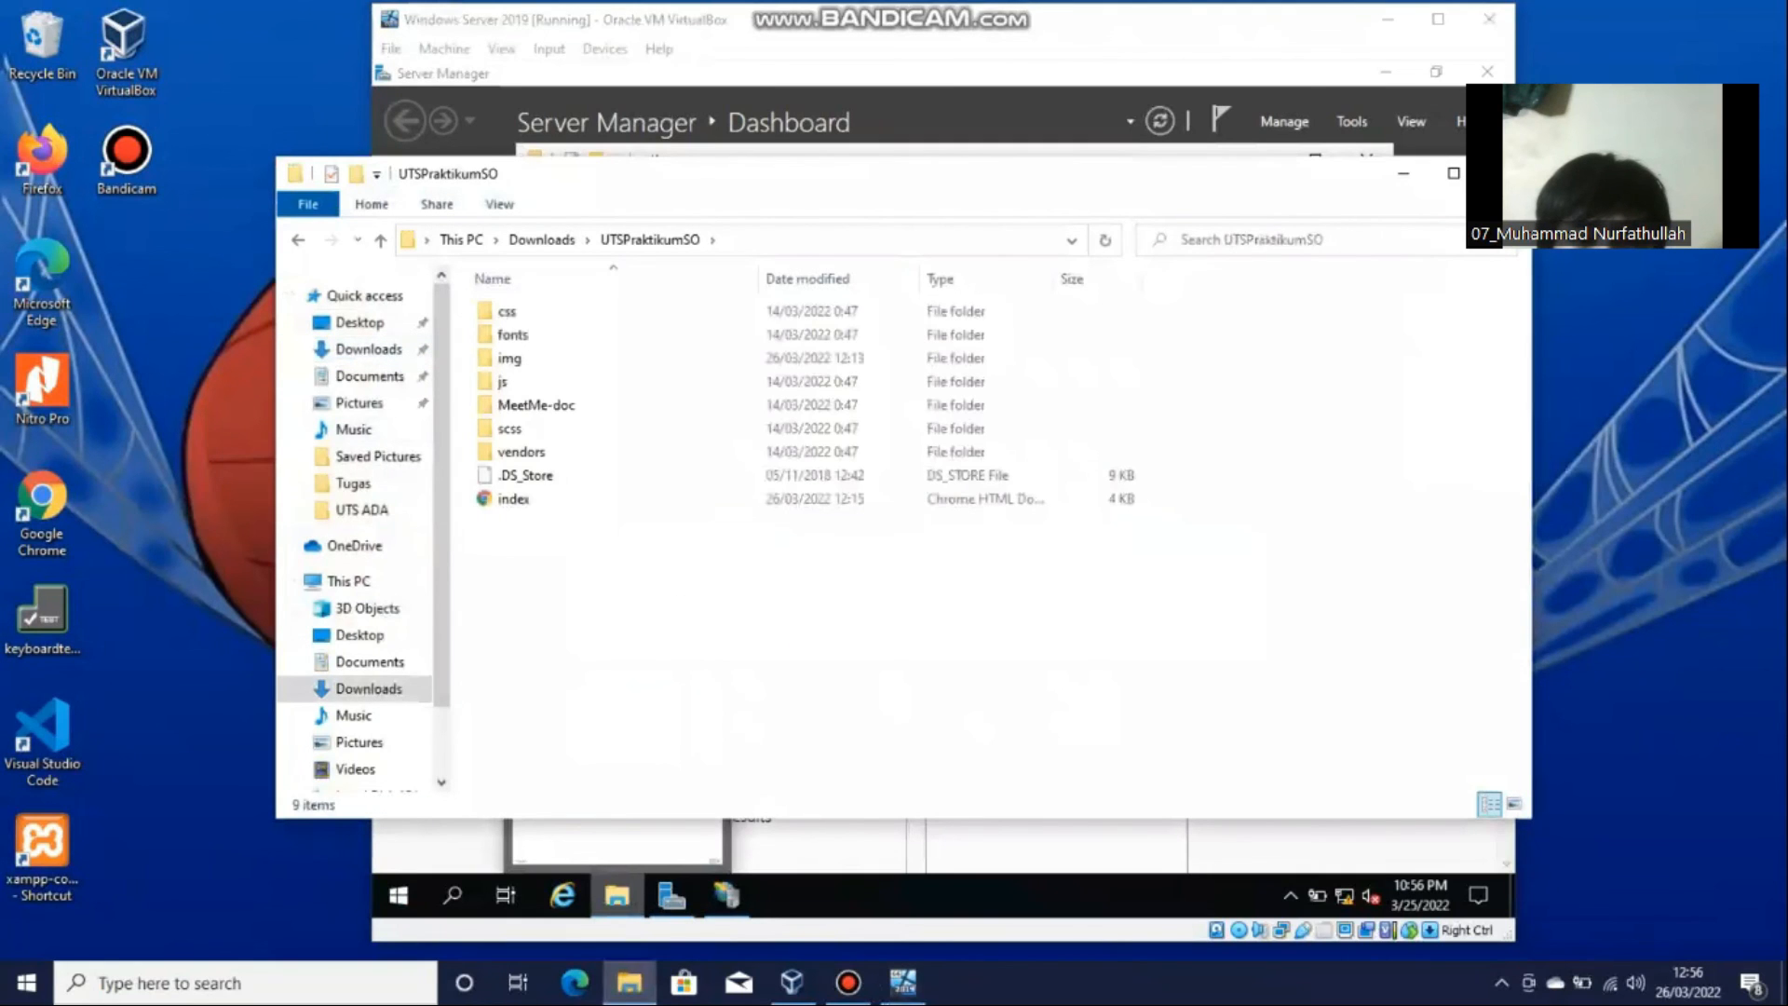
{"action": "left_click_drag", "start_coordinate": [810, 182], "coordinate": [1451, 196]}
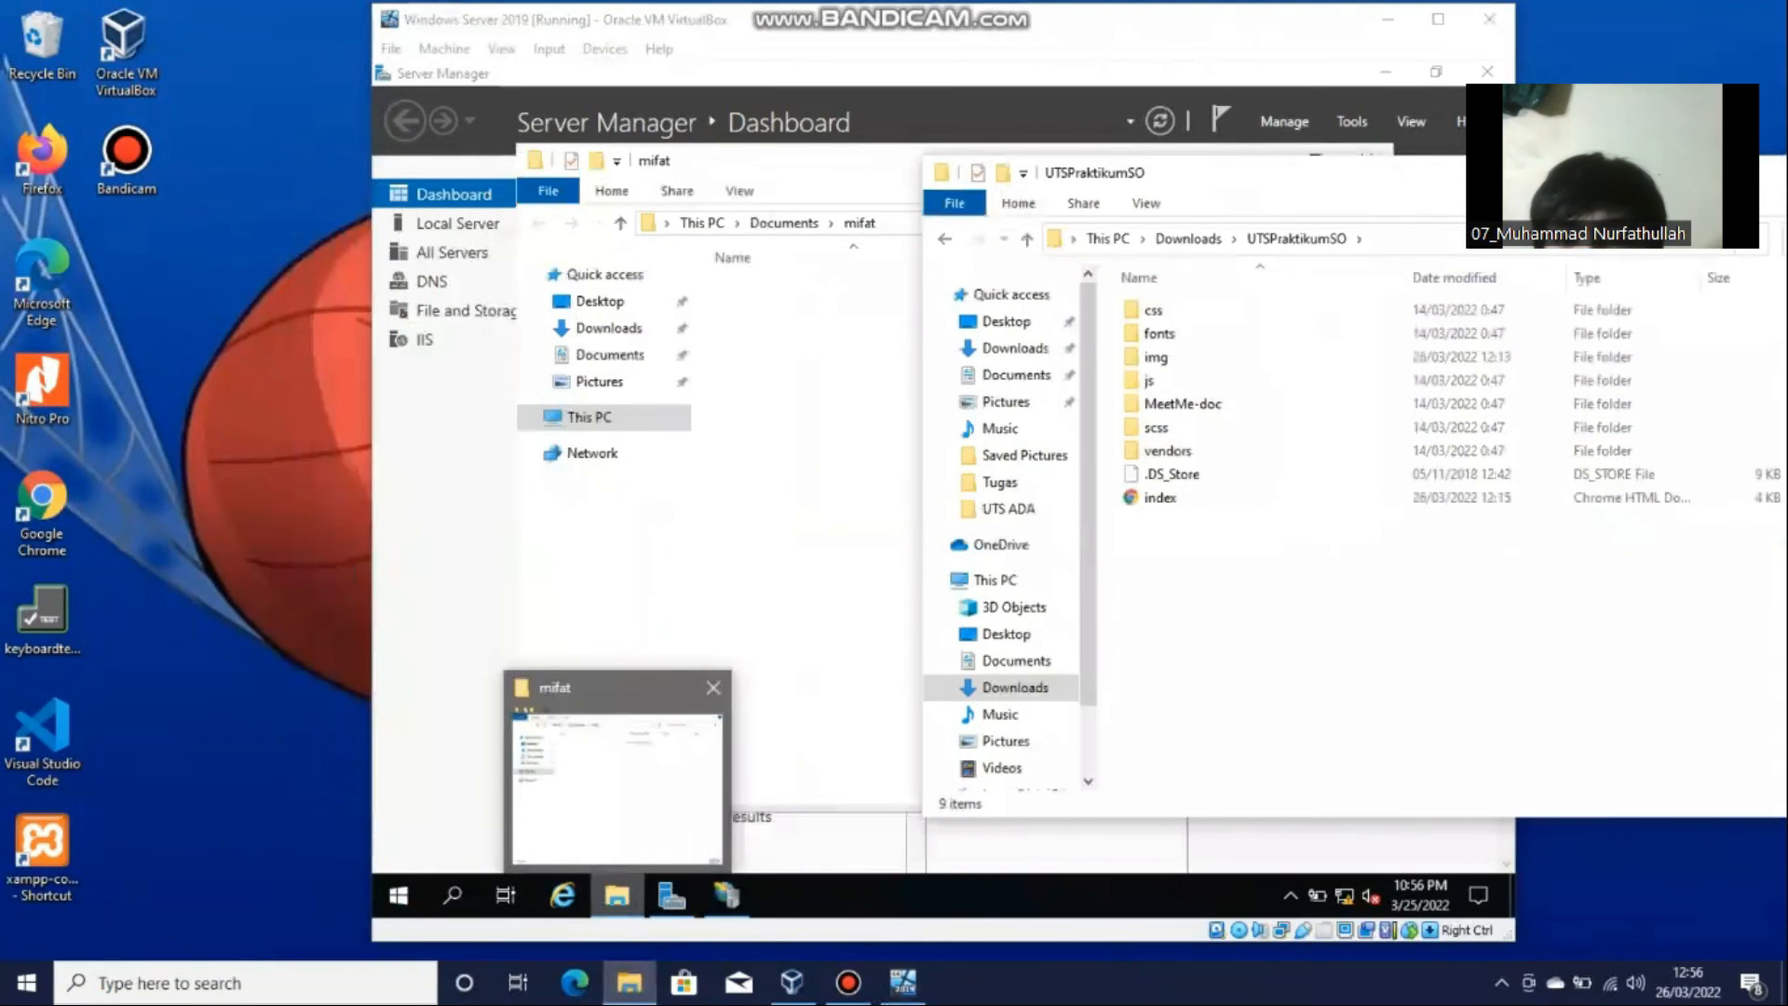
Copy all contents of the host's UTSPraktikumSO folder into the server's mifat folder and close that folder window.
{"action": "left_click_drag", "start_coordinate": [1258, 515], "coordinate": [1302, 291]}
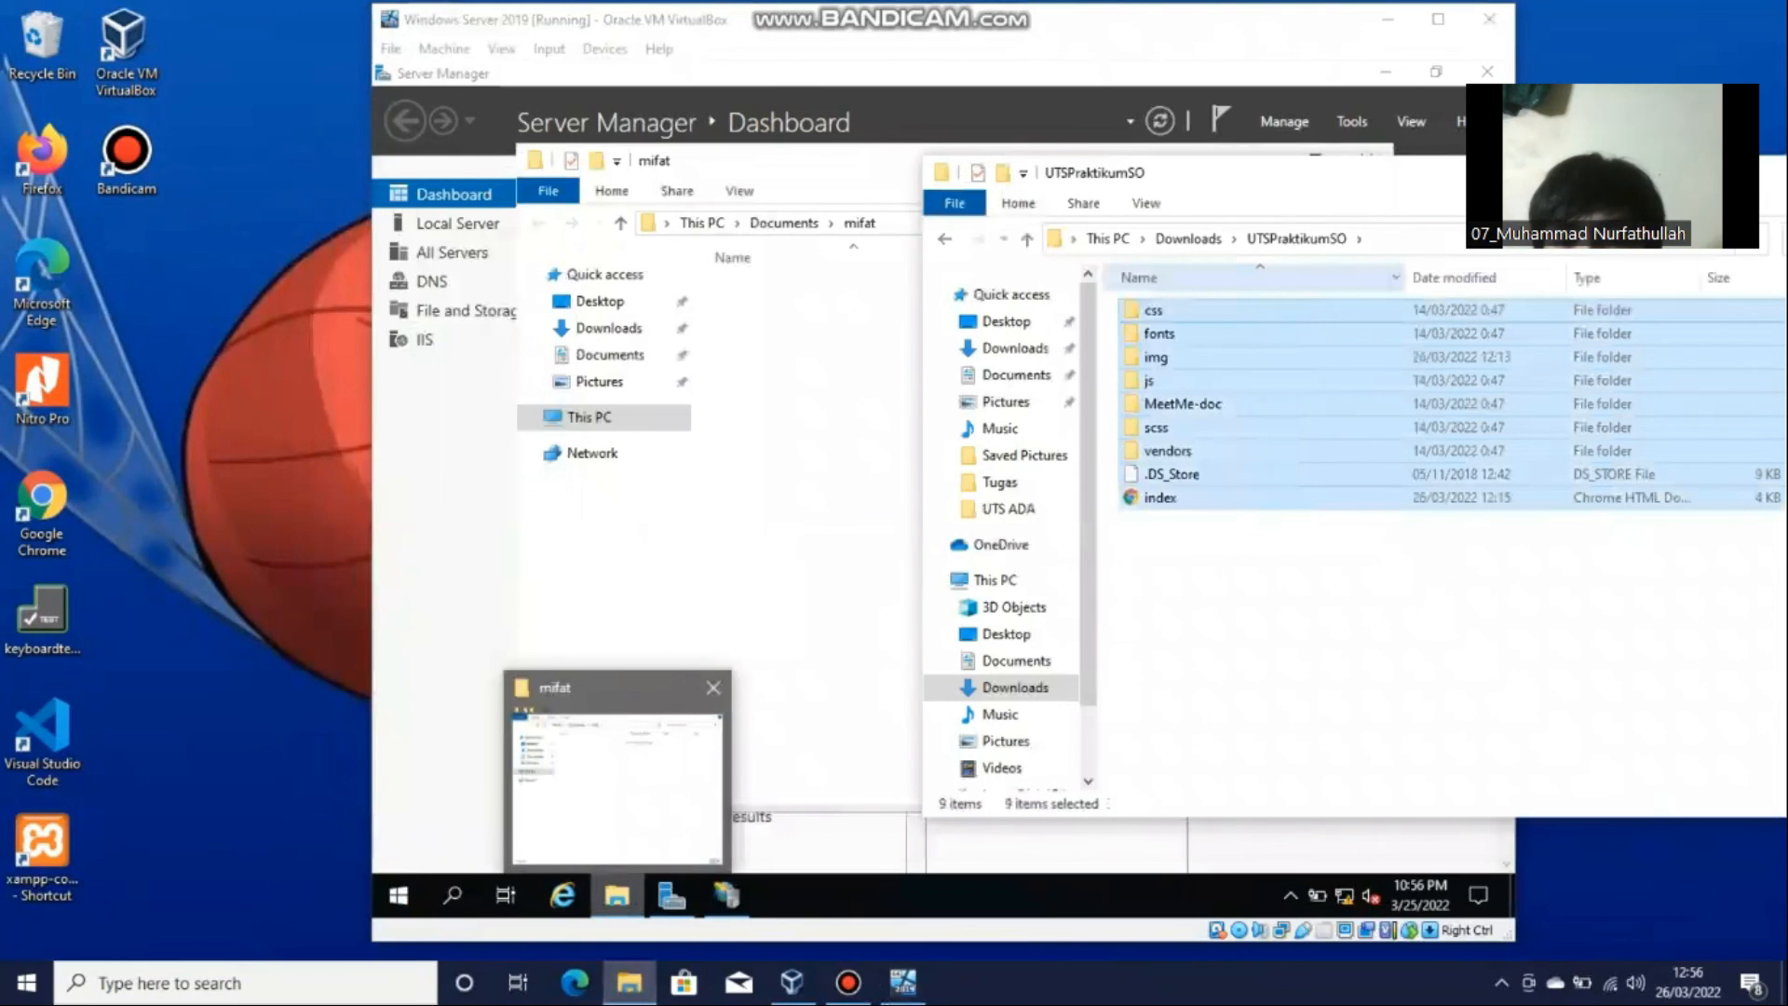
{"action": "left_click_drag", "start_coordinate": [1155, 317], "coordinate": [861, 332]}
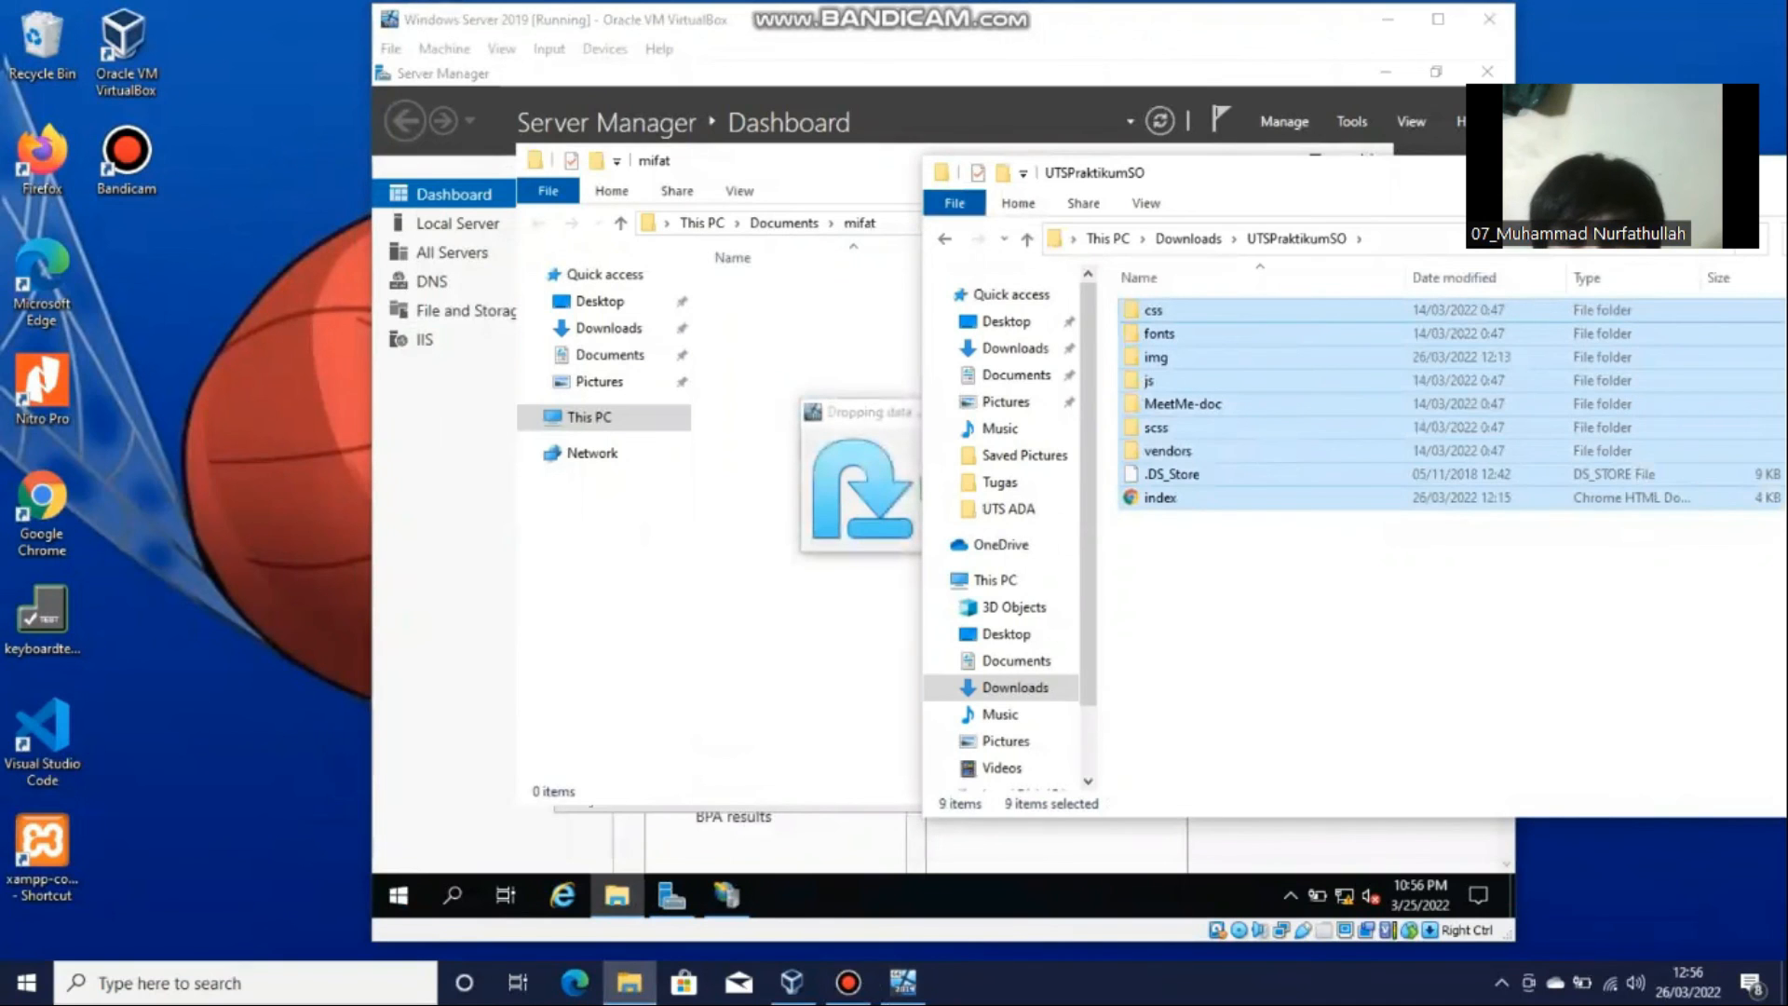
{"action": "mouse_move", "coordinate": [630, 982]}
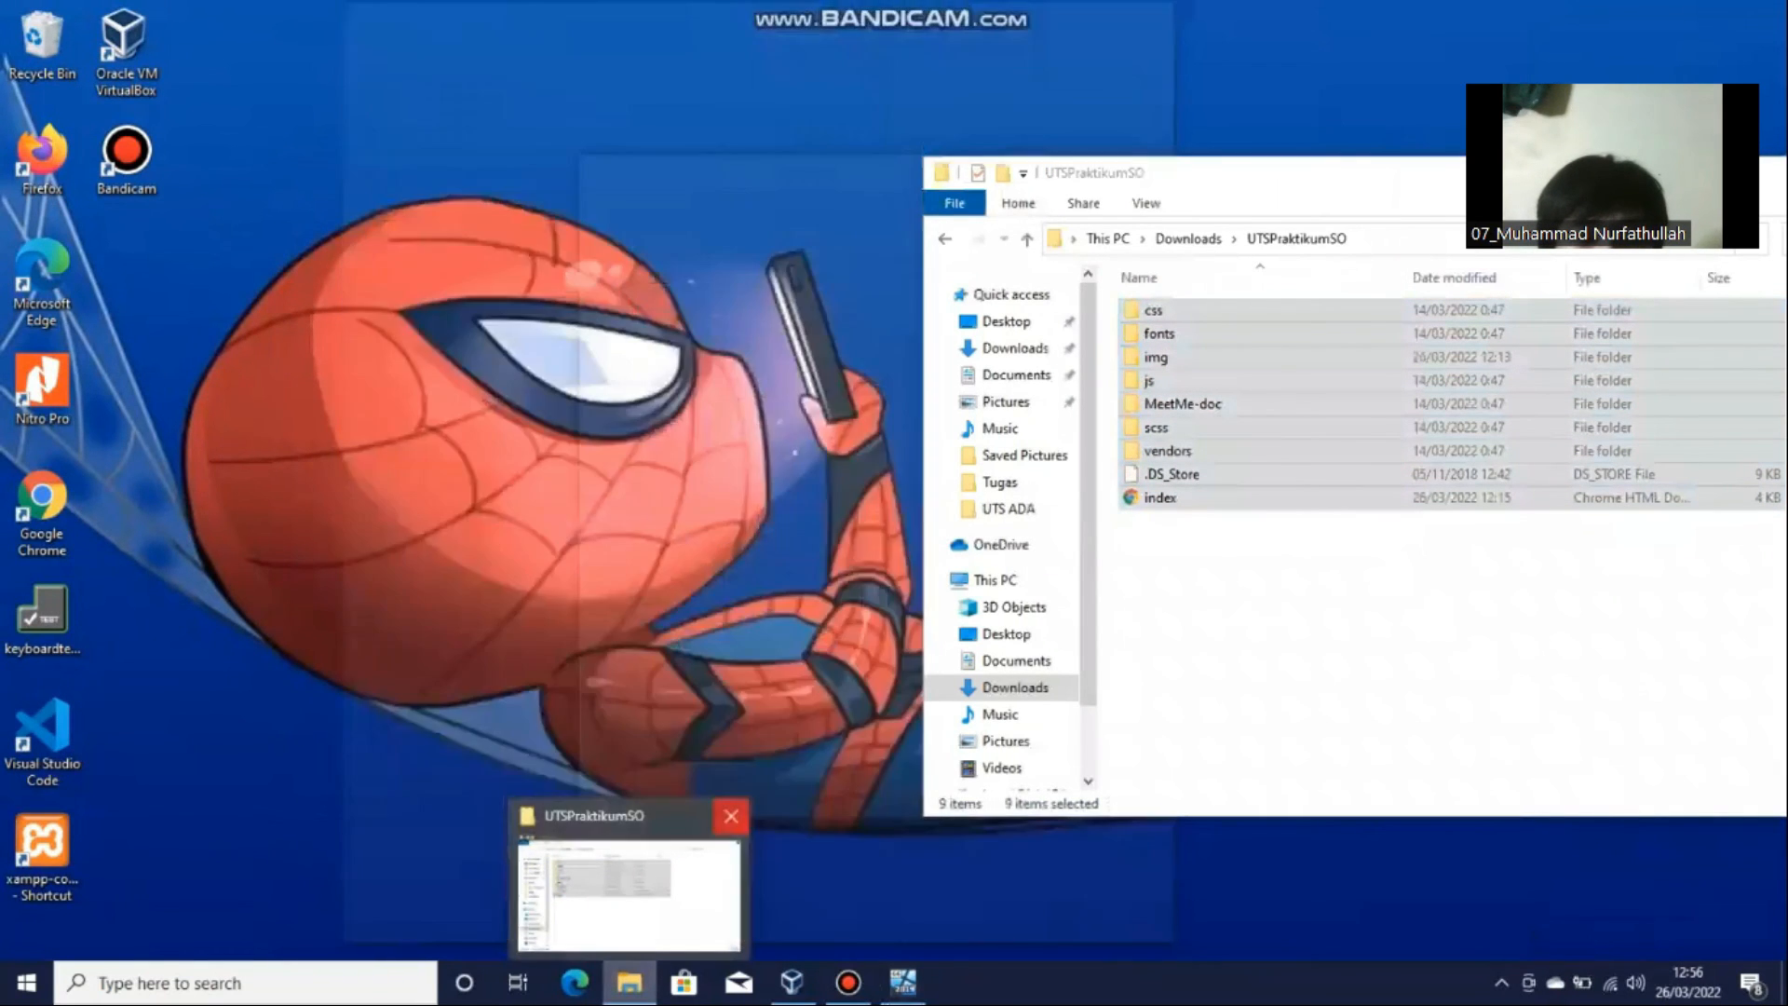
{"action": "left_click", "coordinate": [628, 894]}
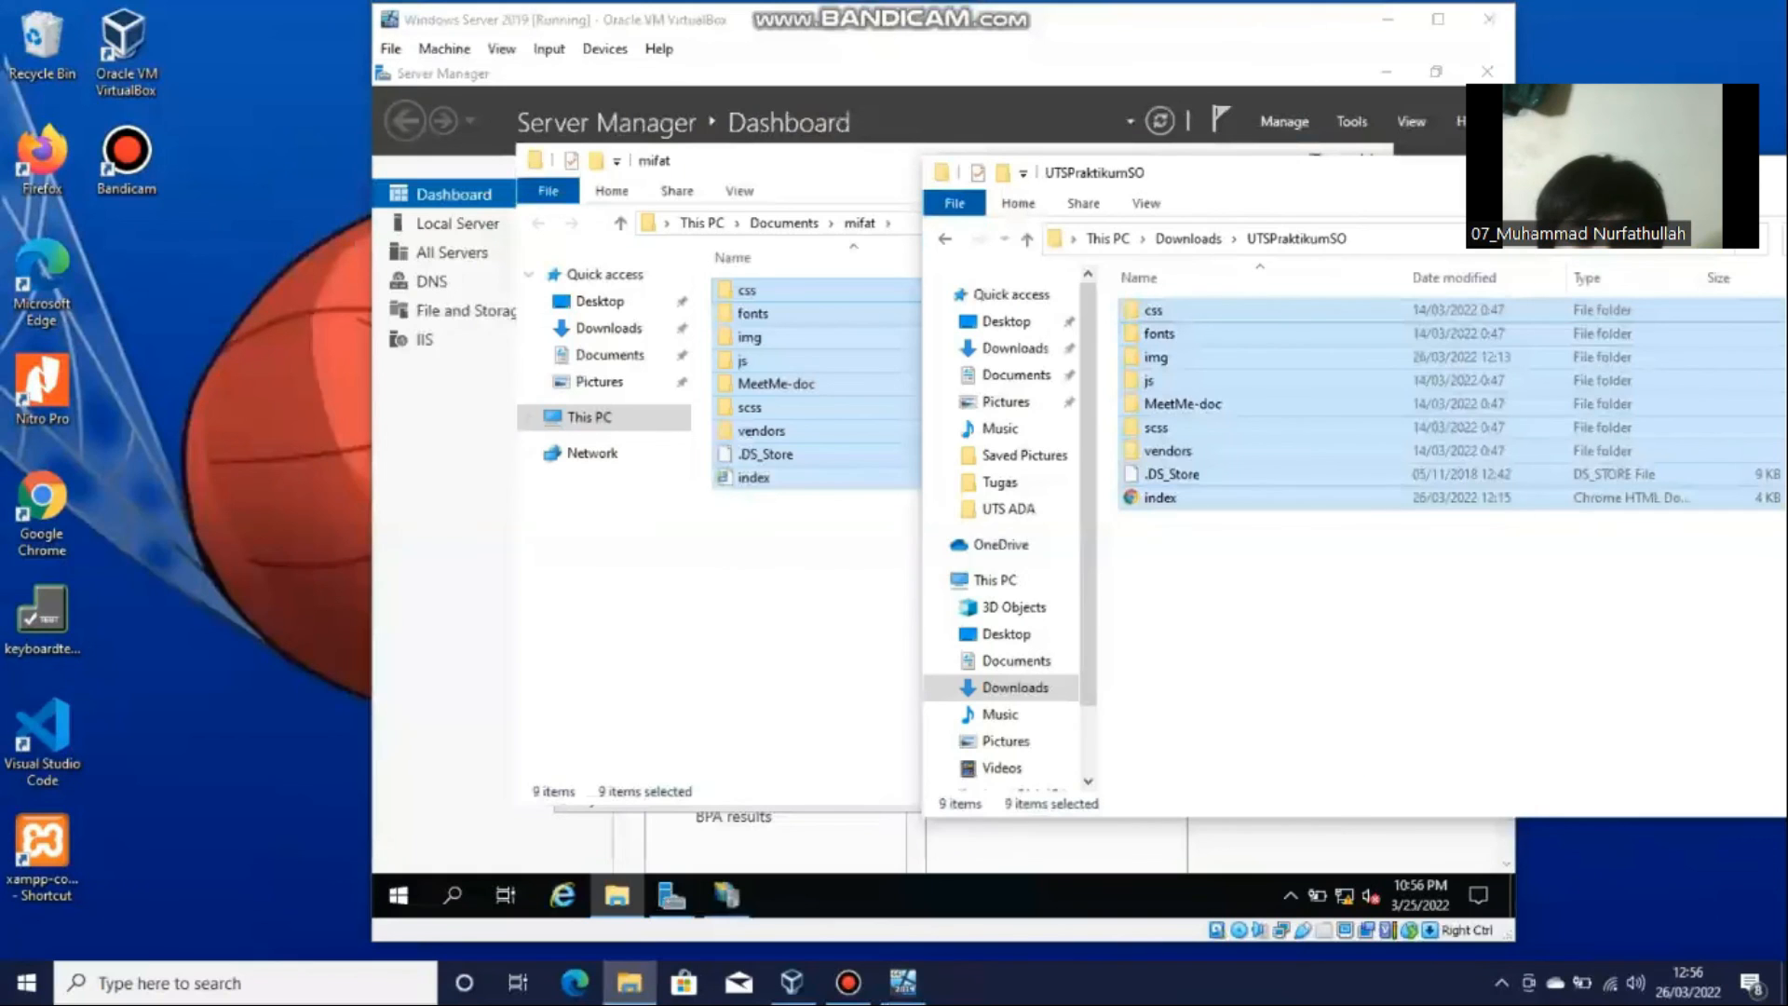
{"action": "left_click", "coordinate": [622, 587]}
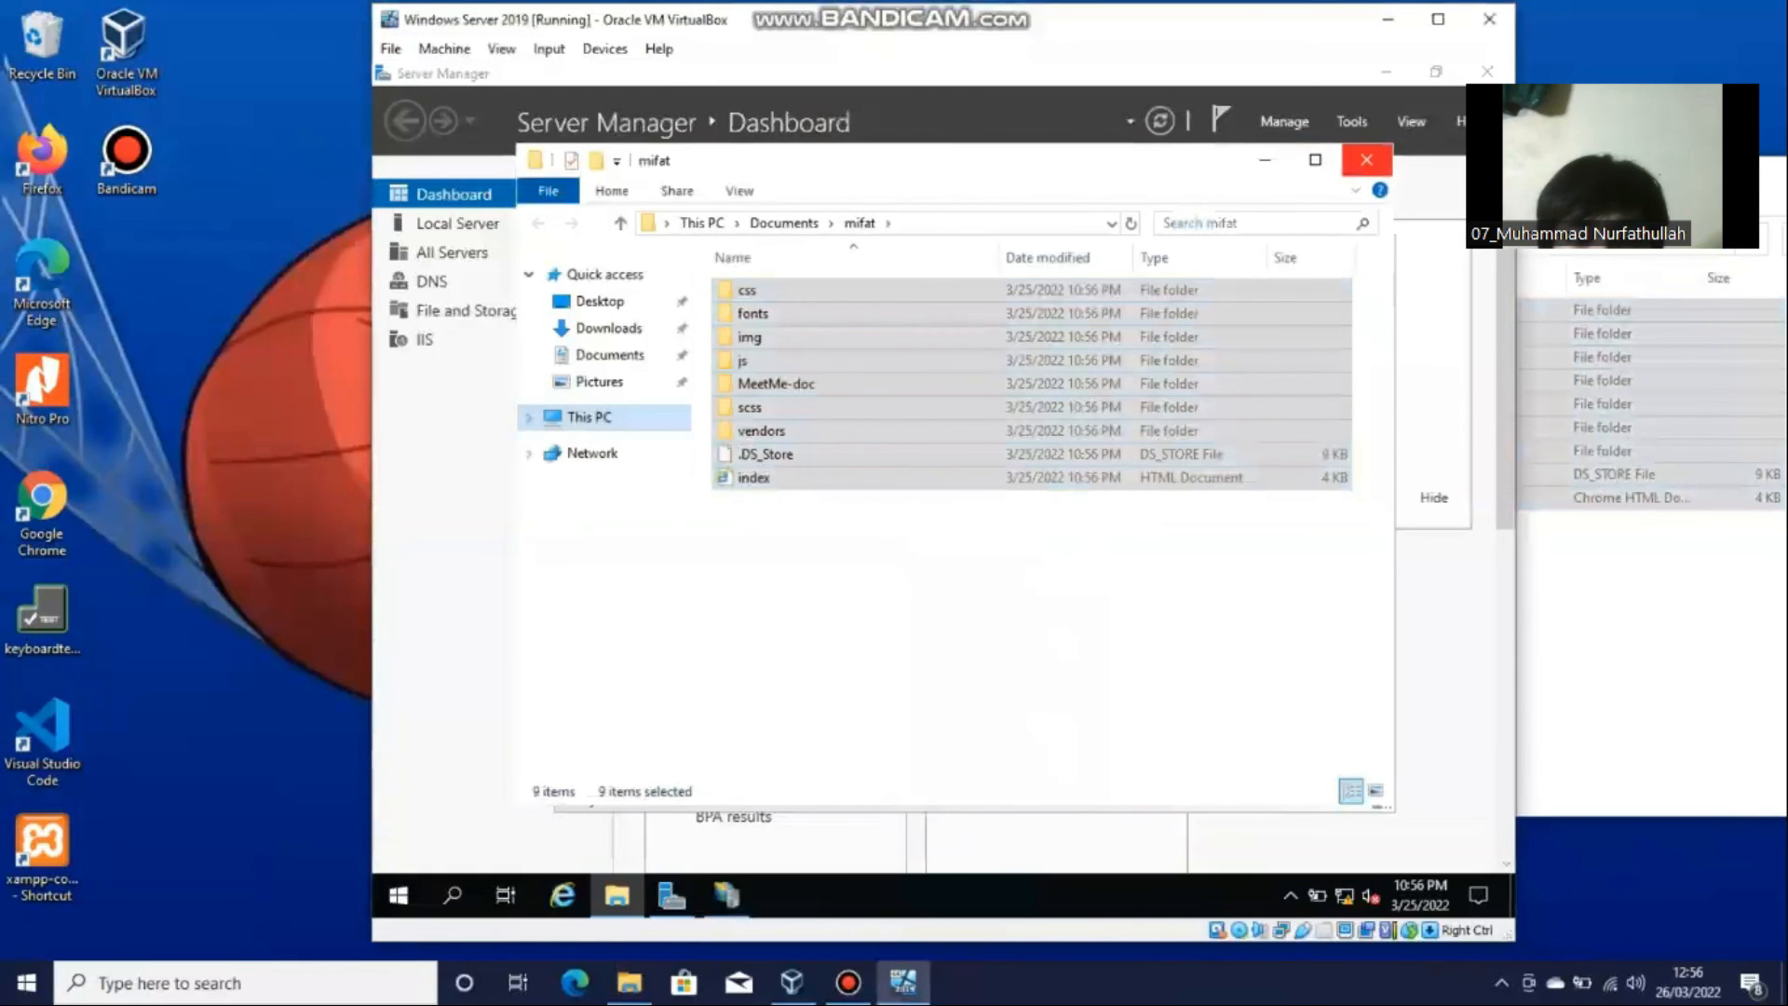
{"action": "left_click", "coordinate": [1366, 160]}
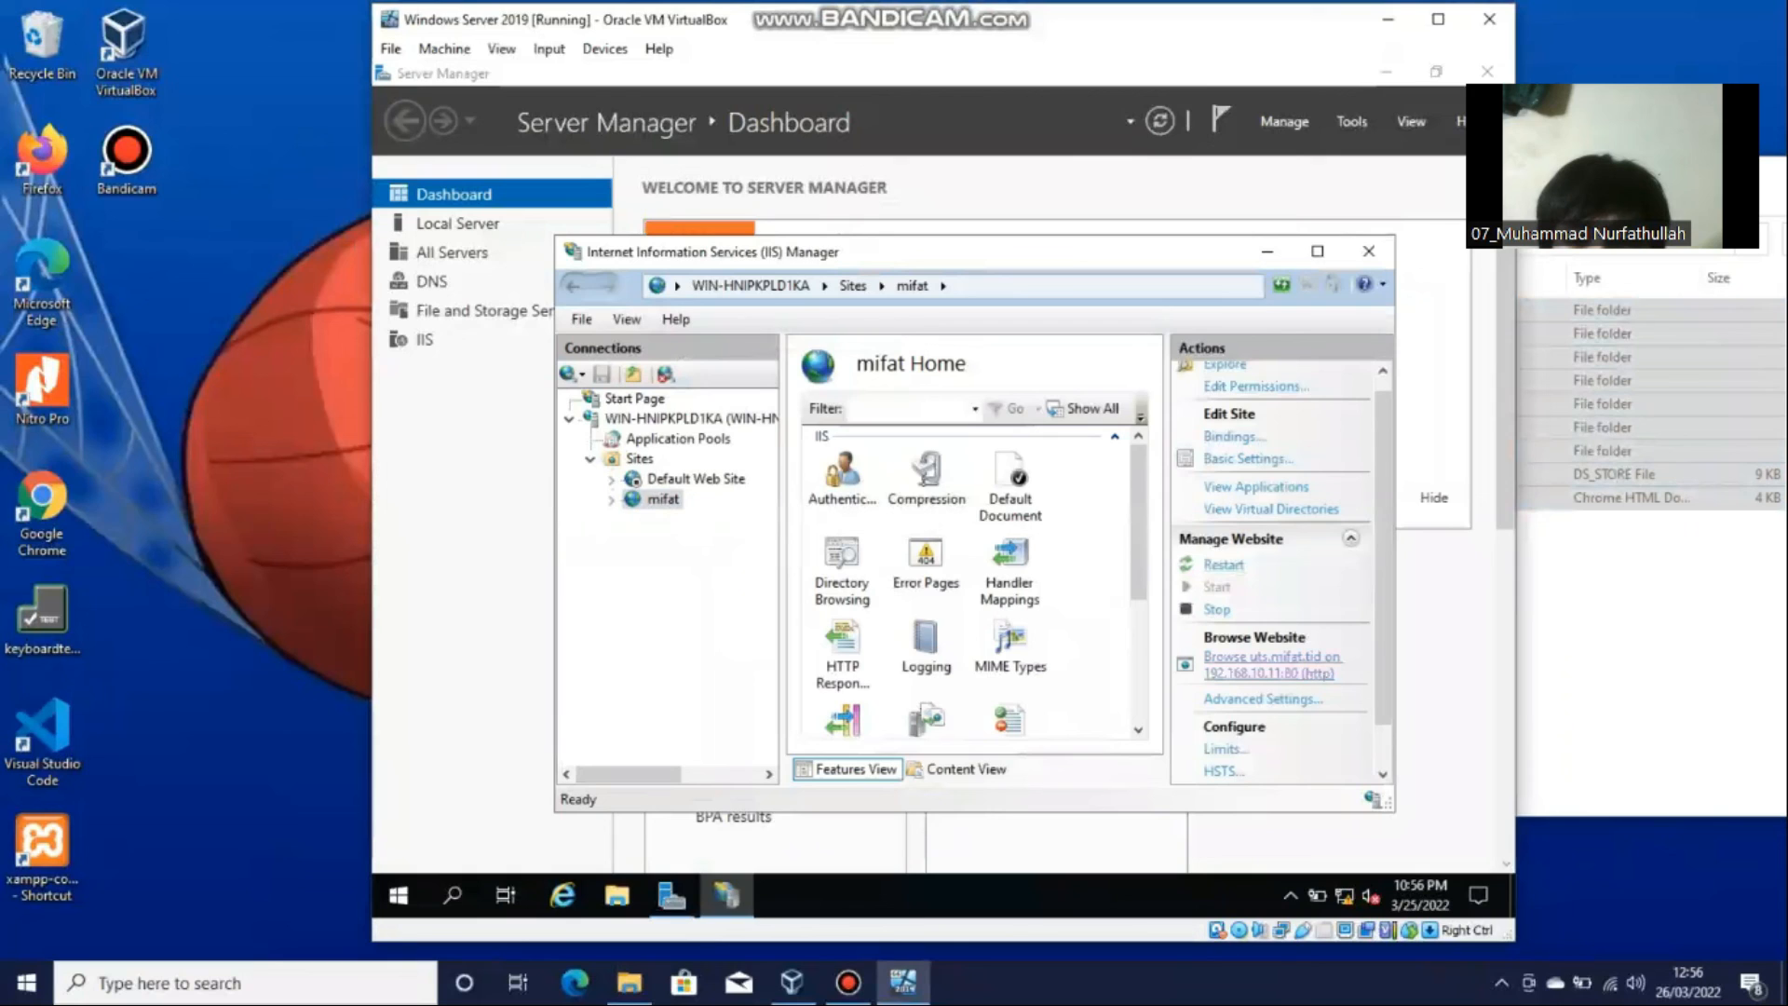
Browse the site uts.mifat.tid from IIS Manager, accepting Internet Explorer's recommended settings and closing the extra Microsoft tab.
{"action": "left_click", "coordinate": [1271, 664]}
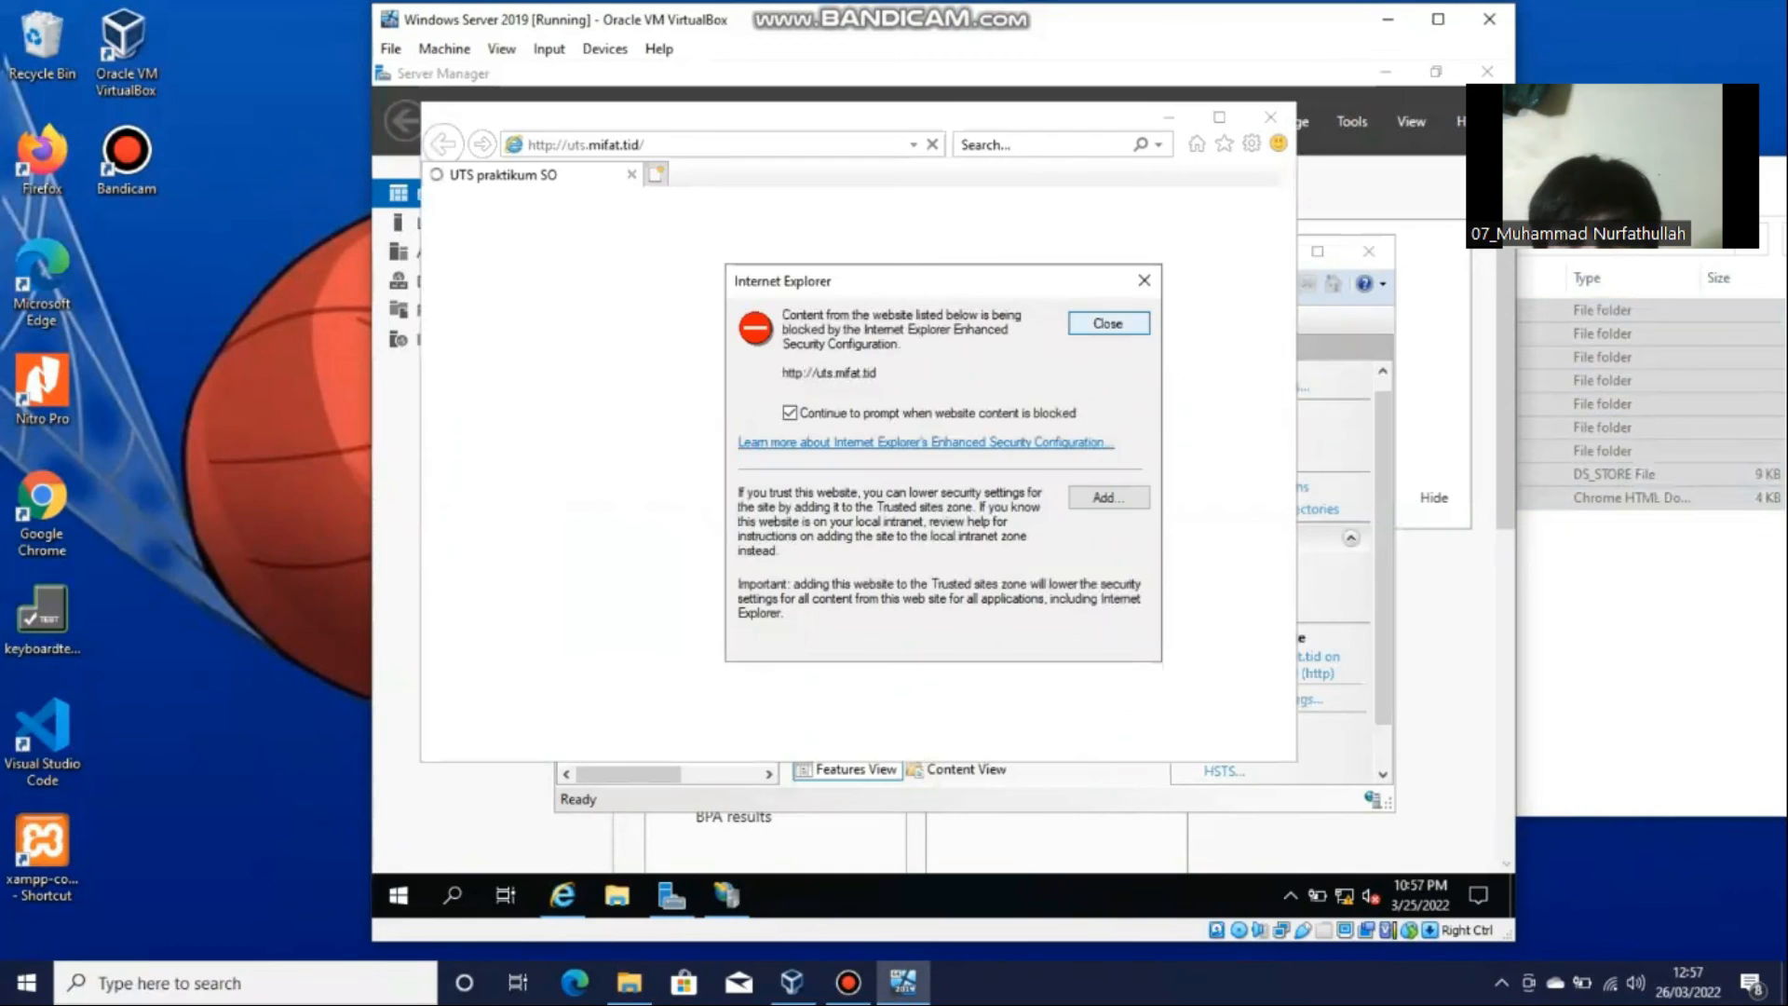
{"action": "left_click", "coordinate": [1108, 323]}
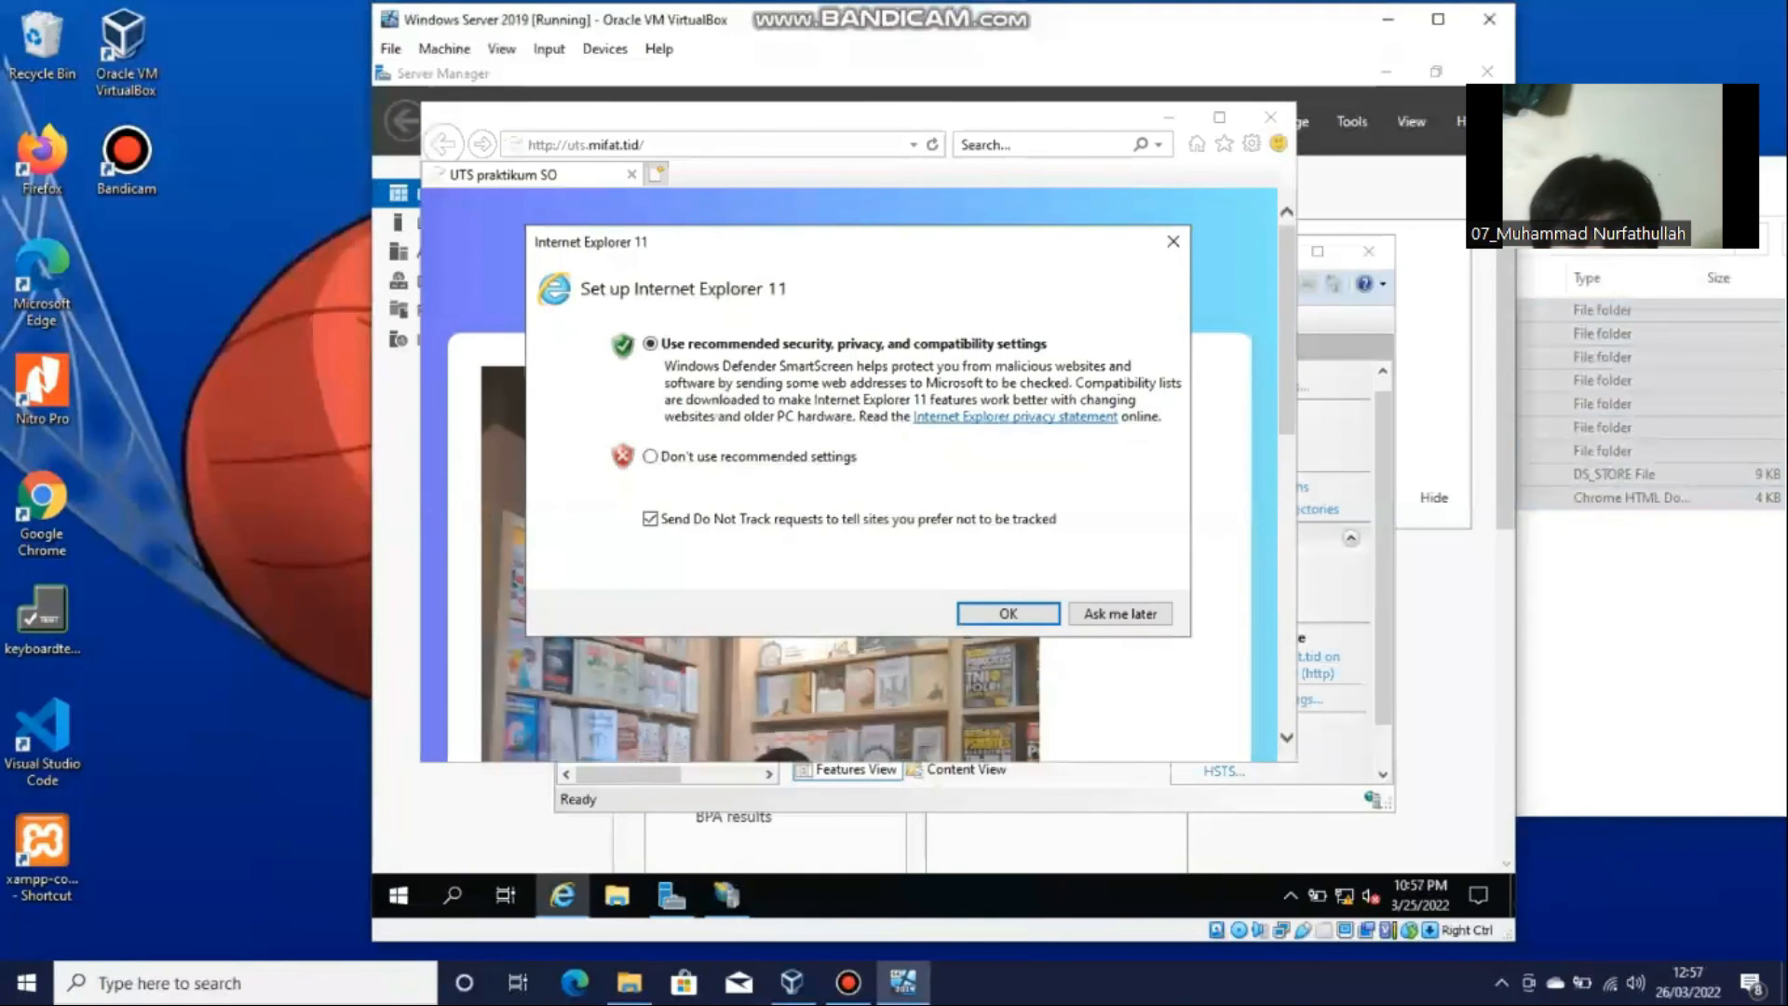
{"action": "left_click", "coordinate": [1008, 612]}
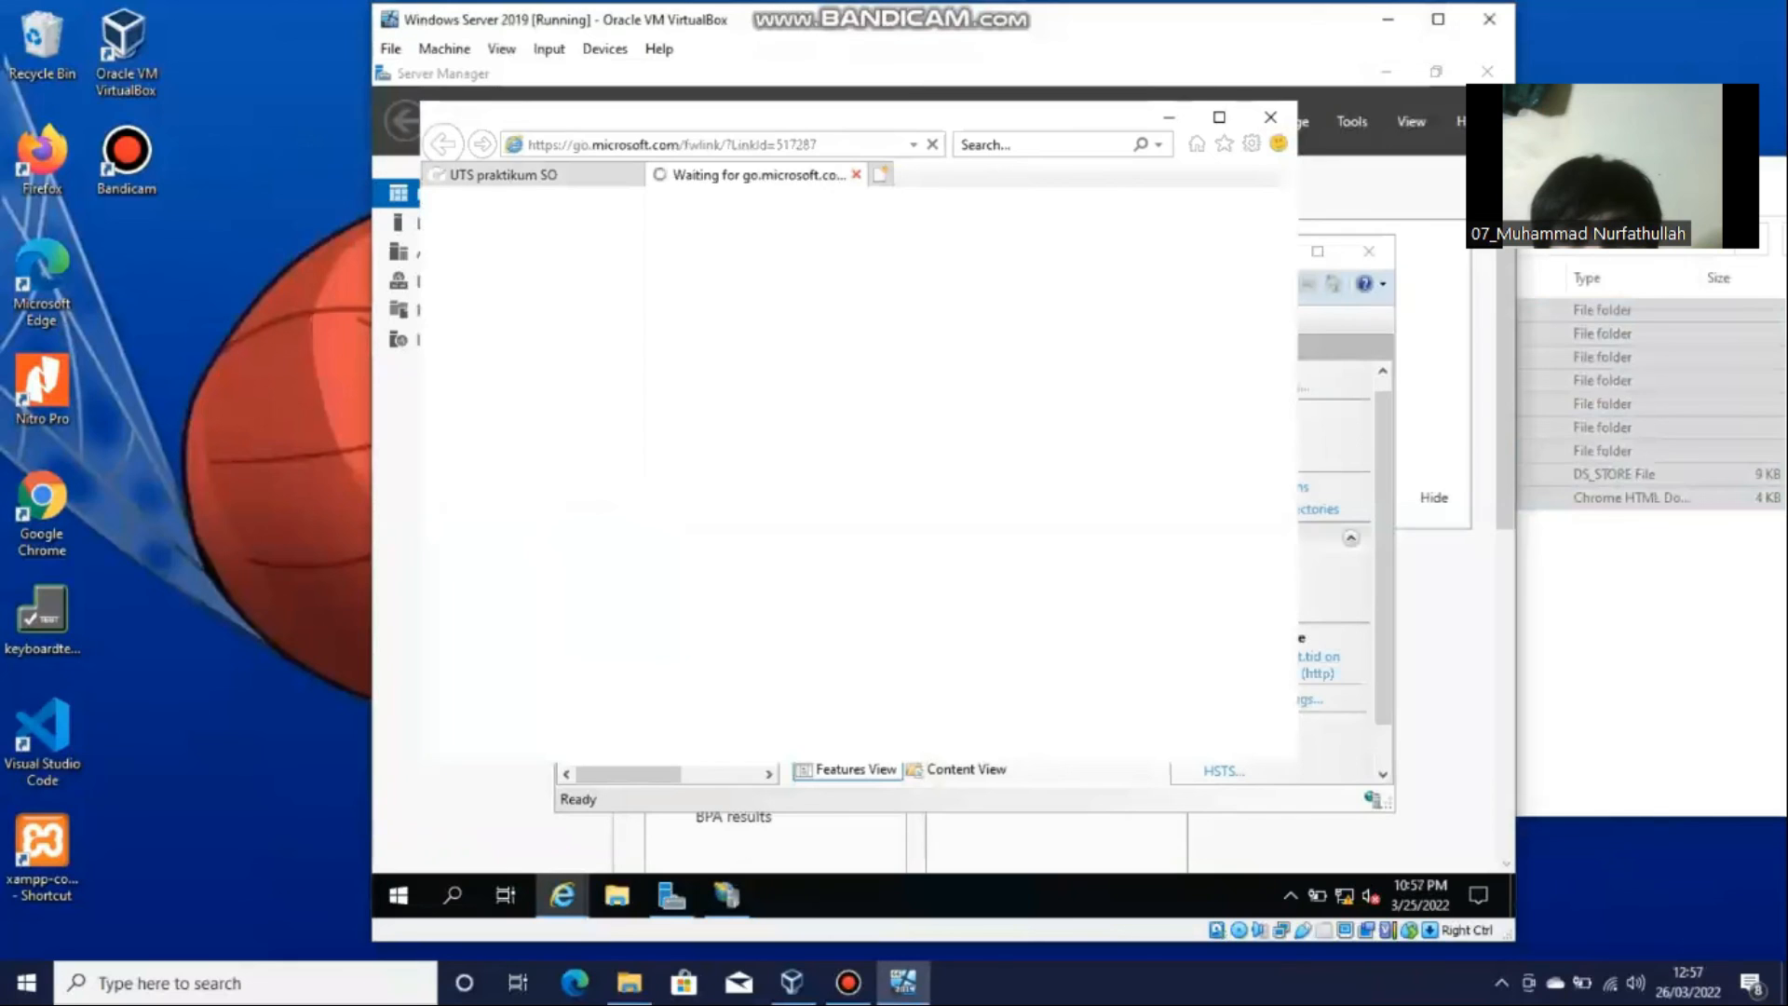
{"action": "left_click", "coordinate": [856, 175]}
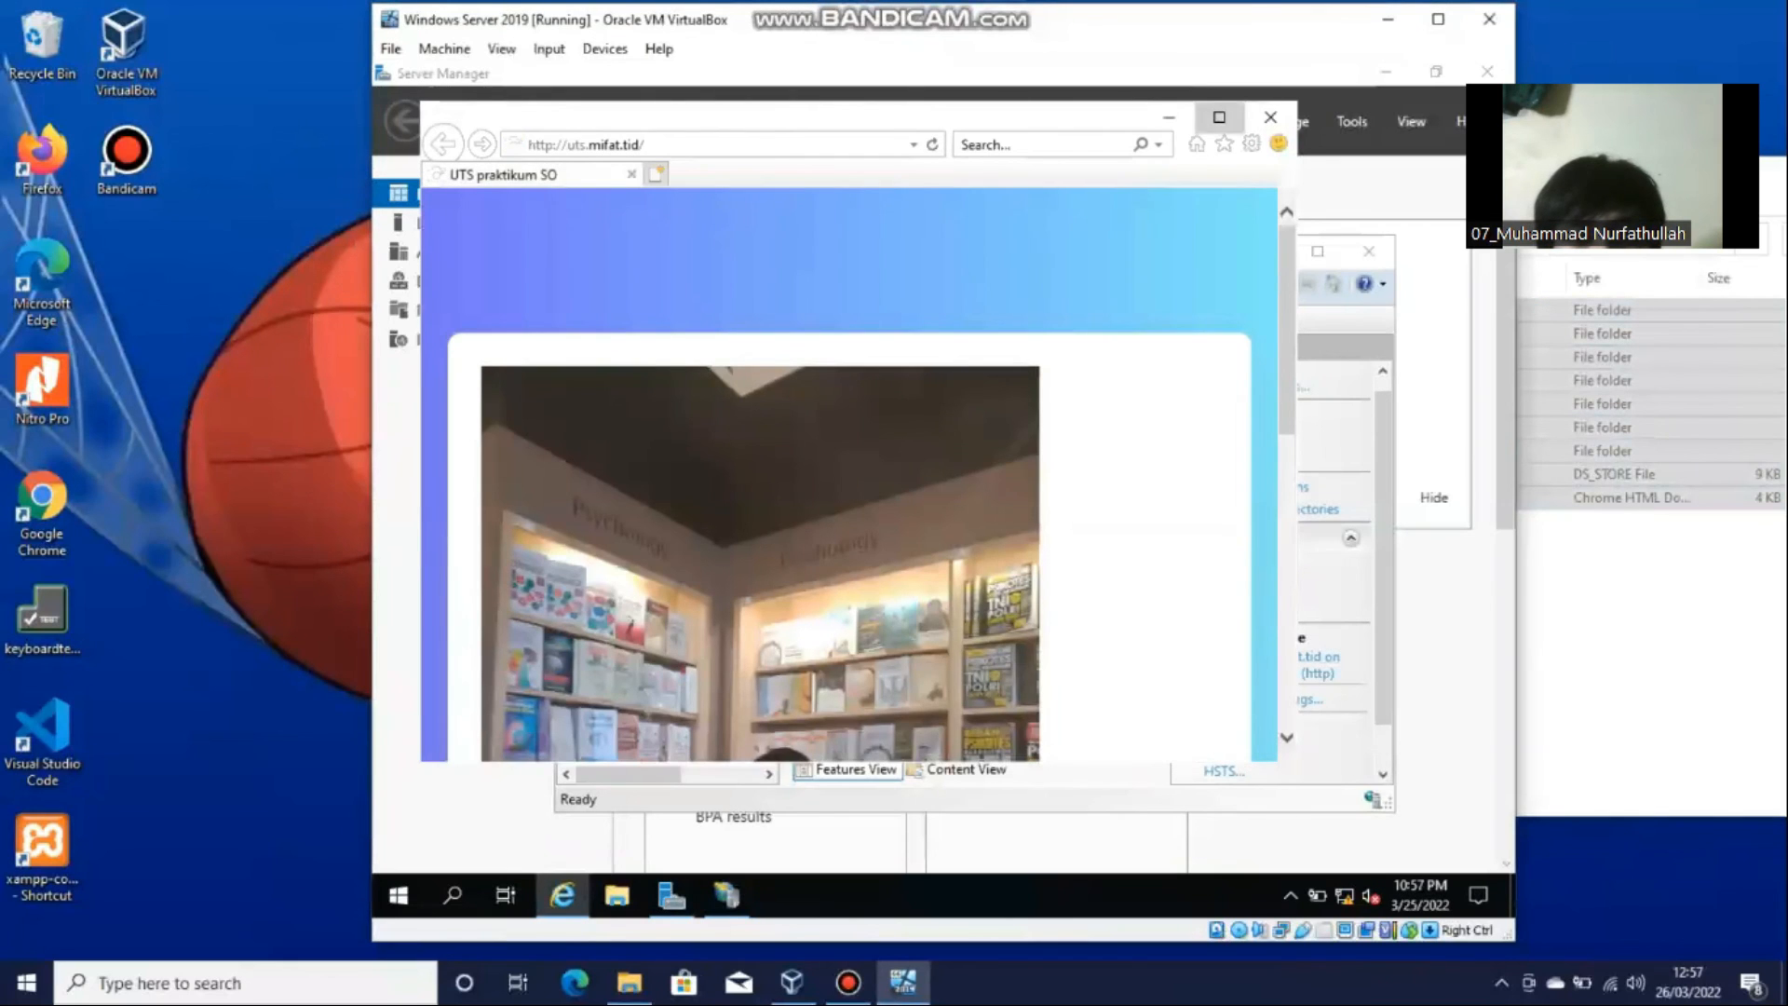
Maximize the browser window and examine the hosted UTS praktikum SO page down to its end.
{"action": "left_click", "coordinate": [1218, 117]}
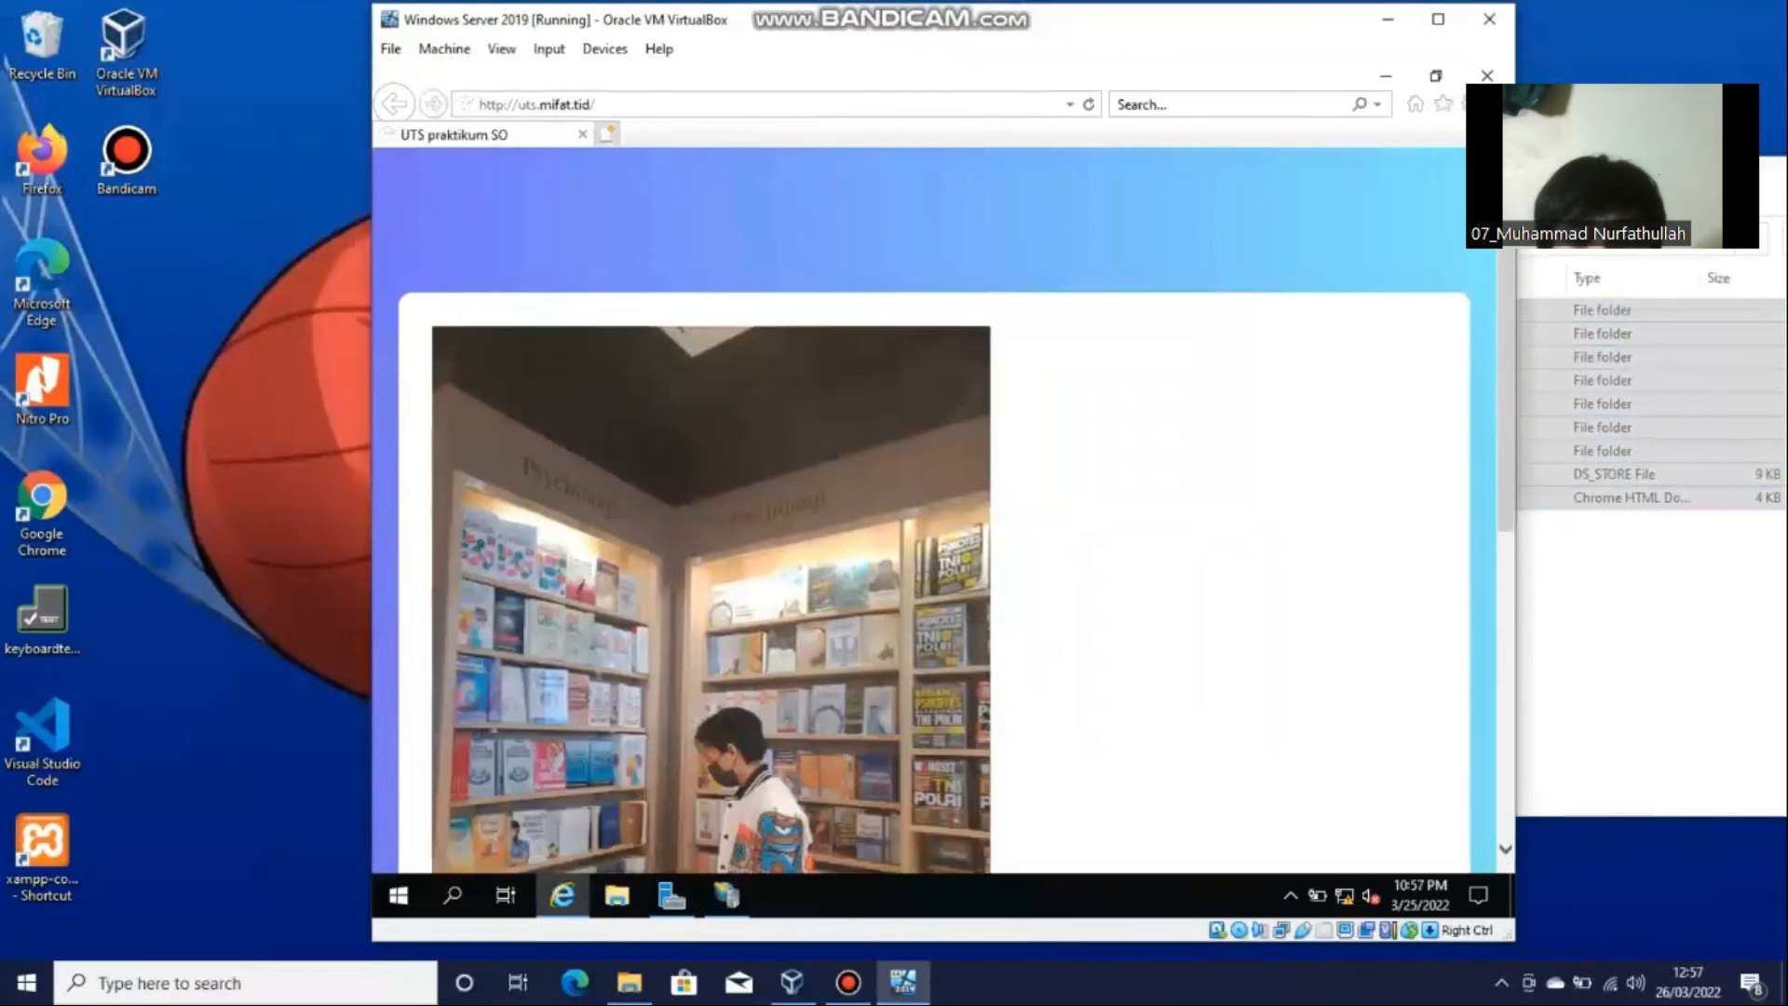
{"action": "scroll", "coordinate": [931, 512], "scroll_direction": "down", "scroll_amount": 5}
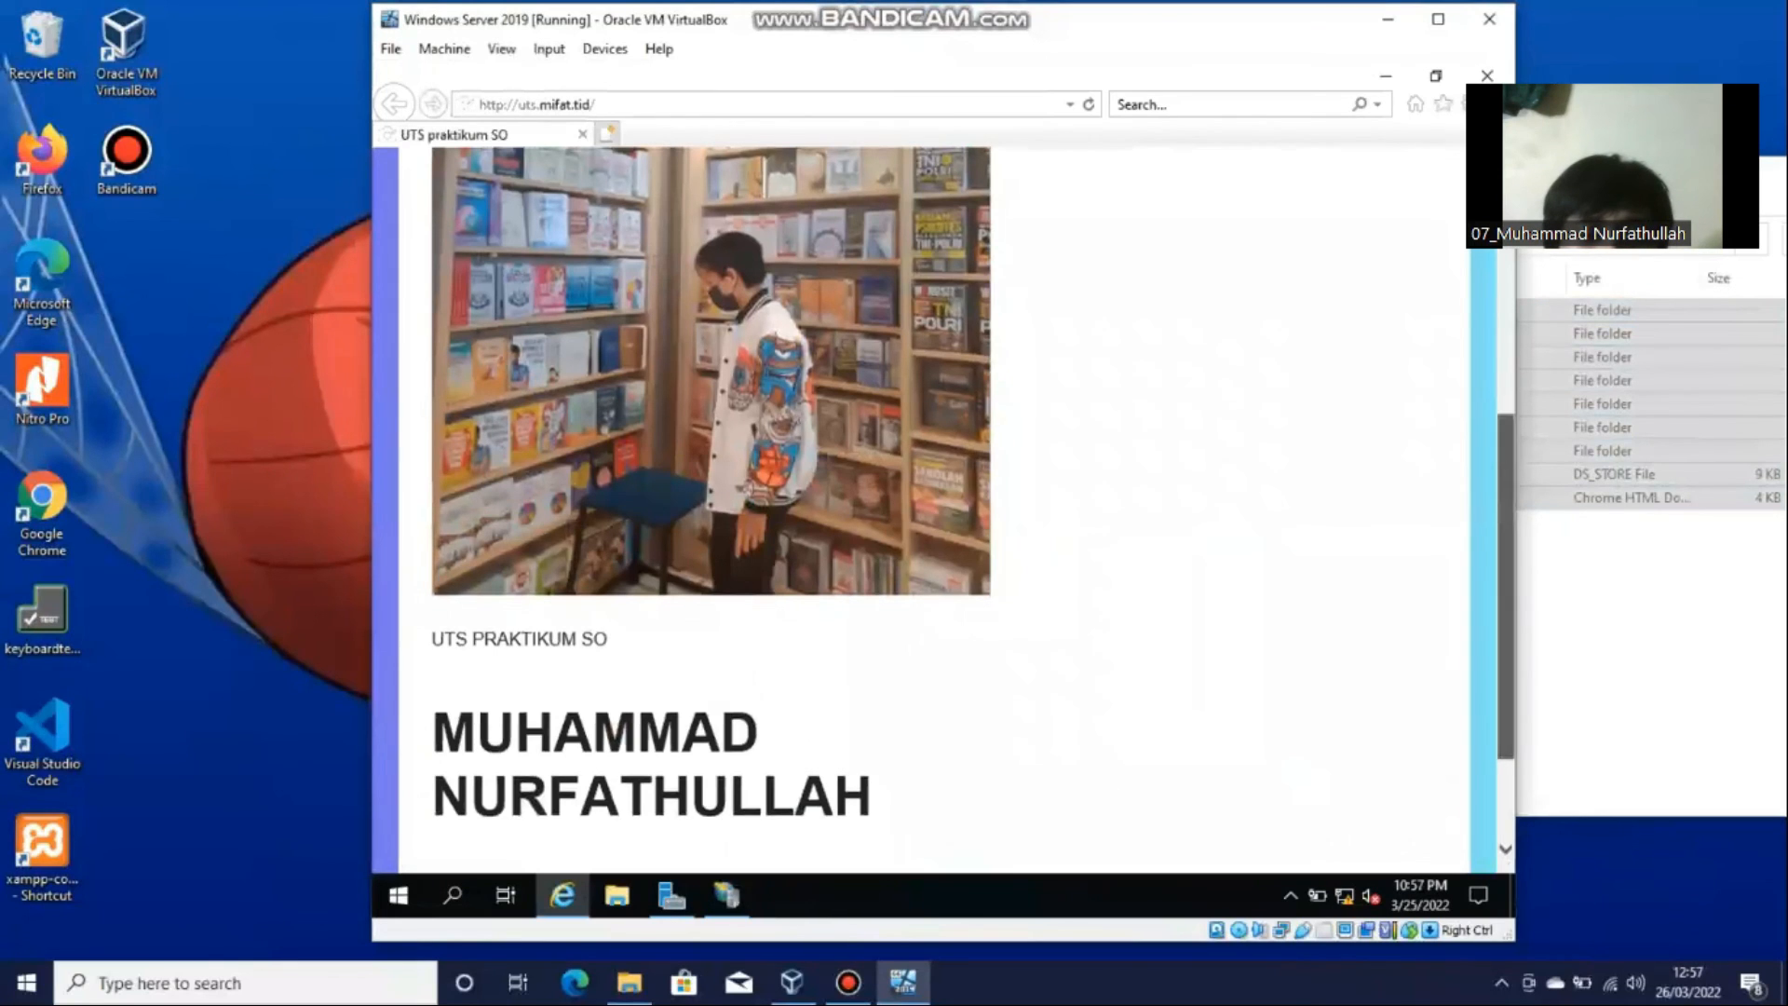
{"action": "scroll", "coordinate": [944, 509], "scroll_direction": "down", "scroll_amount": 2}
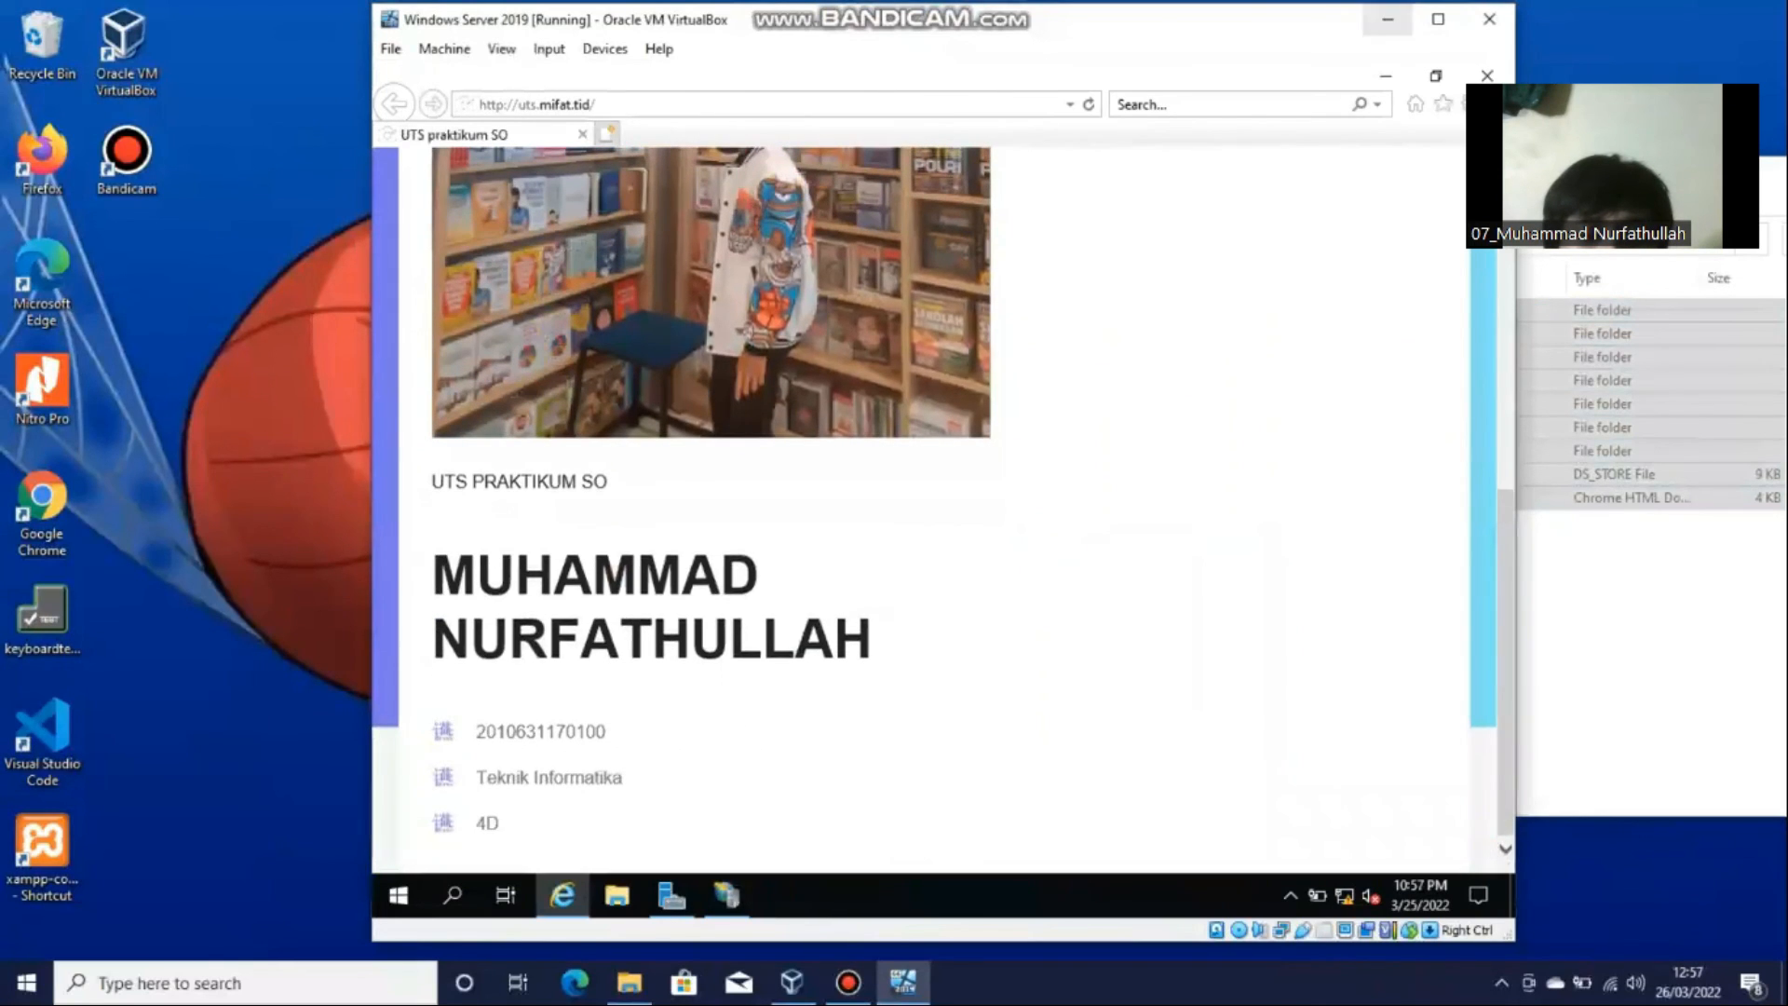
{"action": "left_click", "coordinate": [1489, 19]}
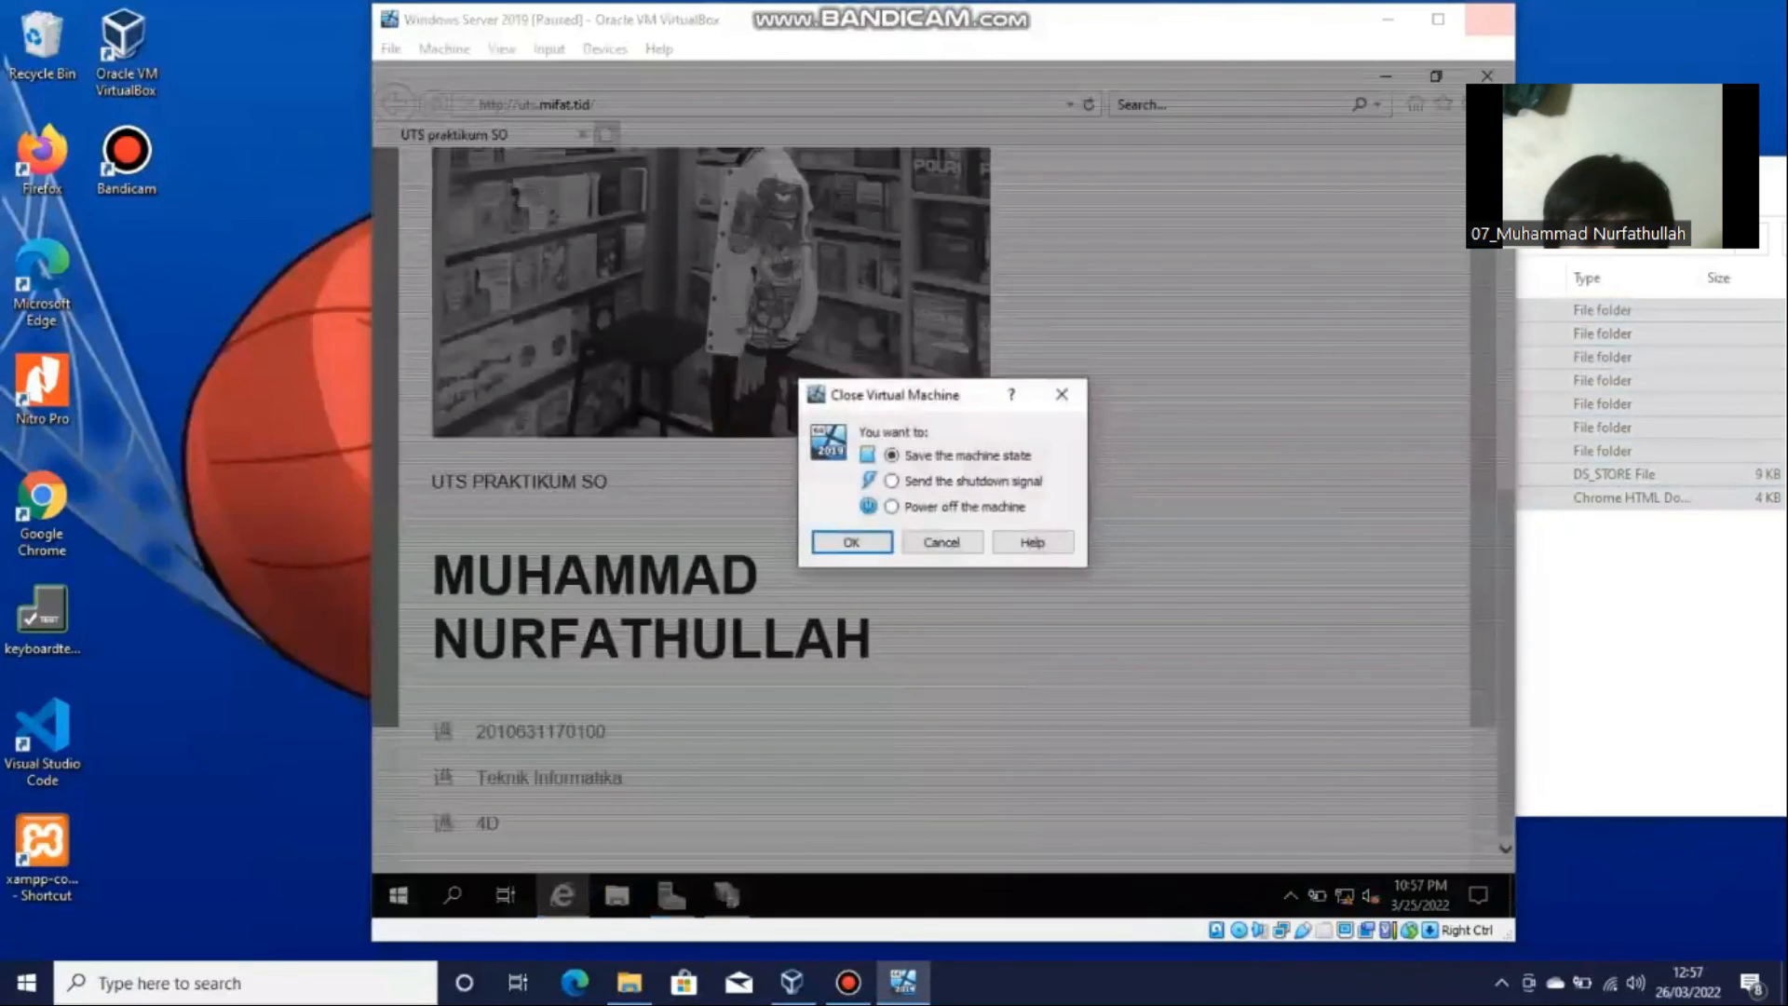
{"action": "key", "text": "Tab"}
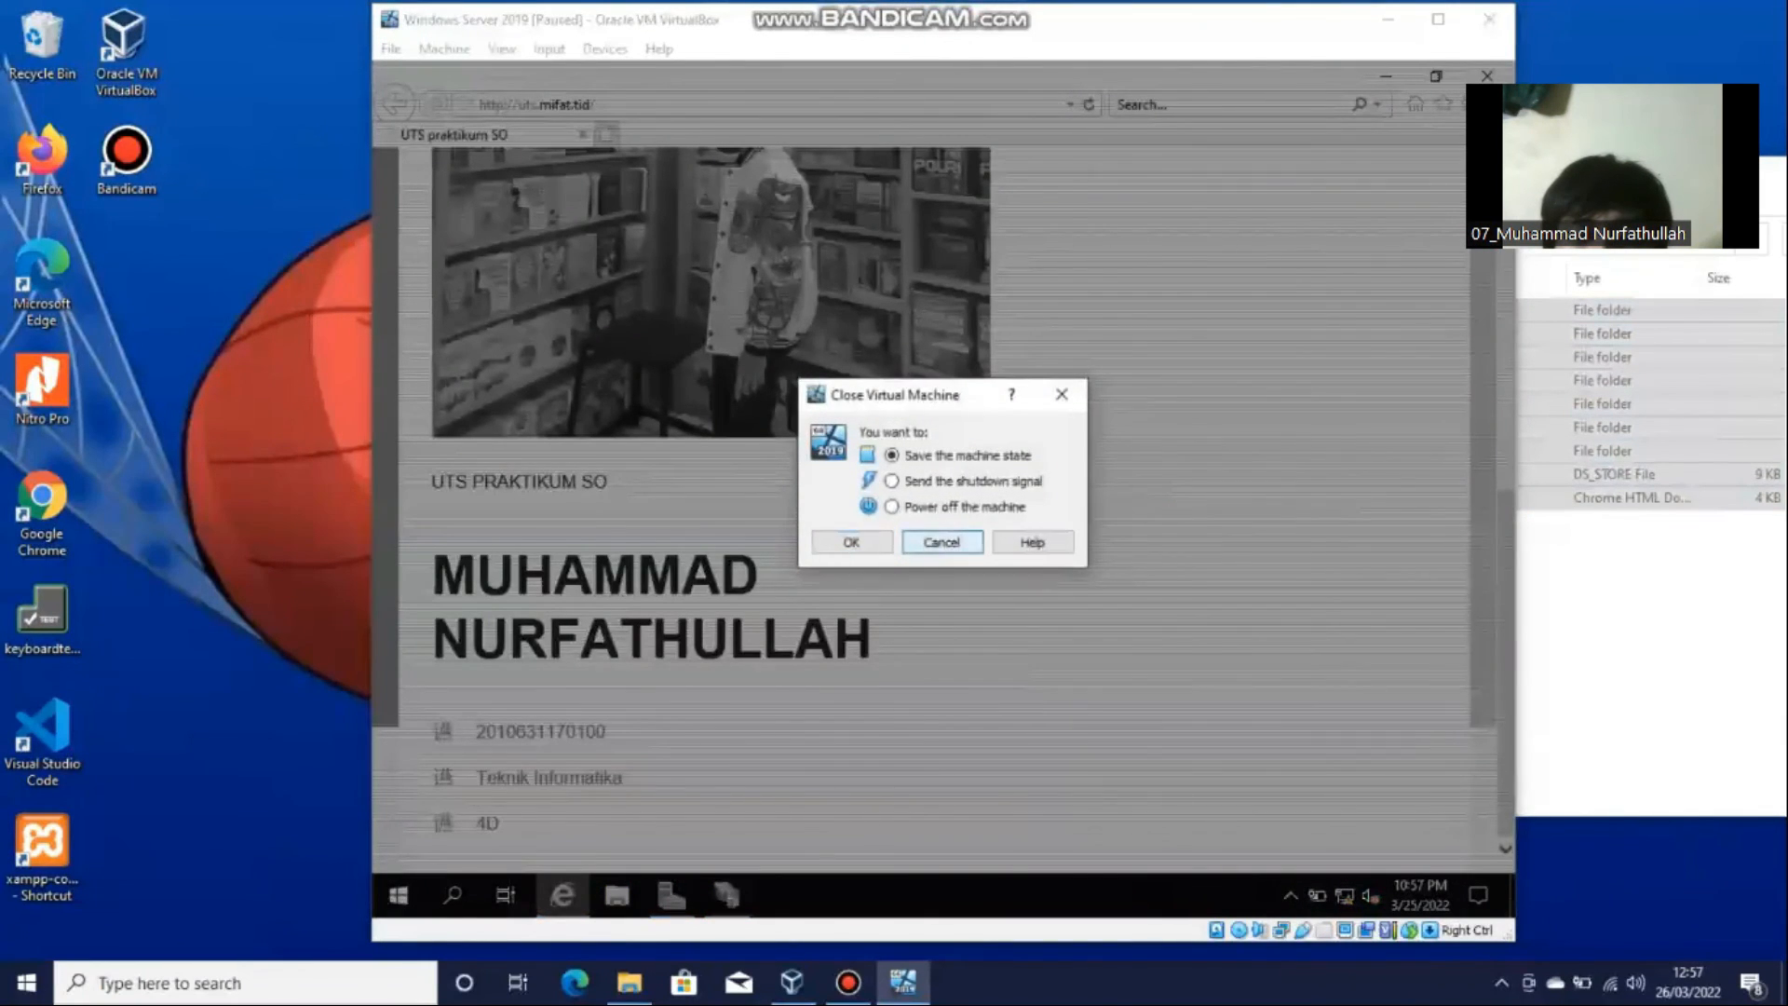
{"action": "key", "text": "Return"}
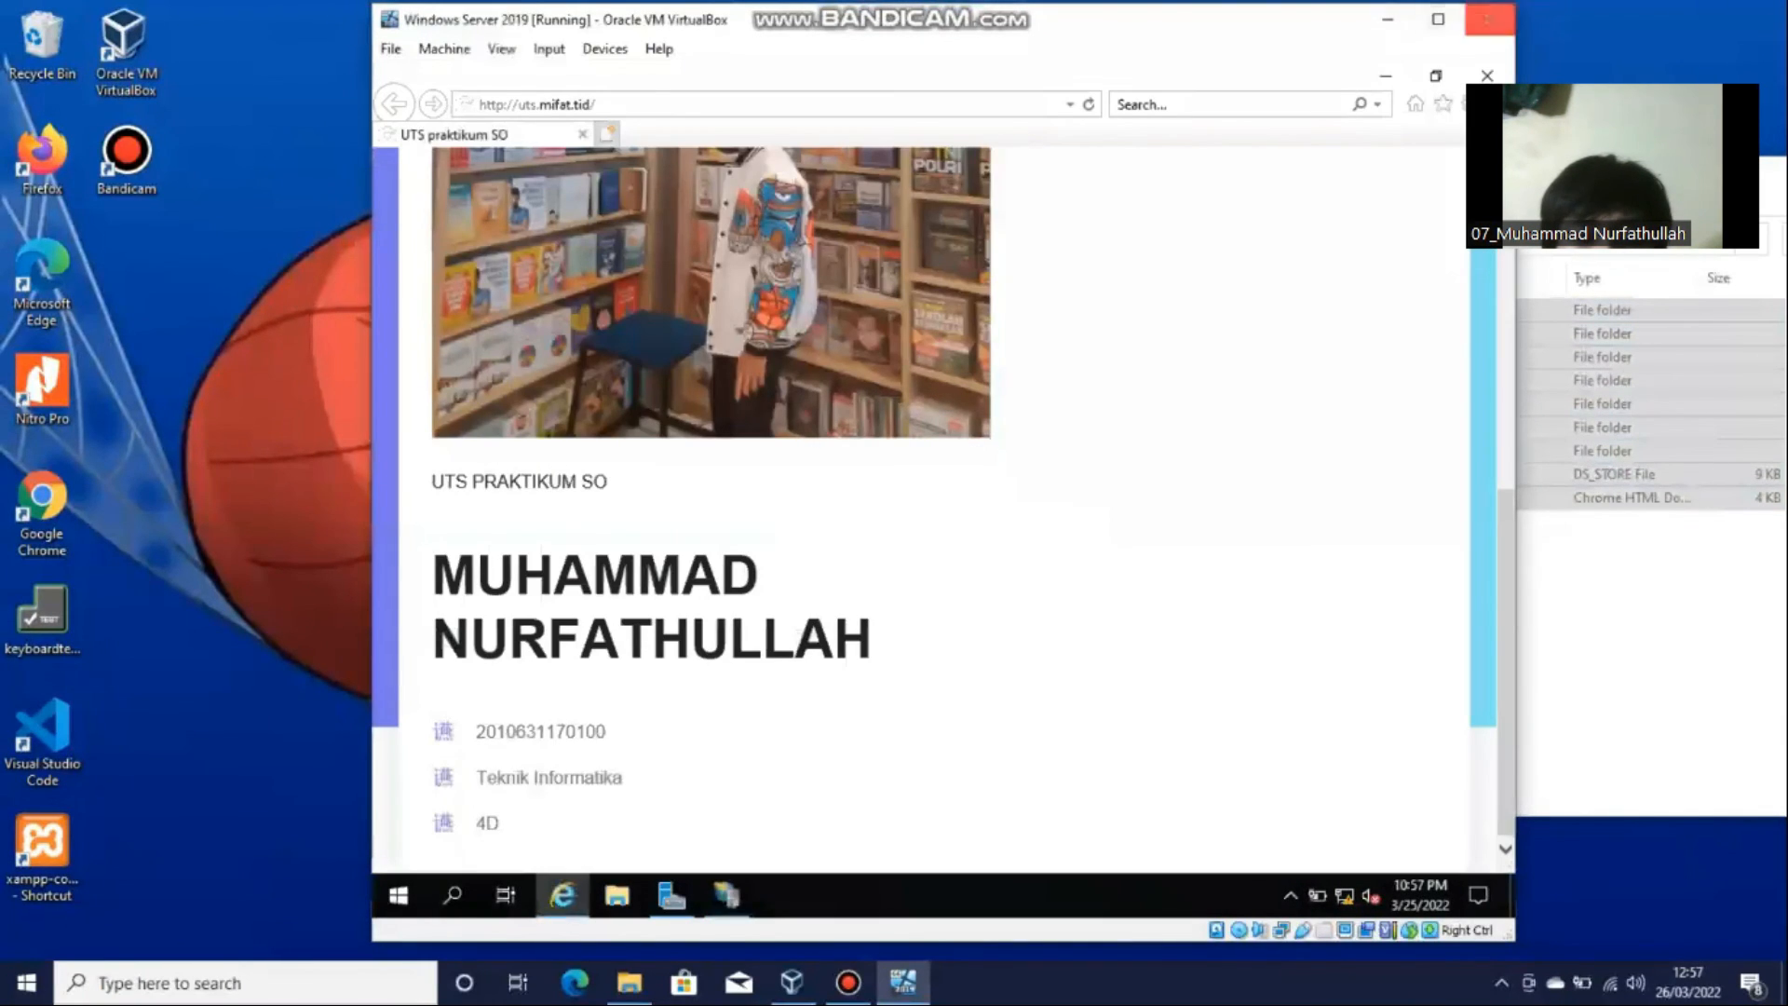
Close Internet Explorer in the virtual machine and load uts.mifat.tid in Google Chrome on the host.
{"action": "left_click", "coordinate": [1486, 75]}
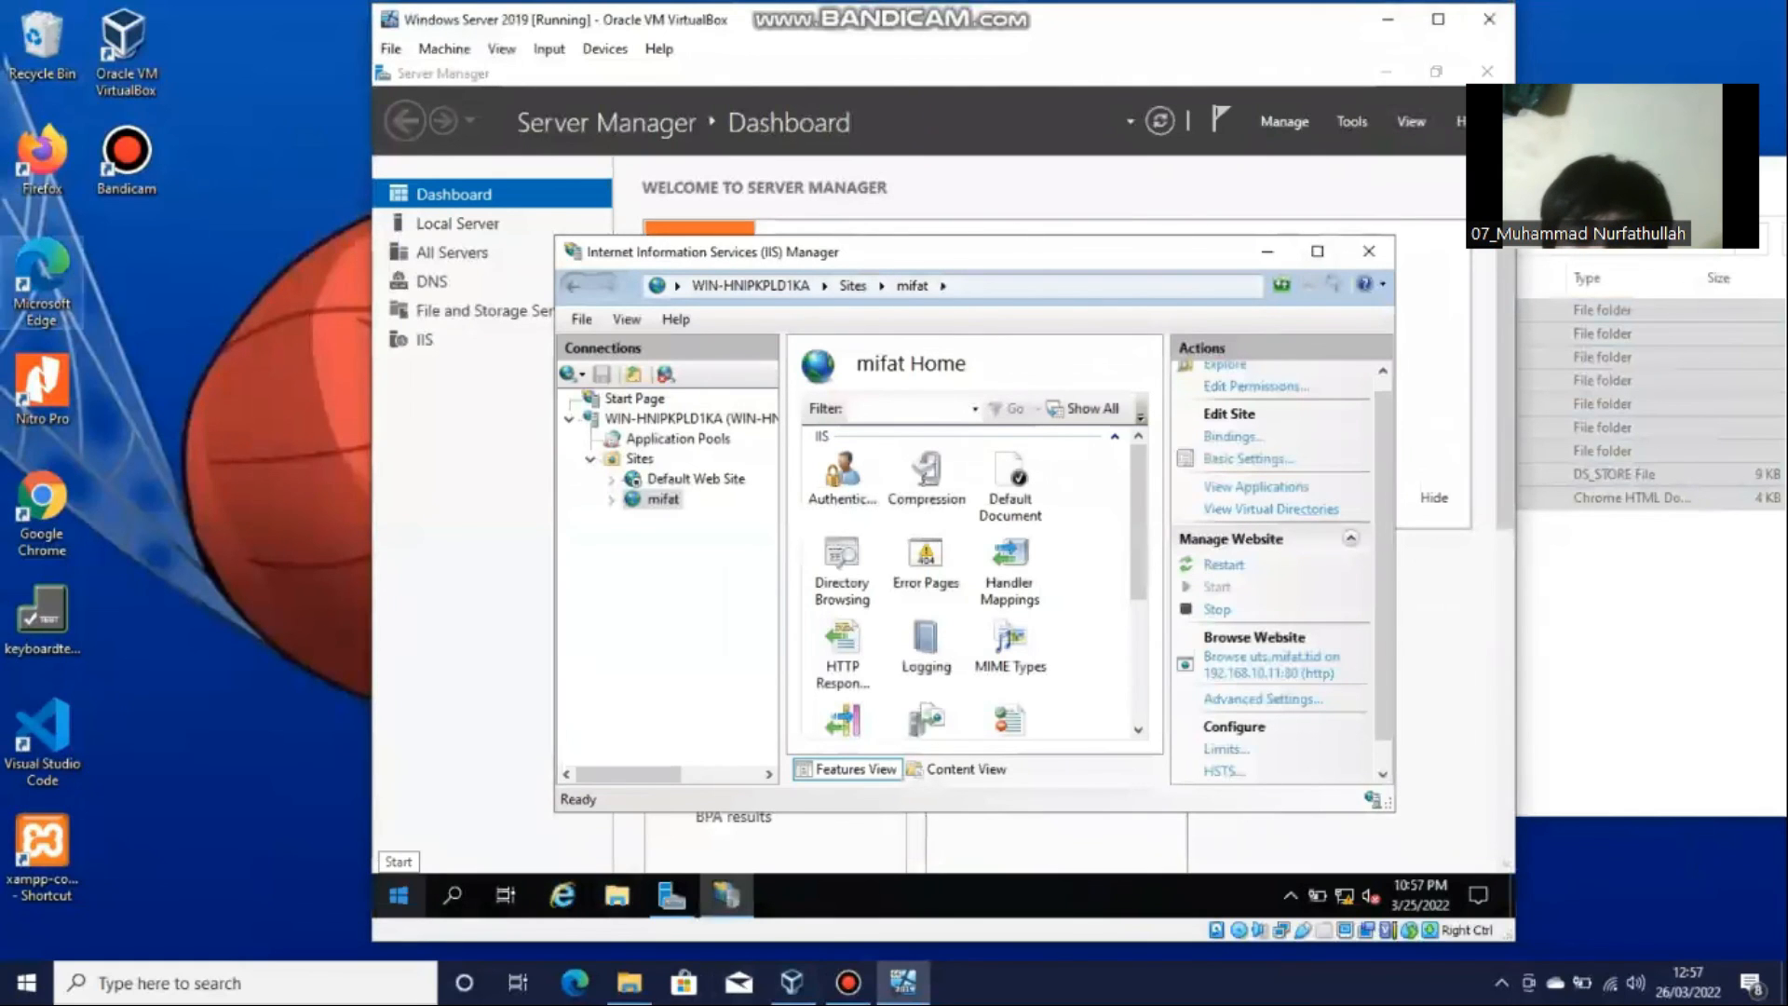
{"action": "double_click", "coordinate": [42, 512]}
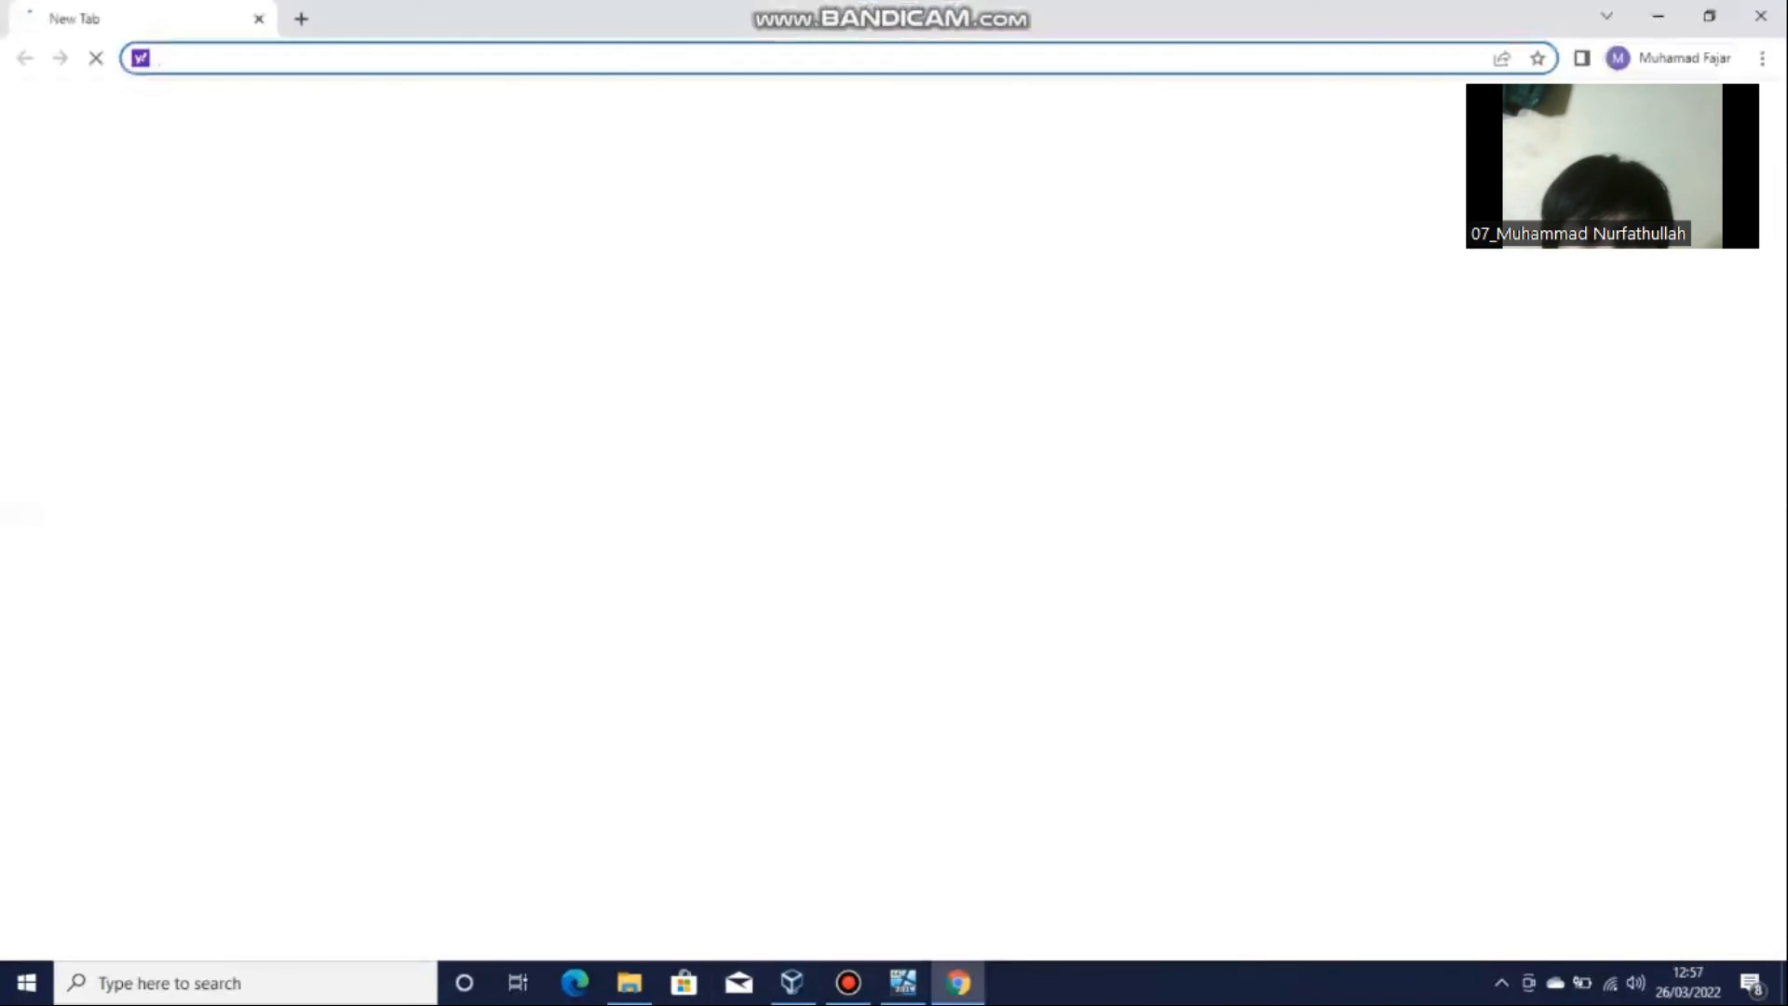
{"action": "type", "text": "UTS"}
{"action": "key", "text": "BackSpace"}
{"action": "key", "text": "BackSpace"}
{"action": "key", "text": "BackSpace"}
{"action": "type", "text": "its"}
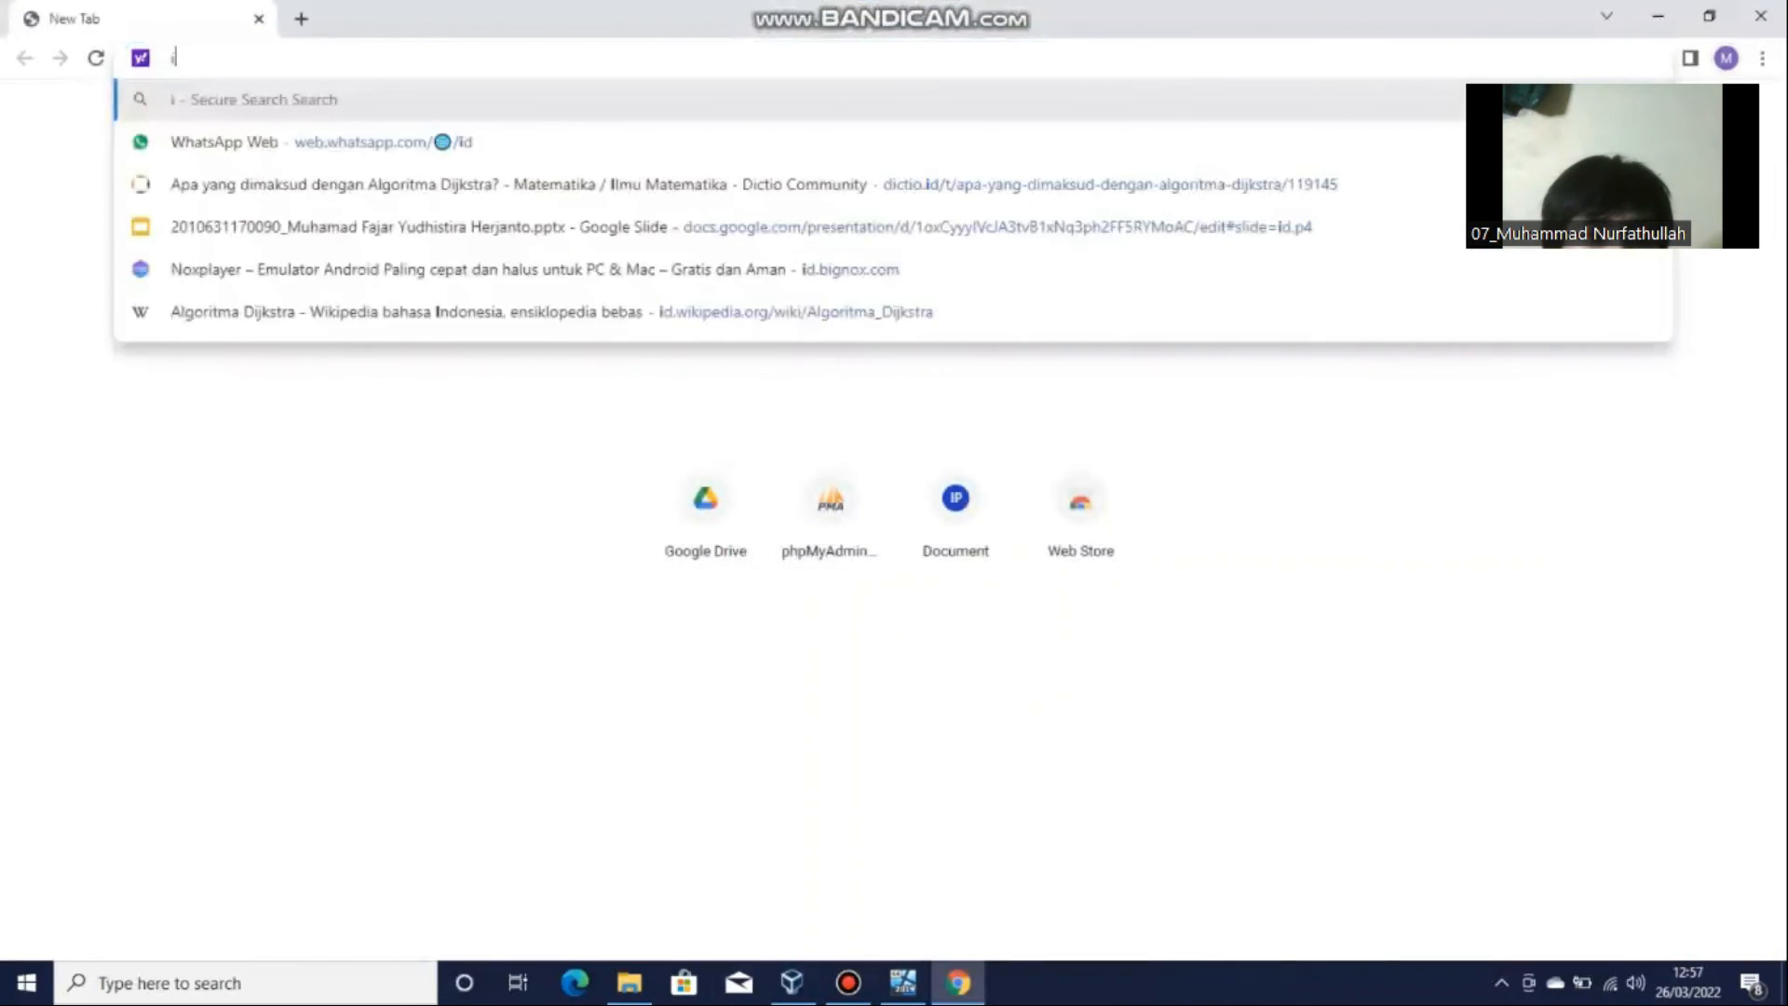
{"action": "key", "text": "BackSpace"}
{"action": "key", "text": "BackSpace"}
{"action": "key", "text": "BackSpace"}
{"action": "type", "text": "uts.t"}
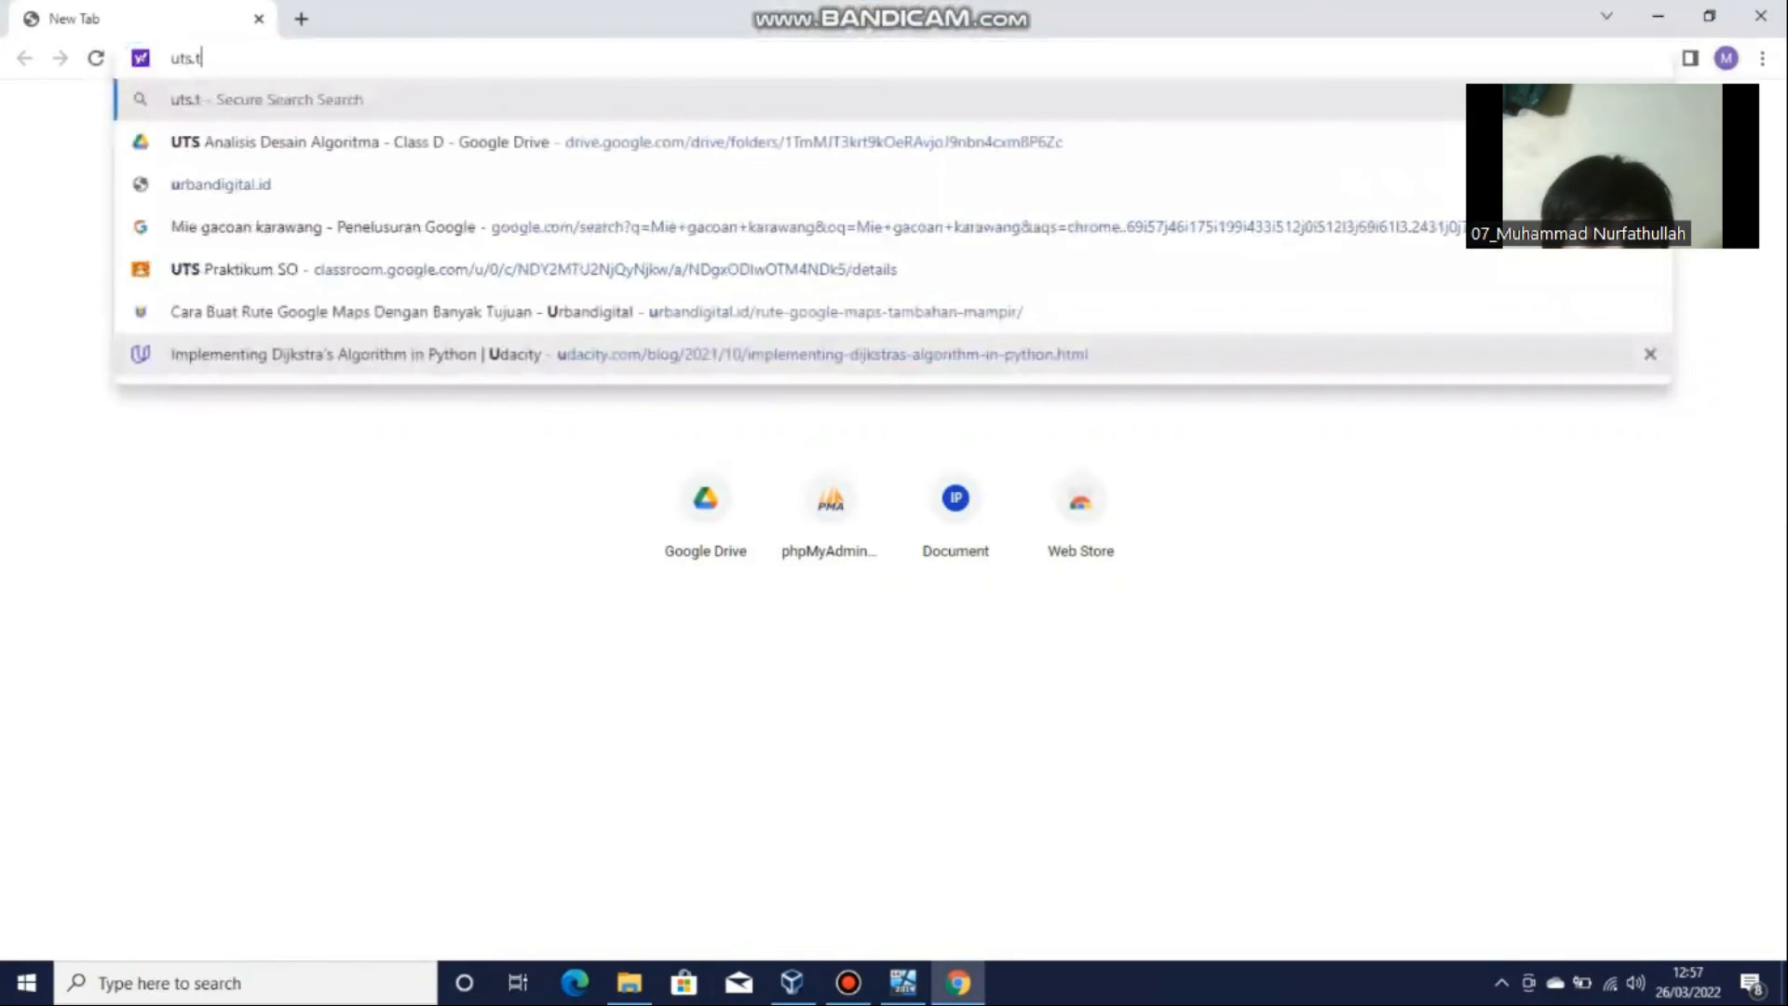
{"action": "key", "text": "BackSpace"}
{"action": "type", "text": "mifat.tid"}
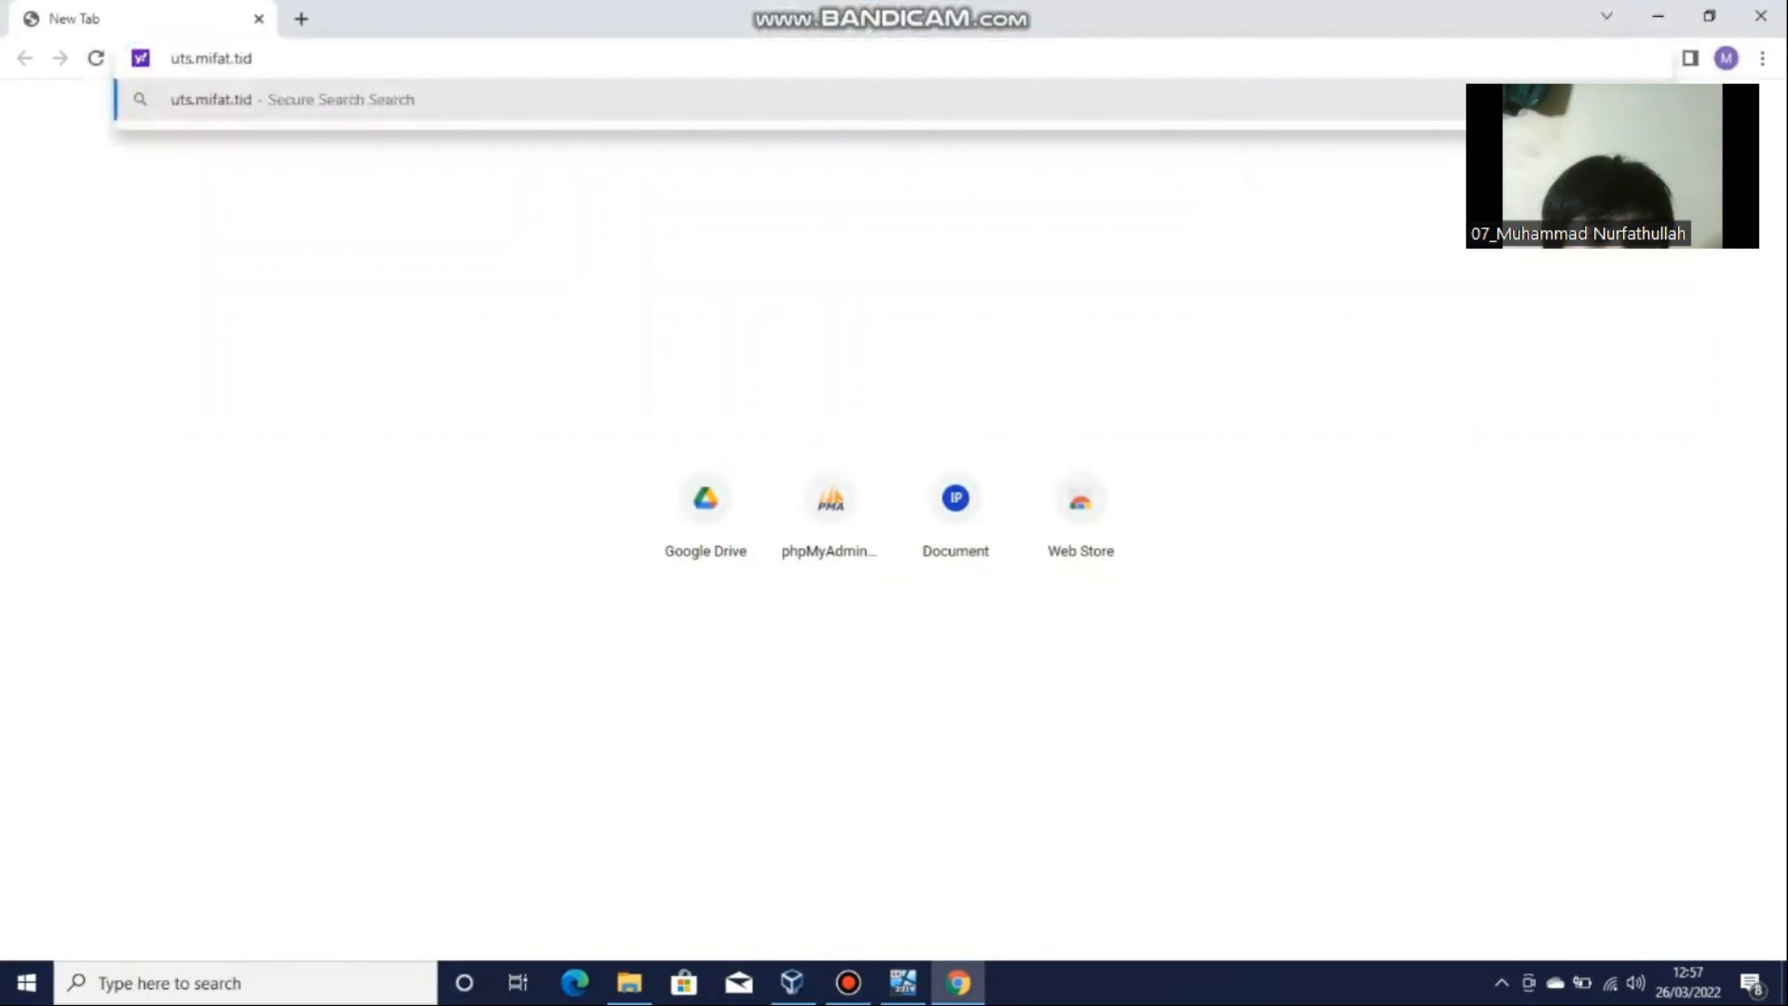
{"action": "key", "text": "Return"}
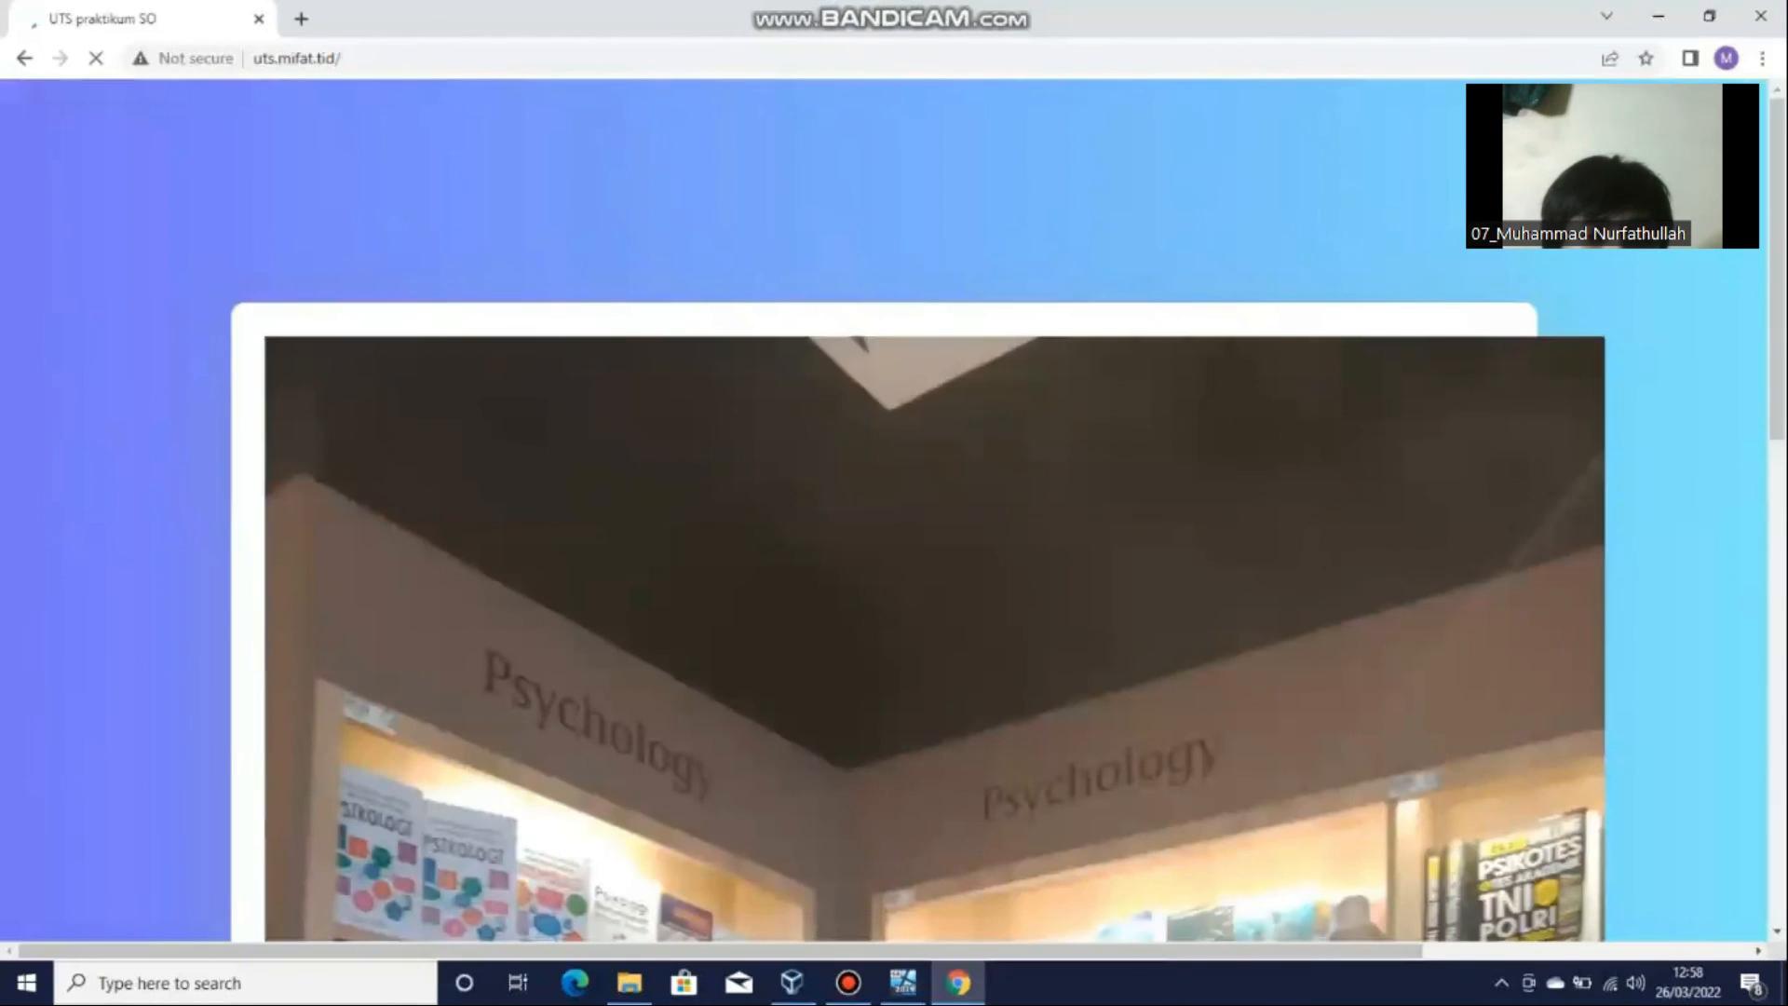
Examine the hosted UTS praktikum SO page in both the maximized and the restored Chrome window, and close Chrome.
{"action": "scroll", "coordinate": [894, 512], "scroll_direction": "down", "scroll_amount": 3}
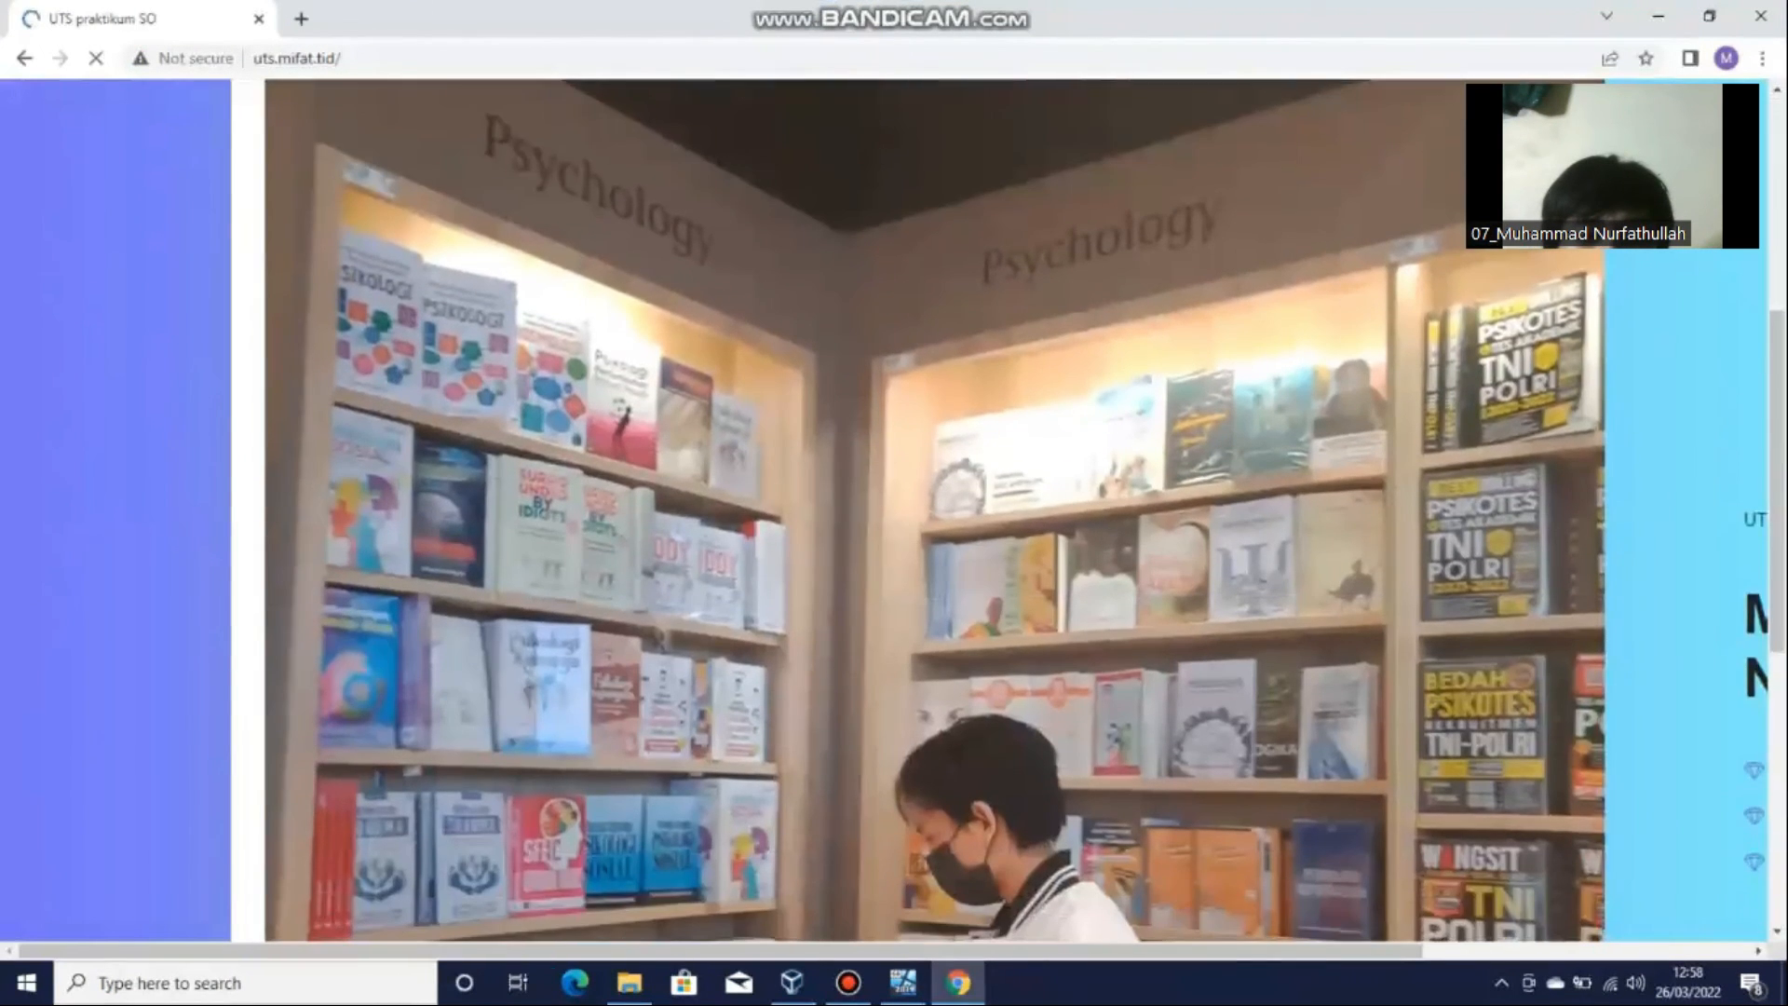
{"action": "scroll", "coordinate": [894, 512], "scroll_direction": "down", "scroll_amount": 5}
{"action": "scroll", "coordinate": [894, 512], "scroll_direction": "up", "scroll_amount": 5}
{"action": "scroll", "coordinate": [894, 512], "scroll_direction": "right", "scroll_amount": 4}
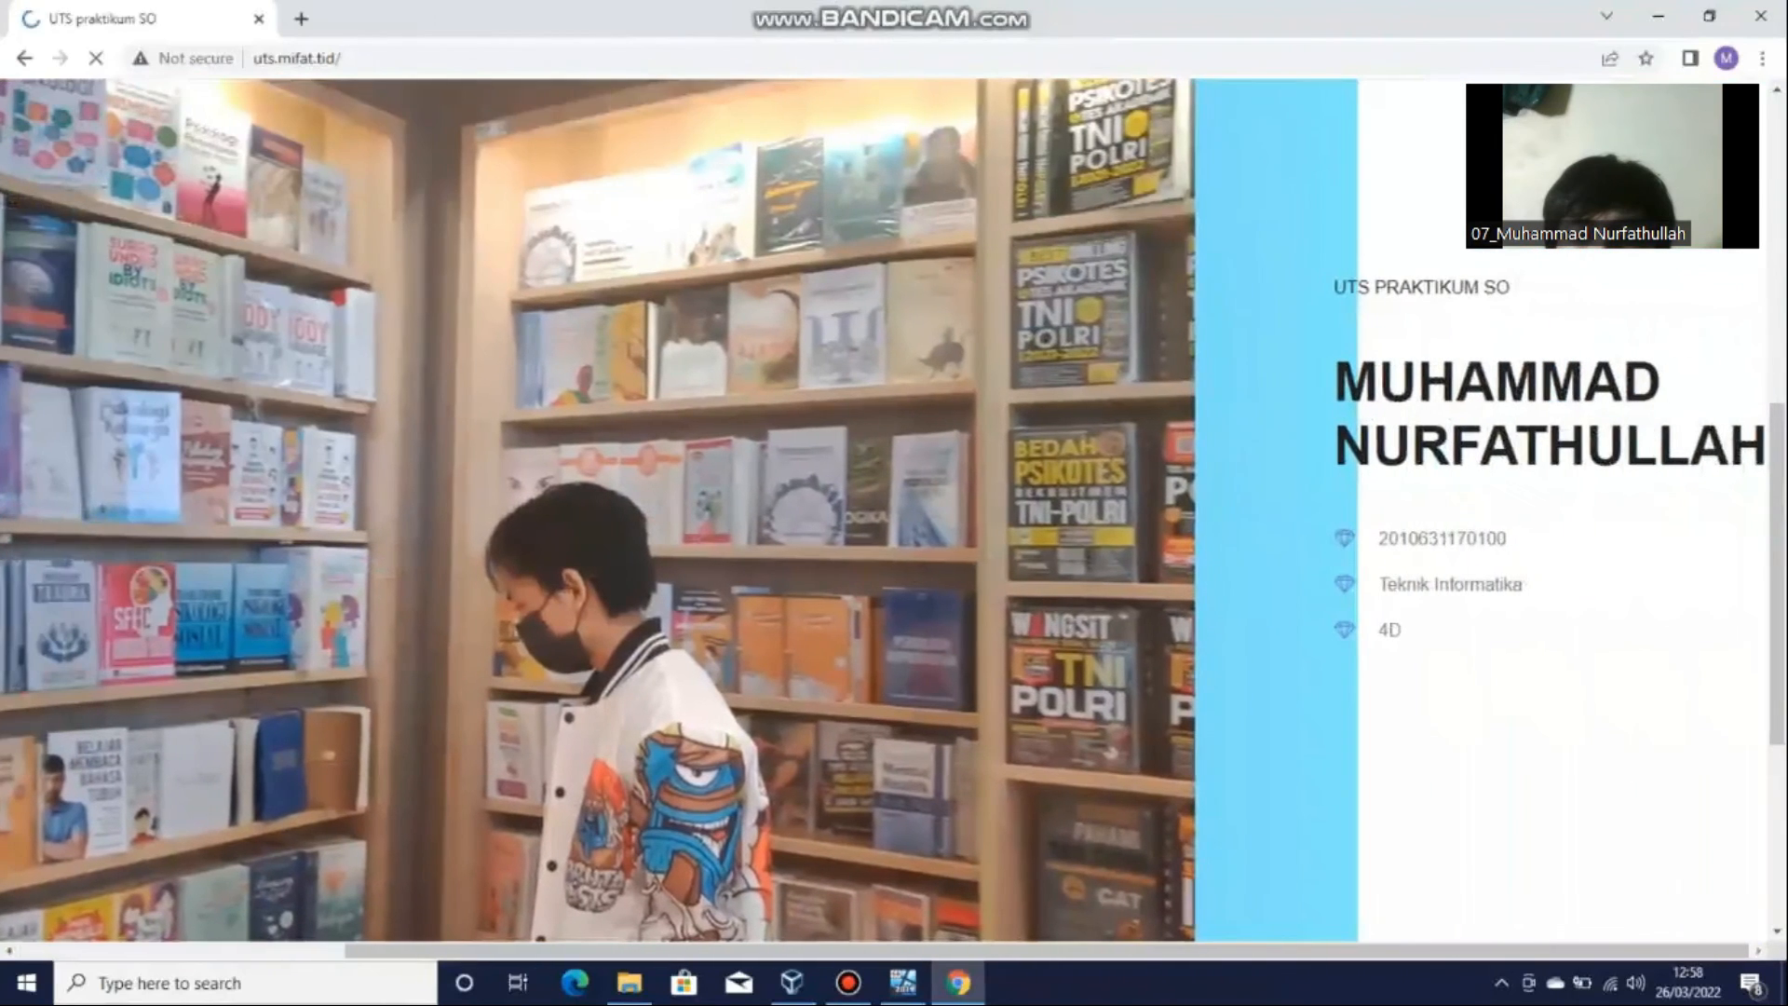
{"action": "scroll", "coordinate": [894, 512], "scroll_direction": "left", "scroll_amount": 4}
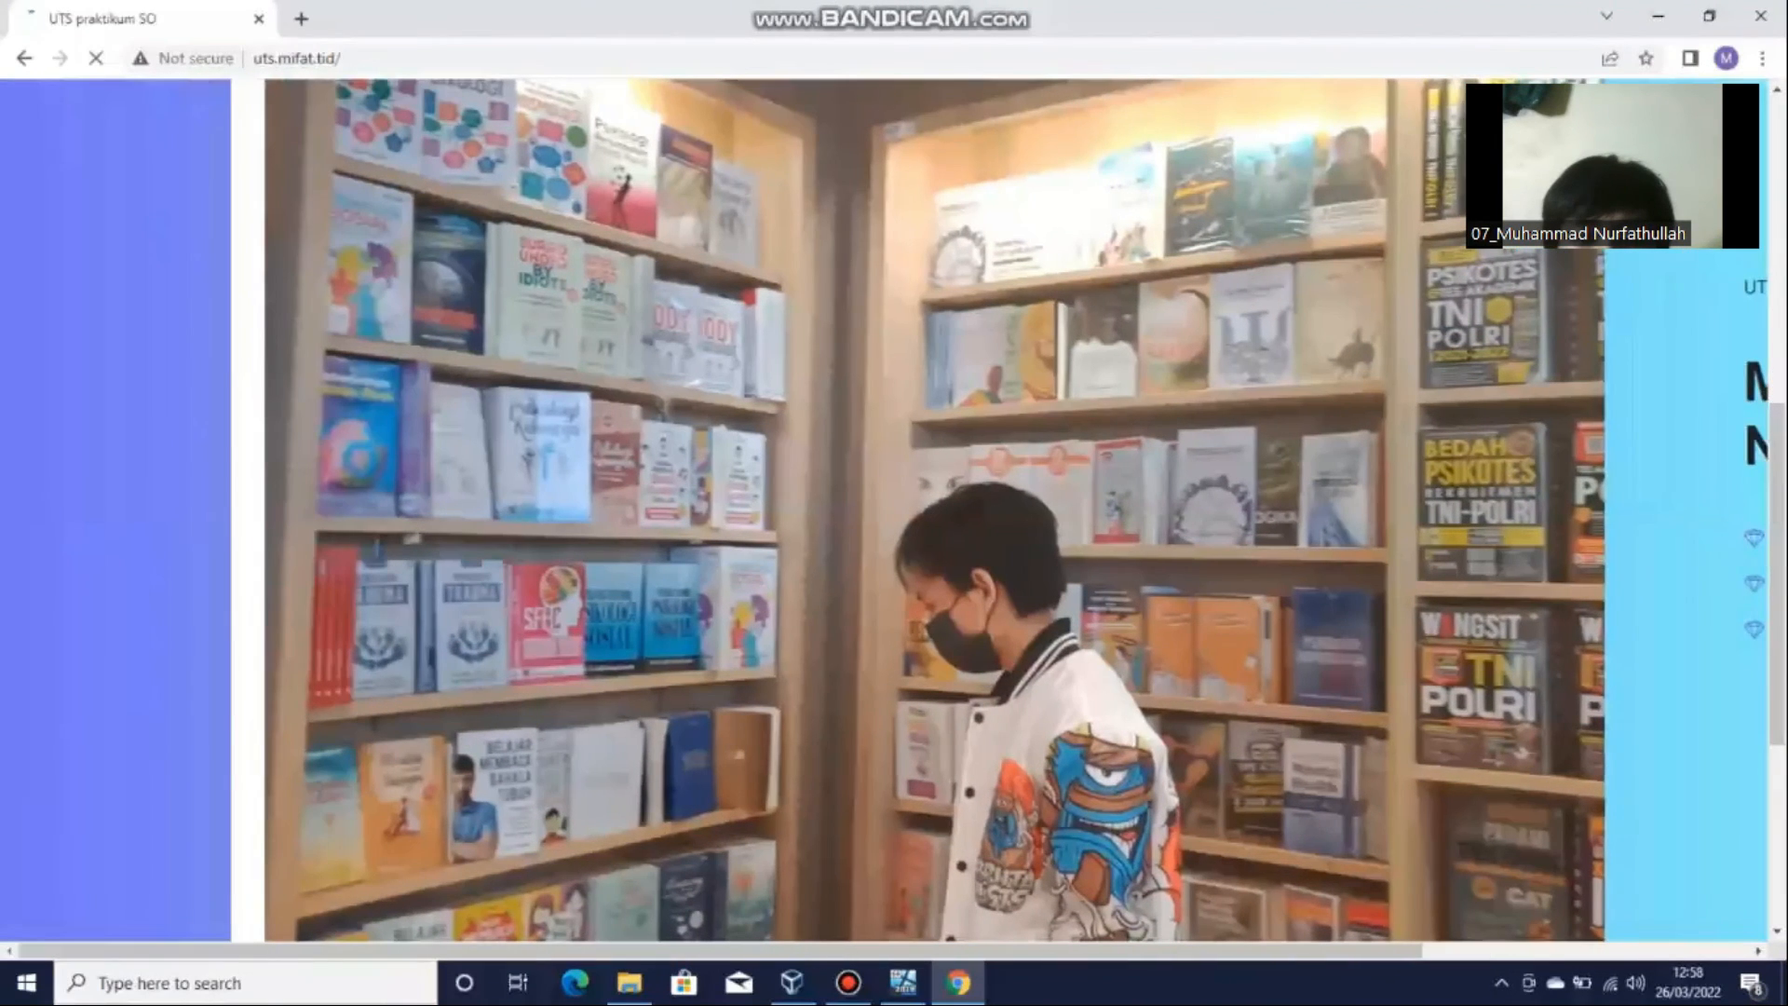
{"action": "left_click", "coordinate": [1709, 16]}
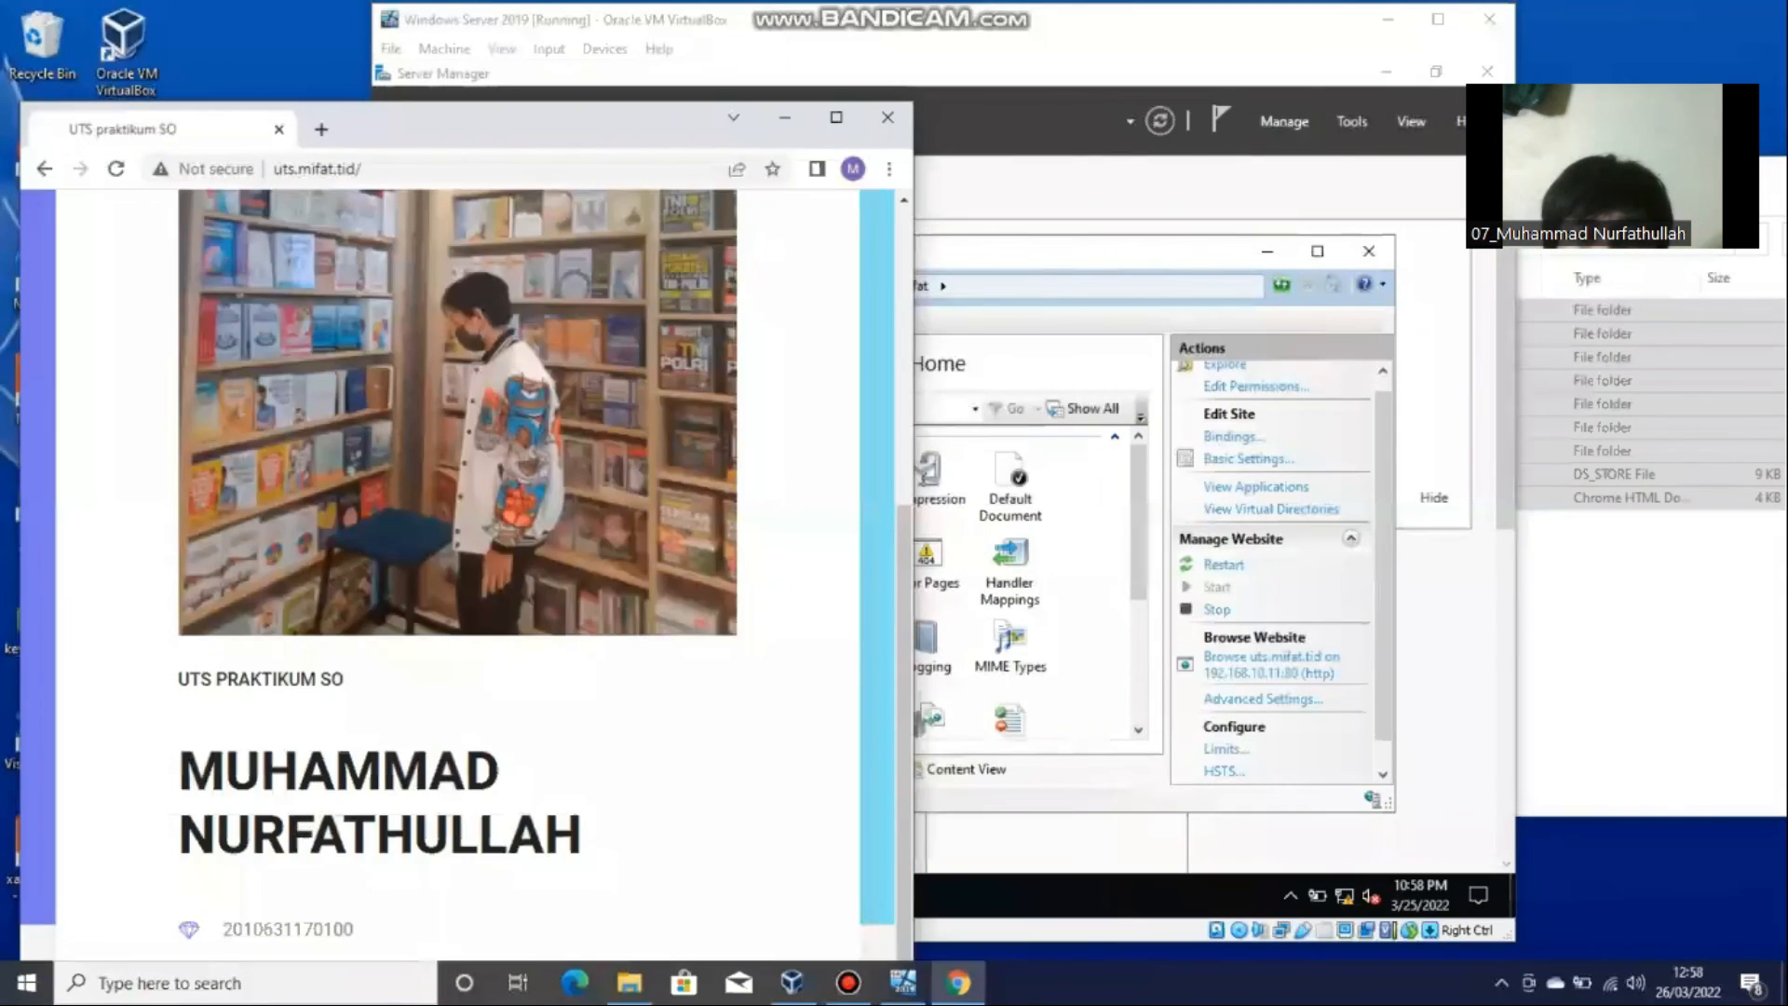
{"action": "scroll", "coordinate": [457, 559], "scroll_direction": "up", "scroll_amount": 1}
{"action": "scroll", "coordinate": [457, 575], "scroll_direction": "up", "scroll_amount": 2}
{"action": "scroll", "coordinate": [457, 574], "scroll_direction": "down", "scroll_amount": 4}
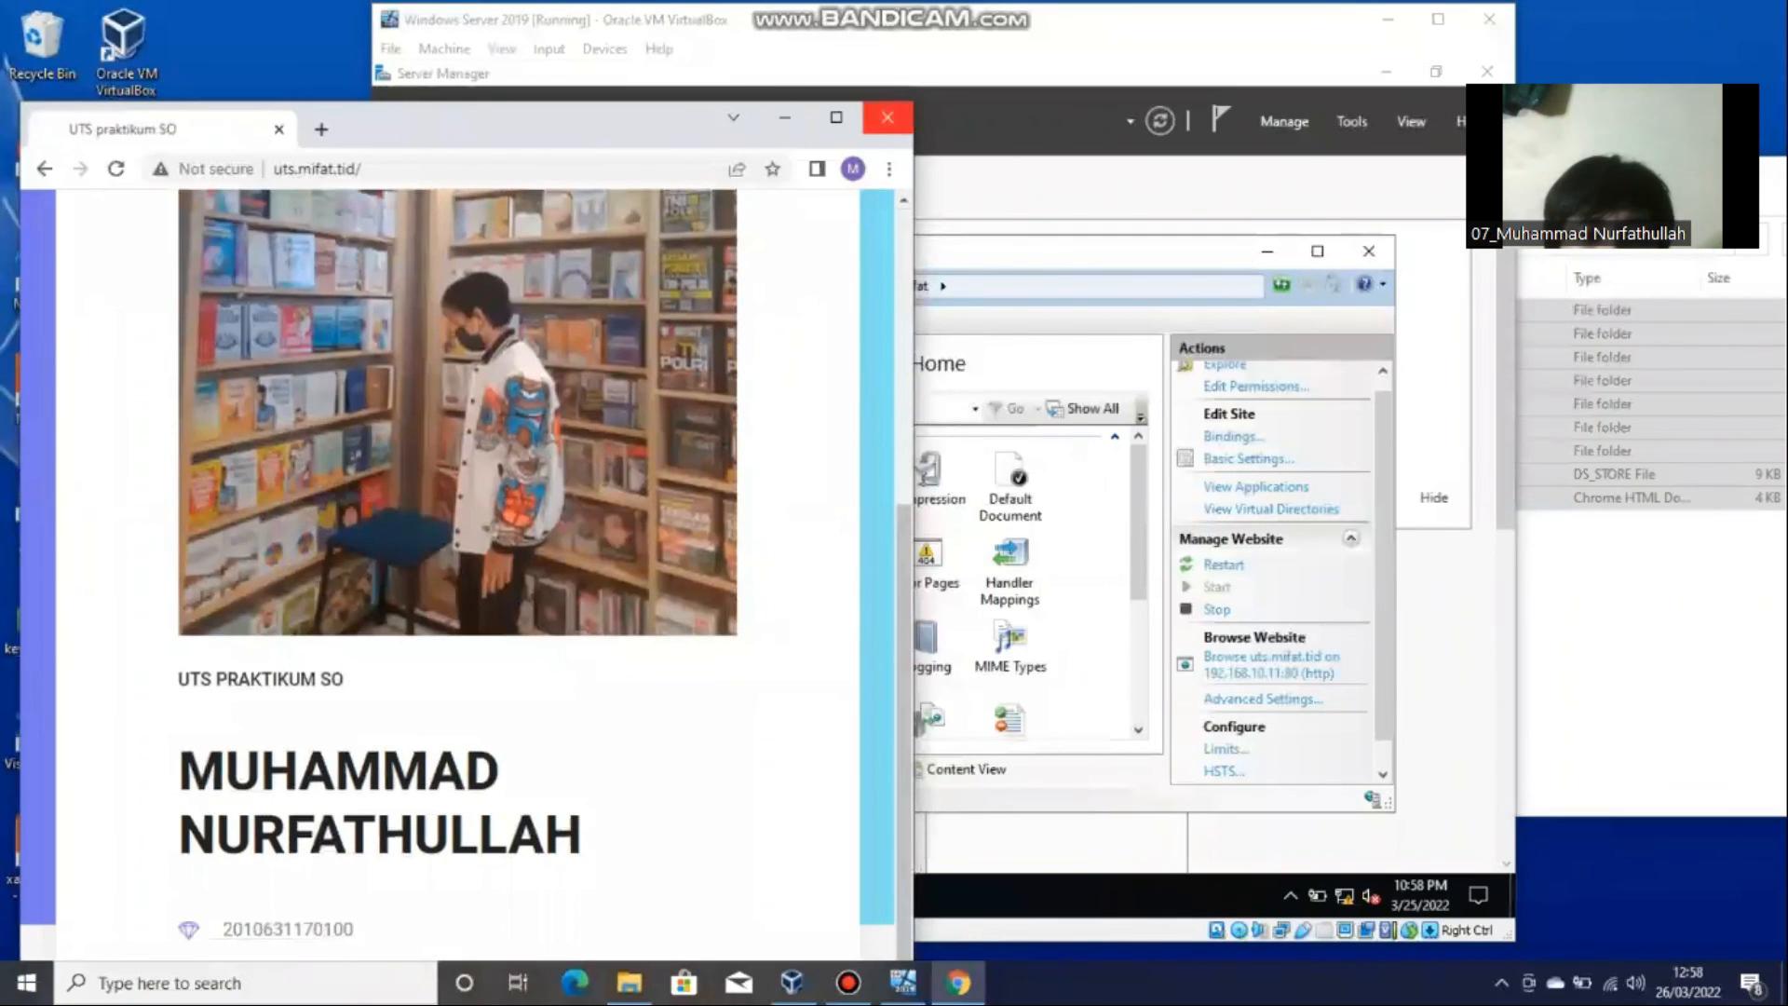
{"action": "left_click", "coordinate": [887, 118]}
{"action": "left_click", "coordinate": [847, 983]}
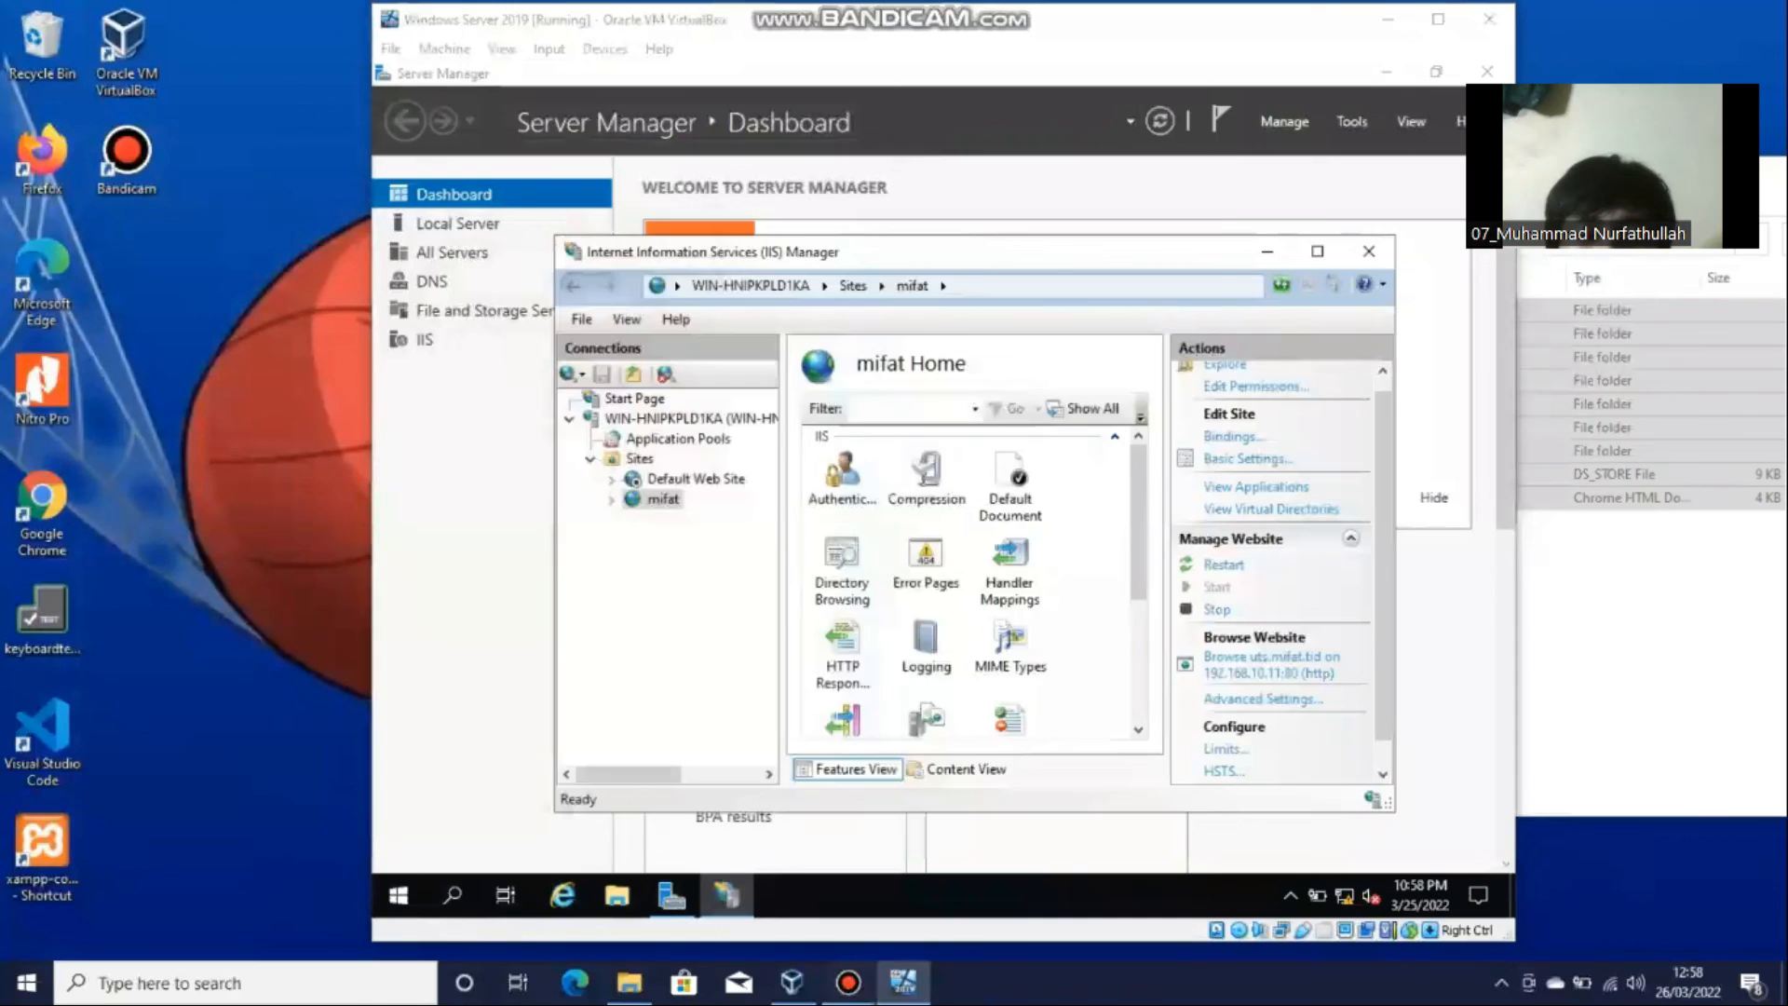